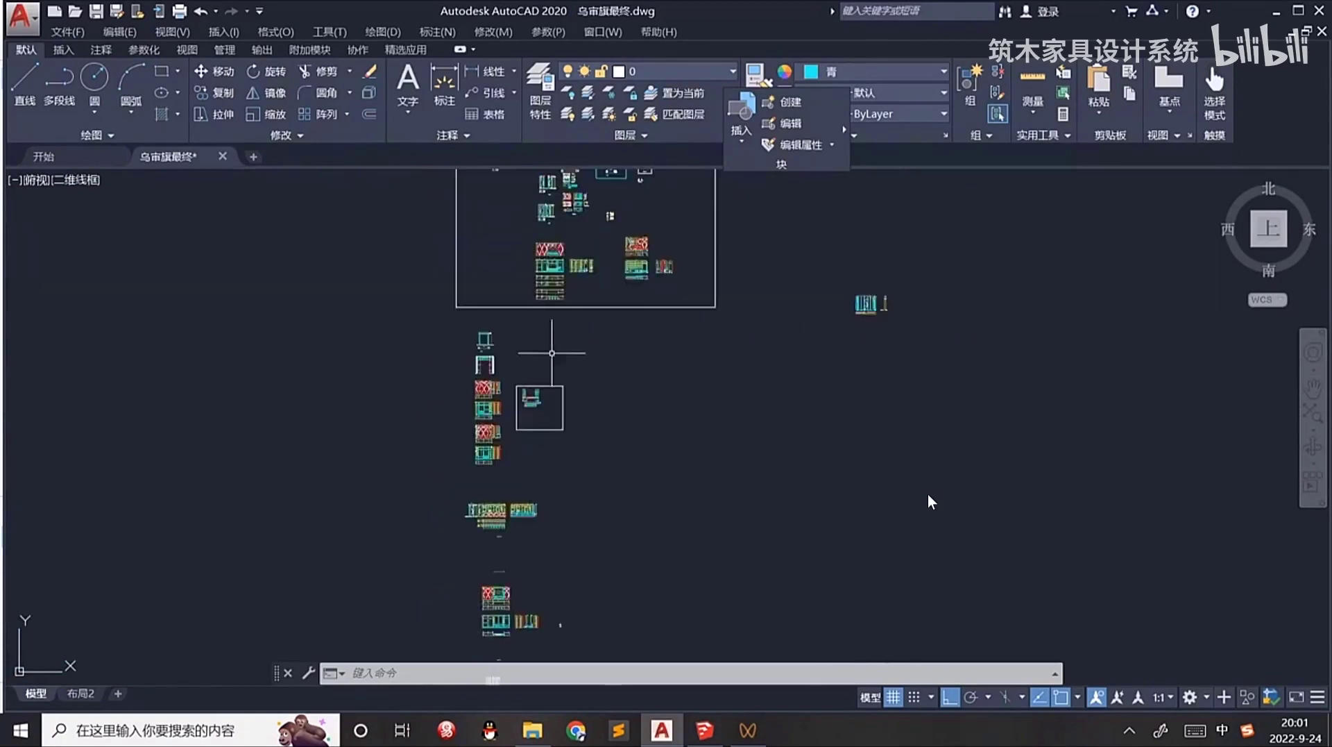
Look through the cabinet drawings in 乌审旗最终.dwg and examine the internal elevation of the wide shelving cabinet.
middle_click_drag(550, 352, 526, 519)
middle_click_drag(523, 287, 514, 531)
scroll(524, 418, "up", 1)
scroll(497, 470, "up", 3)
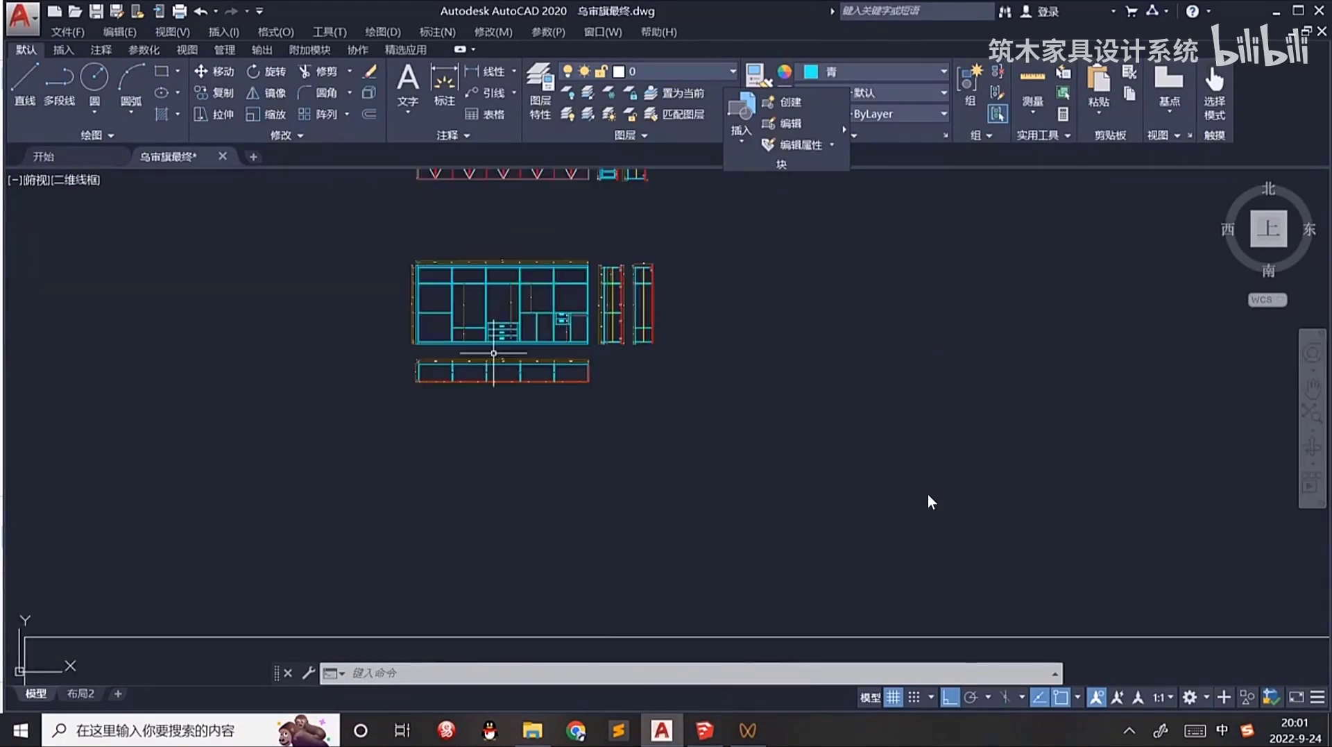
scroll(555, 458, "down", 1)
middle_click_drag(565, 472, 526, 170)
middle_click_drag(567, 500, 545, 281)
scroll(545, 281, "down", 4)
middle_click_drag(545, 555, 548, 243)
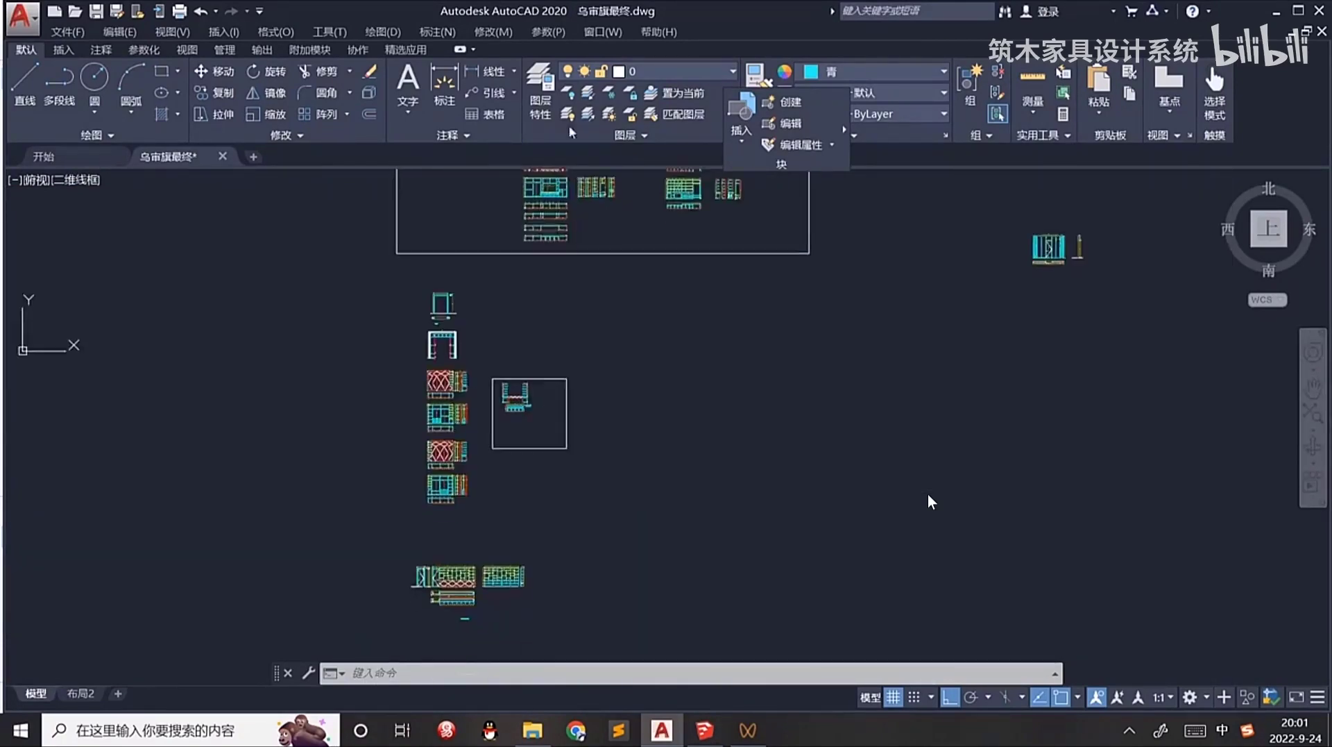
mouse_move(528, 486)
middle_mouse_down()
mouse_move(527, 254)
mouse_move(524, 511)
middle_mouse_up()
scroll(491, 475, "up", 4)
scroll(552, 410, "up", 7)
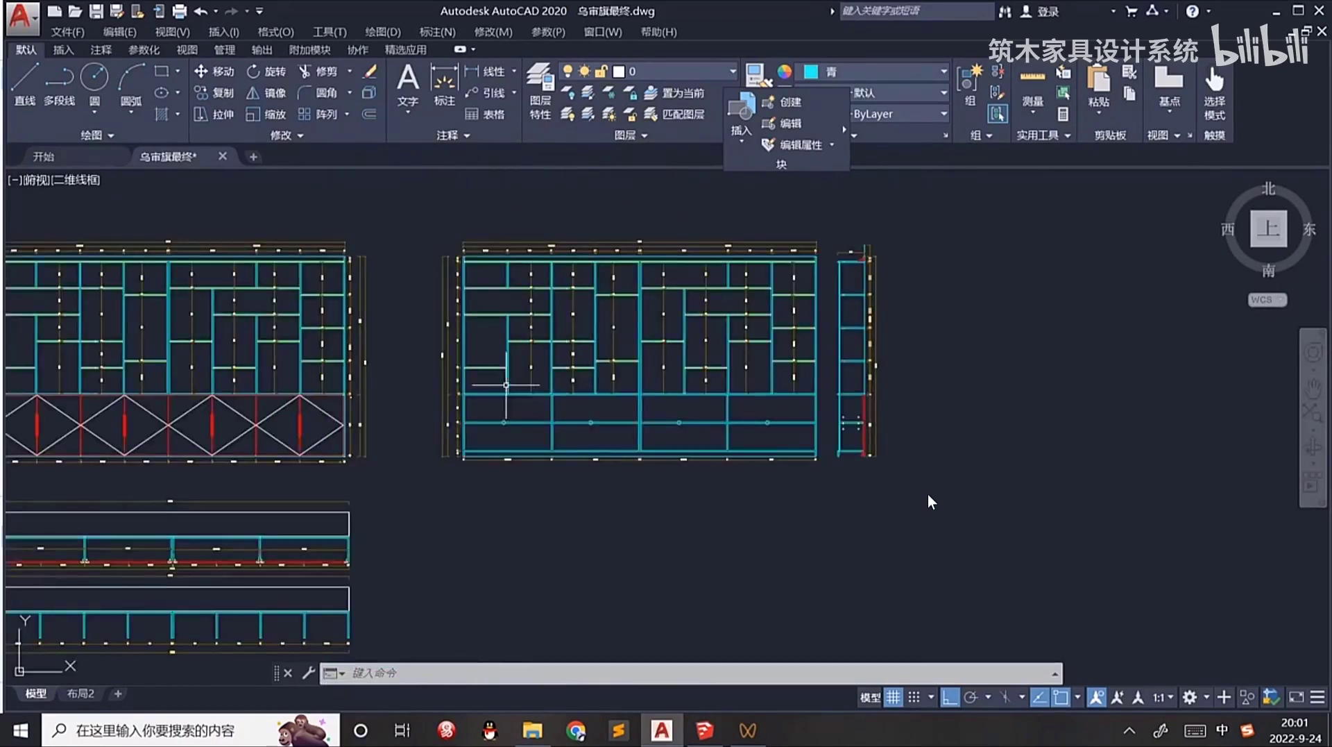
middle_click_drag(552, 406, 551, 467)
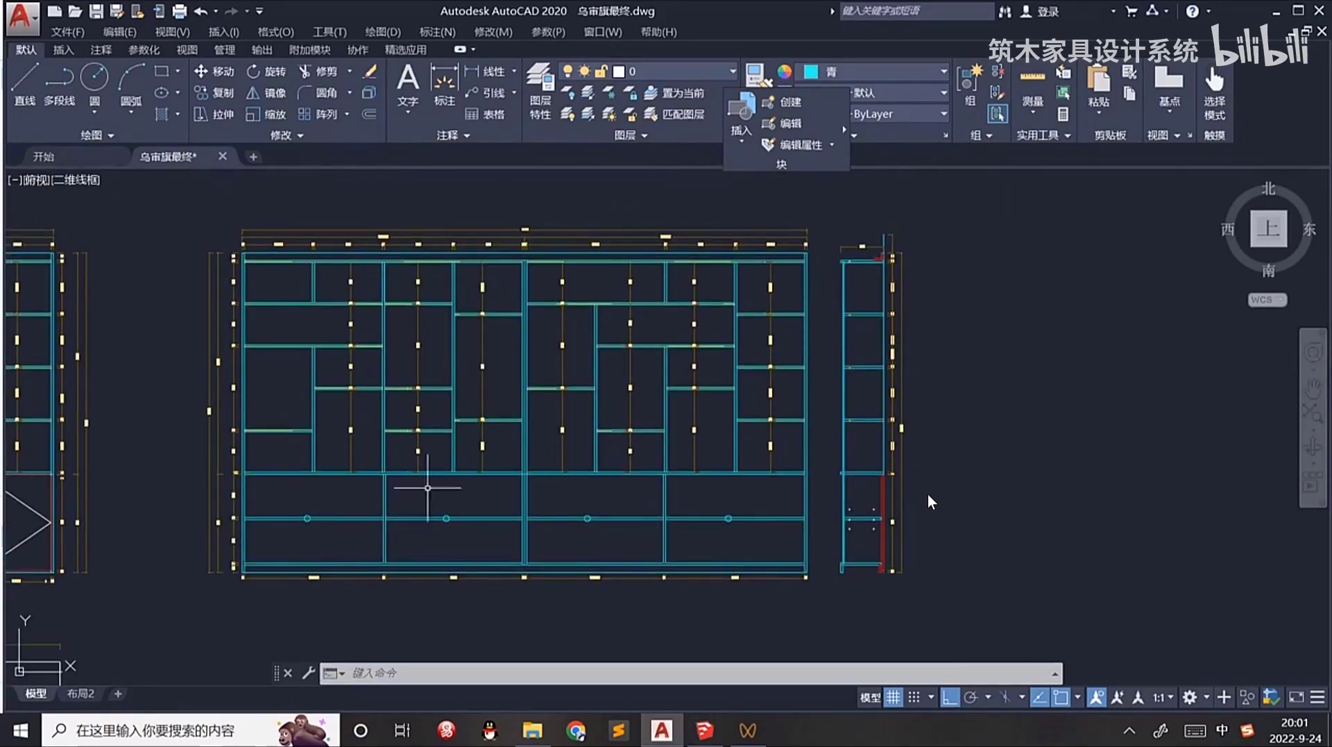
Switch to SketchUp and open the ArchiWood plugin window at its design and quick tools.
left_click(704, 730)
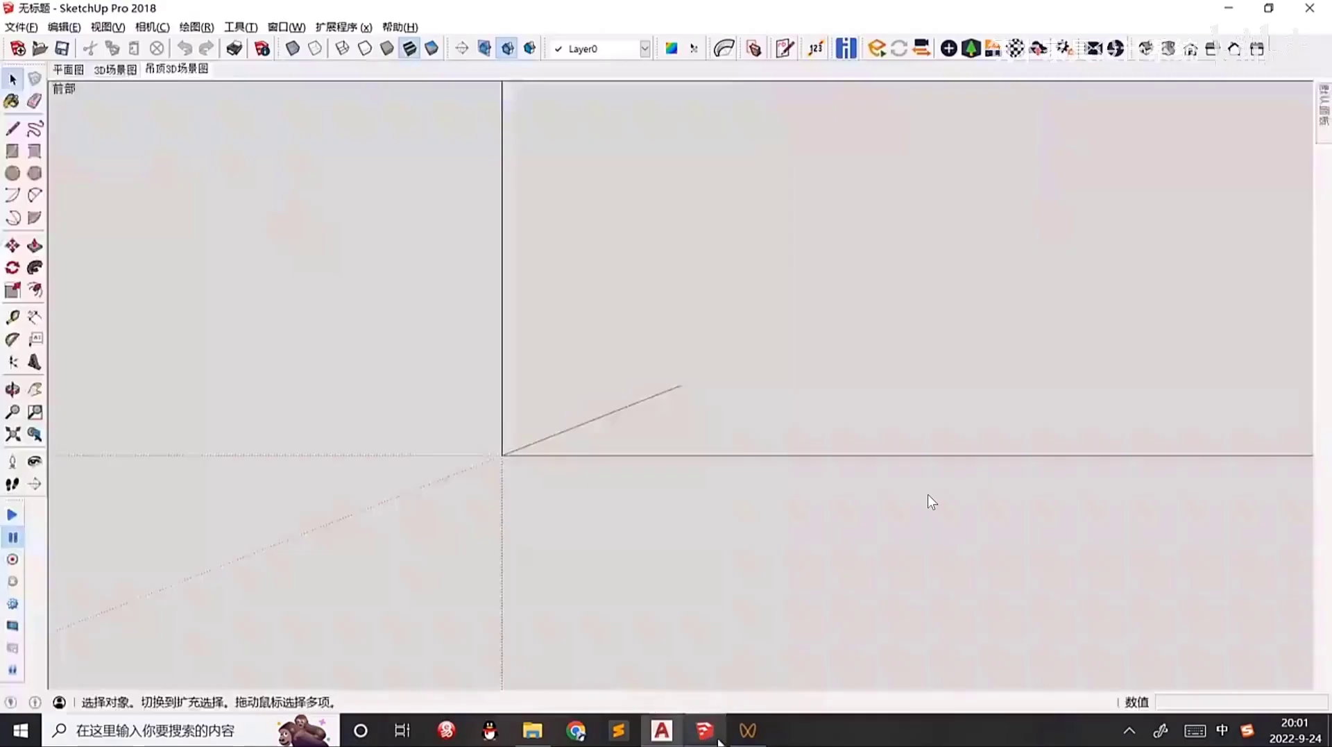
left_click(847, 48)
left_click(72, 309)
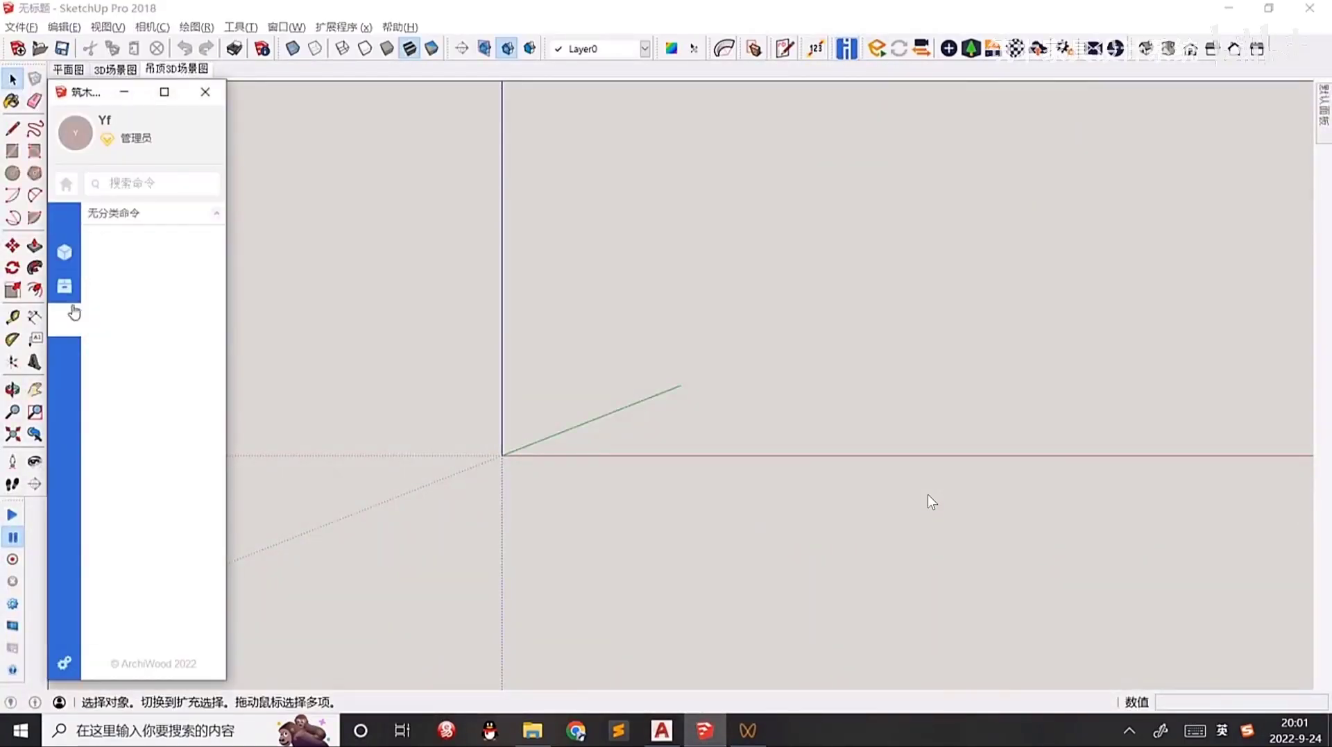
left_click(62, 298)
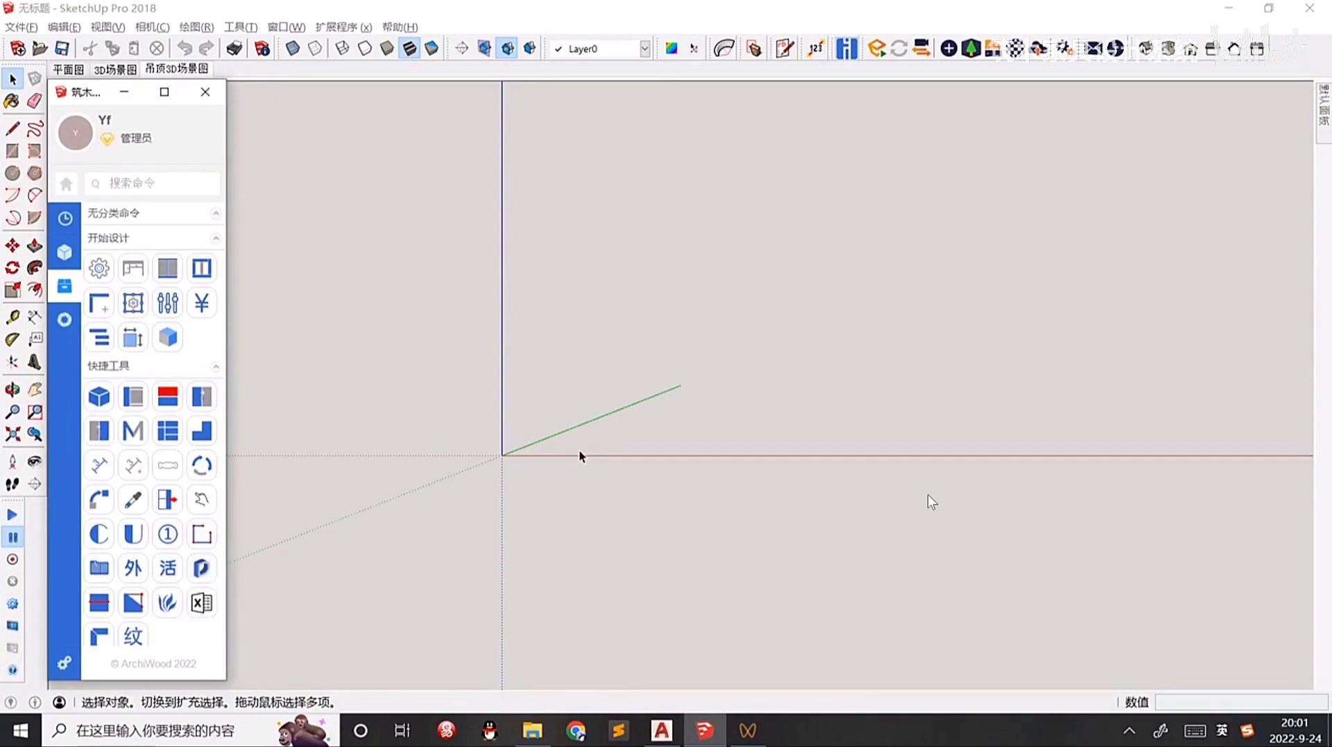
Switch back to AutoCAD and examine the shelving cabinet's internal elevation together with its side section.
key("alt+Tab")
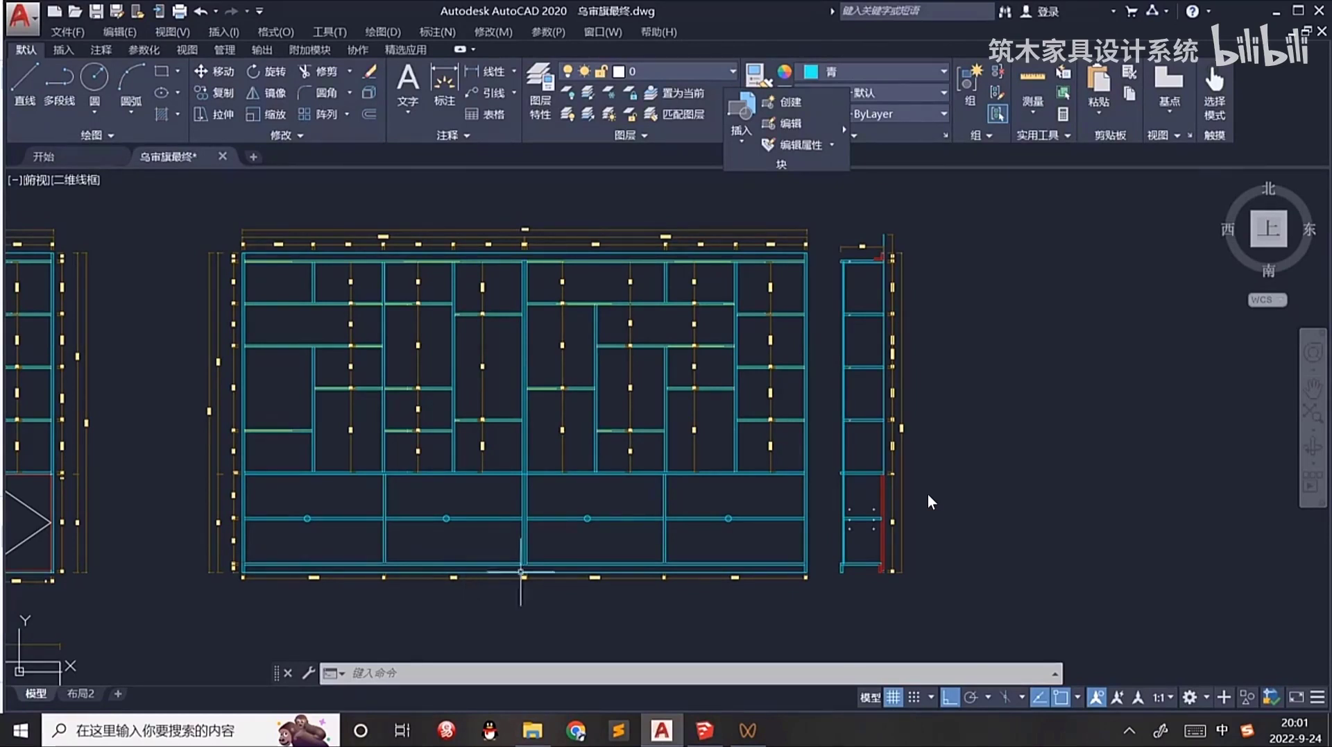
mouse_move(522, 479)
middle_mouse_down()
mouse_move(546, 472)
mouse_move(512, 467)
middle_mouse_up()
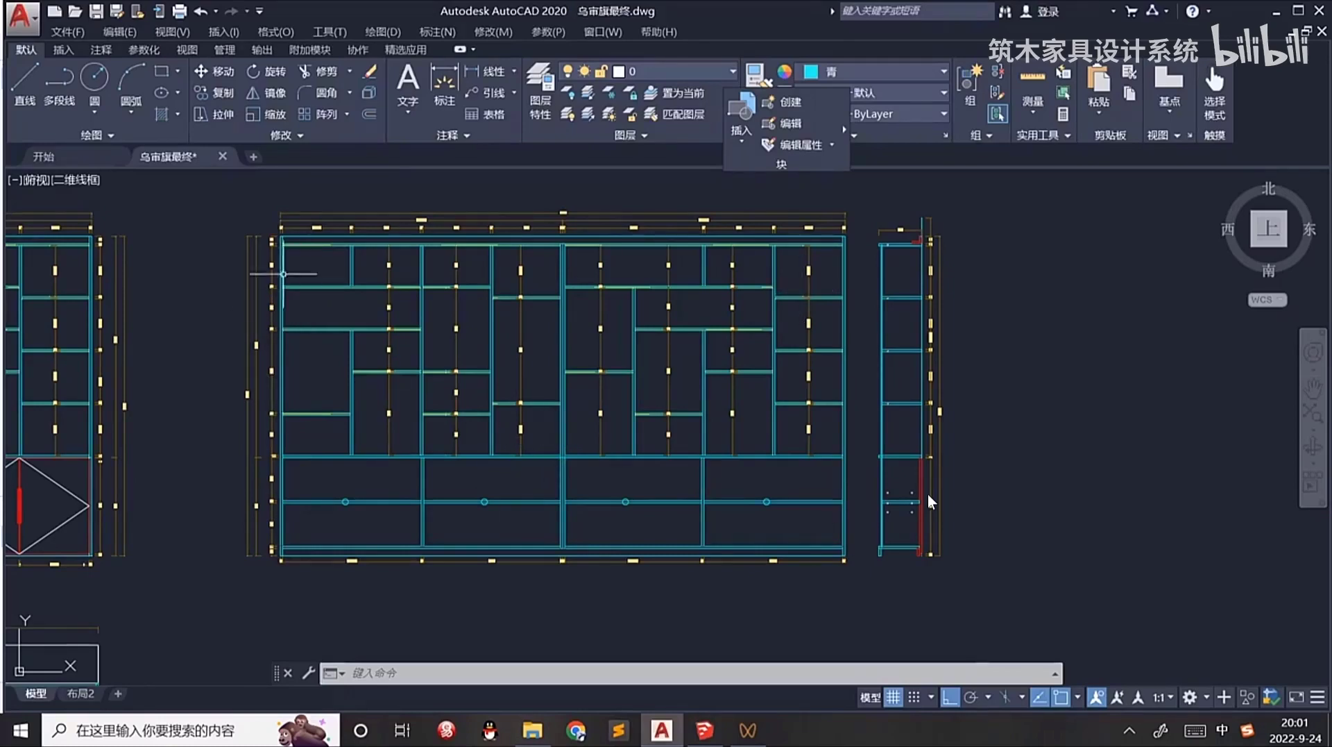
scroll(283, 273, "down", 5)
scroll(646, 396, "up", 4)
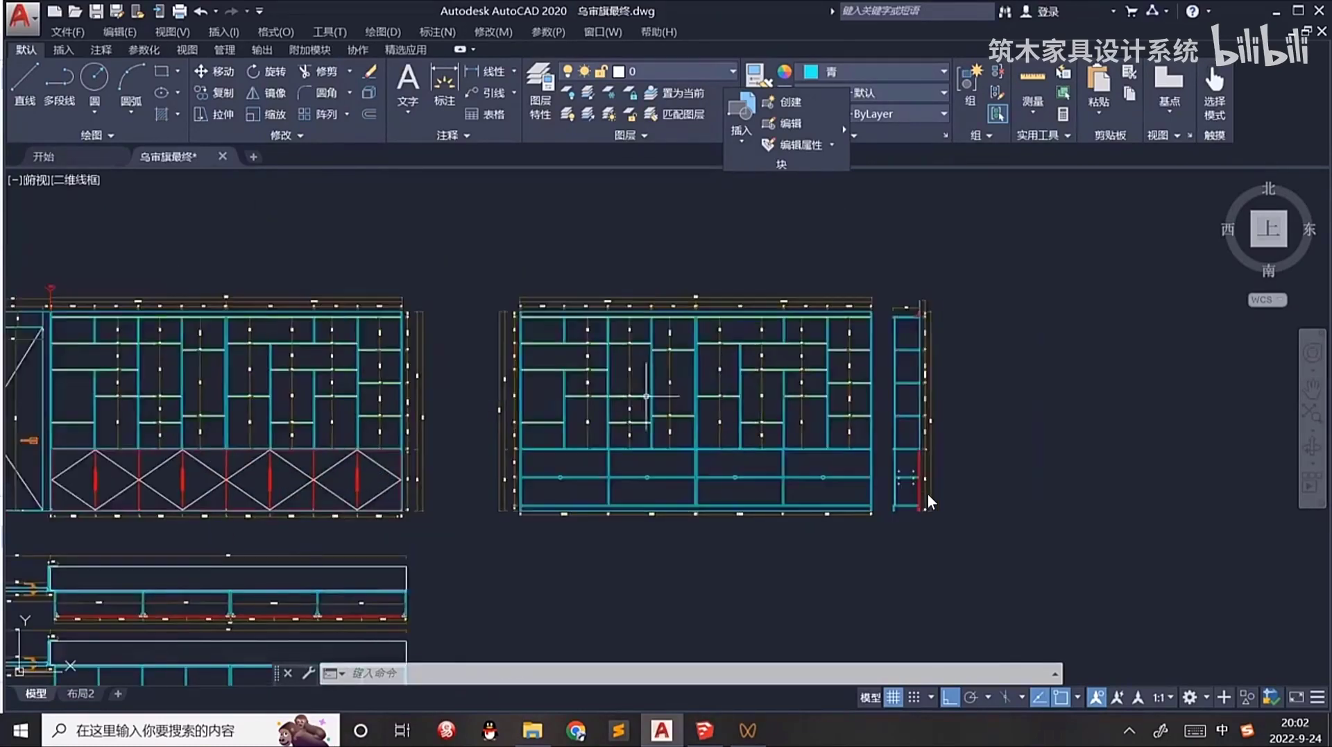
scroll(445, 253, "up", 3)
scroll(451, 253, "down", 5)
scroll(474, 252, "up", 3)
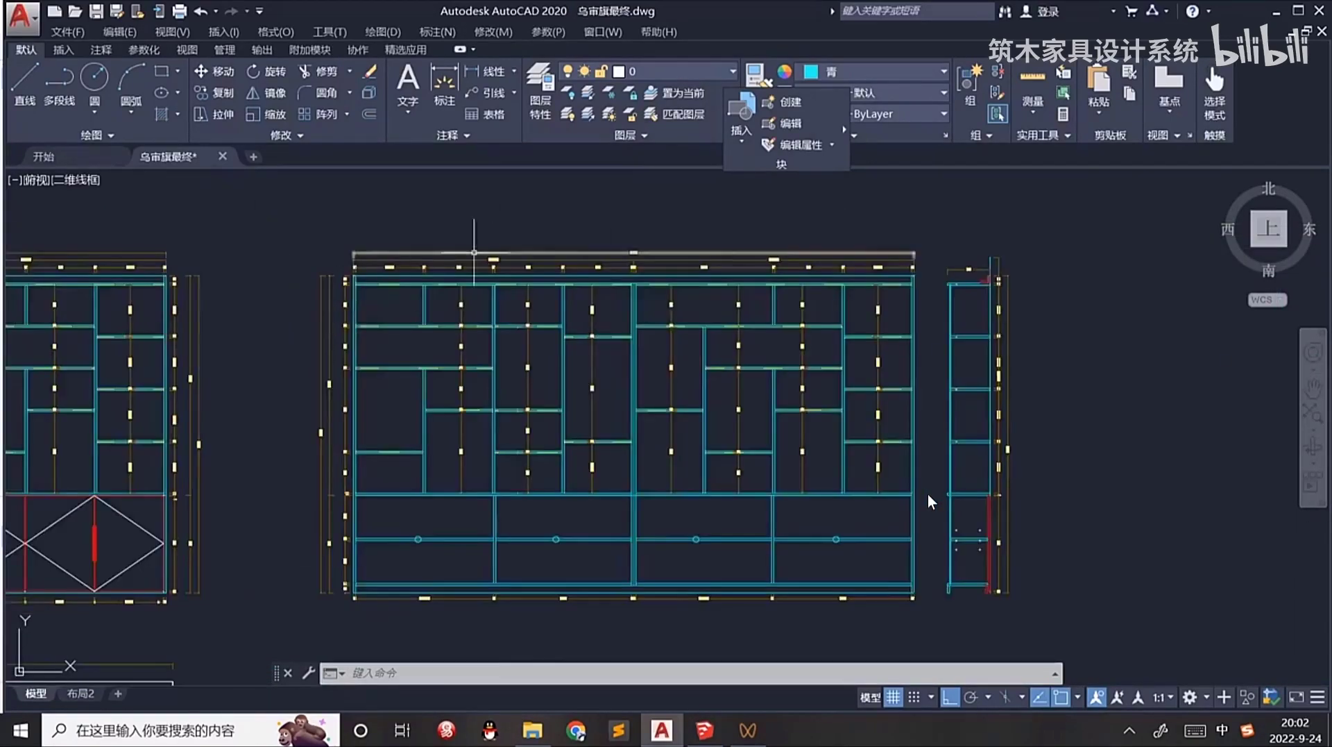
middle_click_drag(705, 416, 408, 403)
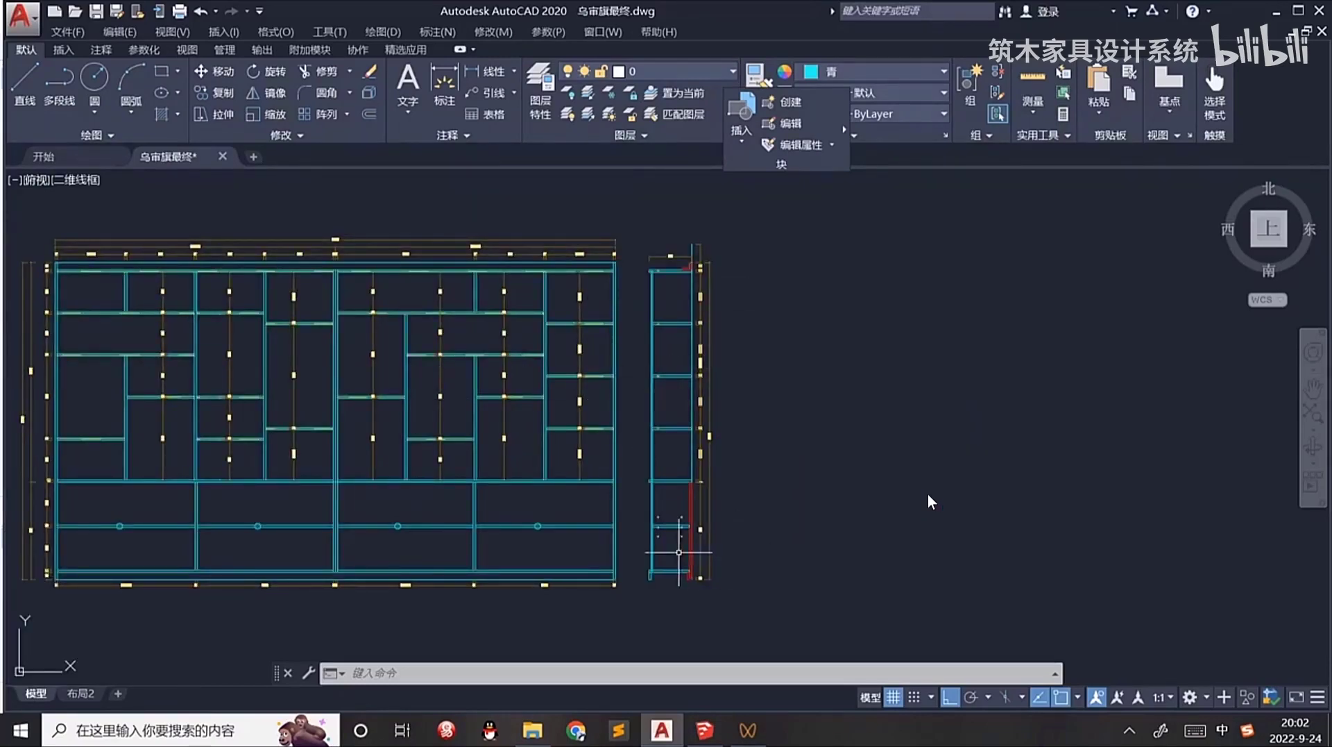
middle_click_drag(679, 553, 880, 510)
middle_click_drag(365, 386, 362, 420)
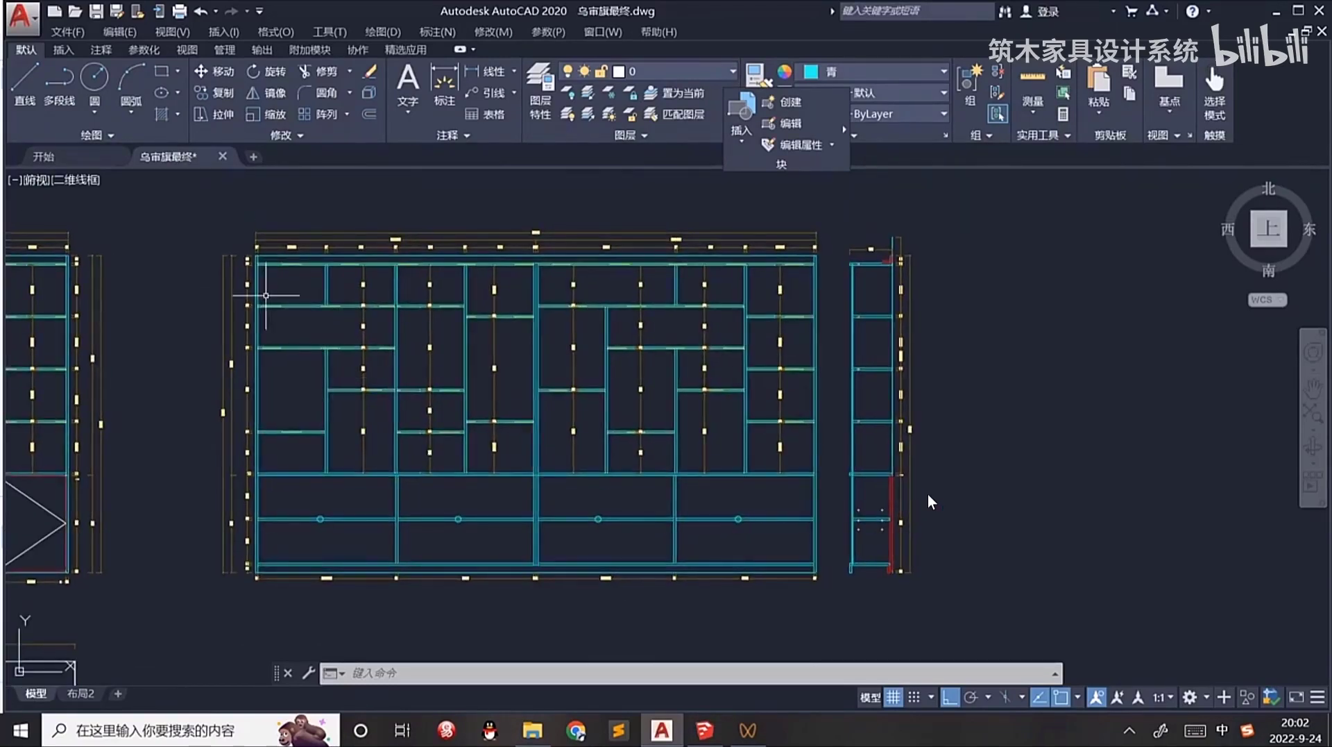
Select the shelving cabinet's complete internal elevation with its dimensions and start the WBLOCK command on it.
left_click(222, 226)
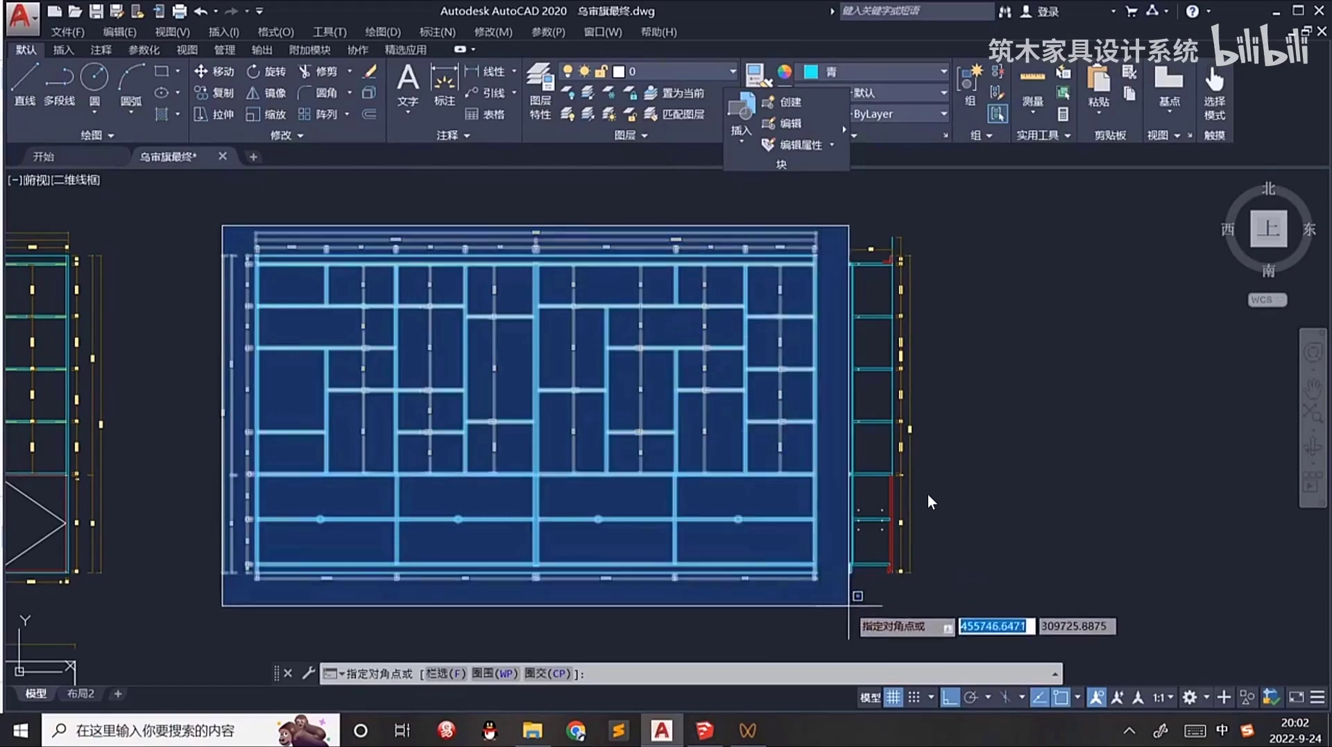
left_click(850, 605)
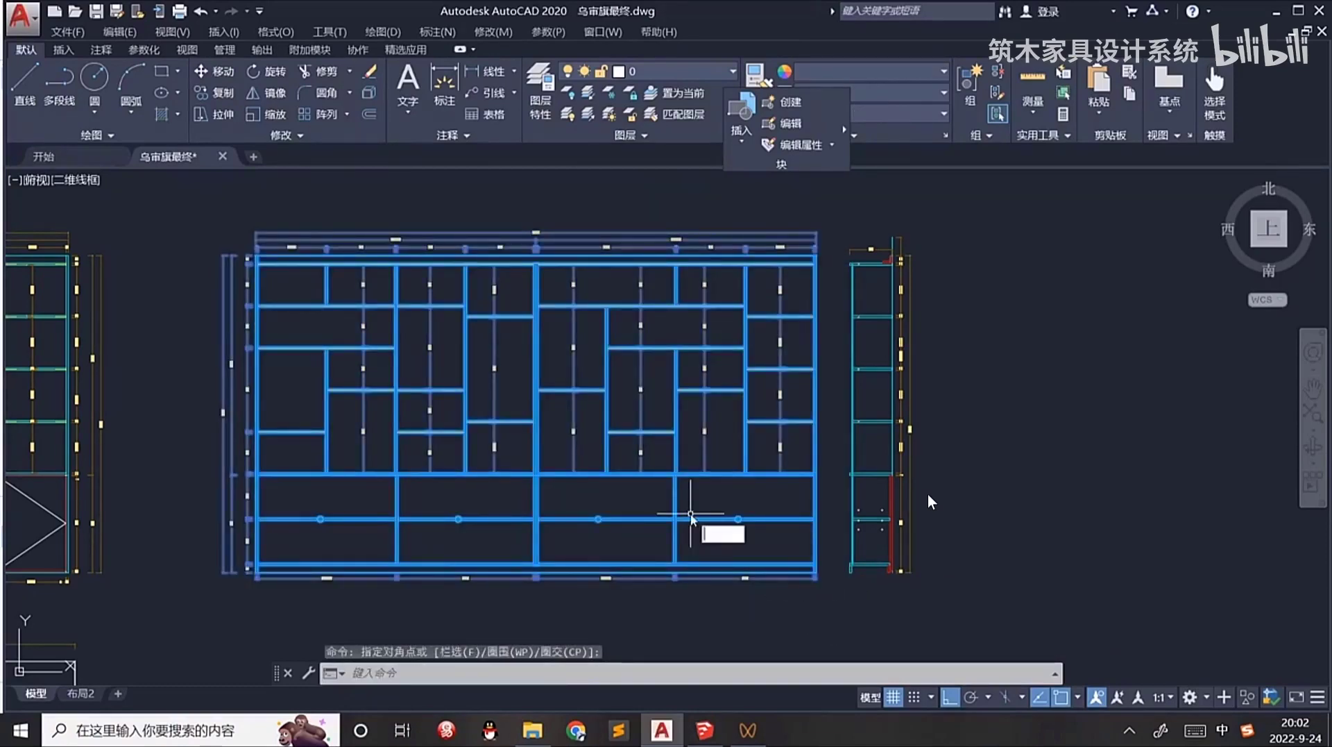
key("Return")
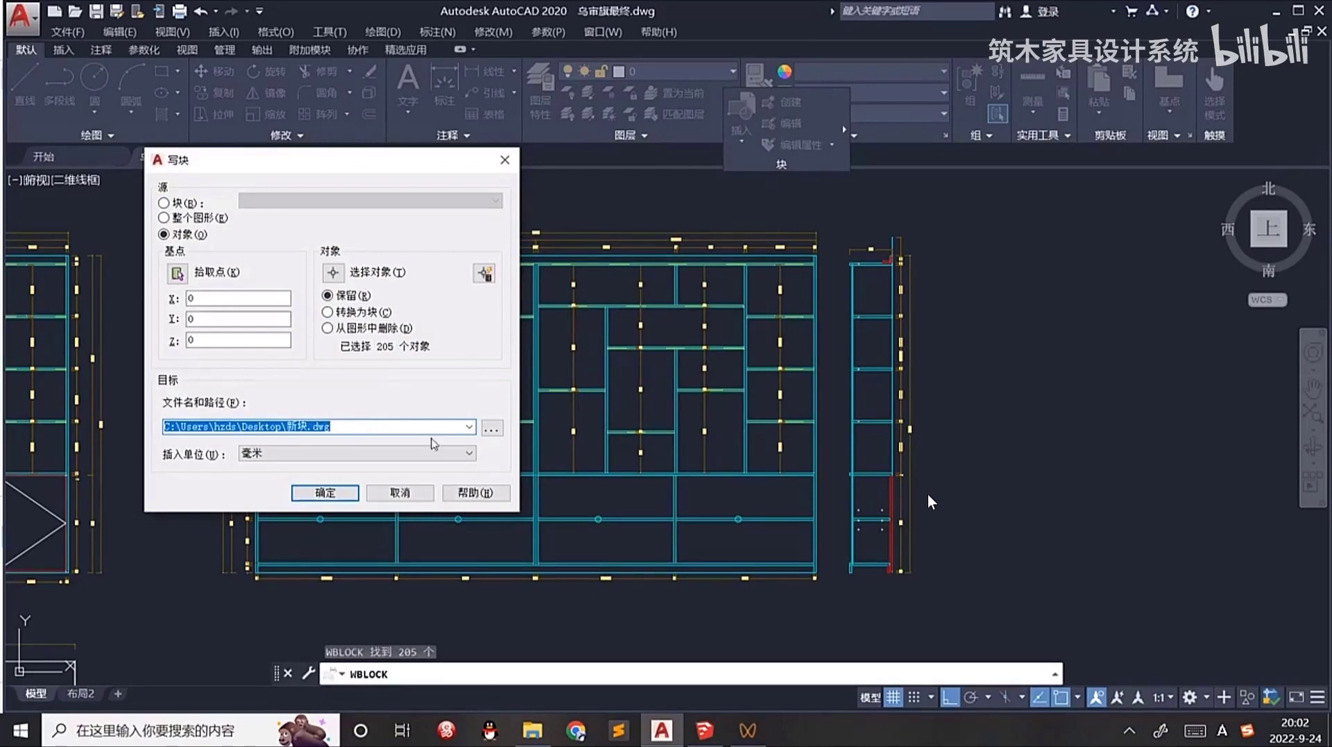
mouse_move(252, 169)
left_mouse_down()
mouse_move(447, 173)
mouse_move(323, 168)
left_mouse_up()
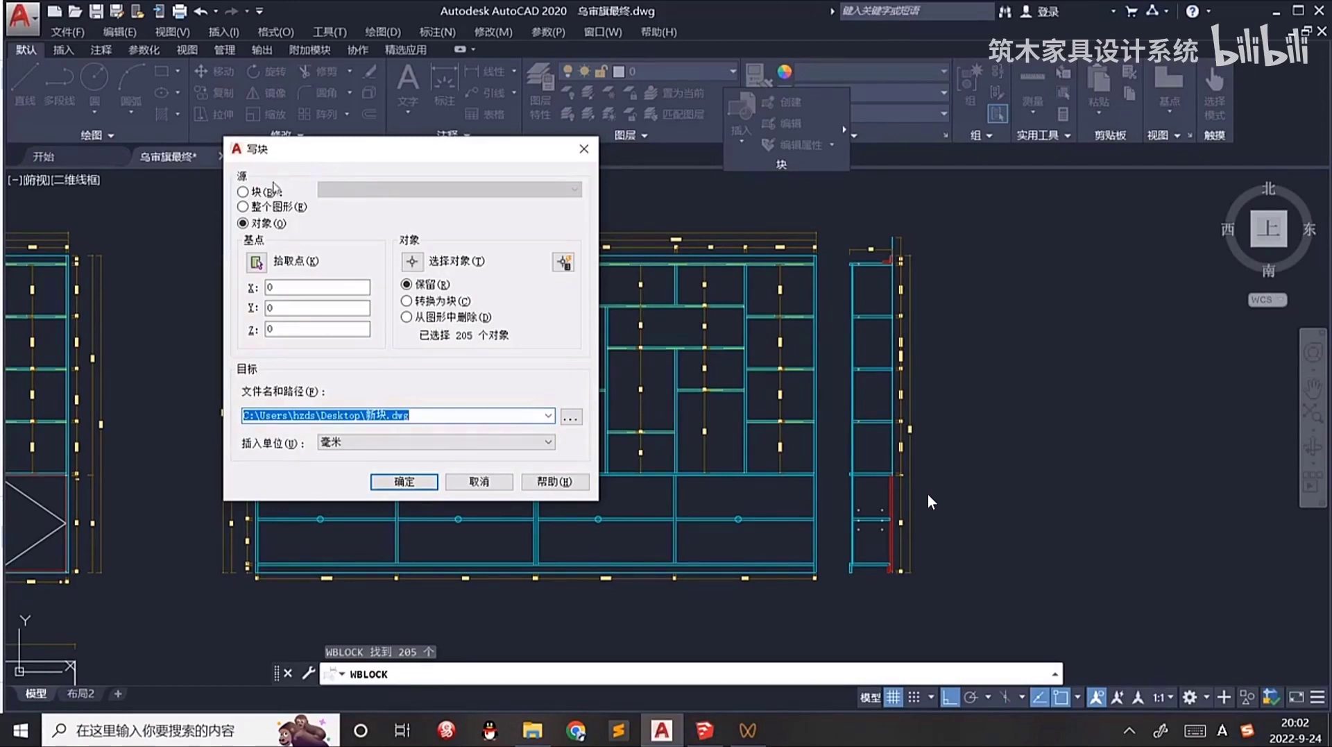
left_click_drag(371, 152, 297, 96)
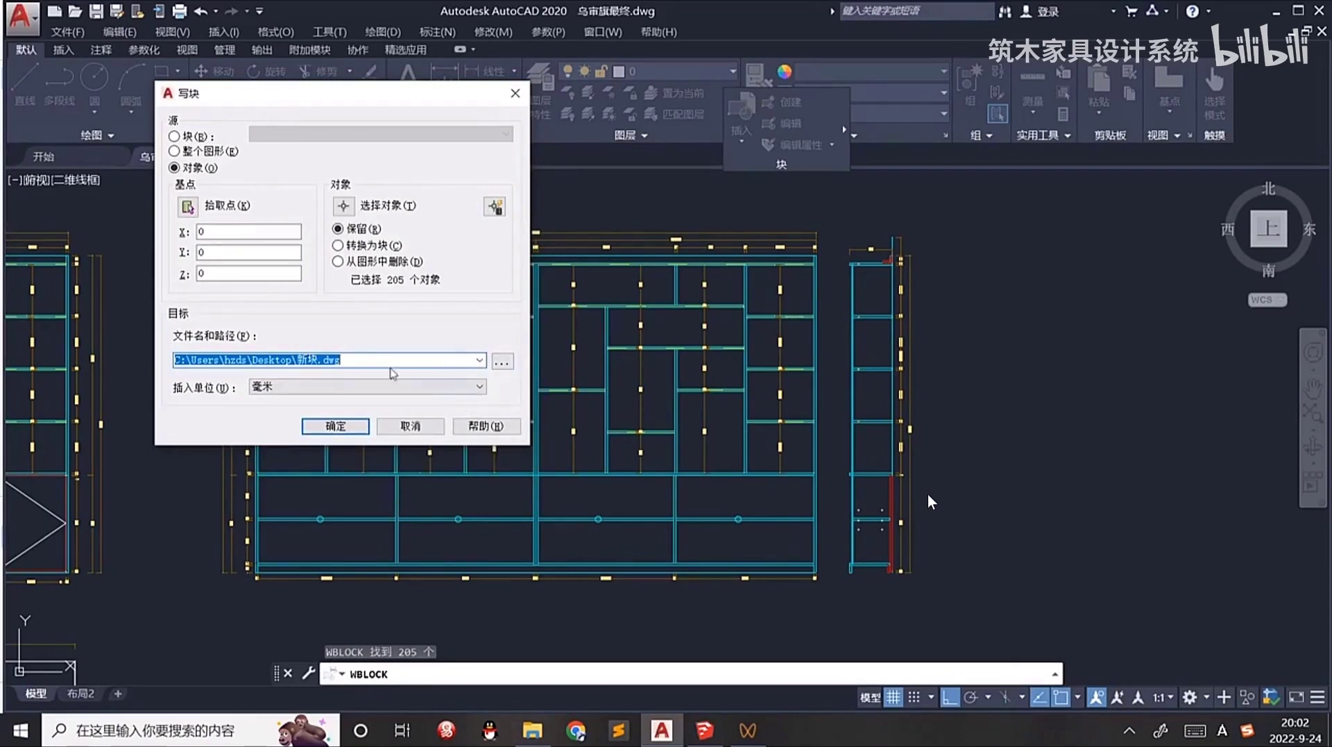
Use millimetres (毫米) as the insertion unit for the block file.
left_click(302, 389)
left_click(301, 389)
left_click(302, 389)
left_click(301, 390)
left_click(301, 389)
left_click(301, 389)
left_click(301, 389)
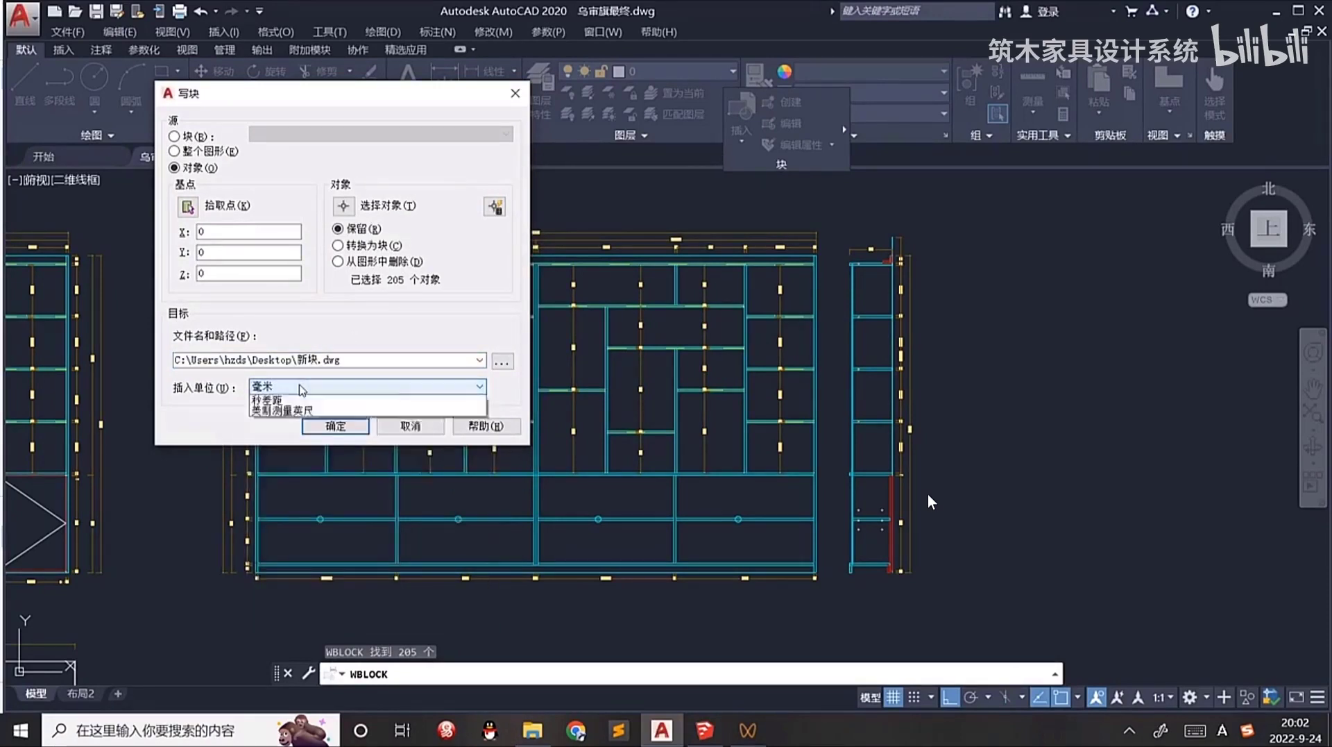
left_click(277, 444)
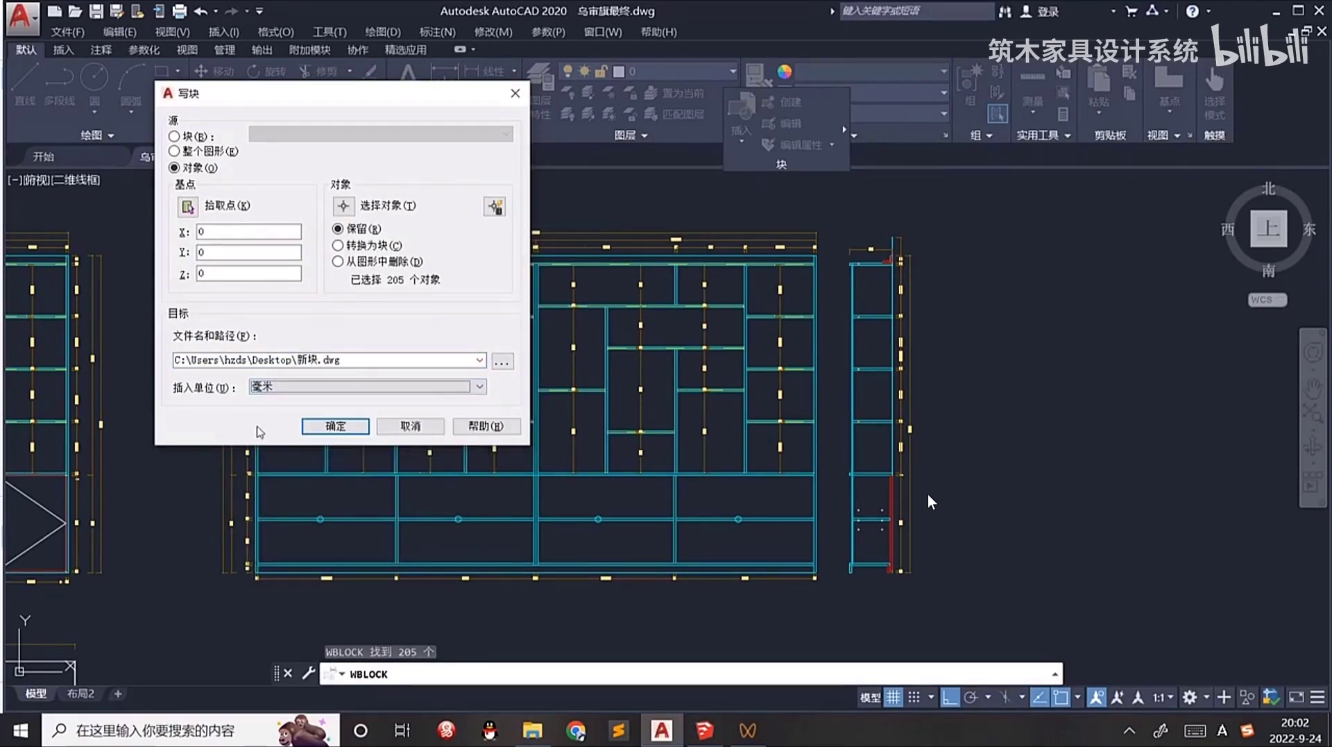
left_click(286, 389)
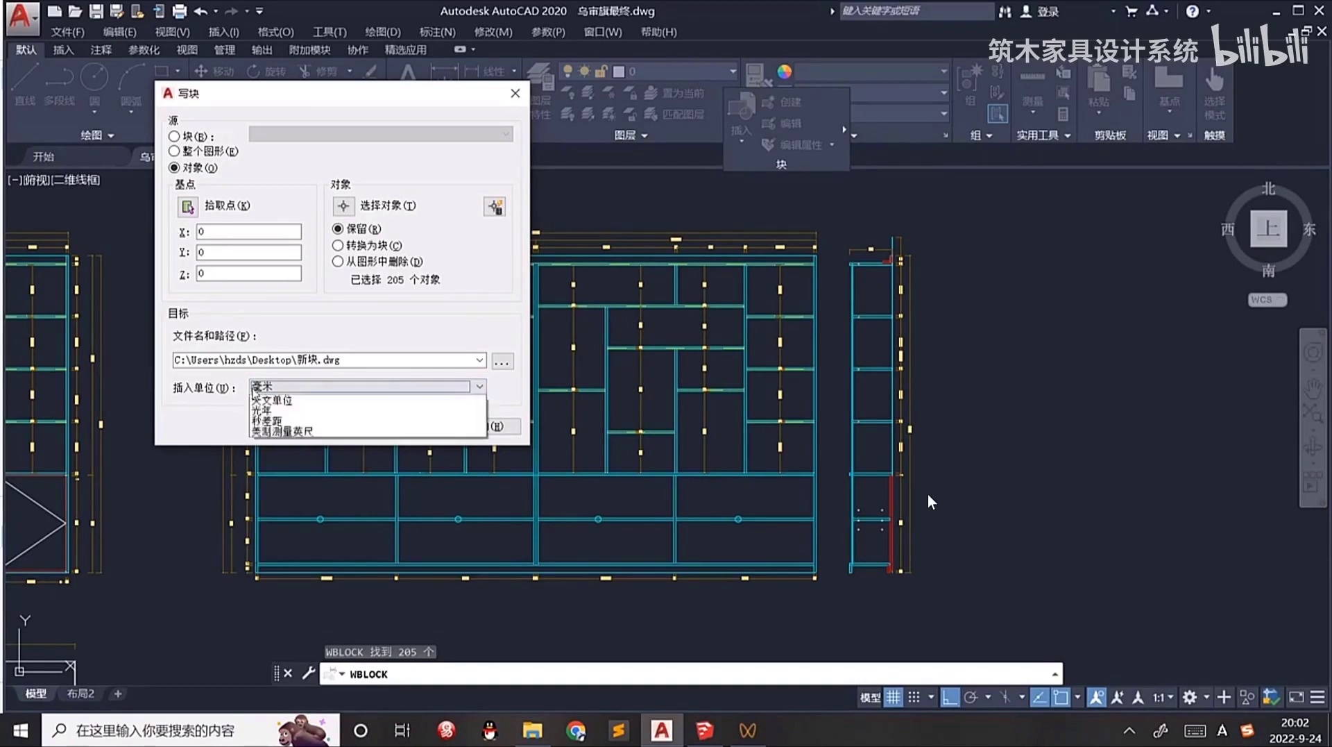
left_click(276, 442)
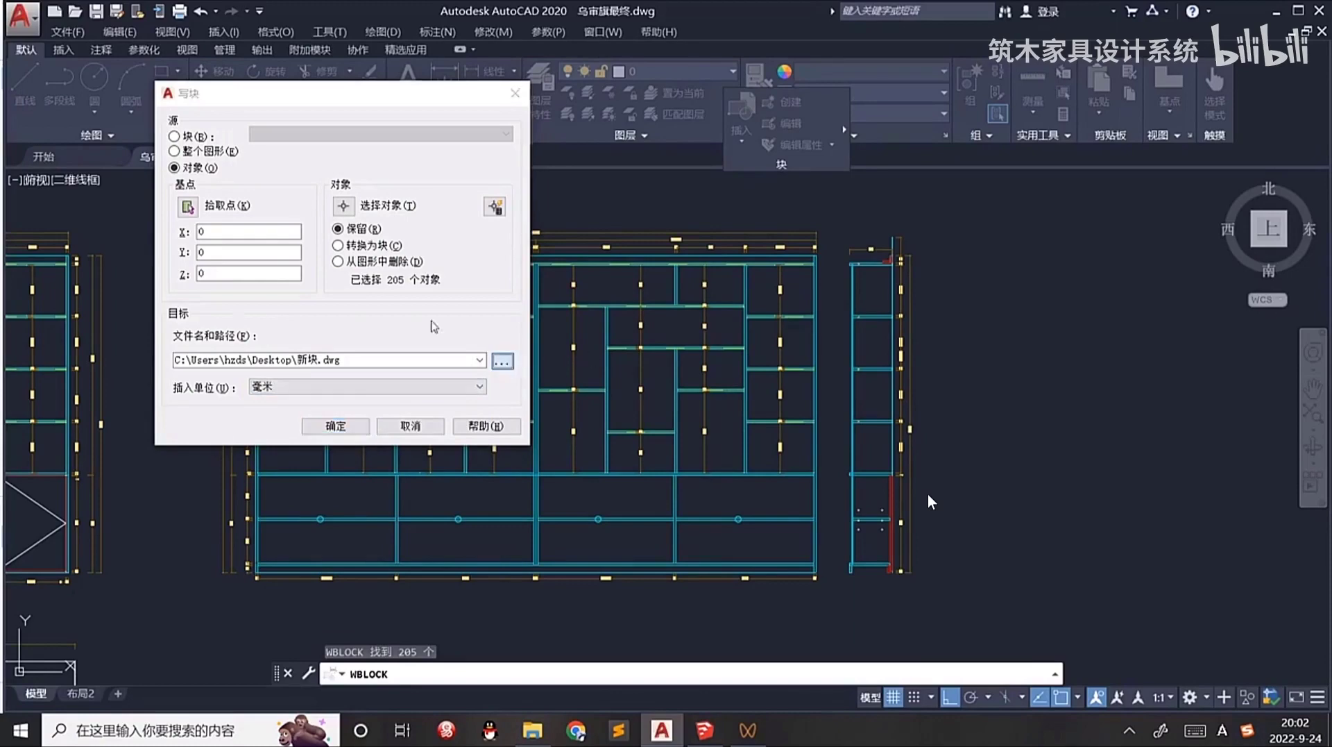
Browse to the desktop as the block's destination and choose the AutoCAD 2013/LT2013 图形 (*.dwg) file type.
left_click(502, 362)
left_click(478, 431)
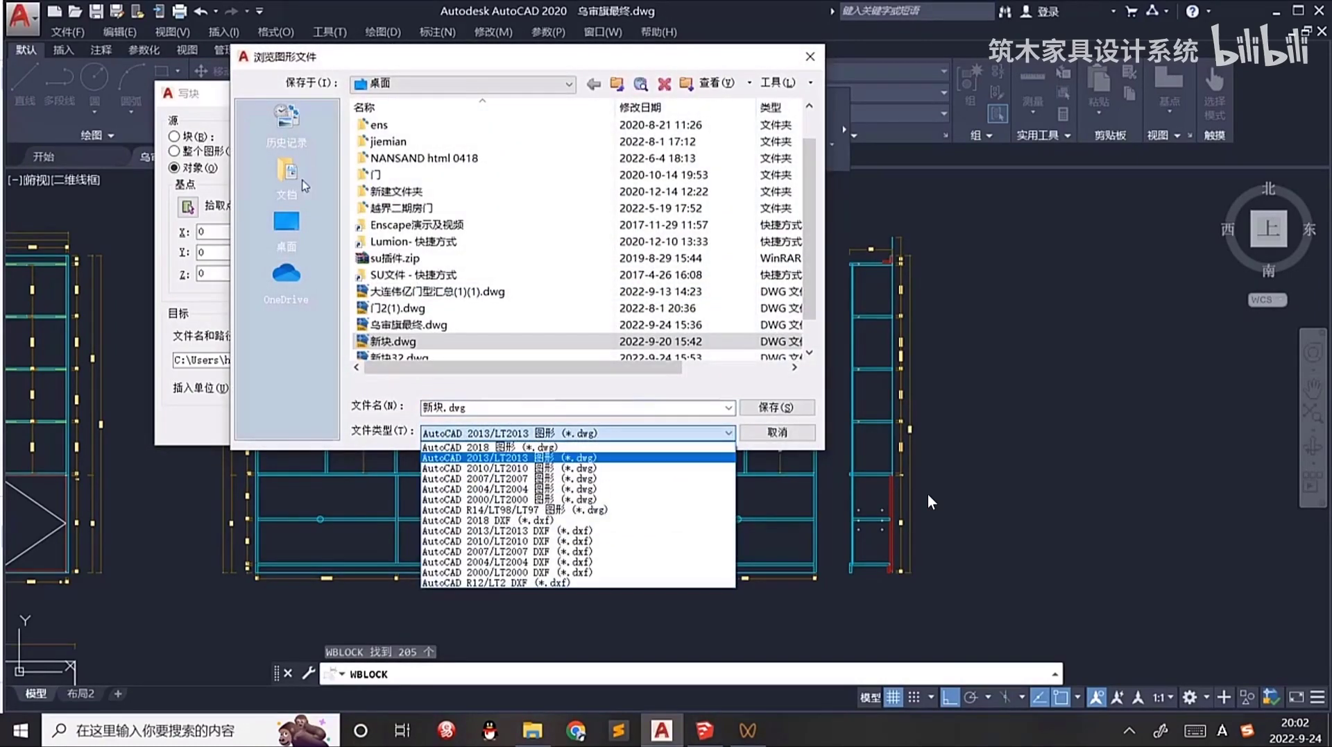
left_click(278, 242)
left_click(466, 433)
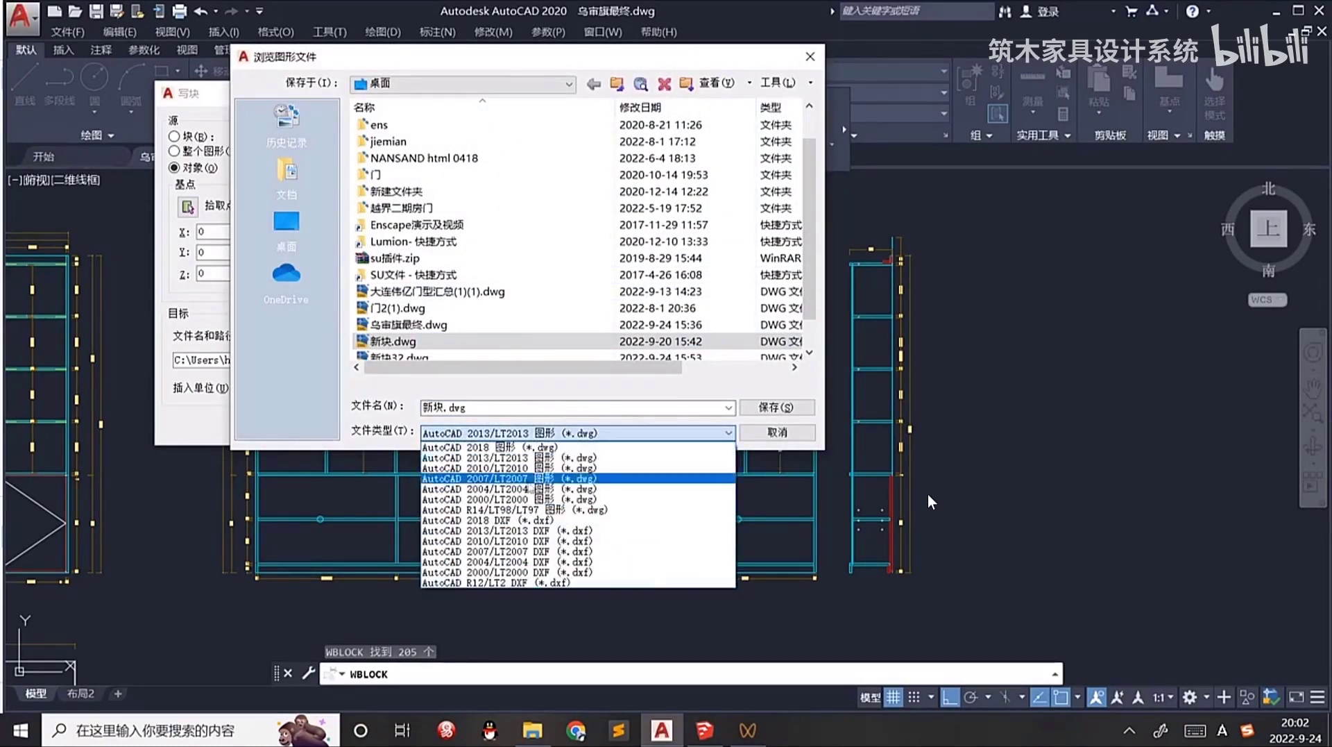
left_click(503, 458)
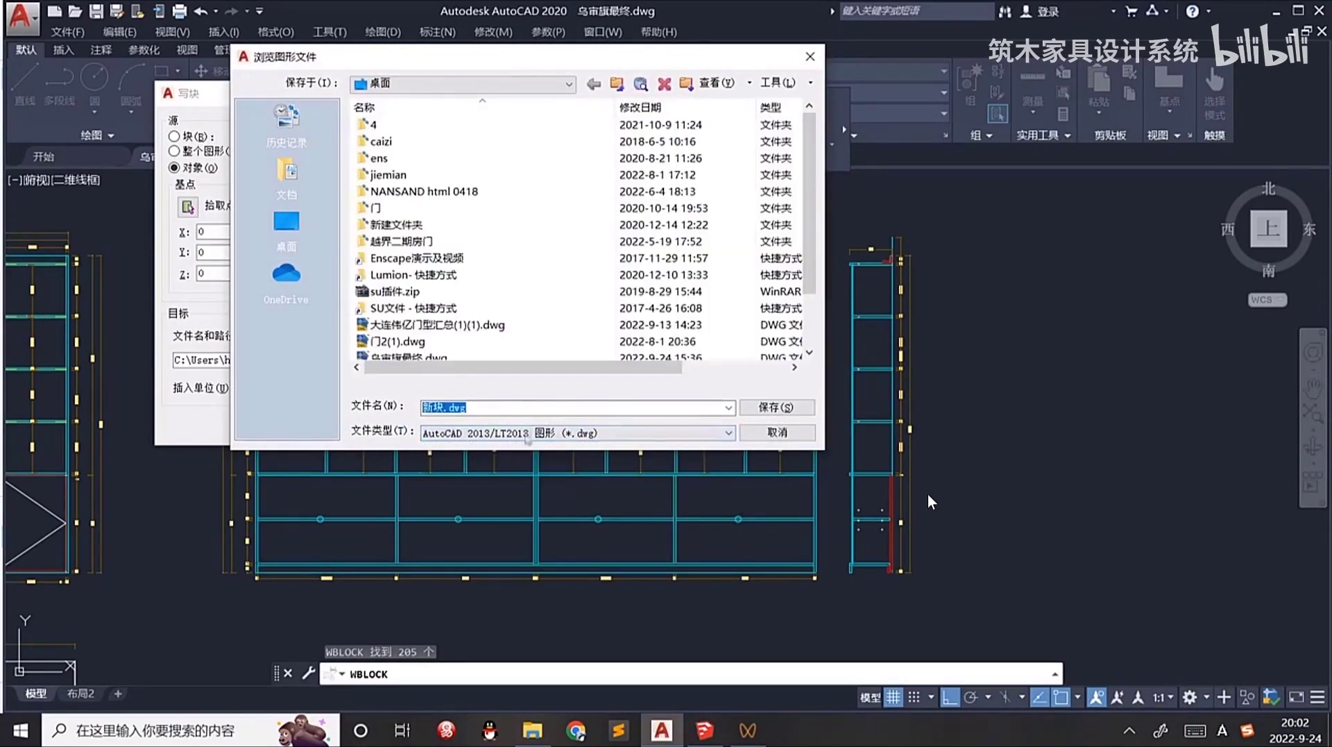
left_click(705, 728)
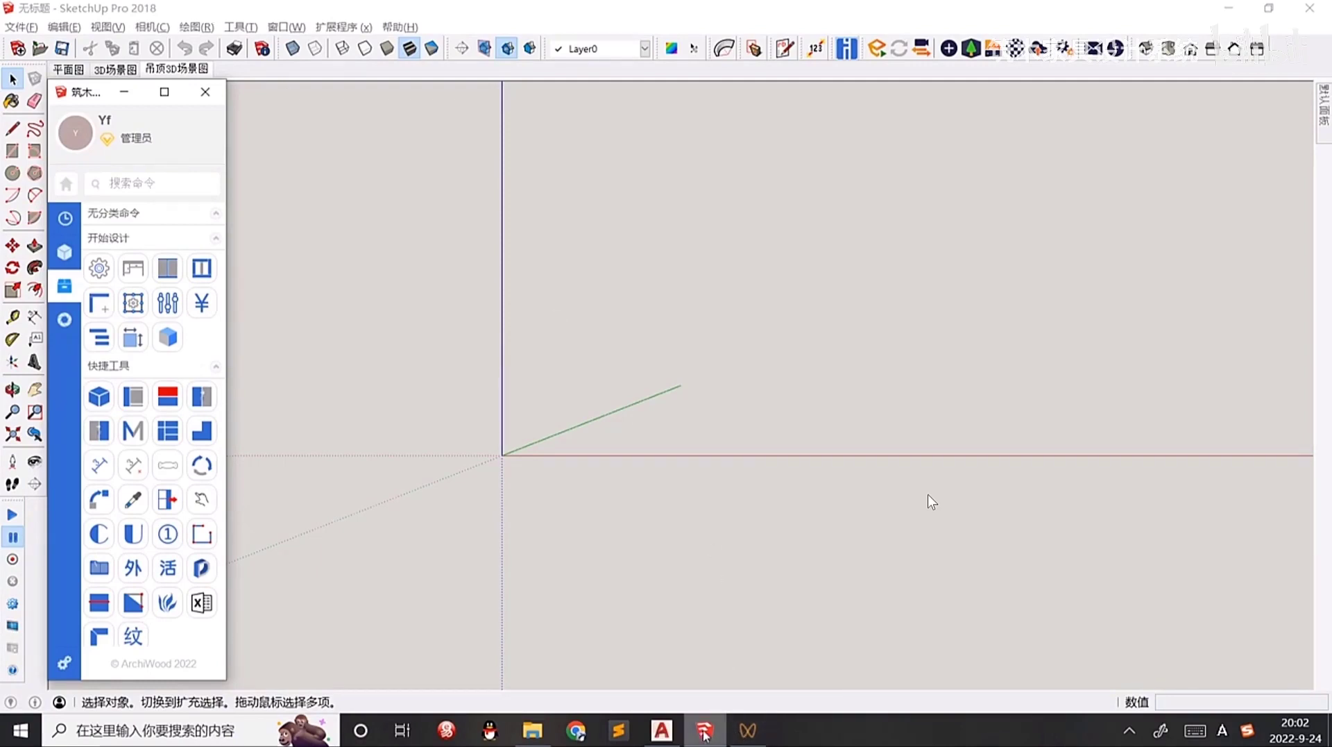
left_click(662, 730)
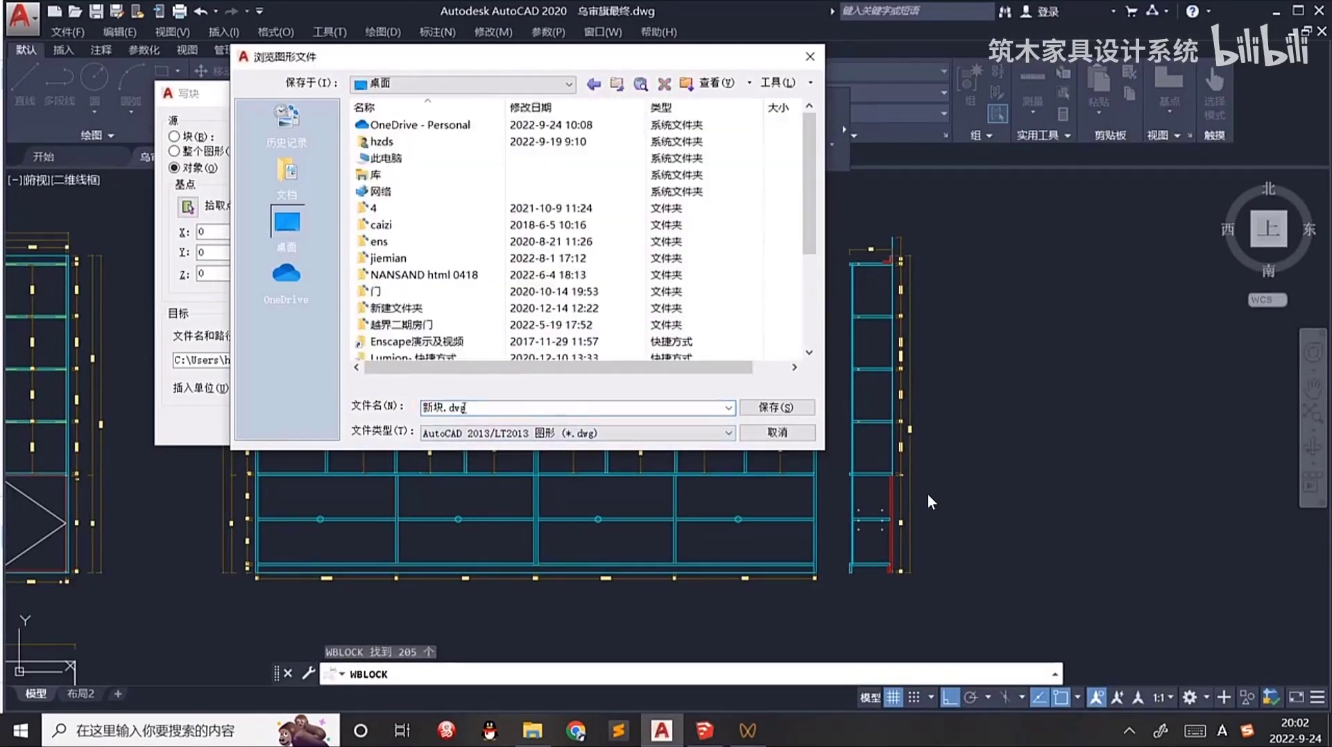
Write the selected elevation to the desktop as 新块.dwg, replacing the existing file.
left_click(776, 407)
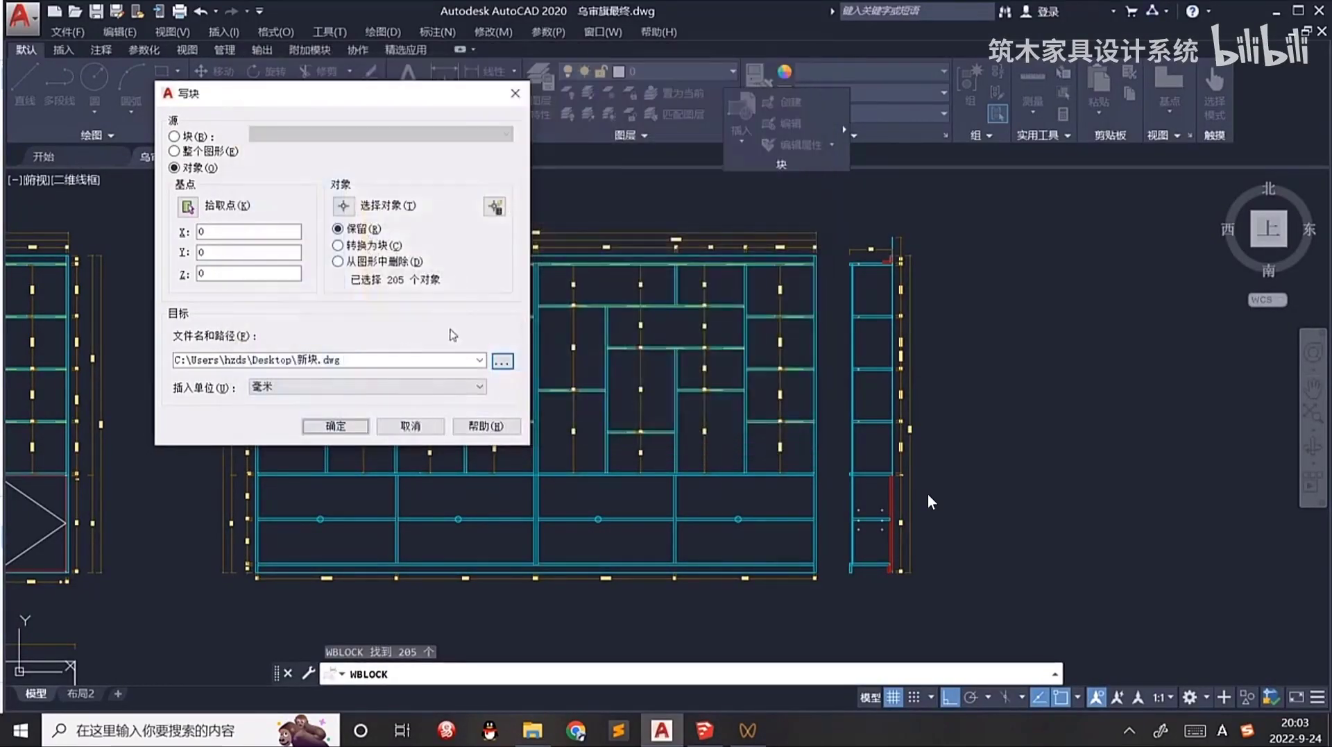
left_click(338, 424)
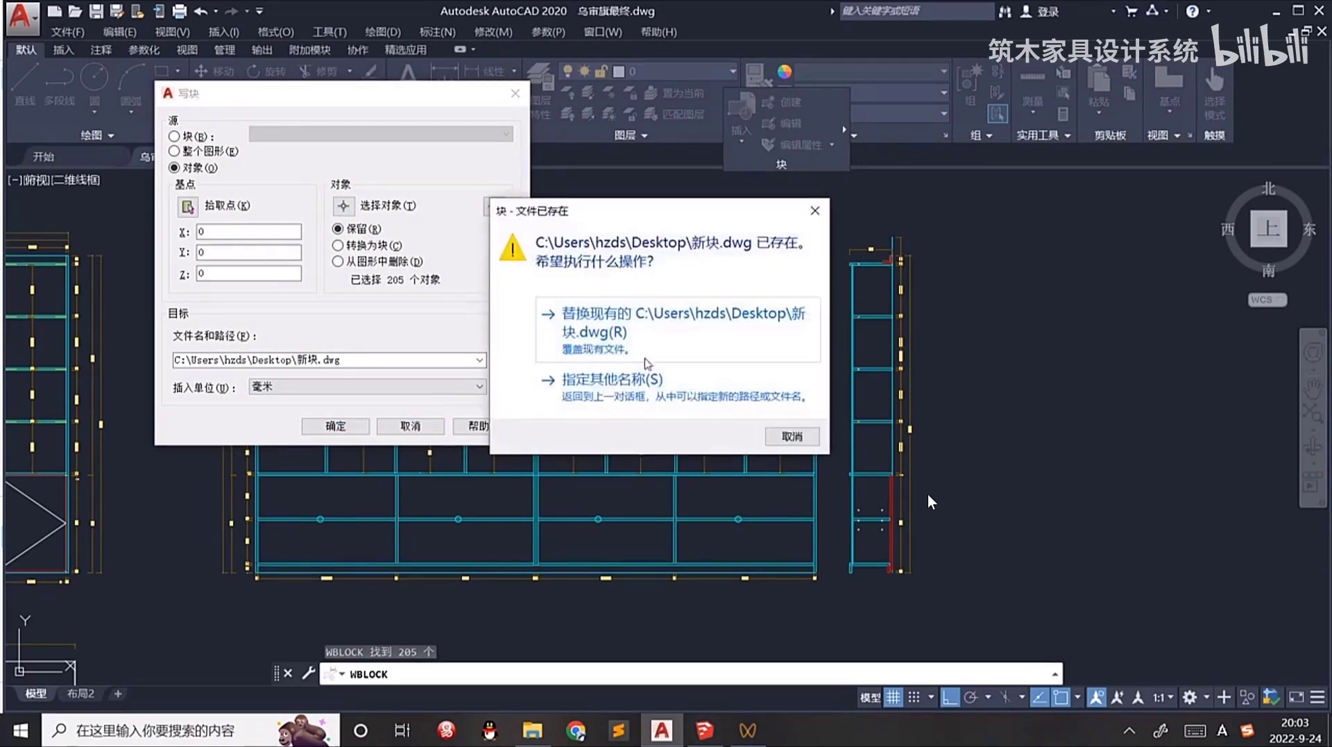
left_click(600, 333)
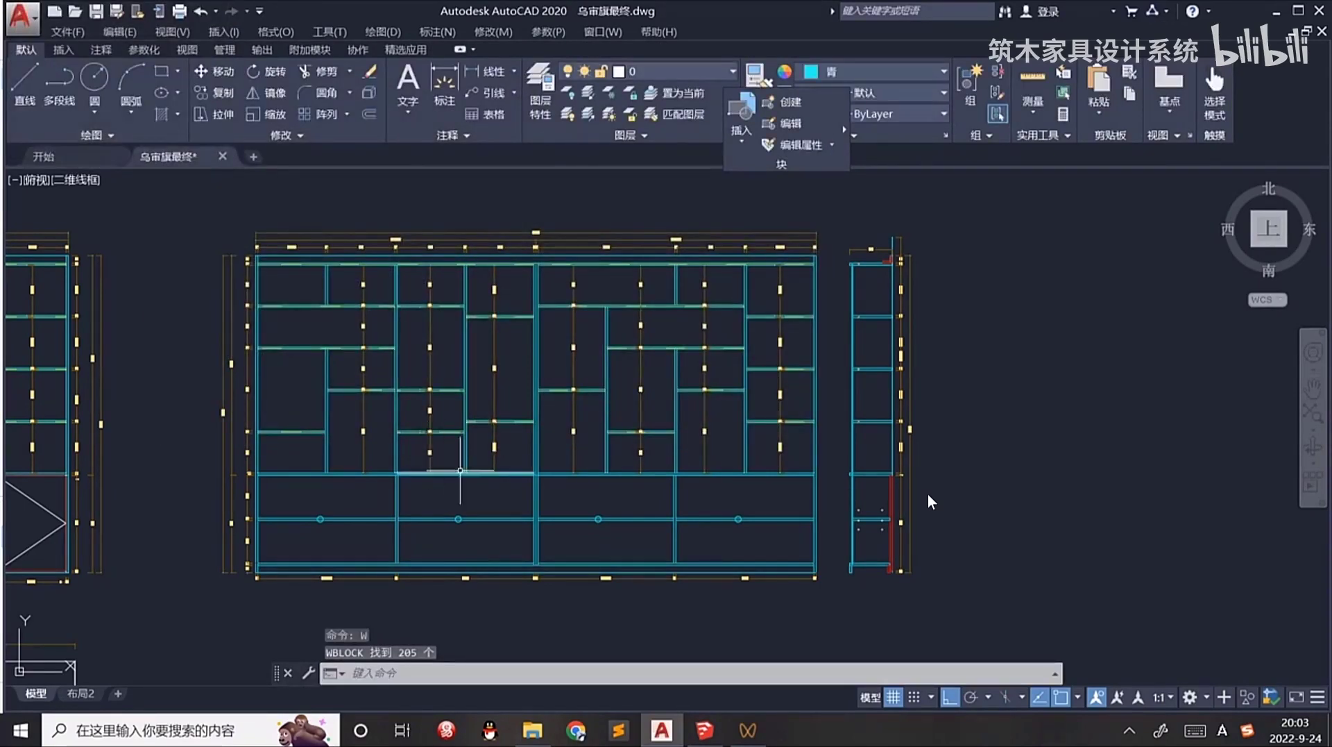
Switch to SketchUp and start a file import with AutoCAD 文件 (*.dwg, *.dxf) as the file type.
left_click(706, 731)
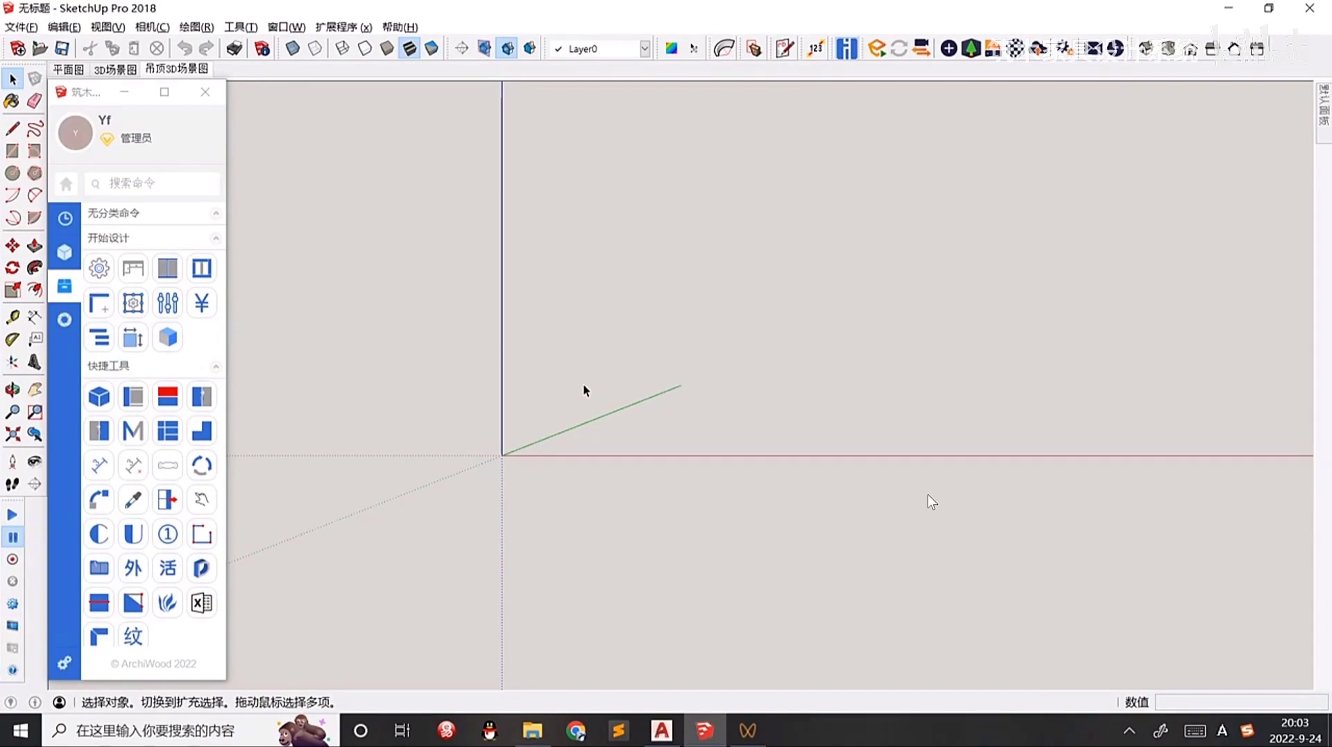
left_click(20, 26)
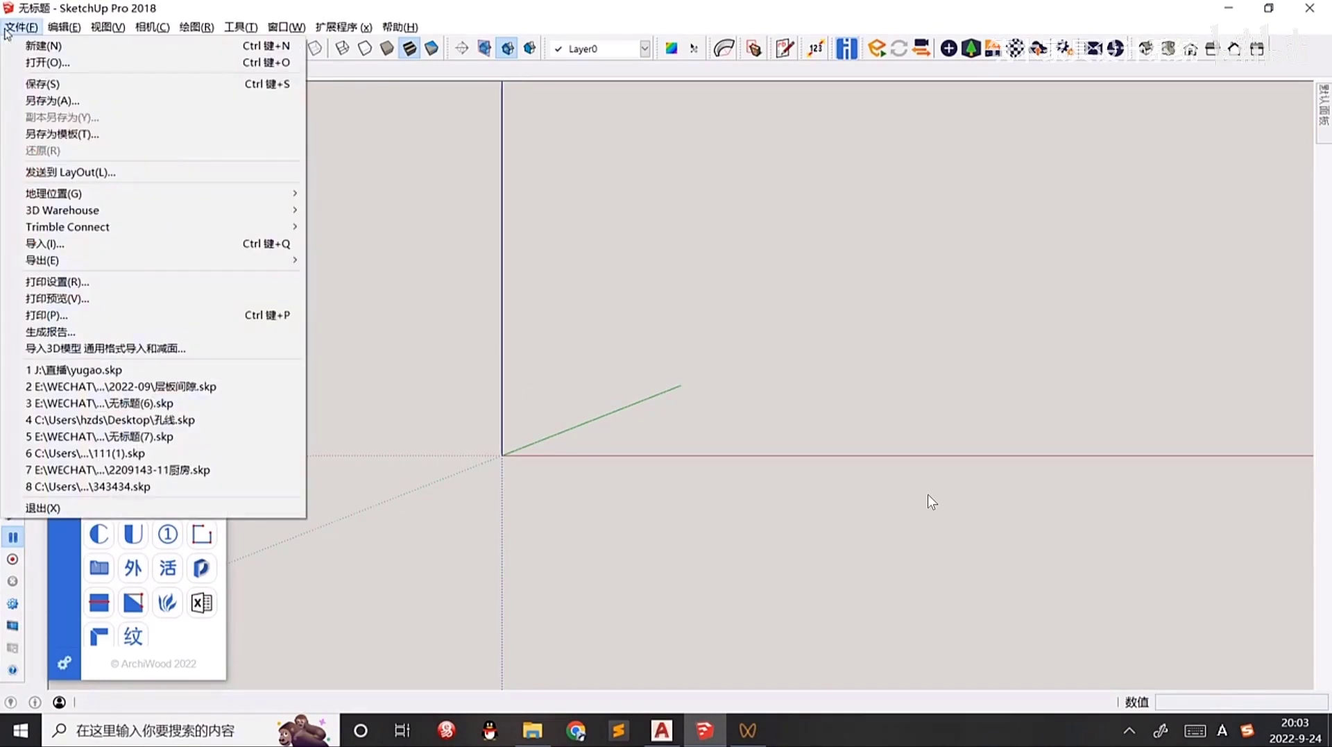
left_click(92, 244)
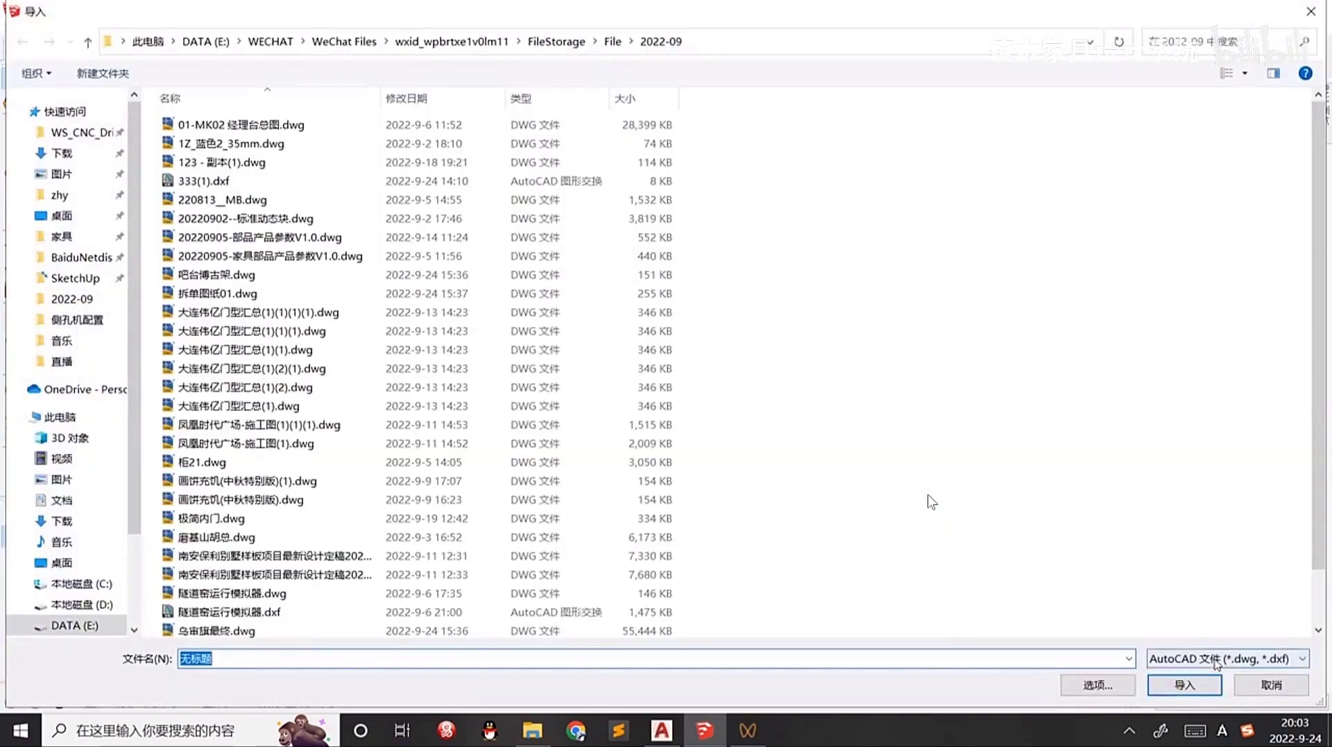
left_click(1224, 661)
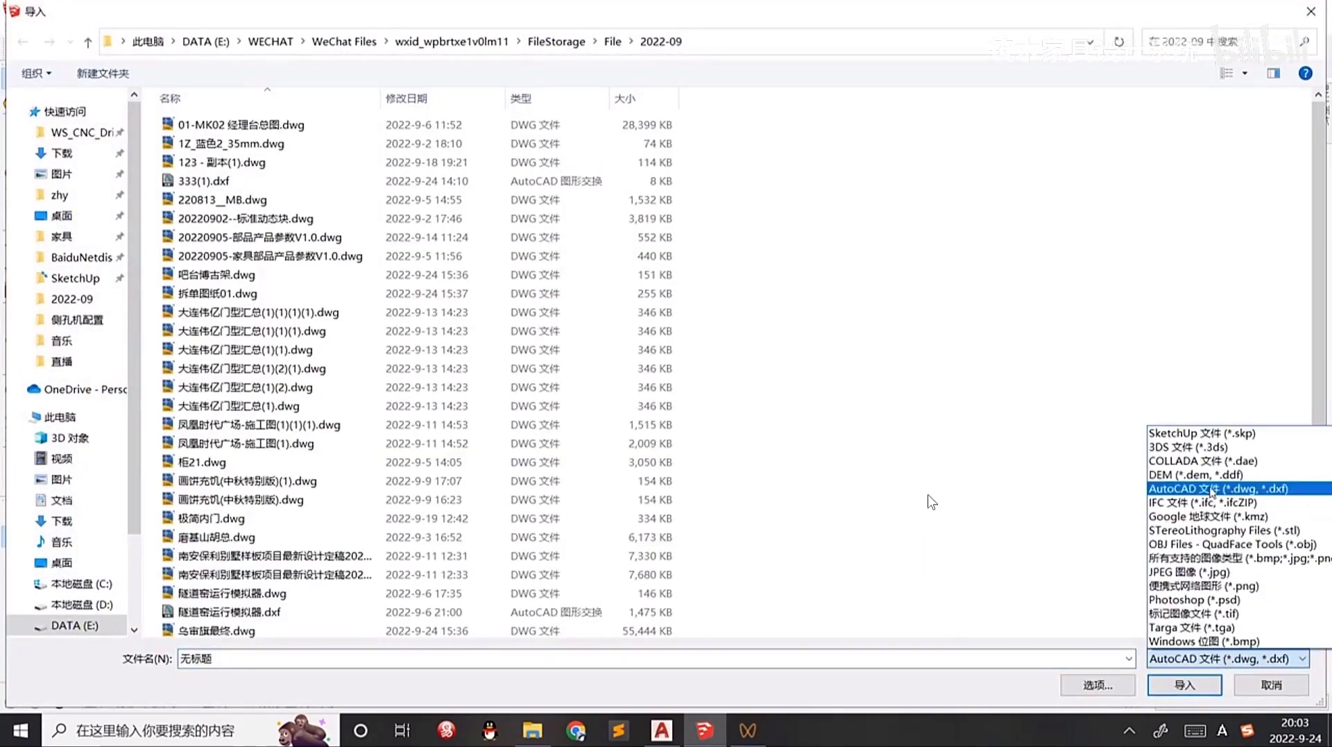
left_click(1213, 517)
Confirm the AutoCAD DWG/DXF import options with millimetres (毫米) as the scale unit.
left_click(1098, 685)
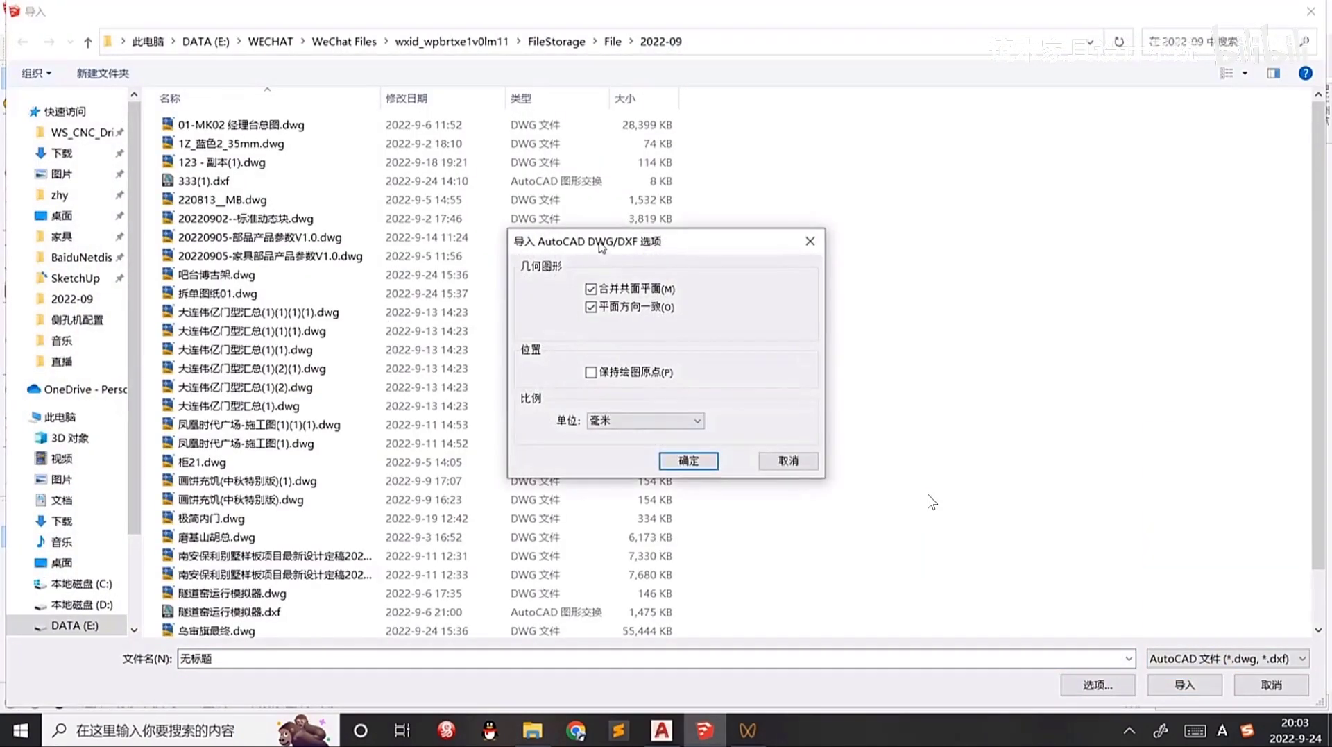
left_click_drag(600, 242, 255, 221)
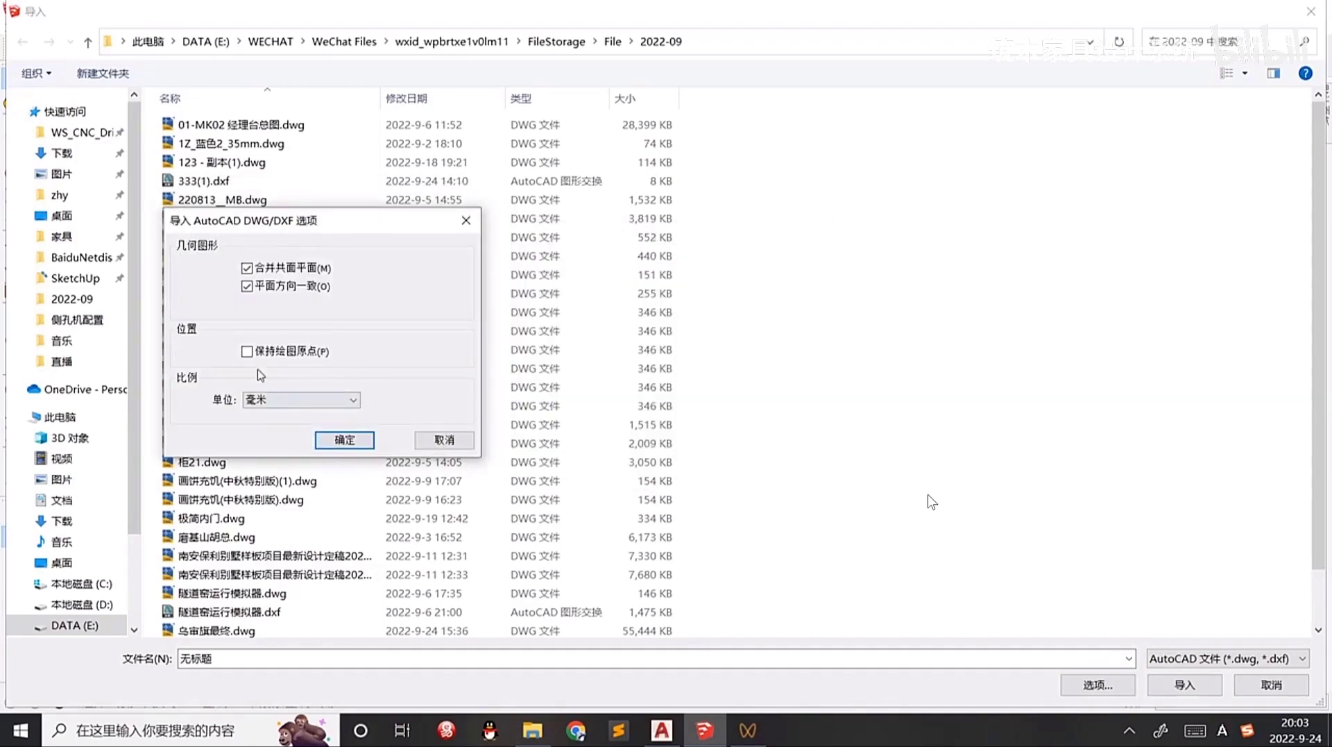
left_click(270, 401)
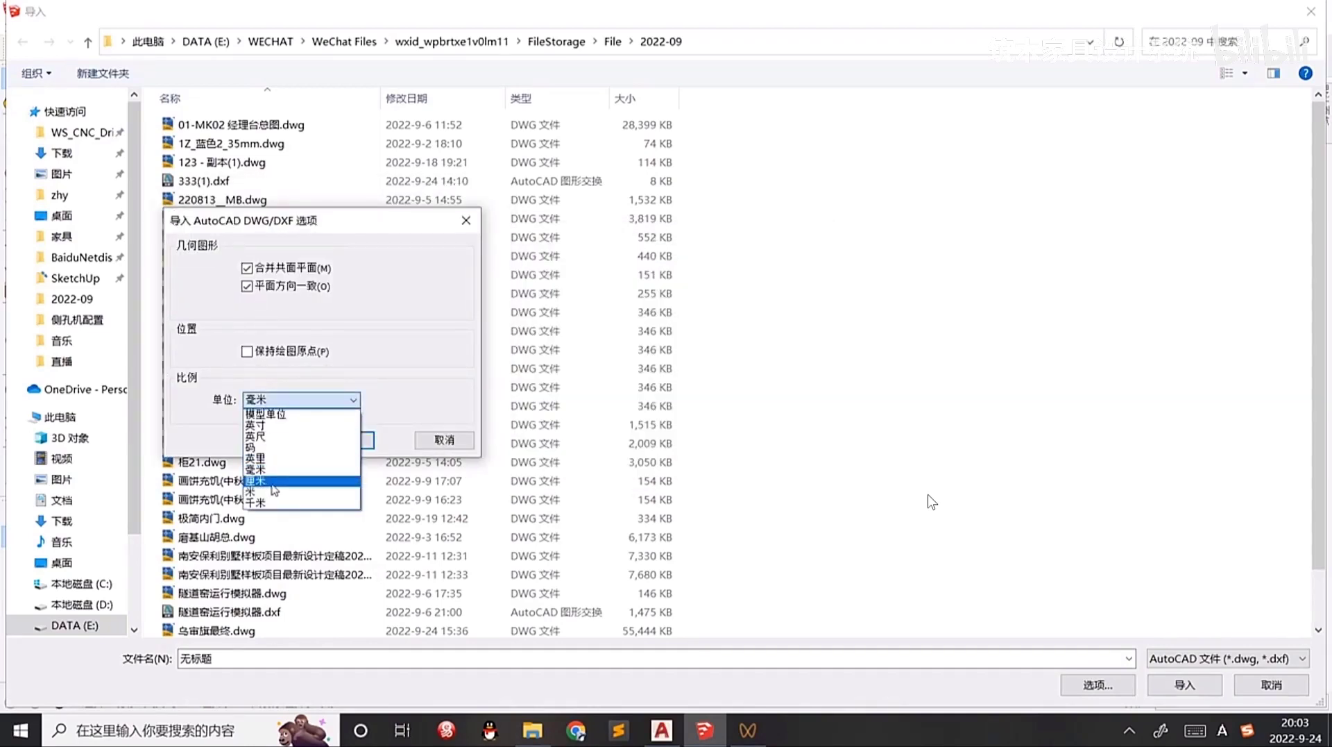
left_click(268, 472)
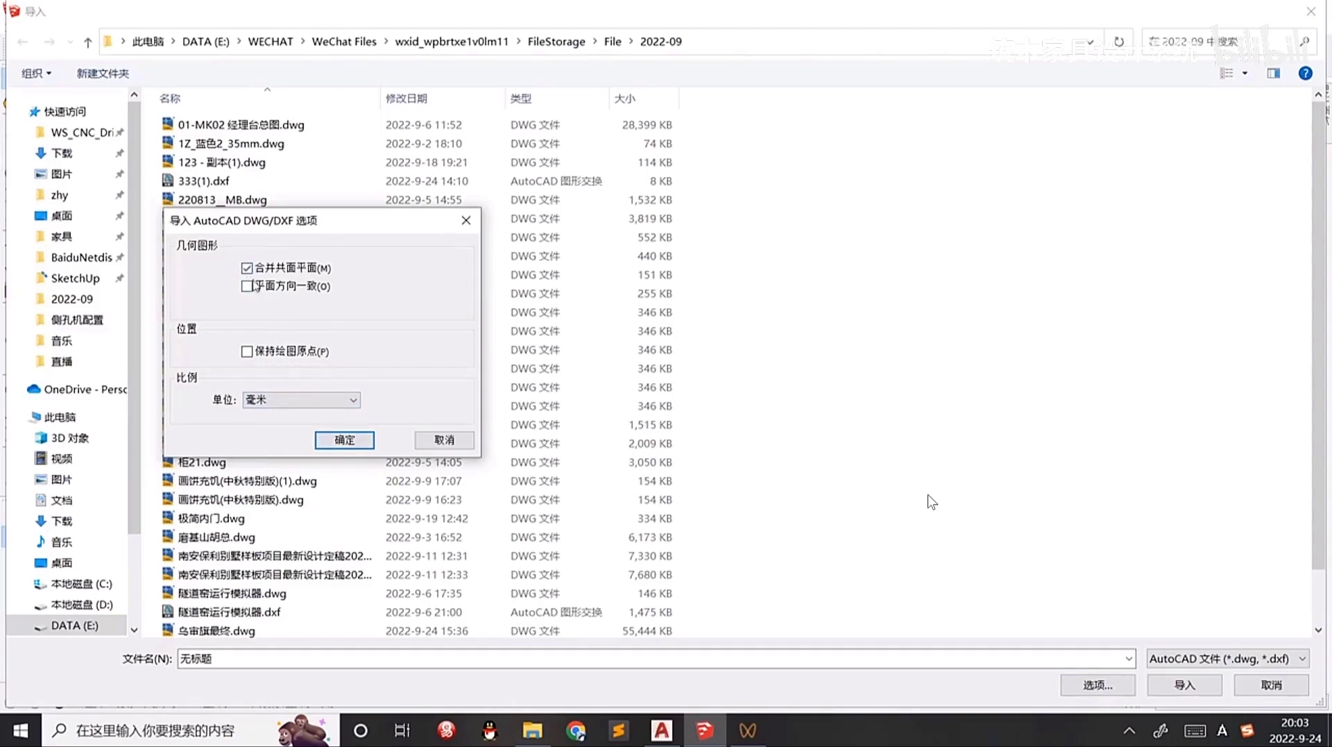
left_click(351, 442)
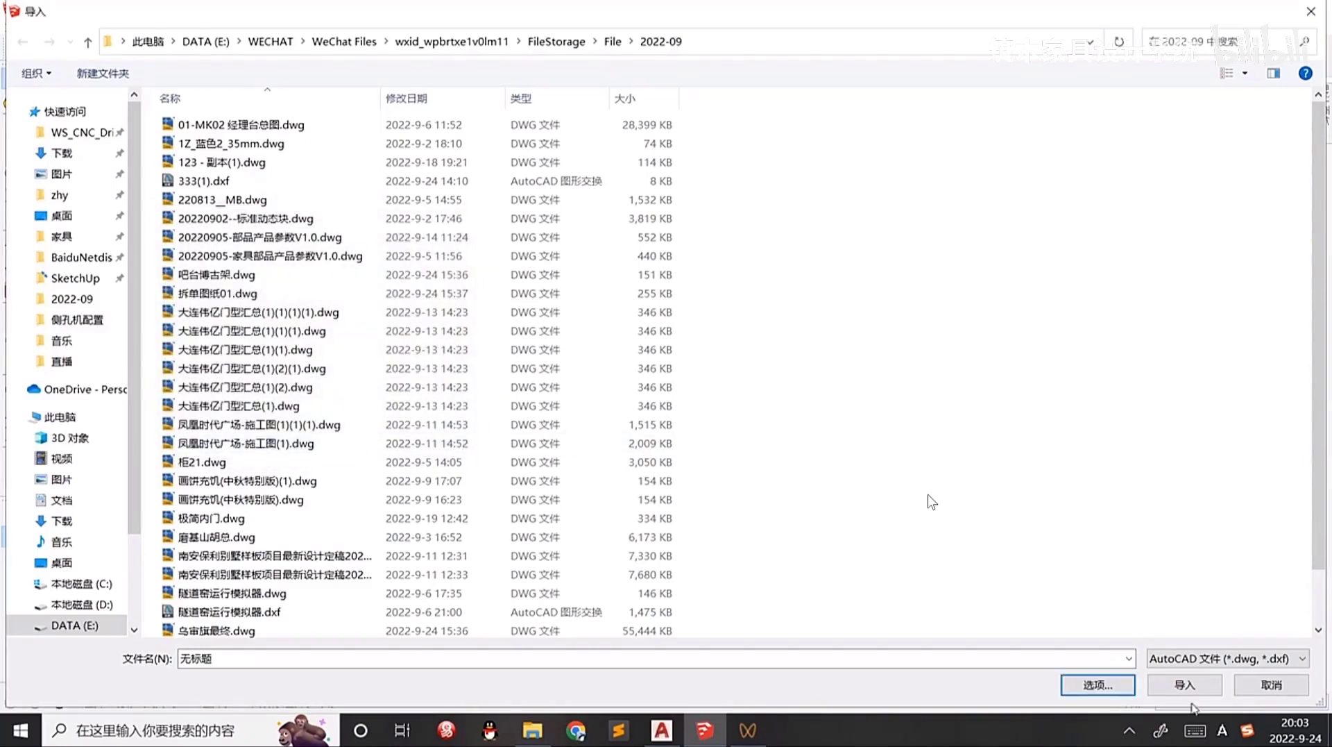
left_click(1098, 684)
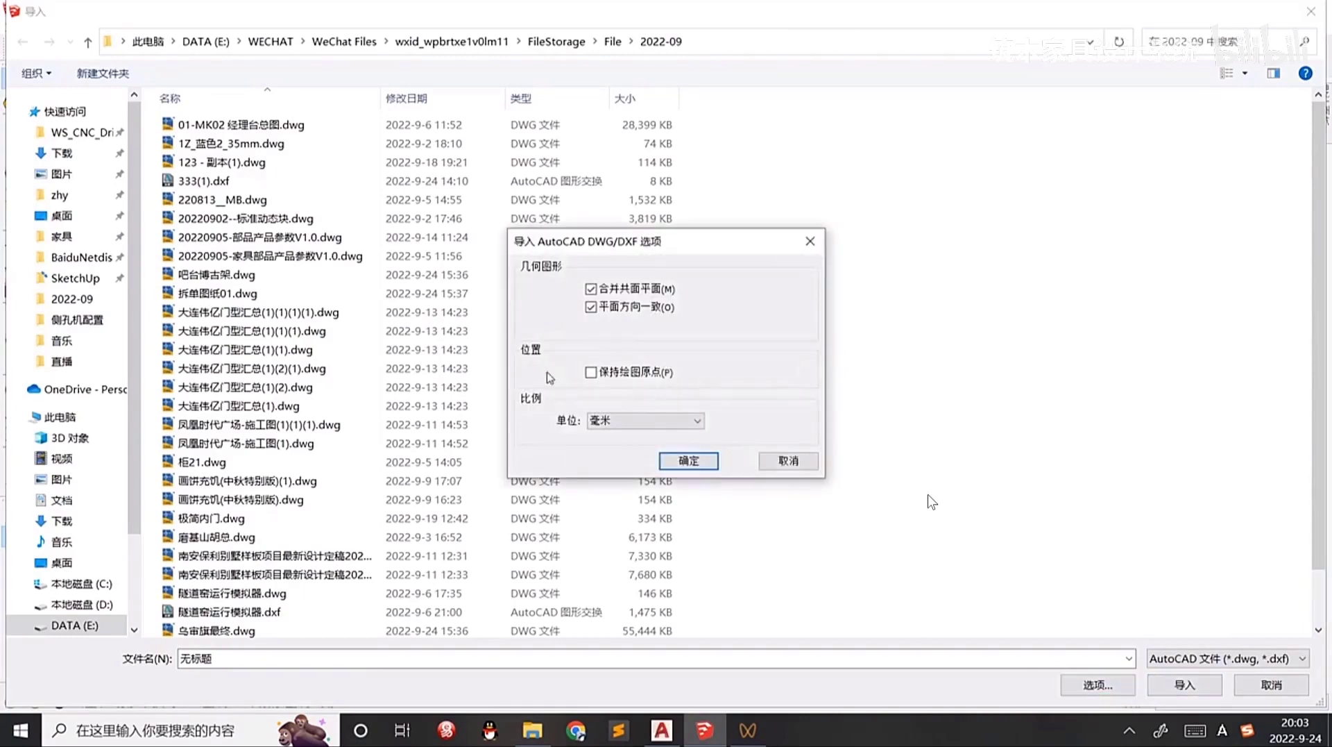
left_click(621, 426)
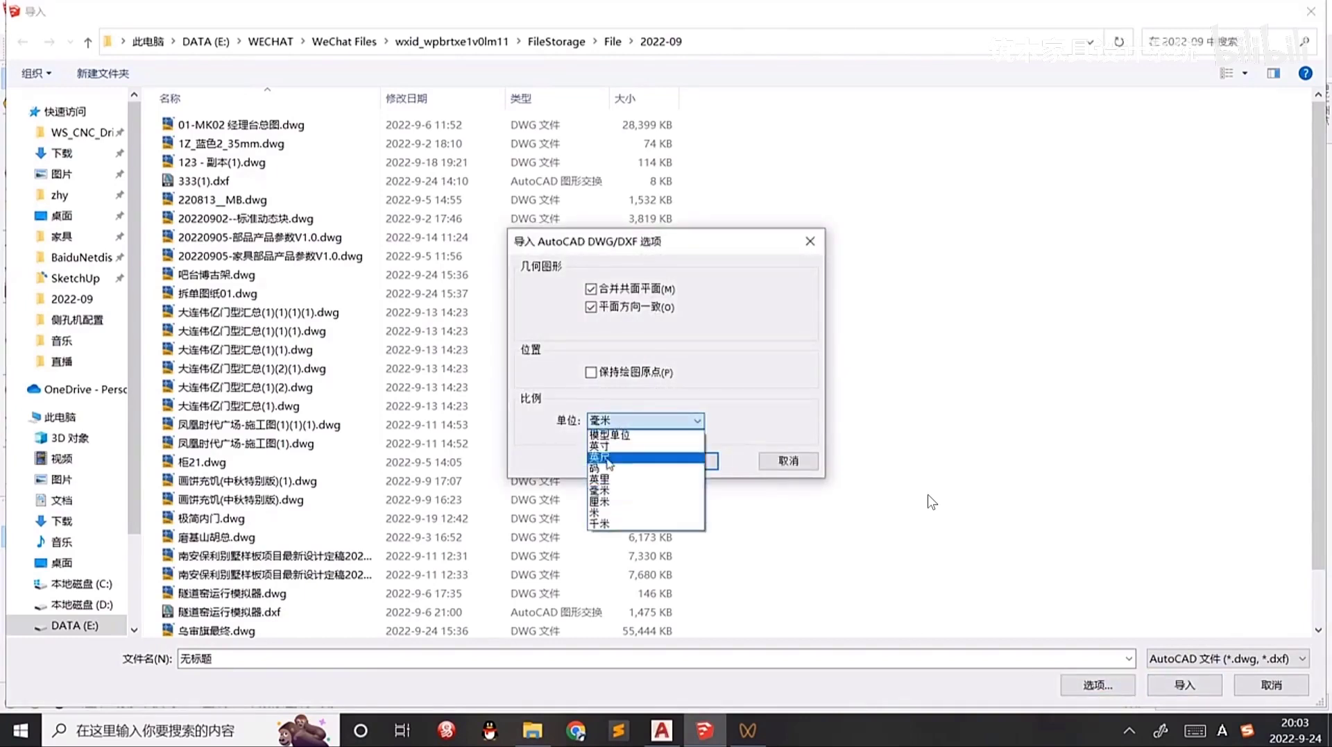
left_click(666, 442)
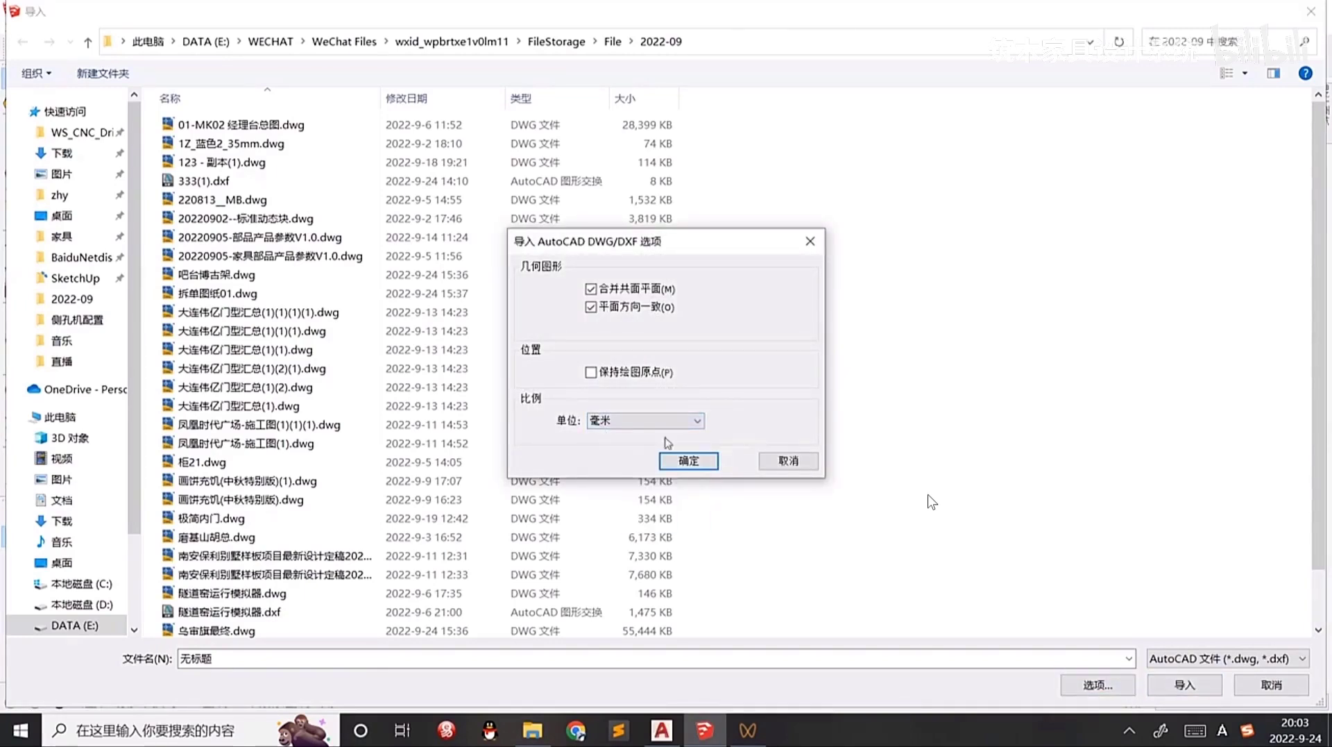
left_click(805, 460)
left_click(1271, 684)
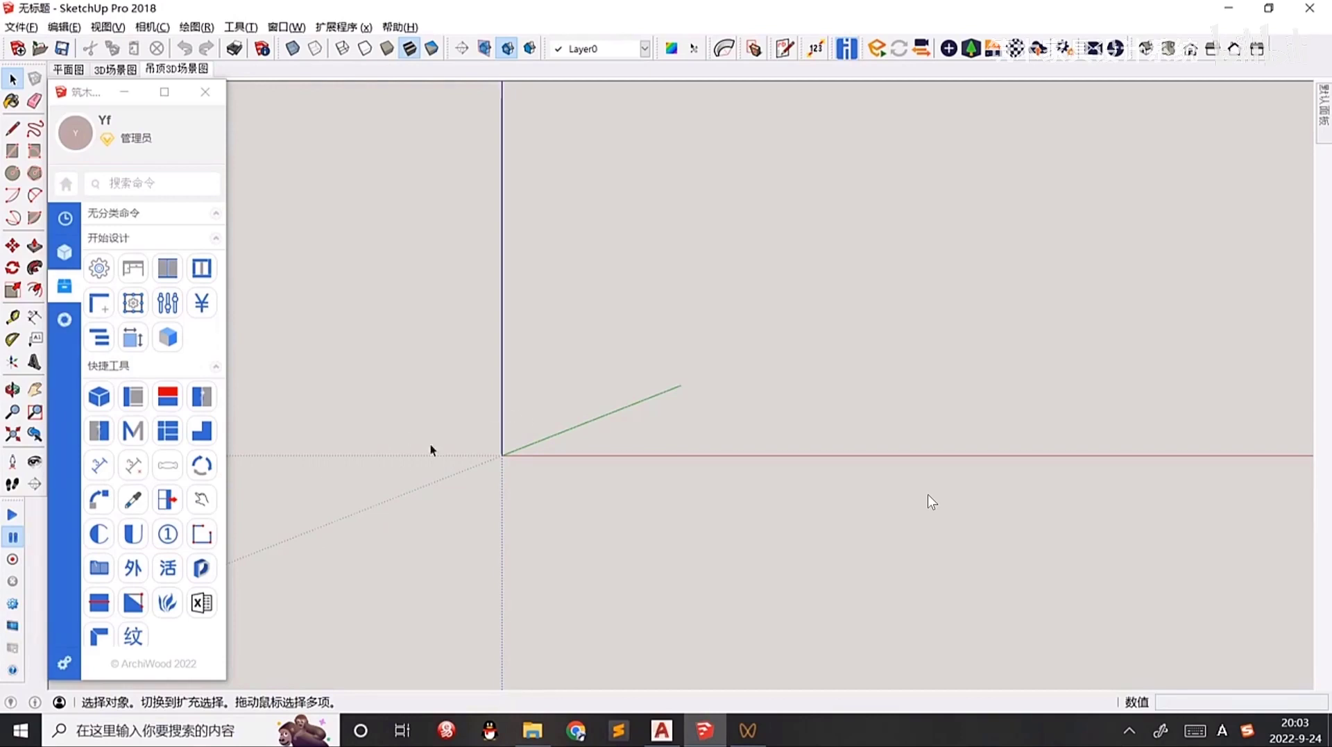
scroll(209, 507, "down", 1)
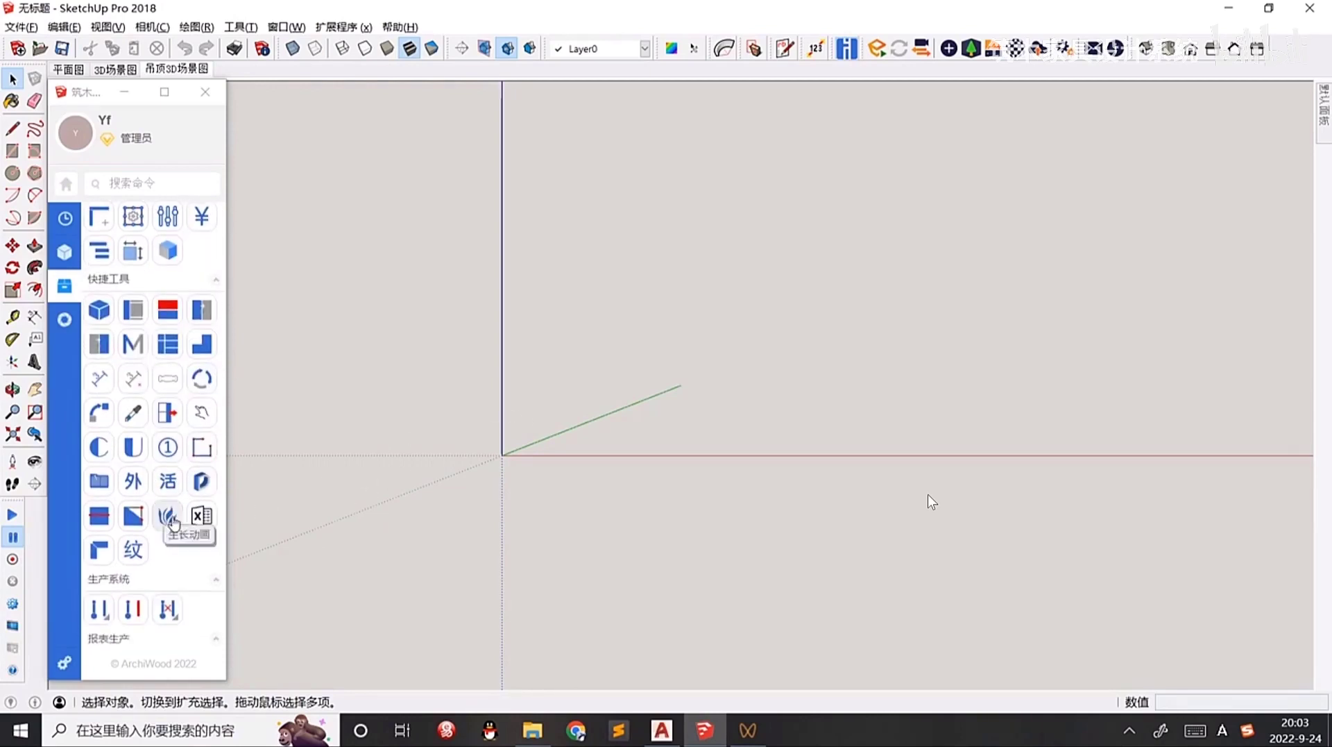
Import 新块.dwg from the desktop as an AutoCAD file and select the imported cabinet elevation.
left_click(18, 29)
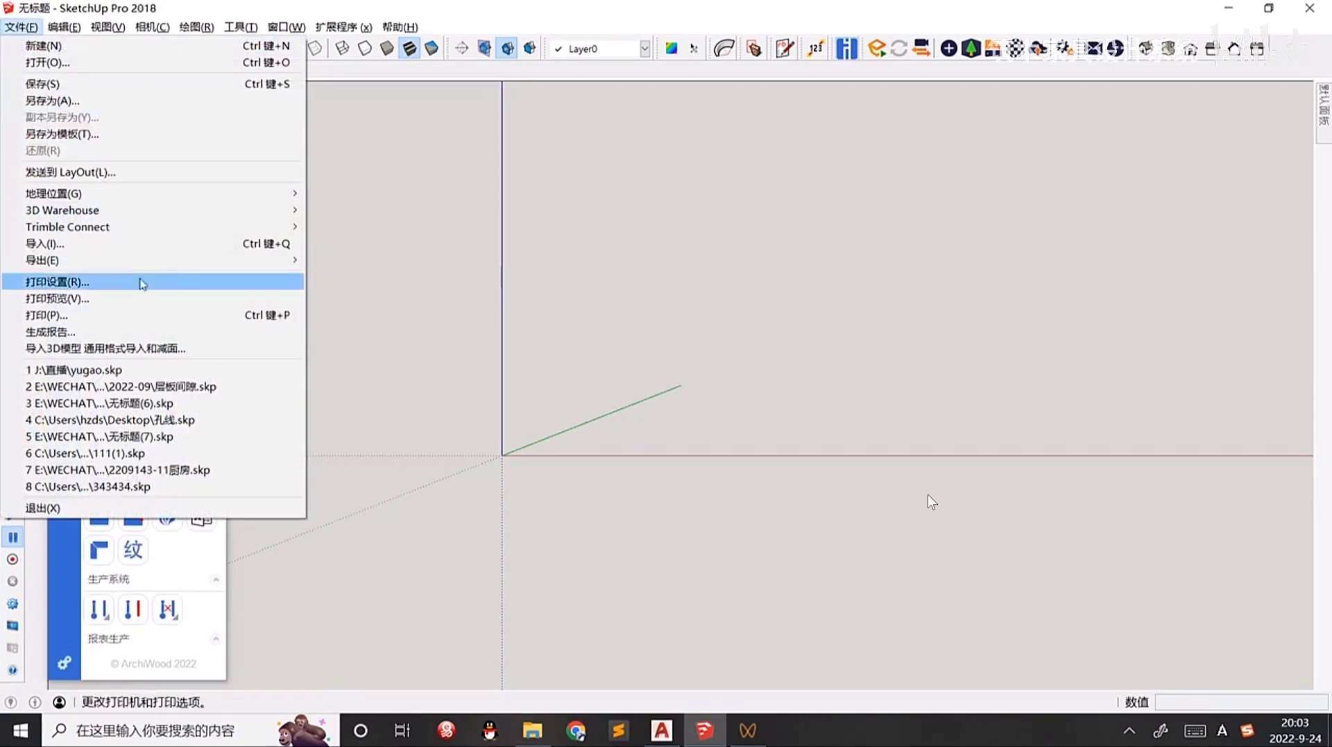
left_click(233, 245)
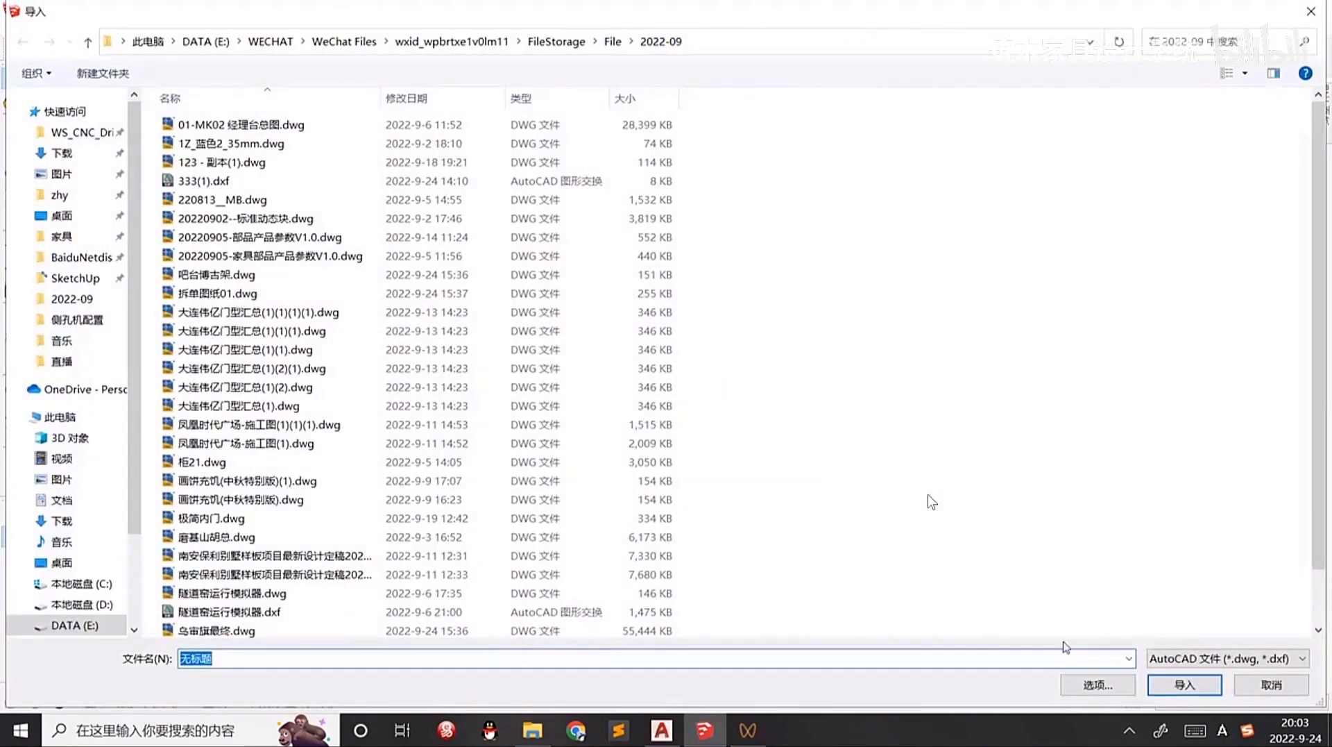
left_click(82, 221)
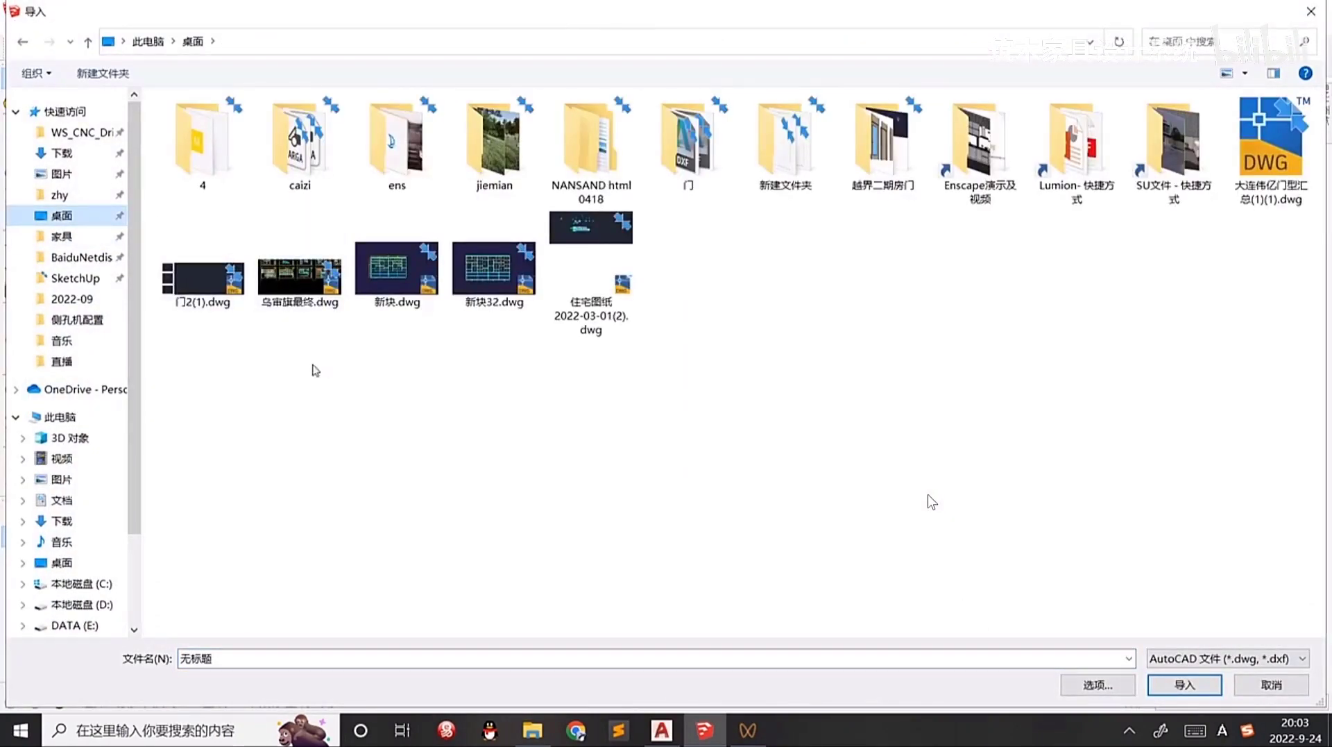
double_click(397, 274)
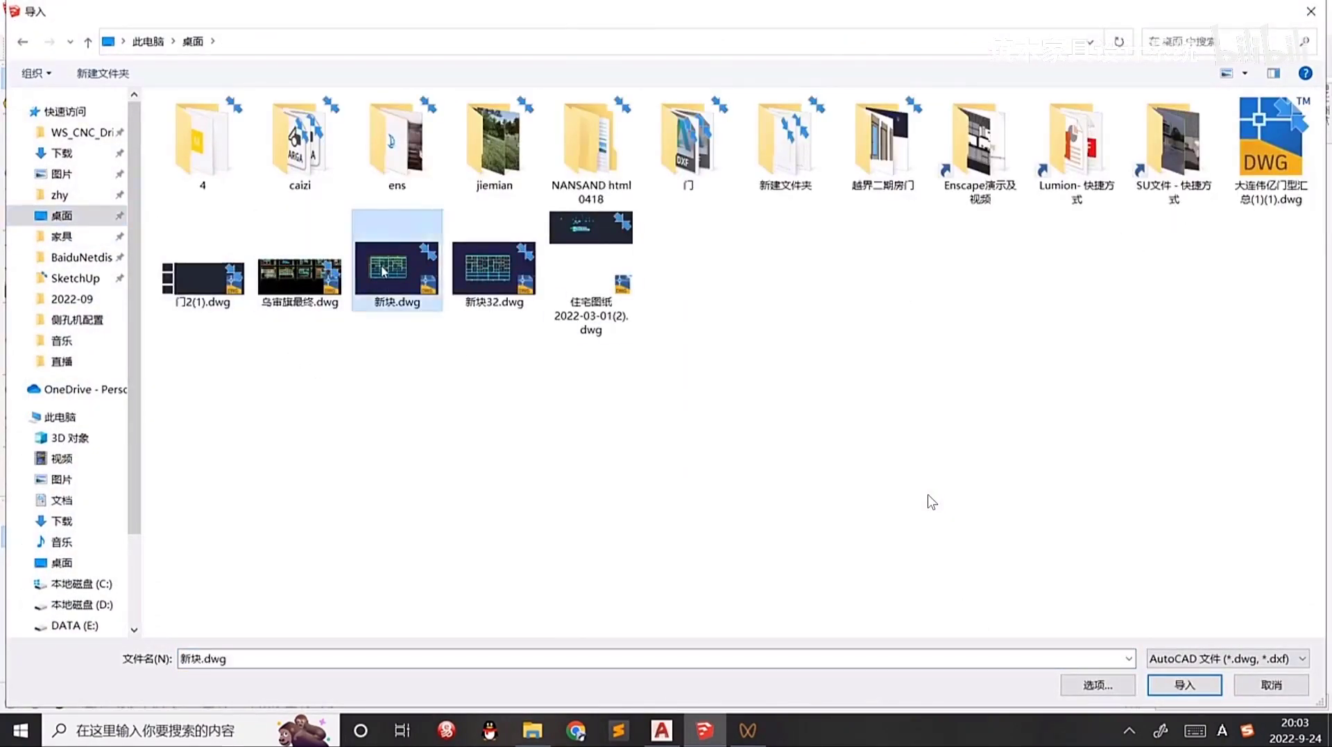
left_click(752, 492)
mouse_move(617, 434)
middle_mouse_down()
mouse_move(647, 518)
mouse_move(673, 397)
middle_mouse_up()
scroll(648, 497, "down", 3)
left_click(628, 401)
Rotate the imported elevation 90° about the red axis at the origin so that it stands upright.
middle_click_drag(787, 421, 514, 281)
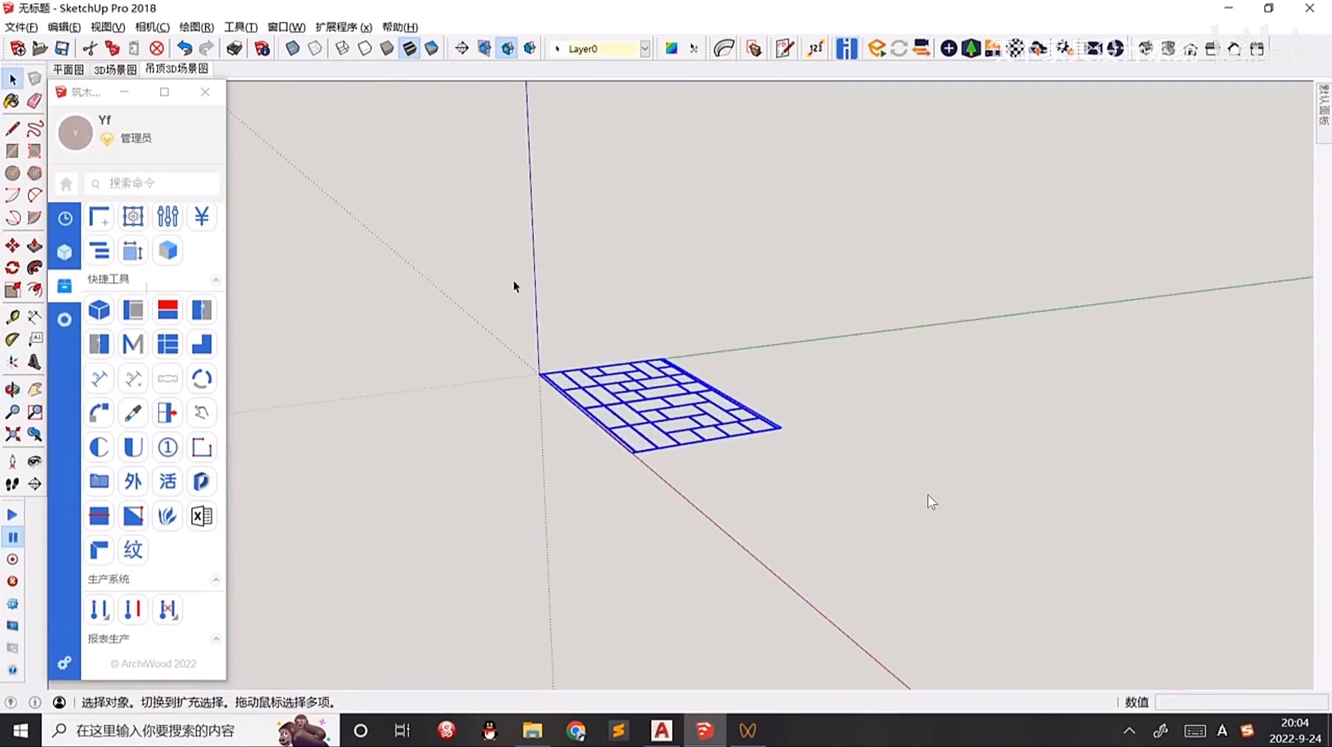
key("q")
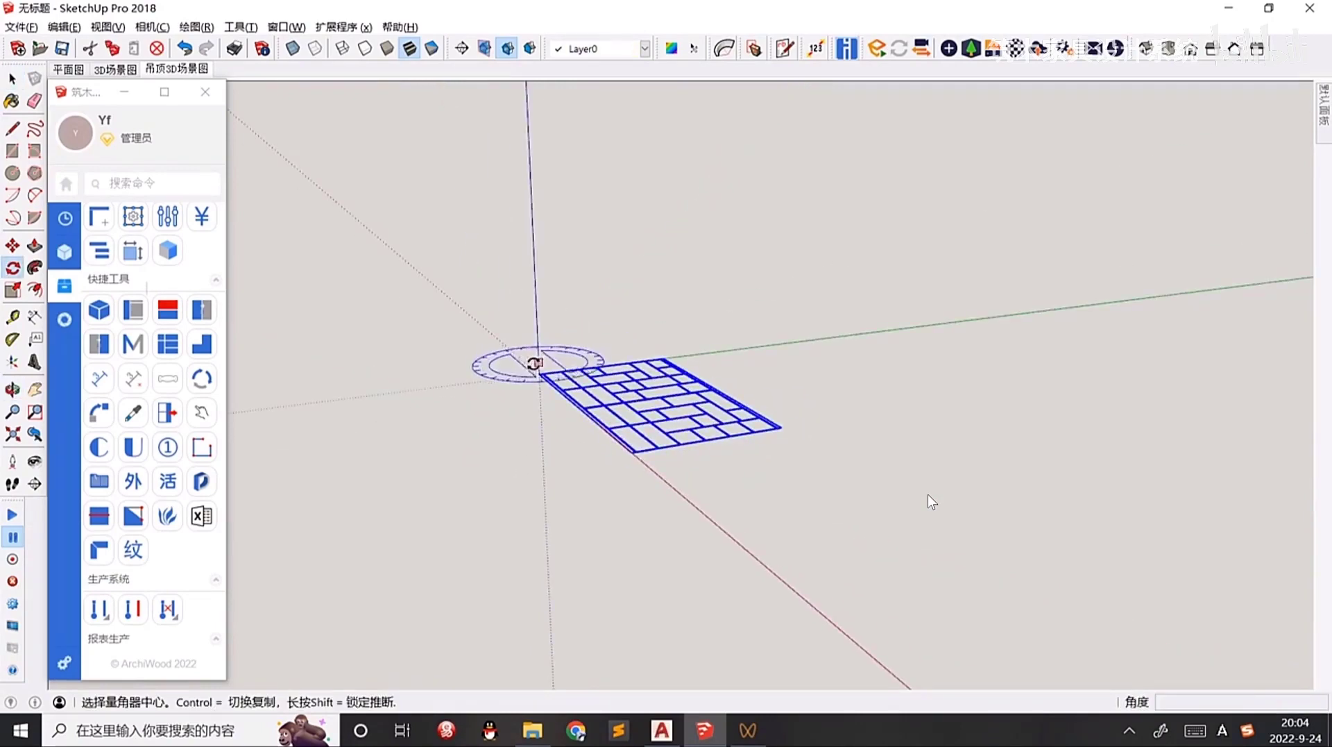
left_click(594, 366)
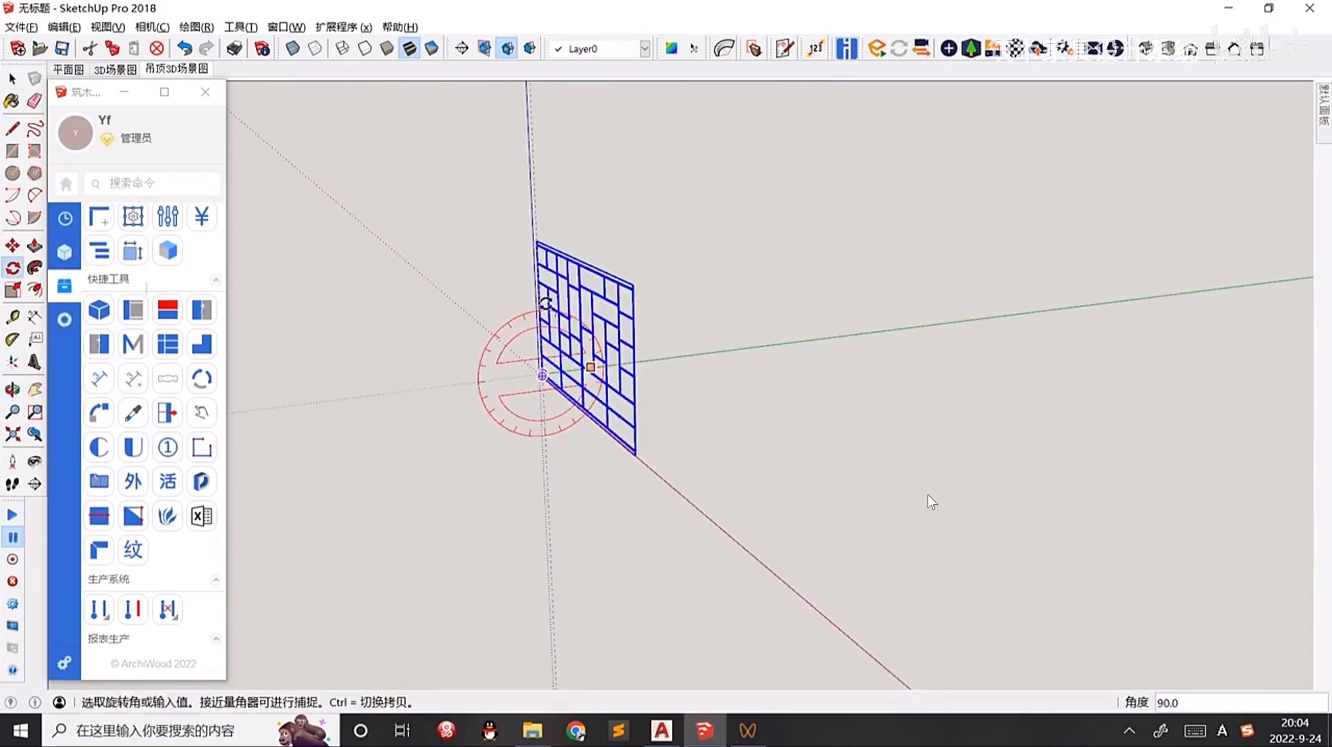
left_click(541, 306)
middle_click_drag(443, 363, 593, 484)
key("space")
Delete the imported upright elevation from the model.
left_click(985, 357)
left_click(659, 394)
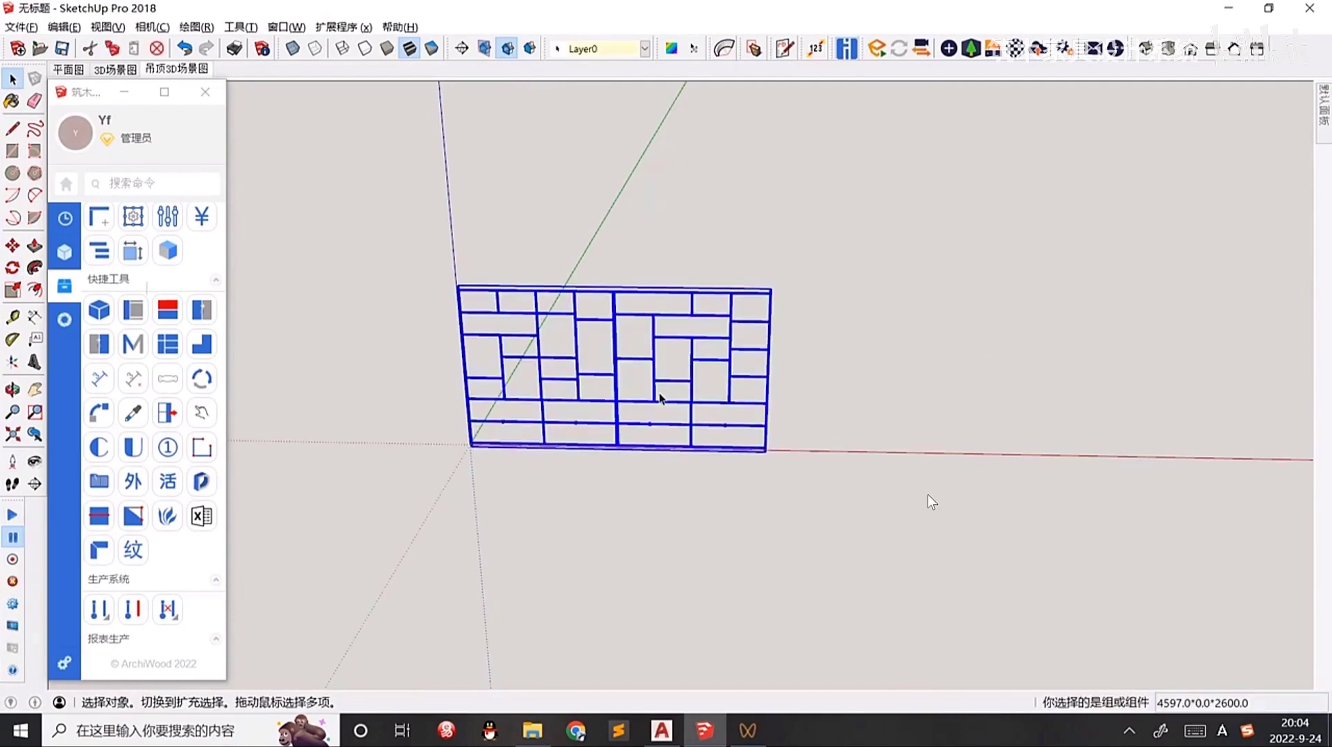
key("Delete")
Import 新块.dwg from the desktop with ArchiWood's 2DDWG转换3D柜体 tool, with the model in front view, and close the tool's settings.
key("F3")
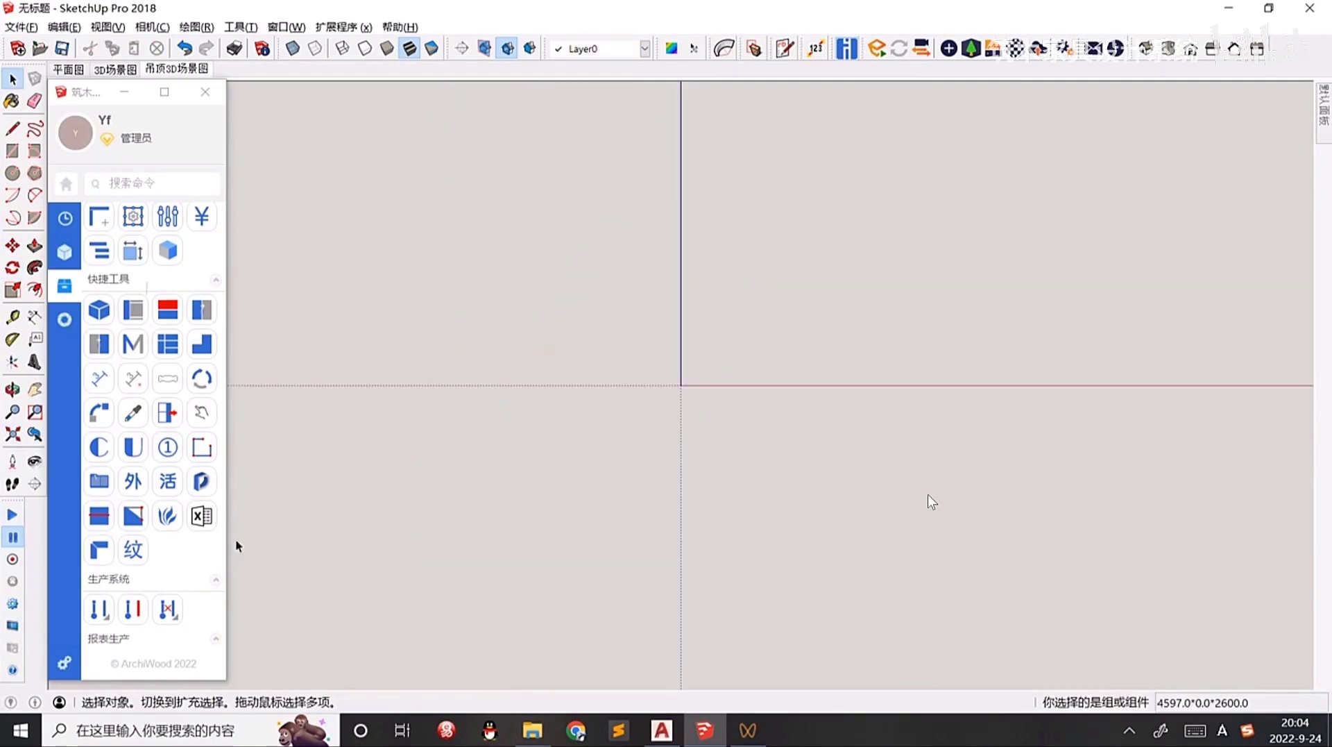
left_click(203, 484)
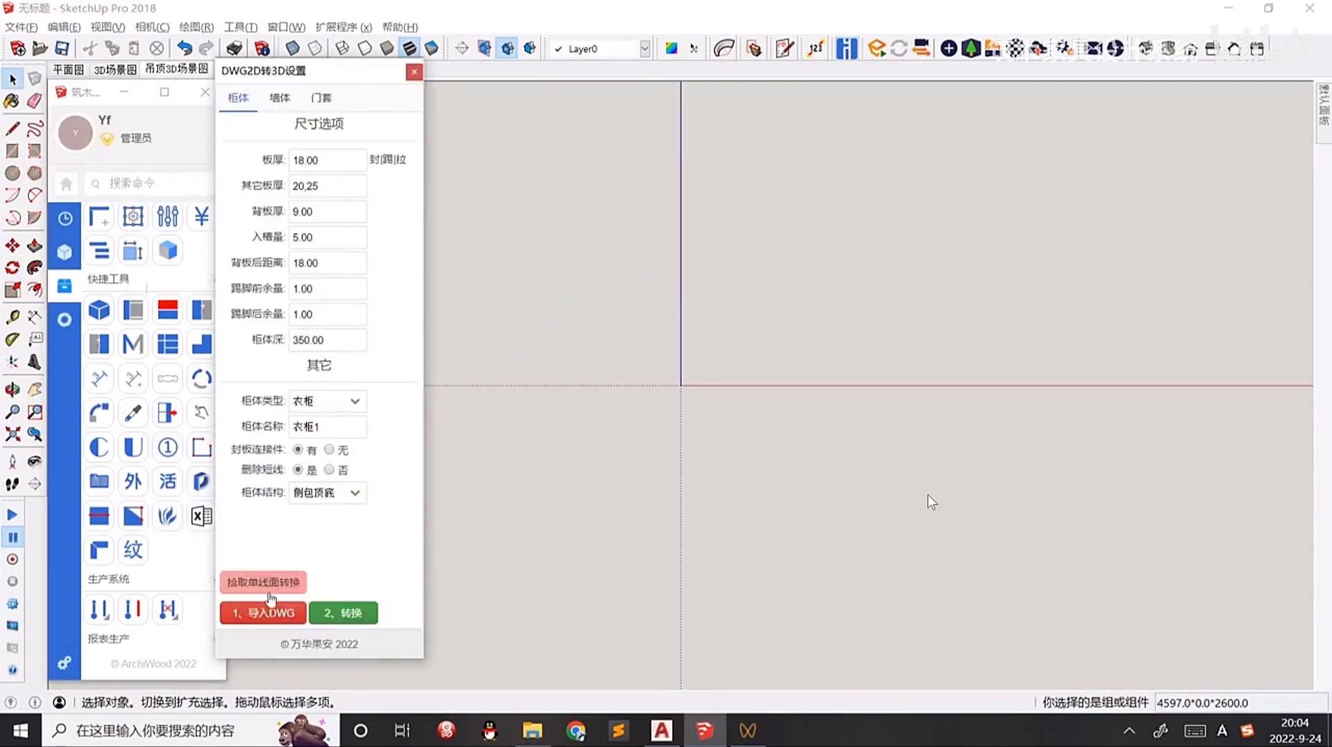
left_click(277, 614)
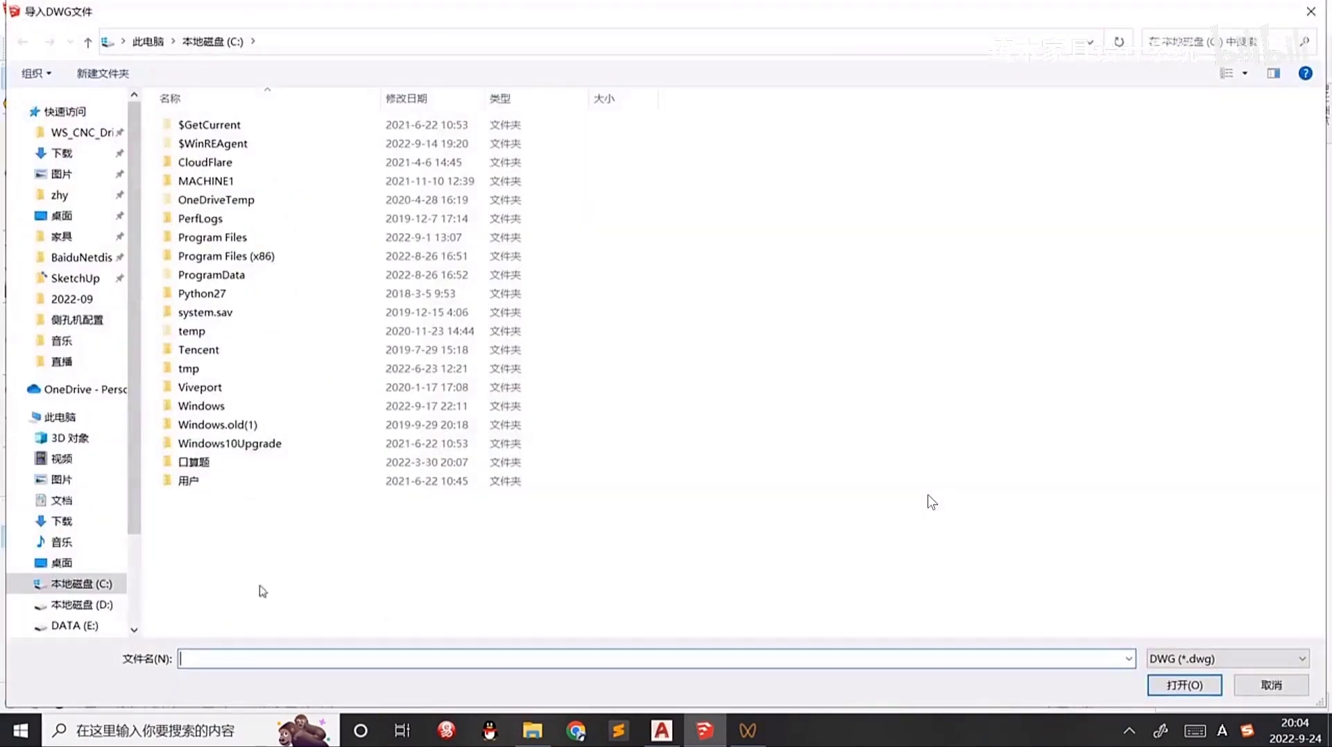
left_click(73, 221)
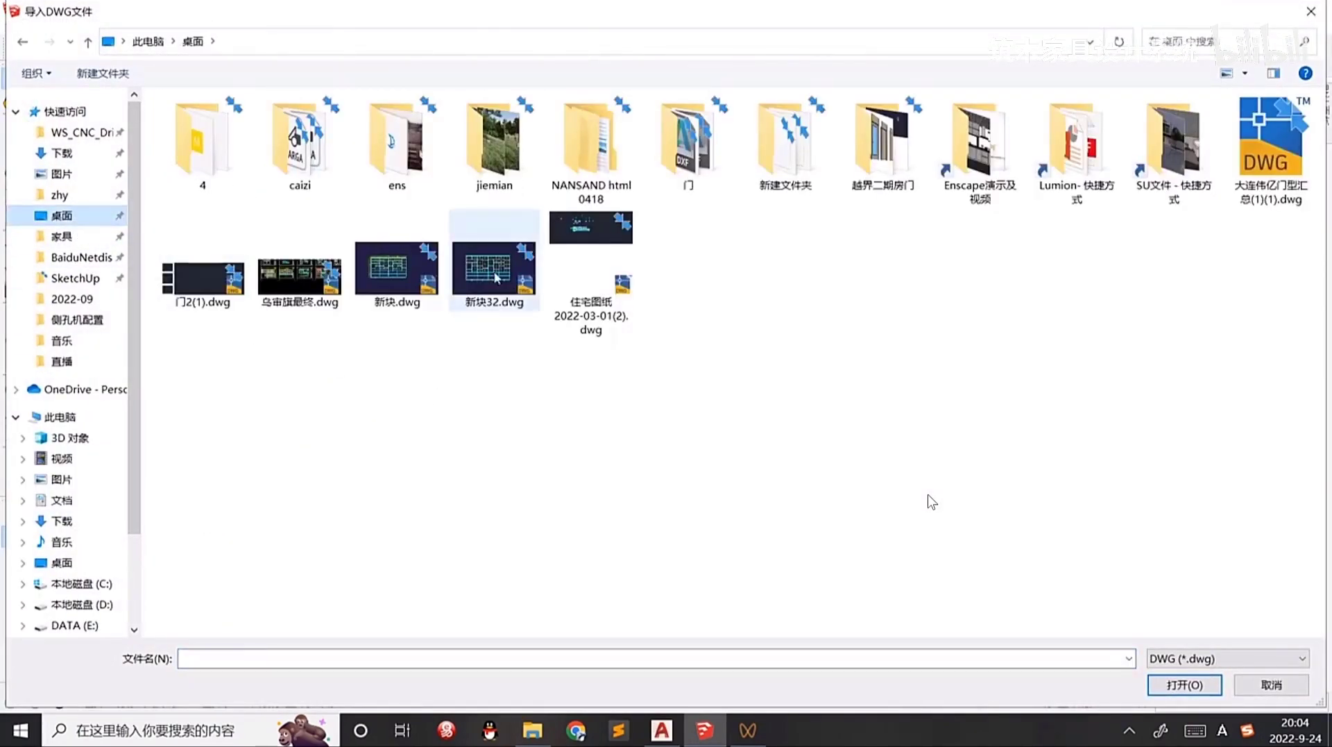
double_click(395, 263)
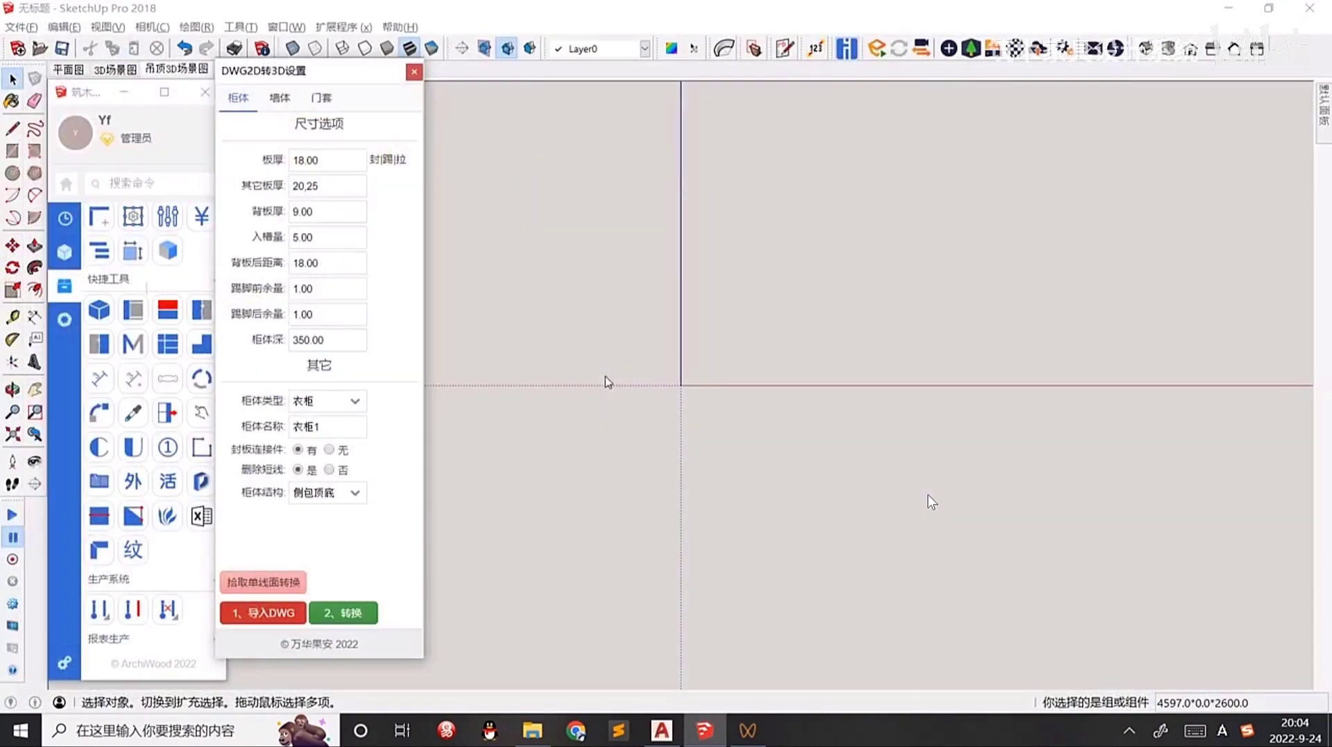
scroll(746, 402, "down", 3)
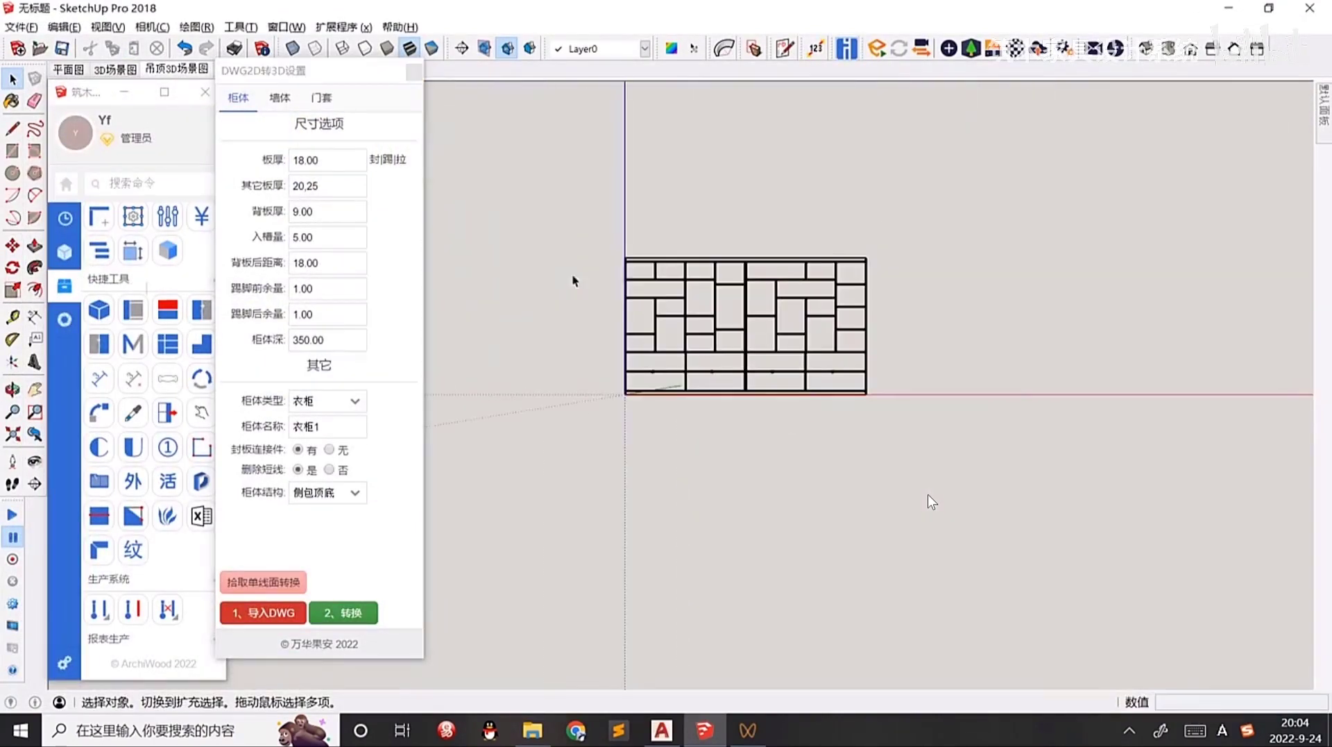
left_click(414, 71)
scroll(763, 344, "up", 3)
scroll(852, 364, "up", 1)
left_click_drag(375, 122, 984, 447)
left_click(201, 481)
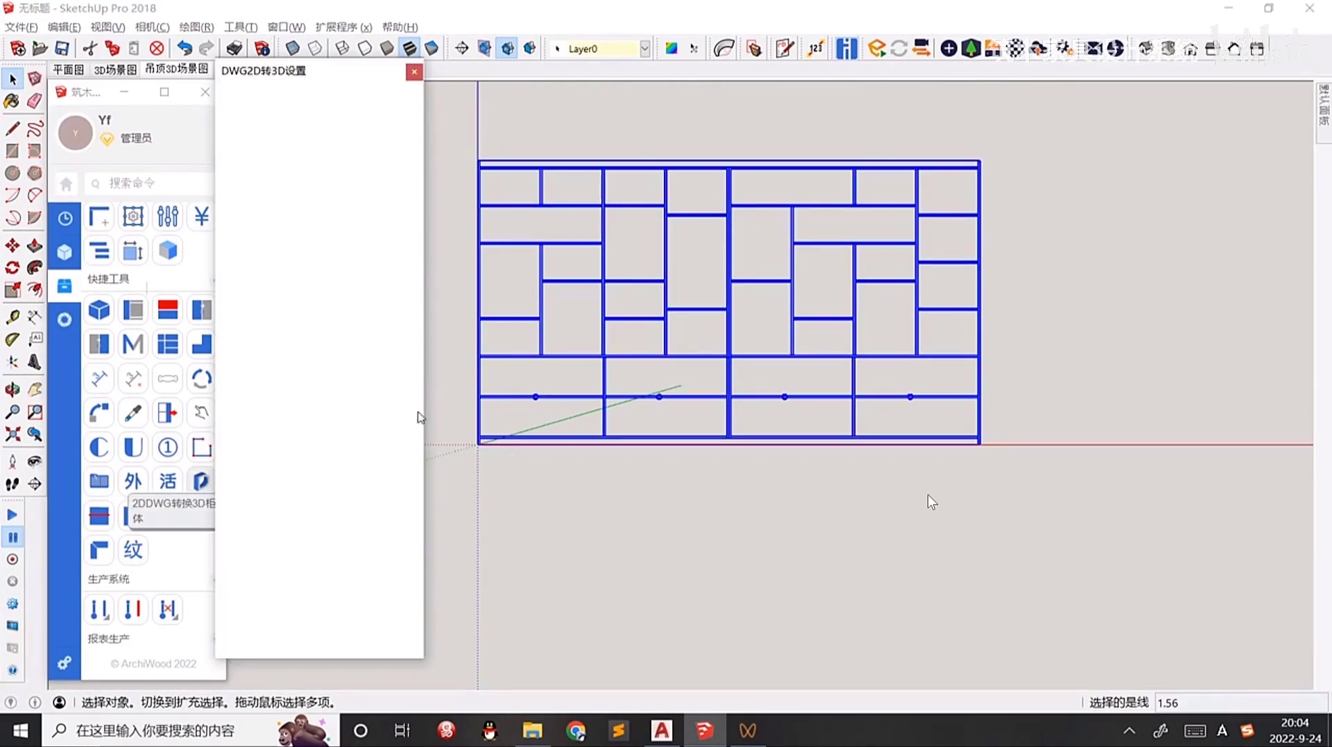
left_click_drag(314, 69, 343, 56)
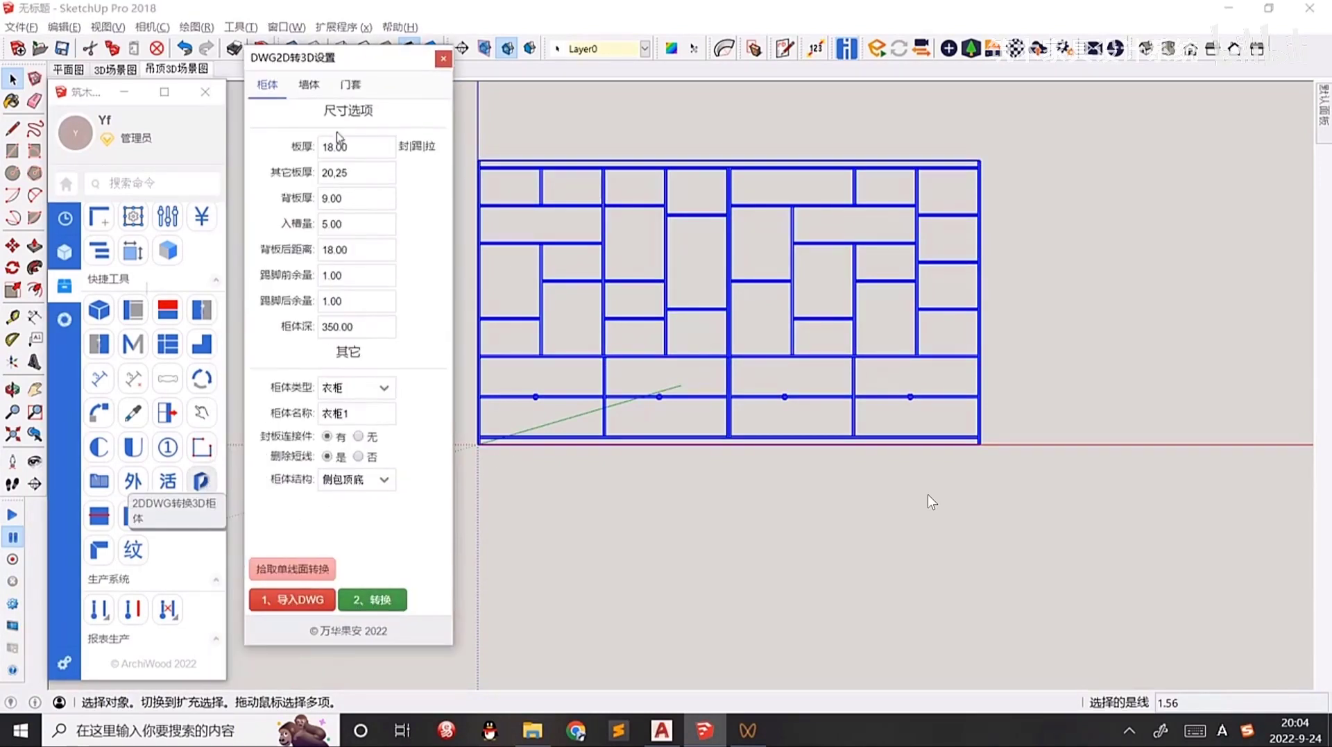
left_click(443, 60)
scroll(514, 375, "up", 5)
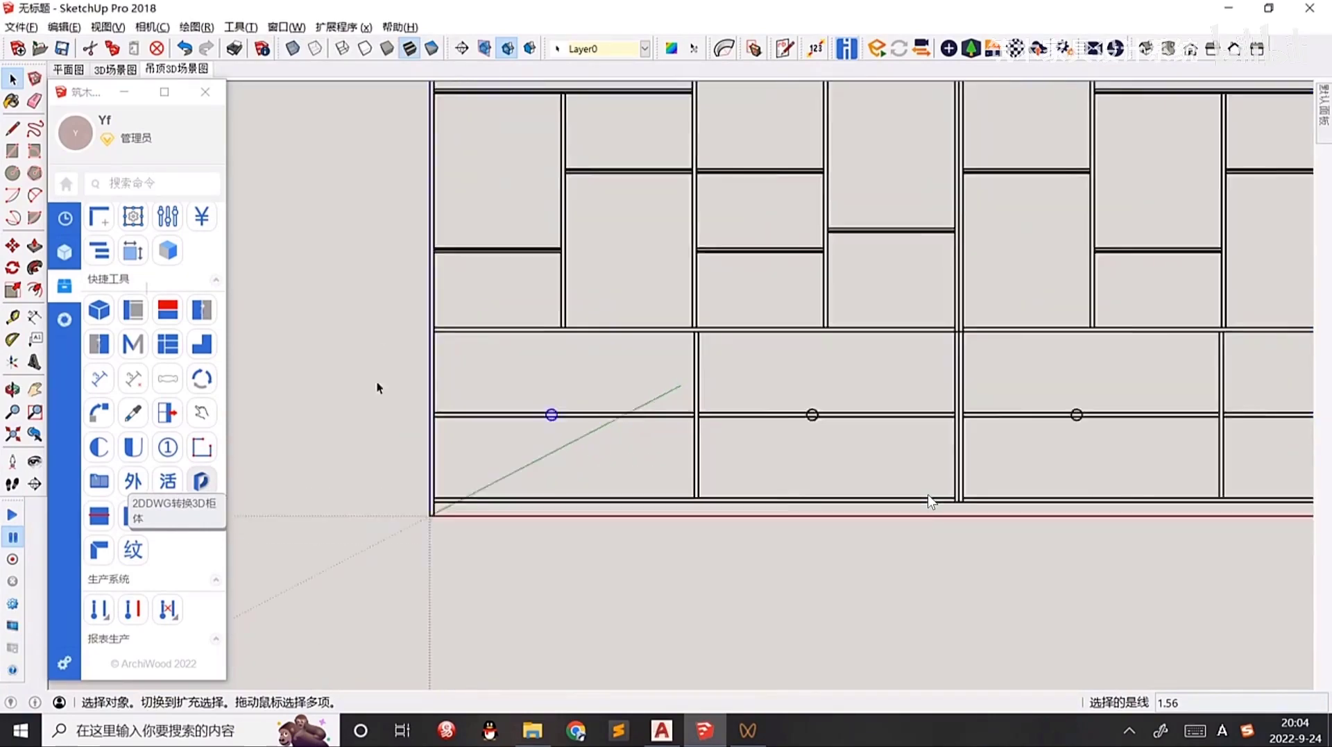
scroll(461, 431, "down", 5)
Select all the linework of the imported cabinet elevation and make it a group (创建群组).
left_click_drag(400, 129, 1180, 577)
scroll(612, 347, "up", 1)
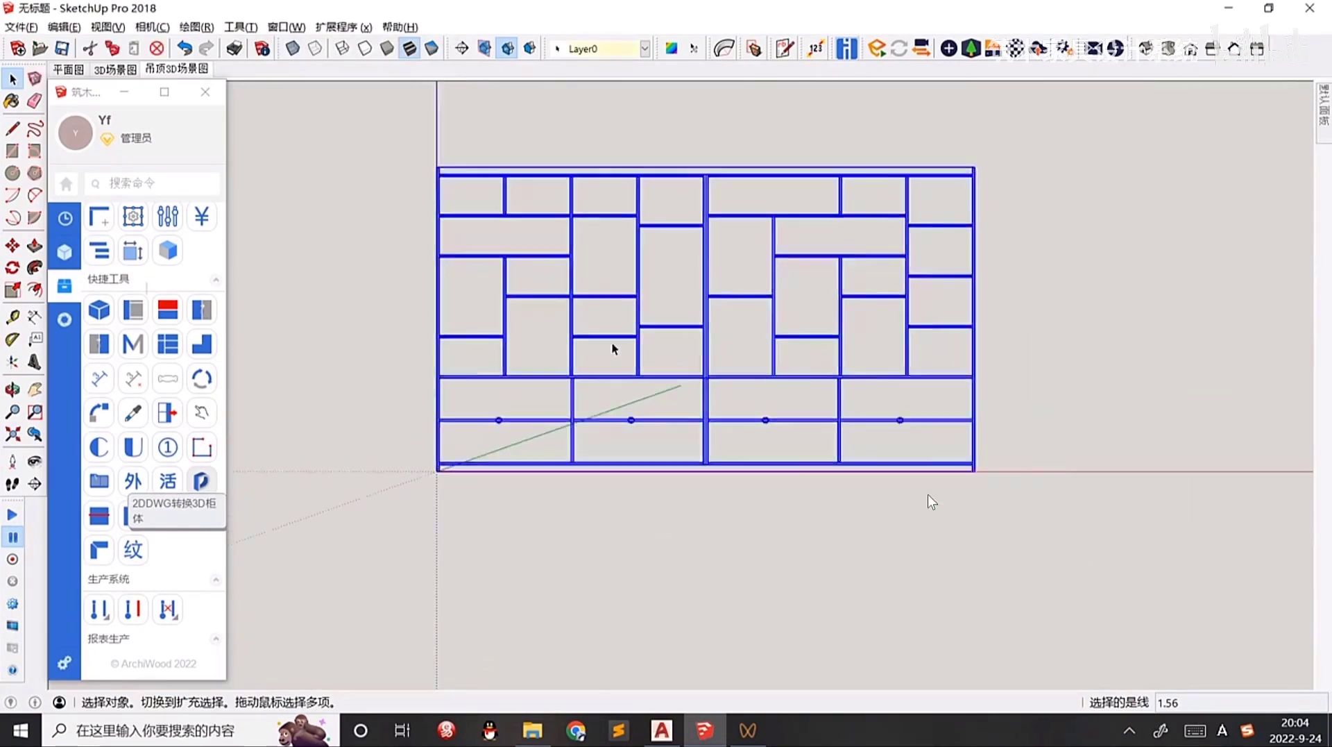
middle_click_drag(612, 343, 665, 528)
middle_click_drag(609, 462, 632, 487)
right_click(727, 320)
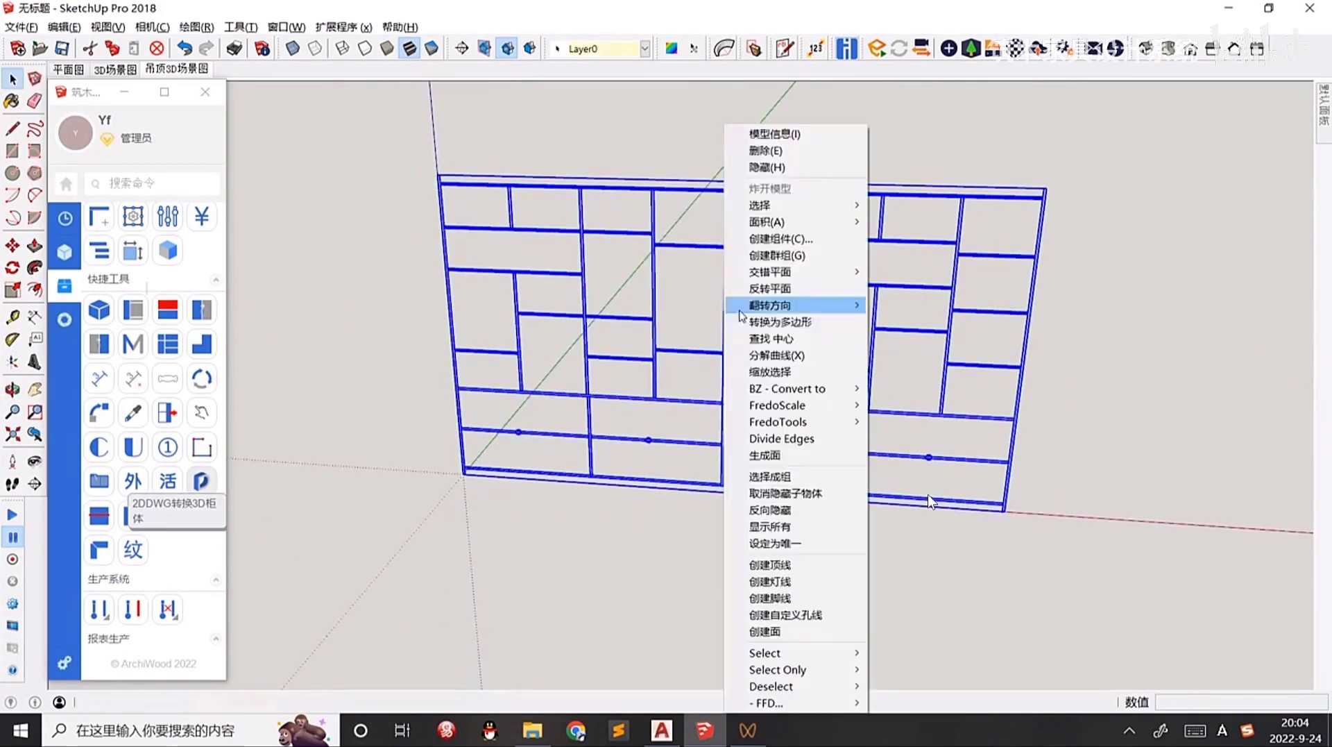
left_click(793, 256)
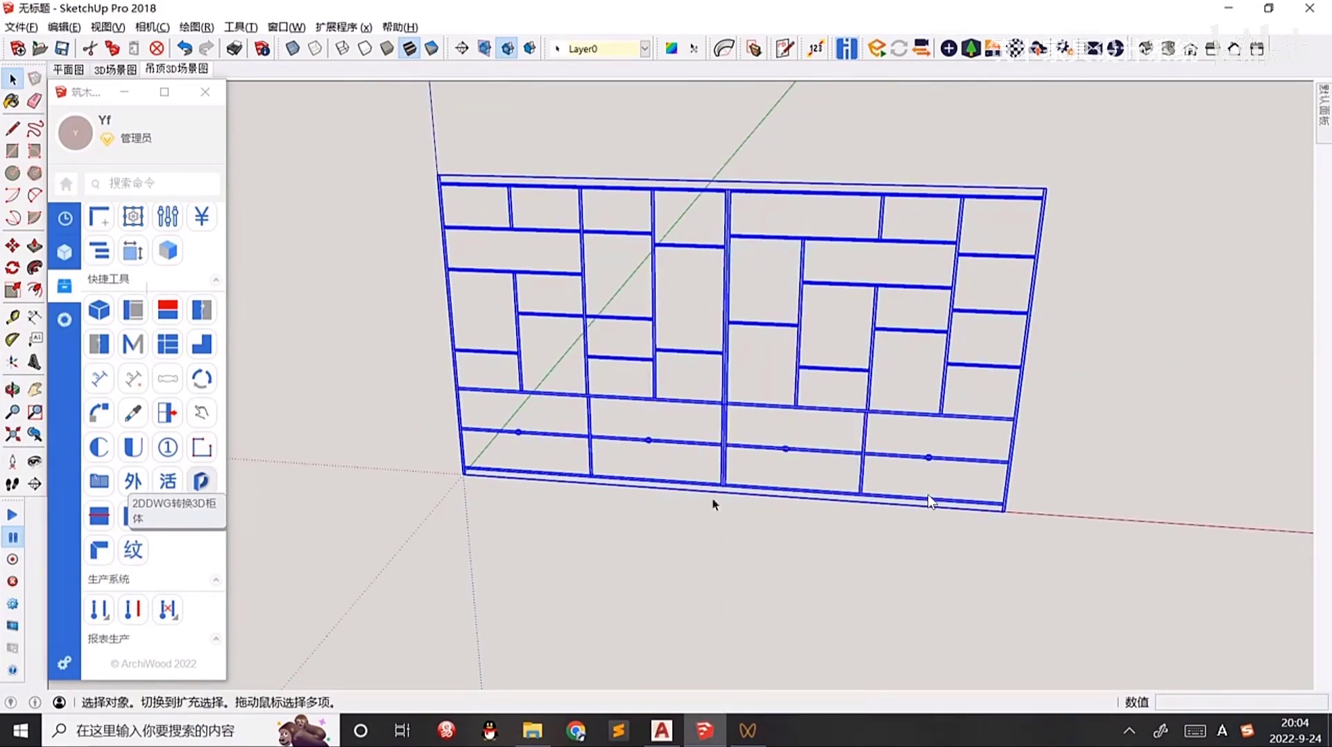
middle_click_drag(714, 498, 730, 479)
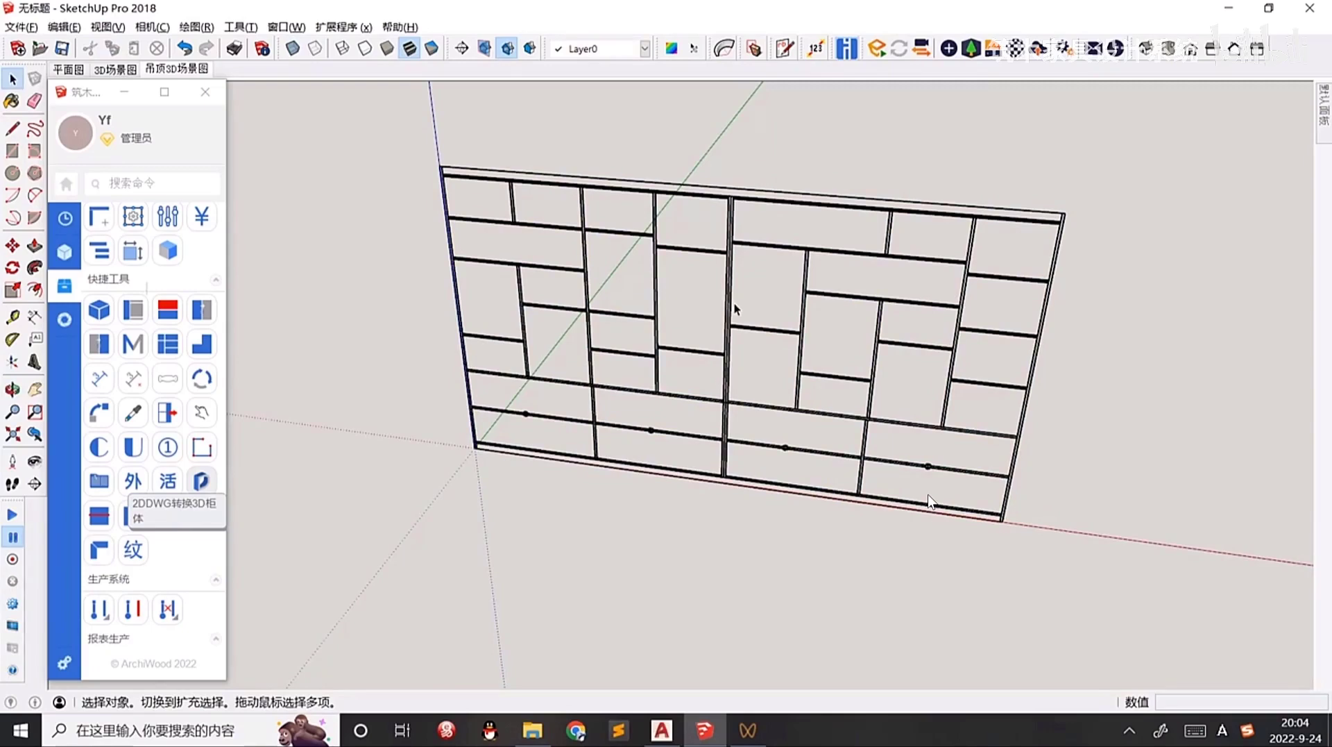
key("F4")
left_click(691, 276)
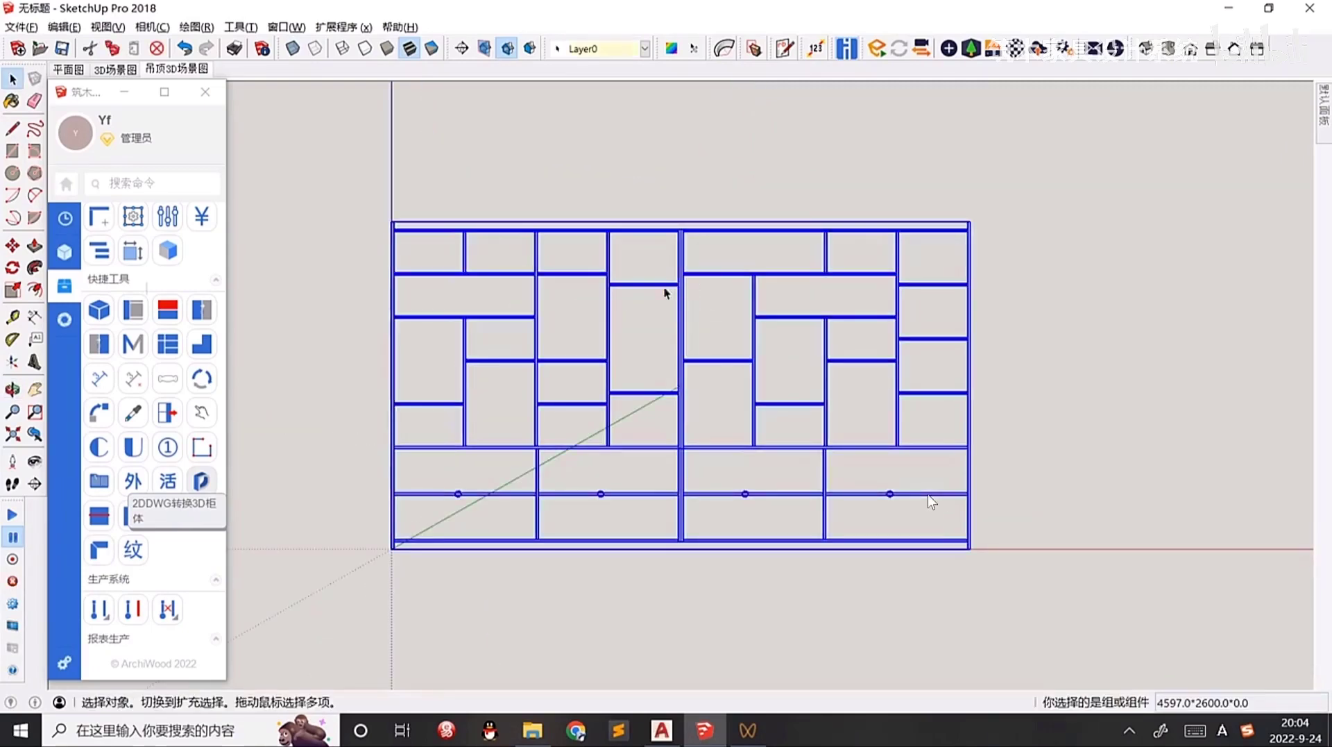
key("m")
left_click(688, 276)
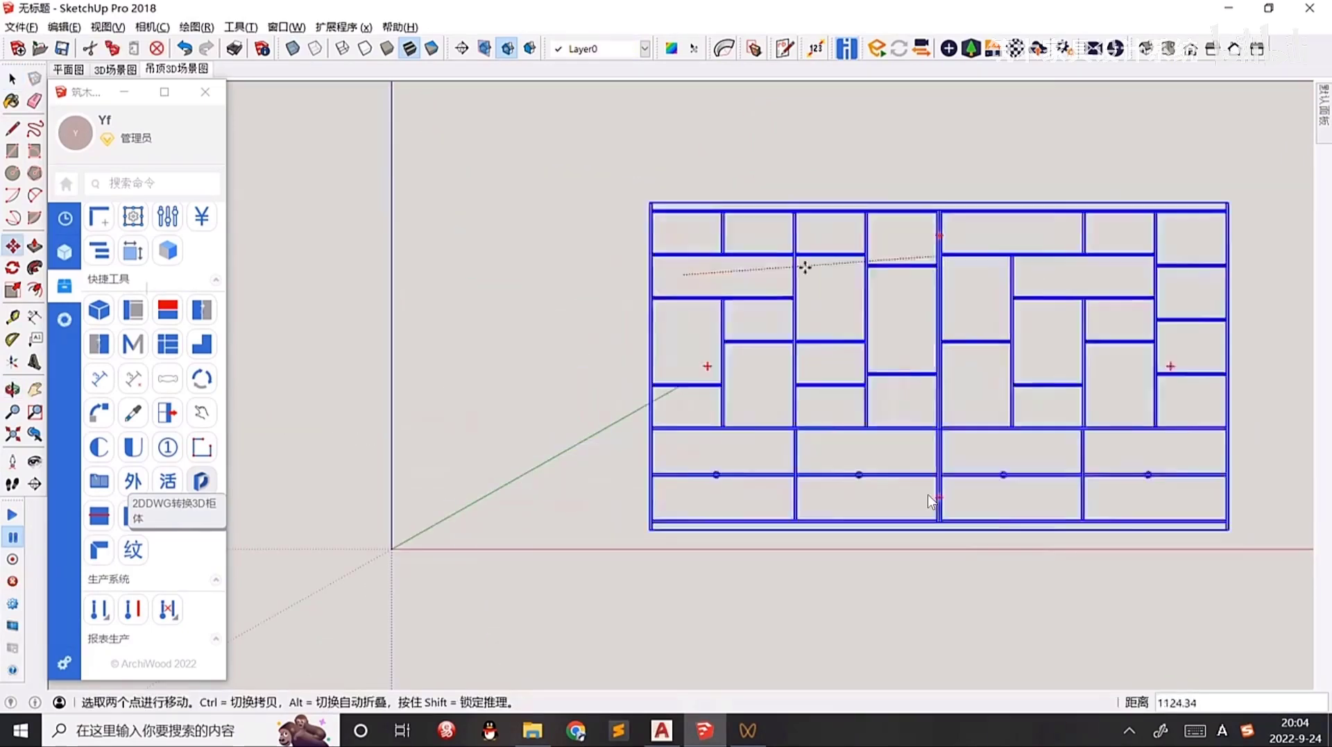
key("space")
scroll(594, 412, "down", 2)
middle_click_drag(635, 423, 669, 544)
key("F3")
scroll(643, 505, "up", 2)
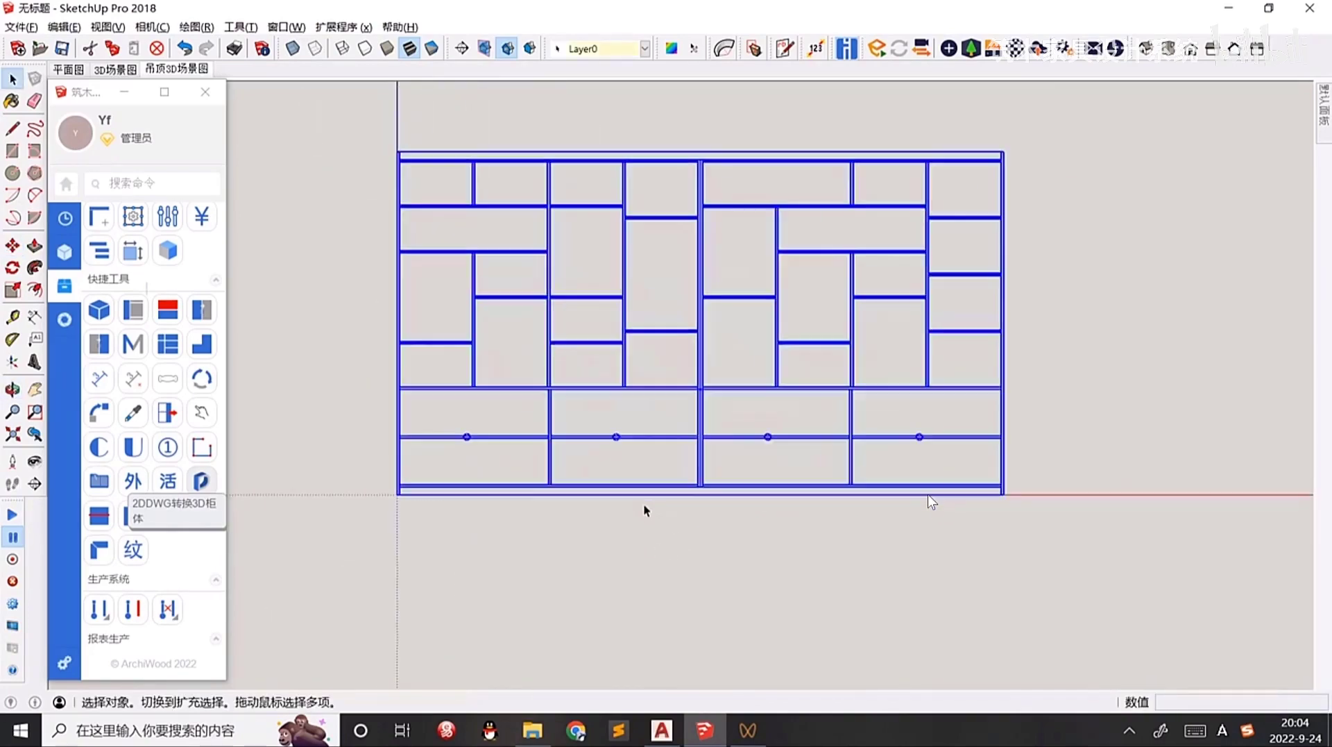
left_click(648, 539)
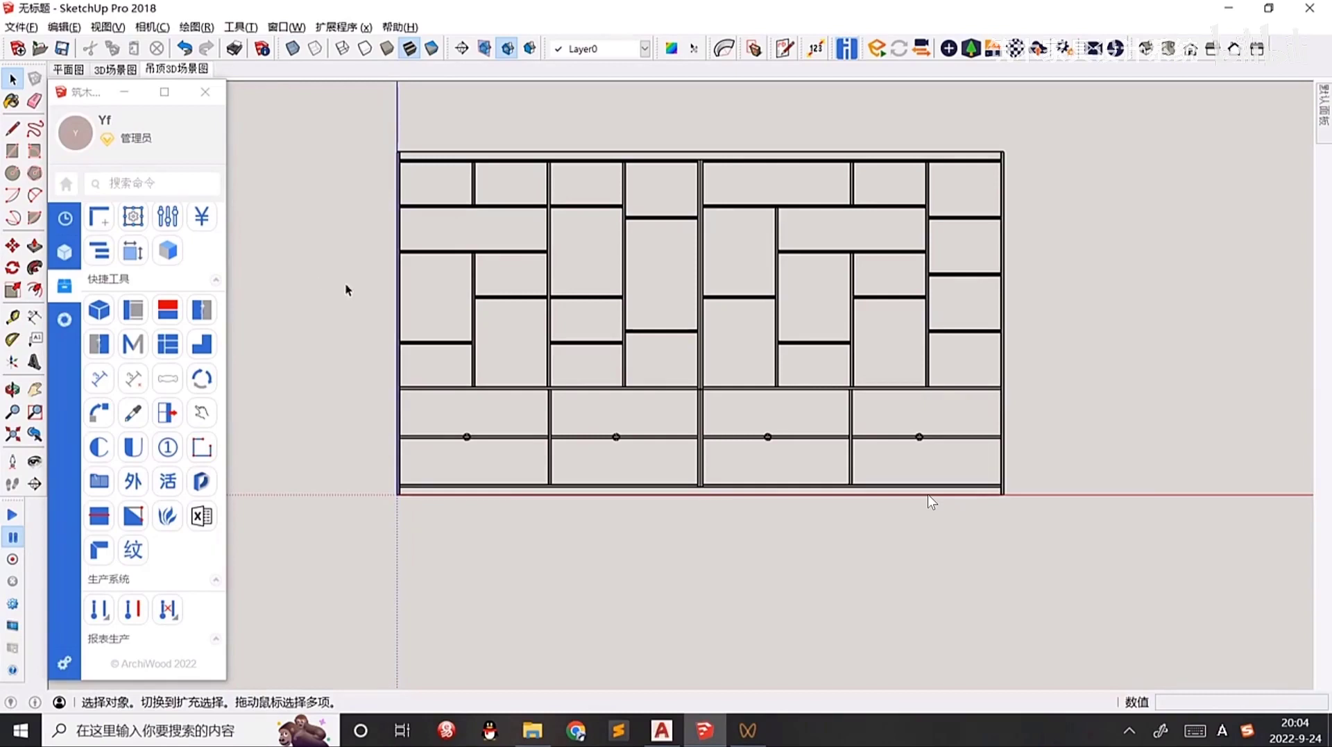
Call up the lower cabinet module 下柜(侧包顶底)_中立板分割 with code 220 to open its size settings.
key("q")
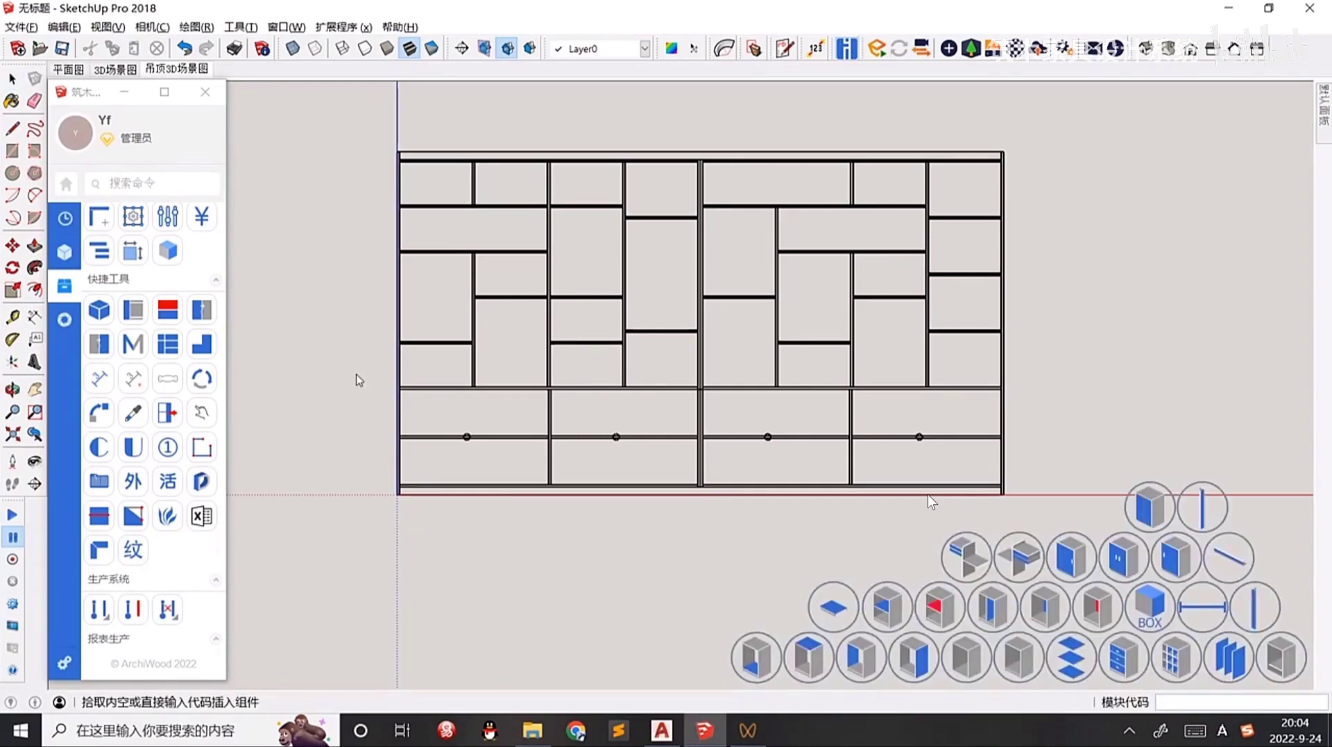
type("220")
key("Return")
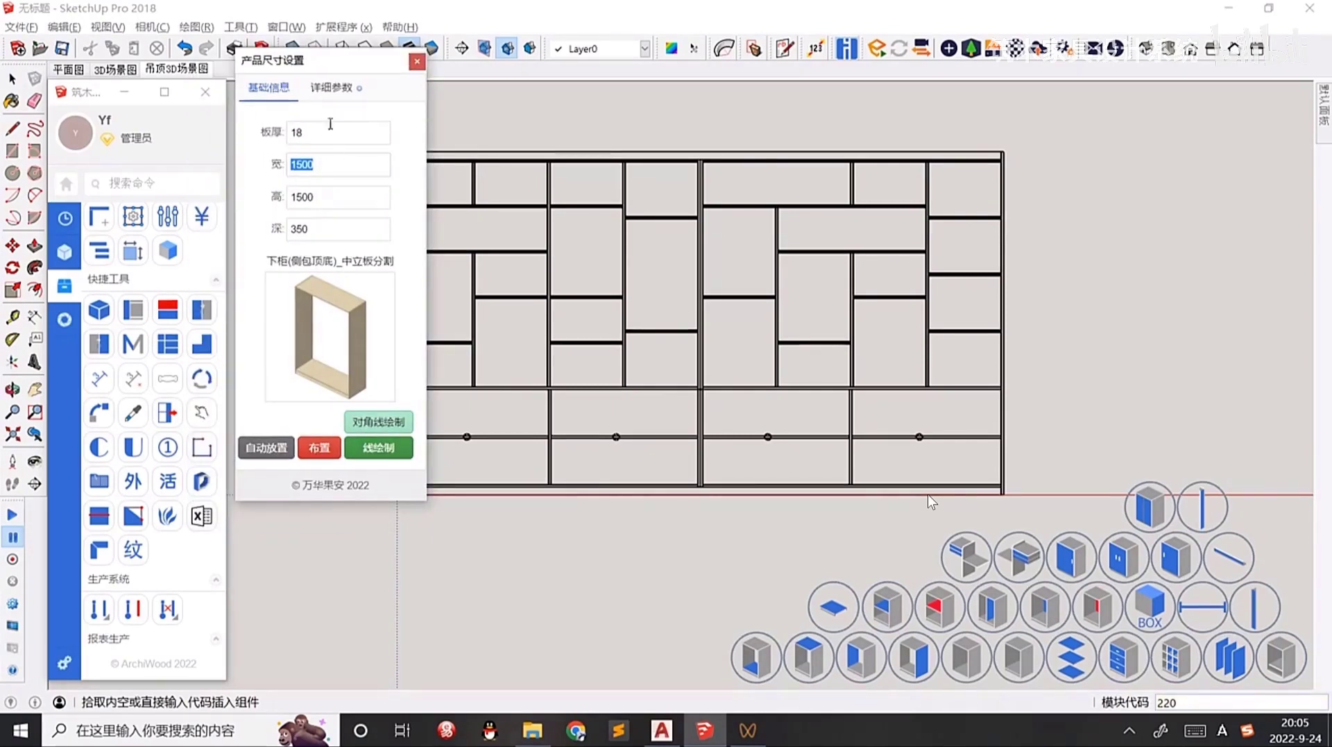
left_click_drag(316, 67, 203, 72)
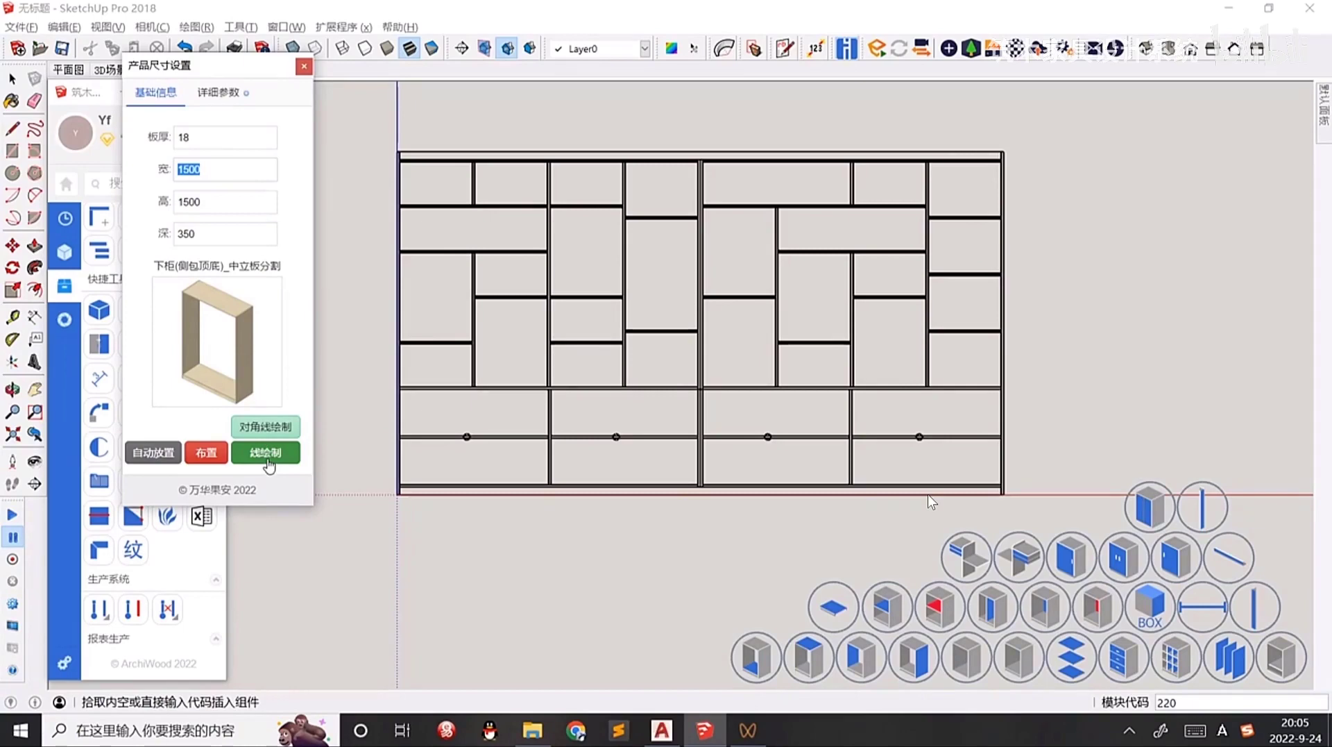
left_click_drag(231, 70, 415, 269)
Look up the handleless 2抽屉 cabinet in the 产品库 product library and examine its parameters and drawing option.
scroll(152, 250, "up", 2)
left_click(139, 269)
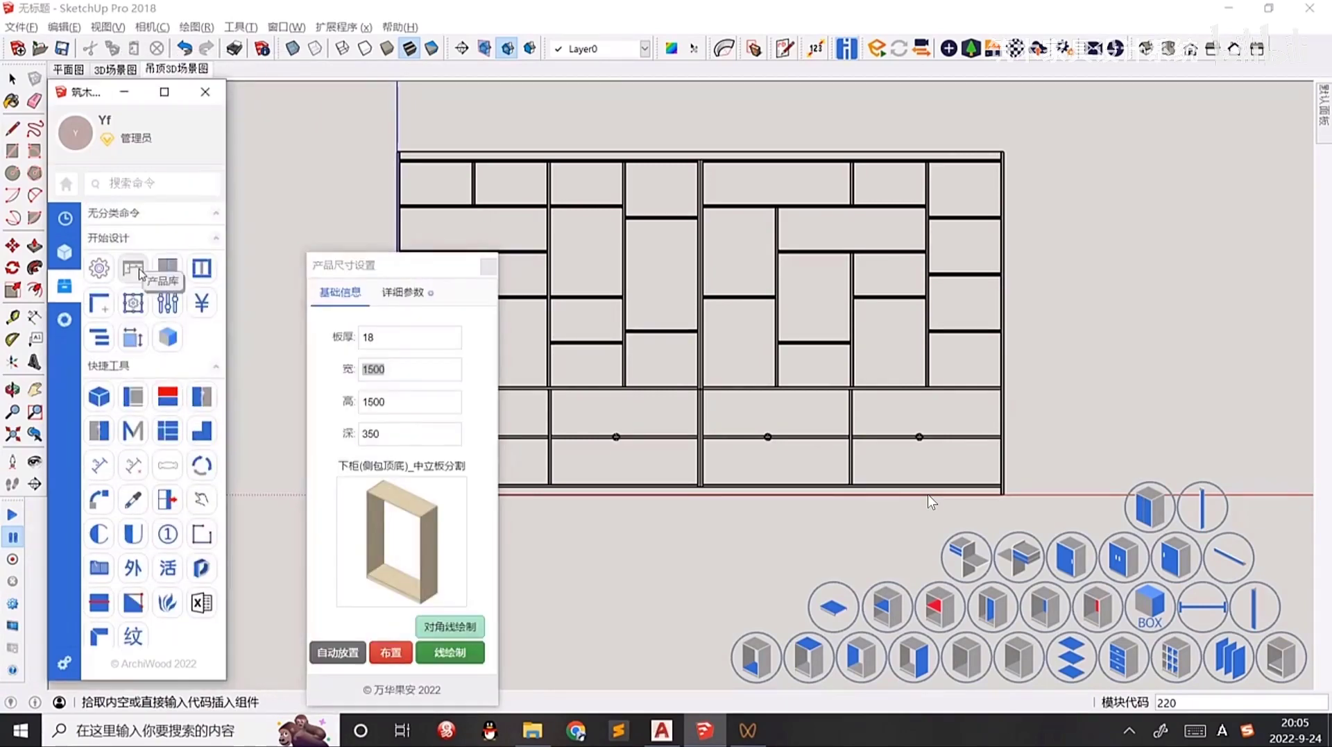
left_click(139, 271)
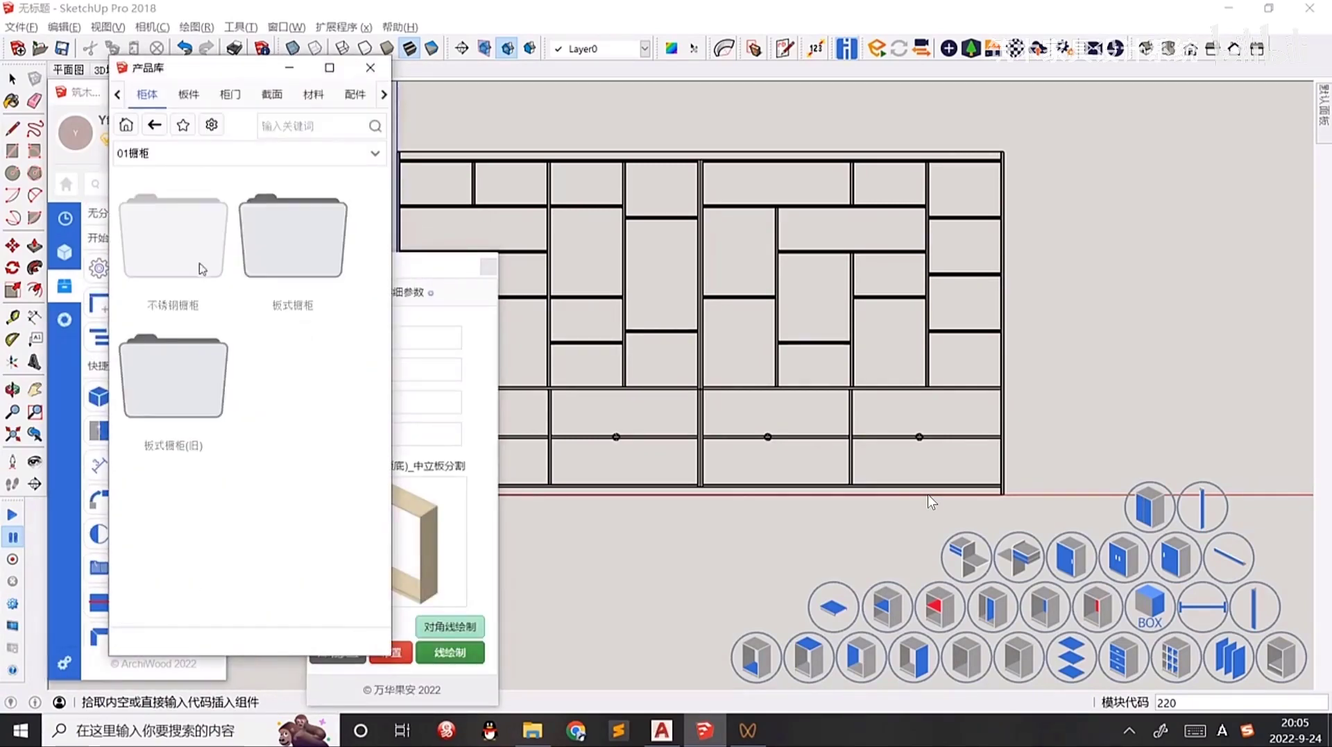
left_click(201, 268)
left_click(214, 279)
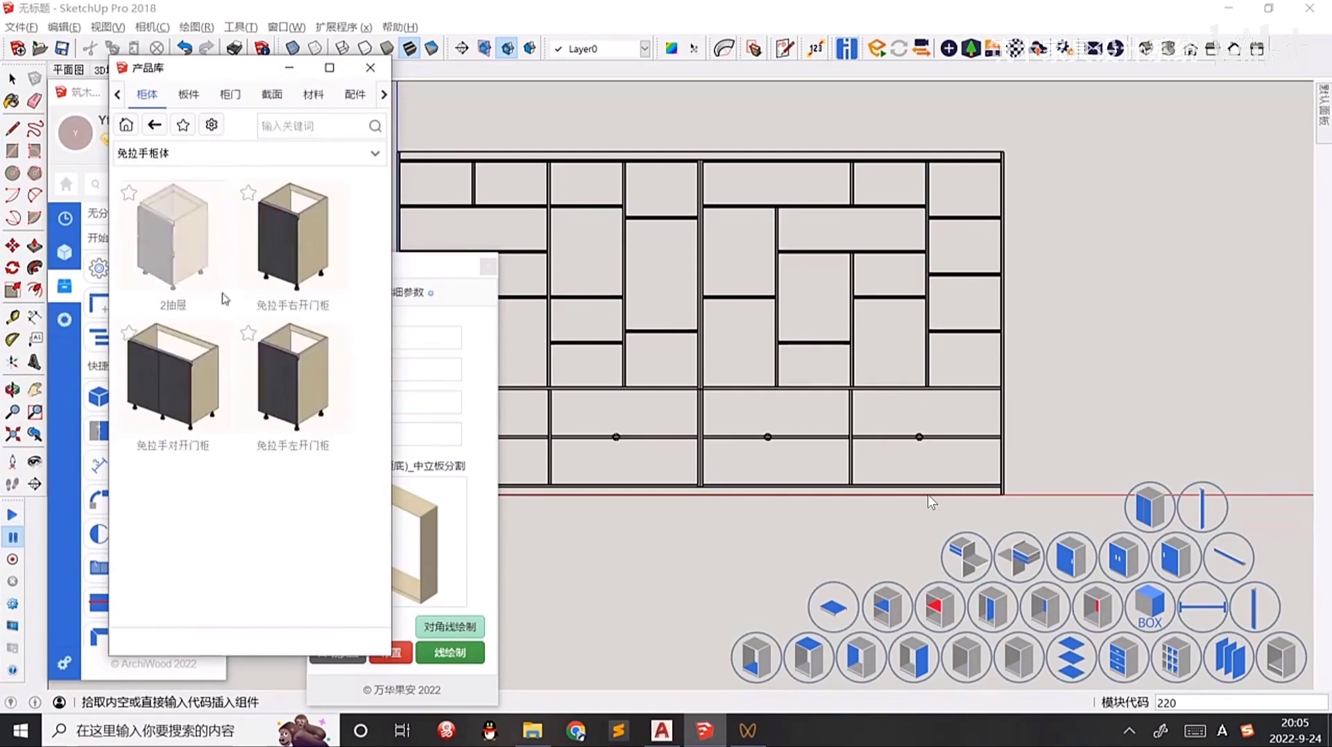
left_click(188, 264)
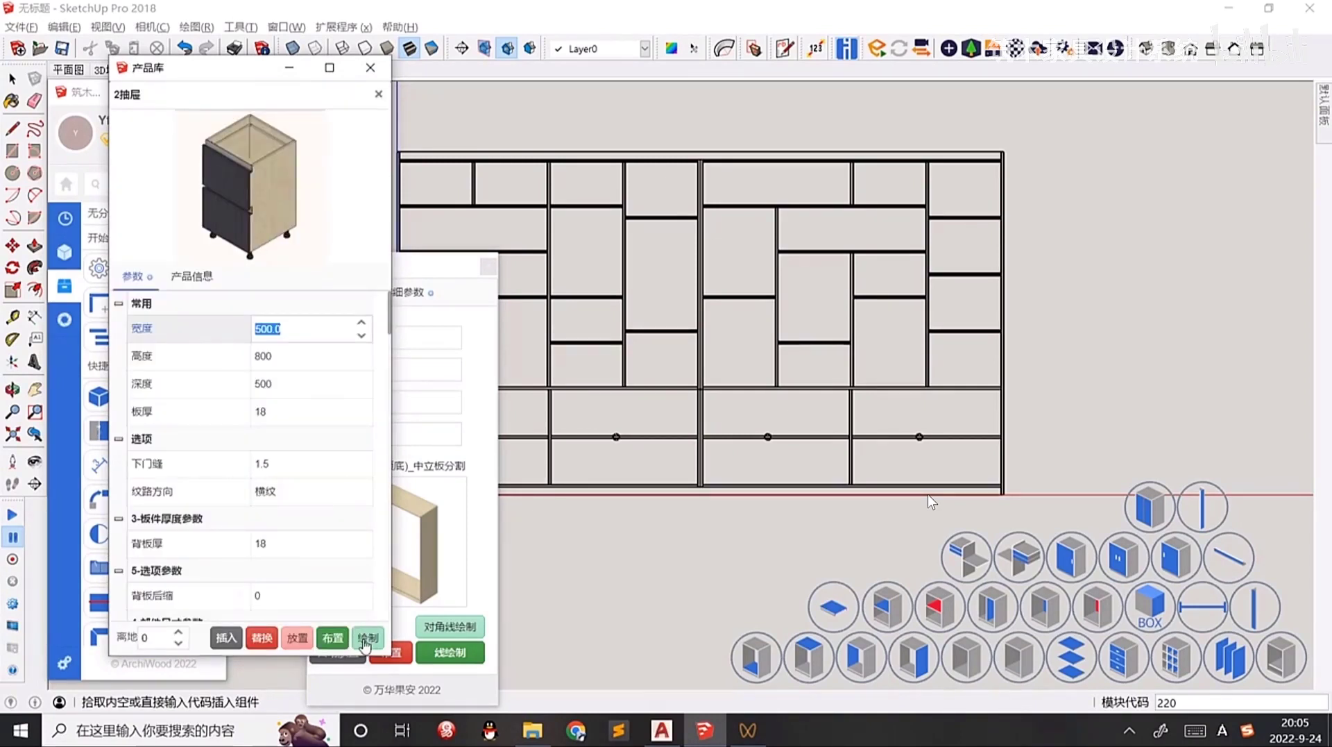
left_click(366, 639)
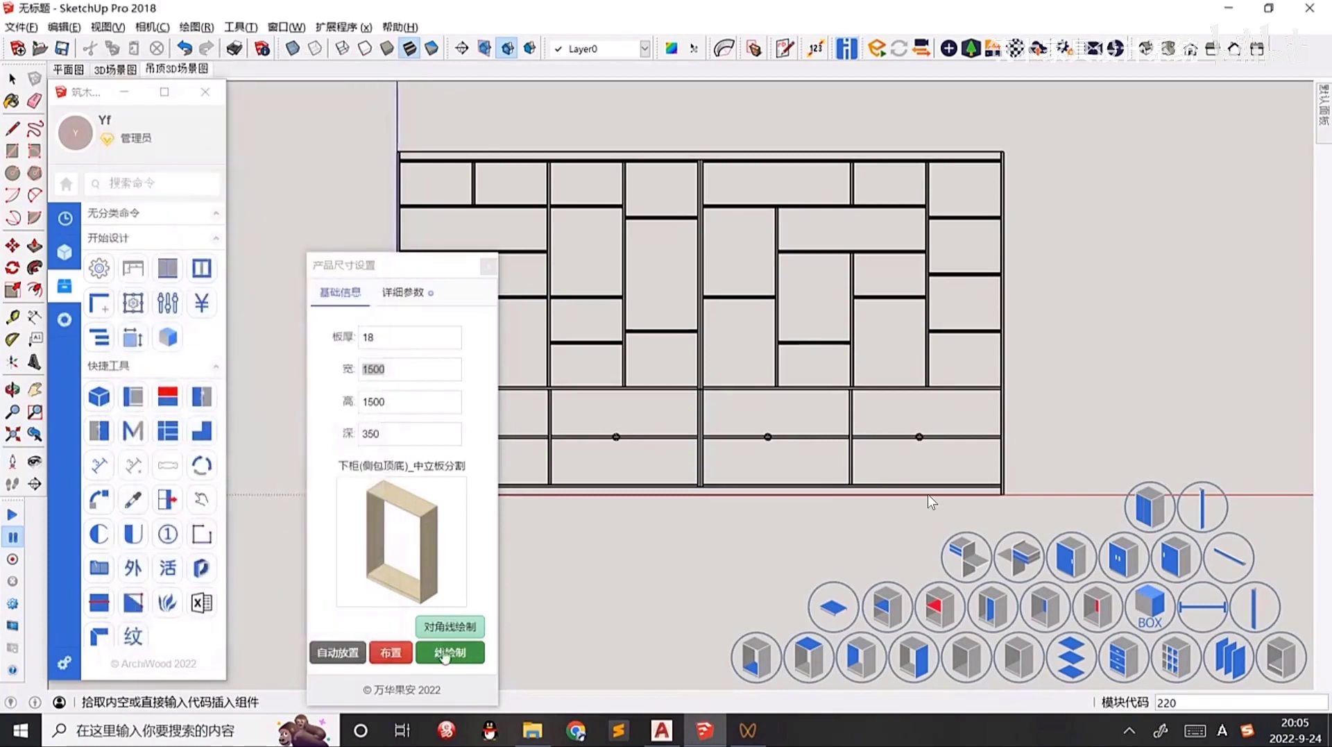
Line-draw a code 220 lower cabinet along the red axis beside the elevation and delete it.
scroll(766, 510, "down", 2)
left_click(959, 498)
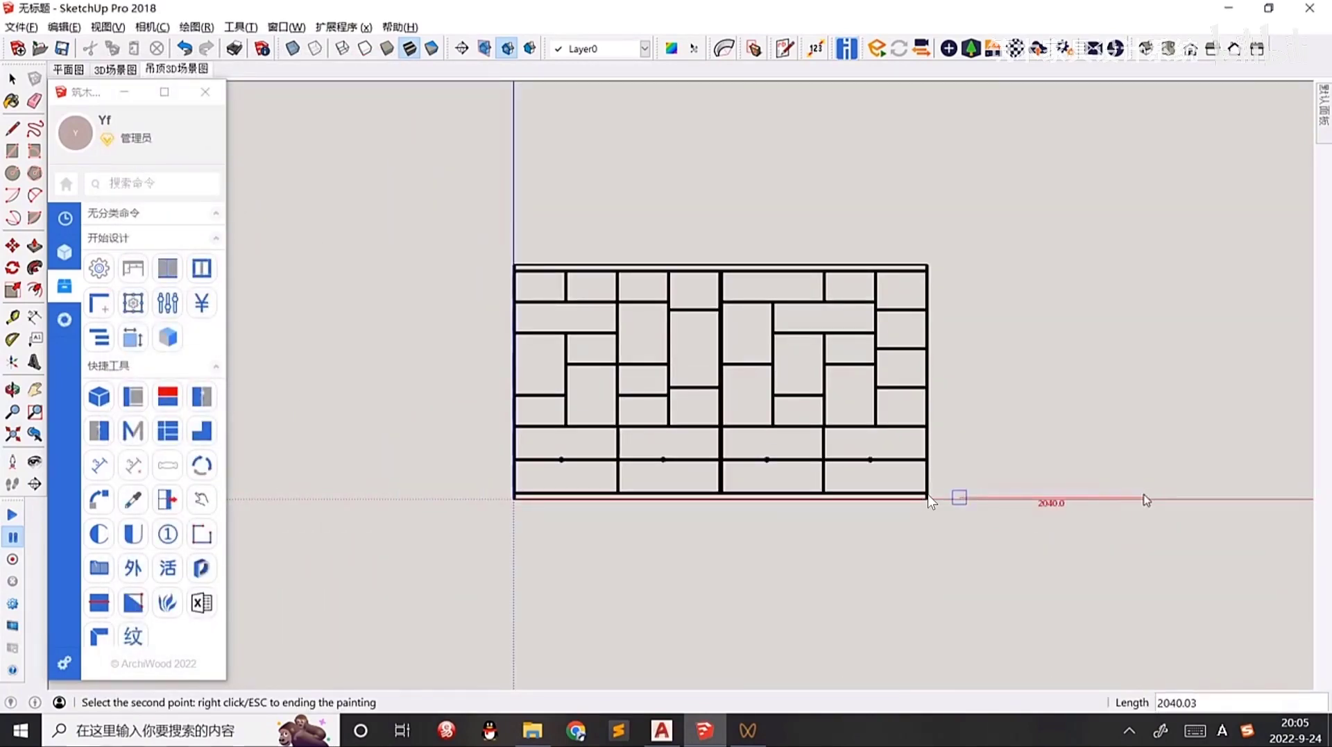
left_click(1088, 498)
middle_click_drag(1088, 498, 923, 614)
key("space")
left_click(960, 600)
scroll(961, 600, "down", 2)
mouse_move(929, 536)
middle_mouse_down()
mouse_move(976, 568)
mouse_move(889, 535)
mouse_move(926, 525)
middle_mouse_up()
key("Delete")
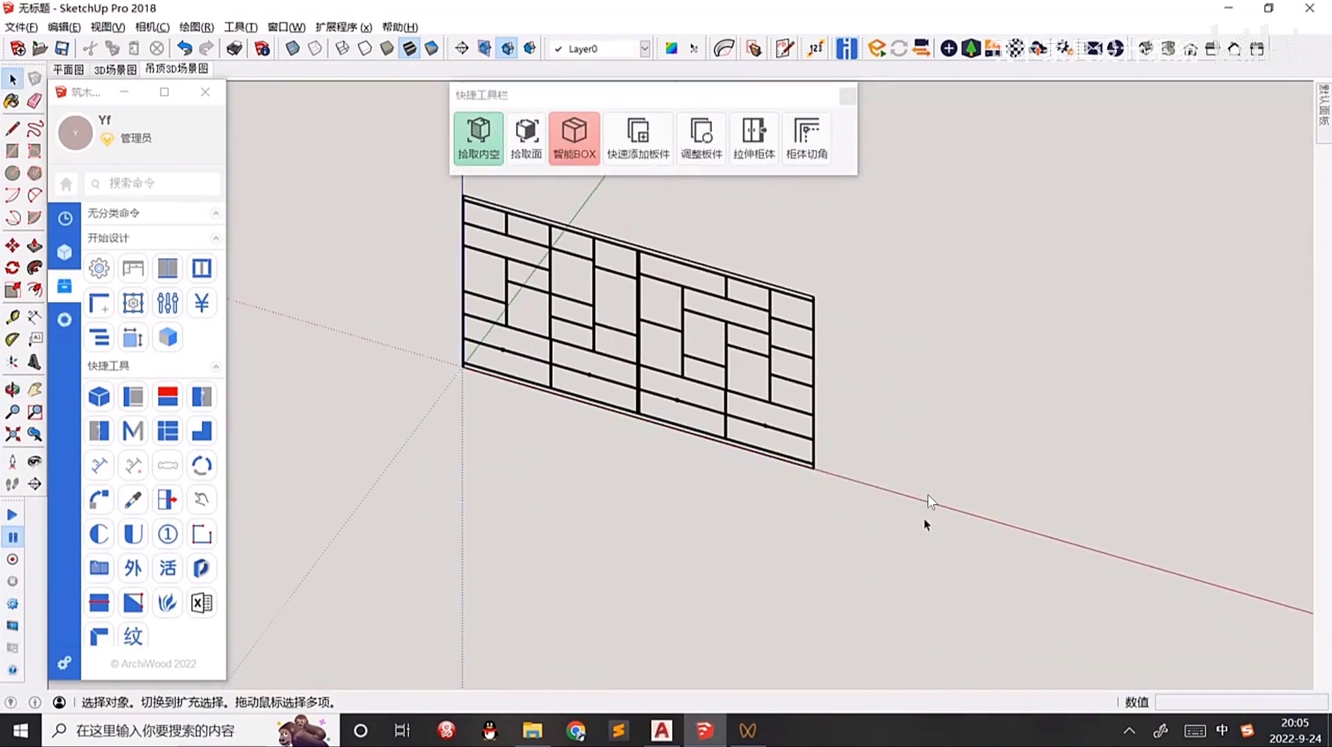
Draw a 1000 mm wide 下柜(侧包顶底) cabinet, code 201, along the red axis beside the elevation with 线绘制.
left_click_drag(759, 99, 909, 80)
left_click(366, 416)
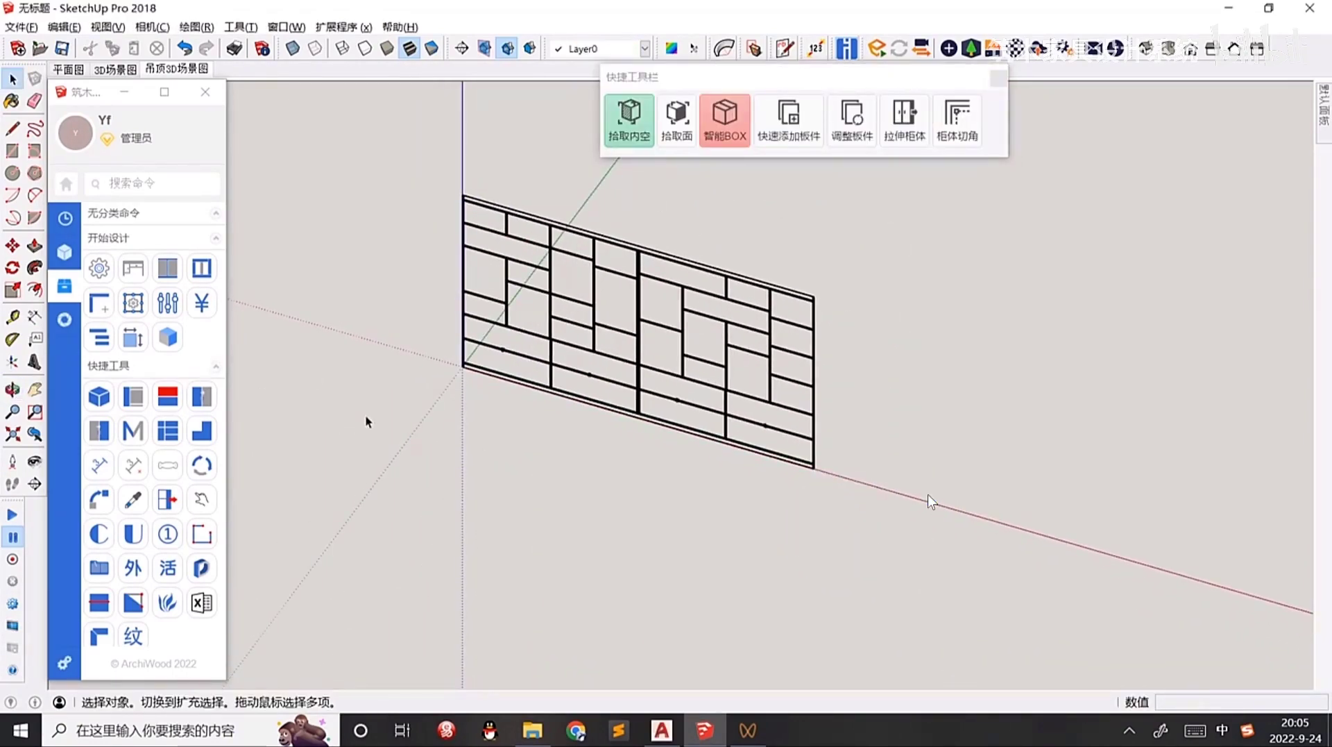
type("q20")
type("1")
key("Return")
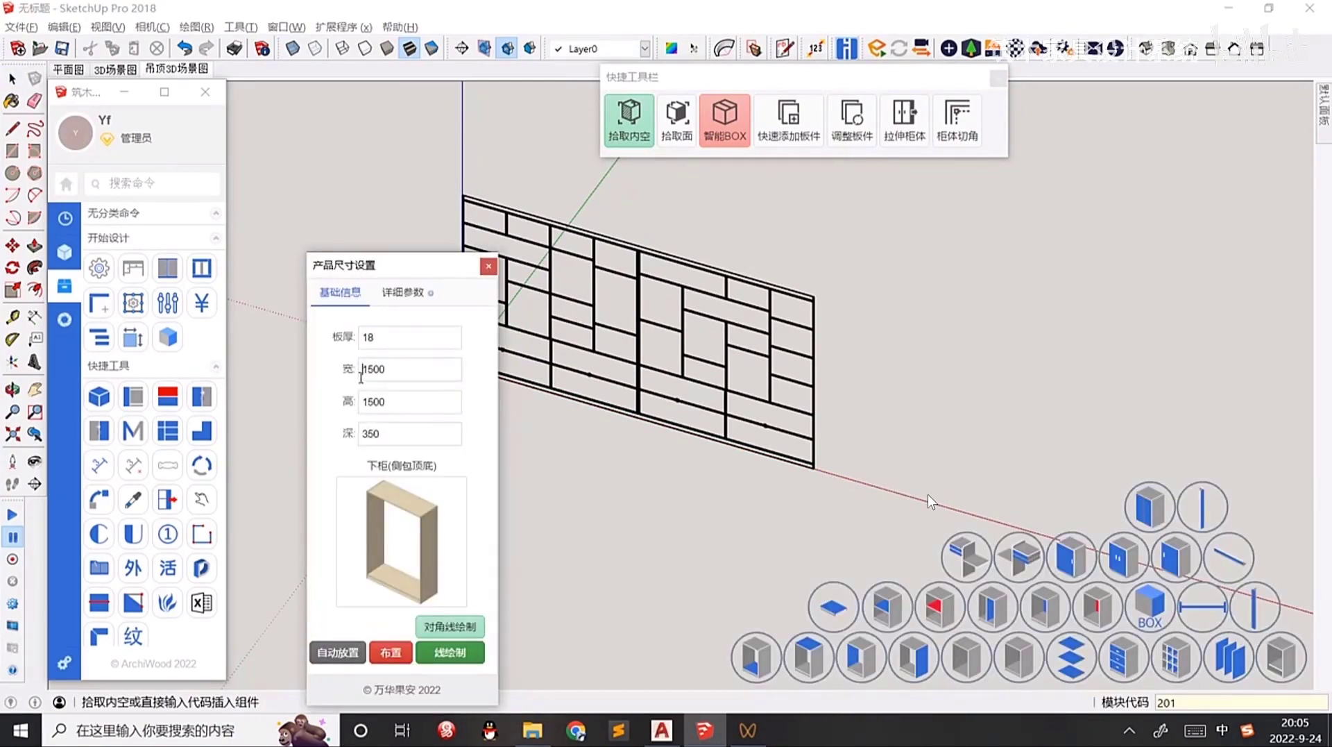
left_click(451, 653)
left_click(845, 477)
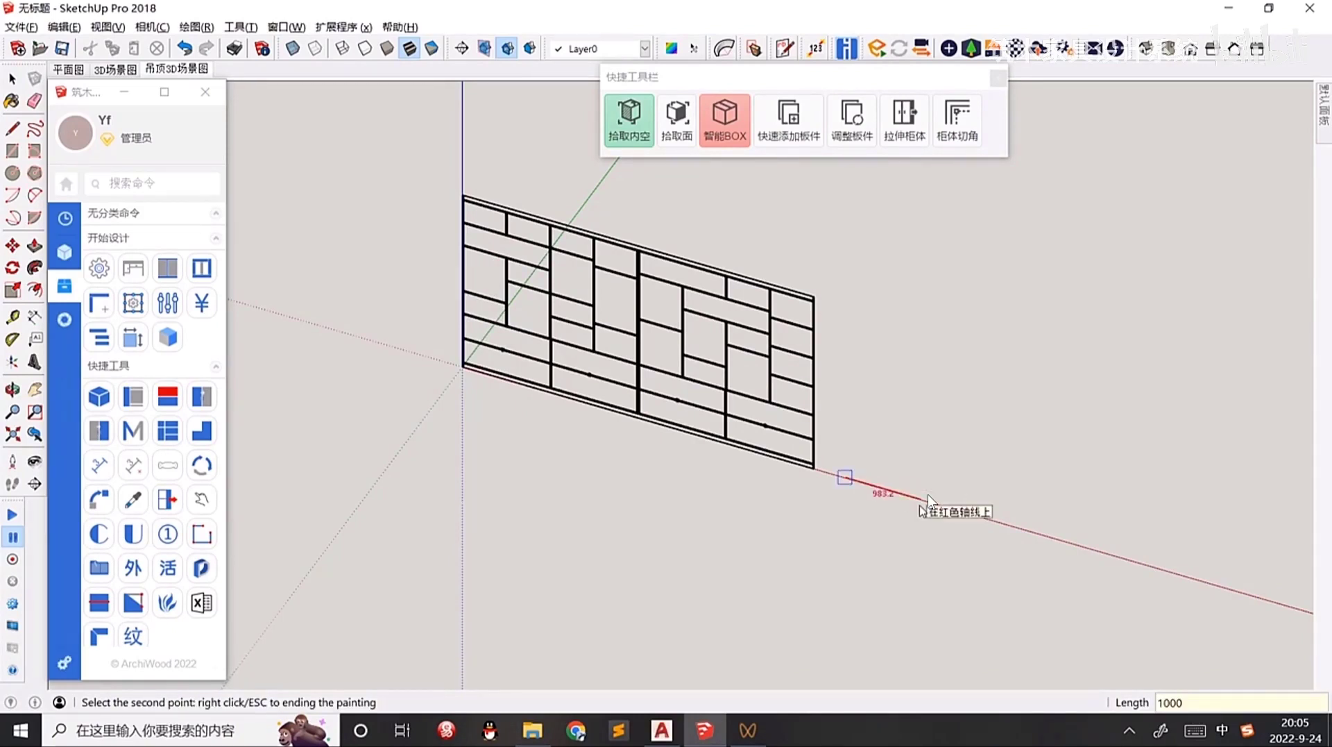
left_click(928, 500)
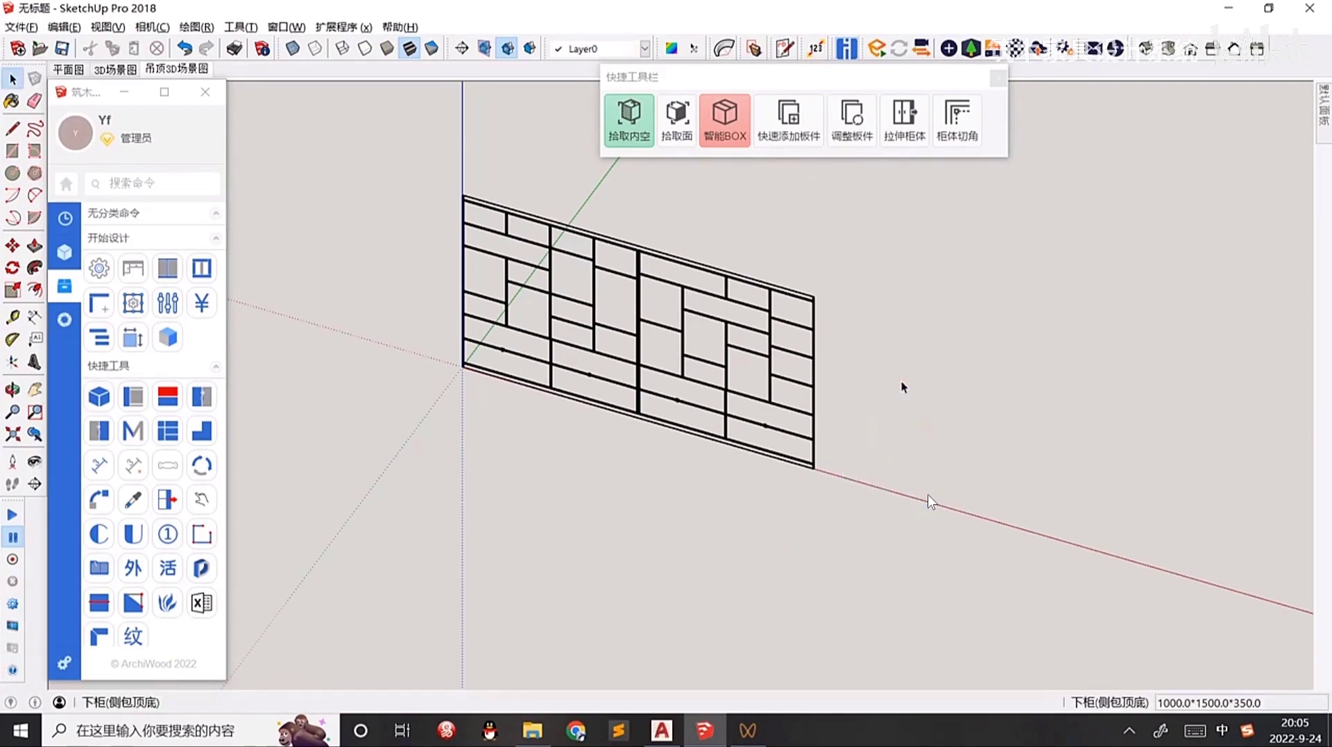
Call up the 下柜(侧包顶底) cabinet module with code 201 and start placing it with 对角线绘制 in front view.
middle_click_drag(507, 368, 549, 366)
type("q201")
key("Return")
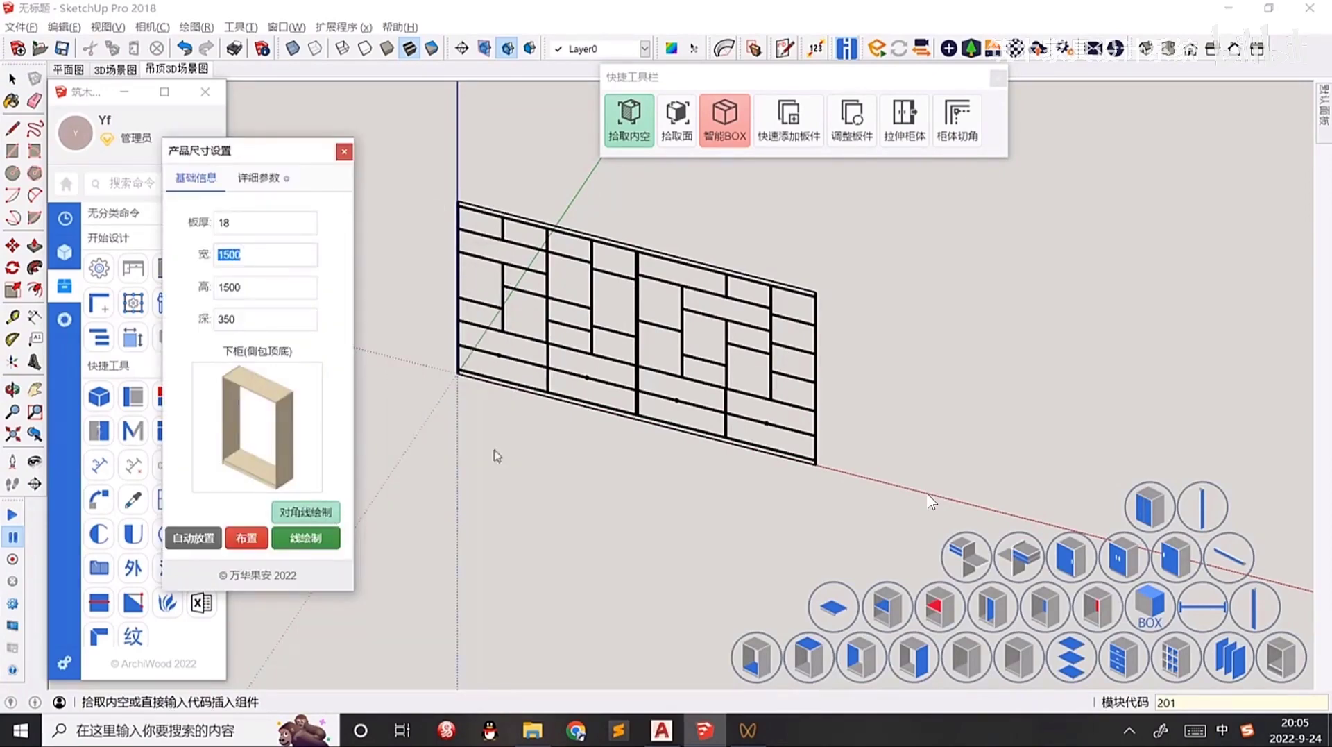
mouse_move(619, 408)
middle_mouse_down()
mouse_move(759, 421)
mouse_move(607, 410)
middle_mouse_up()
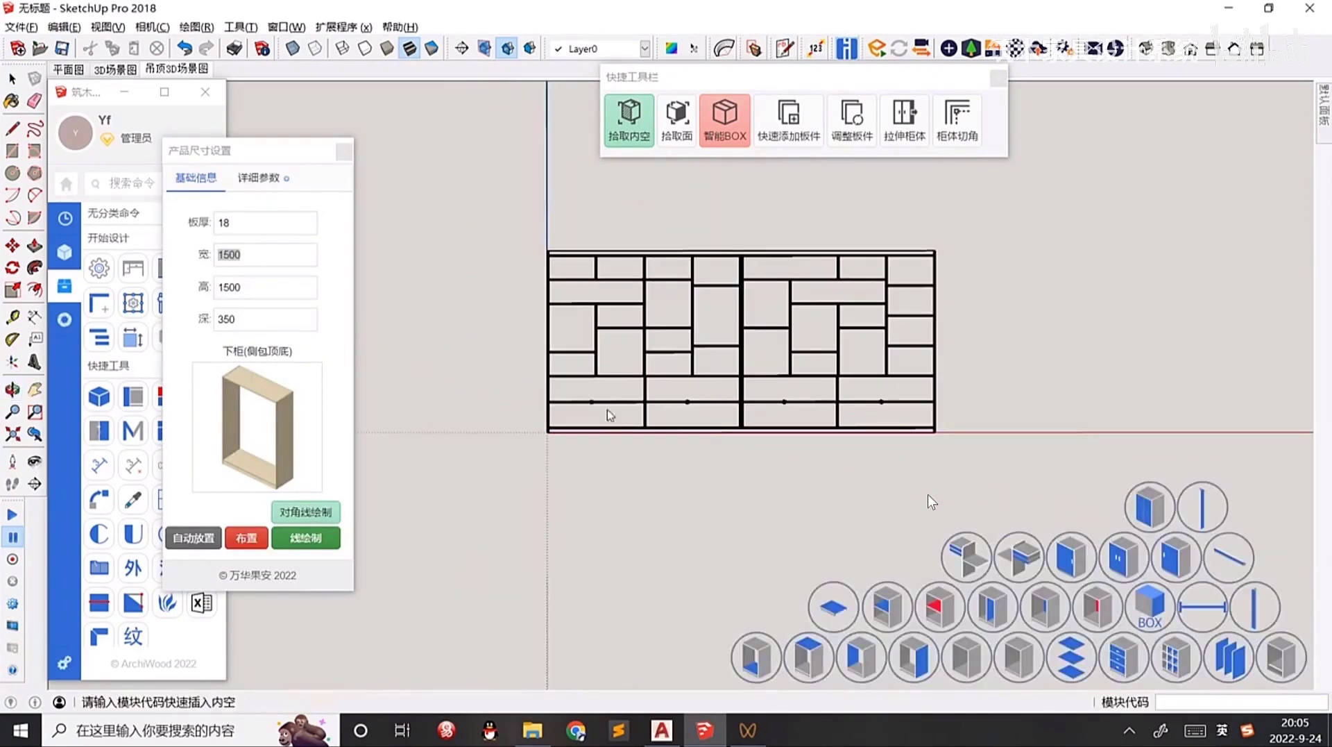
left_click(309, 522)
scroll(654, 467, "down", 2)
left_click(907, 431)
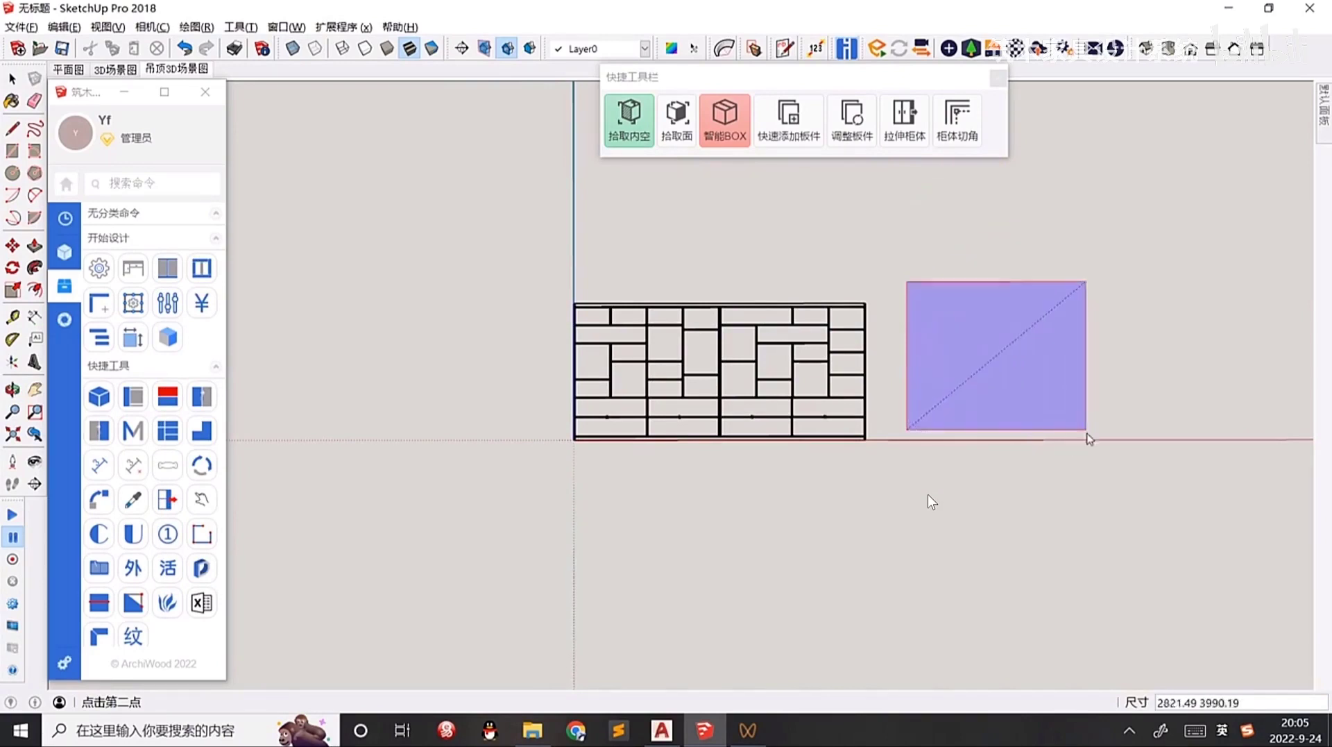
middle_click_drag(1059, 441, 1073, 467)
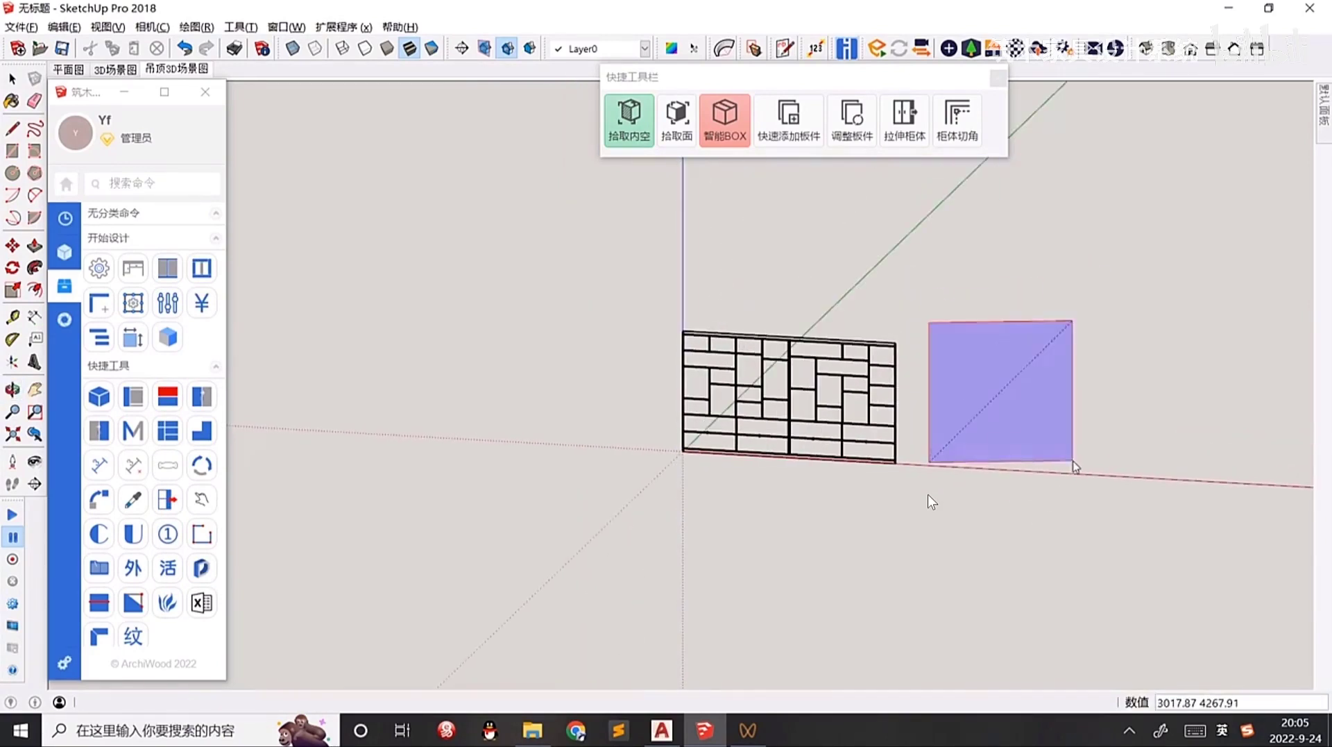
left_click(991, 474)
Draw the cabinet box diagonally over the elevation's left half, from the origin corner to the upper corner at the central divider.
scroll(694, 453, "up", 5)
left_click(678, 461)
scroll(950, 430, "down", 2)
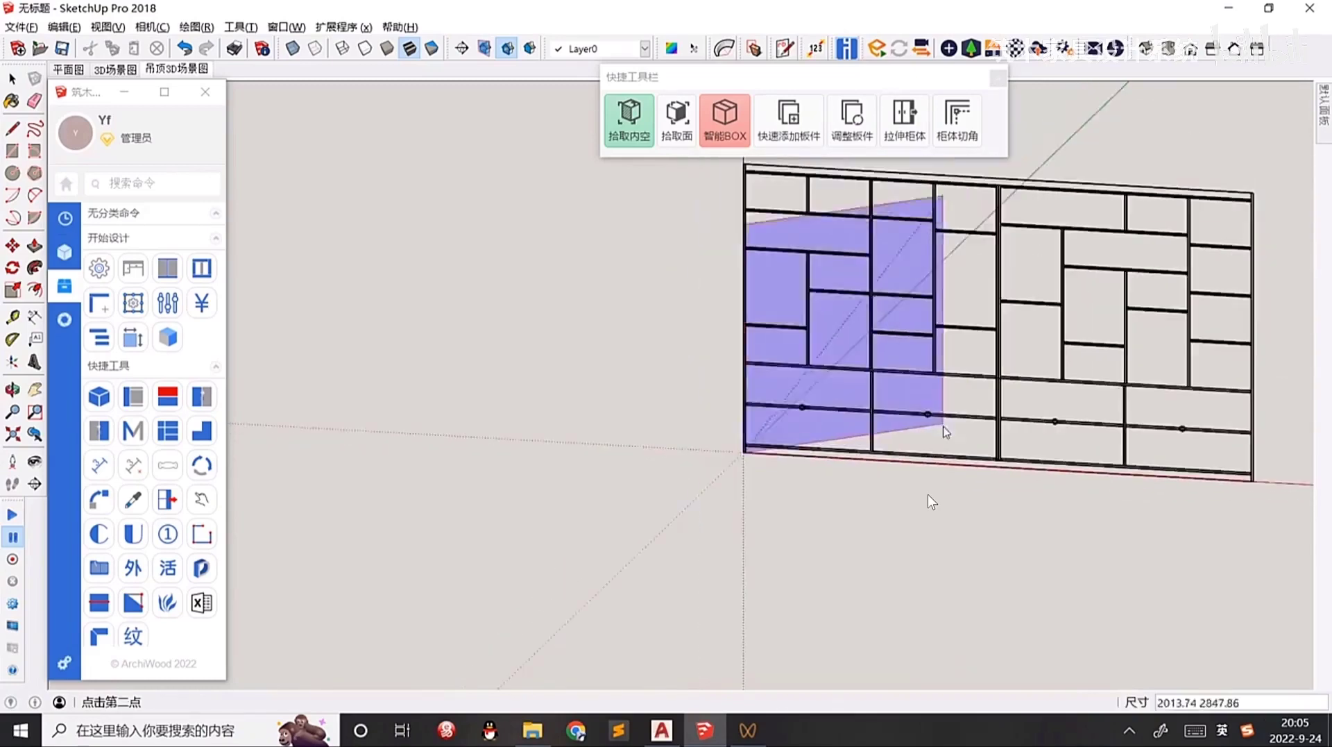
scroll(958, 416, "up", 6)
scroll(986, 229, "down", 2)
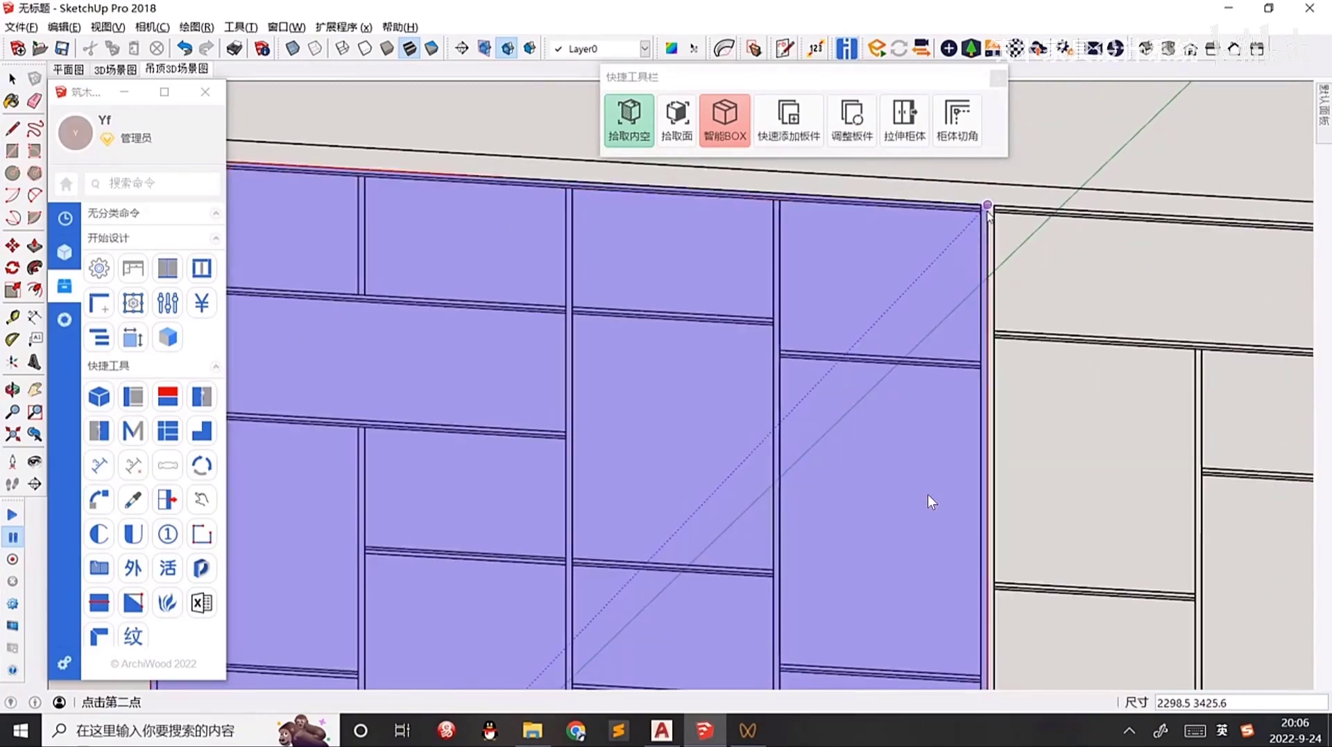
left_click(987, 227)
scroll(903, 347, "down", 6)
middle_click_drag(861, 431, 644, 375)
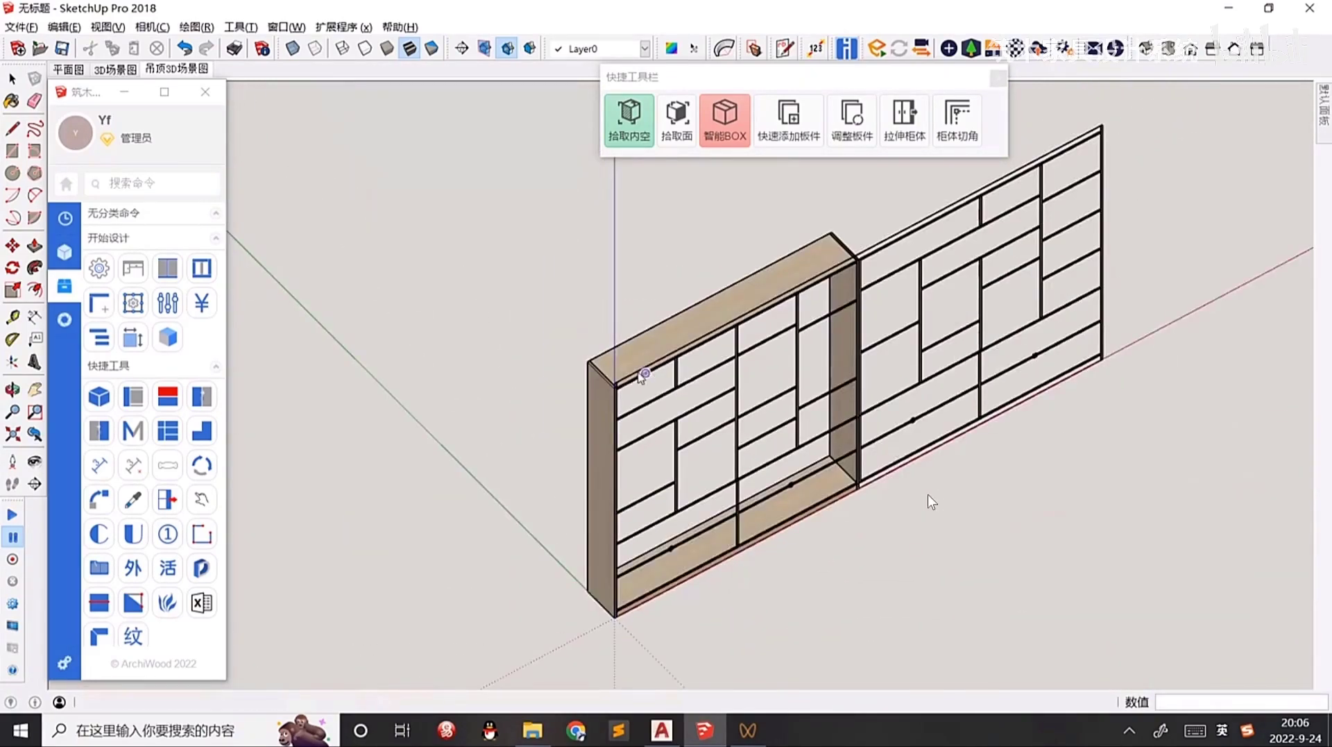
scroll(590, 374, "up", 1)
scroll(604, 349, "down", 3)
middle_click_drag(729, 403, 666, 404)
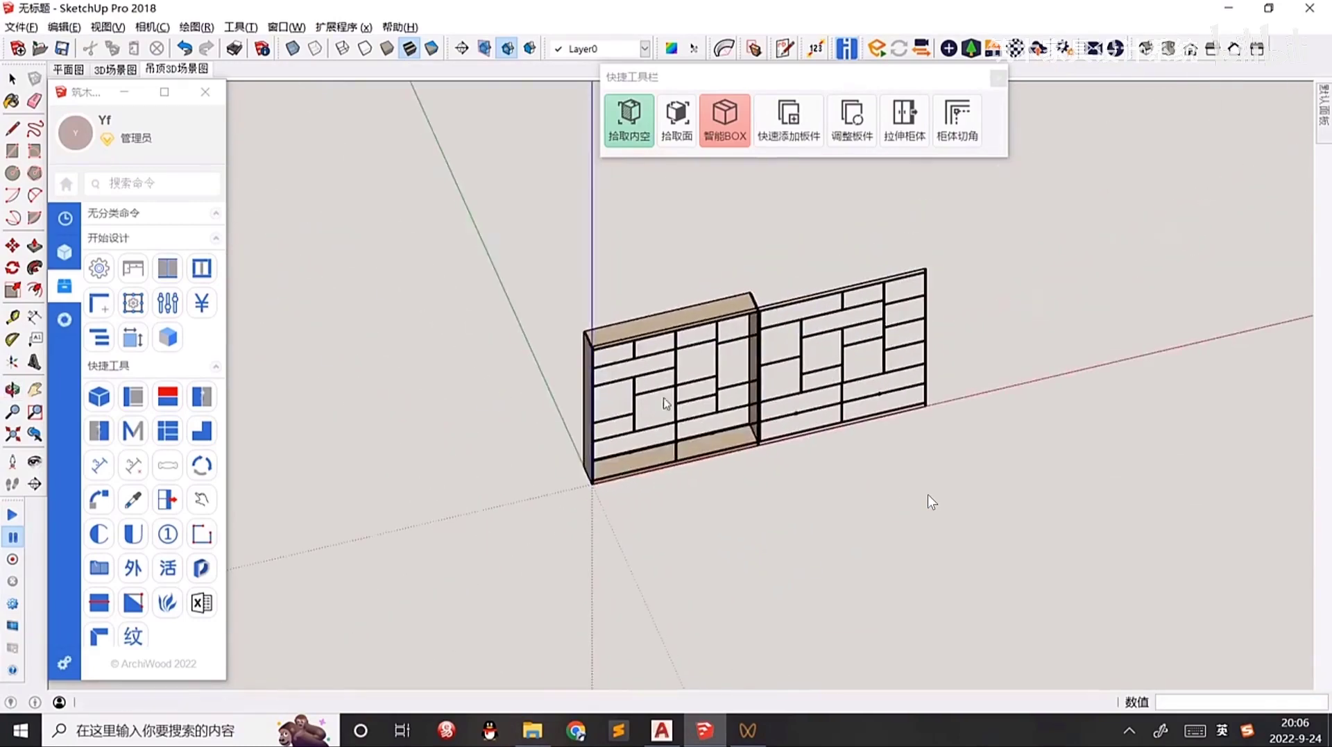
Draw a second, roughly square cabinet box by its diagonal in front view, in the empty space beside the elevation.
key("F3")
left_click(936, 468)
left_click(1091, 312)
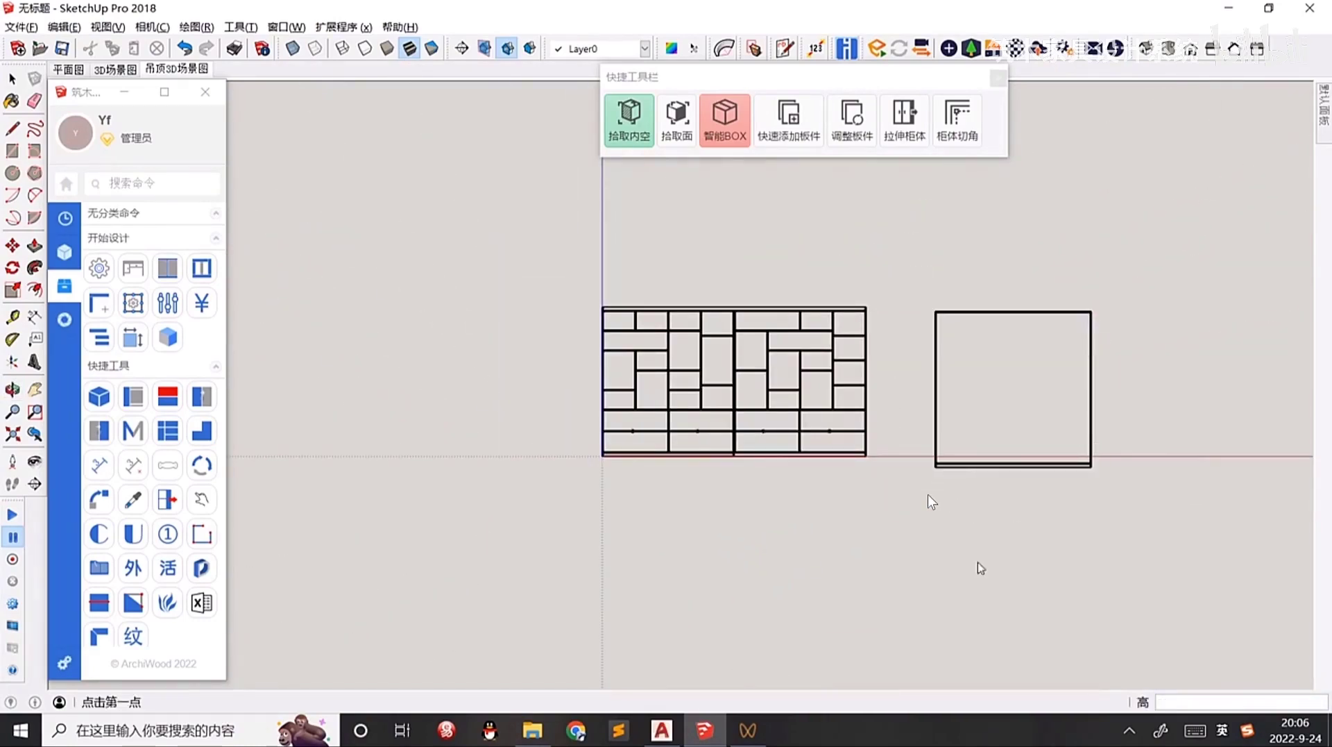
middle_click_drag(1016, 449, 551, 556, "shift")
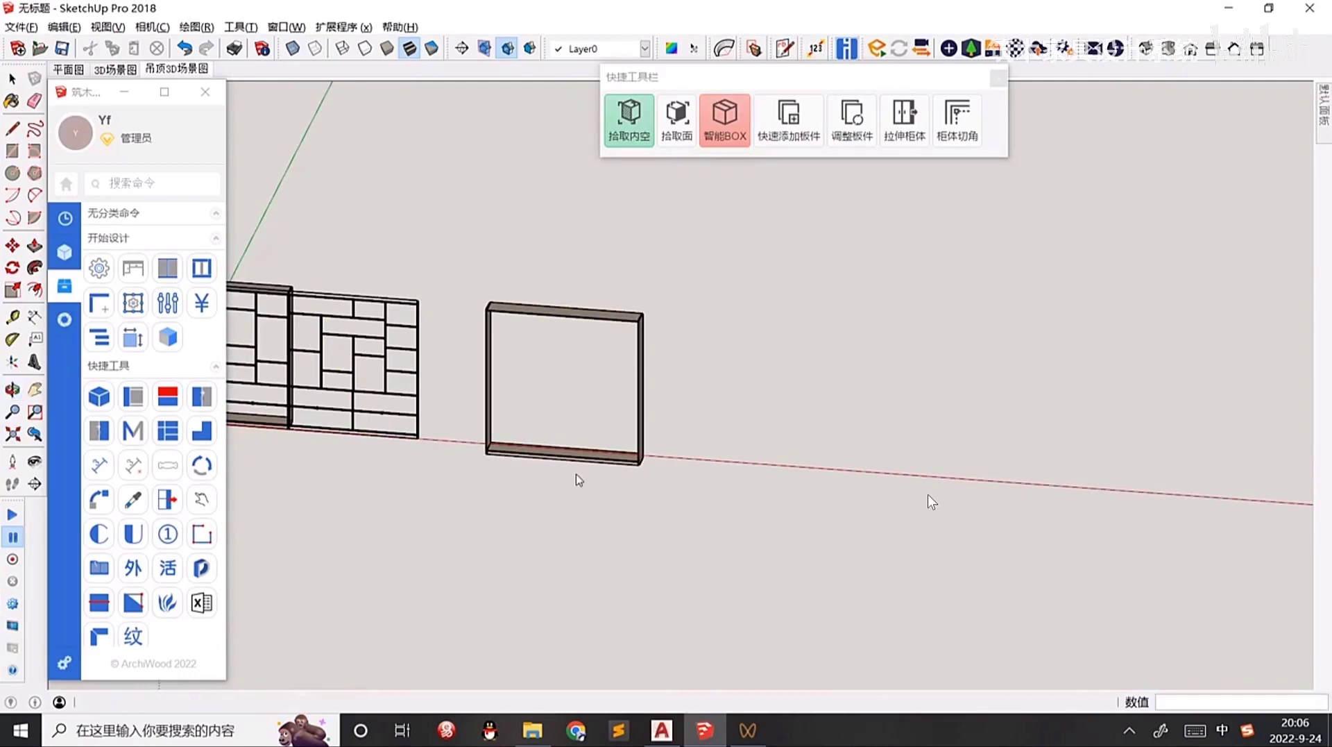
scroll(576, 475, "up", 1)
left_click(722, 460)
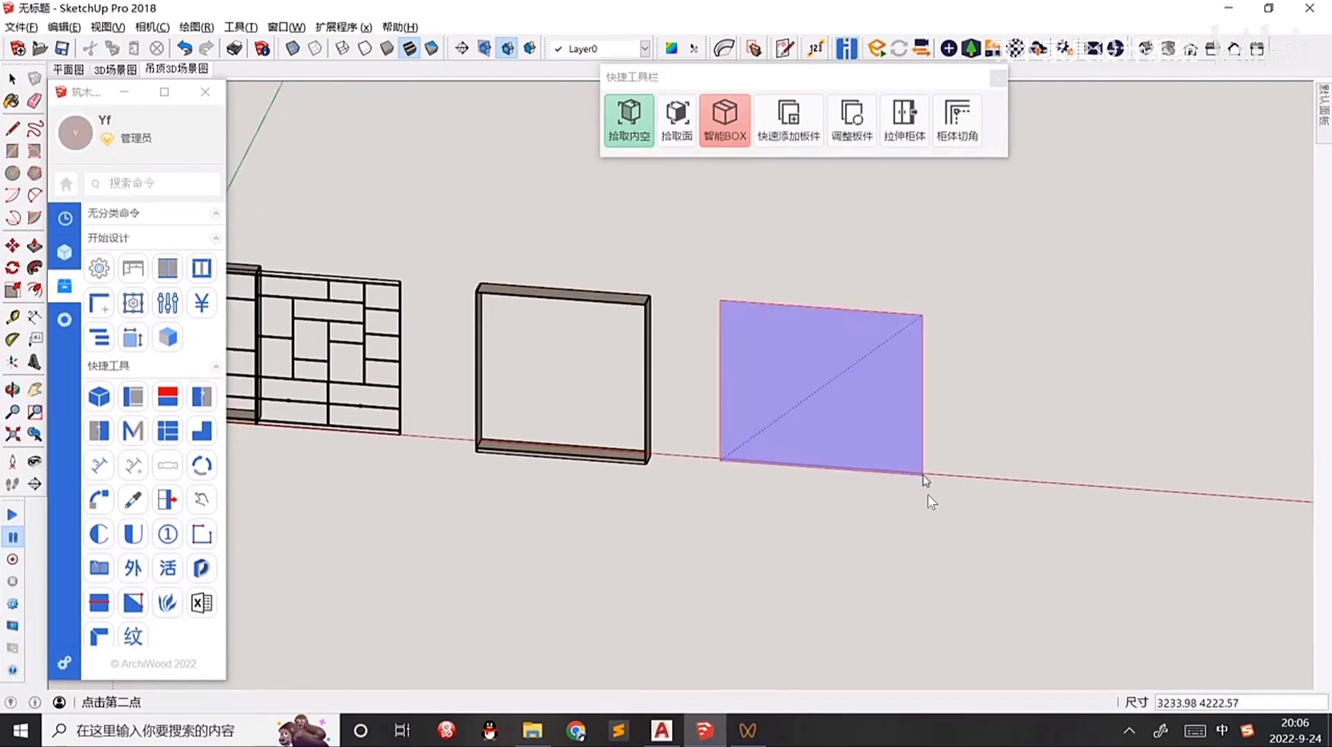
key("F3")
middle_click_drag(1199, 300, 821, 331, "shift")
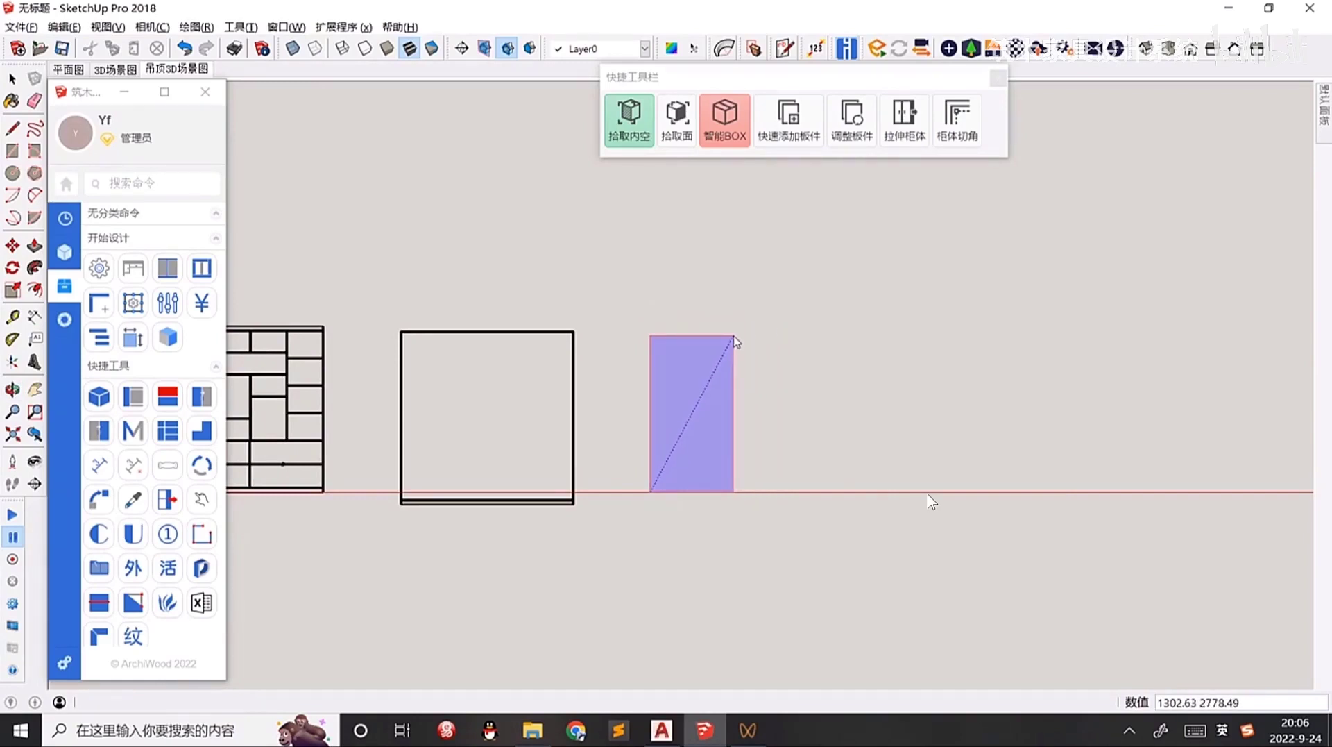
middle_click_drag(797, 348, 742, 327)
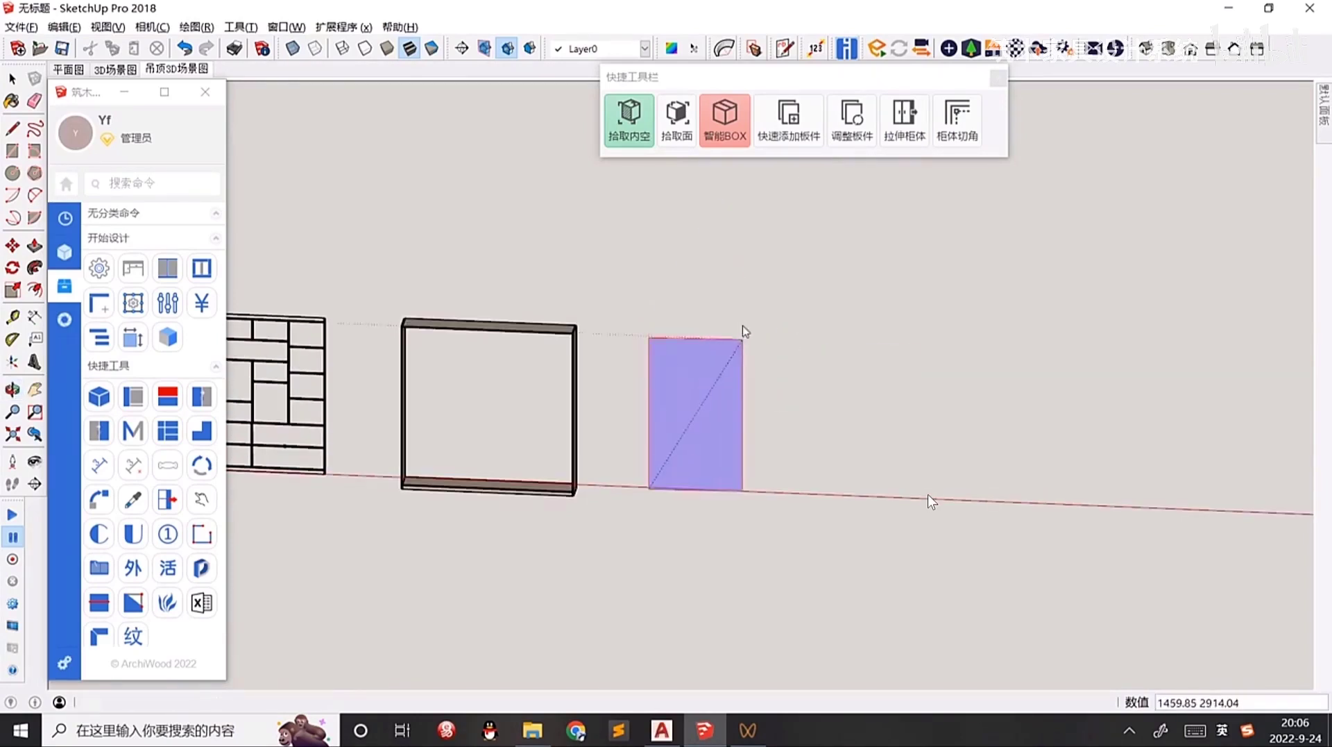
key("Escape")
Draw a third cabinet box by its diagonal beside the square one, 1000 mm wide and 2000 mm high.
key("F2")
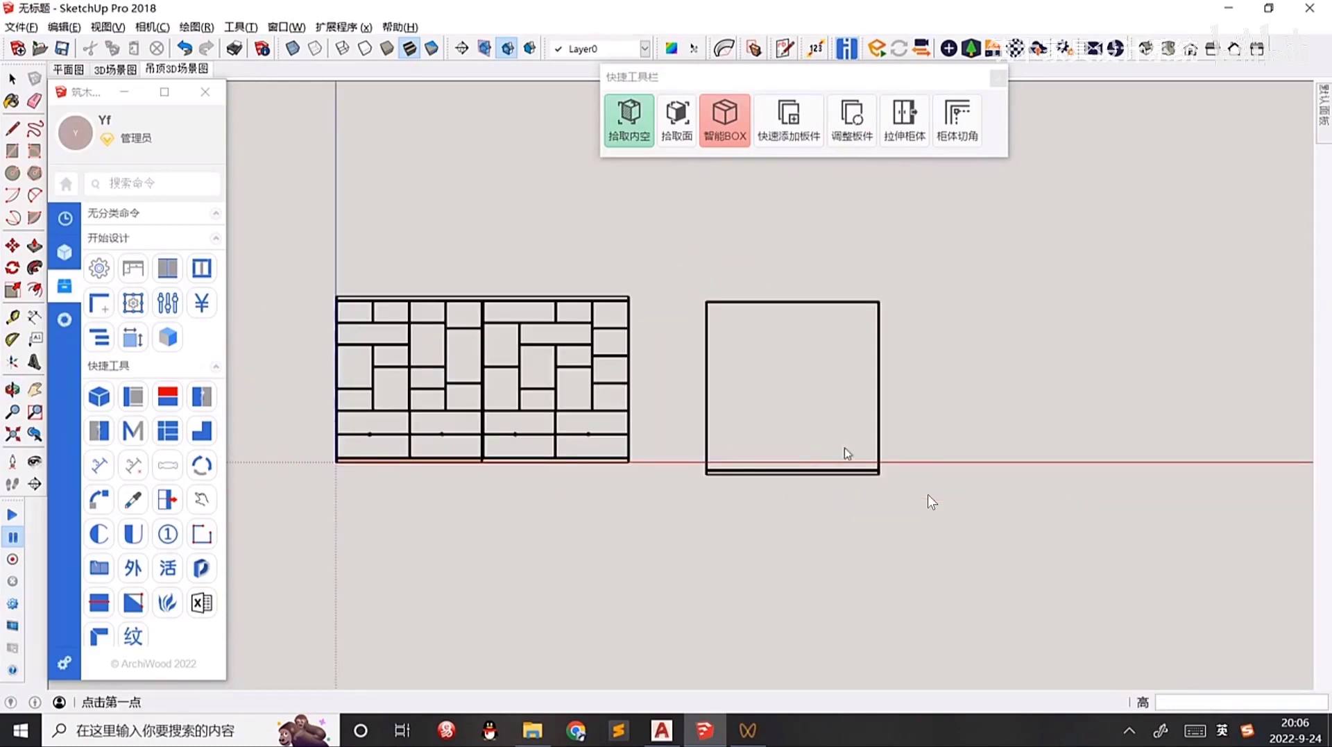
left_click(903, 468)
scroll(994, 463, "down", 1)
middle_click_drag(995, 464, 624, 540, "shift")
type("1000 2000")
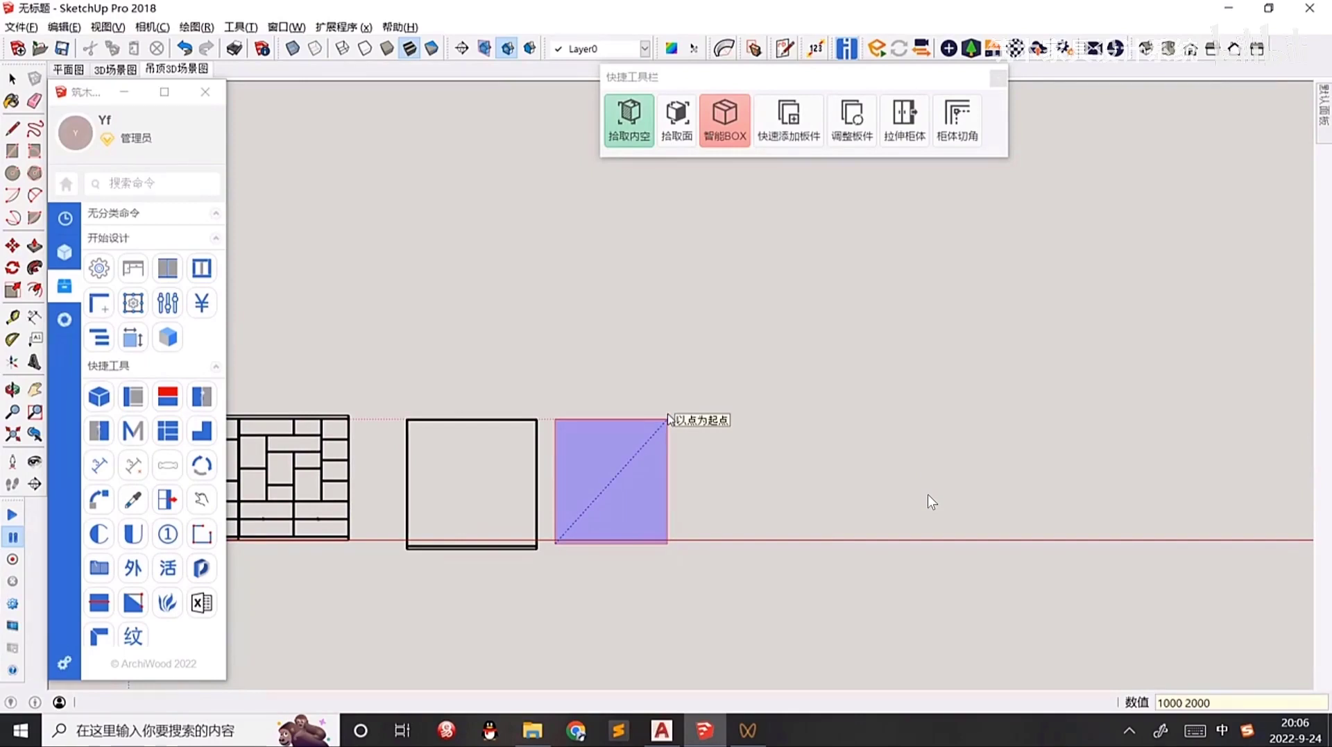
key("Return")
scroll(585, 545, "up", 3)
middle_click_drag(615, 543, 619, 529)
Select the narrow cabinet box beside the square one and check its size.
key("space")
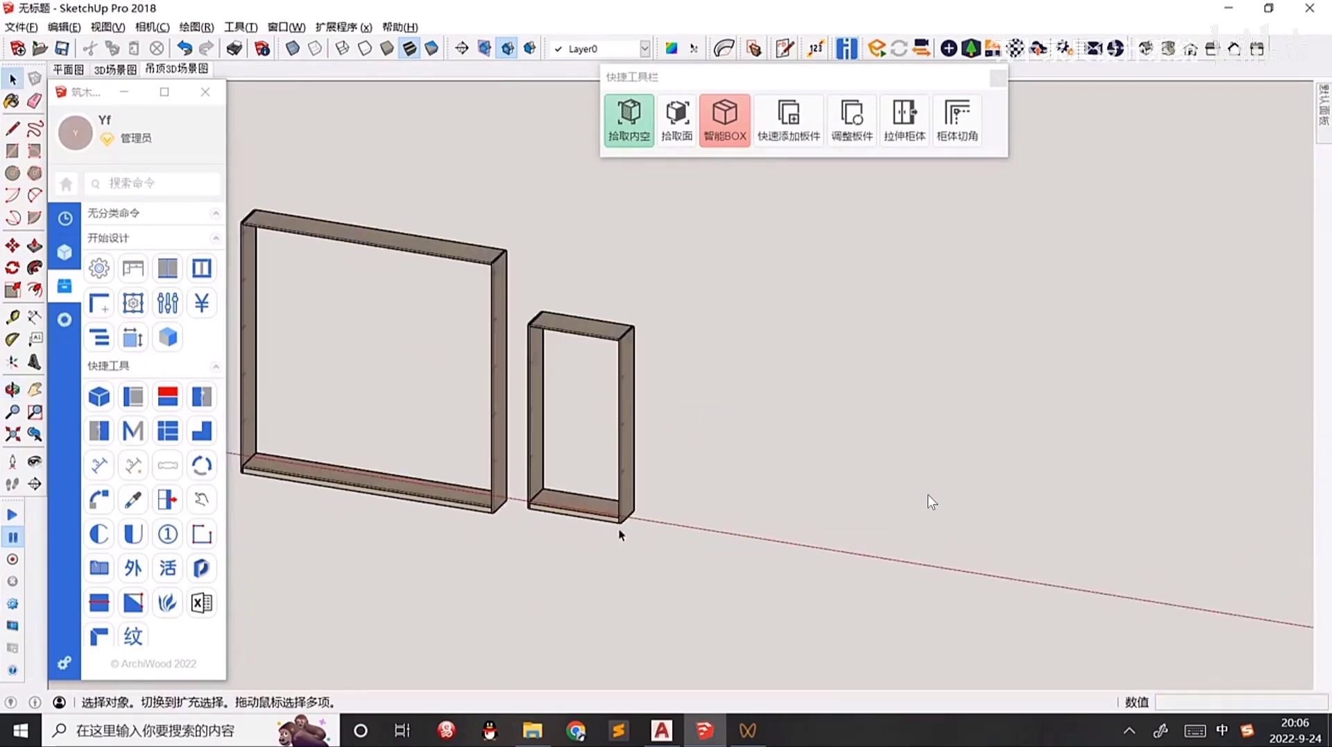
scroll(622, 494, "up", 2)
left_click(618, 390)
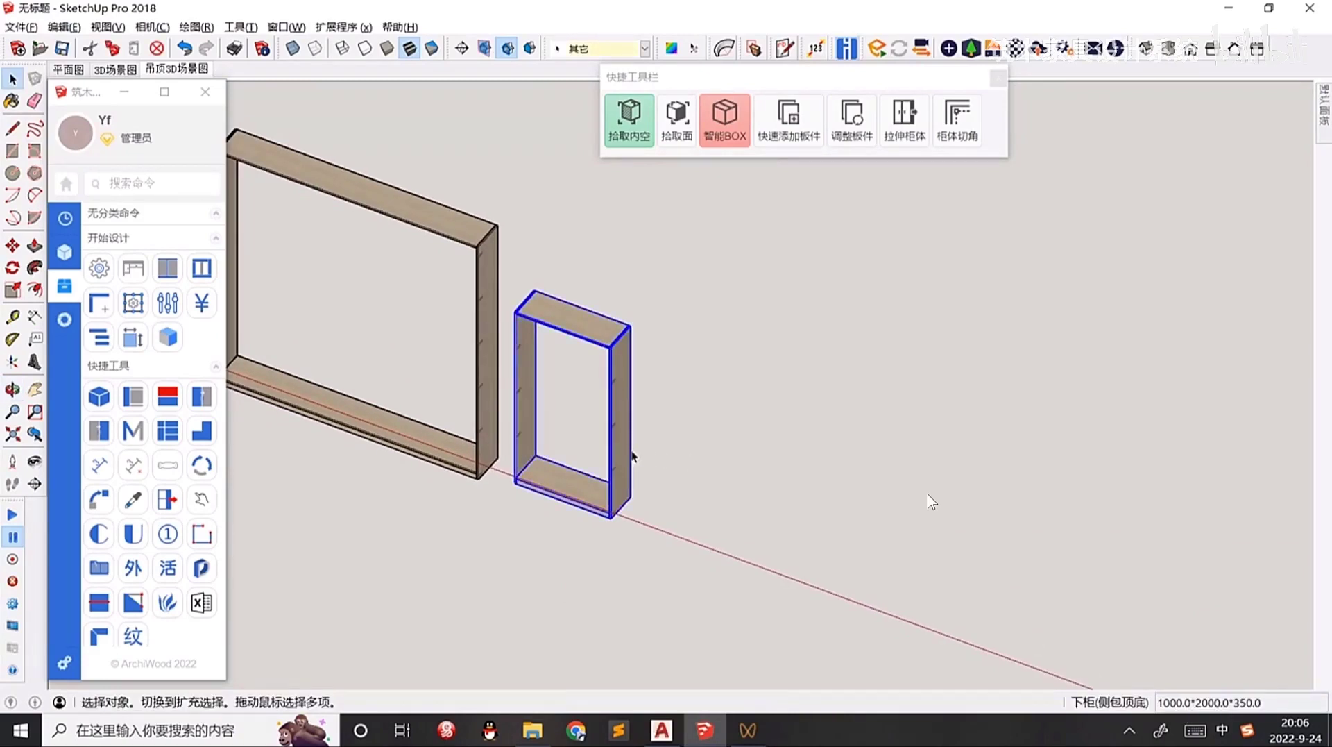
Draw a cabinet box from module 201 by its diagonal beside the narrow box, about 1156 × 2047 mm and 500 mm deep.
key("F3")
scroll(702, 469, "down", 1)
middle_click_drag(996, 455, 657, 405, "shift")
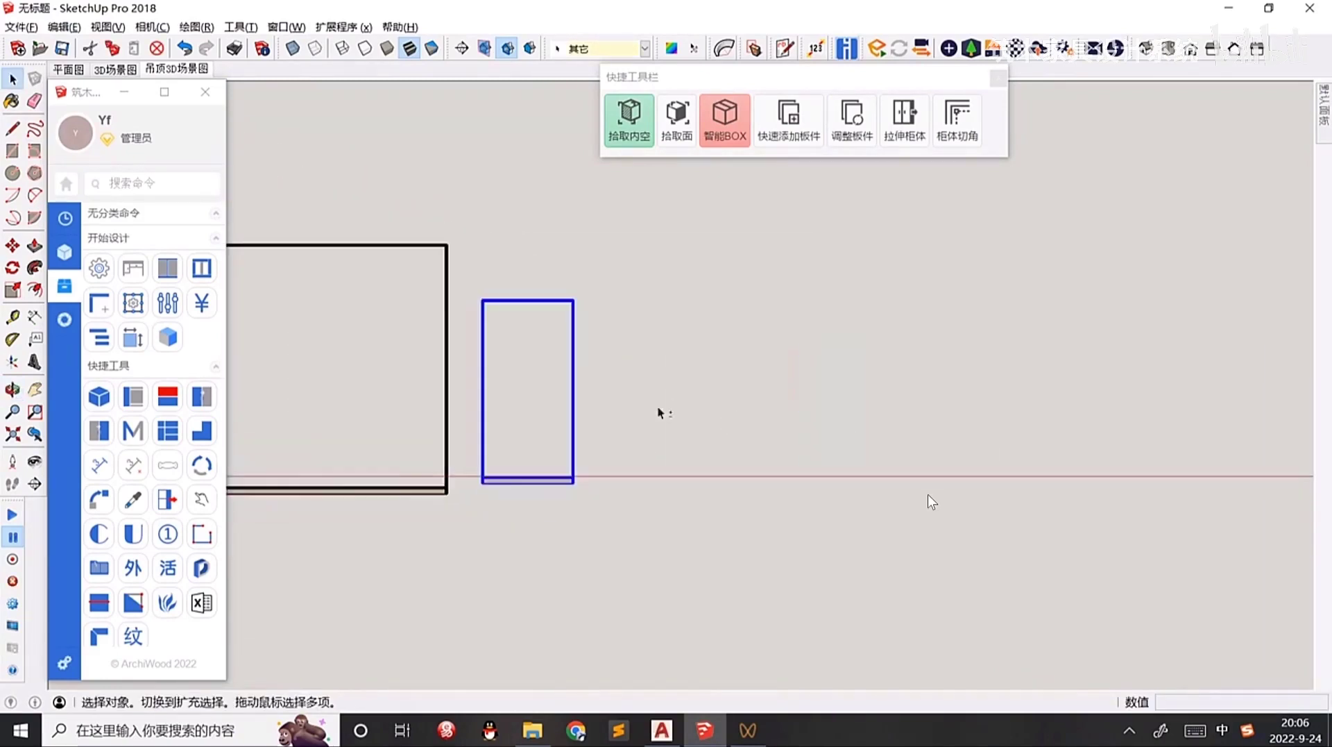
left_click(747, 401)
type("q201")
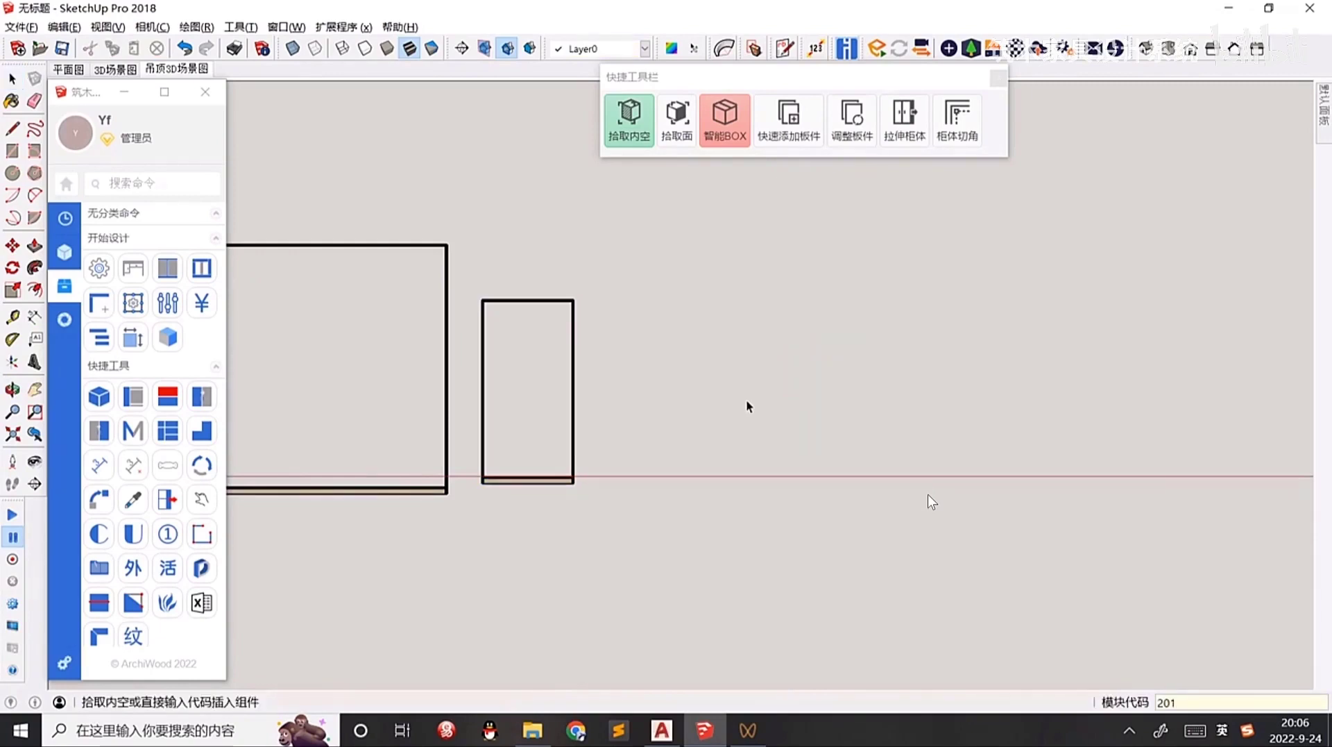
key("Return")
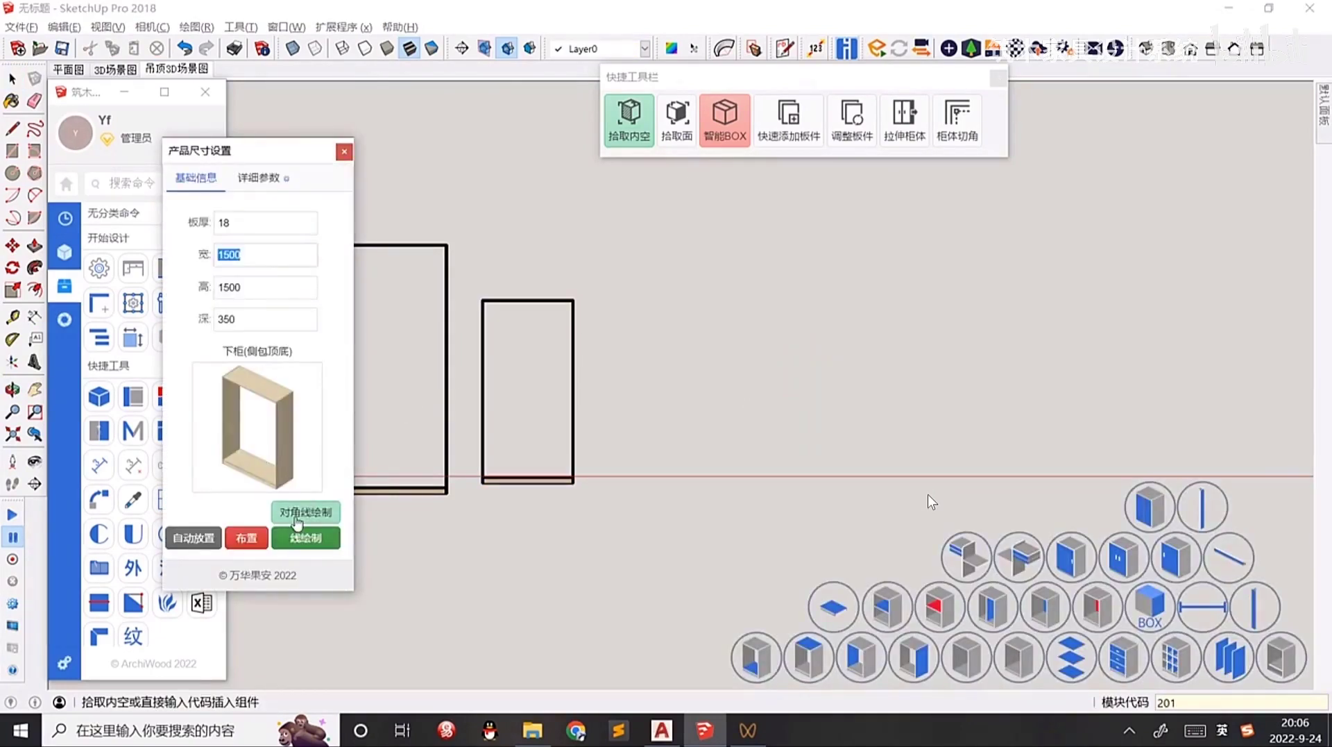
left_click(297, 517)
scroll(545, 486, "up", 3)
scroll(707, 458, "down", 2)
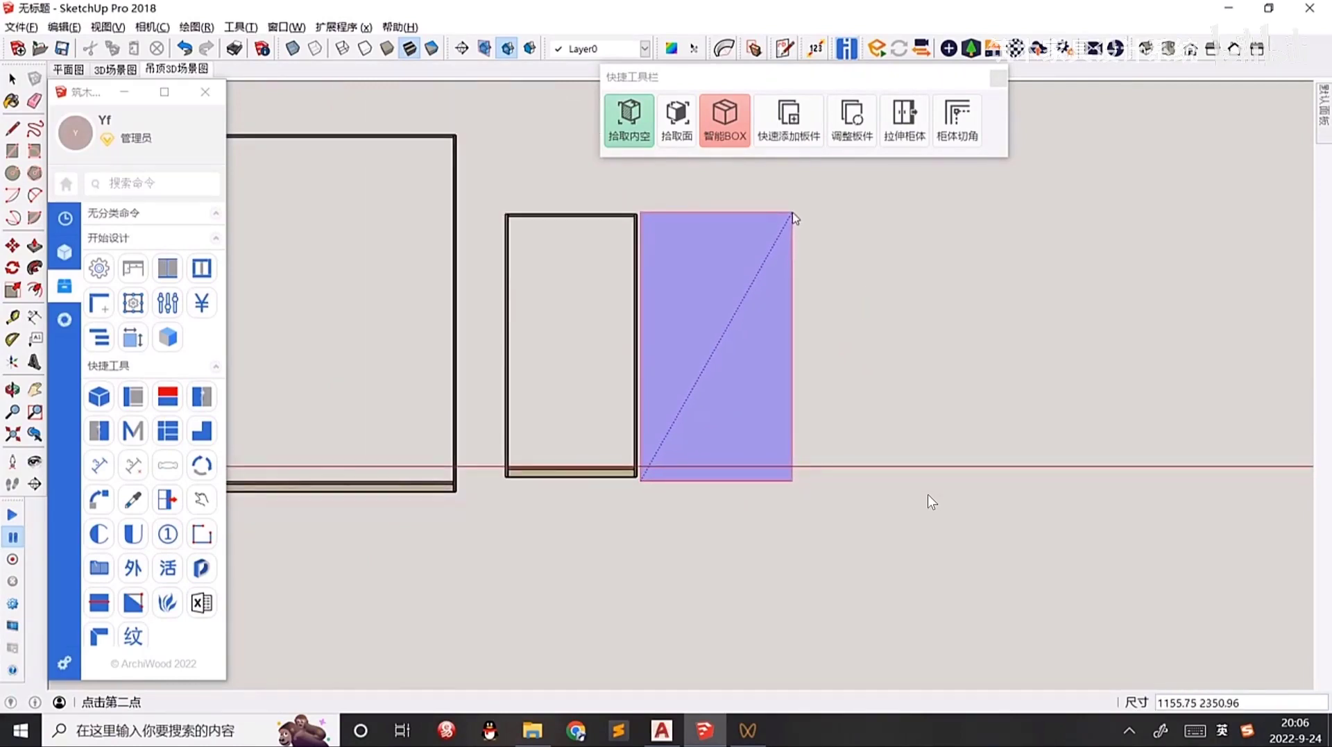
type(",50")
key("Return")
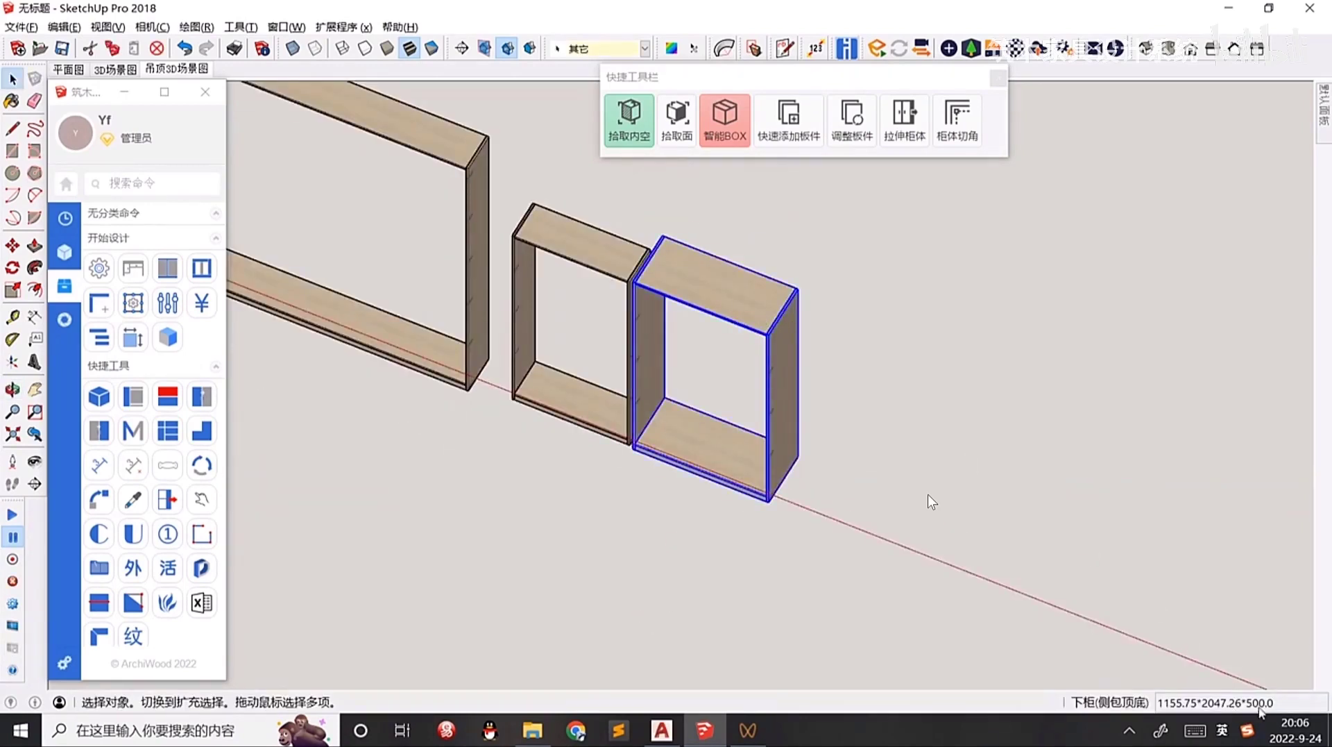
Draw another module 201 cabinet box by its diagonal in the empty space beyond the row, about 2658 mm high.
scroll(753, 425, "down", 2)
middle_click_drag(694, 401, 877, 425)
left_click(878, 427)
key("F3")
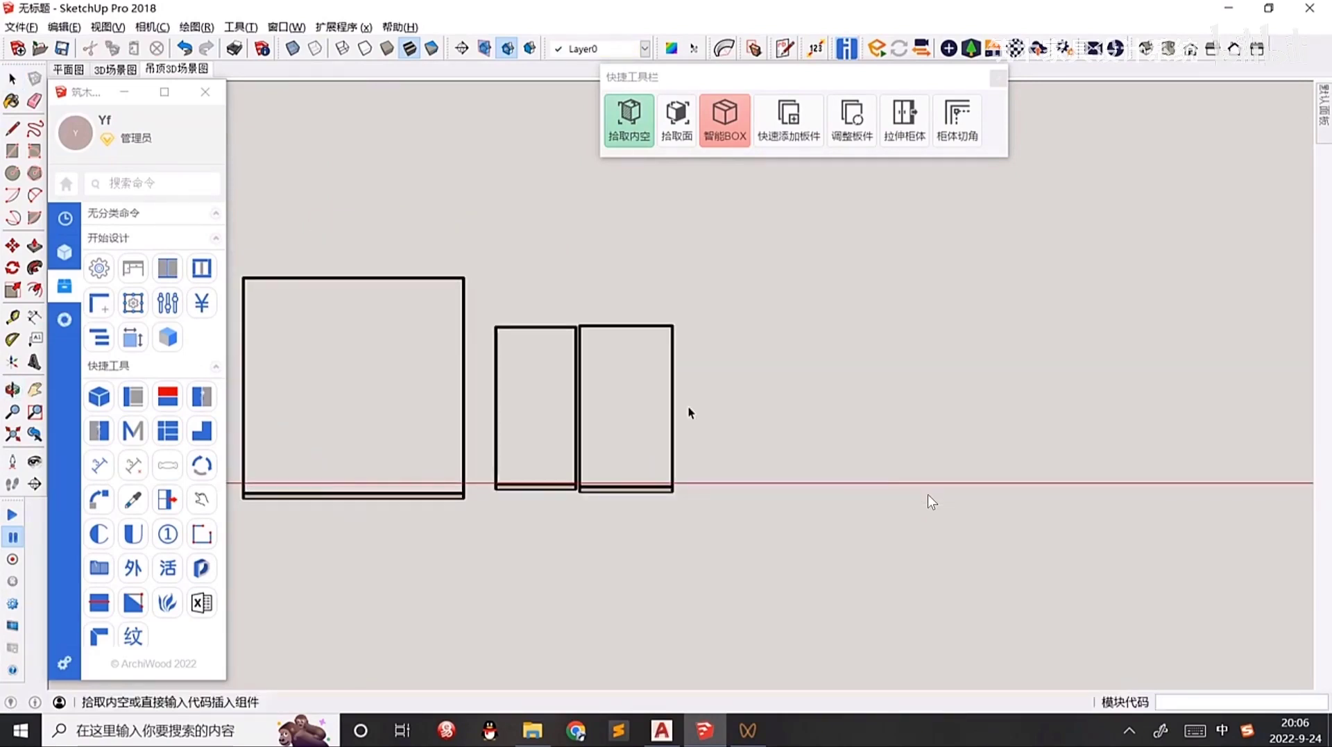
key("Return")
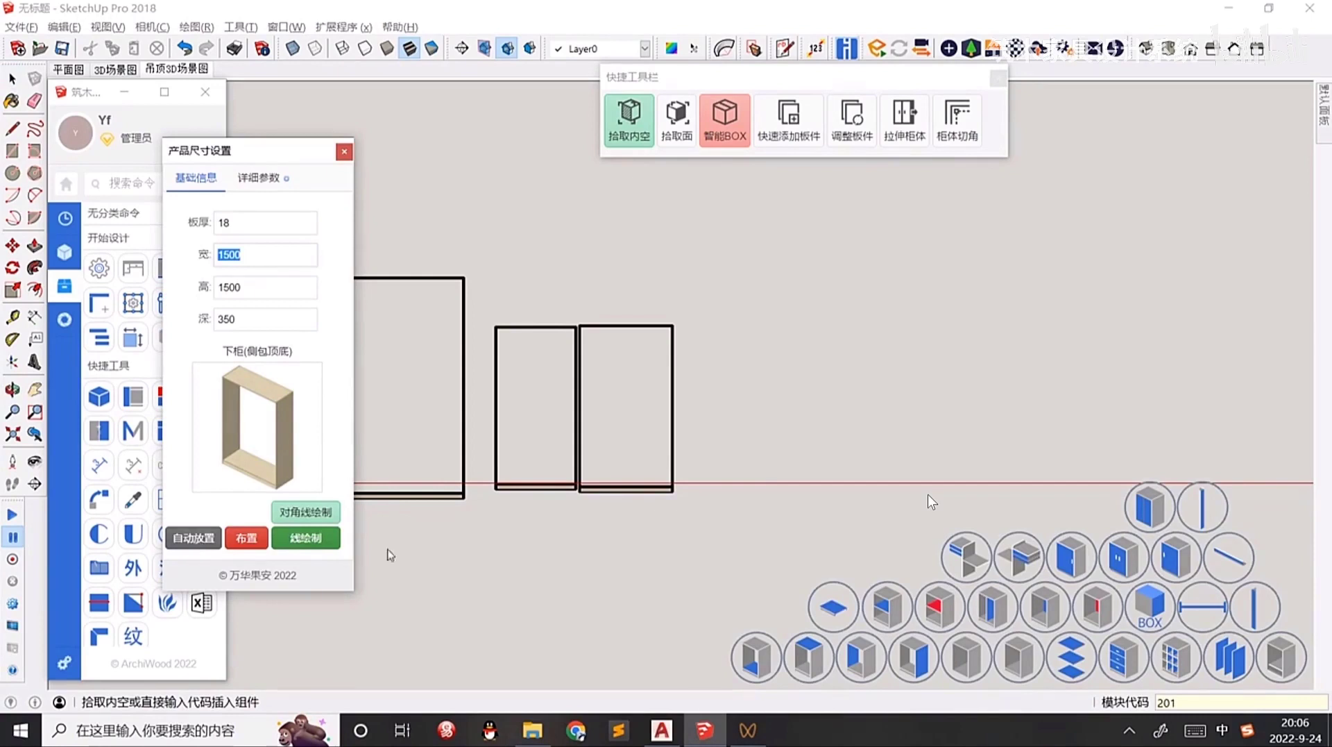
left_click(303, 519)
left_click(704, 489)
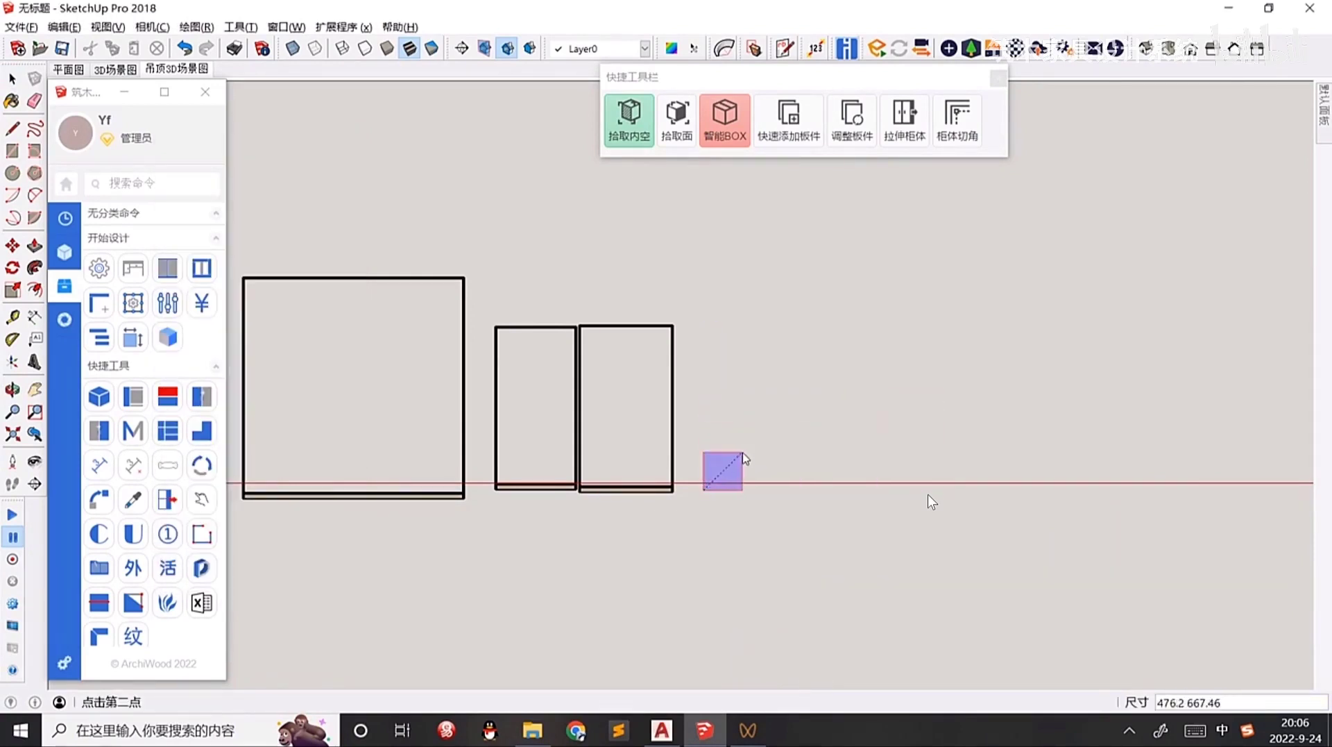
left_click(854, 278)
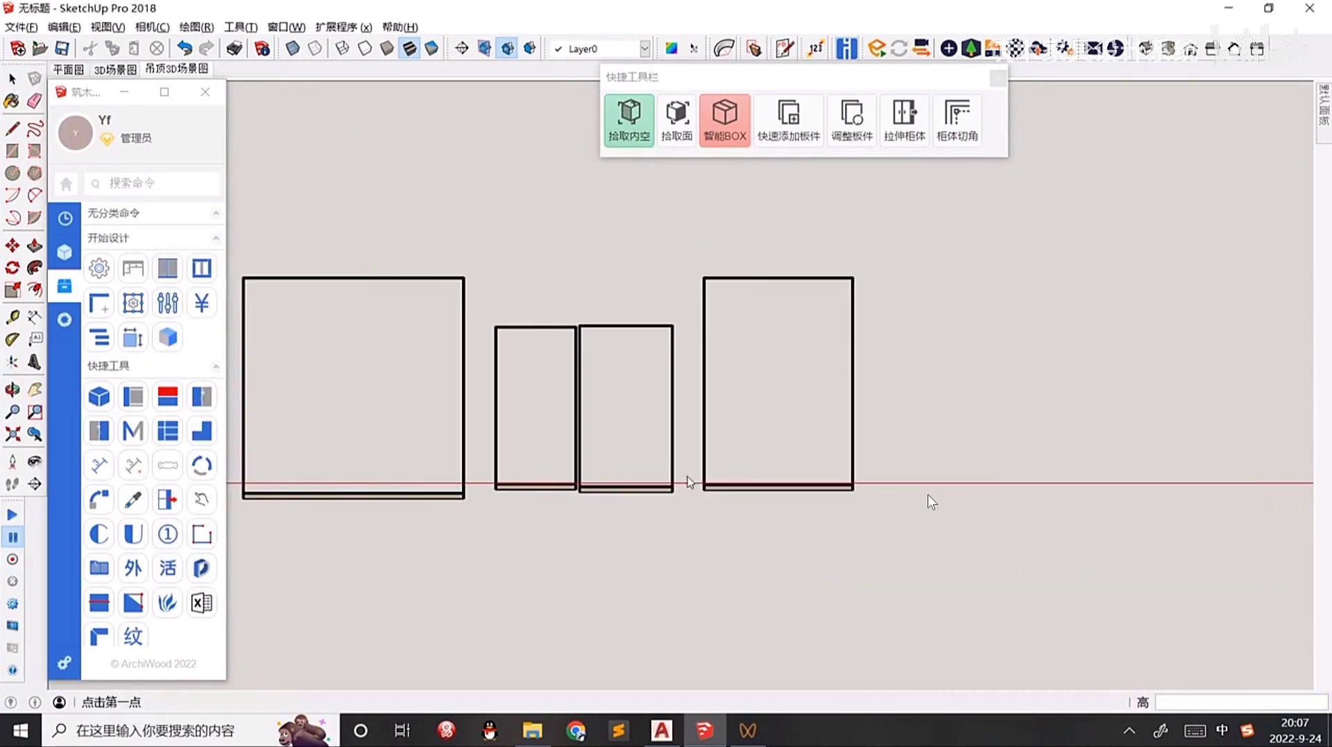
Draw a cabinet box diagonally across the end cabinet's outer side face, from its rear upper corner to its front lower corner.
middle_click_drag(663, 513, 461, 576)
scroll(639, 555, "up", 1)
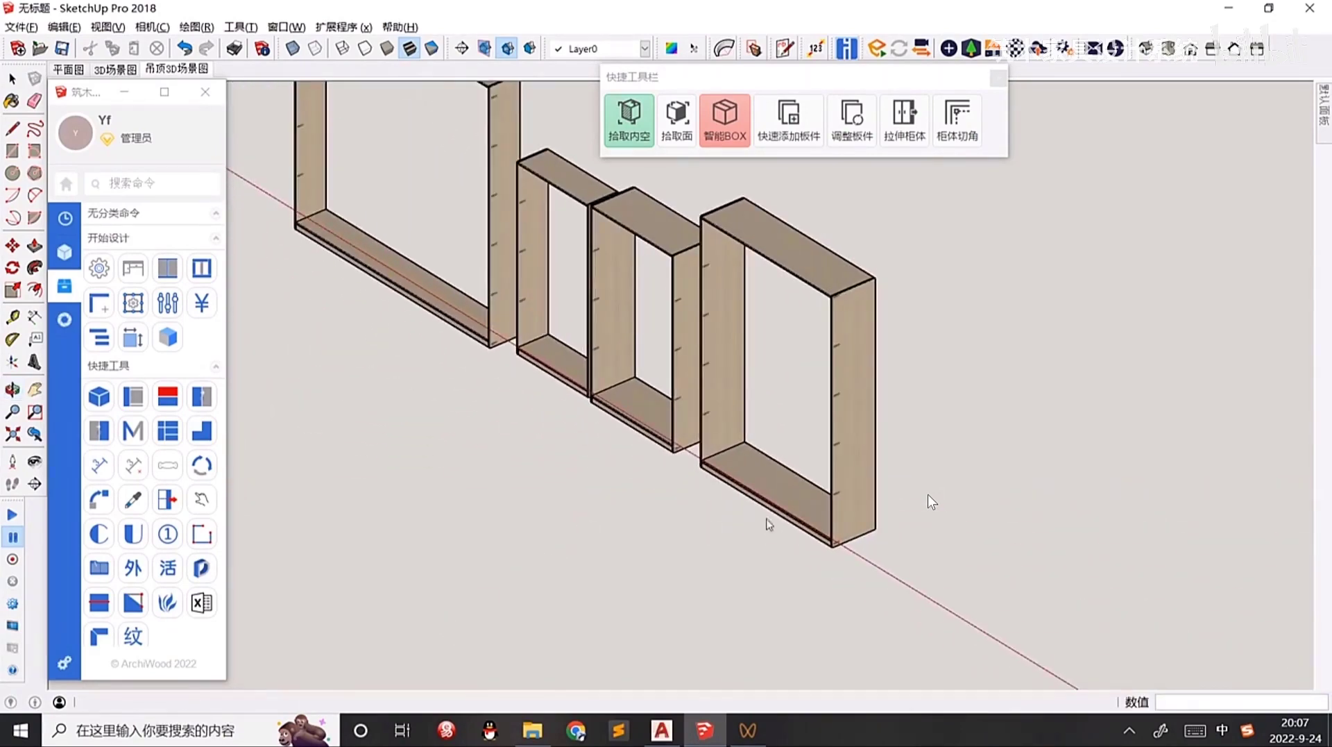
middle_click_drag(769, 525, 759, 462)
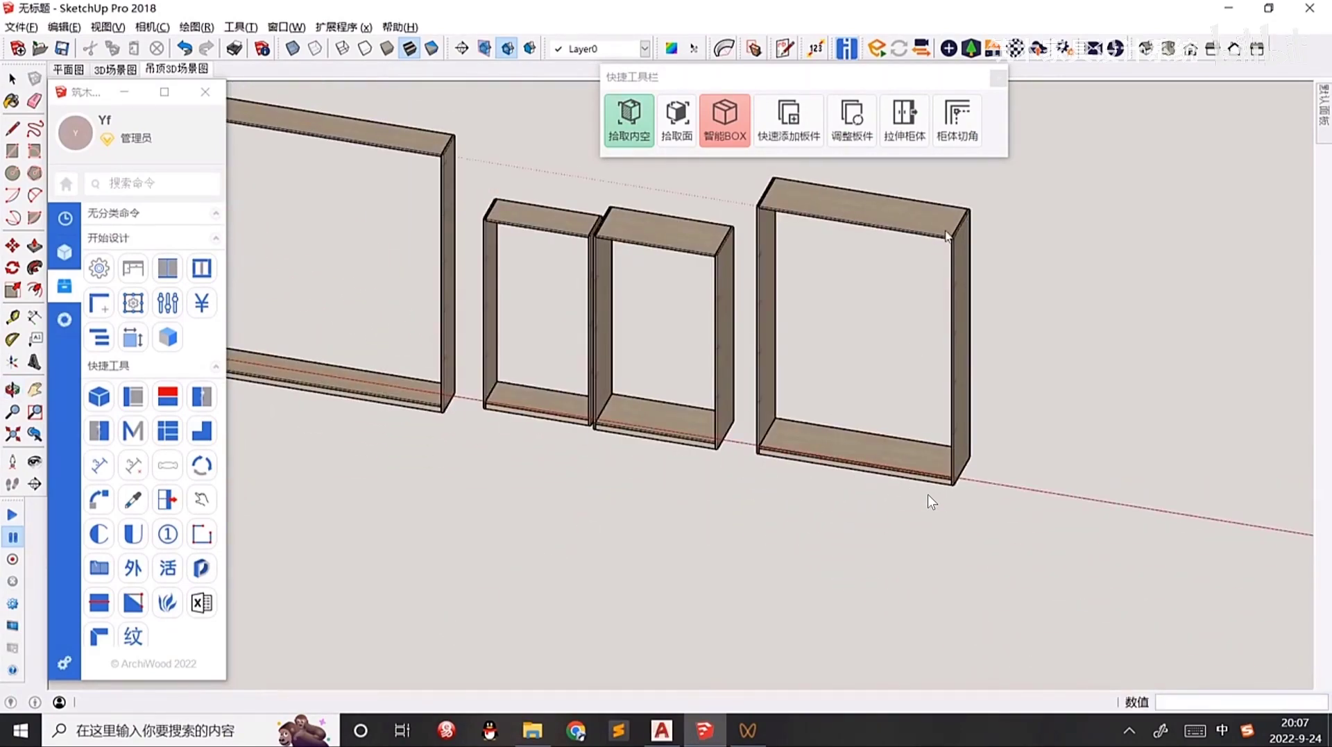
middle_click_drag(950, 236, 749, 316)
scroll(874, 359, "up", 2)
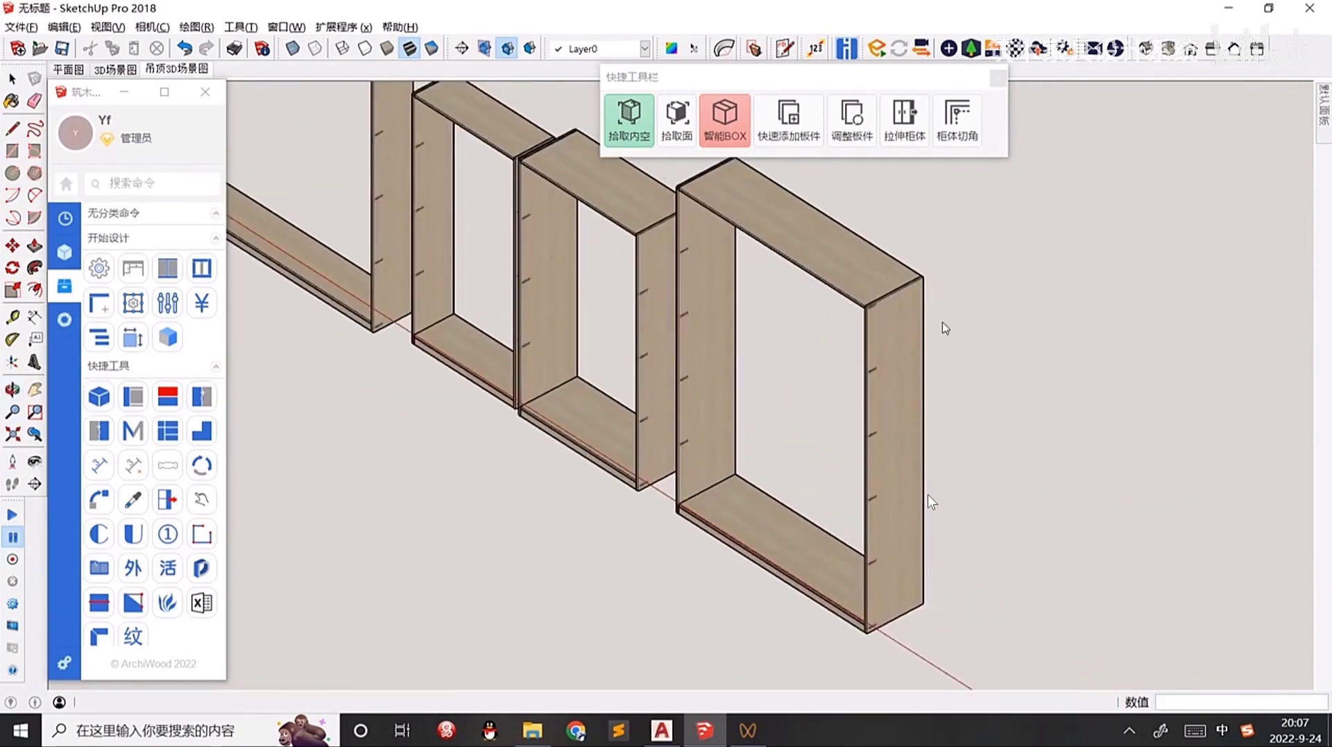
left_click(921, 277)
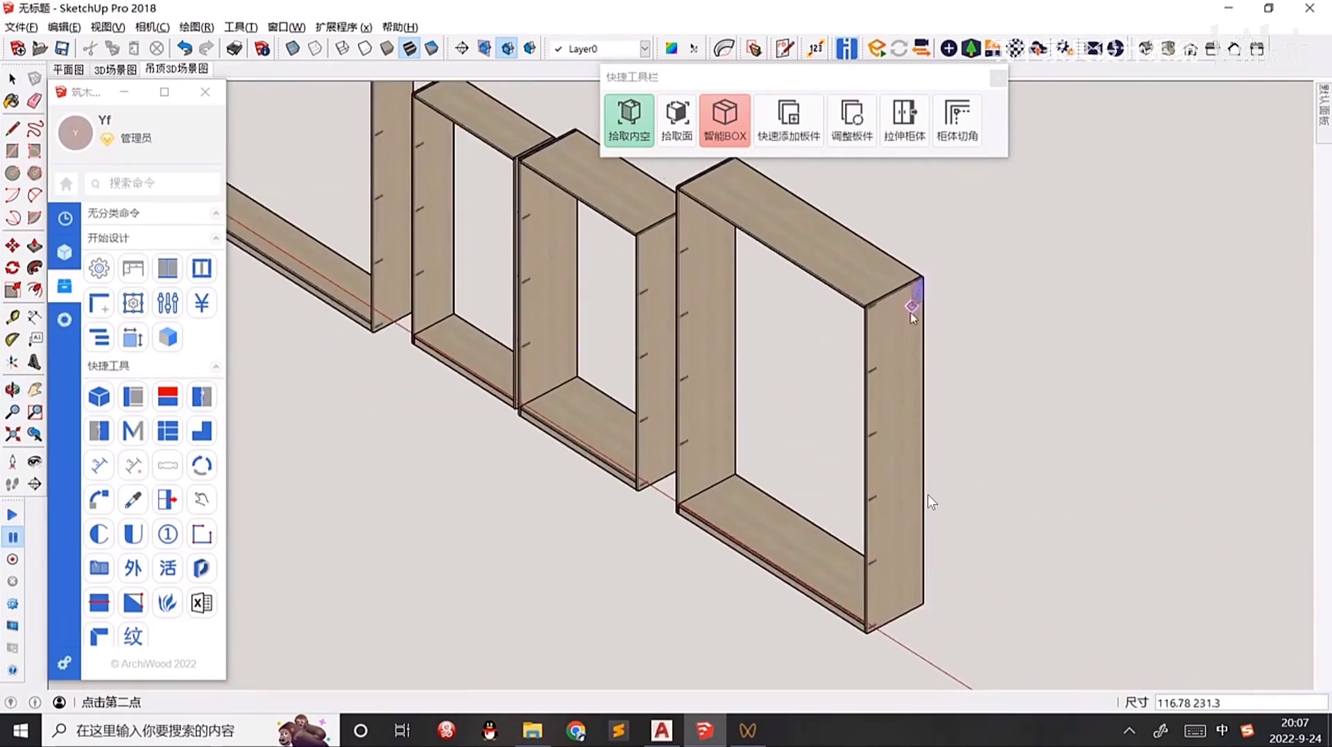
left_click(864, 640)
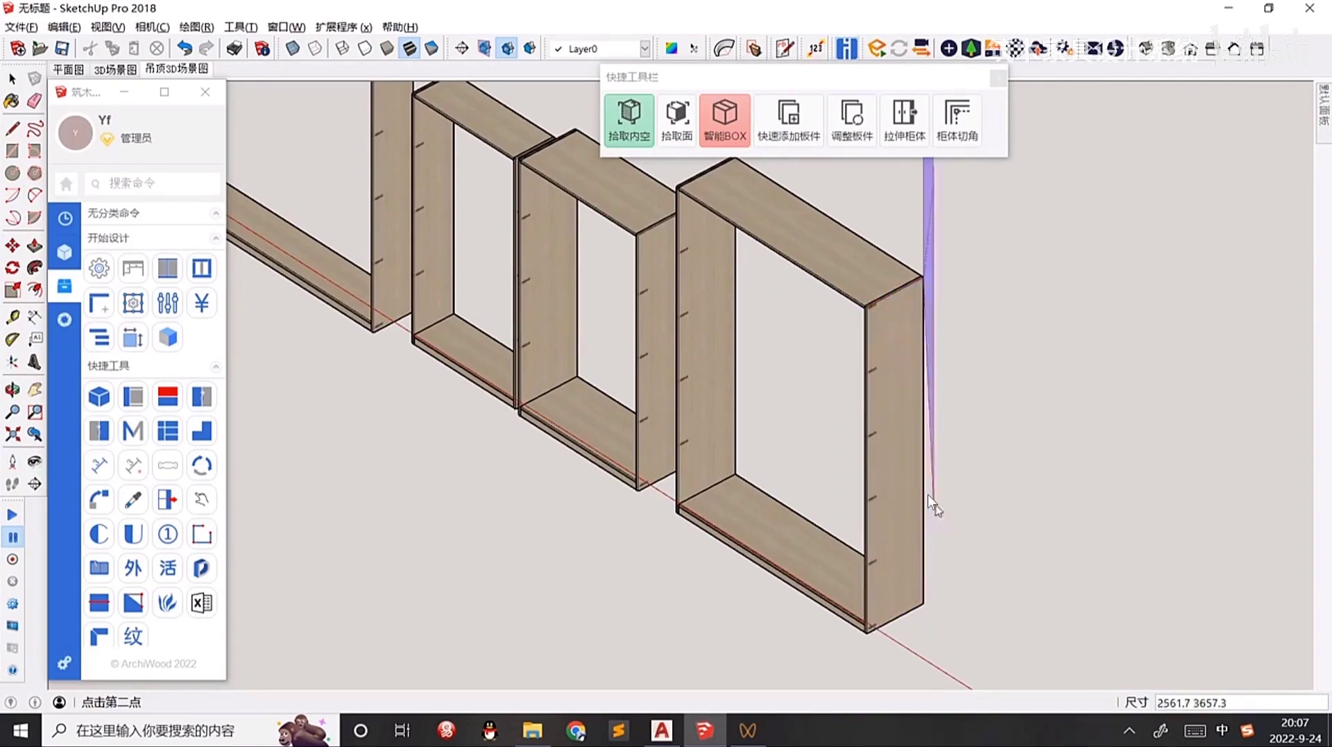
left_click(927, 279)
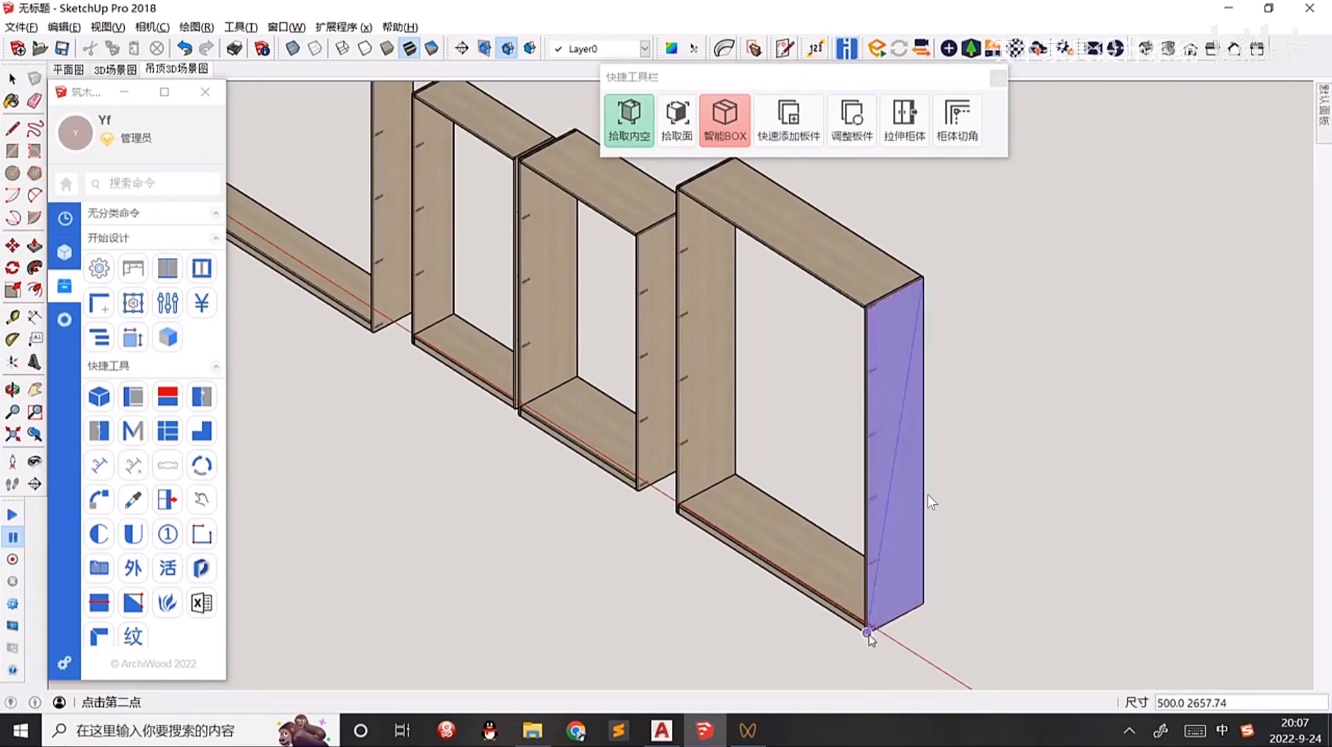
left_click(865, 624)
scroll(967, 409, "down", 2)
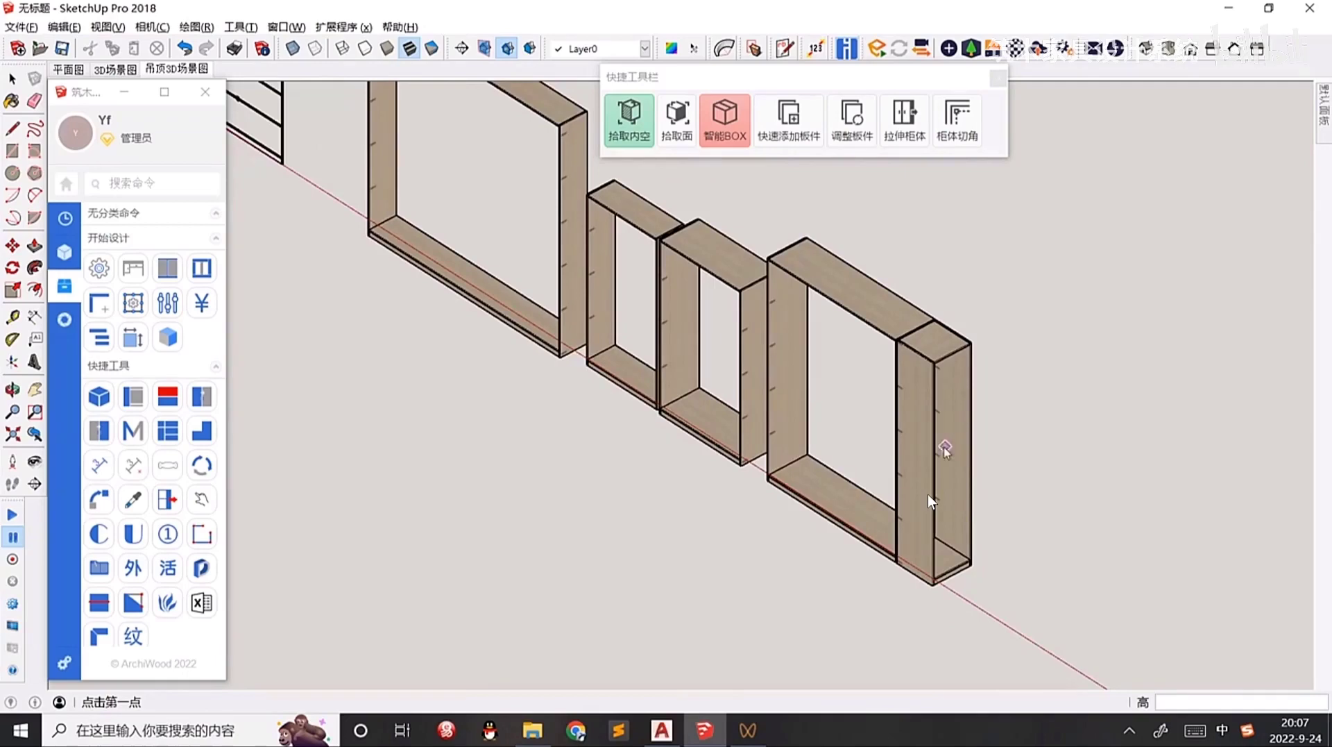
Draw a trial box diagonally from the upper corner on the side-facing box's front panel and delete it.
middle_click_drag(946, 446, 991, 335)
scroll(979, 330, "up", 3)
scroll(965, 312, "up", 3)
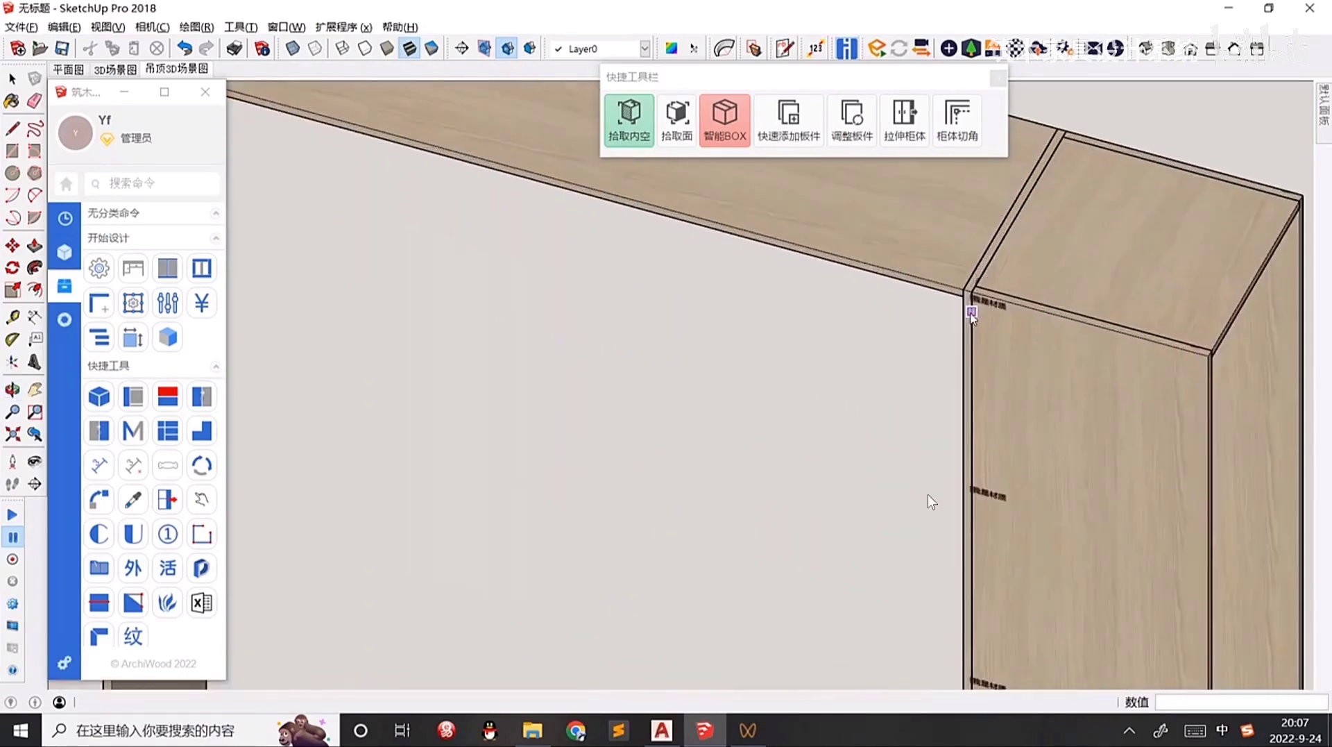
left_click(973, 292)
scroll(975, 301, "down", 5)
scroll(1038, 589, "up", 5)
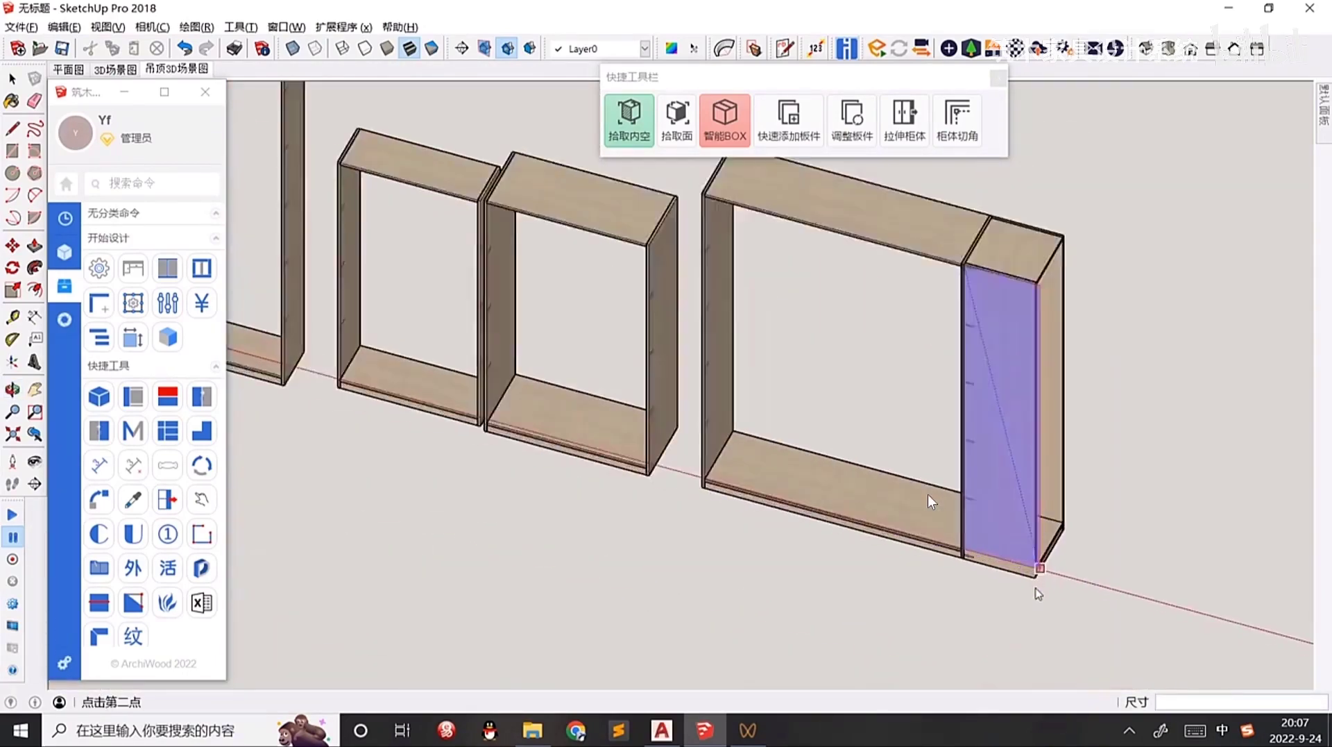
left_click(1035, 583)
middle_click_drag(1054, 413, 901, 518)
key("space")
left_click(917, 460)
key("Delete")
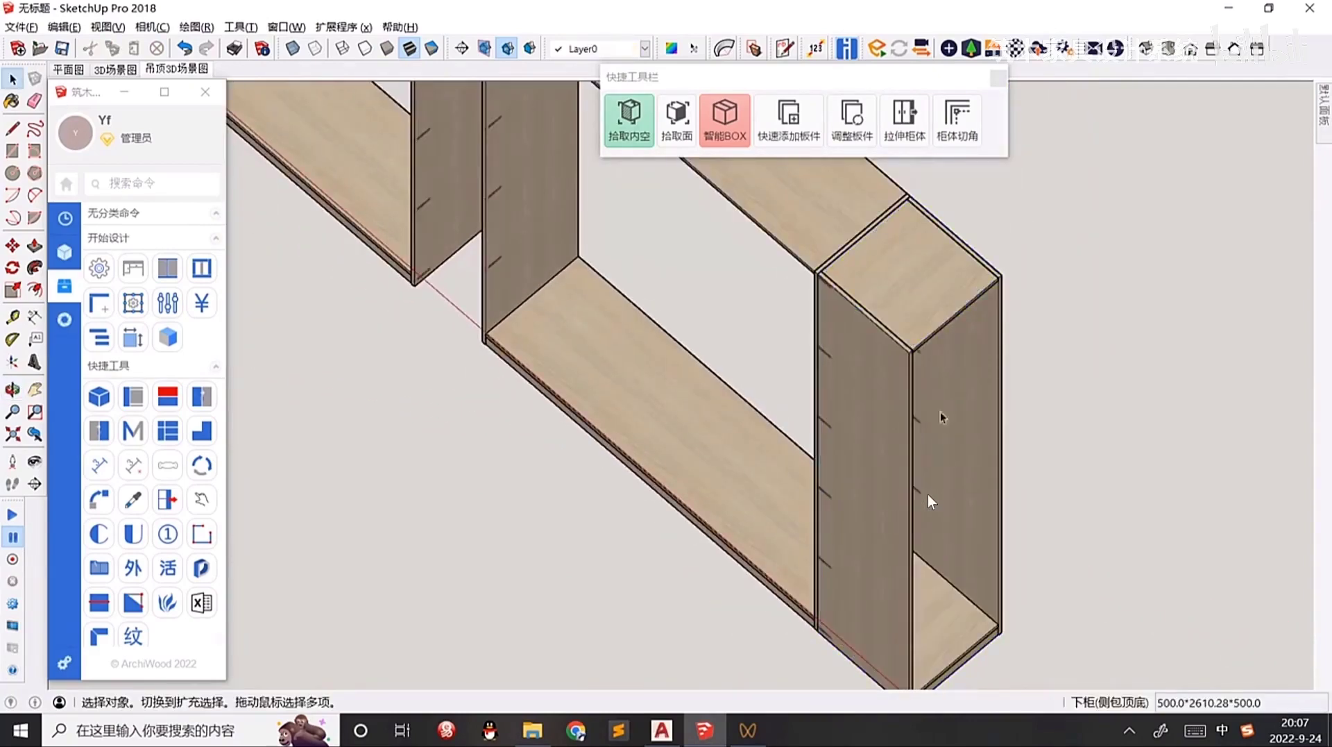
Draw a module 201 box diagonally over the side-facing box's front panel, from its lower inner corner to its upper outer corner.
middle_click_drag(939, 411, 1062, 384)
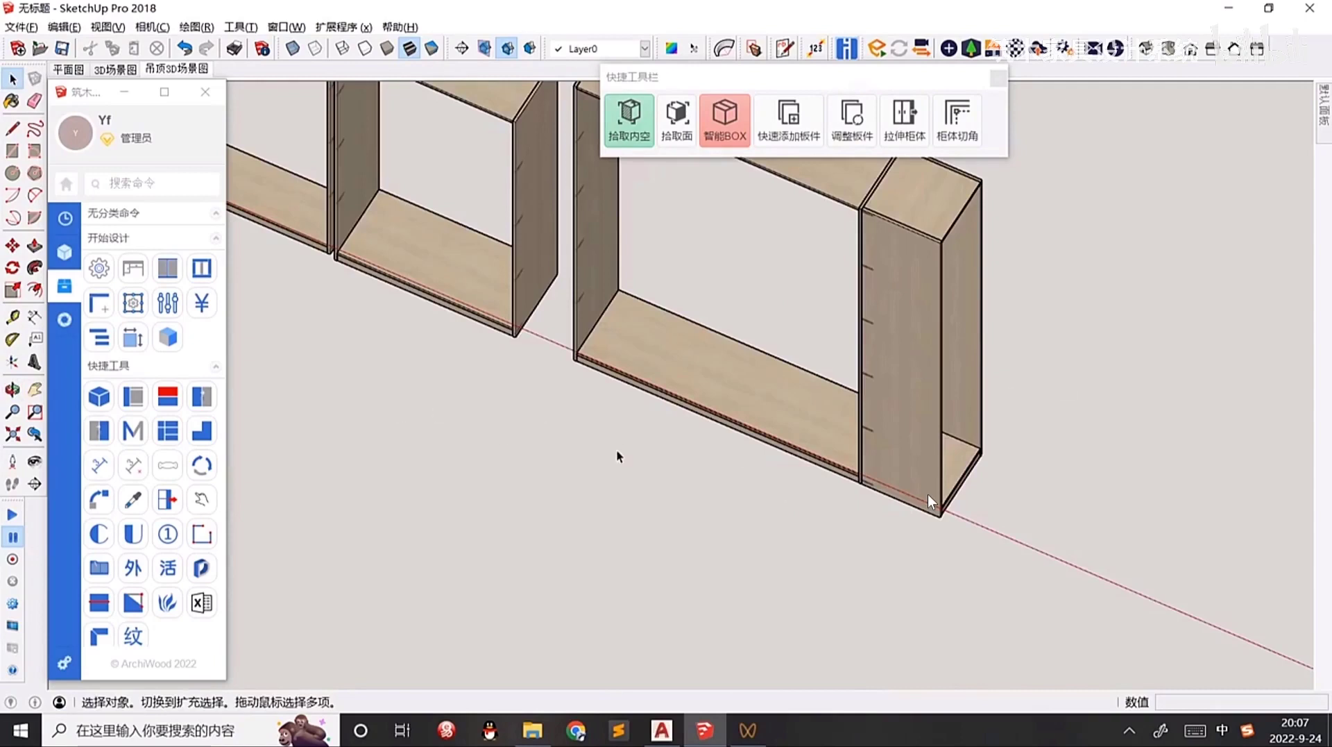
type("201")
key("Return")
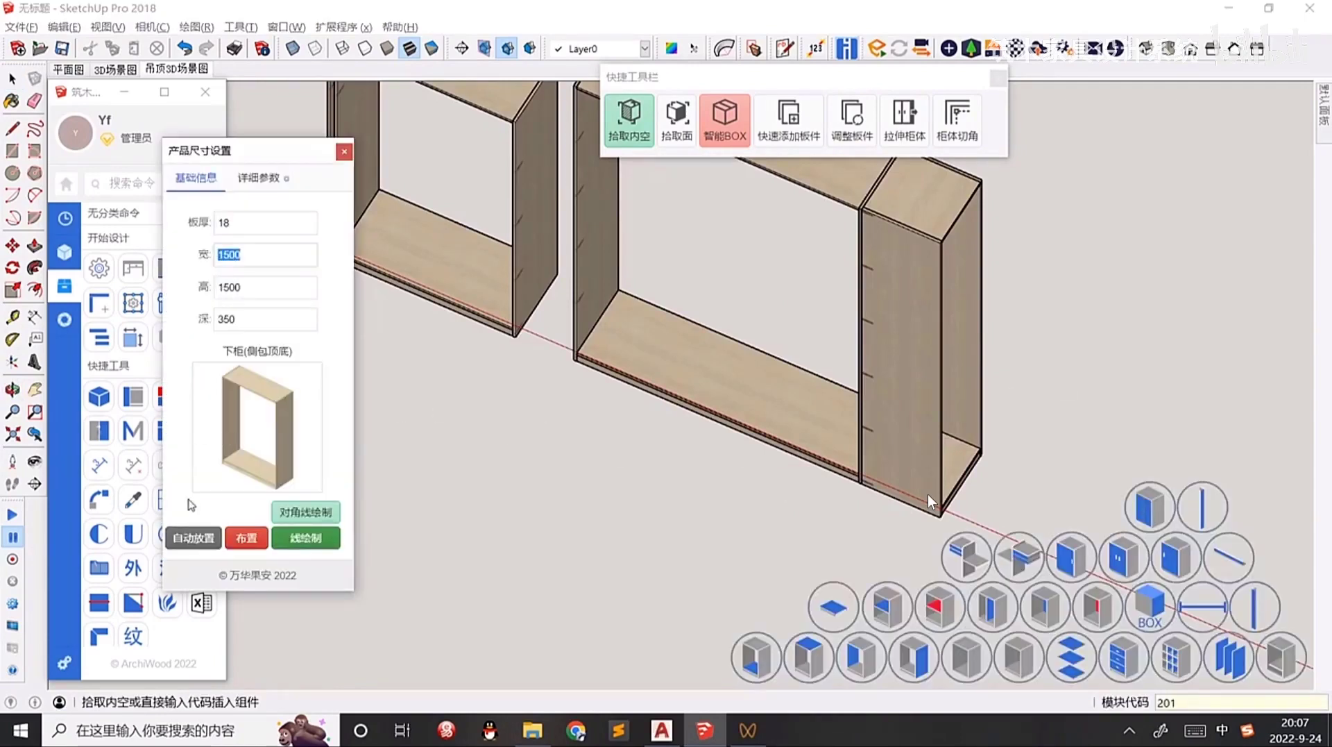
left_click(307, 519)
scroll(883, 479, "up", 5)
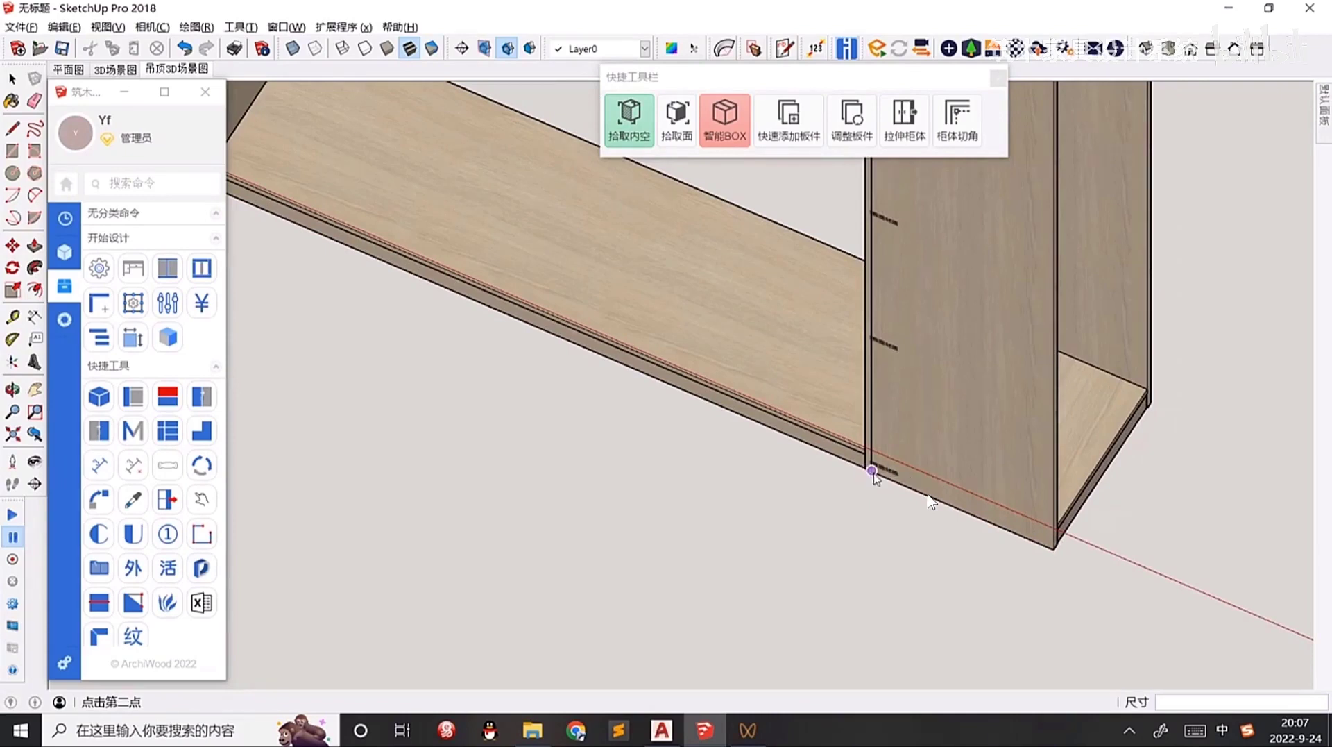
scroll(892, 474, "down", 5)
left_click(960, 232)
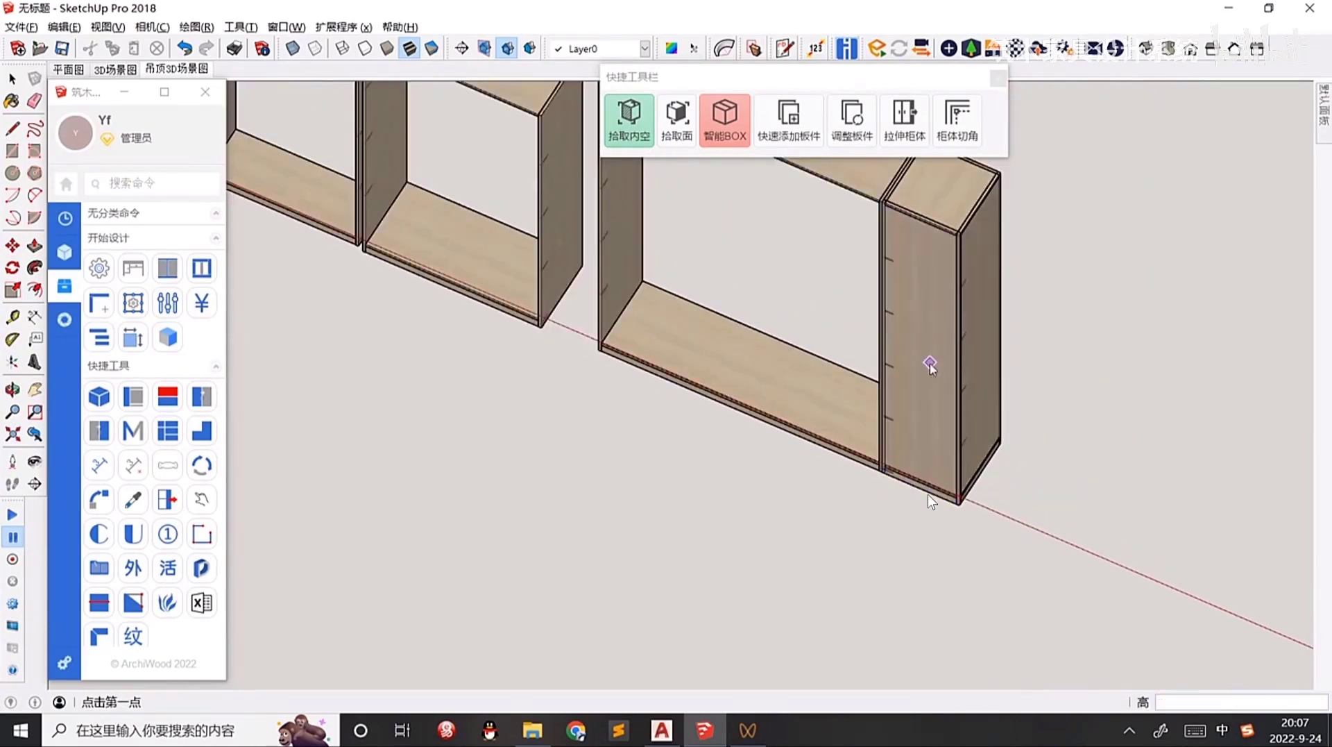
Select the new front-facing box at the end of the row, check its size, and inspect its panels in isolation.
middle_click_drag(930, 364, 850, 388)
key("space")
left_click(959, 327)
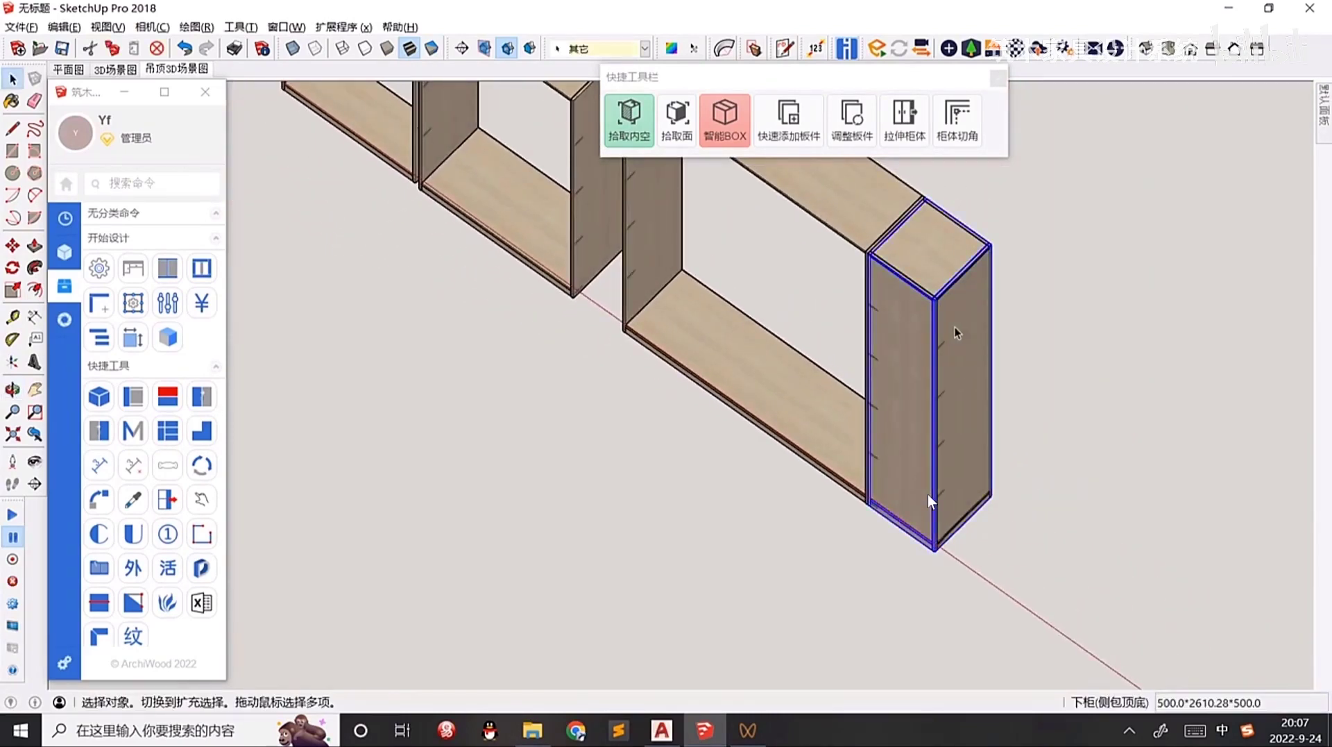
double_click(969, 370)
key("i")
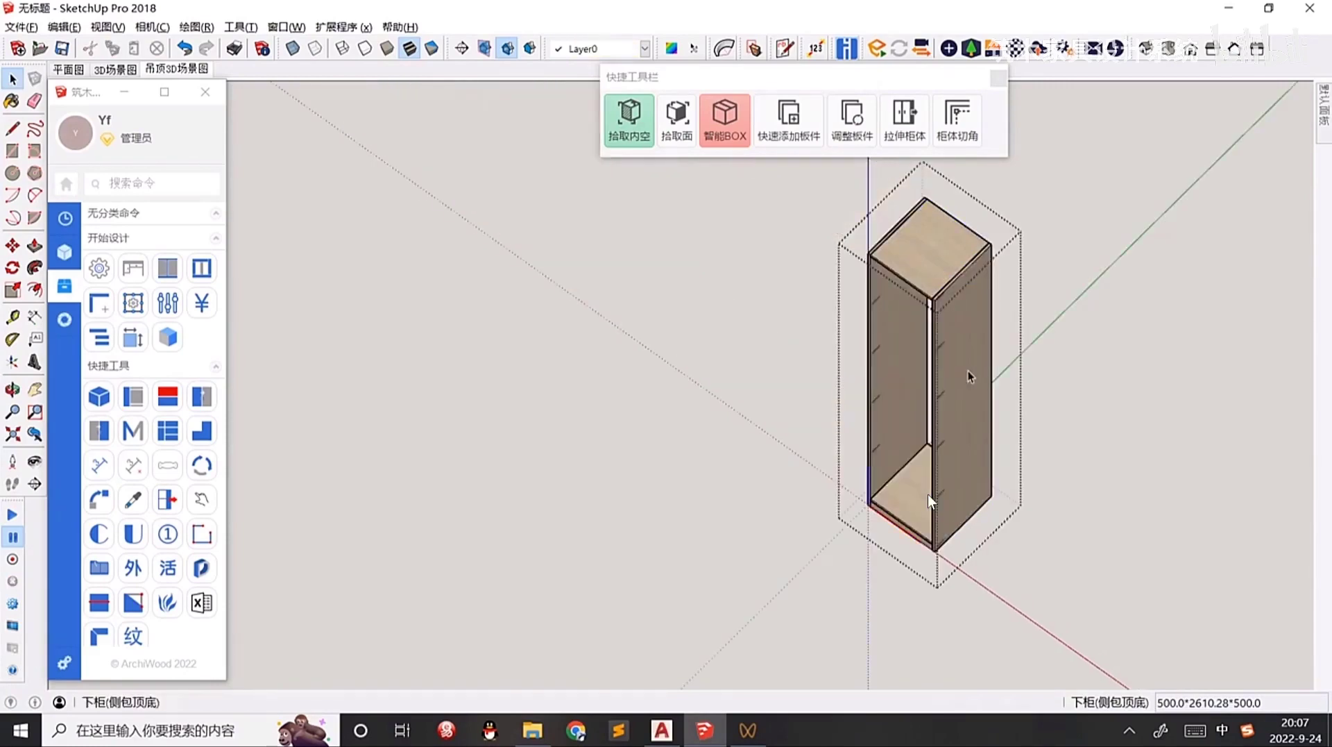
key("Escape")
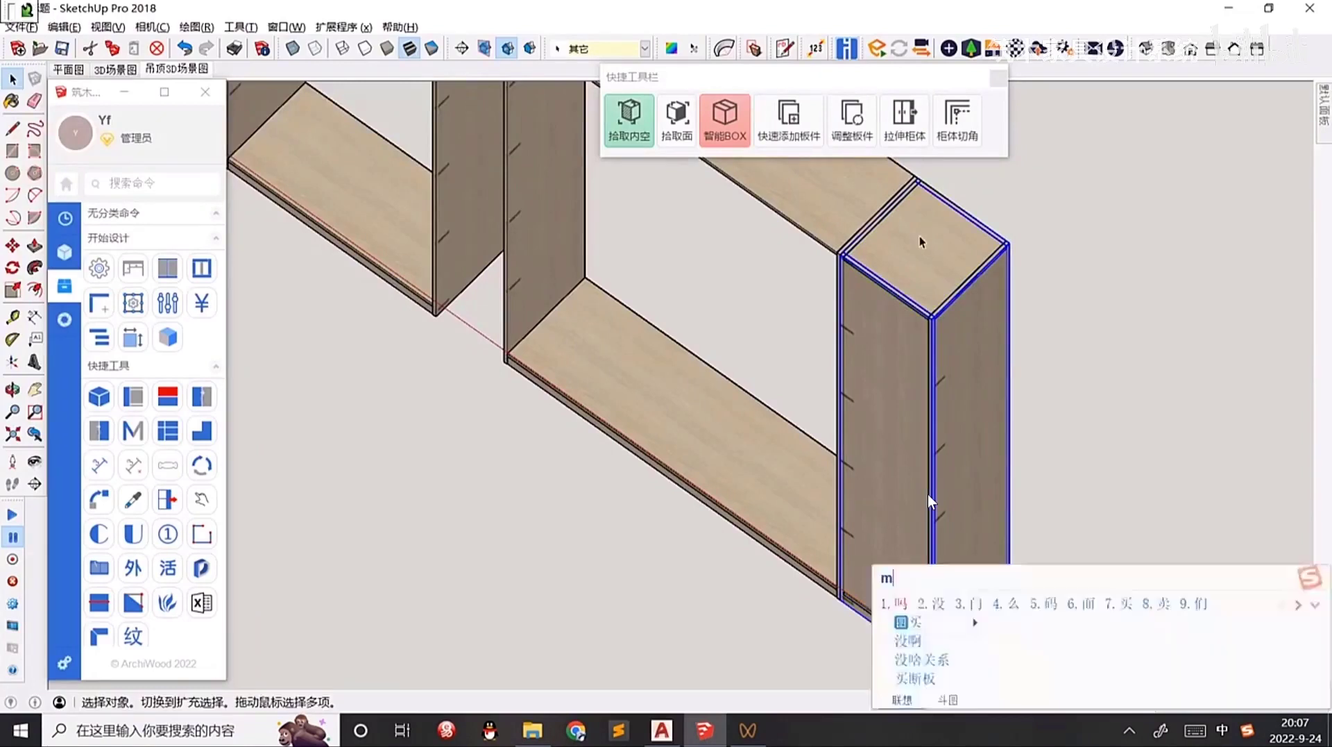
Move the side-facing box forward so it stands in front of the overlapping front-facing box.
key("m")
key("ctrl")
left_click(919, 236)
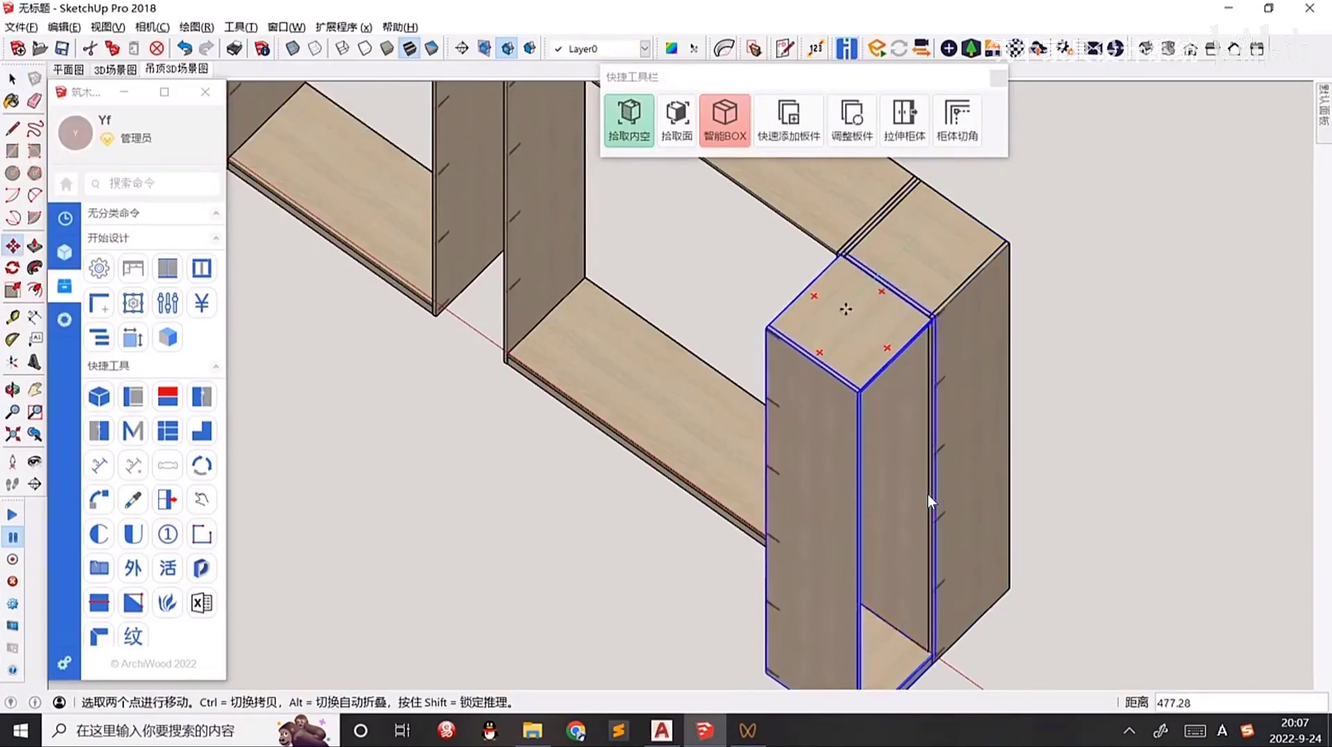
left_click(832, 320)
key("space")
left_click(1034, 295)
scroll(943, 315, "down", 2)
middle_click_drag(768, 360, 985, 369)
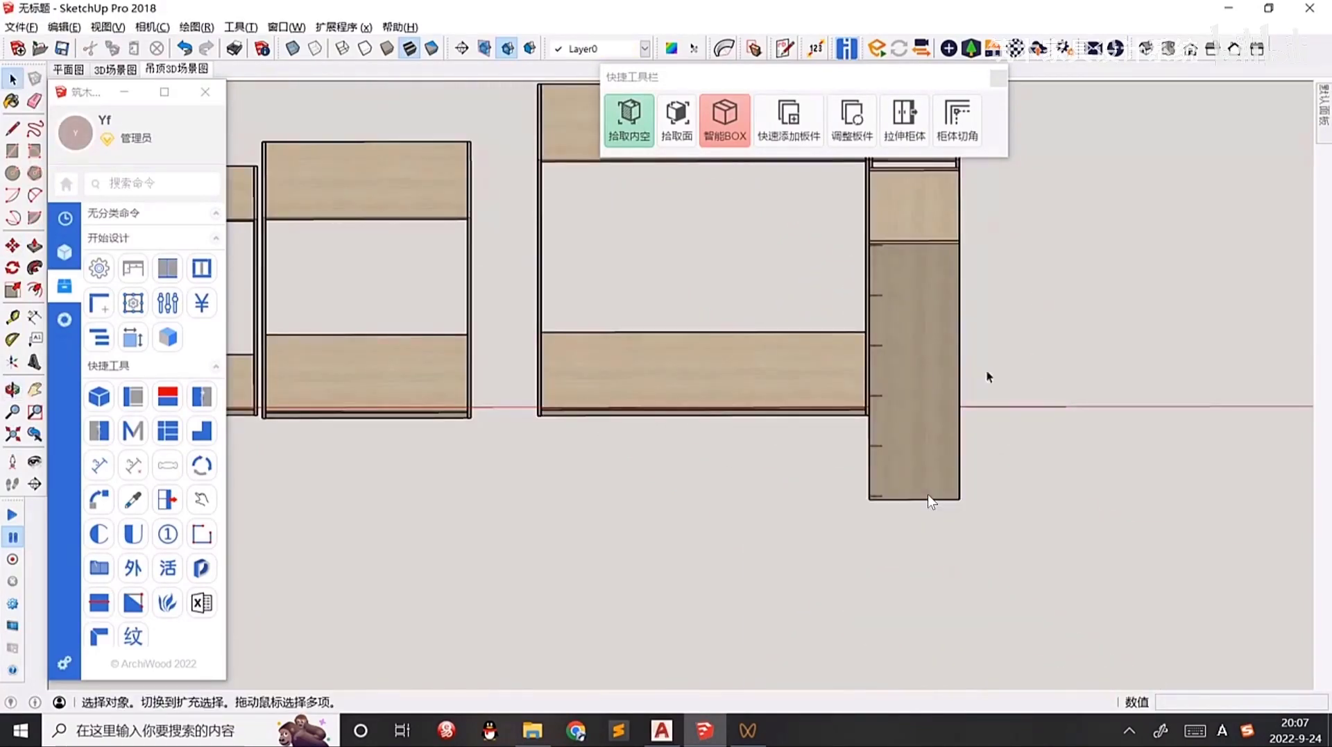
Delete all the trial cabinet boxes beside the elevation and the box covering its left half.
left_click(906, 365)
scroll(844, 406, "down", 2)
scroll(839, 421, "down", 3)
middle_click_drag(926, 479, 1213, 476, "shift")
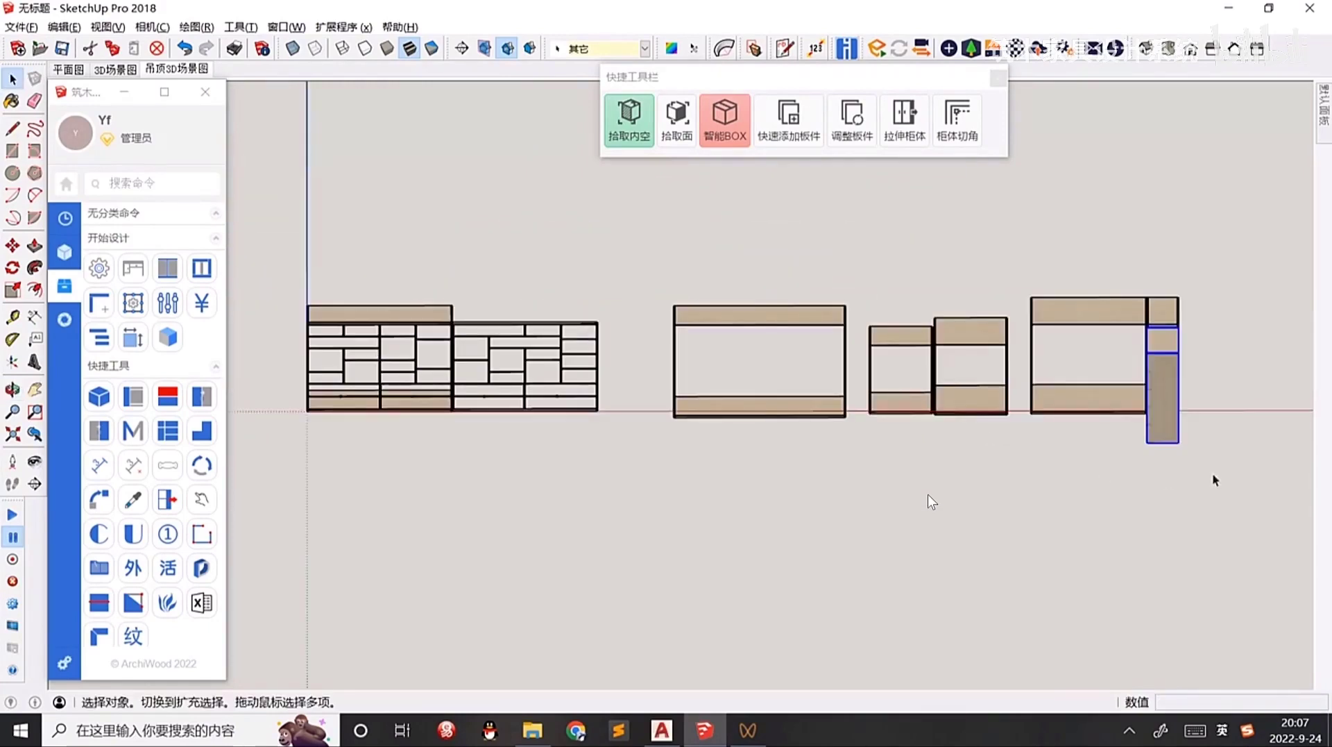
left_click_drag(1213, 476, 739, 235)
key("Delete")
scroll(312, 294, "up", 2)
left_click(413, 309)
key("Delete")
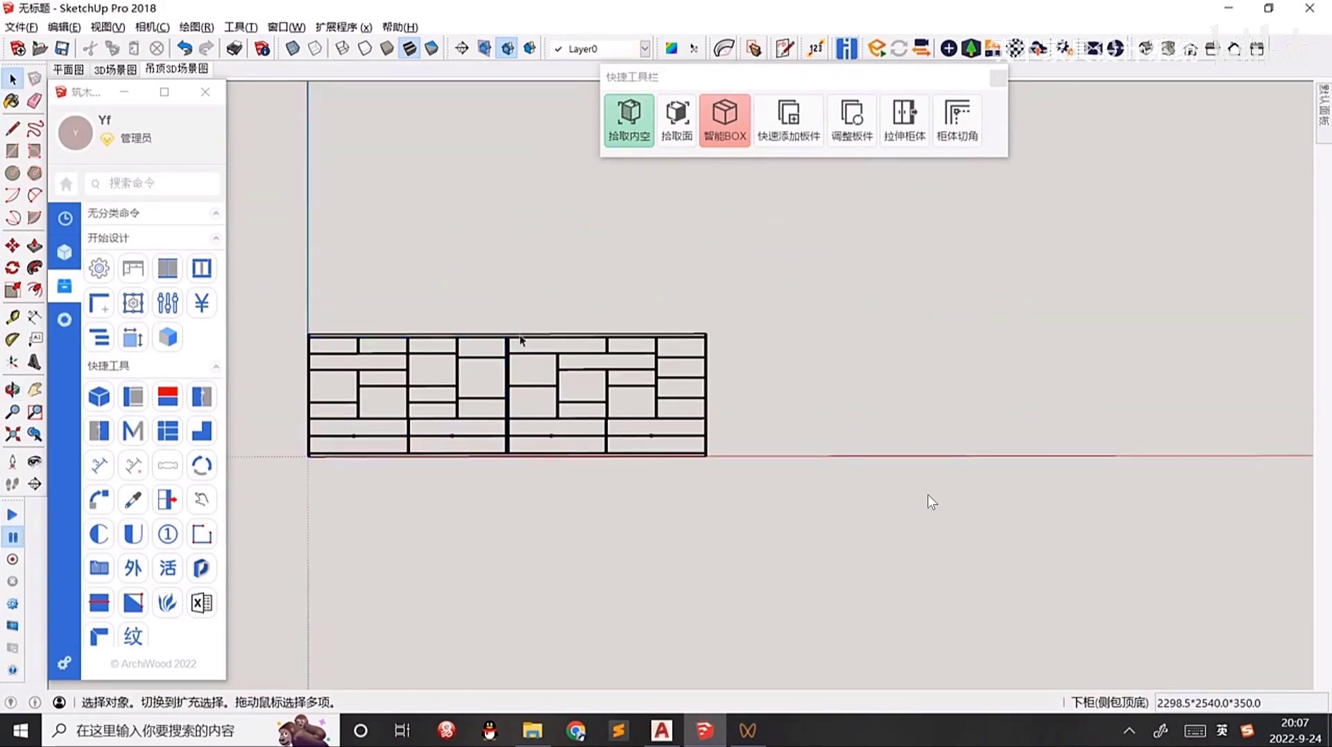
Draw a module 220 cabinet, 350 mm deep, diagonally over the elevation's left half from the origin corner to the upper central divider.
middle_click_drag(520, 339, 493, 385)
key("F3")
middle_click_drag(610, 382, 578, 393, "shift")
scroll(725, 390, "up", 4)
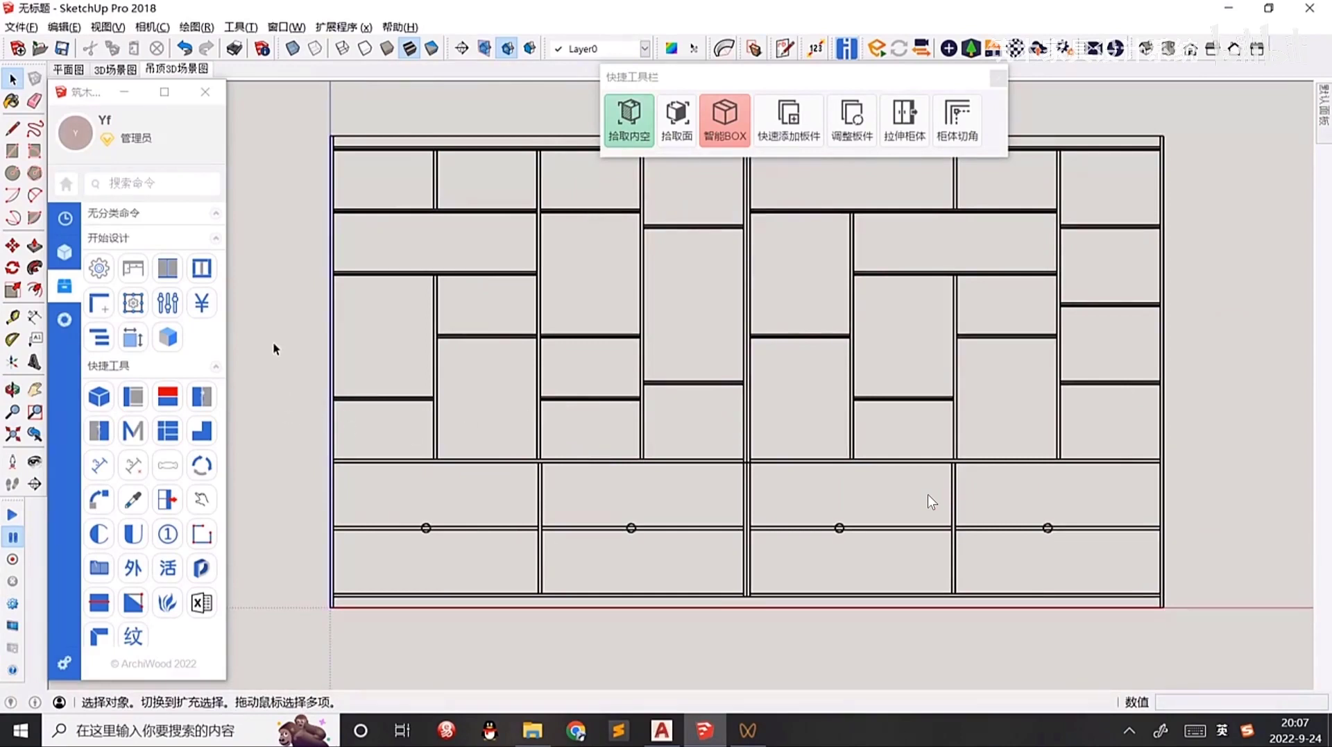
type("q220")
key("Return")
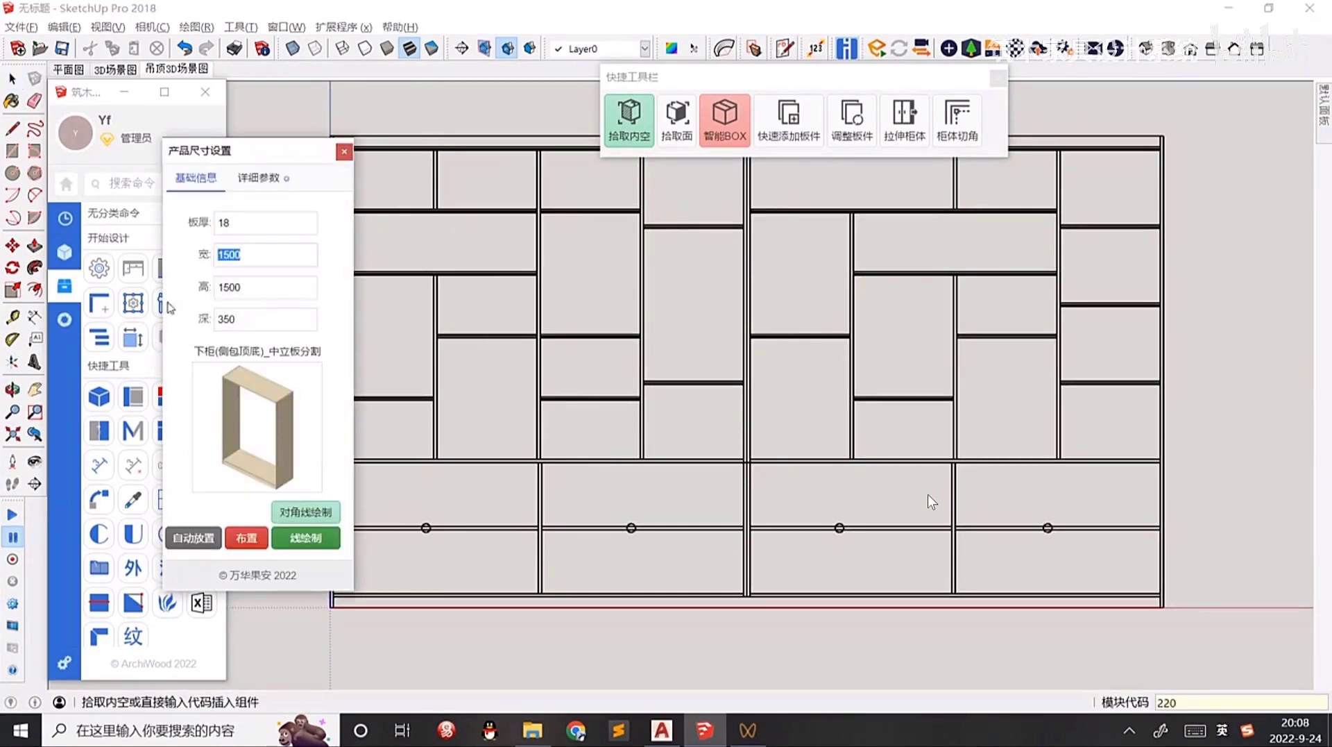
left_click(314, 520)
scroll(330, 600, "up", 4)
left_click(334, 630)
scroll(694, 416, "down", 4)
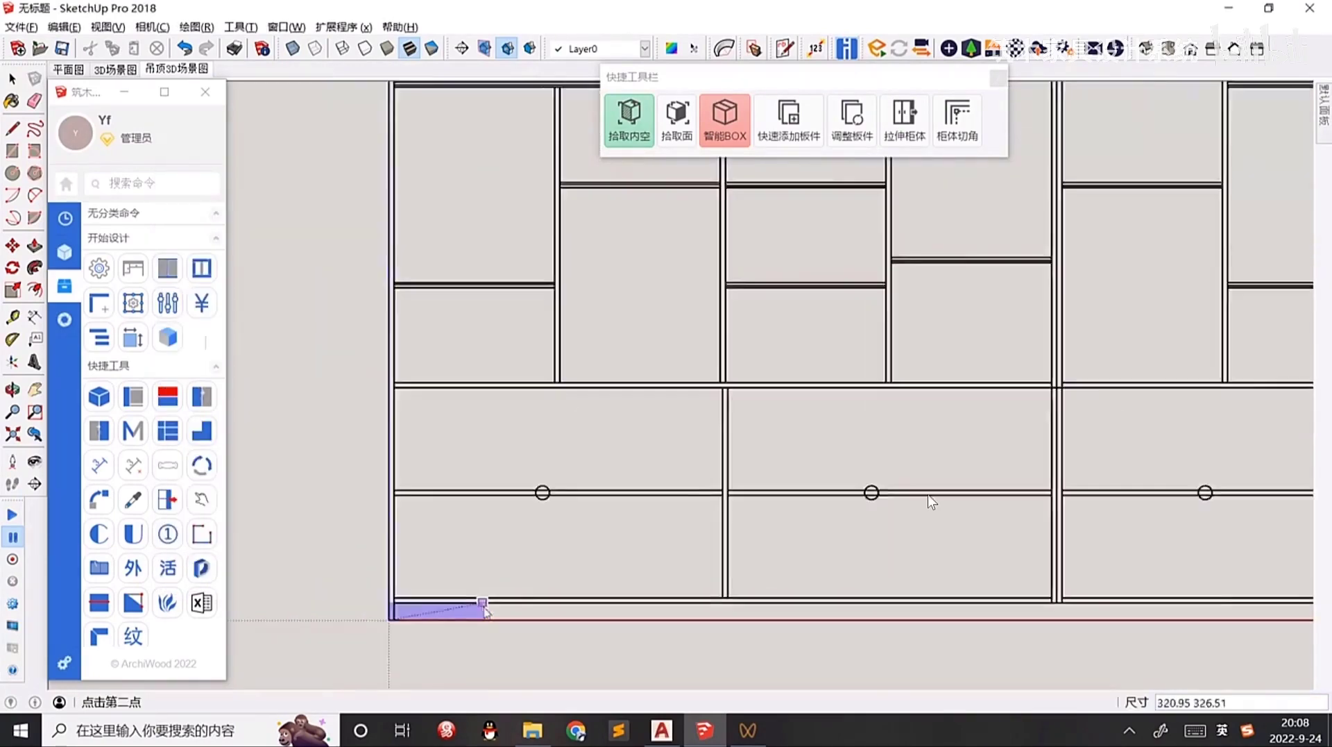
scroll(984, 357, "up", 5)
scroll(983, 354, "up", 2)
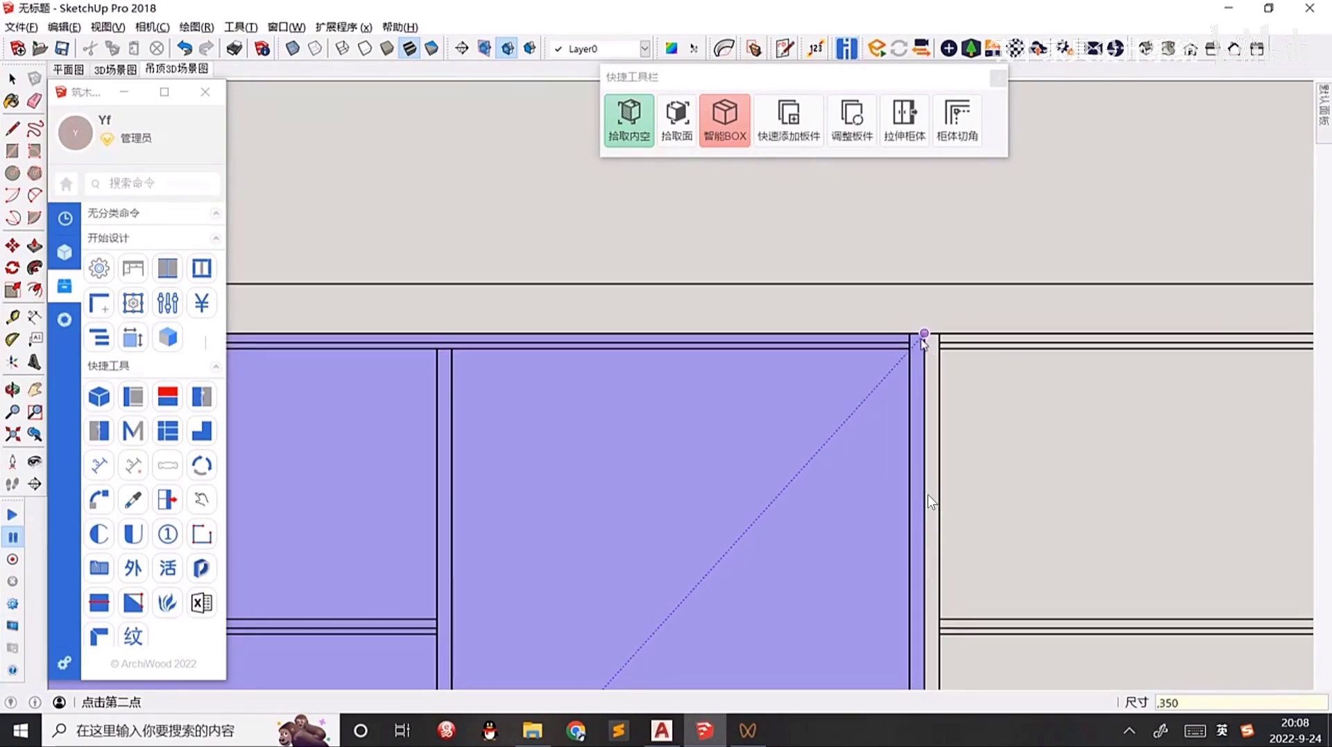
left_click(924, 338)
scroll(672, 440, "down", 5)
middle_click_drag(672, 440, 544, 322)
scroll(658, 442, "down", 2)
key("F3")
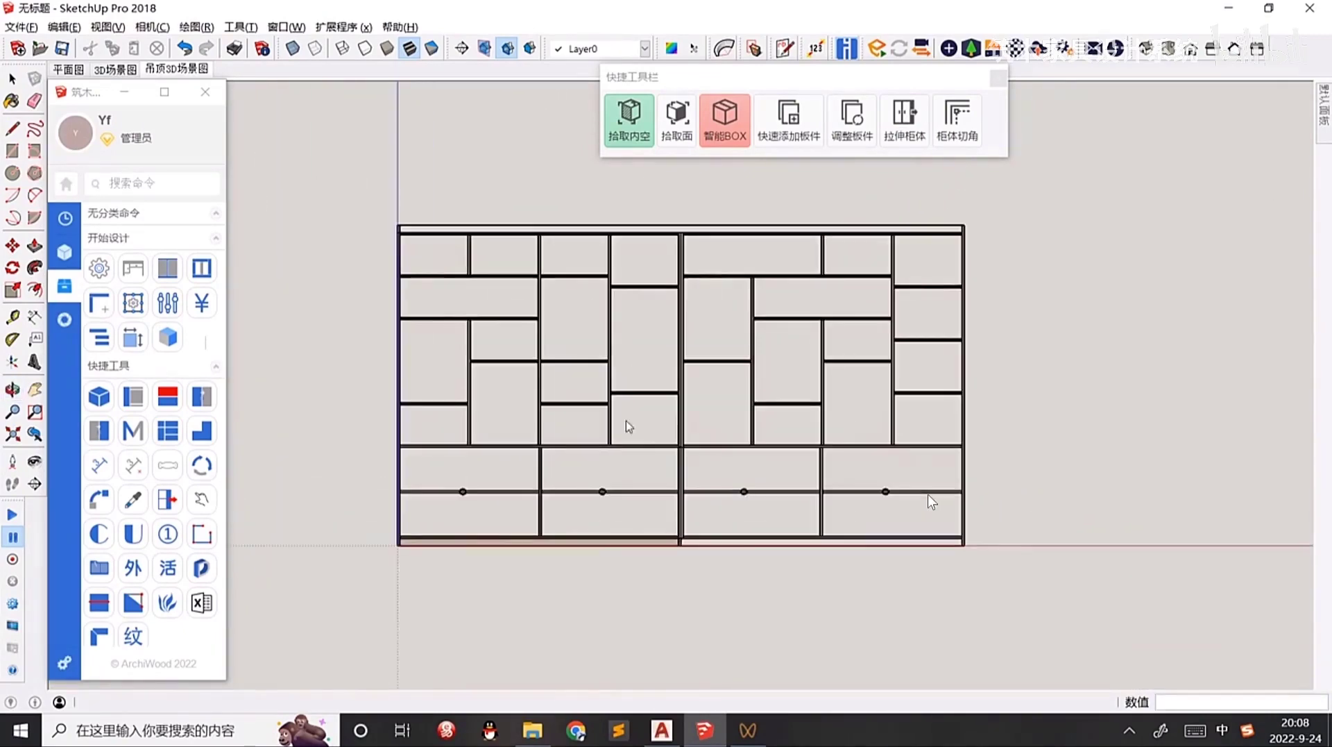
Draw a second cabinet diagonally over the elevation's right half, from the central divider's base to the outer corner just below the top strip.
scroll(721, 553, "up", 3)
scroll(659, 551, "up", 3)
scroll(645, 538, "down", 5)
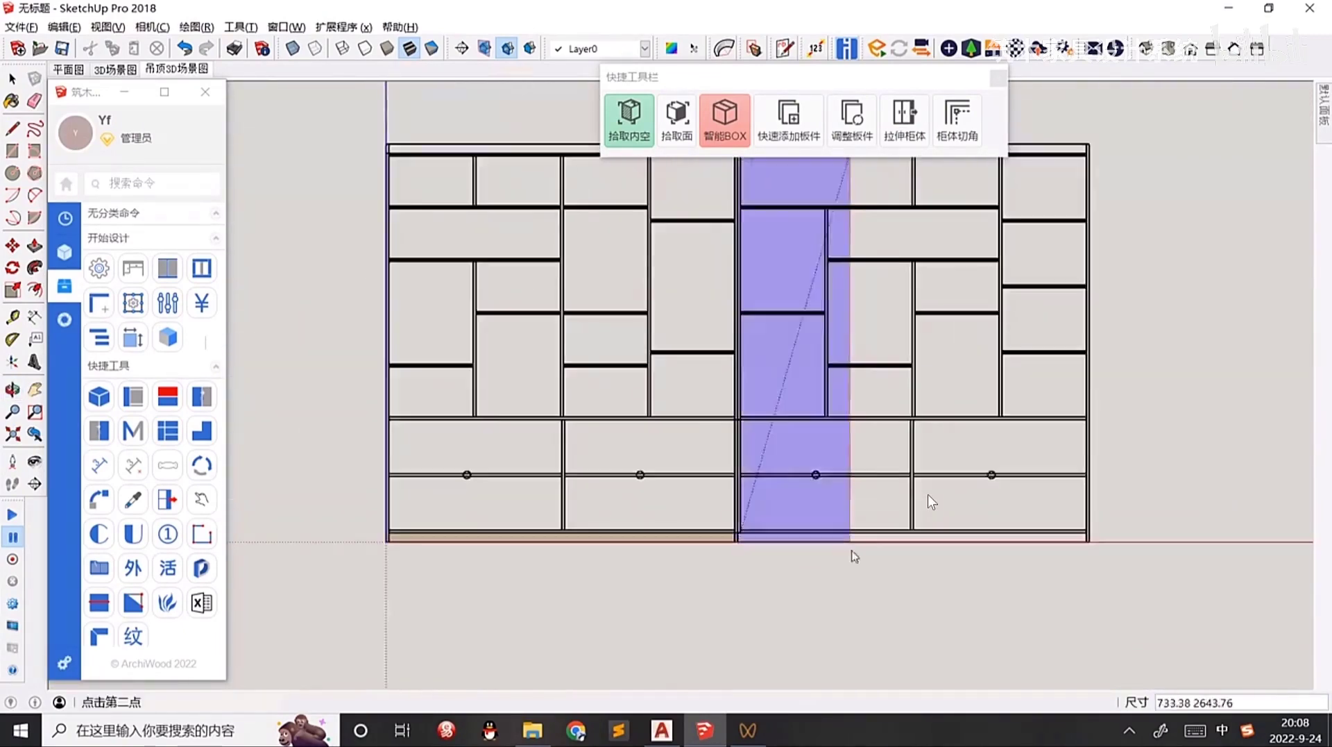
scroll(957, 319, "up", 6)
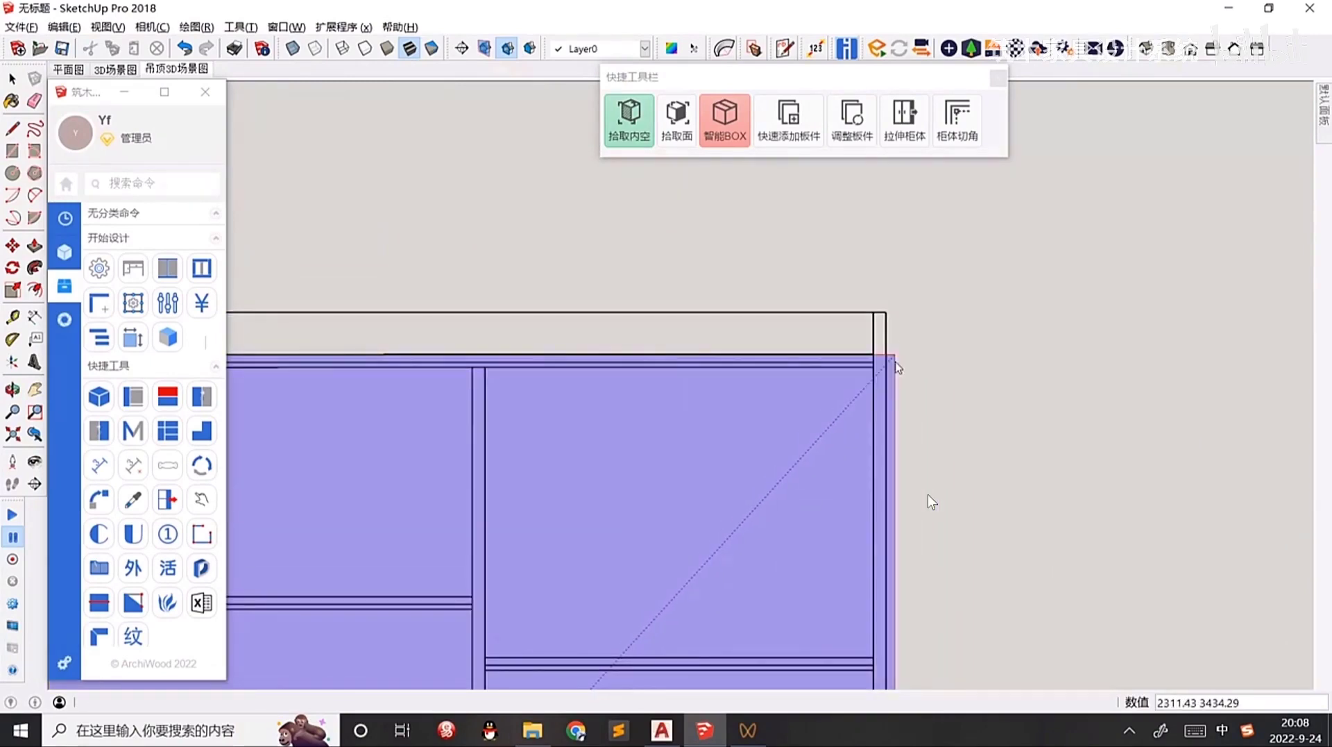
left_click(872, 362)
scroll(869, 364, "down", 7)
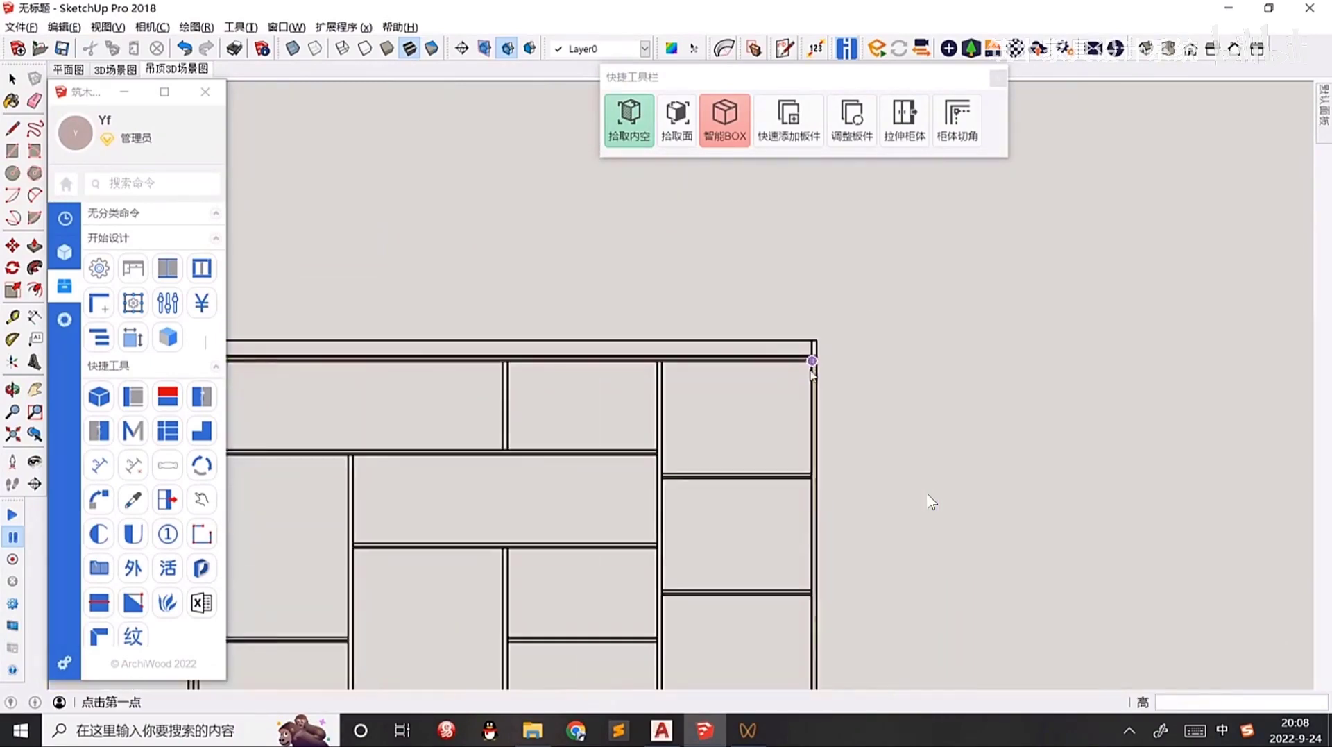
middle_click_drag(610, 453, 649, 583)
key("shift")
key("space")
middle_click_drag(675, 288, 615, 484)
scroll(504, 448, "up", 2)
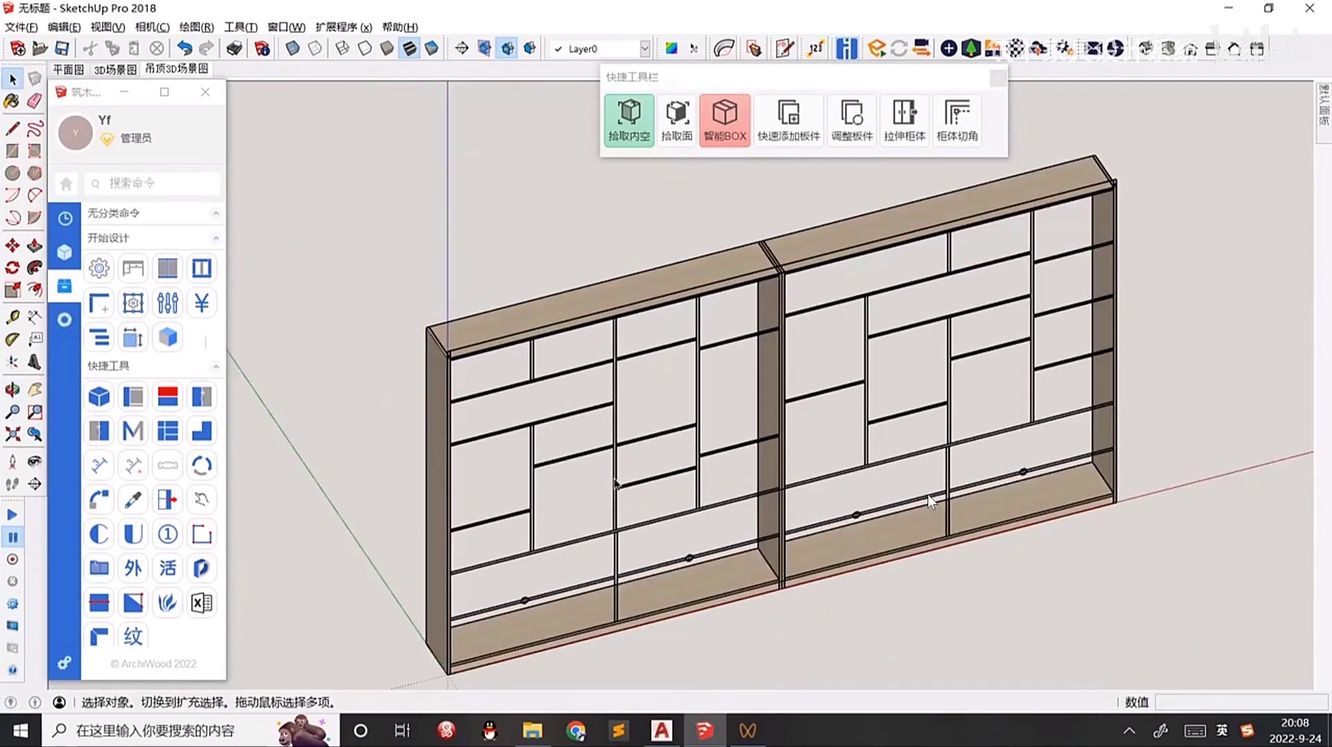
Switch to AutoCAD and examine the base of the side section, including the bottom panel, toe kick and door clearance.
left_click(662, 729)
middle_click_drag(898, 518, 784, 506)
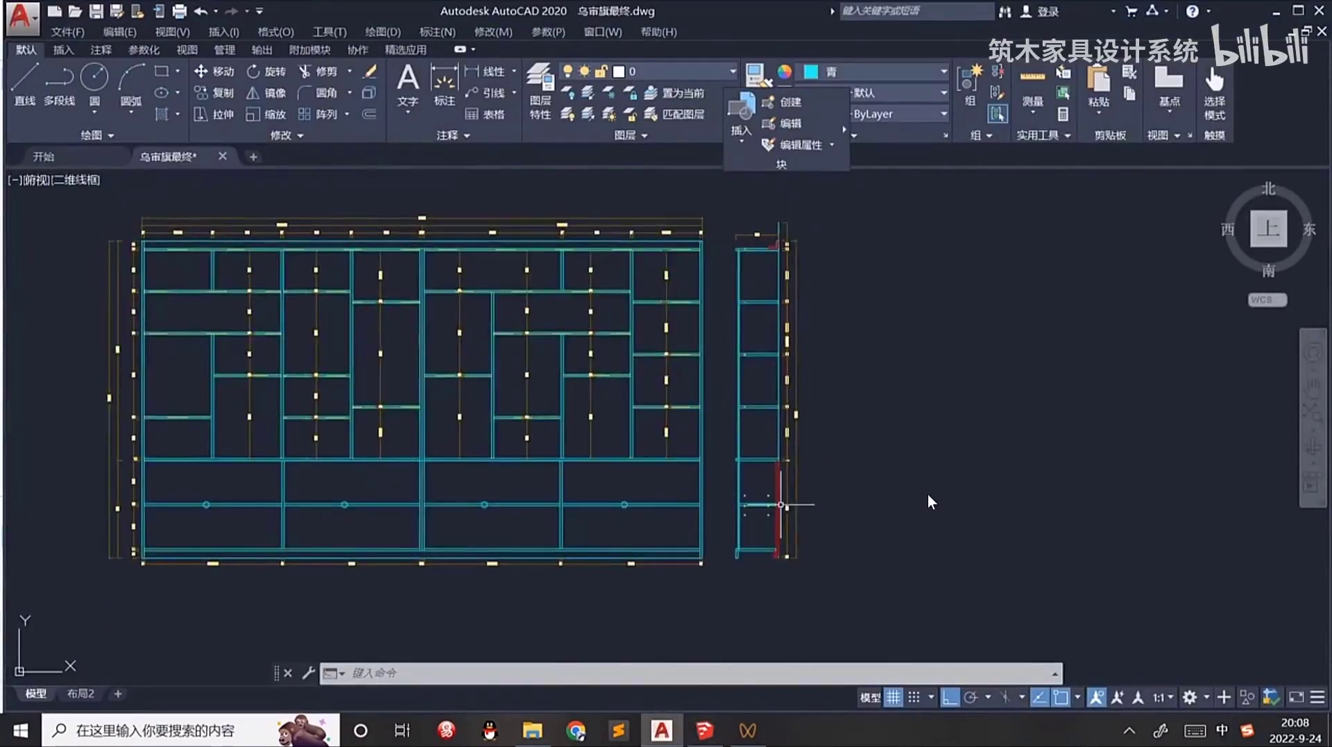
scroll(796, 468, "up", 5)
middle_click_drag(677, 576, 668, 320)
mouse_move(660, 653)
middle_mouse_down()
mouse_move(675, 366)
mouse_move(692, 497)
mouse_move(668, 565)
middle_mouse_up()
scroll(653, 594, "up", 4)
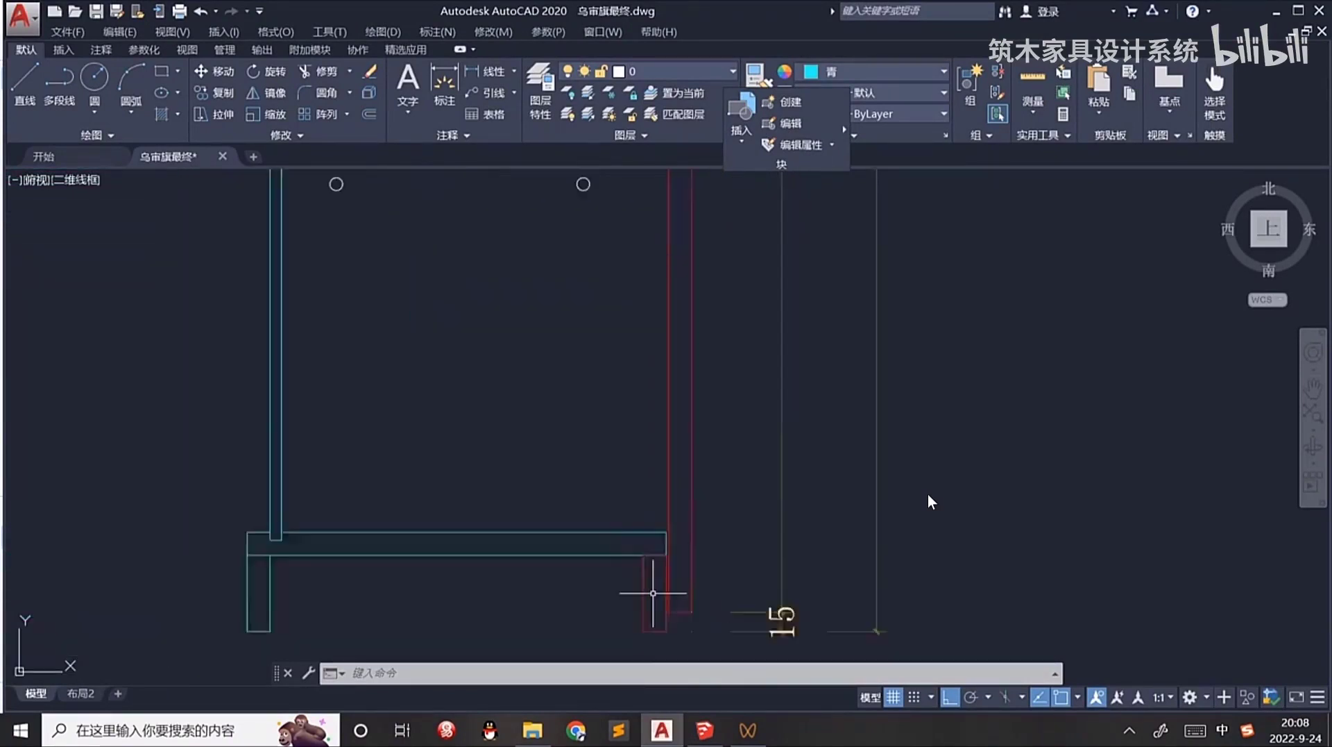
scroll(931, 501, "down", 5)
Switch back to SketchUp, open the left cabinet in isolation, and examine its bottom panel, toe kick and supports from above and below.
left_click(704, 729)
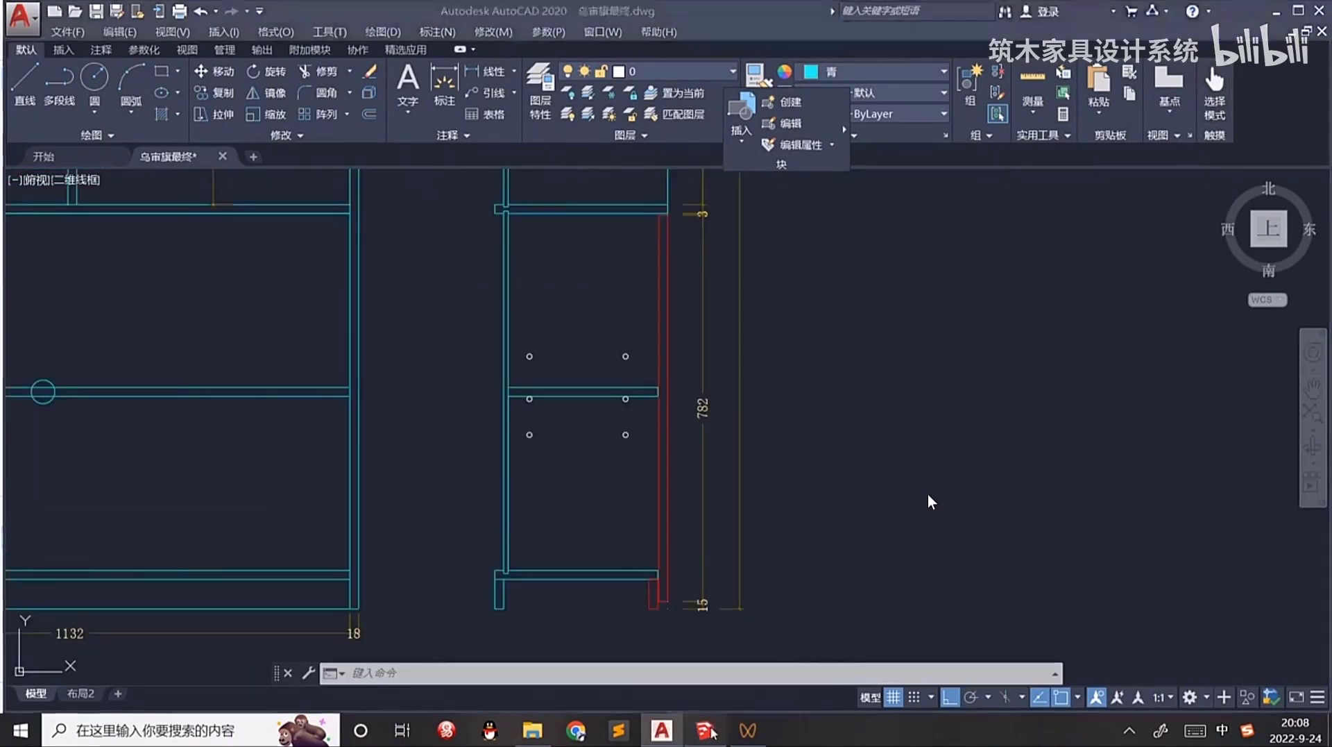
scroll(645, 426, "down", 4)
middle_click_drag(646, 426, 691, 394)
scroll(545, 572, "up", 6)
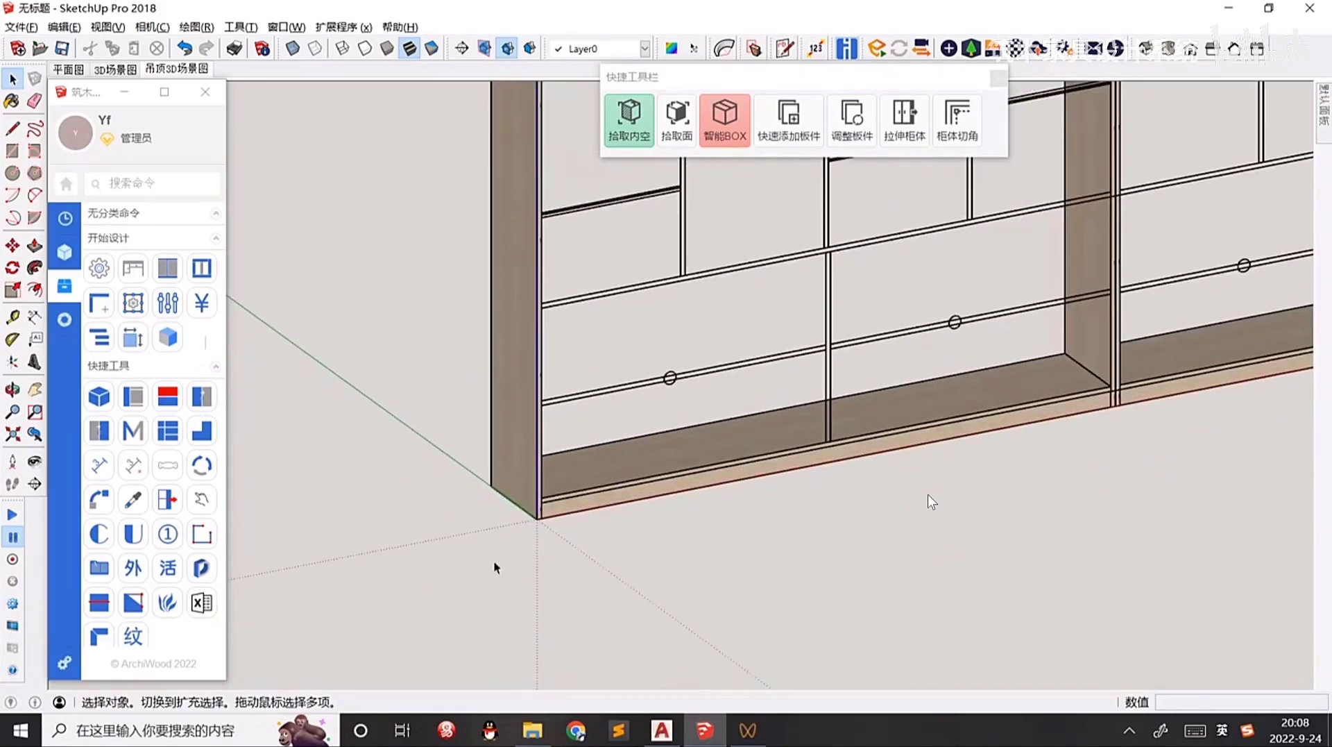
double_click(527, 486)
middle_click_drag(617, 522, 635, 434)
scroll(743, 426, "up", 2)
left_click(744, 427)
middle_click_drag(748, 467, 798, 388)
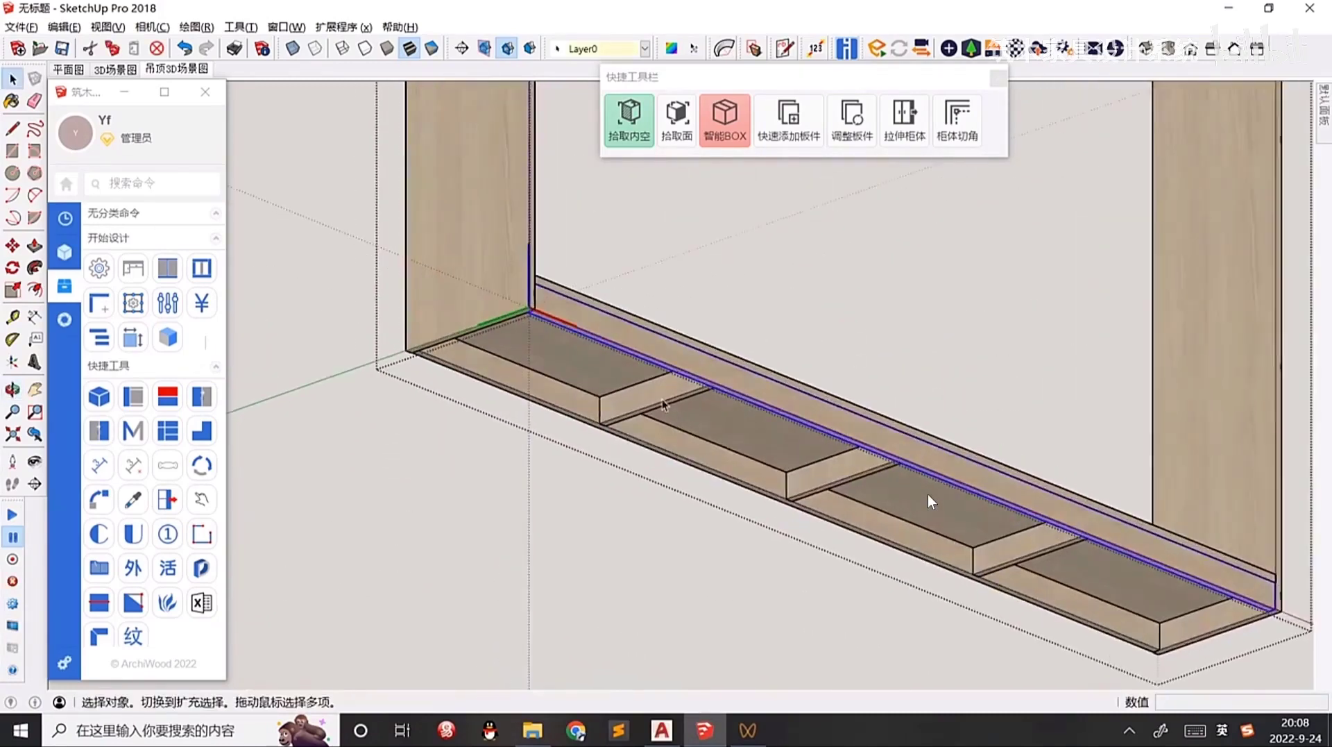
middle_click_drag(663, 404, 735, 432)
scroll(655, 381, "up", 1)
middle_click_drag(654, 381, 687, 451)
left_click(663, 276)
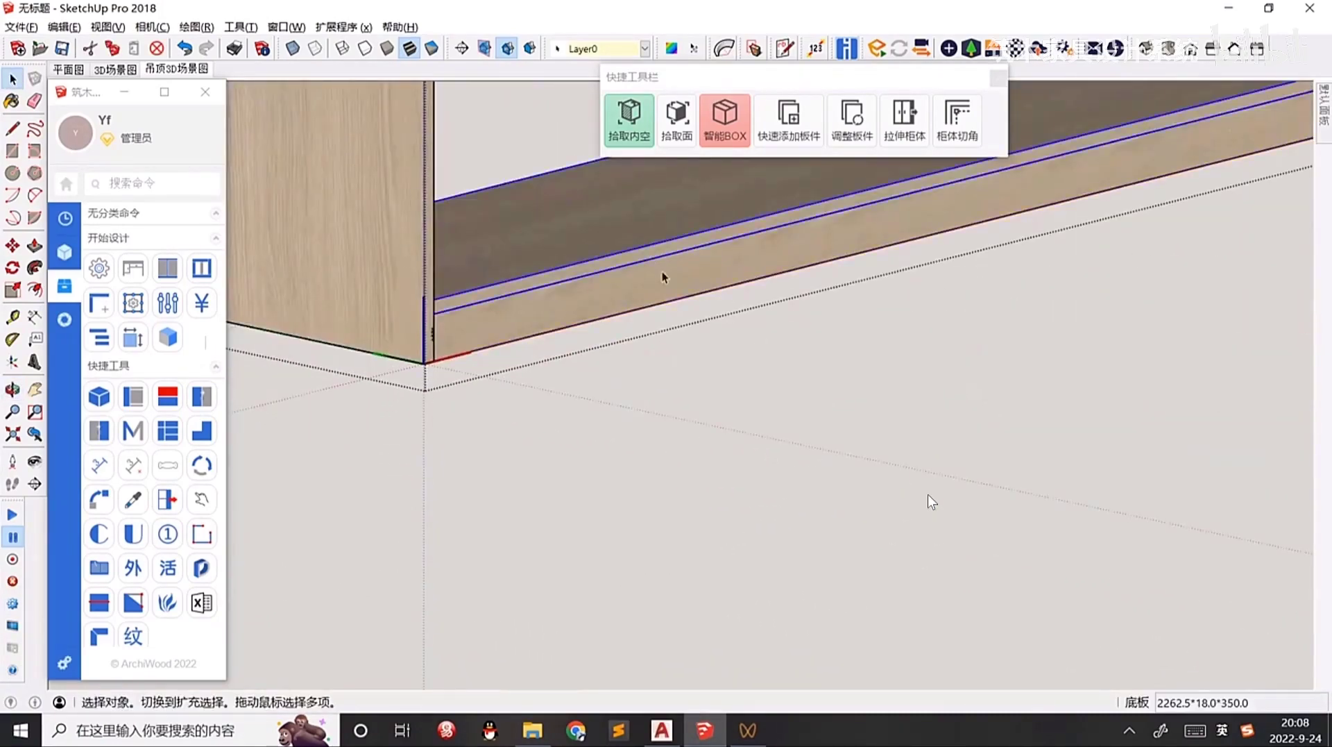
mouse_move(647, 306)
middle_mouse_down()
mouse_move(640, 456)
mouse_move(672, 539)
middle_mouse_up()
scroll(584, 427, "up", 3)
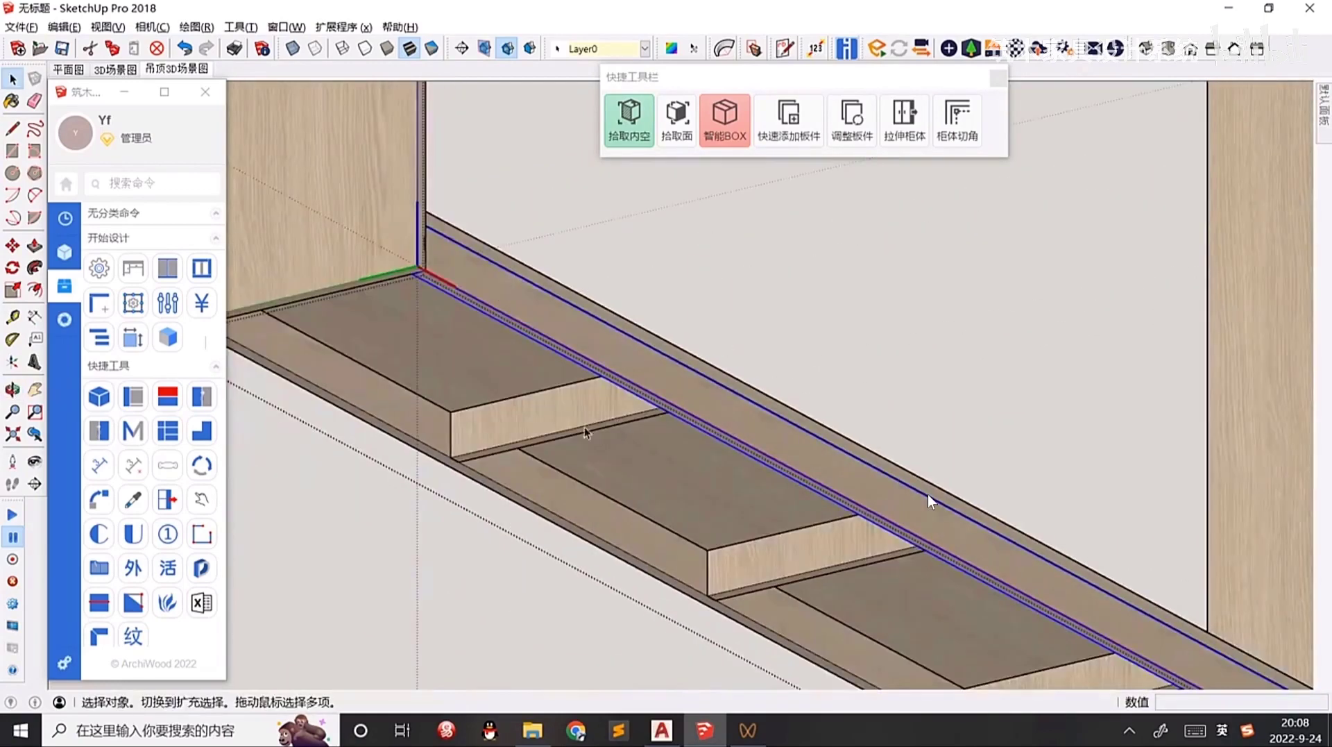
scroll(701, 444, "down", 2)
scroll(758, 440, "down", 4)
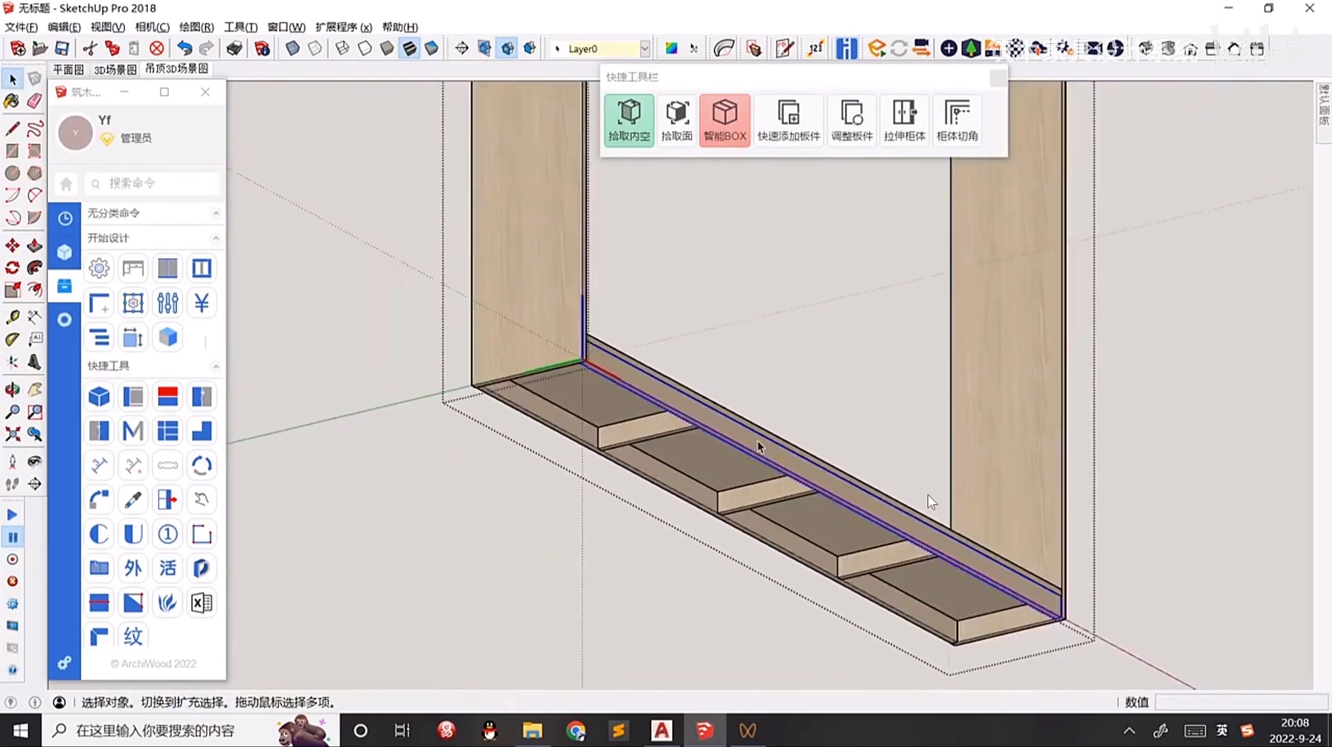
middle_click_drag(758, 440, 668, 394)
scroll(591, 548, "down", 2)
key("Escape")
Select the left cabinet's base parts in isolation and recess its front toe kick by 20 mm with the linked panel push/pull.
scroll(494, 558, "up", 4)
double_click(497, 554)
scroll(592, 520, "down", 2)
middle_click_drag(593, 520, 647, 611)
middle_click_drag(898, 487, 803, 412)
left_click_drag(927, 524, 744, 368)
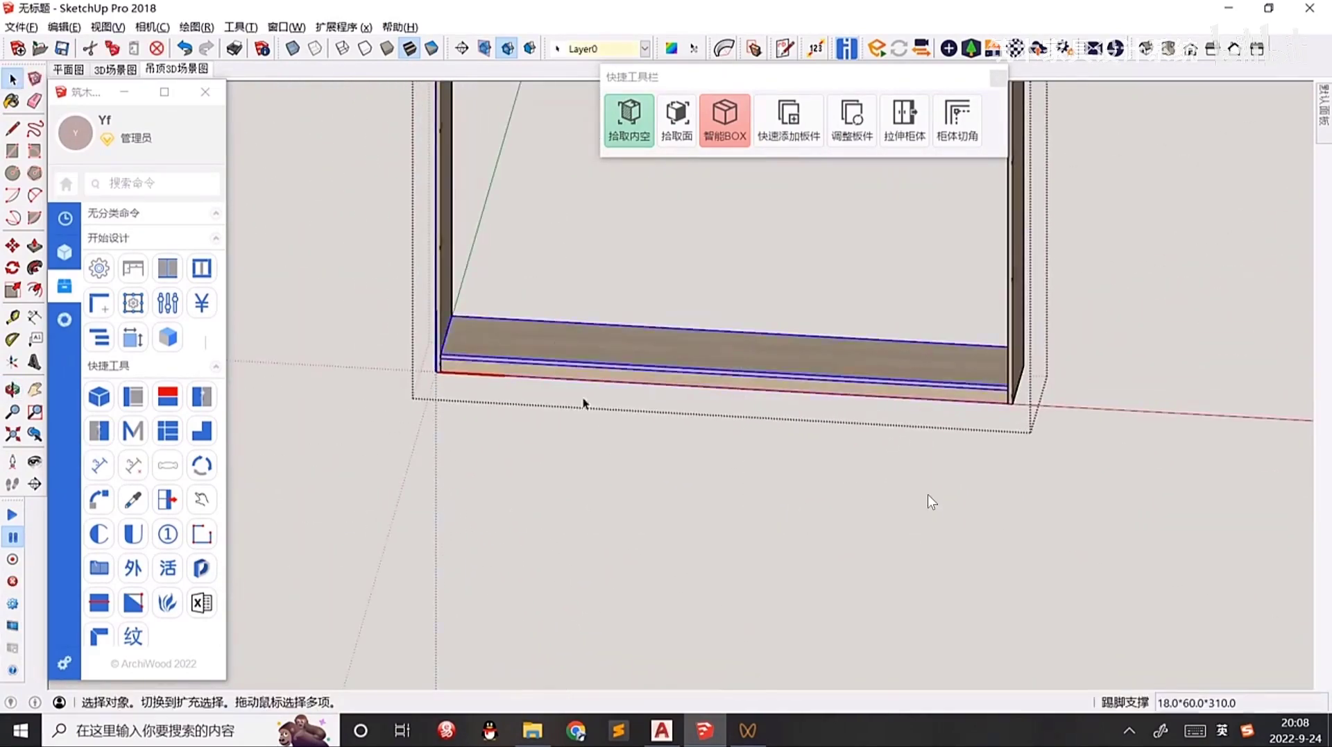
middle_click_drag(744, 369, 672, 340)
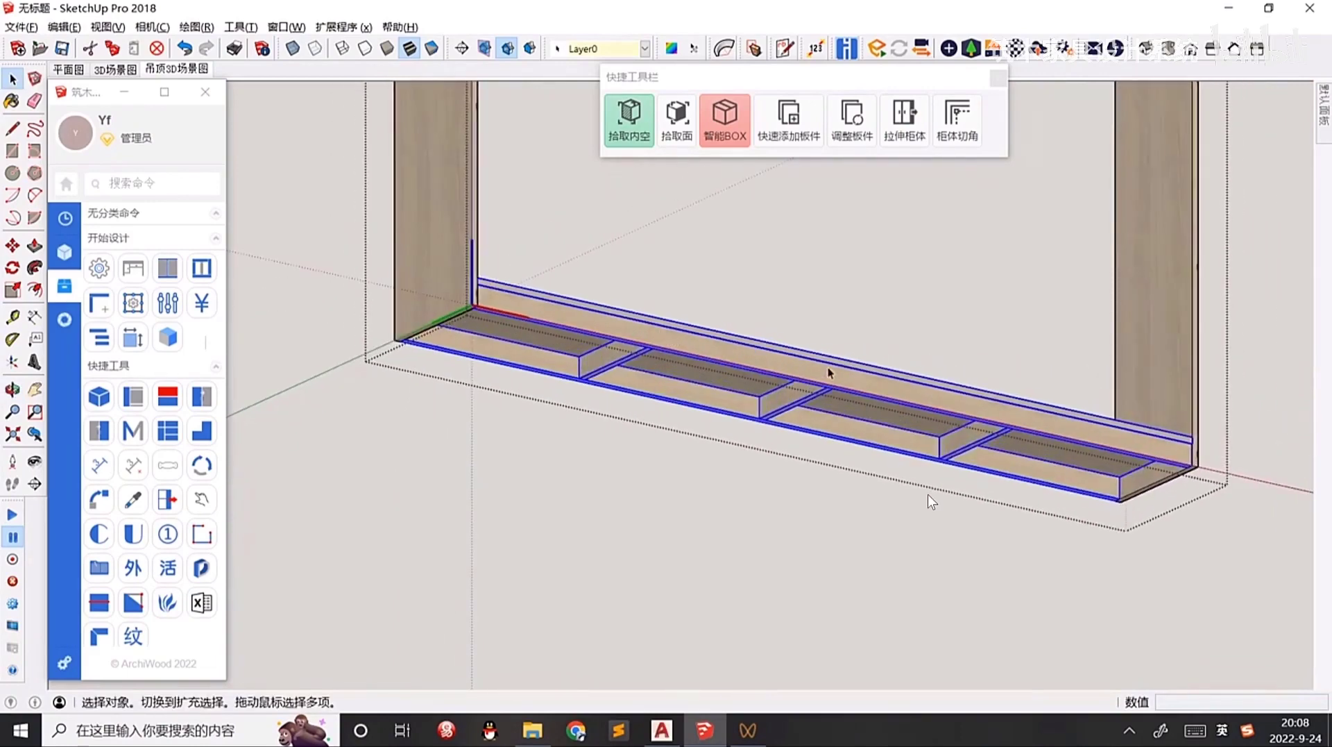
middle_click_drag(798, 370, 770, 236)
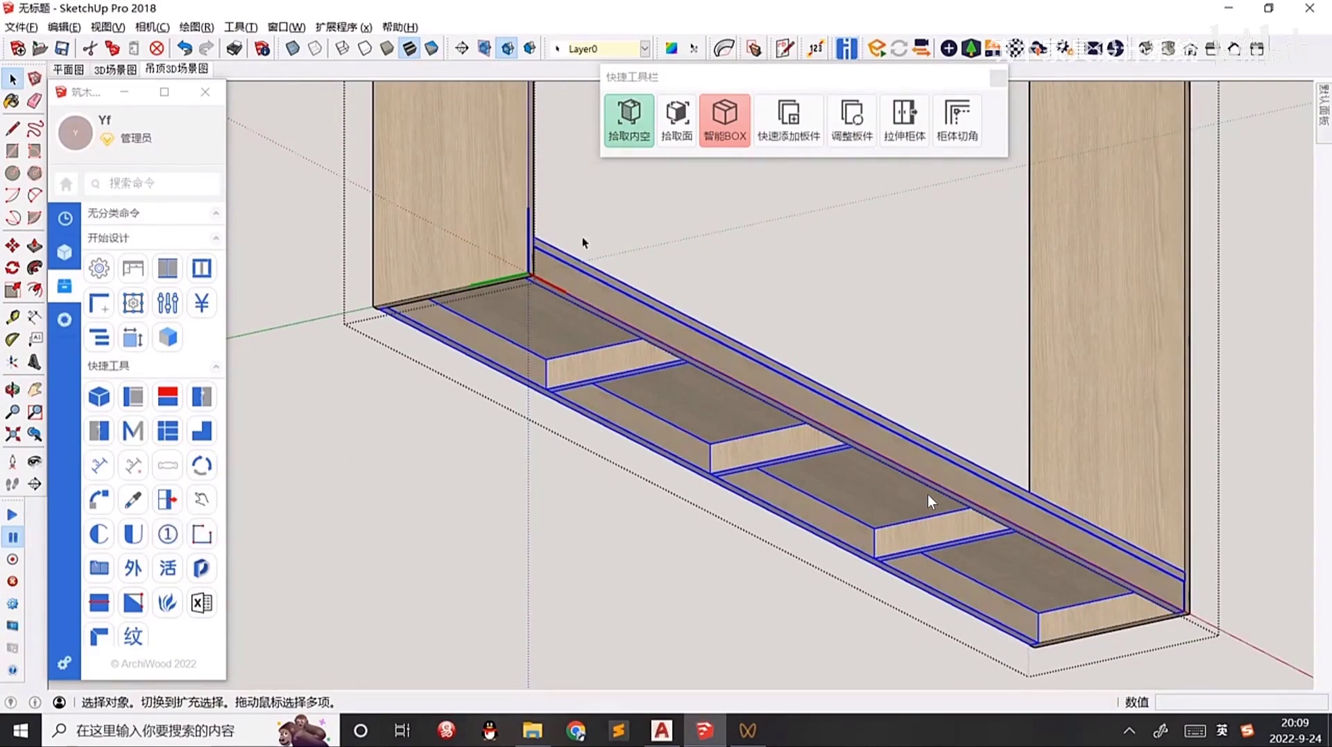
left_click(169, 501)
scroll(746, 378, "up", 2)
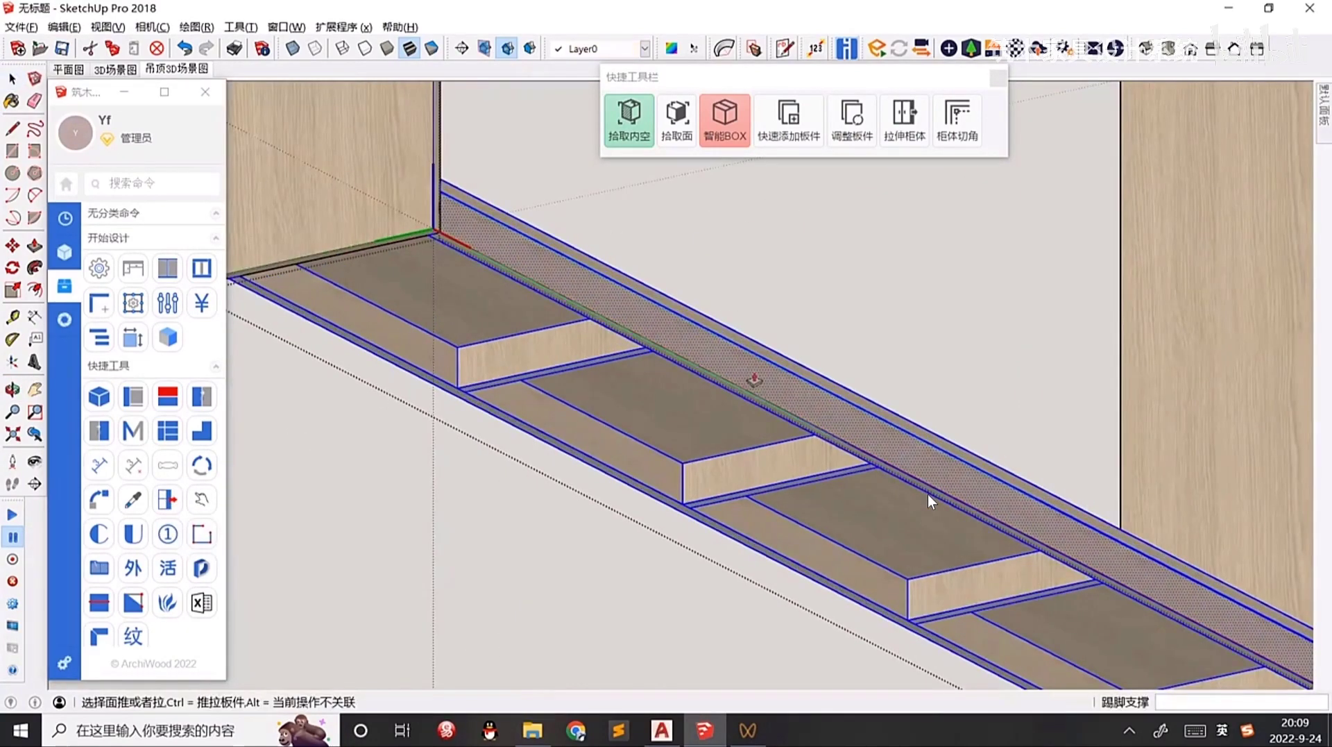
key("Return")
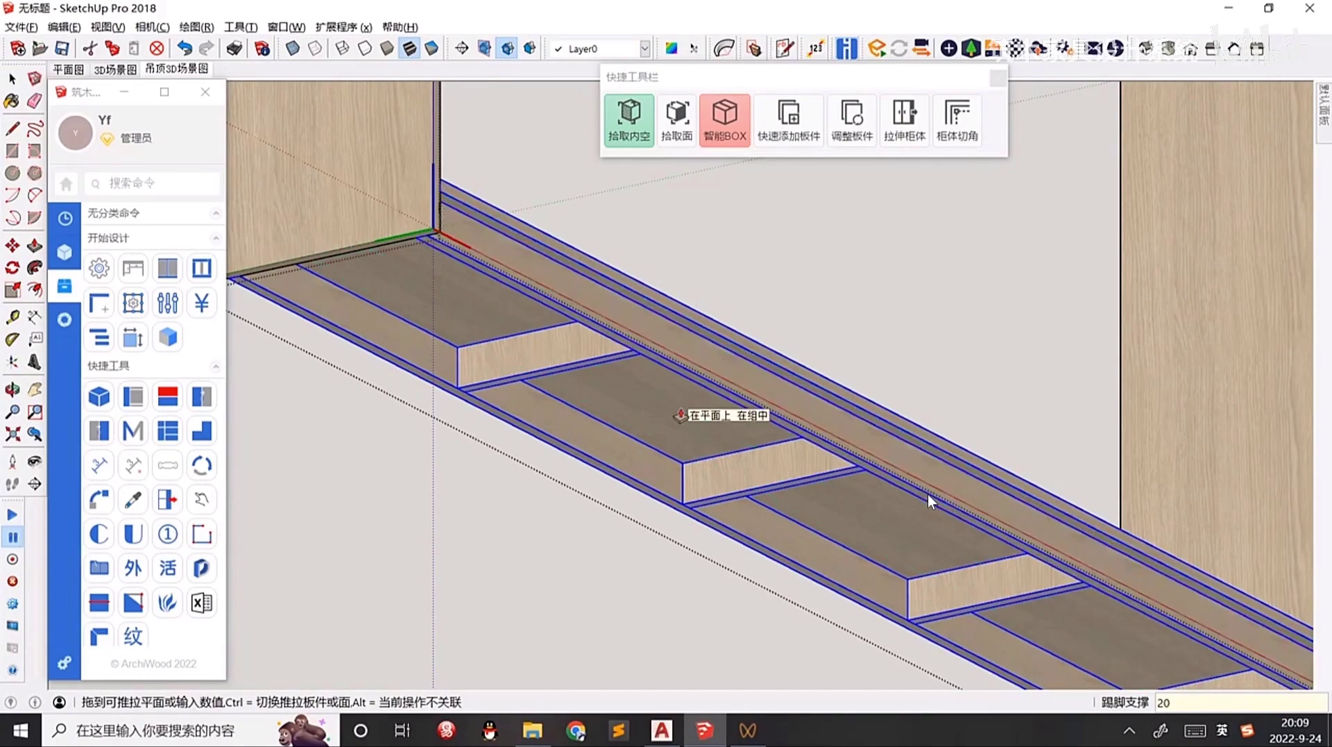
scroll(680, 415, "down", 2)
middle_click_drag(678, 402, 840, 342)
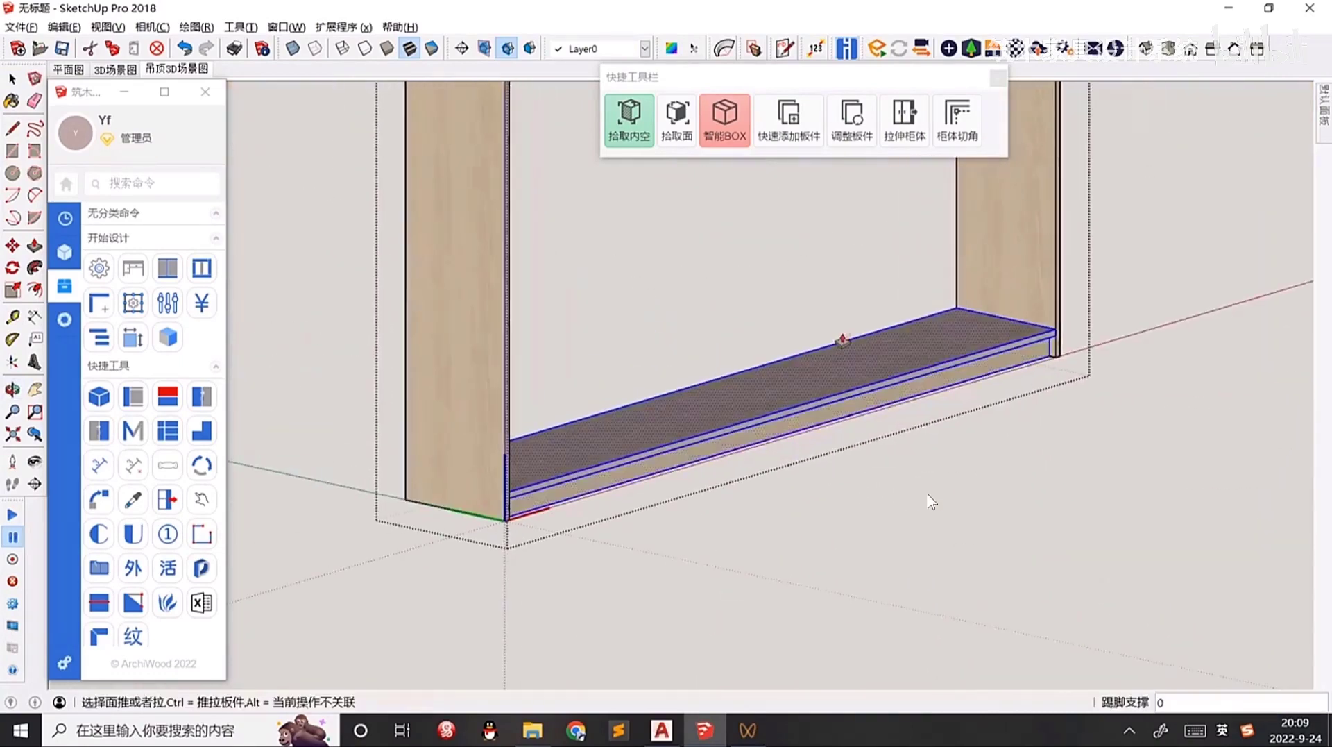
Set the front edge of the left cabinet's bottom panel back with the panel adjustment tool, using an offset of -20.
scroll(836, 338, "up", 1)
key("space")
left_click(782, 390)
middle_click_drag(782, 390, 697, 441)
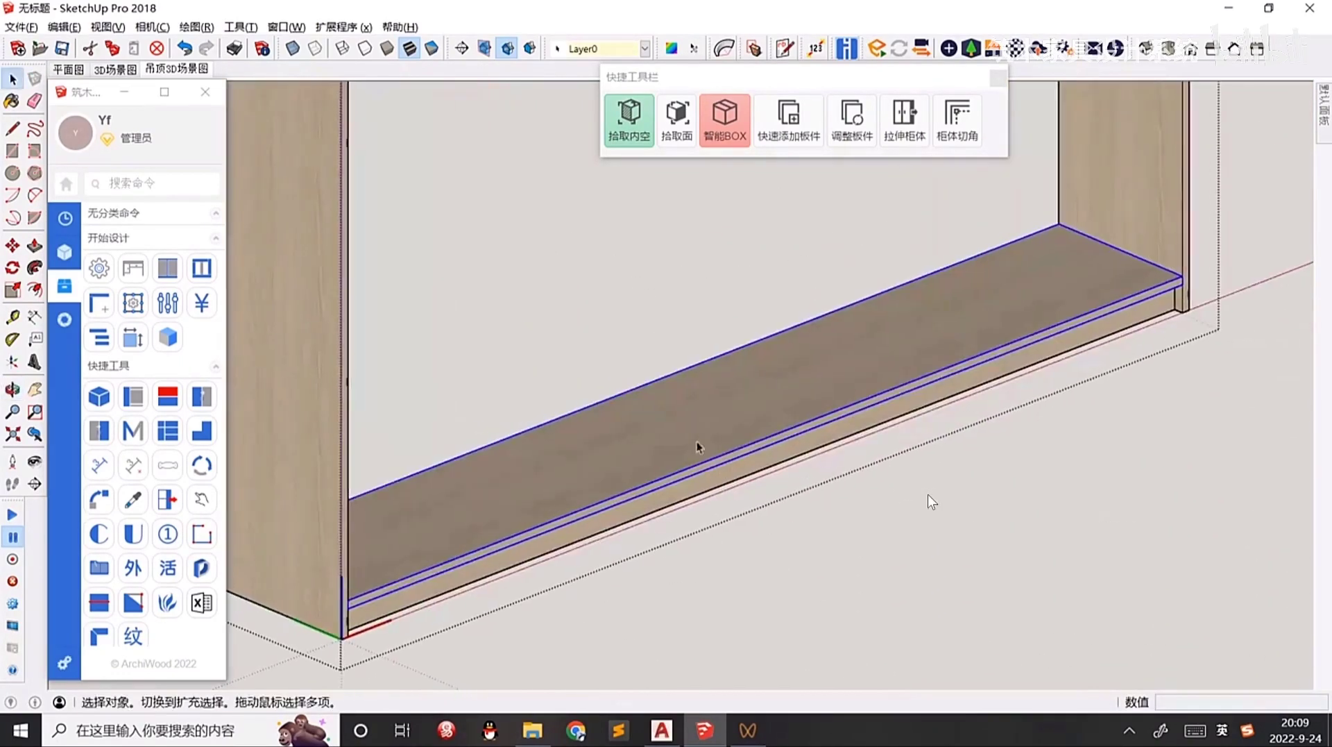
left_click(869, 127)
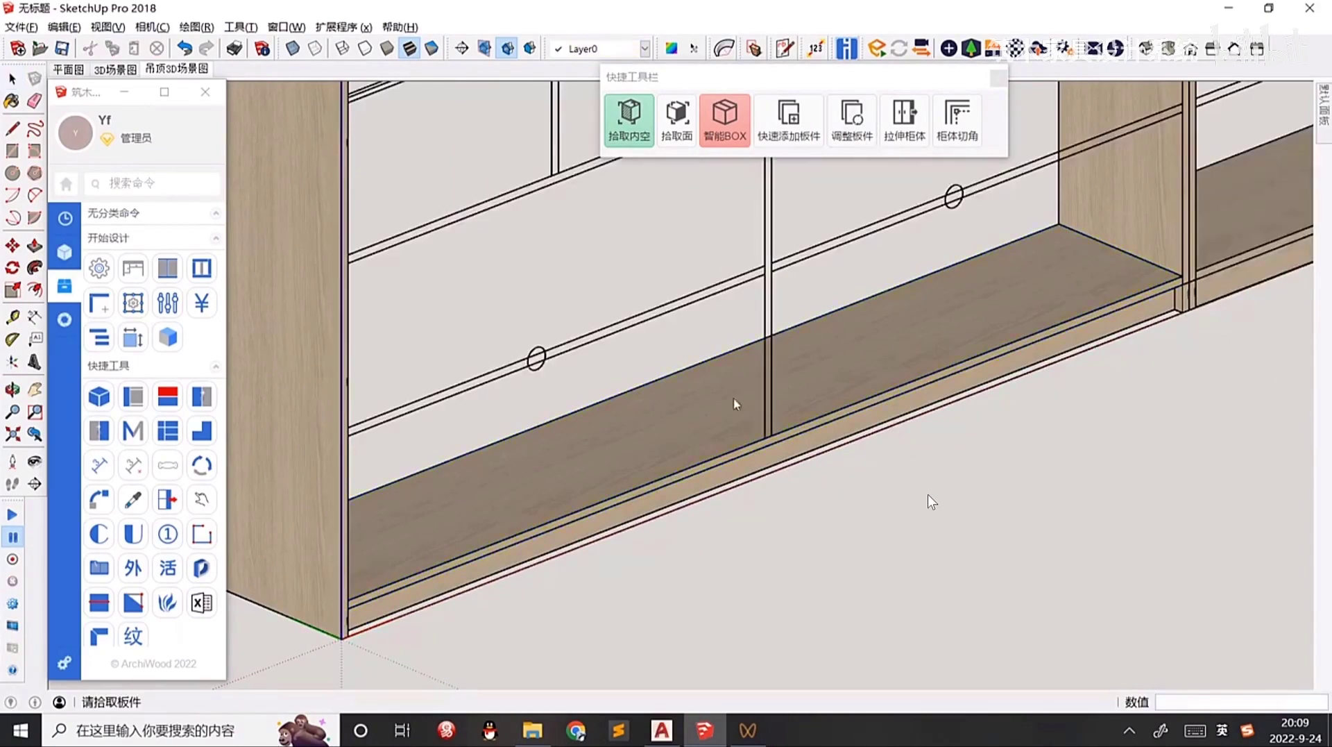
left_click(794, 458)
type("-20")
key("Return")
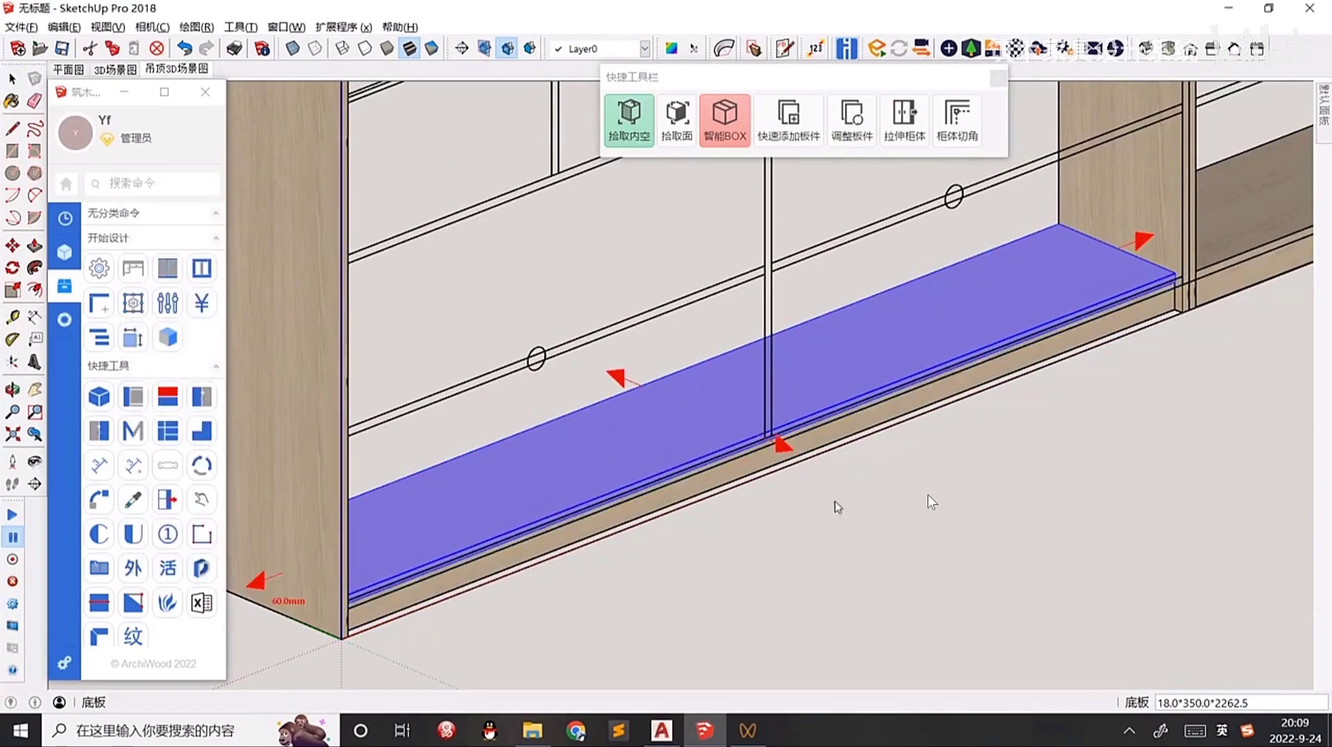
middle_click_drag(842, 556, 734, 382)
scroll(734, 382, "down", 2)
middle_click_drag(1045, 381, 946, 306)
double_click(784, 467)
left_click_drag(728, 299, 727, 295)
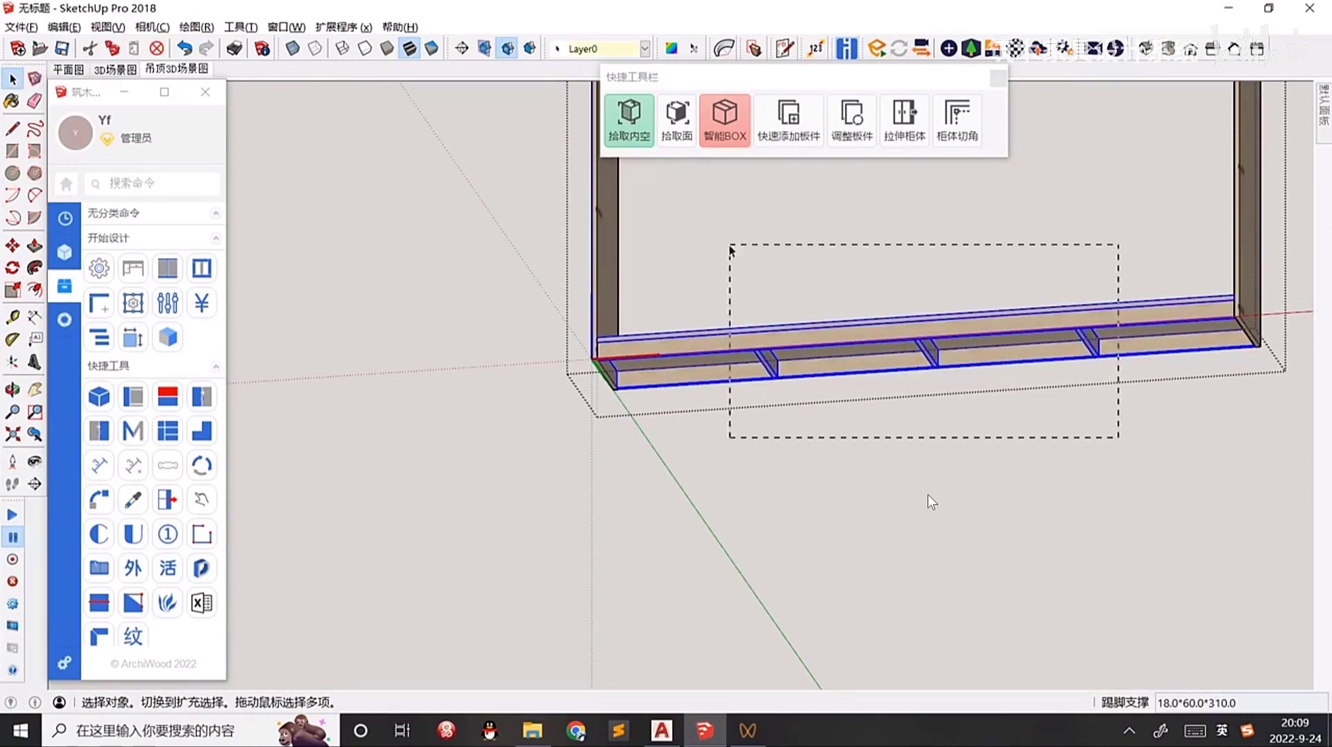
left_click_drag(730, 247, 731, 246)
middle_click_drag(1045, 292, 919, 461)
key("Escape")
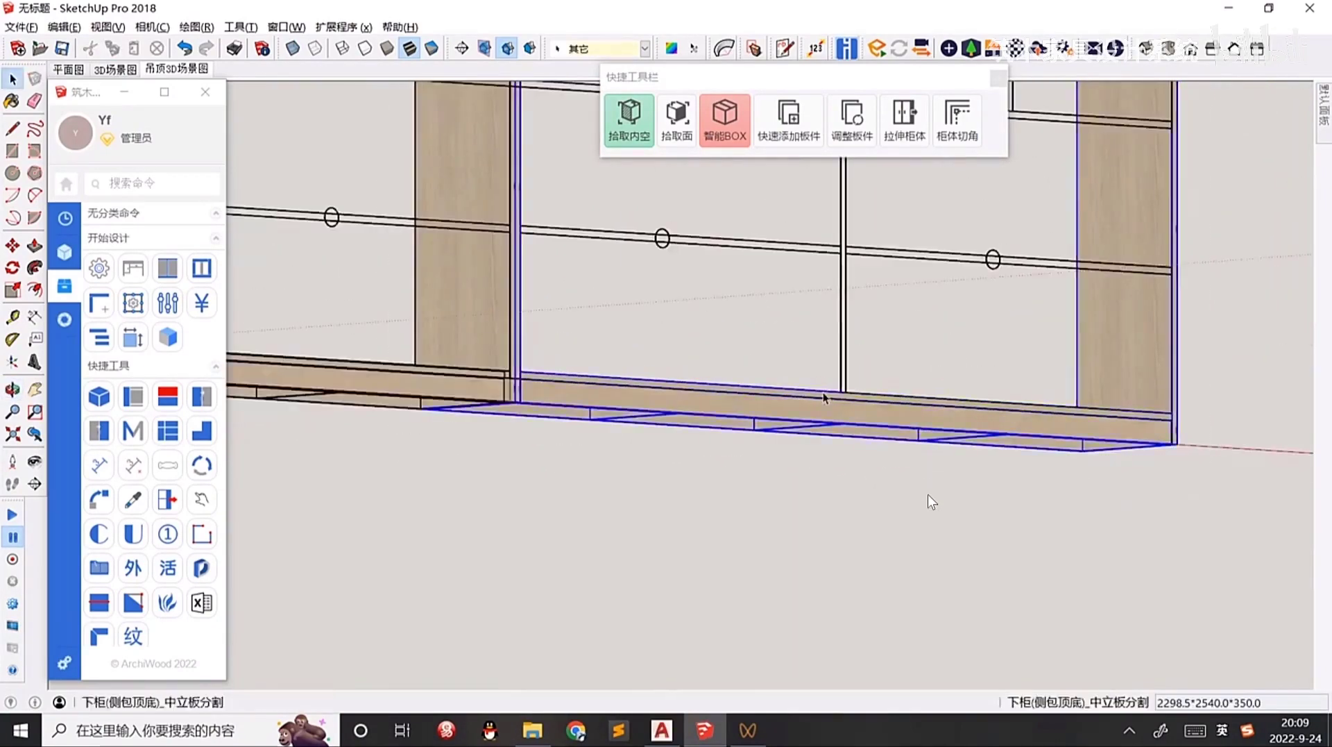
Open the right cabinet for editing, select its base parts, and recess the front toe kick by 20 mm with the linked push/pull.
middle_click_drag(823, 392, 915, 569)
double_click(689, 440)
middle_click_drag(688, 440, 805, 298)
left_click_drag(1064, 524, 881, 390)
middle_click_drag(530, 255, 517, 406)
left_click(176, 515)
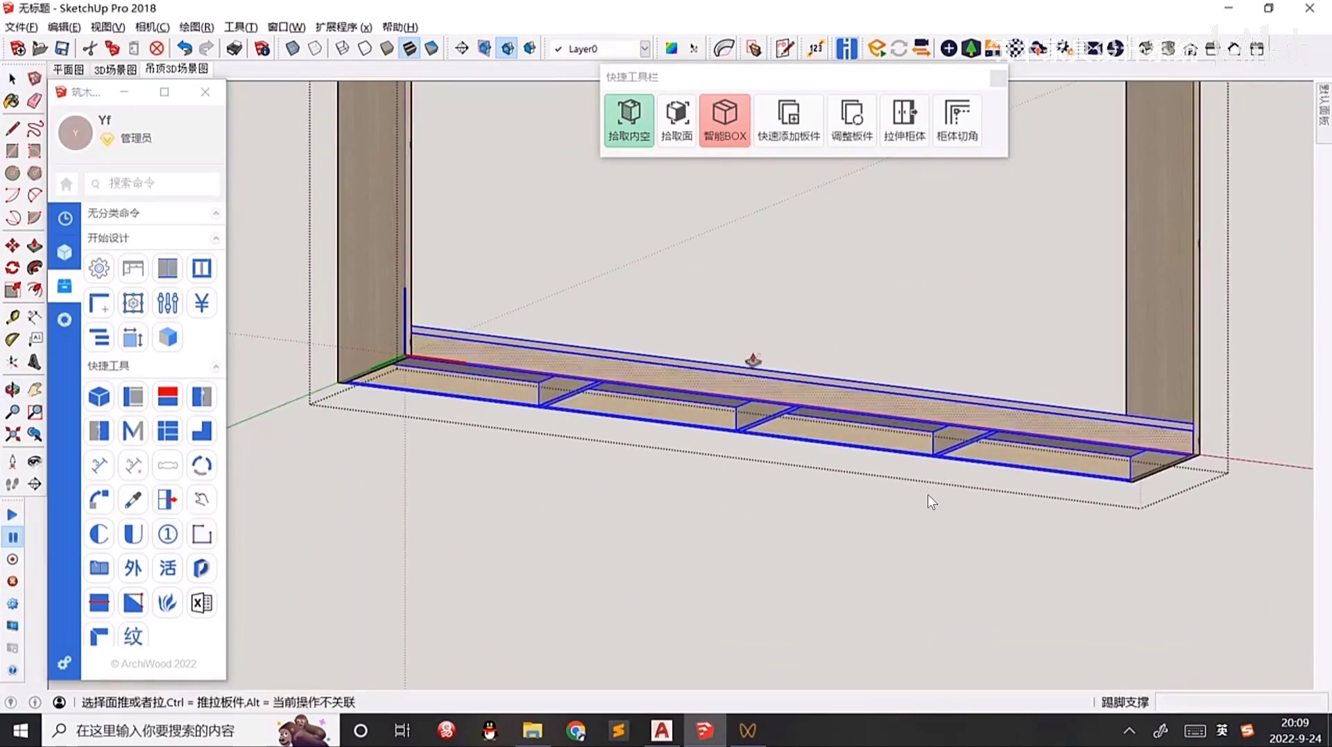
scroll(752, 357, "up", 3)
left_click(663, 432)
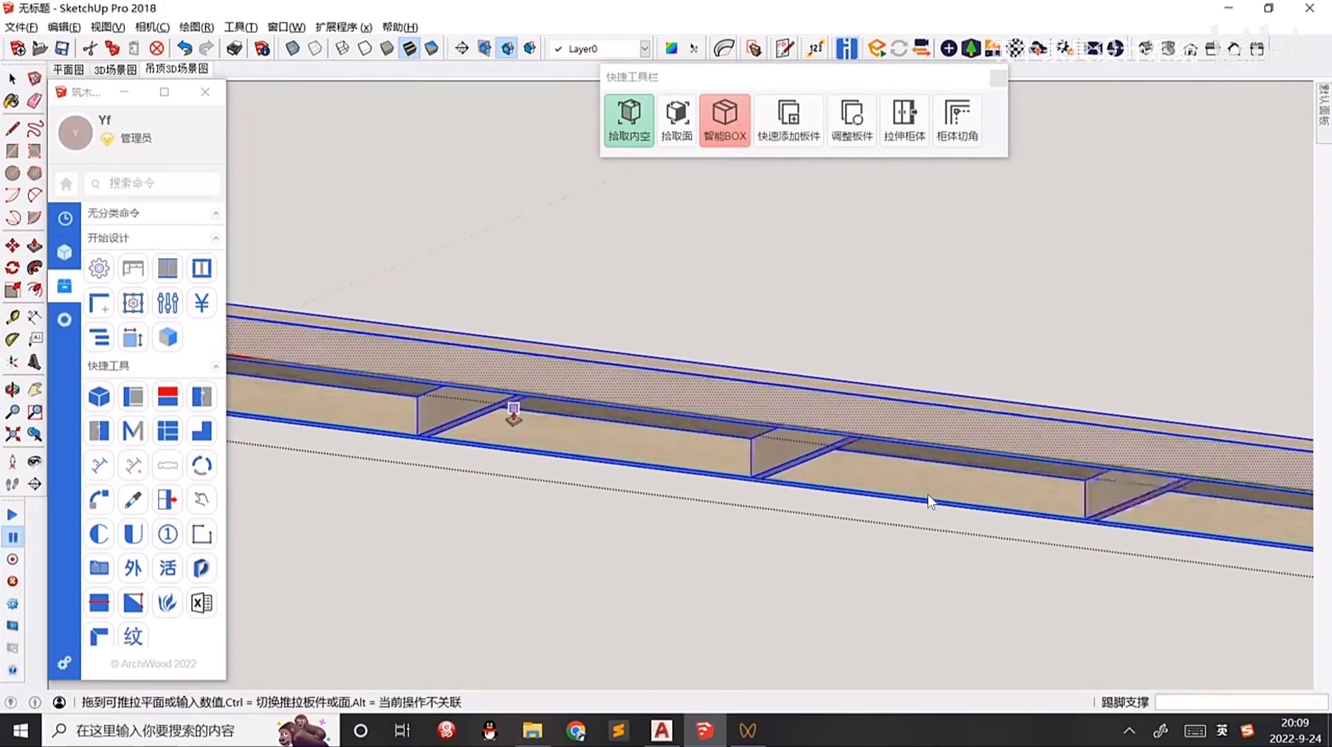
scroll(512, 411, "up", 2)
type("20")
key("Return")
scroll(502, 417, "down", 2)
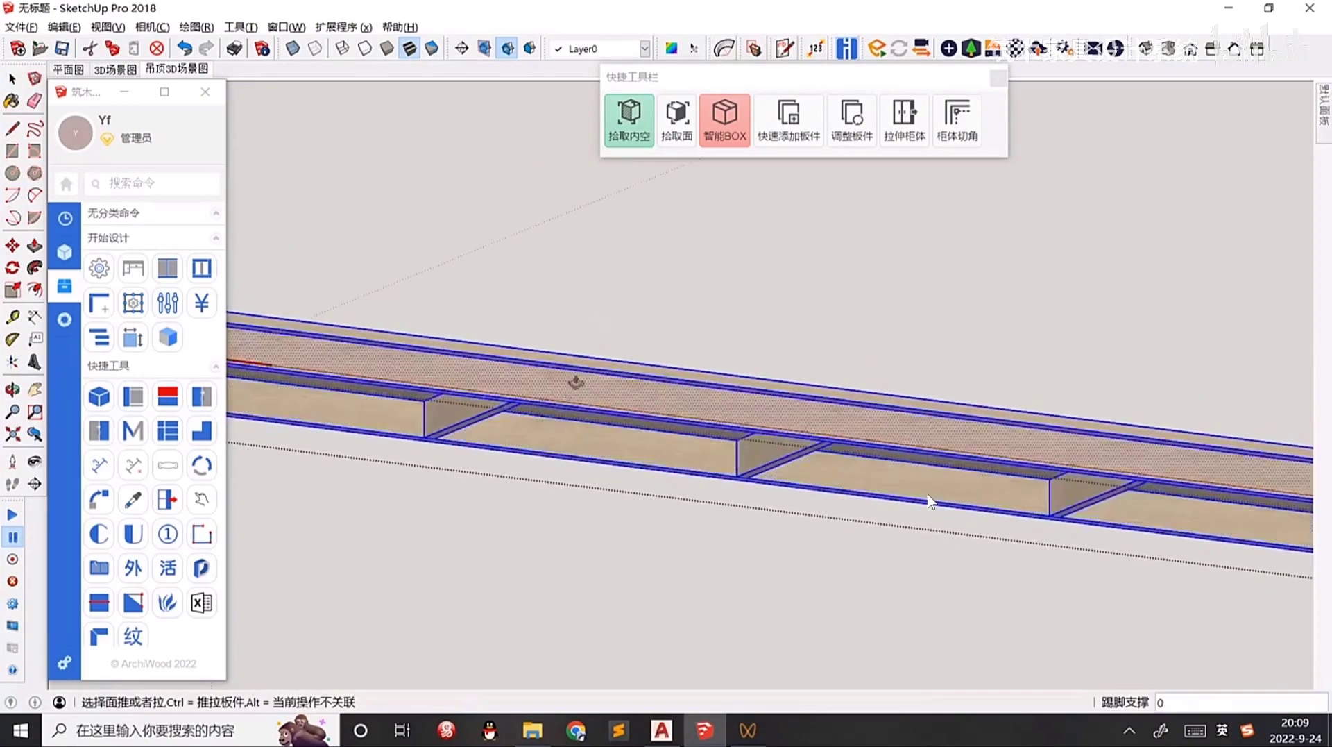
Push the front edge of the right cabinet's bottom panel back by 20 mm and leave the cabinet's editing mode.
middle_click_drag(577, 384, 651, 410)
key("space")
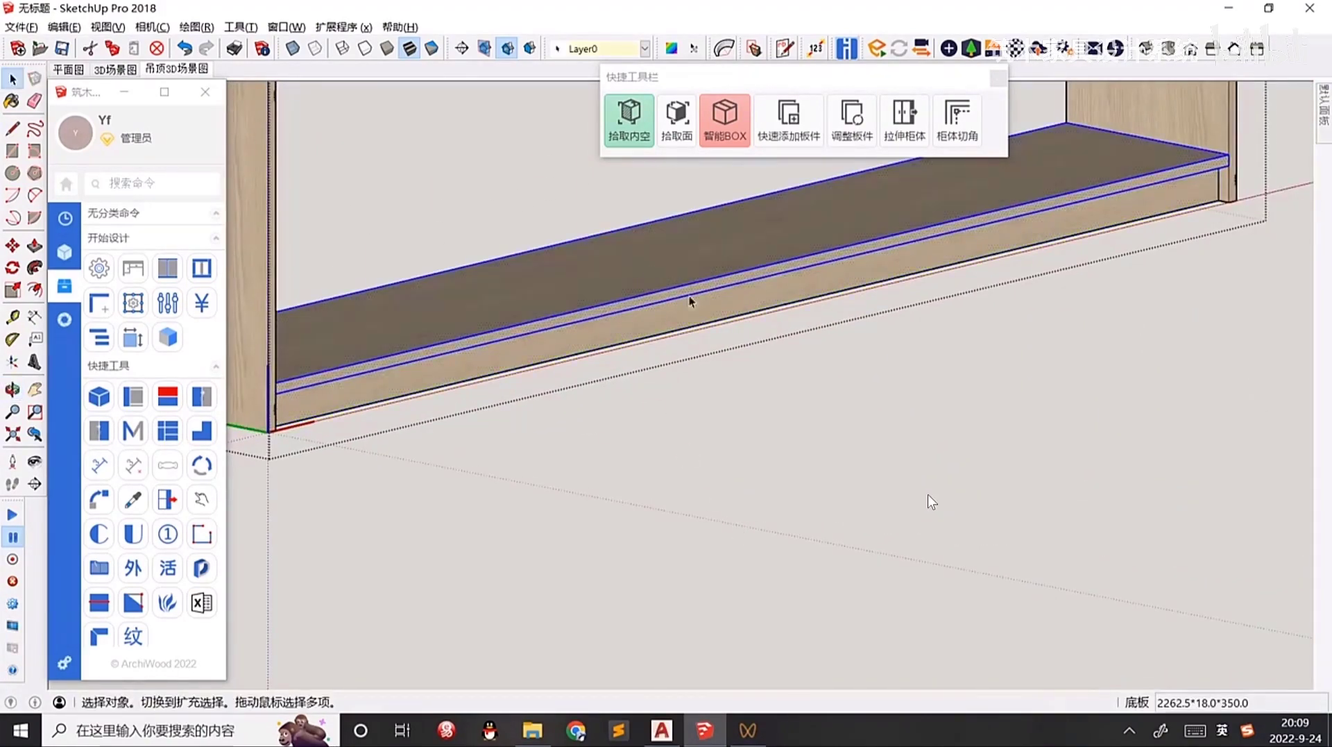
left_click(132, 499)
scroll(606, 315, "up", 3)
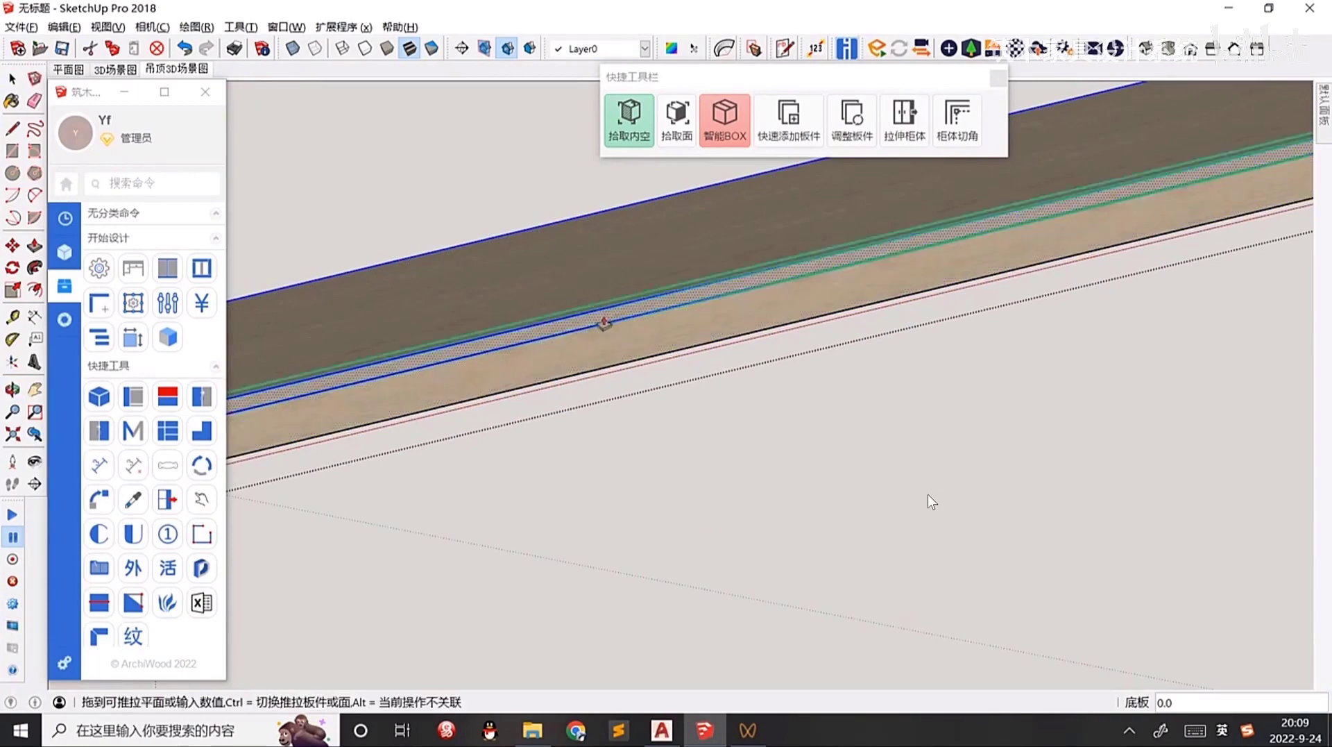
left_click(604, 324)
type("20")
key("Return")
key("space")
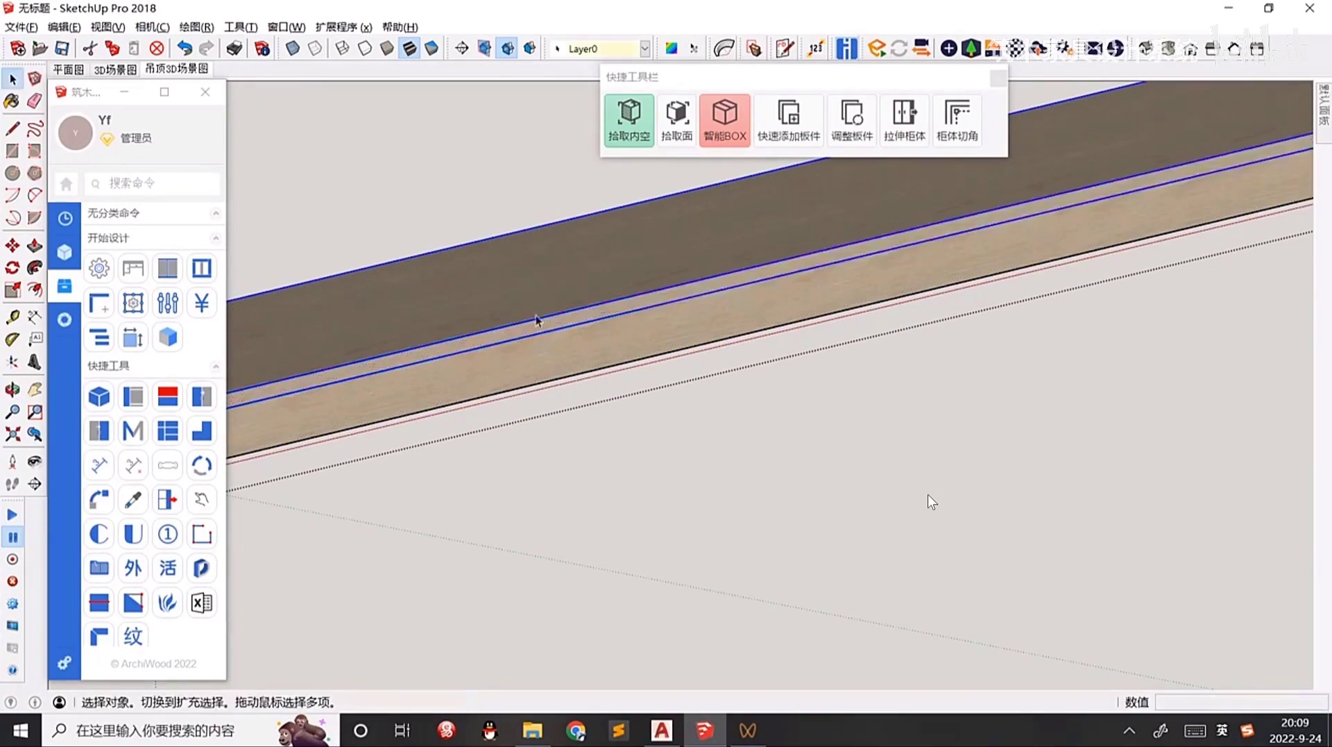
scroll(848, 406, "down", 4)
middle_click_drag(848, 405, 742, 441)
left_click(742, 444)
scroll(772, 436, "down", 4)
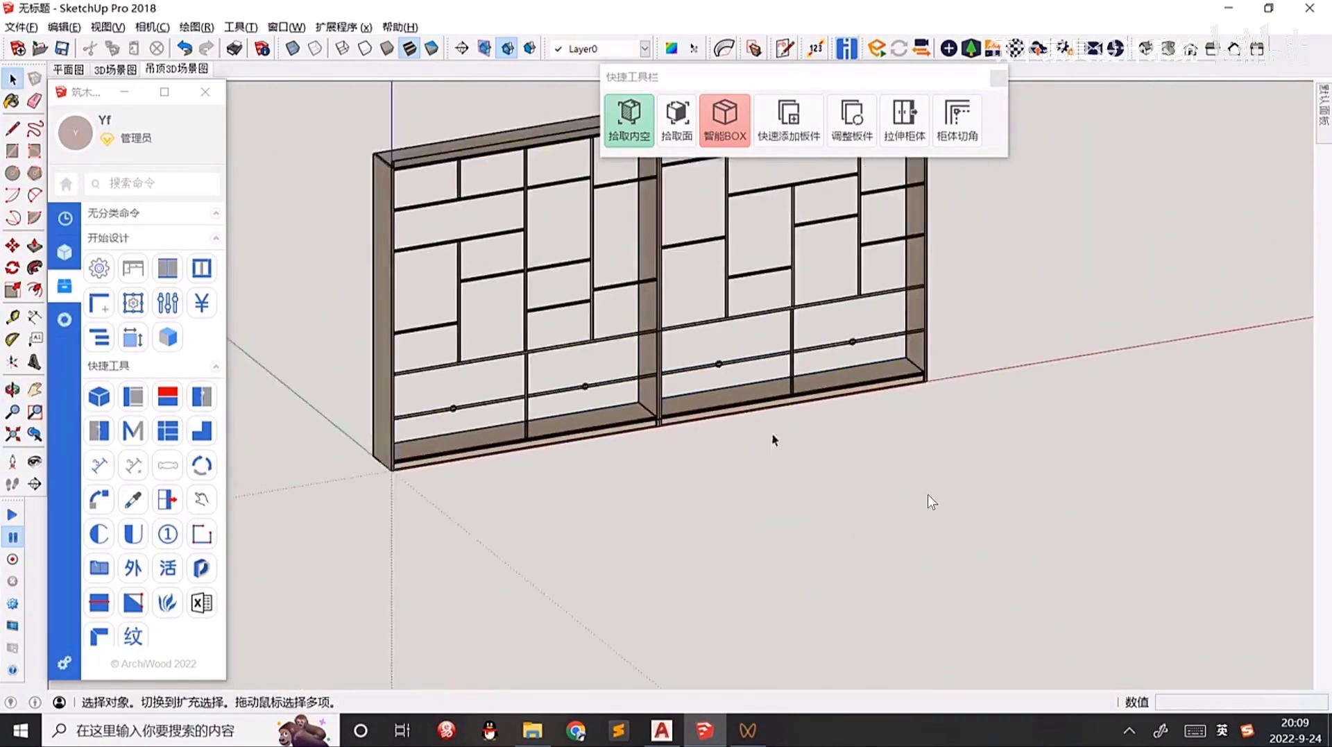
Move the quick toolbar clear of the cabinets and start the quick panel tool in horizontal shelf mode.
key("F3")
middle_click_drag(601, 427, 535, 429)
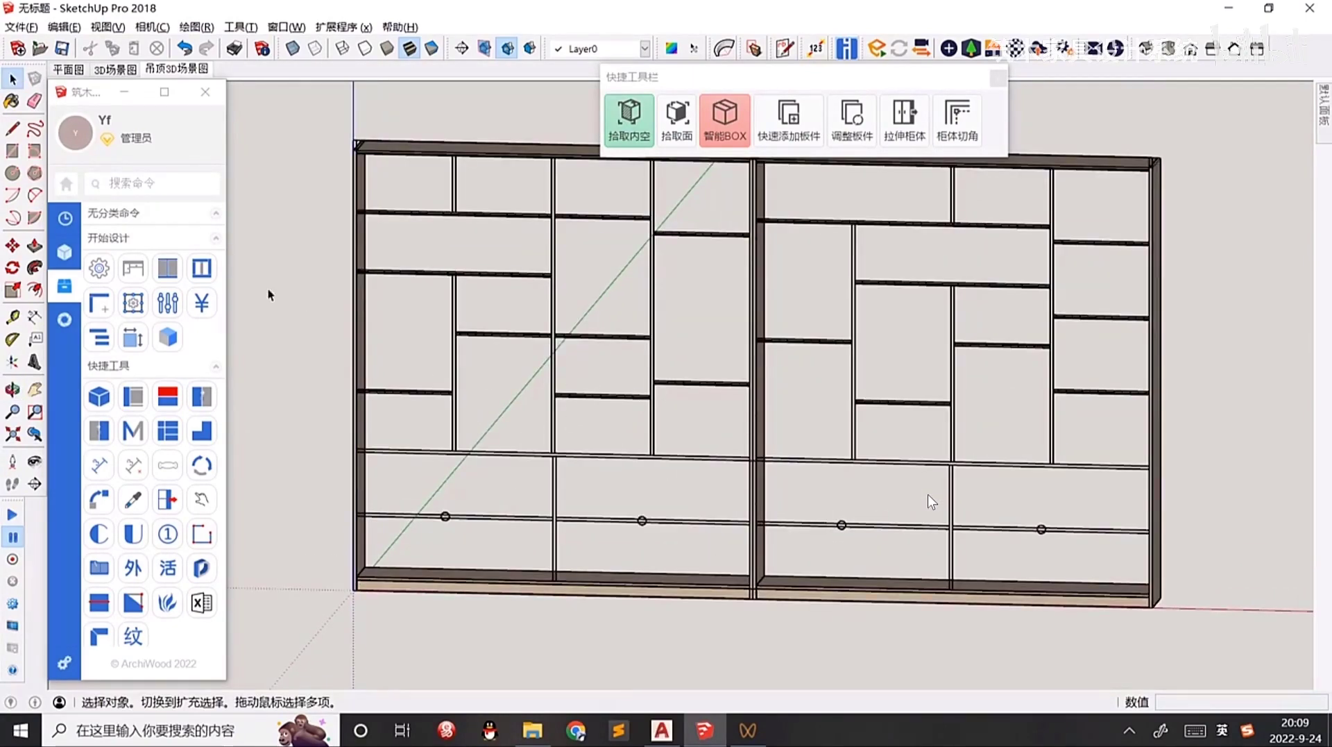
left_click_drag(742, 84, 1105, 122)
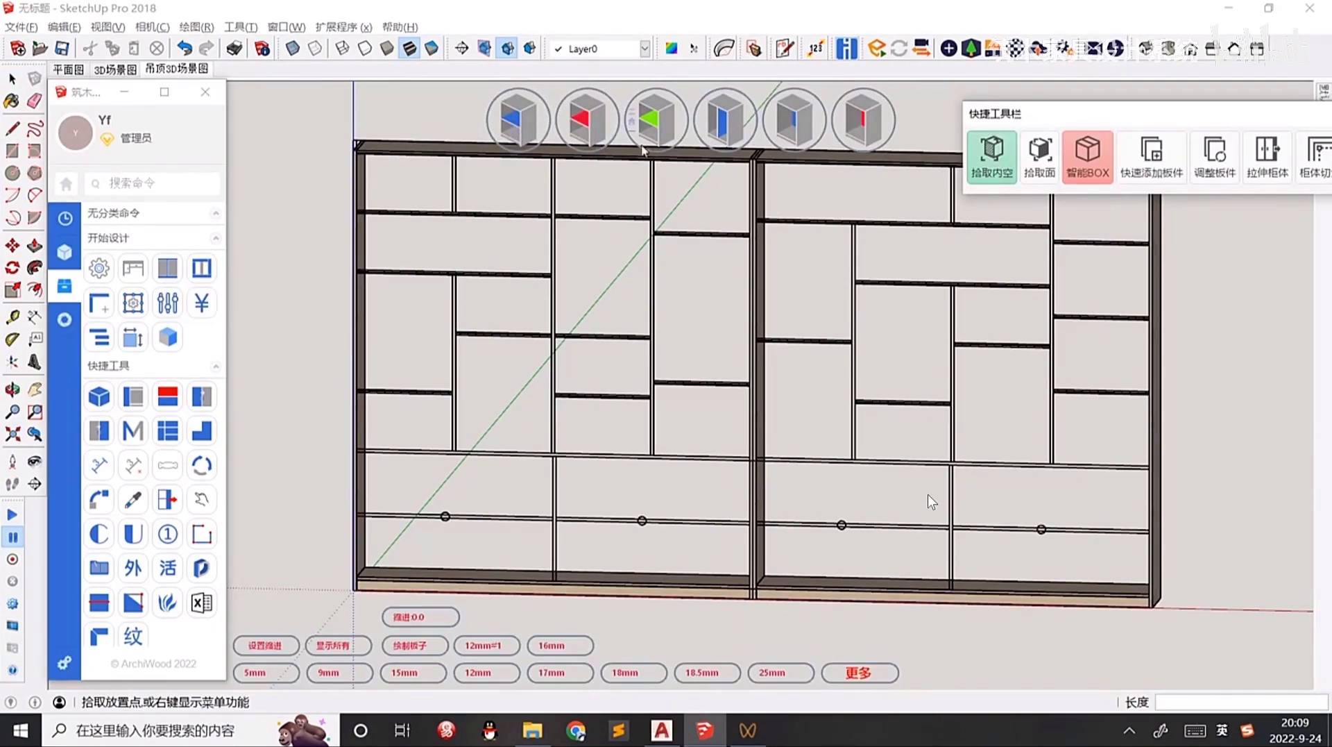
left_click(517, 119)
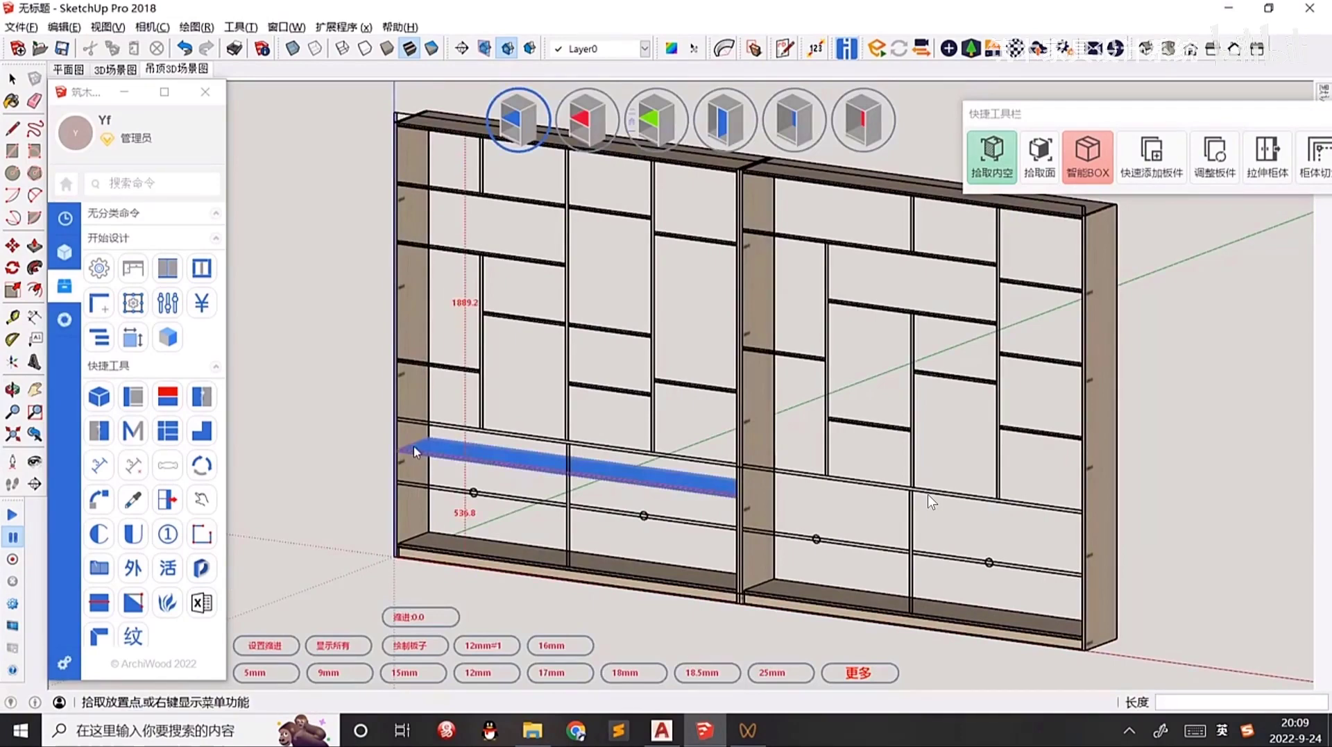
scroll(415, 451, "up", 2)
scroll(419, 392, "up", 4)
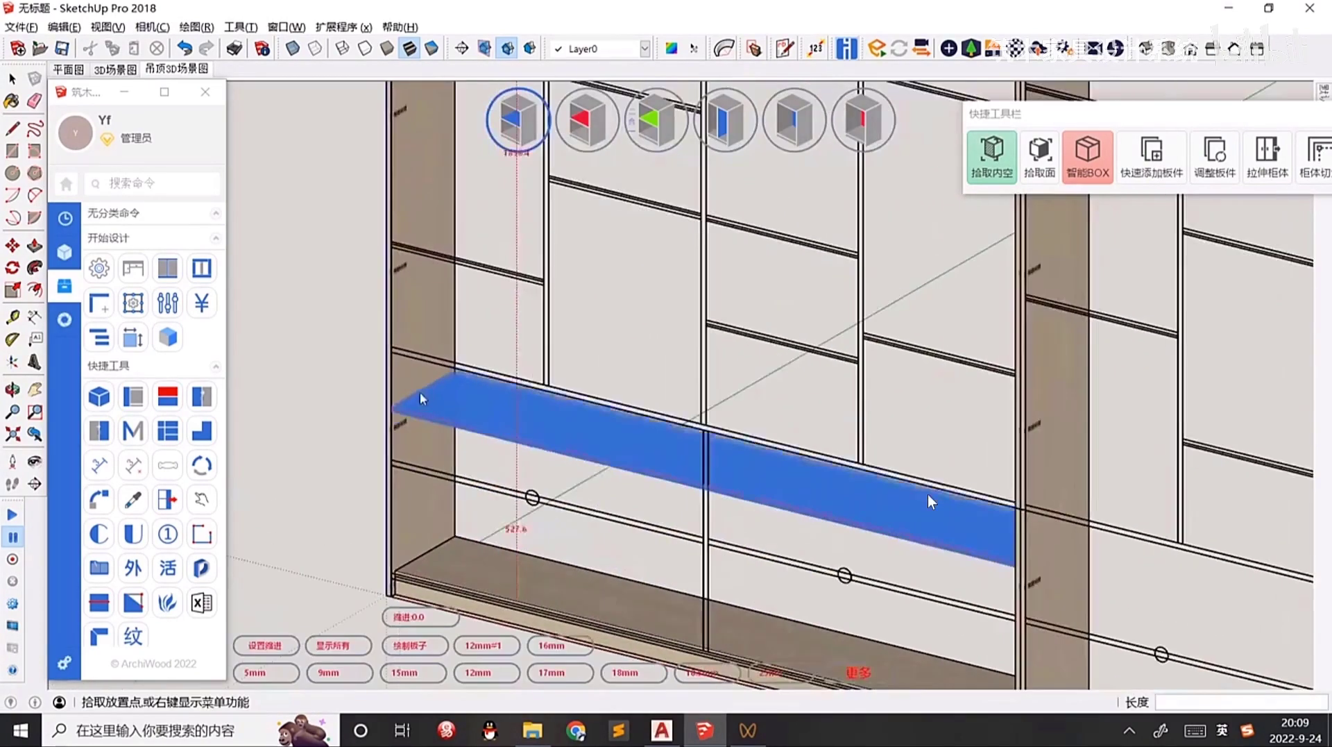
scroll(478, 440, "down", 3)
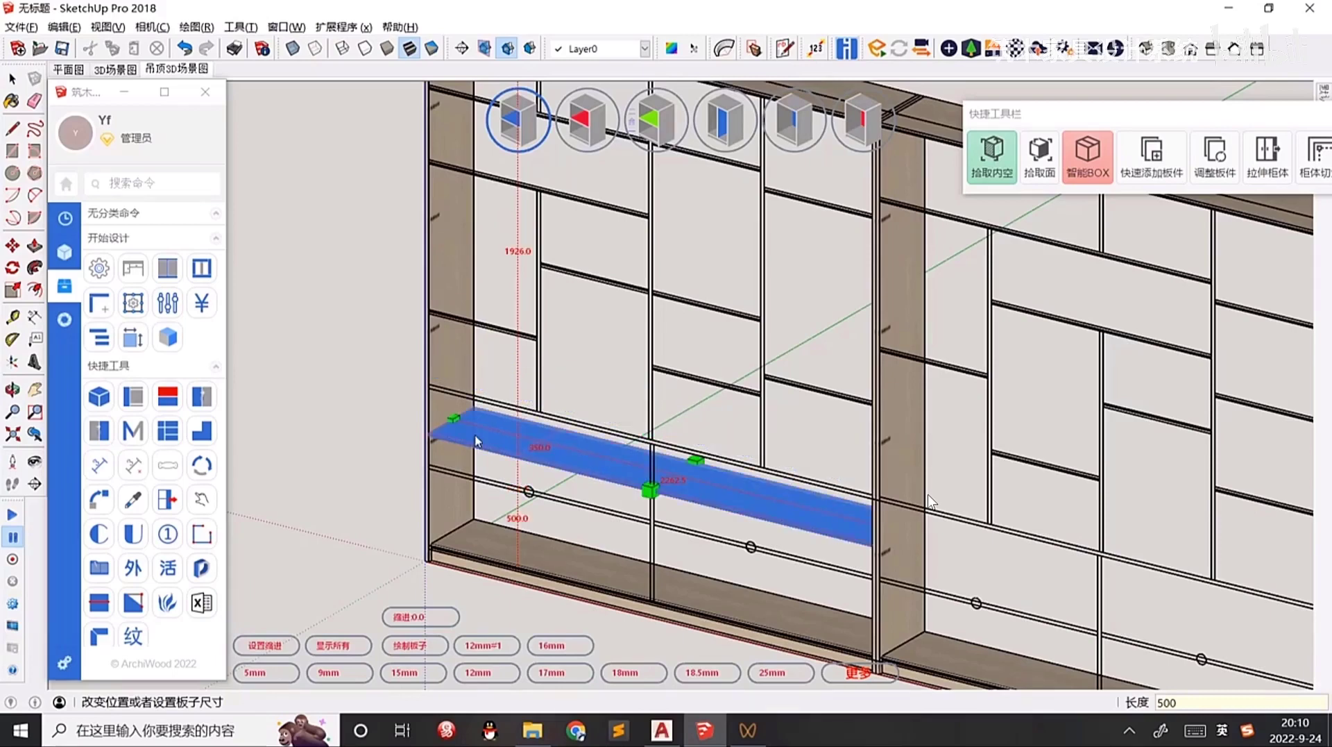
key("Tab")
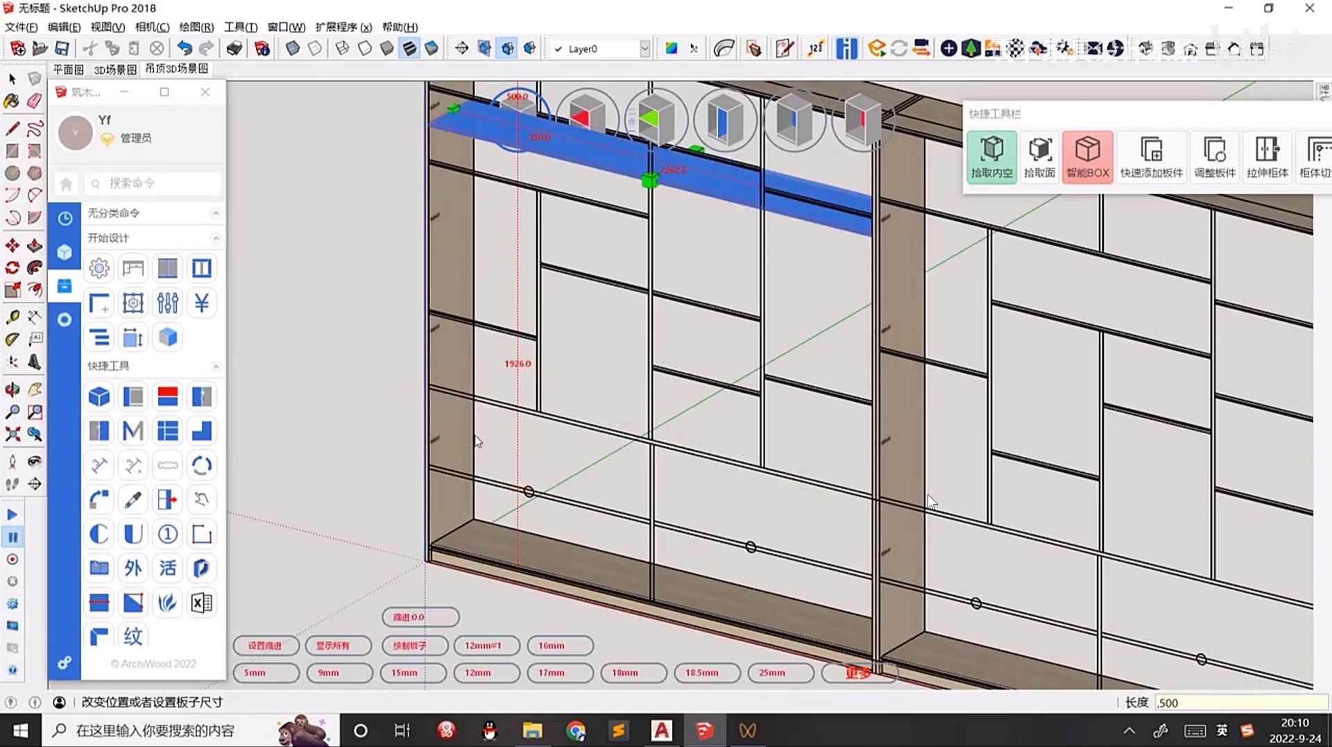
key("Return")
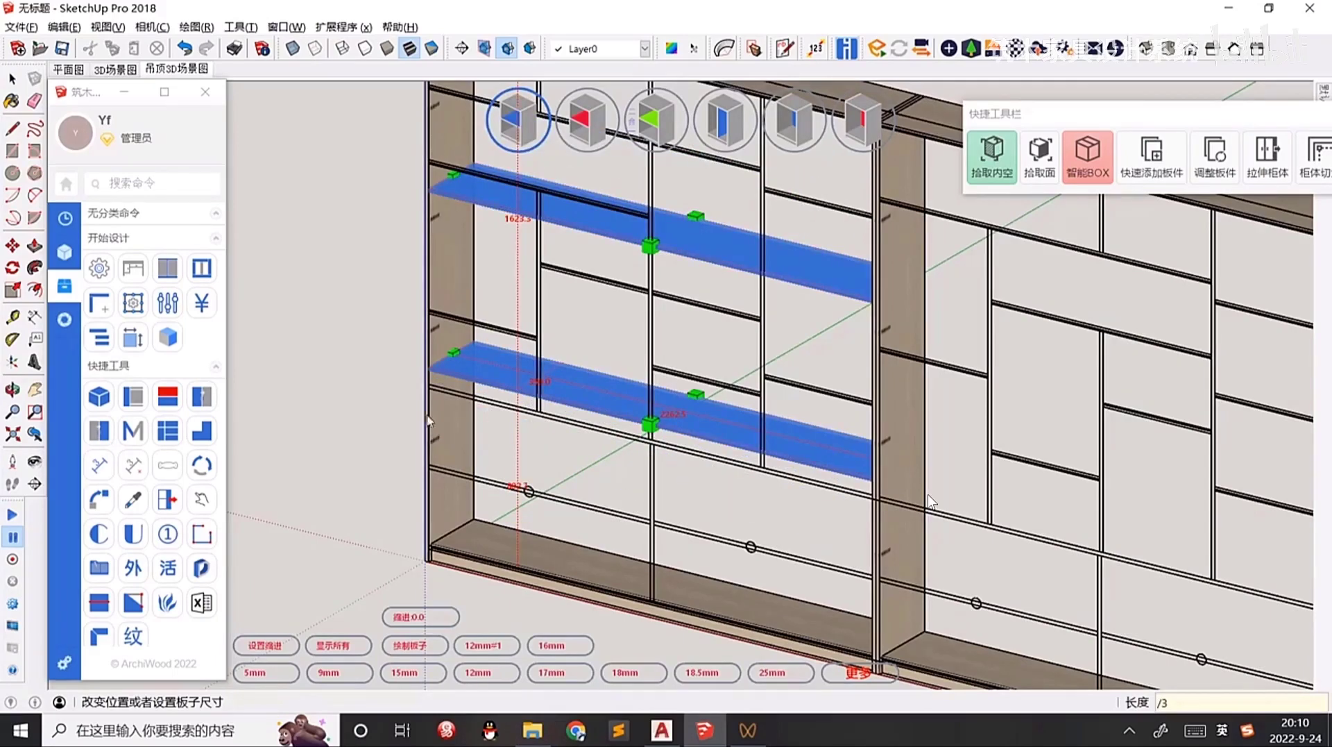
scroll(429, 420, "up", 3)
scroll(442, 374, "down", 2)
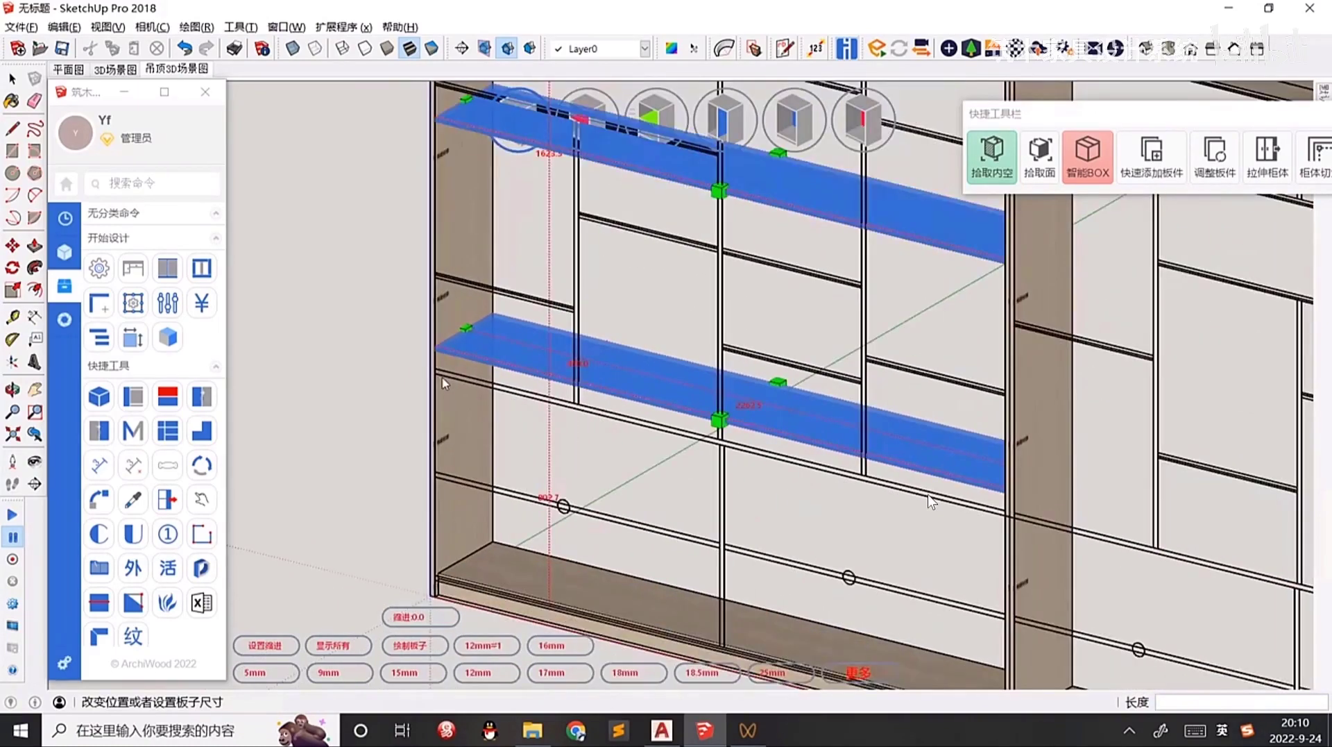
key("Escape")
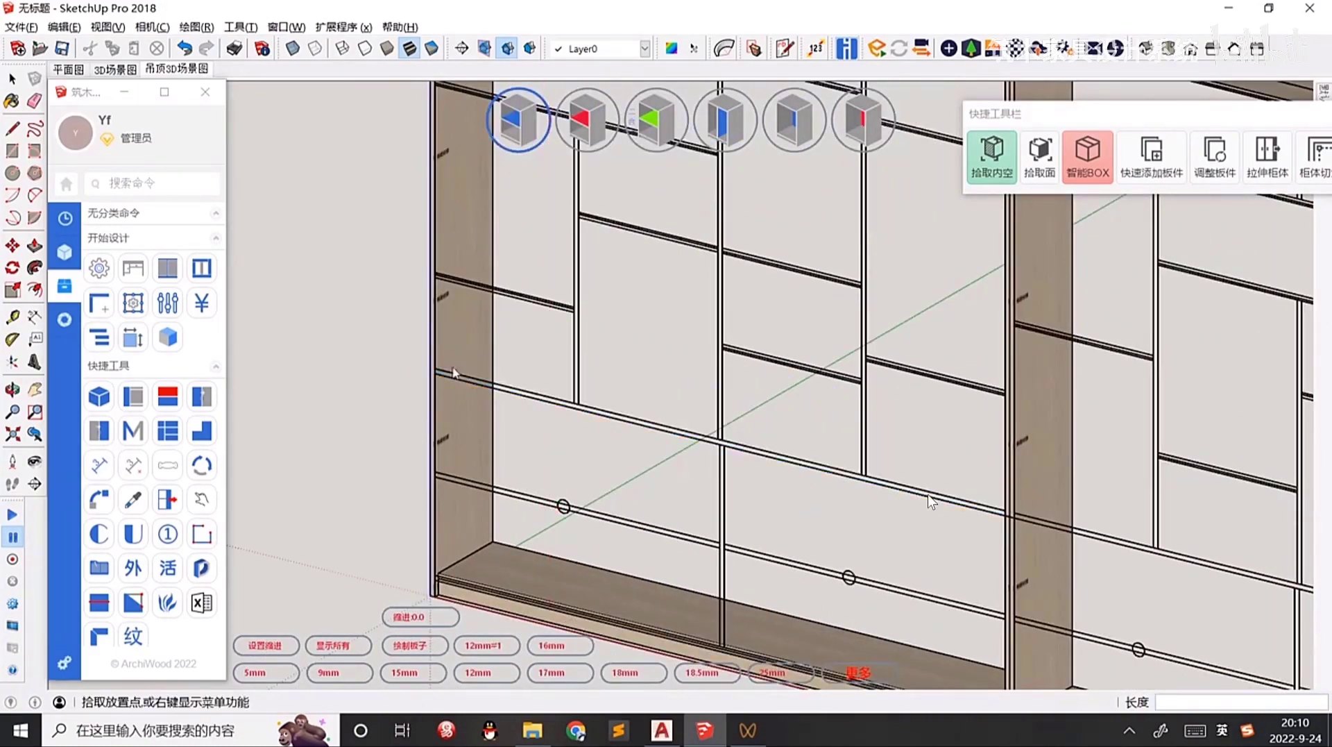
Place a full-width horizontal shelf in the left cabinet, aligned with the drawn shelf line between the upper and lower sections.
scroll(444, 357, "up", 3)
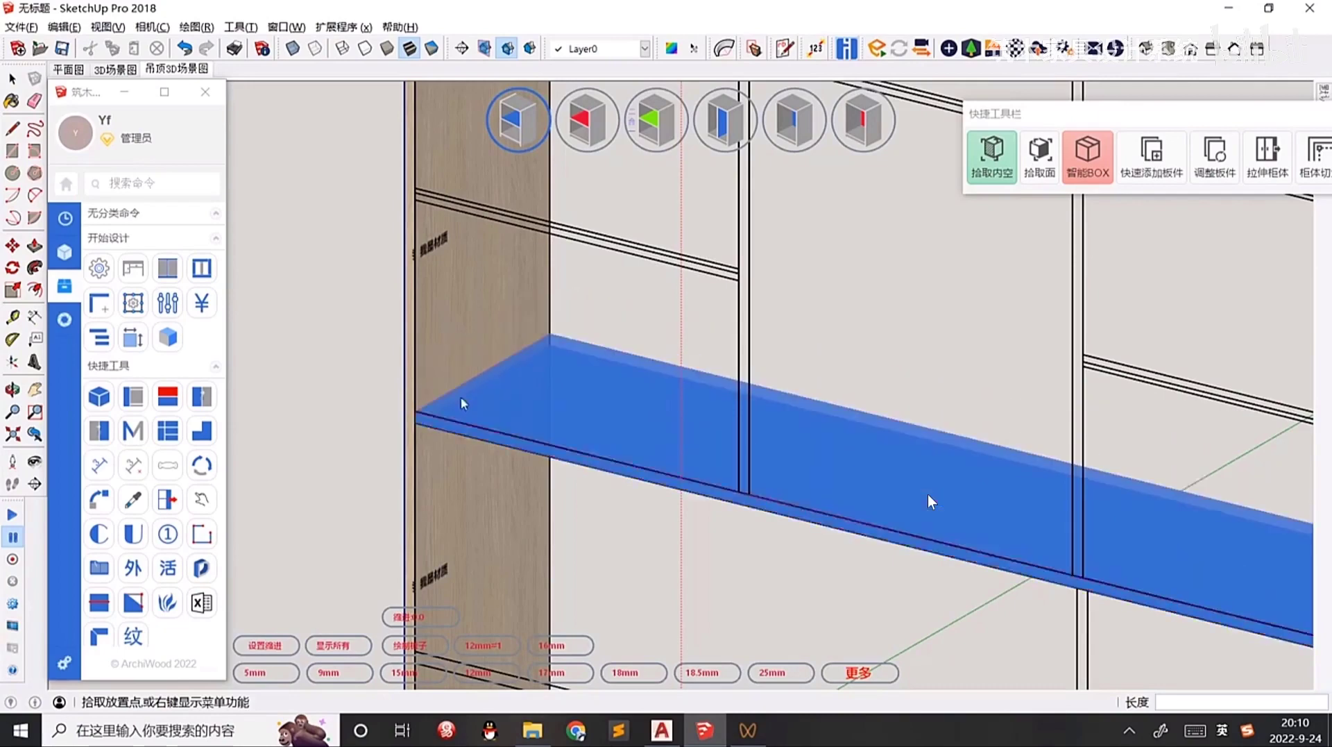
scroll(479, 416, "down", 5)
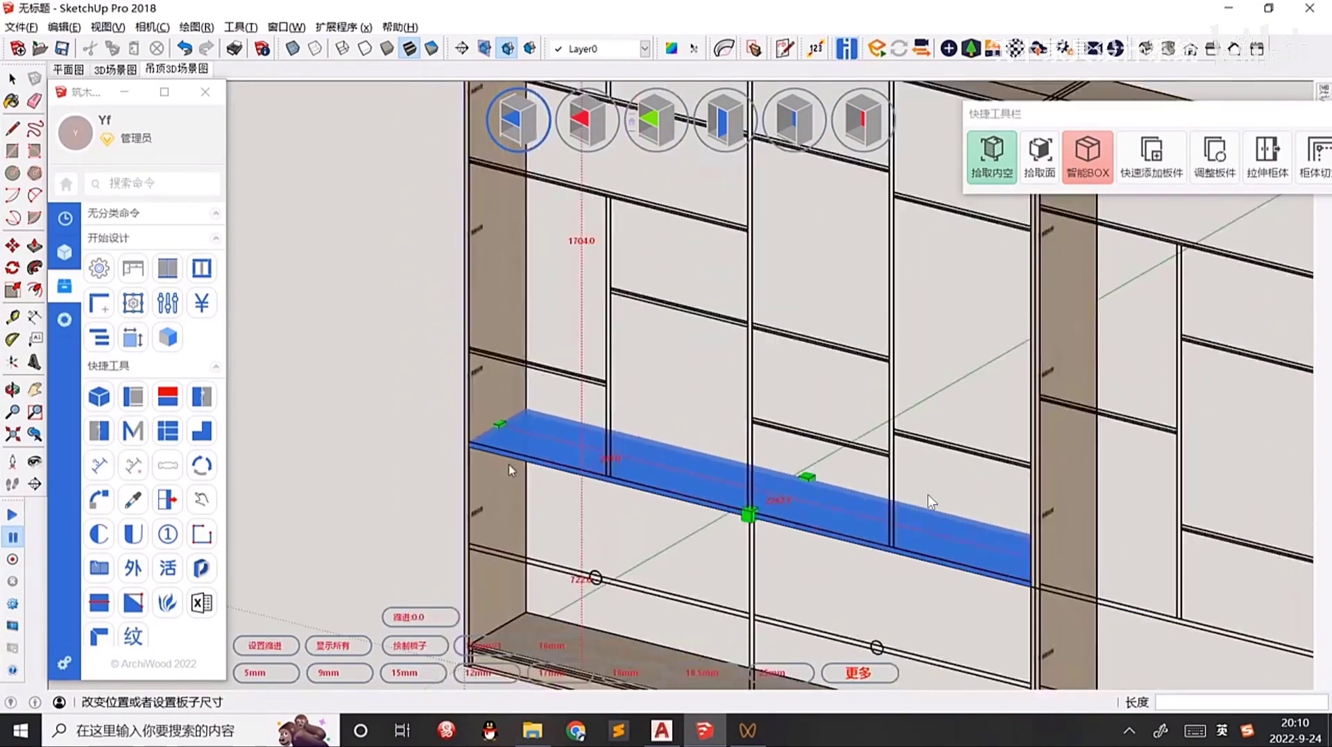
scroll(432, 418, "up", 2)
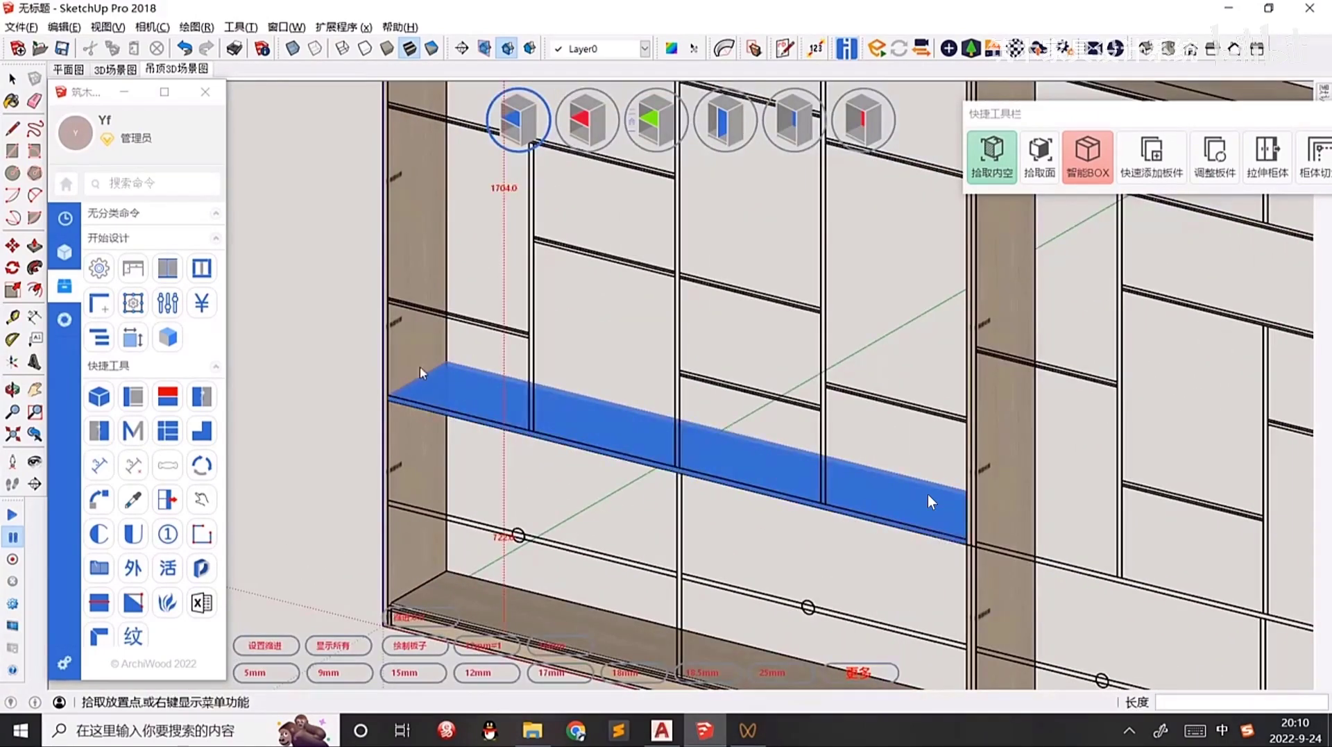
scroll(420, 361, "up", 2)
scroll(417, 347, "up", 1)
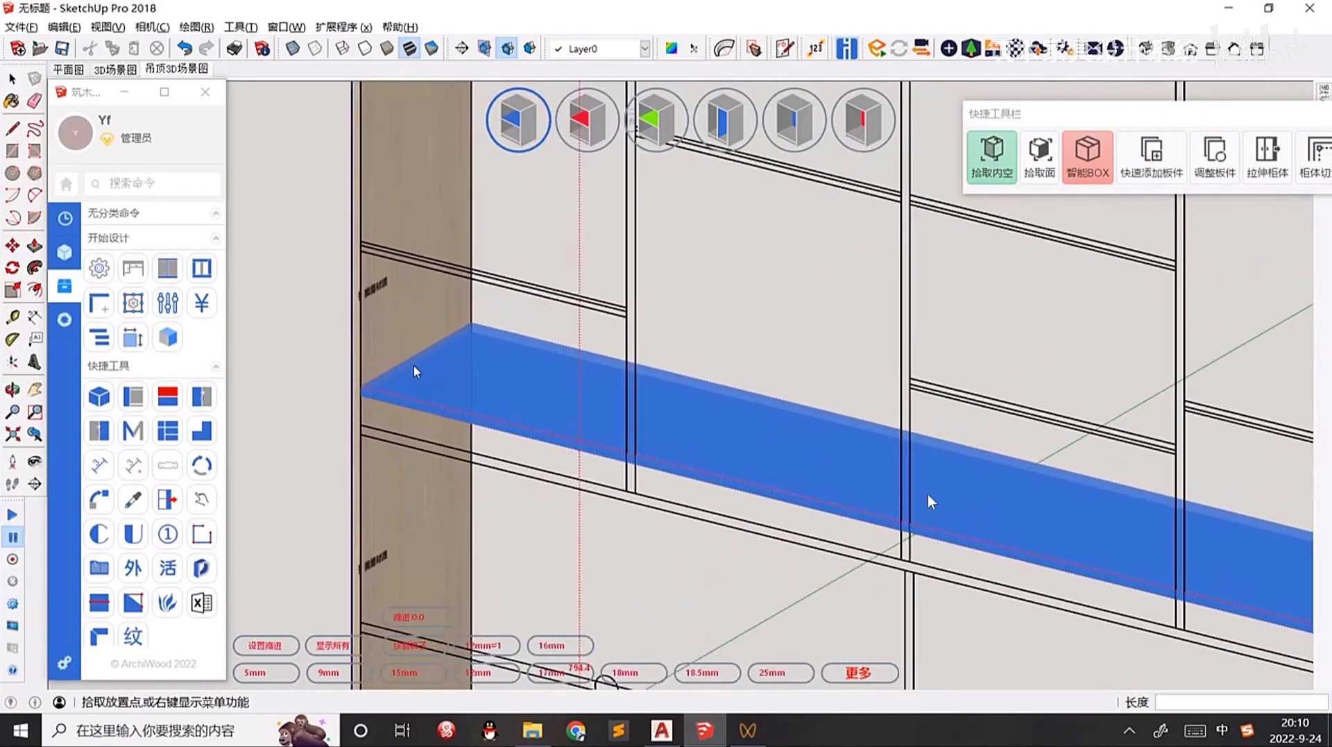
scroll(414, 366, "down", 2)
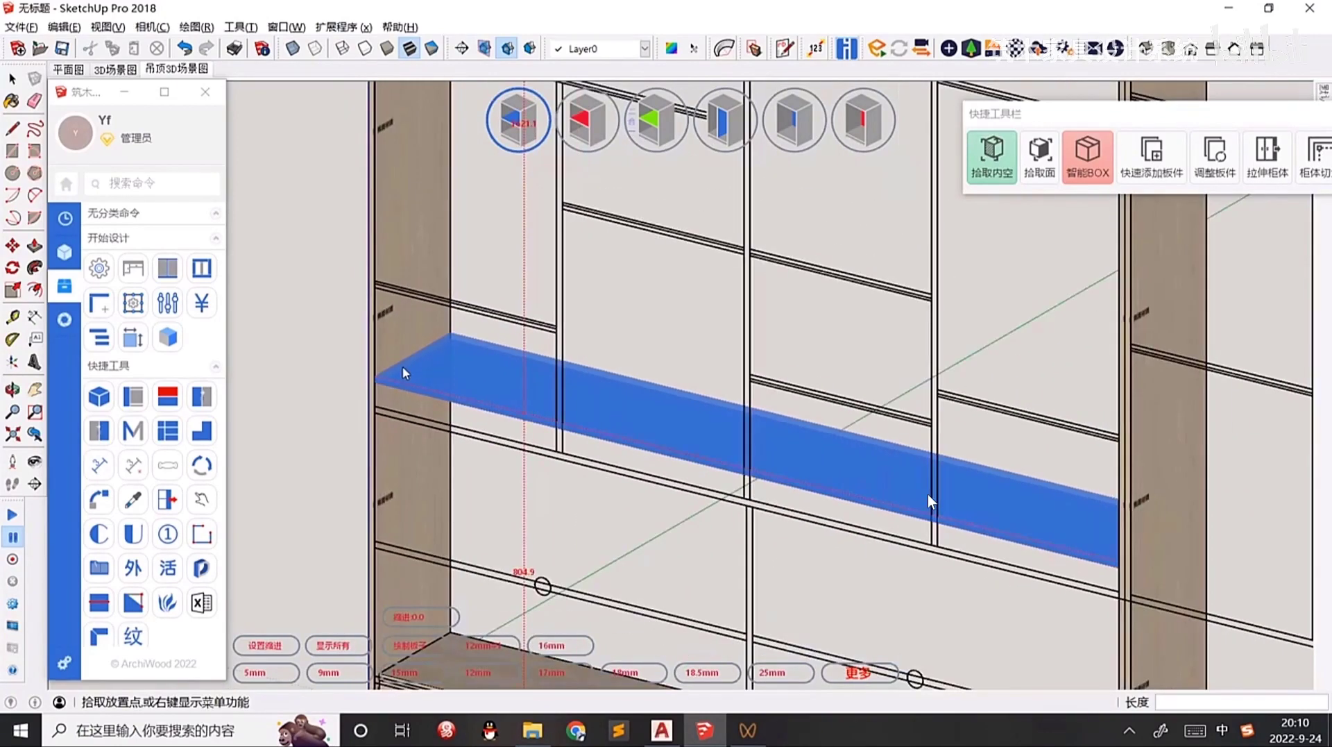
left_click(414, 366)
scroll(527, 501, "down", 2)
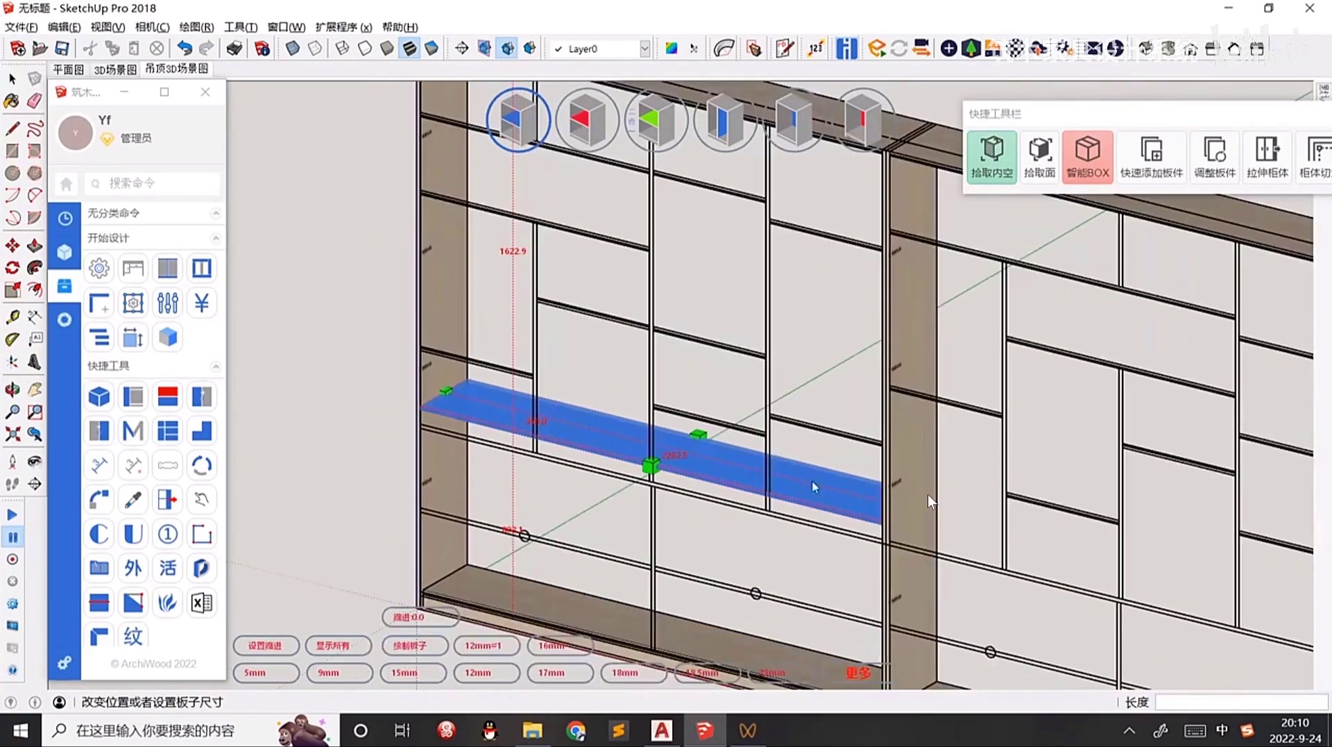
scroll(465, 451, "up", 3)
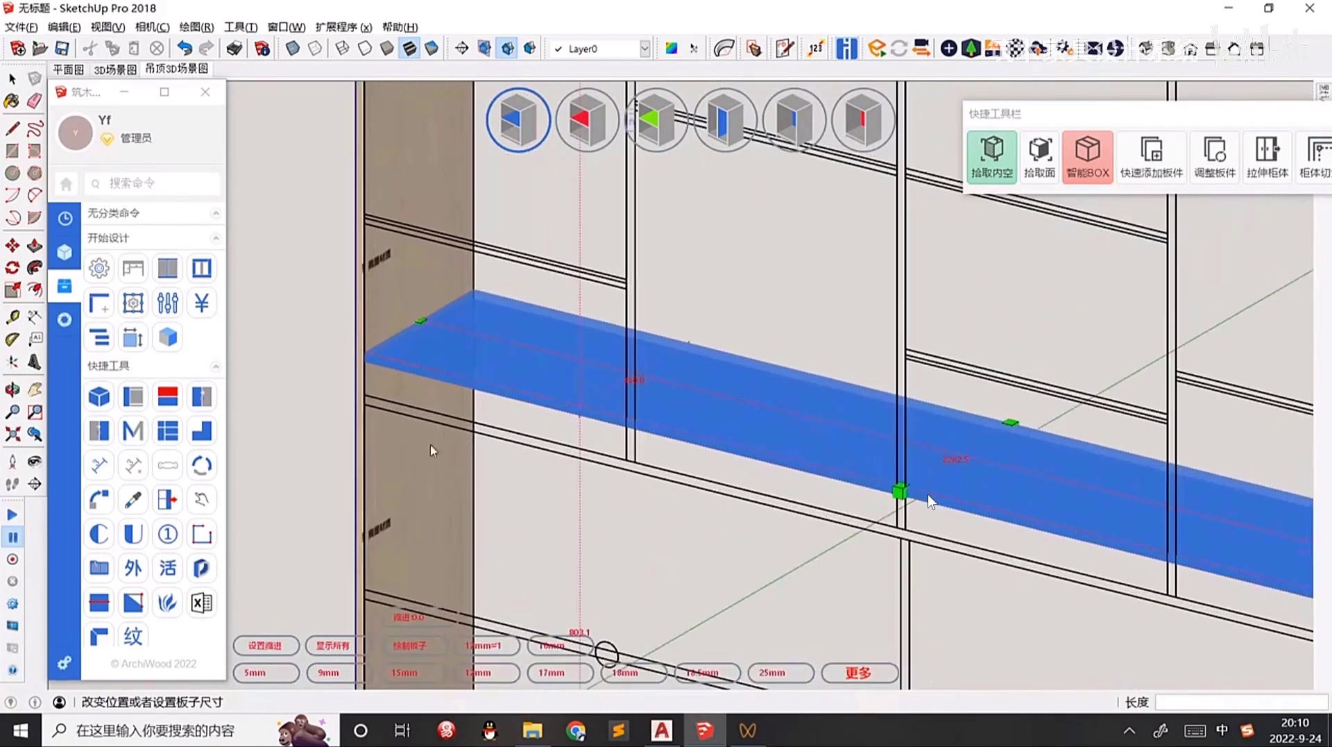
left_click(366, 406)
scroll(477, 452, "down", 2)
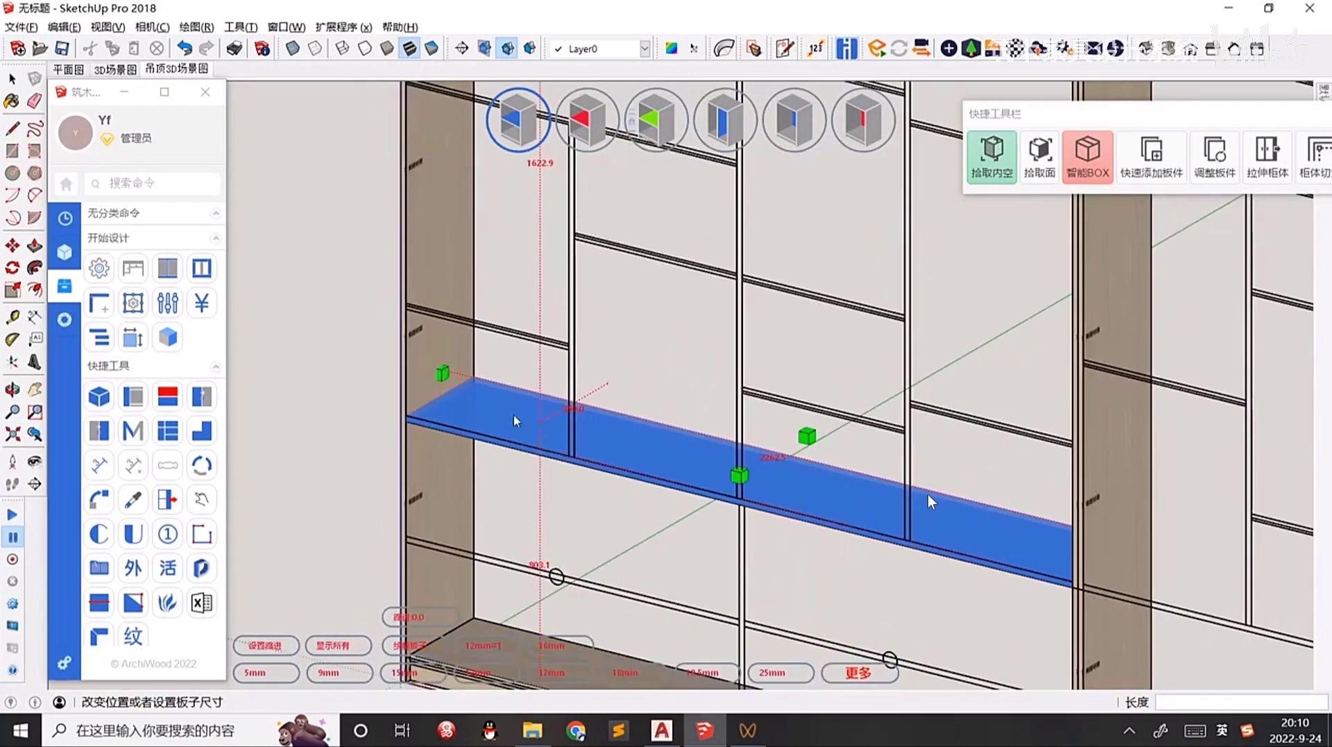
right_click(514, 415)
left_click(541, 425)
Add a vertical divider in the left cabinet's lower section, positioned midway across the width with /2.
scroll(469, 432, "down", 3)
scroll(611, 462, "up", 2)
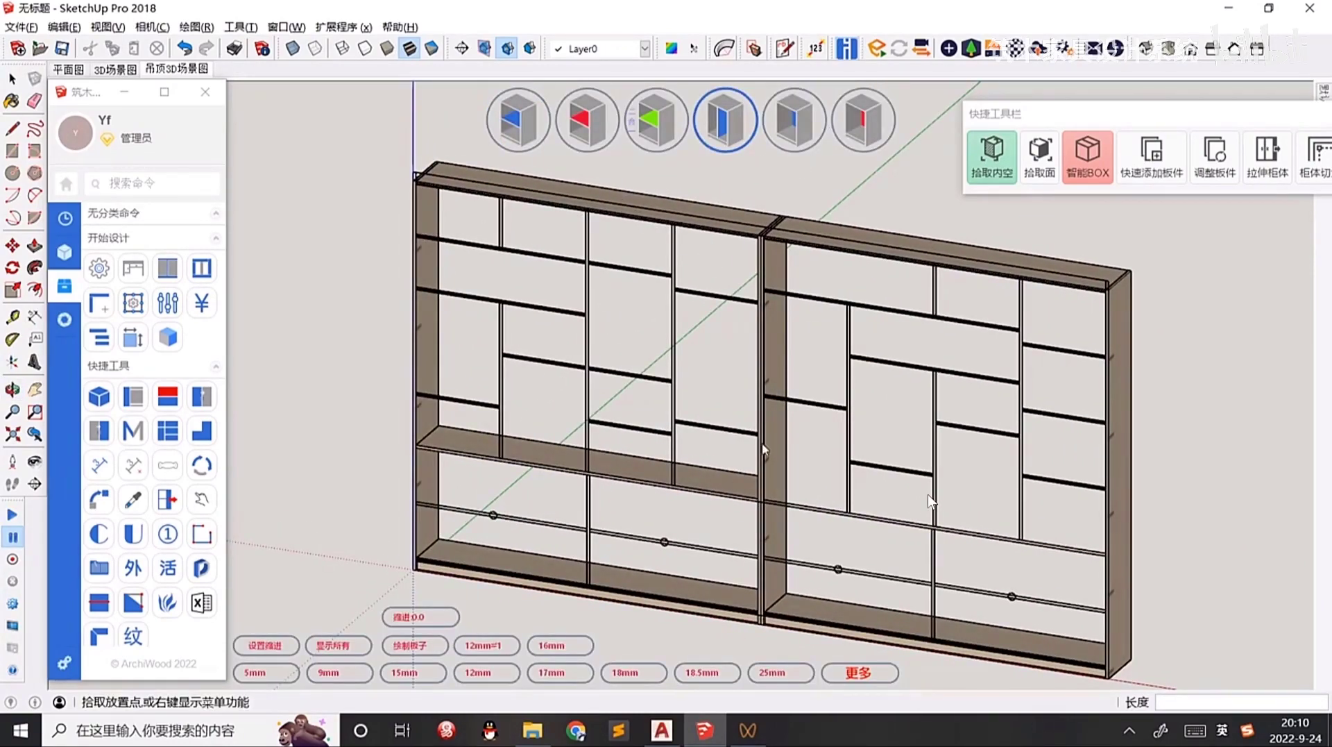
scroll(580, 514, "up", 2)
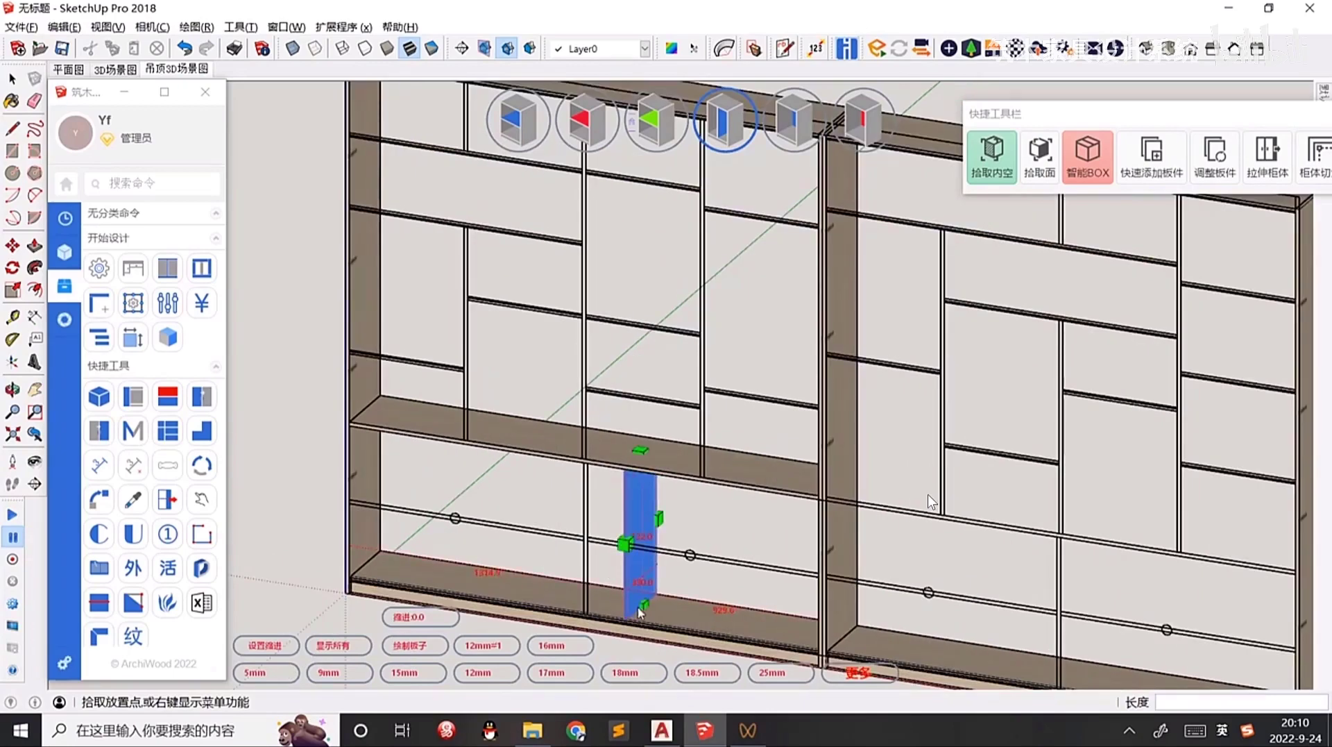
key("Return")
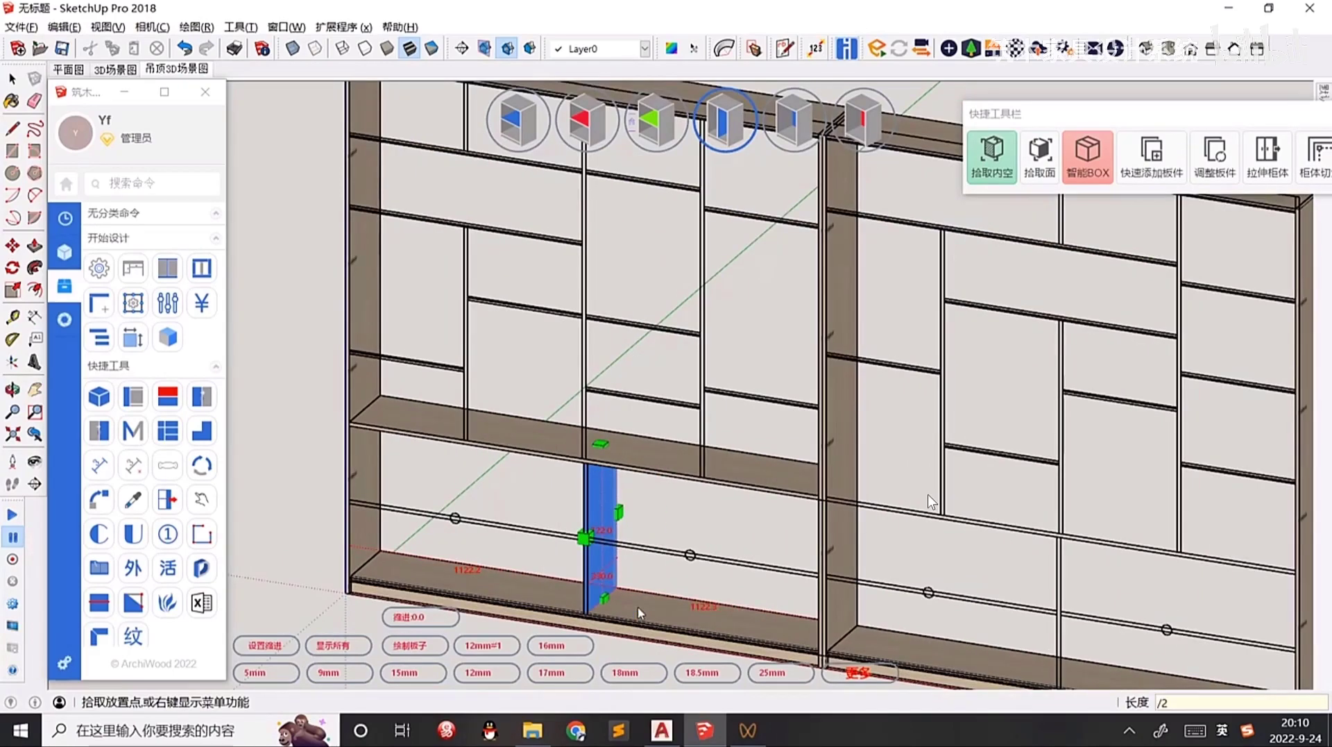
left_click(639, 613)
Add a vertical divider in the left cabinet's upper section, aligned with the drawn center line above the lower divider.
scroll(630, 455, "up", 2)
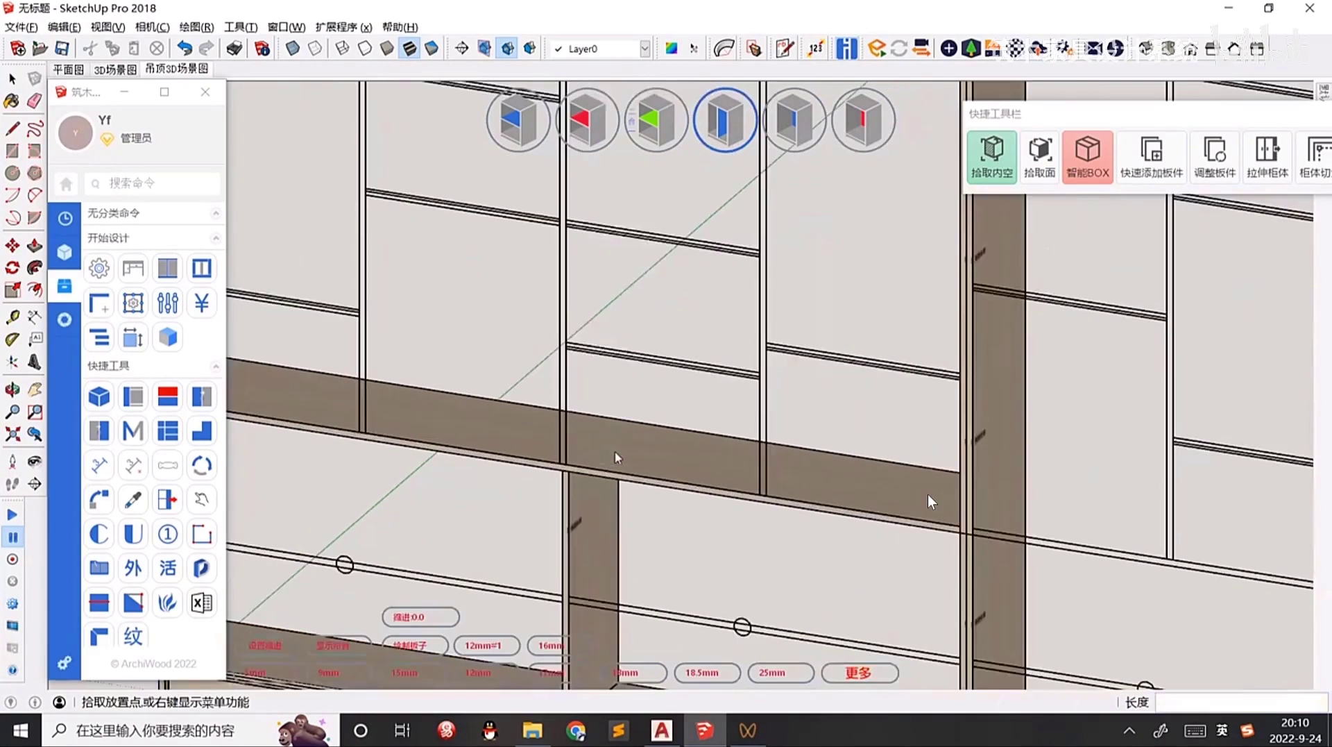
scroll(610, 459, "up", 2)
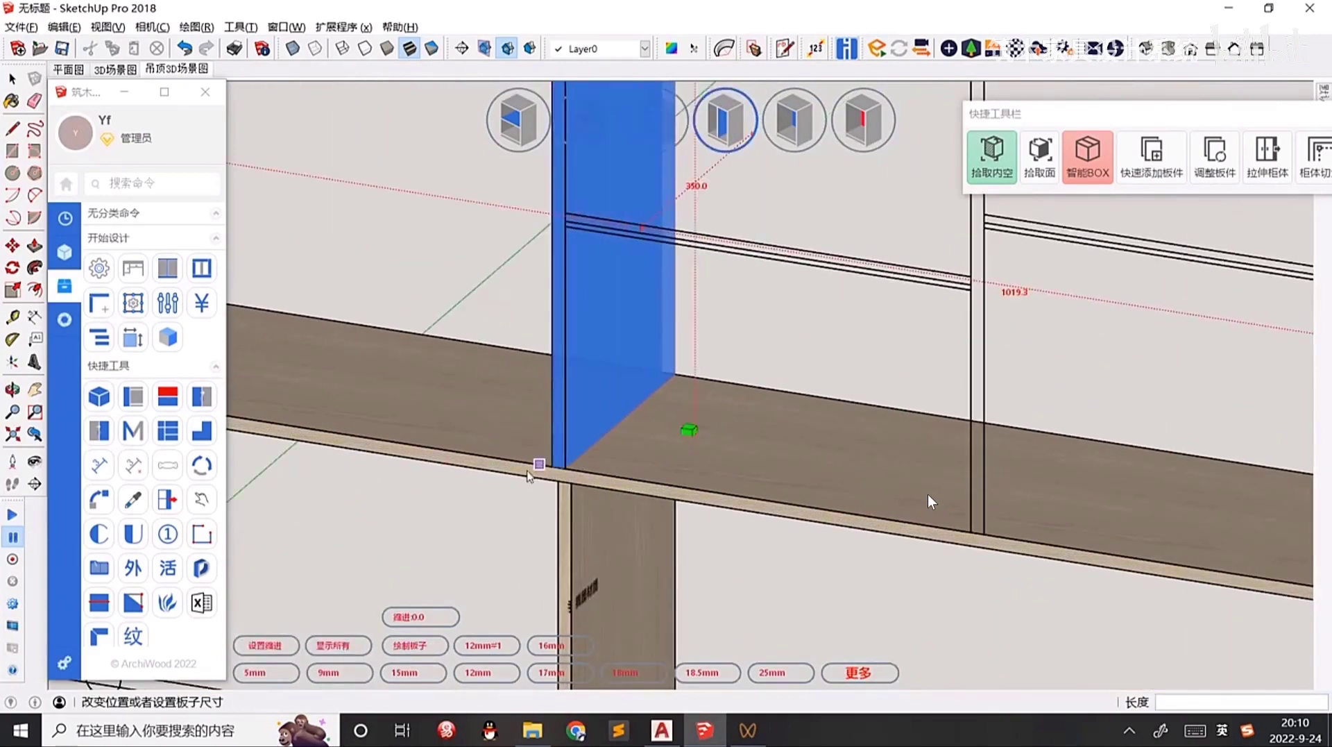
scroll(548, 458, "down", 2)
right_click(581, 377)
left_click(615, 377)
scroll(616, 472, "down", 4)
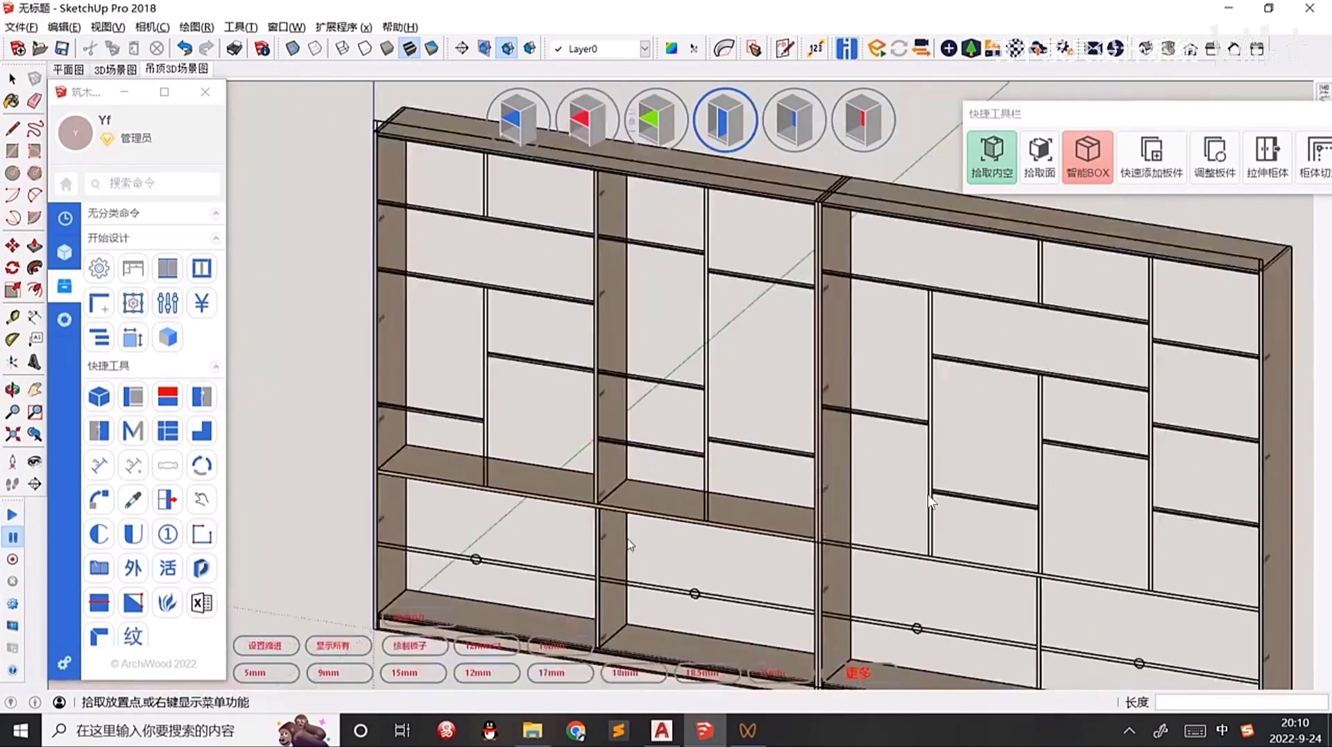
Pick the interior spaces of all four left cabinet compartments and add thin back panels to them.
middle_click_drag(615, 465, 470, 565)
key("space")
scroll(606, 463, "up", 2)
key("q")
left_click(453, 310)
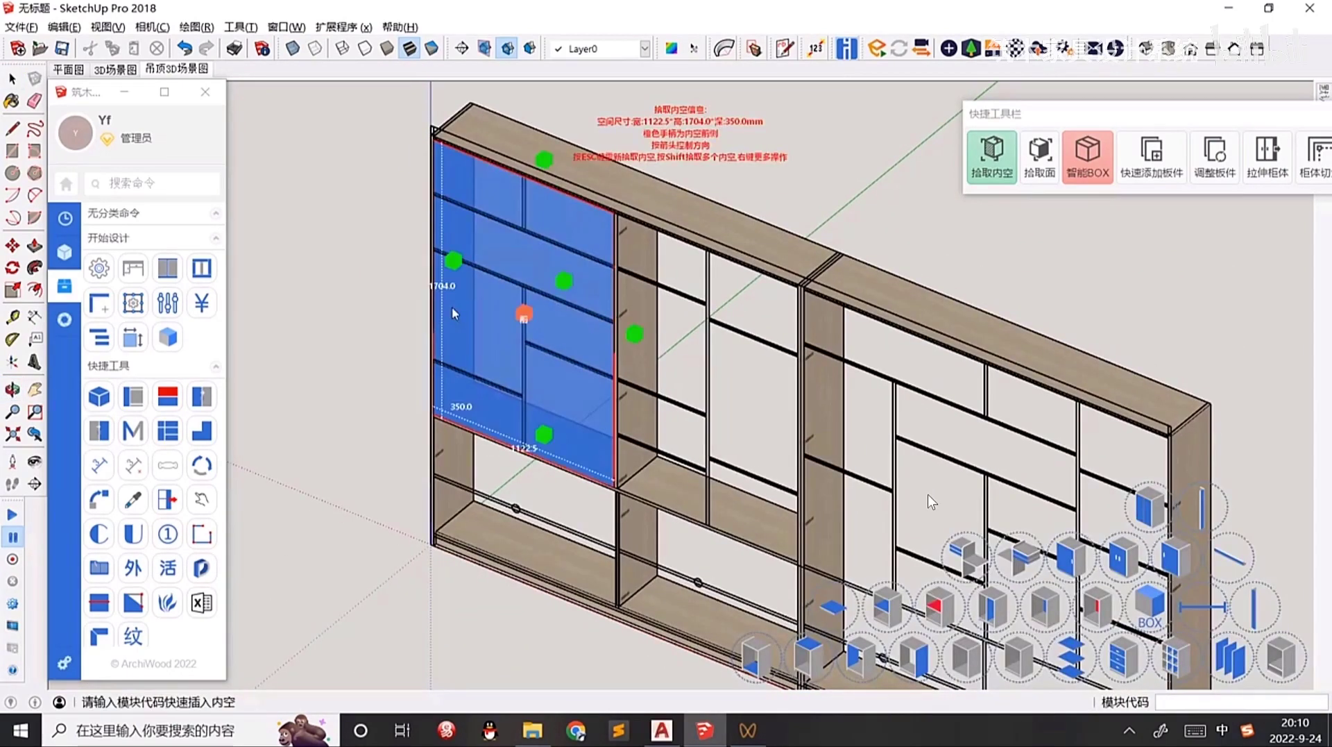
scroll(653, 597, "up", 3)
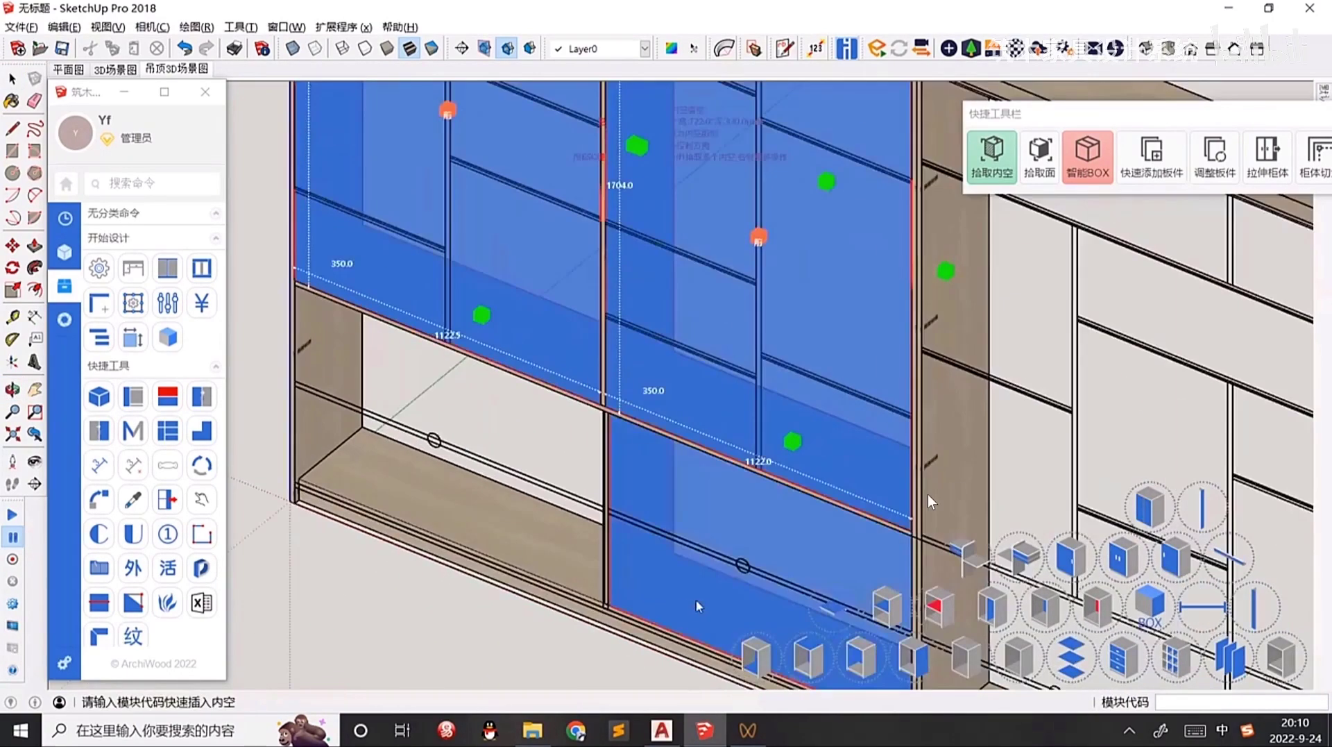
middle_click_drag(614, 589, 1249, 447)
scroll(1065, 389, "up", 2)
middle_click_drag(1159, 276, 444, 514, "shift")
left_click(1048, 392)
scroll(1048, 391, "down", 2)
middle_click_drag(541, 510, 855, 553, "shift")
scroll(521, 434, "up", 2)
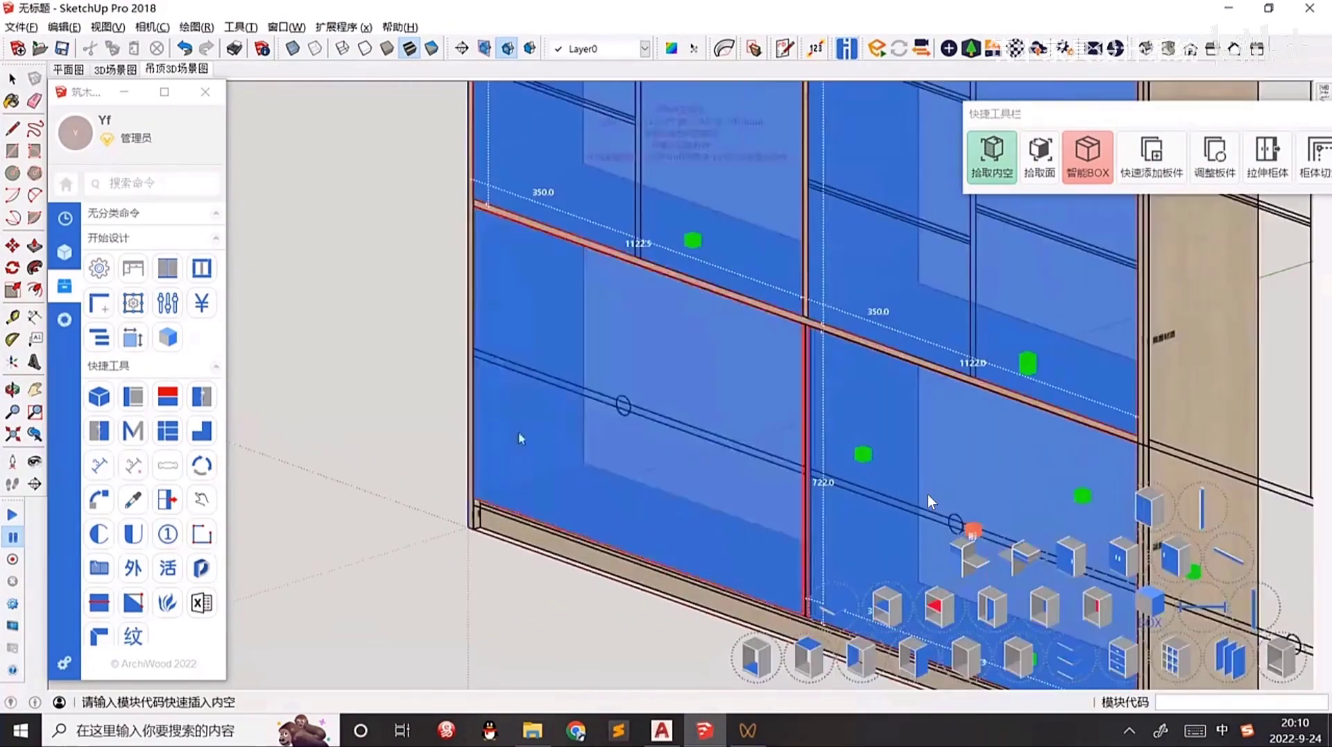
right_click(526, 418)
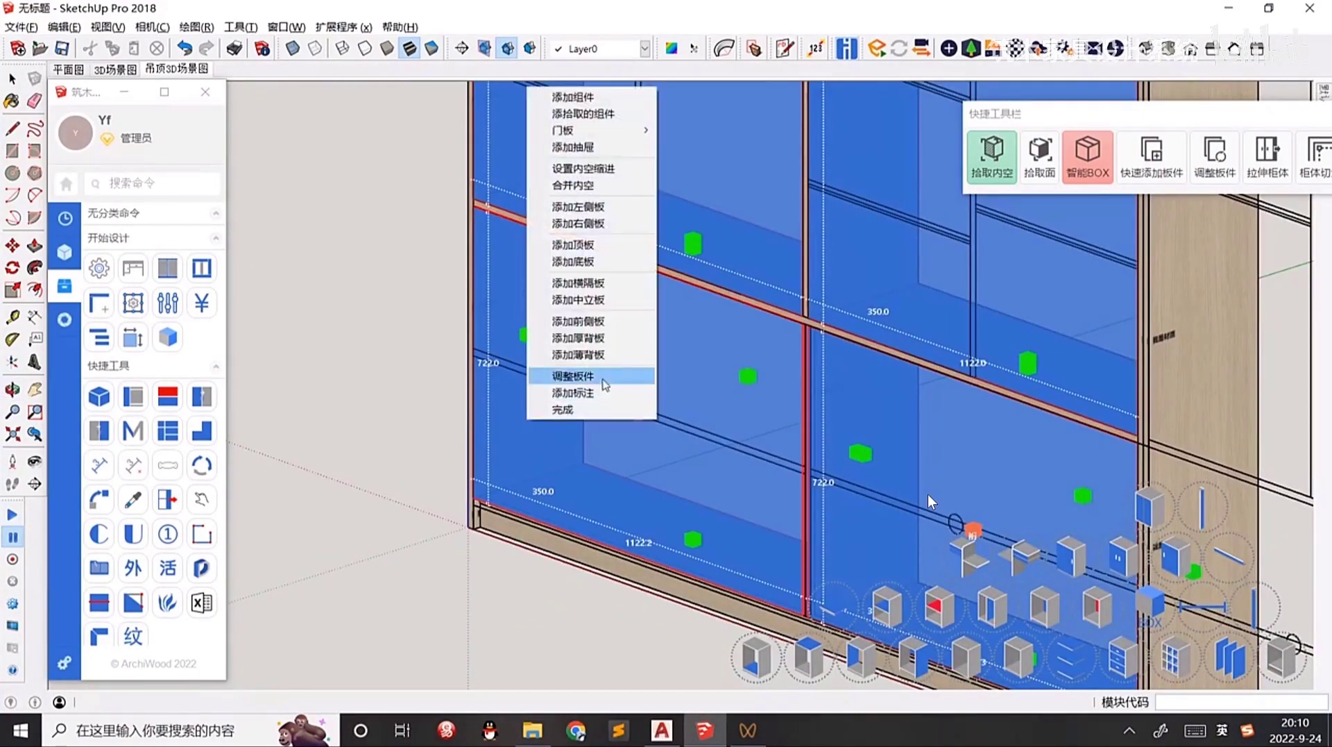
left_click(606, 355)
left_click(664, 509)
scroll(562, 485, "down", 3)
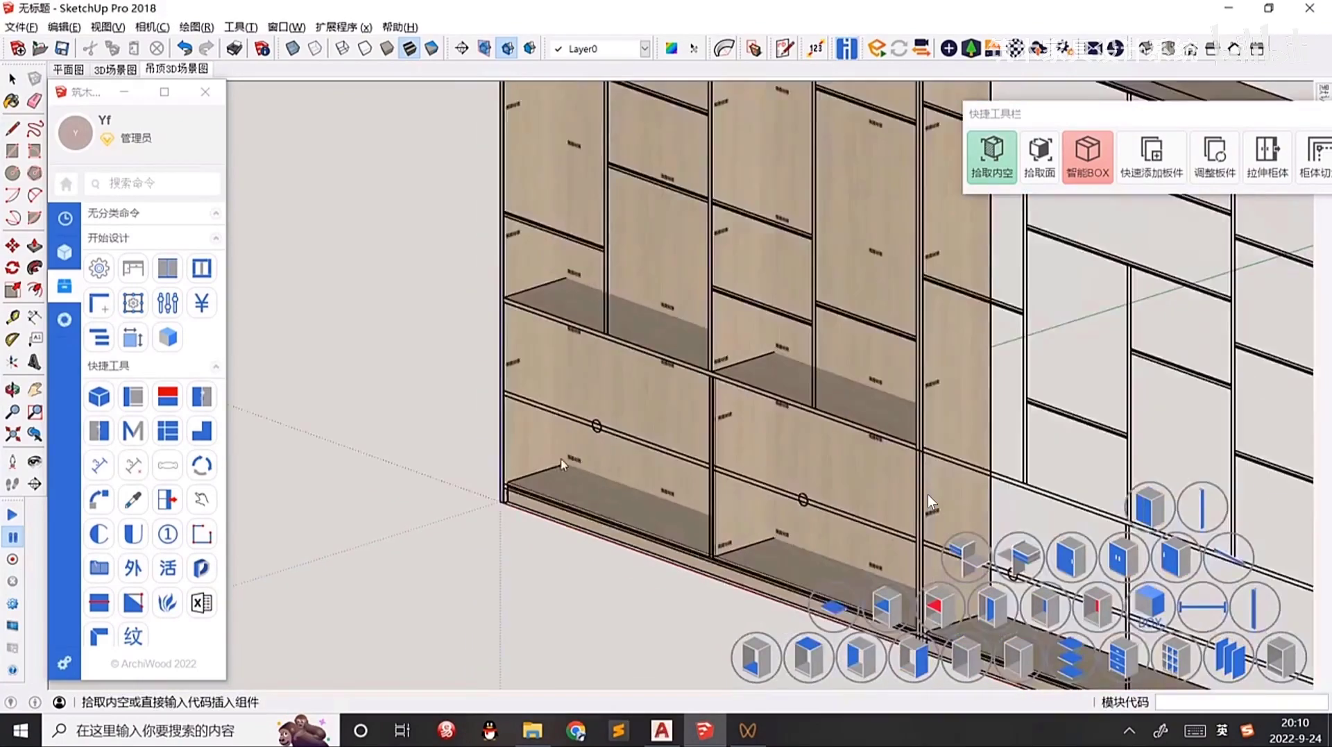
Add two horizontal shelves across the left cabinet's upper-left compartment, aligned with the two full-width drawn shelf lines.
middle_click_drag(563, 485, 756, 463)
middle_click_drag(609, 322, 644, 460, "shift")
middle_click_drag(644, 460, 619, 327)
left_click(202, 271)
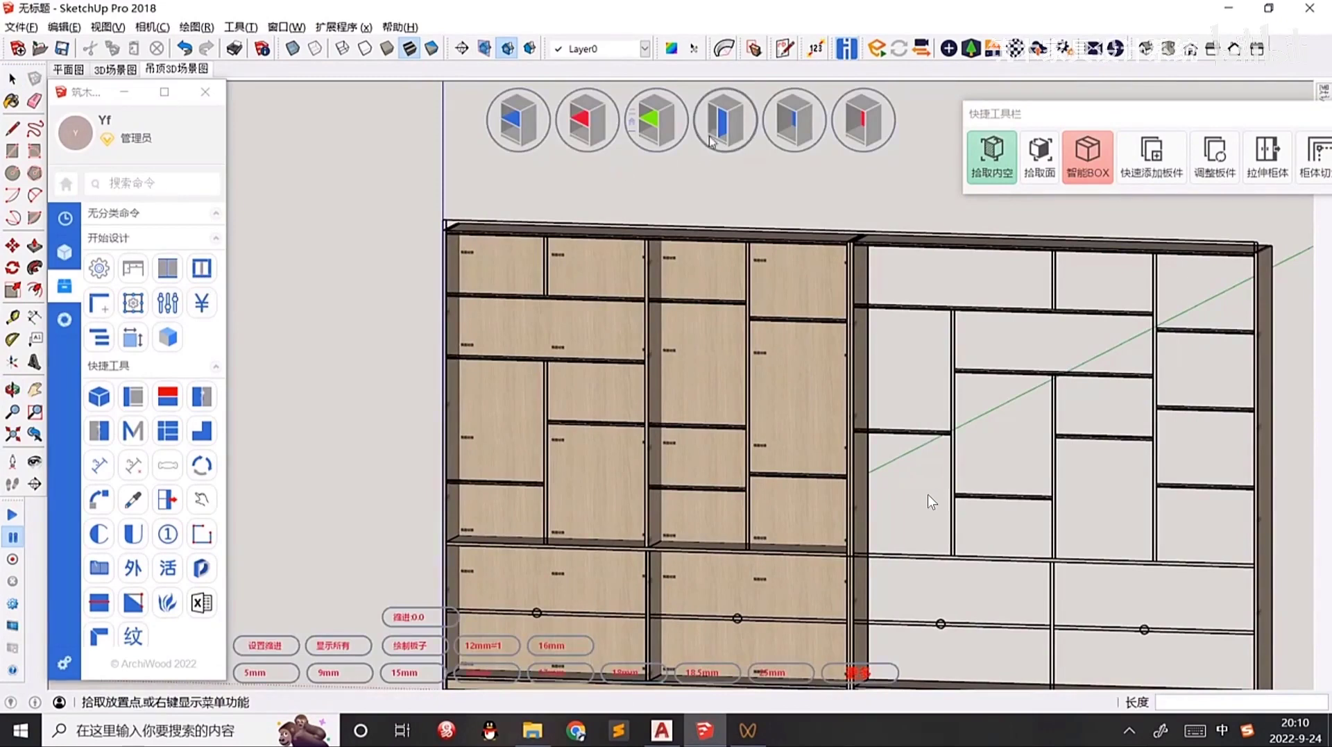
middle_click_drag(592, 385, 537, 398)
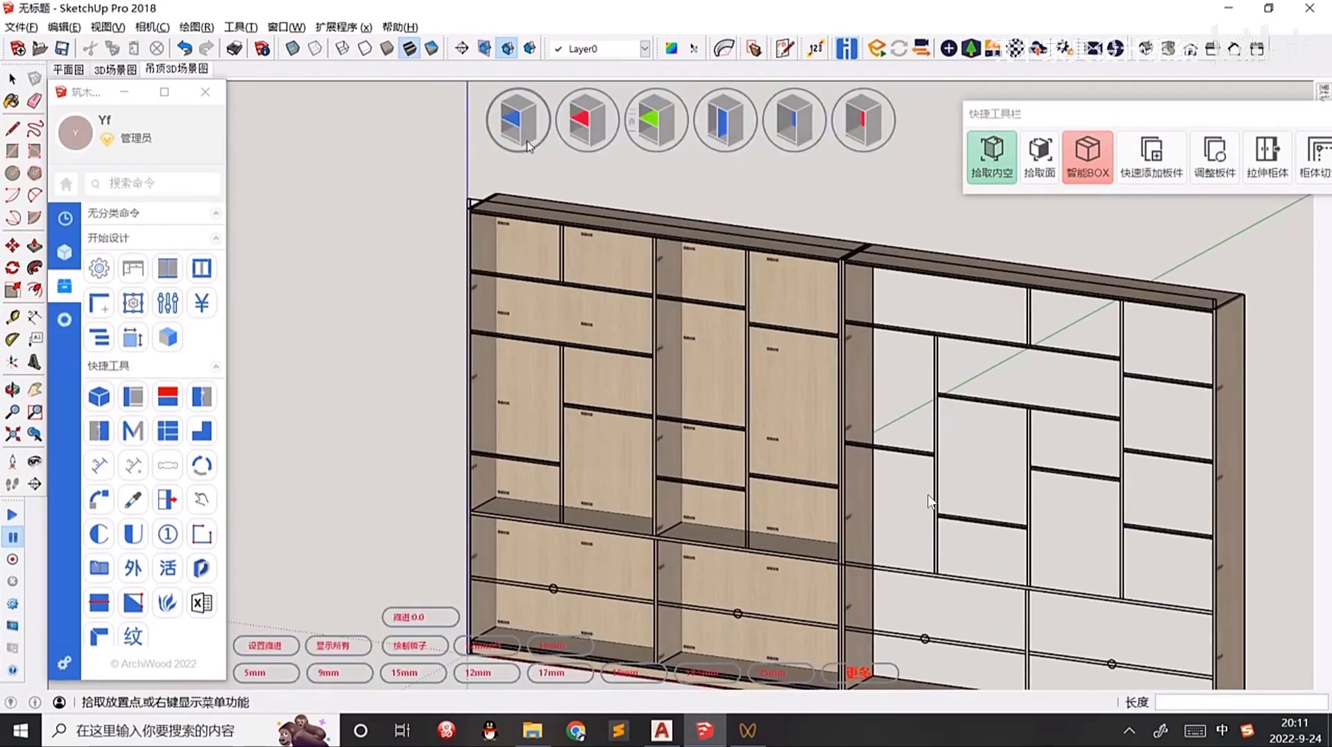
scroll(512, 354, "up", 6)
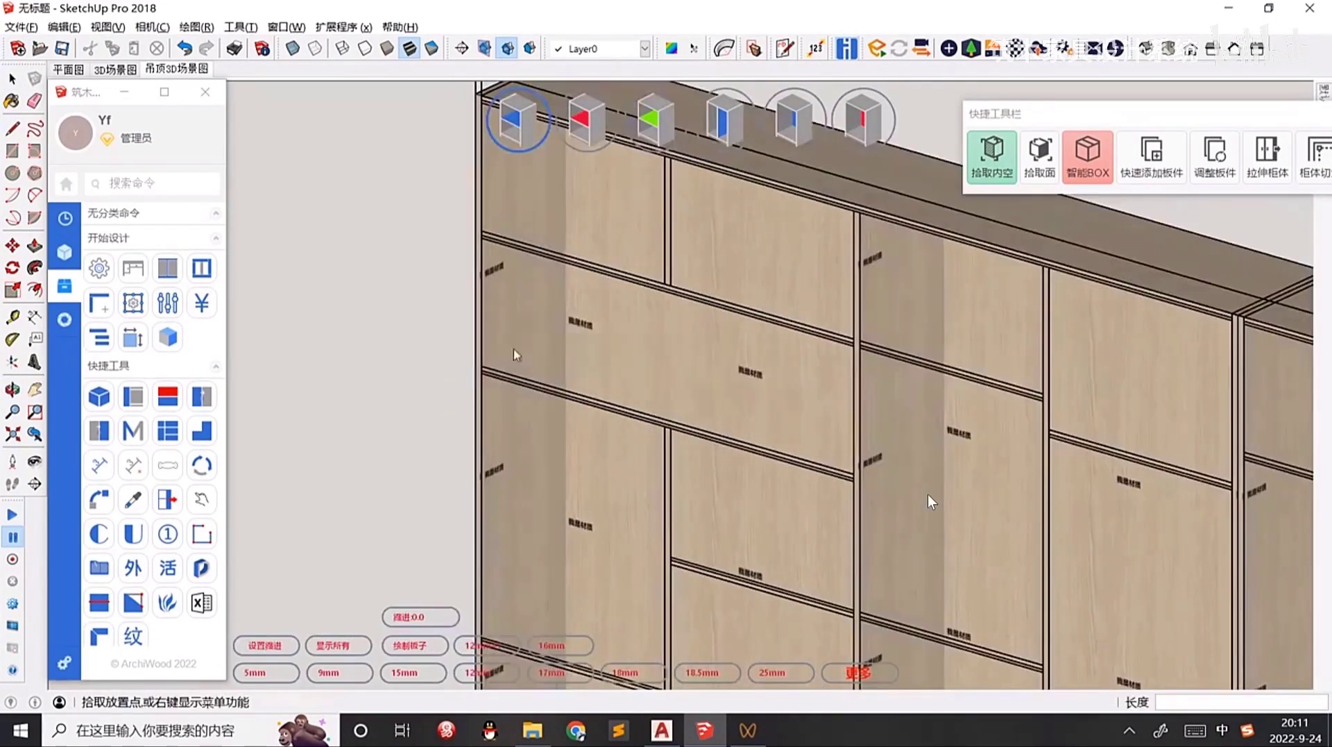
scroll(507, 345, "up", 1)
left_click(519, 307)
scroll(673, 413, "down", 3)
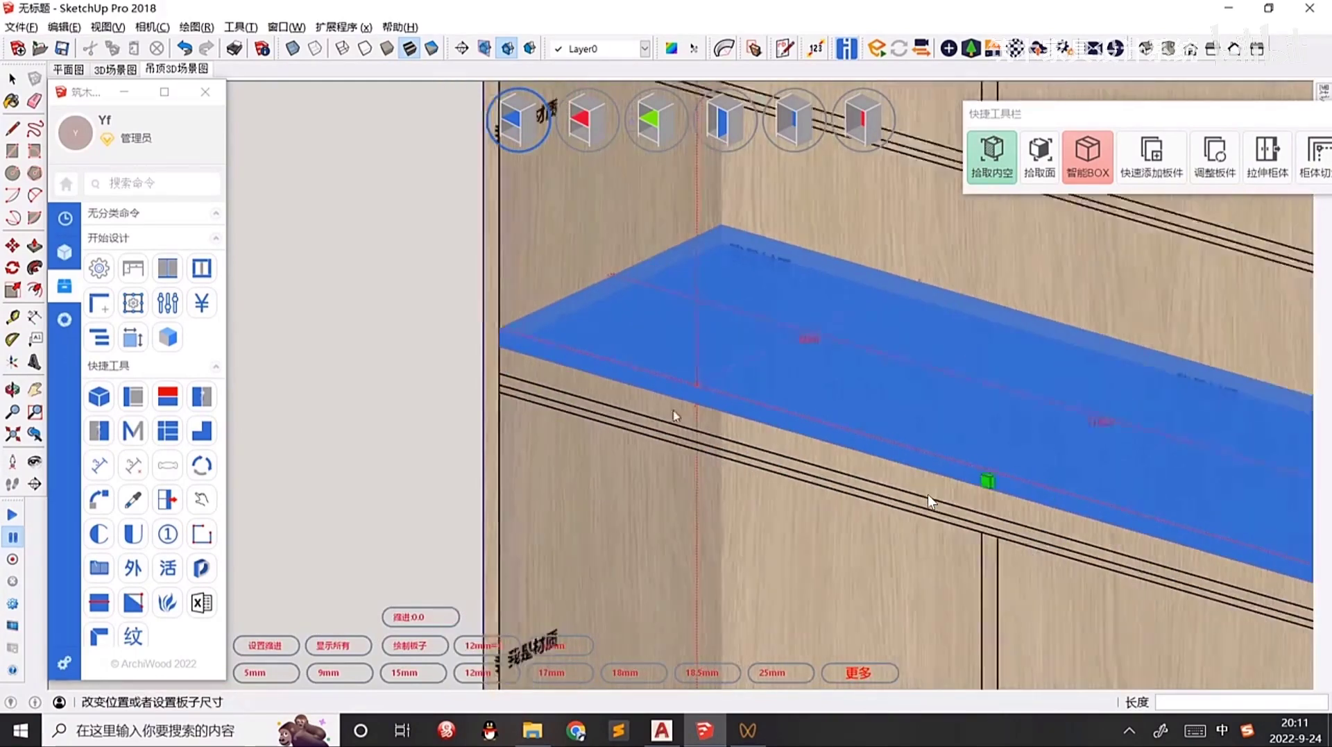
scroll(930, 501, "down", 4)
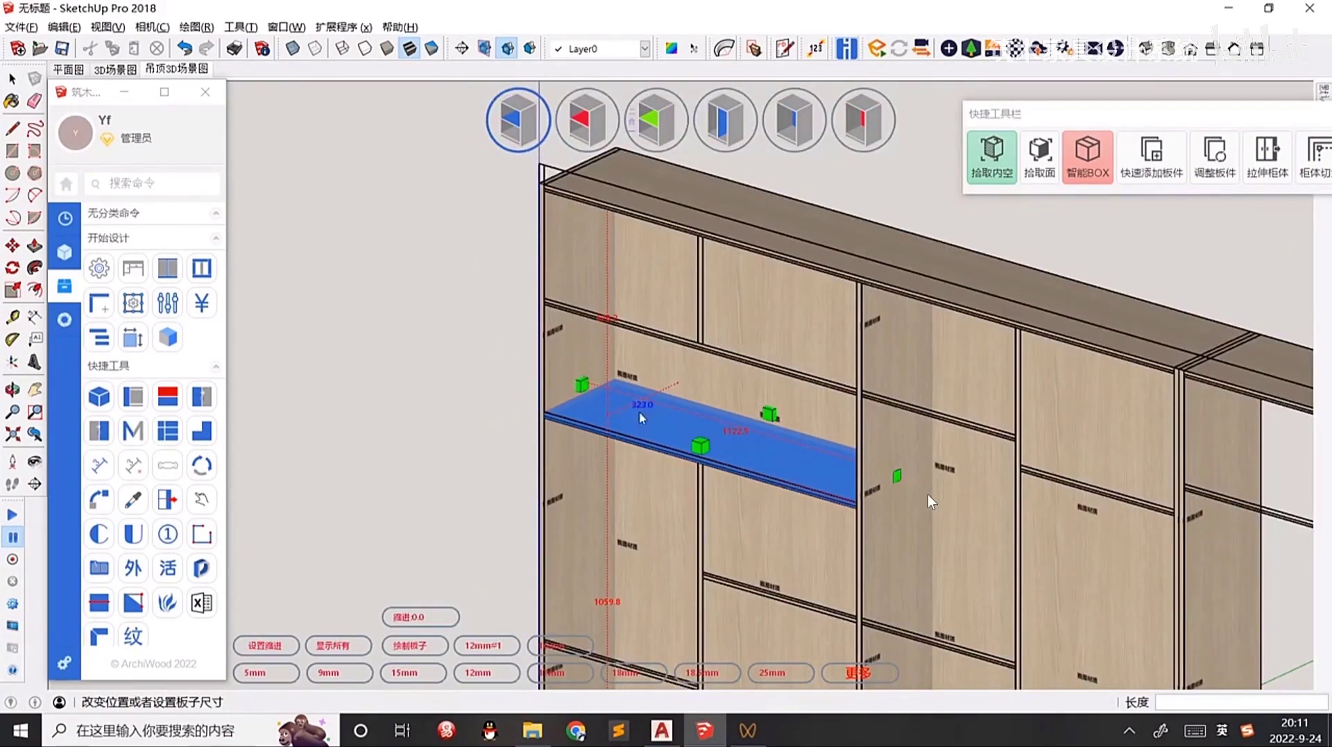
scroll(559, 281, "up", 3)
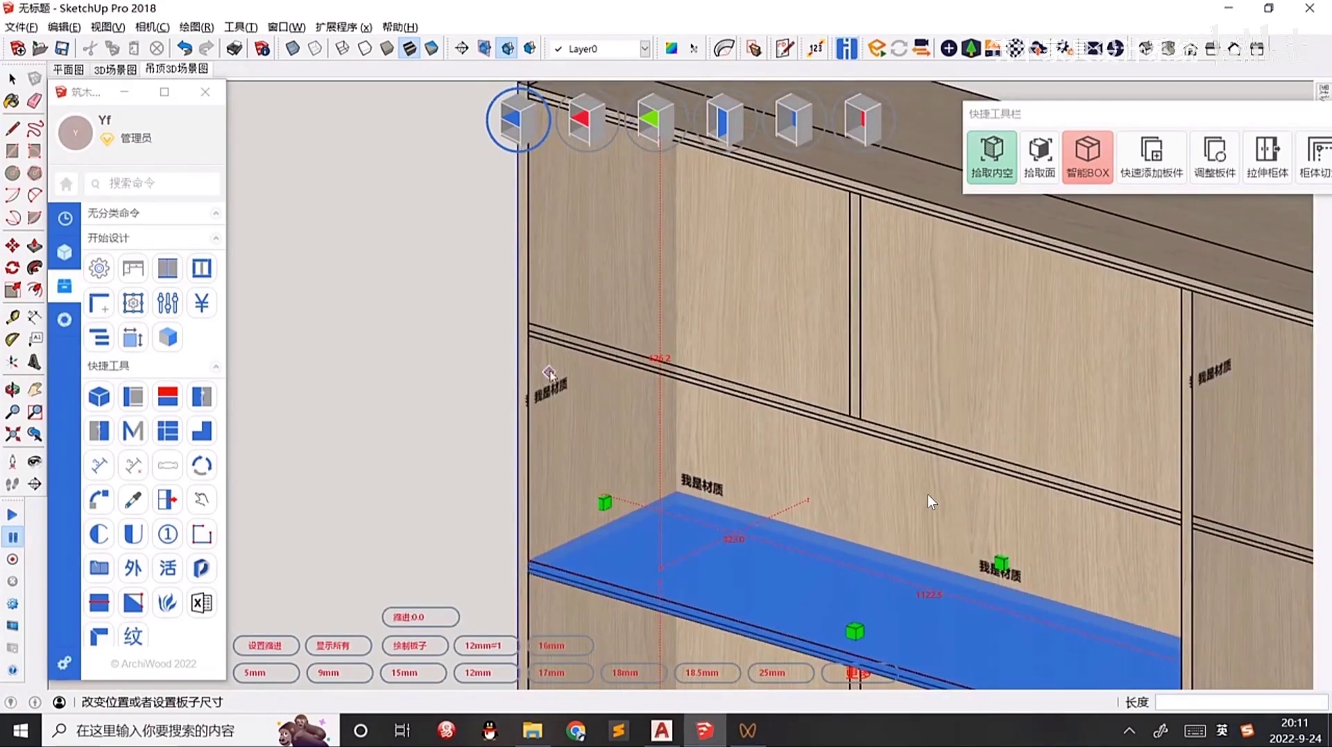
scroll(531, 345, "down", 5)
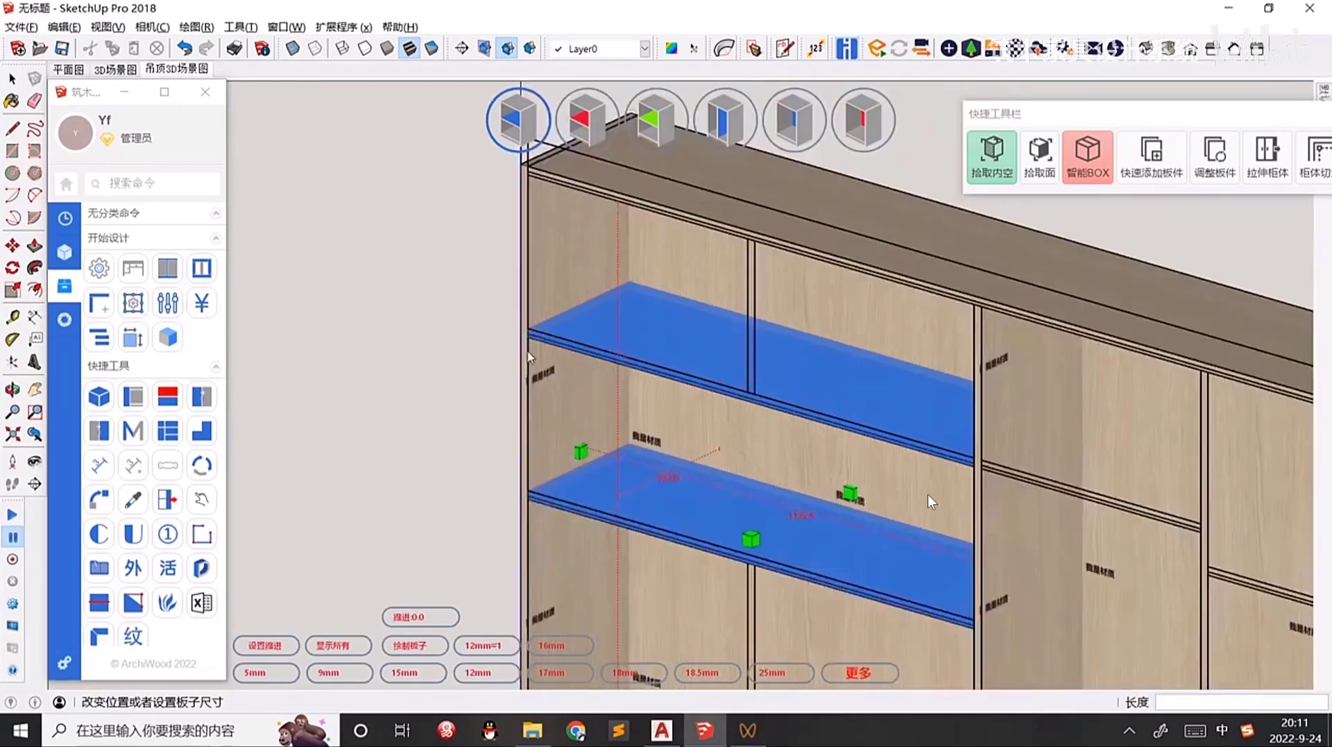
right_click(687, 378)
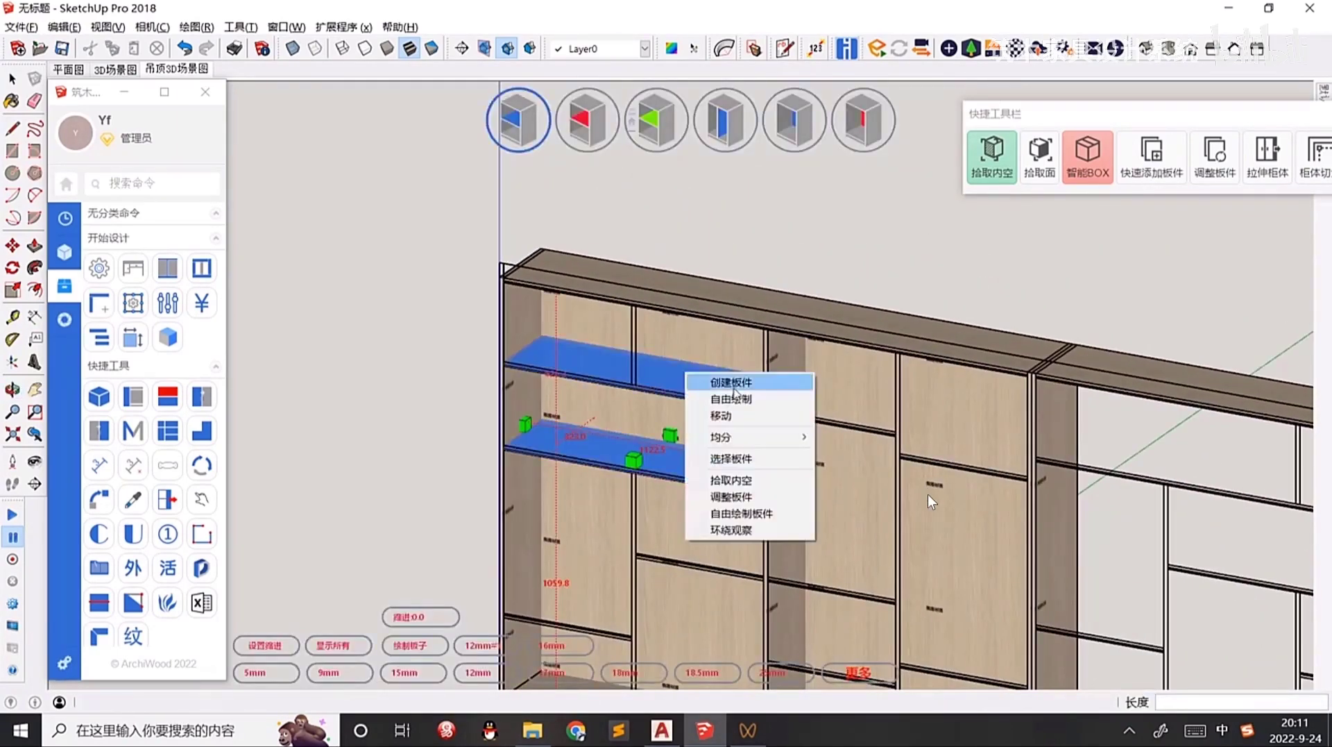
left_click(733, 385)
middle_click_drag(611, 410, 676, 398)
scroll(676, 397, "down", 2)
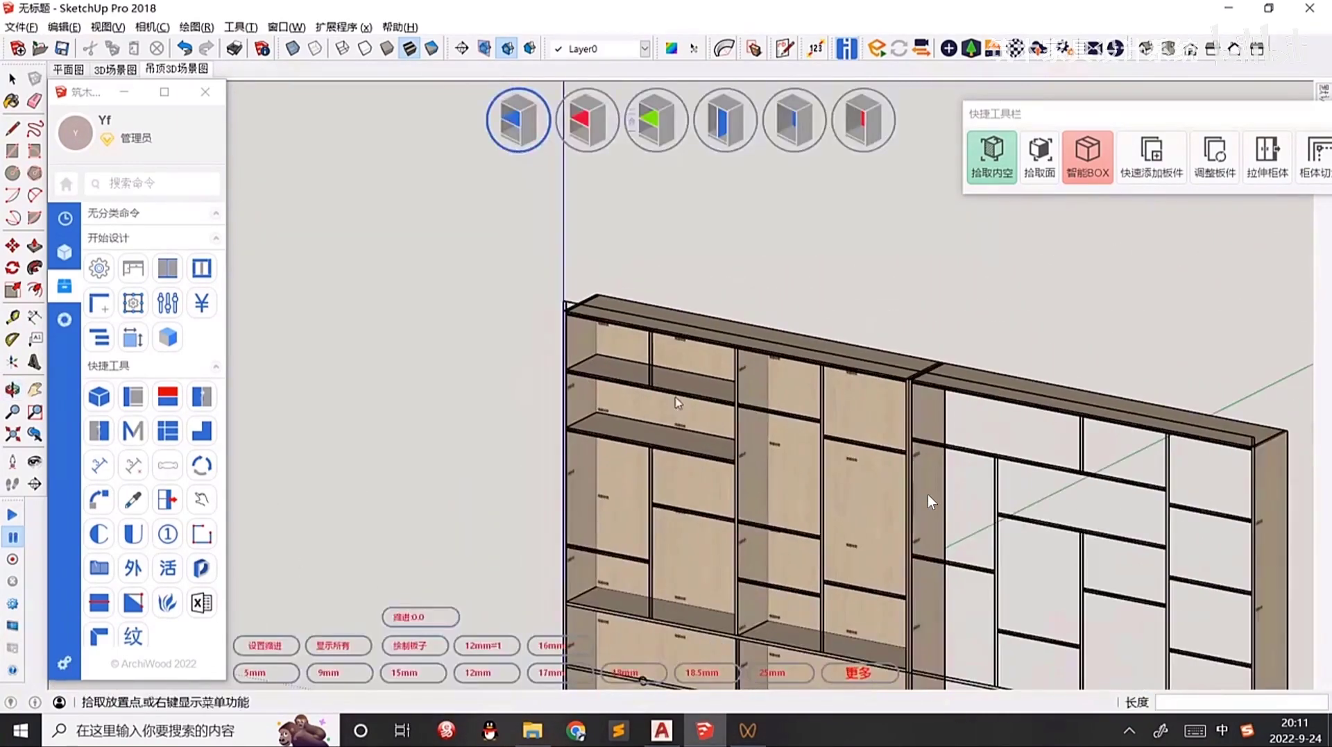
Add a vertical divider between the cabinet top and the uppermost shelf of the upper-left compartment, aligned with the drawn divider line.
left_click(713, 151)
scroll(660, 333, "up", 3)
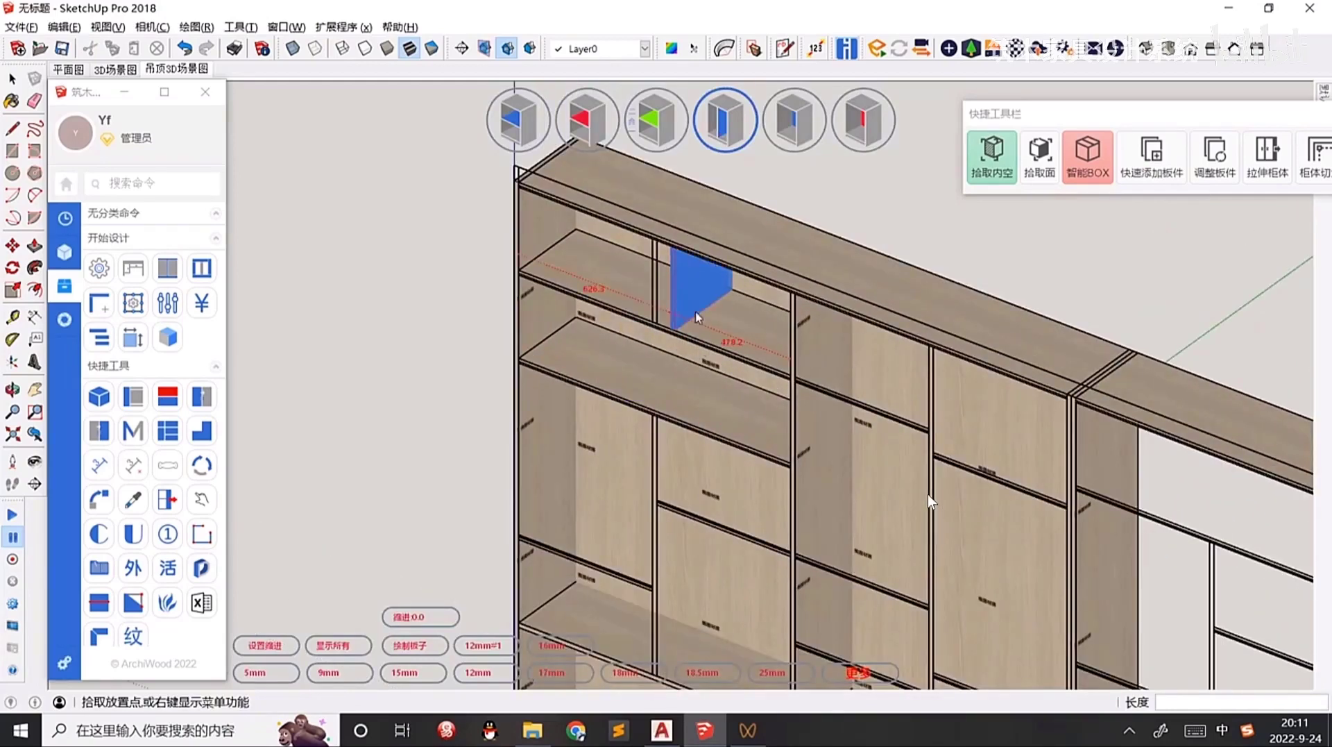
scroll(663, 321, "up", 2)
left_click(638, 327)
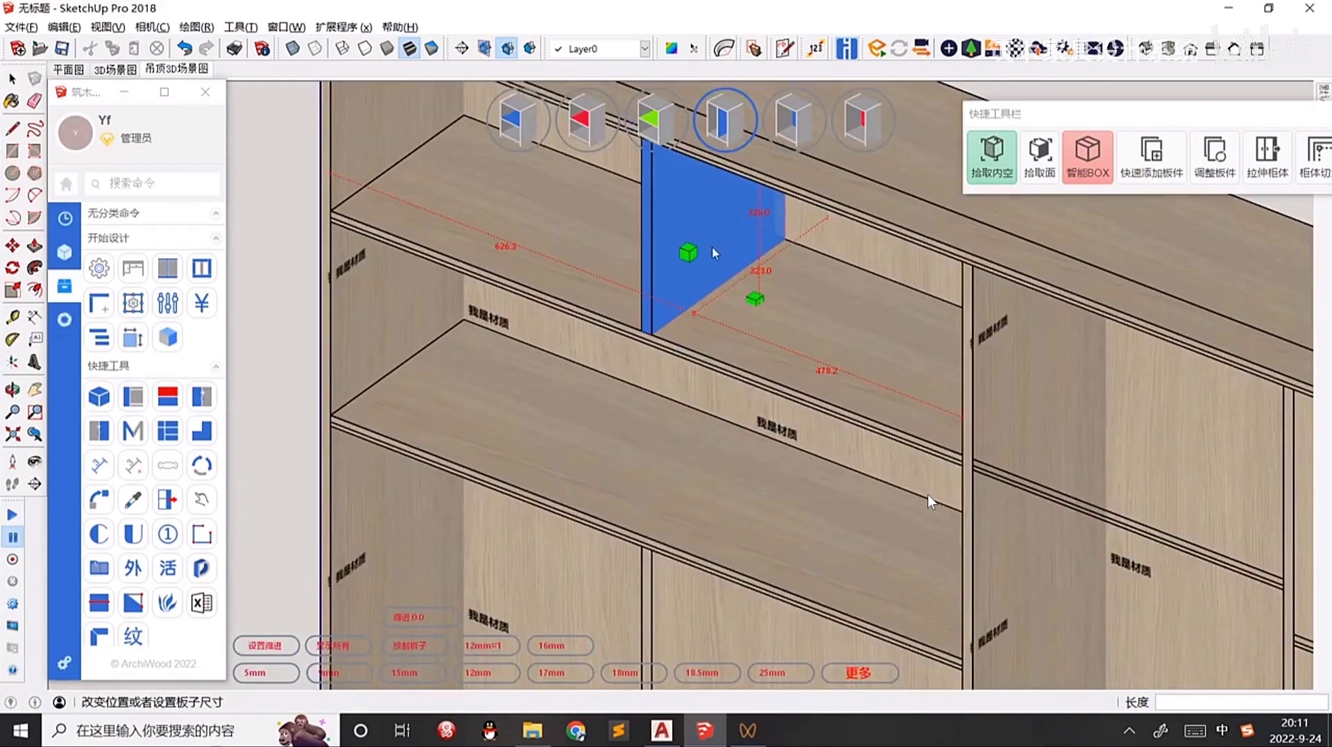
right_click(713, 251)
left_click(731, 251)
scroll(661, 400, "down", 2)
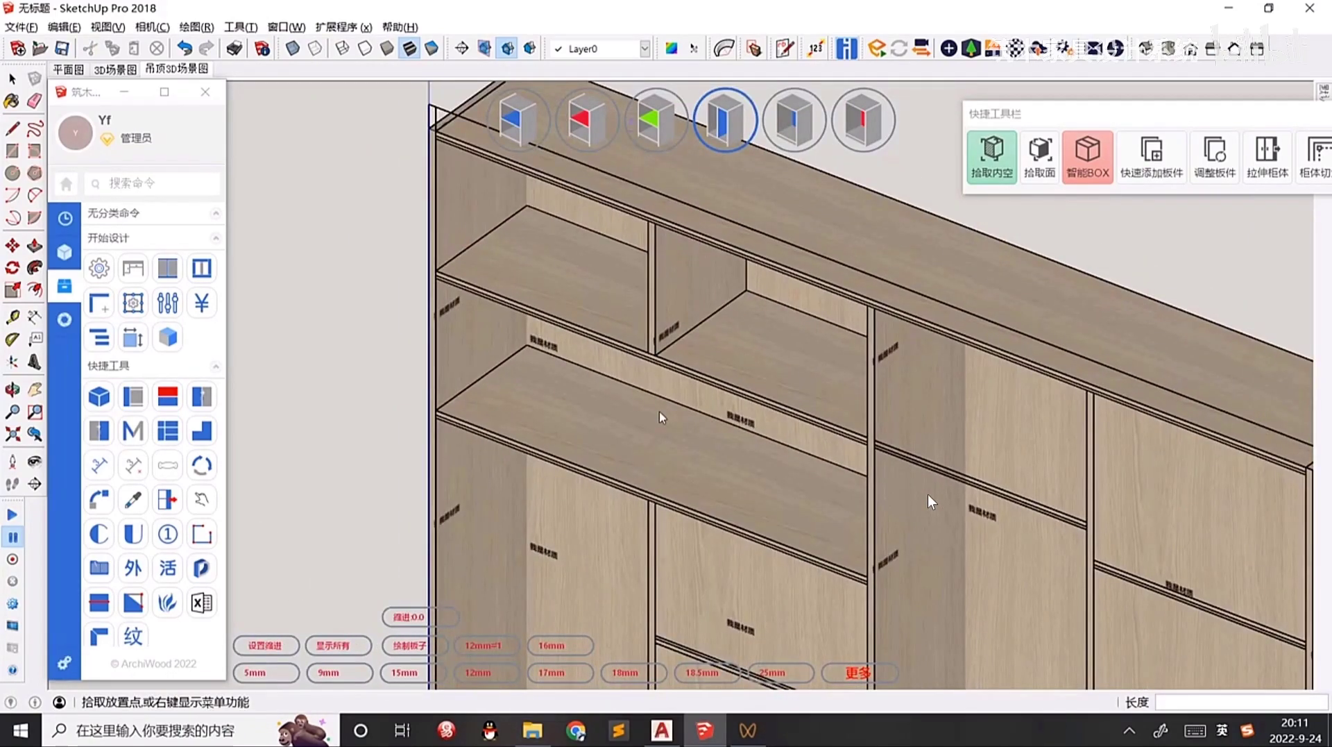
Add a vertical divider below the second shelf of the upper-left compartment, positioned midway across the width with /2.
scroll(660, 402, "down", 3)
middle_click_drag(678, 512, 690, 386, "shift")
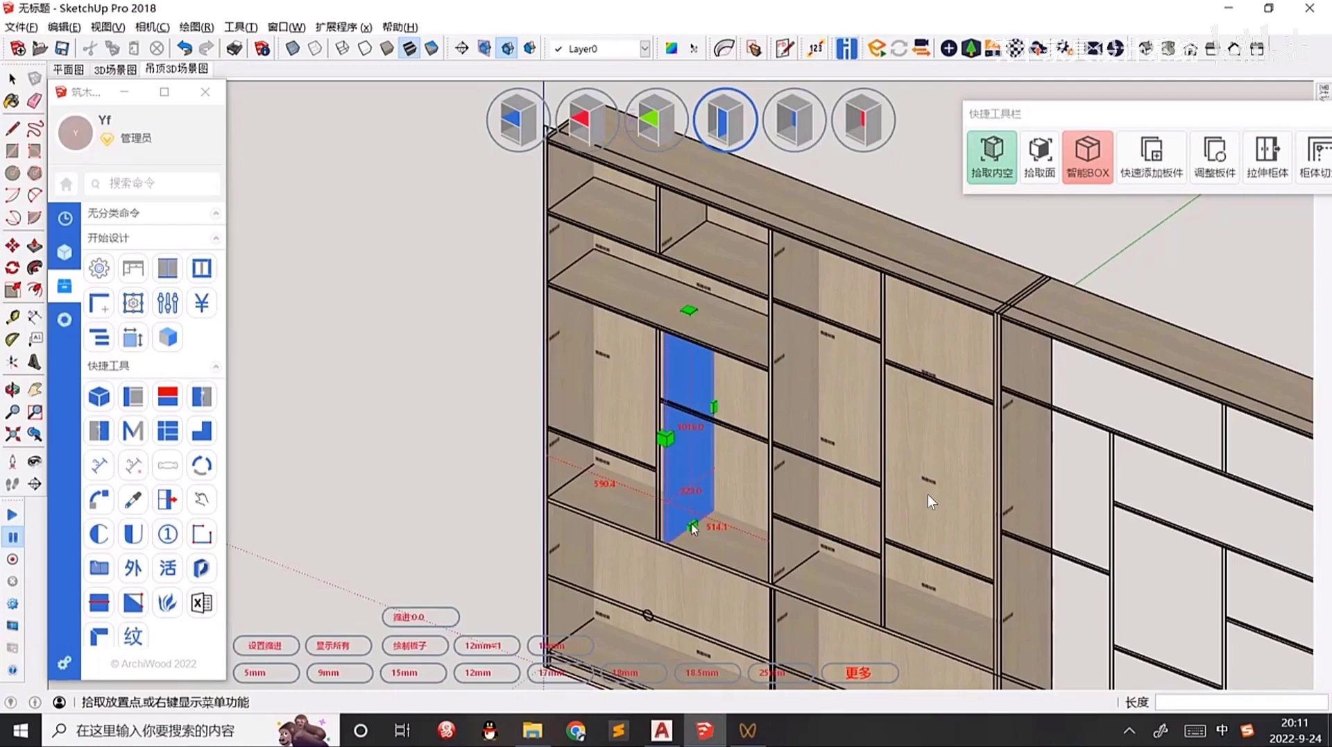
right_click(684, 456)
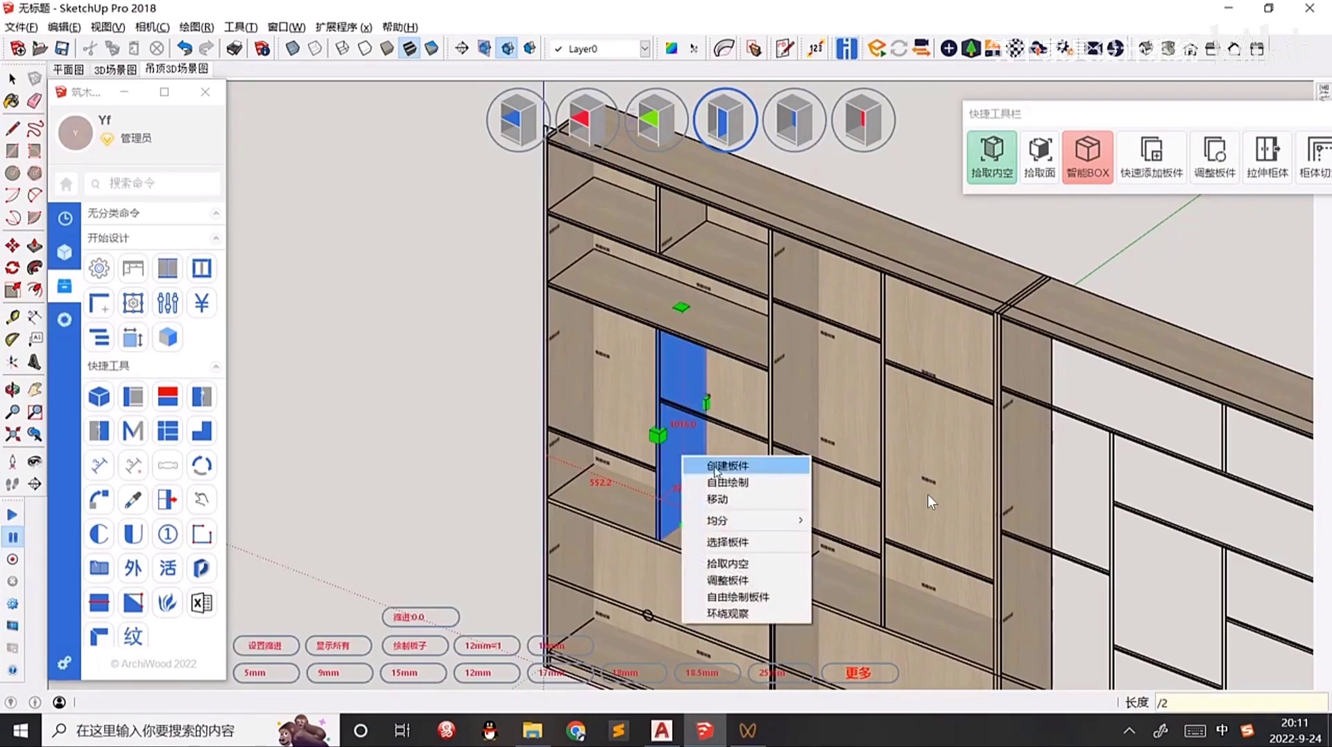
left_click(694, 464)
Add one shelf on each side of the lower divider in the upper-left compartment, aligned with the drawn shelf lines.
left_click(519, 120)
scroll(594, 430, "up", 2)
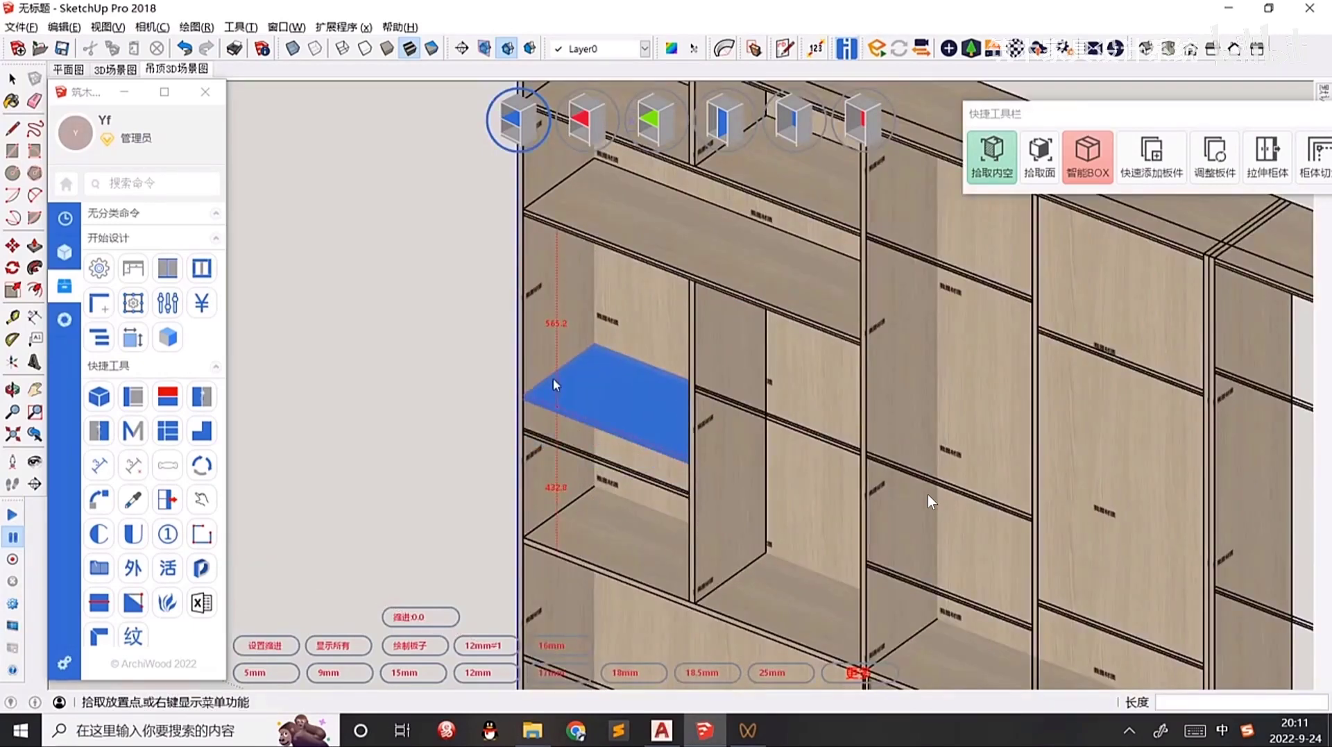
left_click(553, 379)
scroll(538, 437, "up", 1)
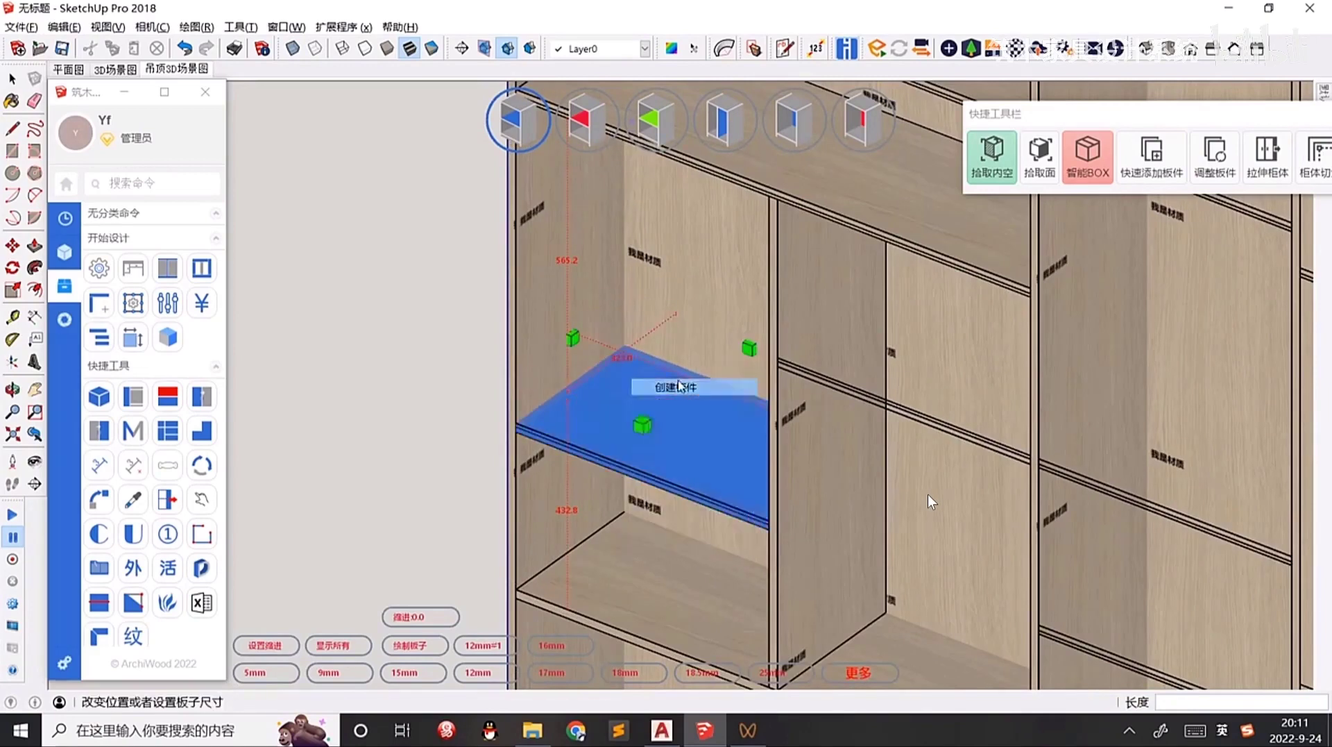
scroll(651, 329, "up", 3)
right_click(628, 353)
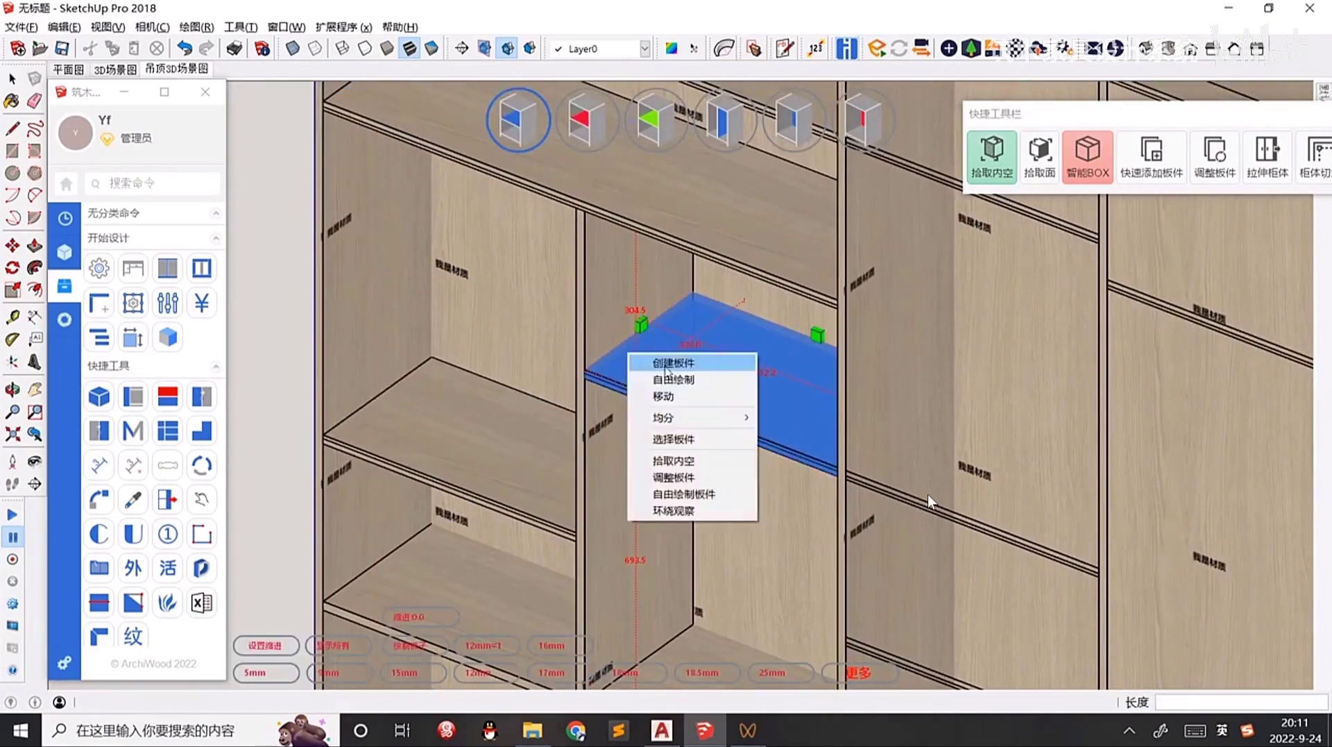
left_click(659, 362)
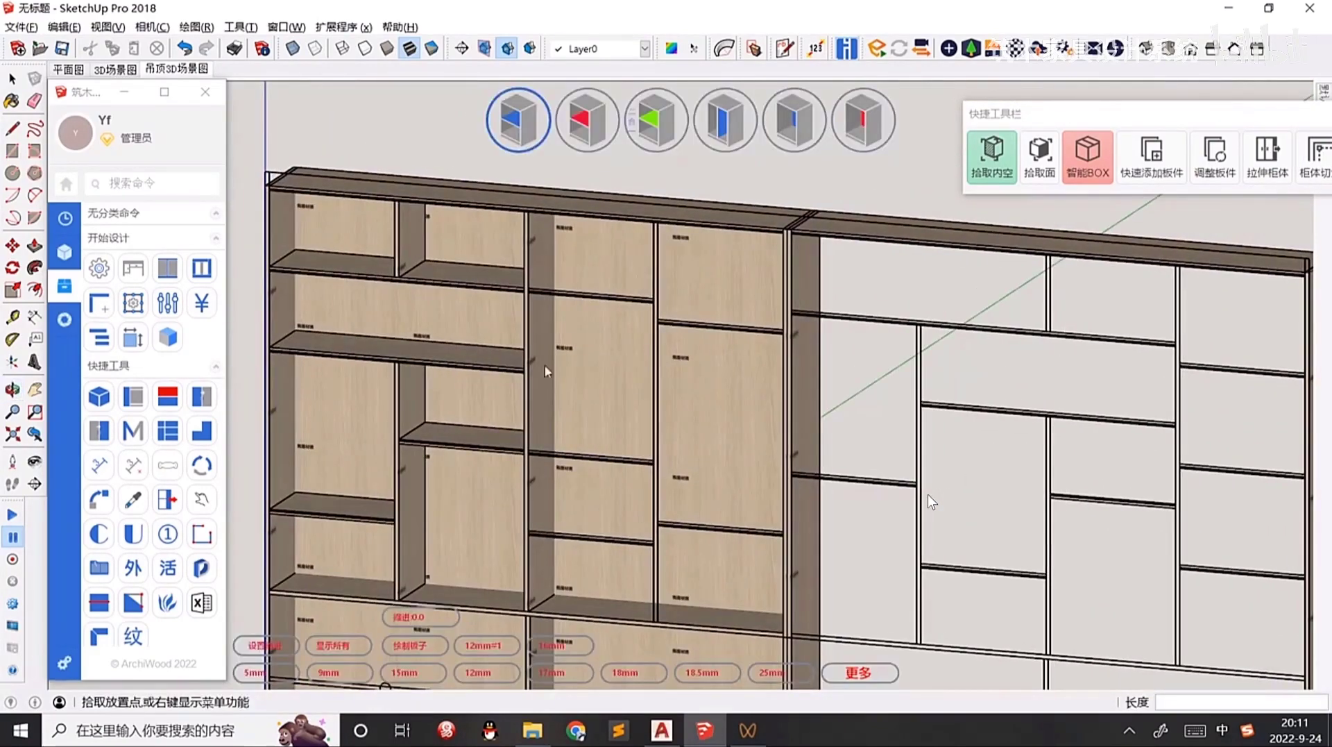
Add a full-height vertical divider in the left cabinet's upper-right compartment, aligned with the drawn divider line.
left_click(724, 123)
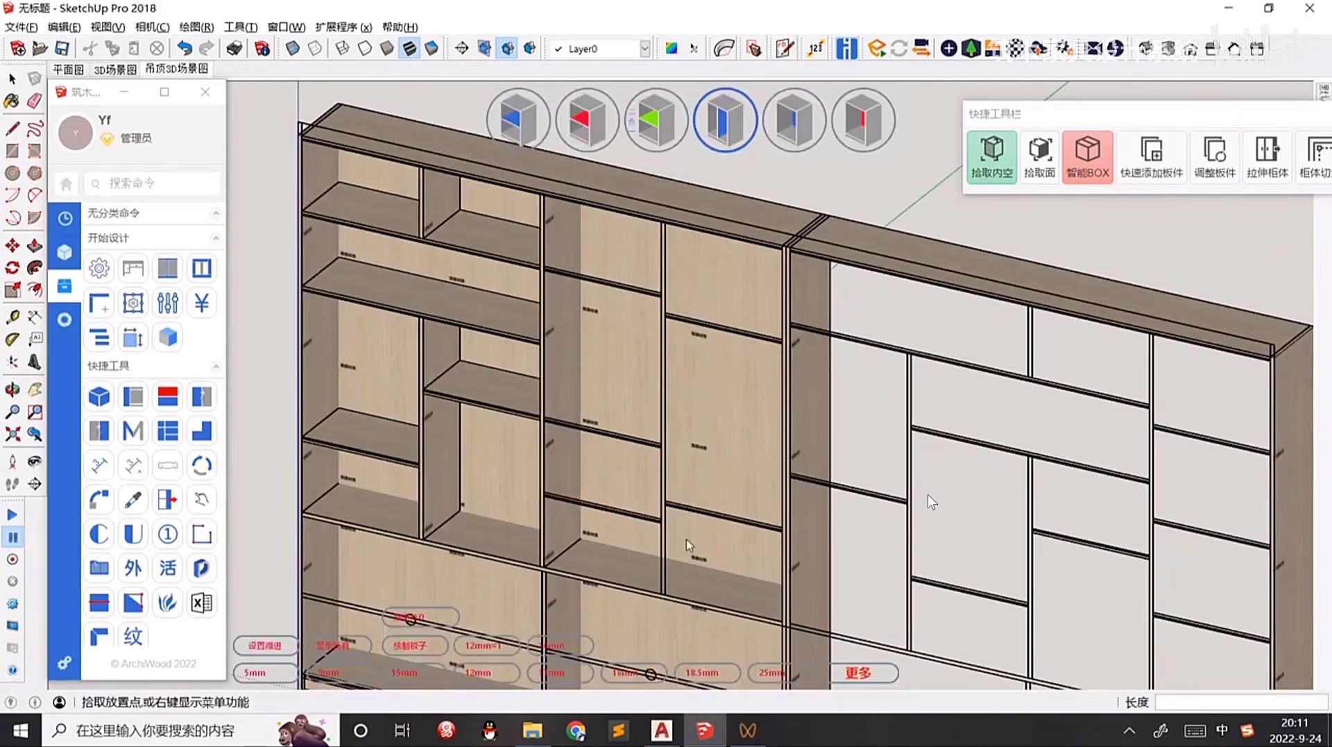
middle_click_drag(685, 540, 713, 589)
scroll(710, 588, "up", 2)
left_click(724, 577)
scroll(657, 600, "up", 2)
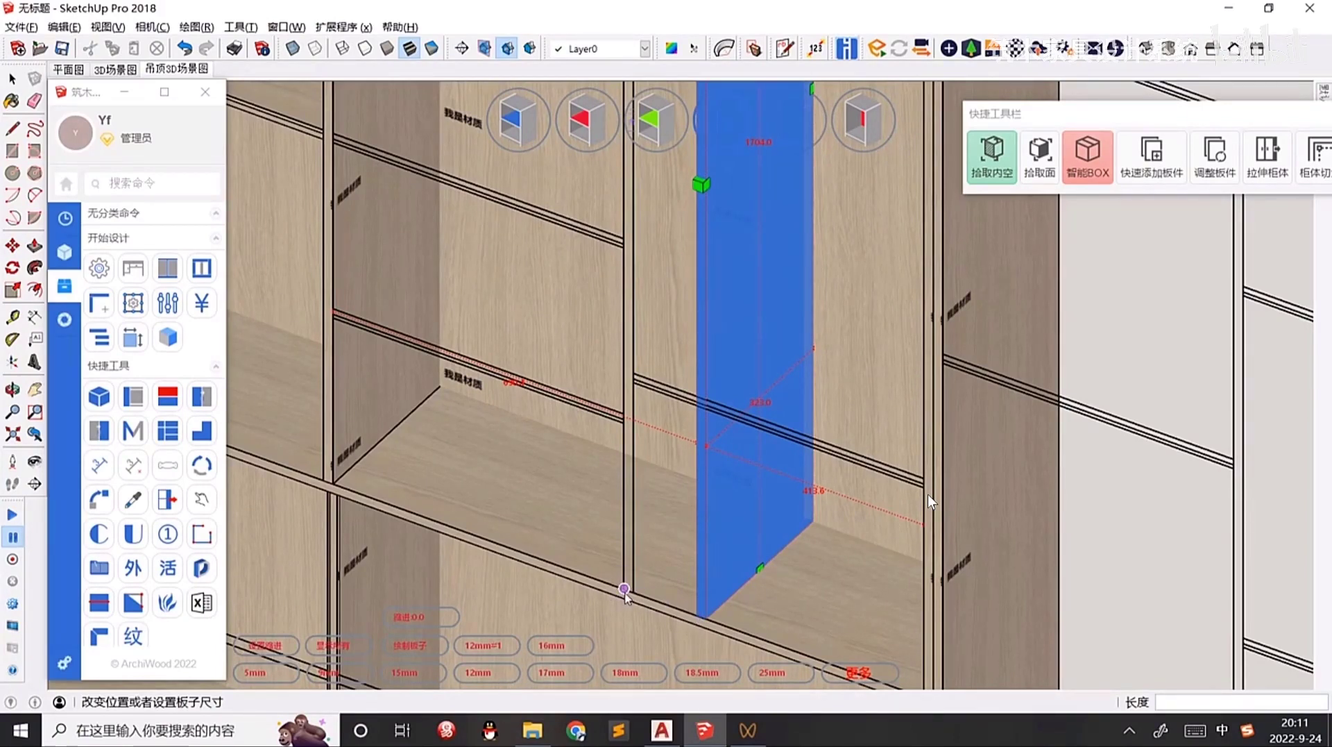
scroll(607, 521, "down", 5)
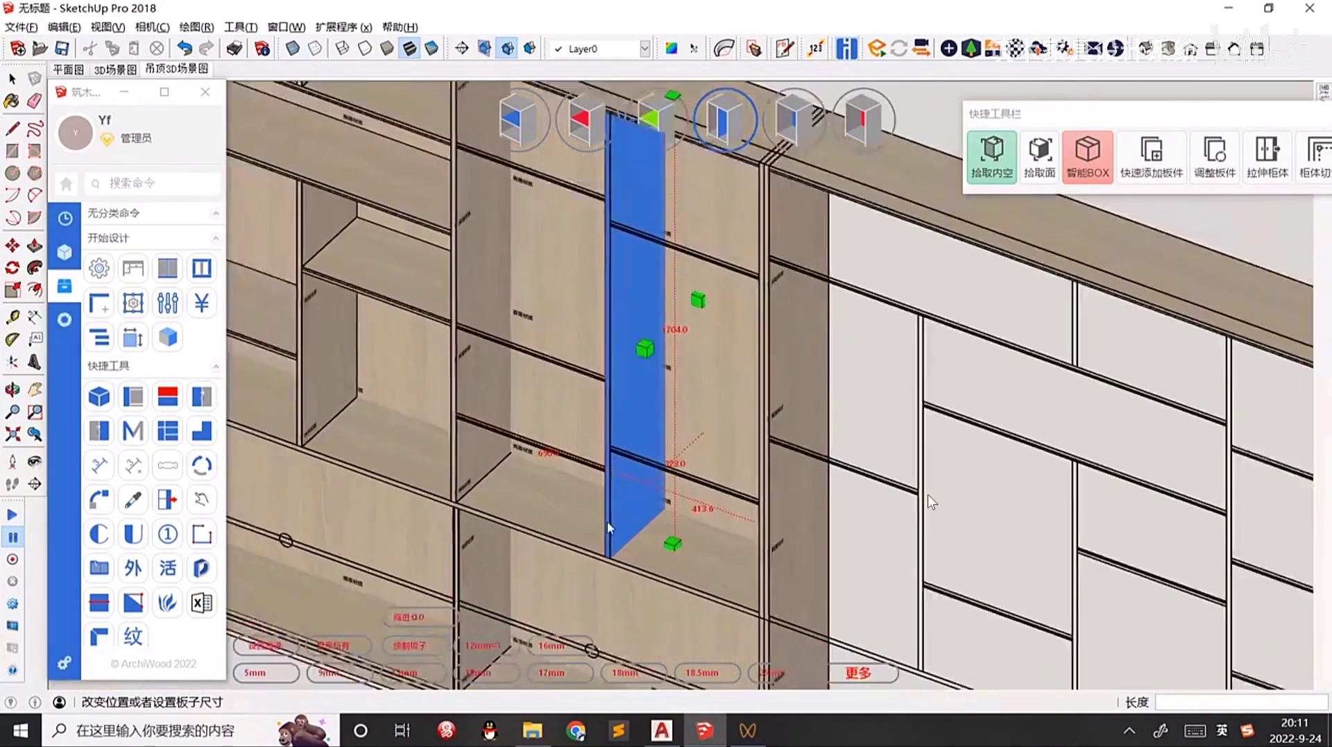
right_click(624, 335)
left_click(666, 344)
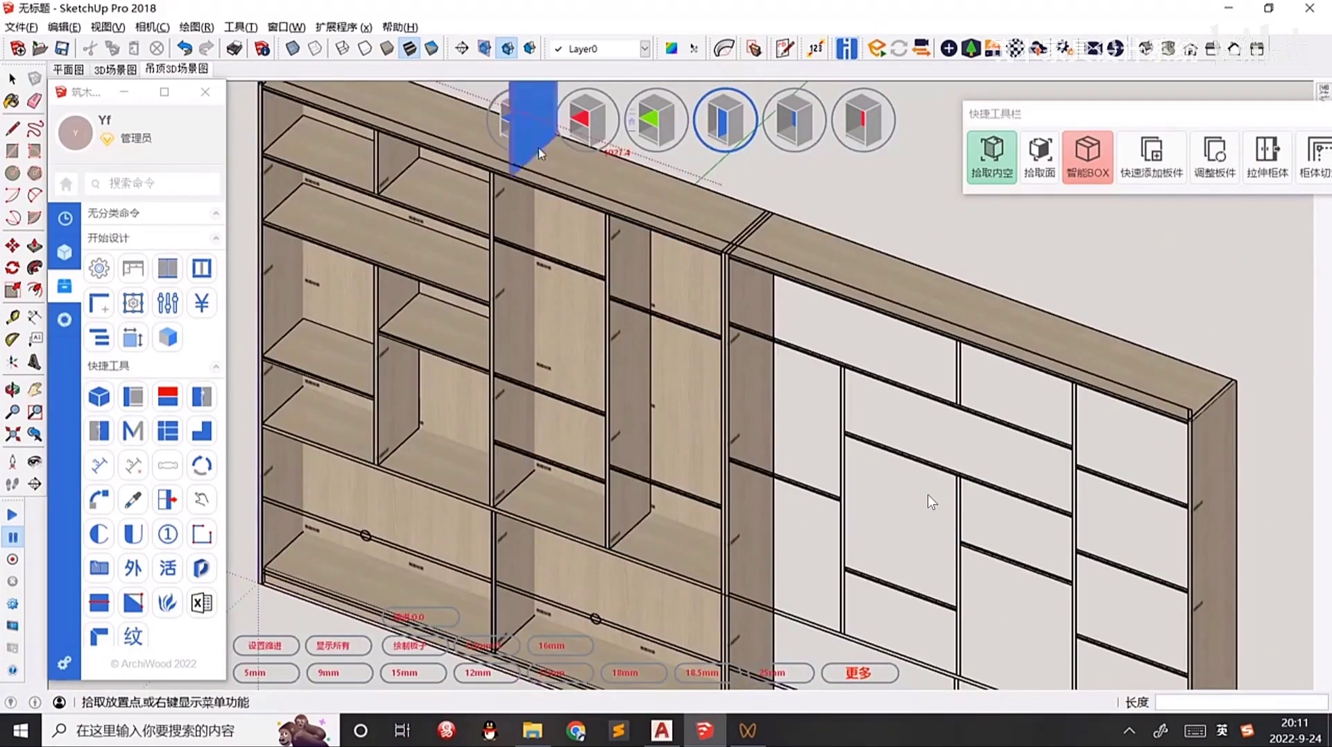
Try to distribute three shelves in the third upper bay of the left cabinet using the ratio 1:1:2:1.
left_click(518, 119)
scroll(511, 349, "up", 3)
scroll(511, 349, "down", 4)
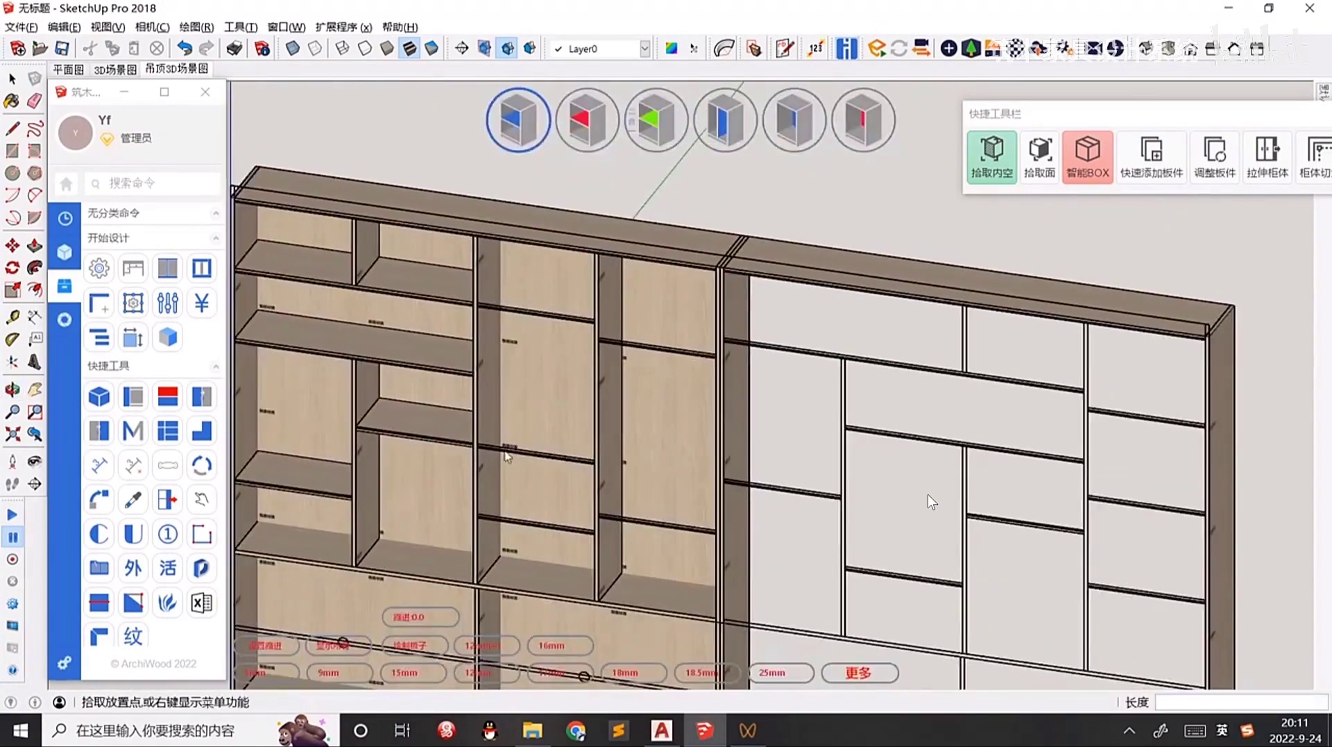
scroll(550, 275, "up", 4)
left_click(544, 275)
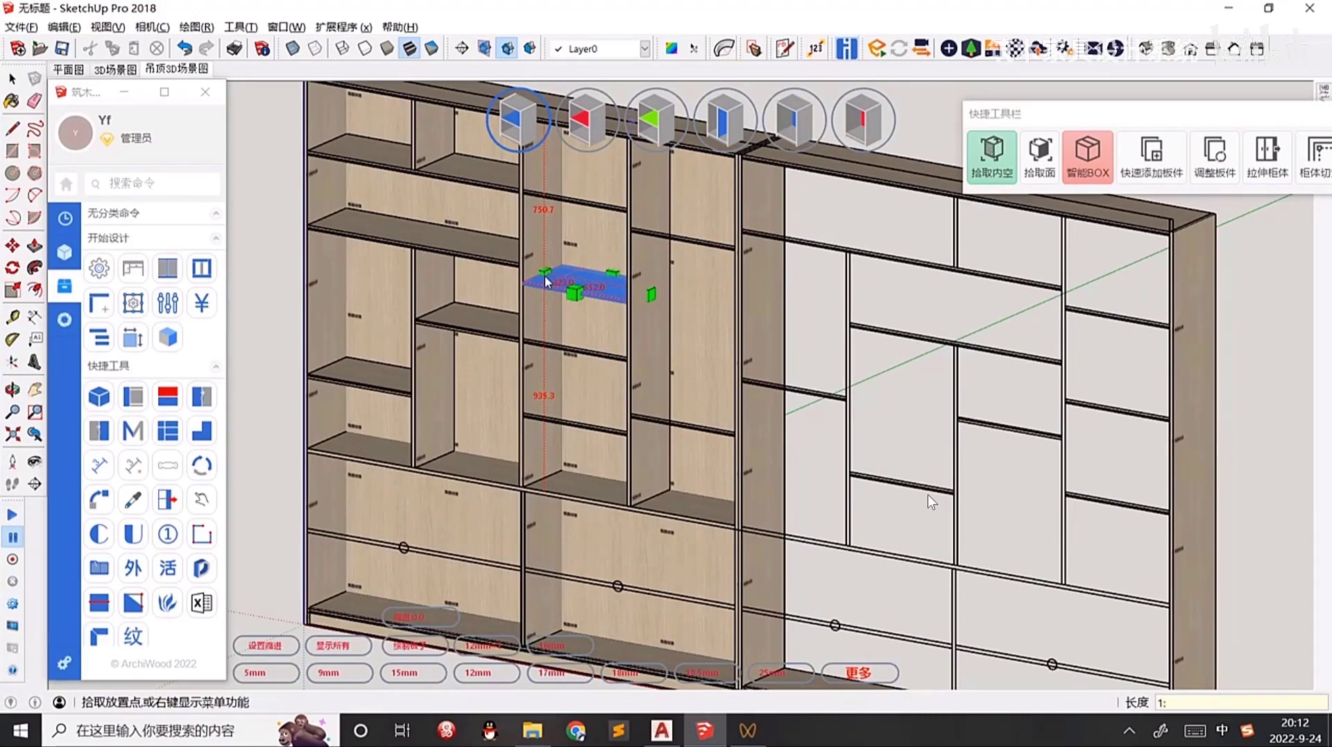
type("1:2:1")
key("Return")
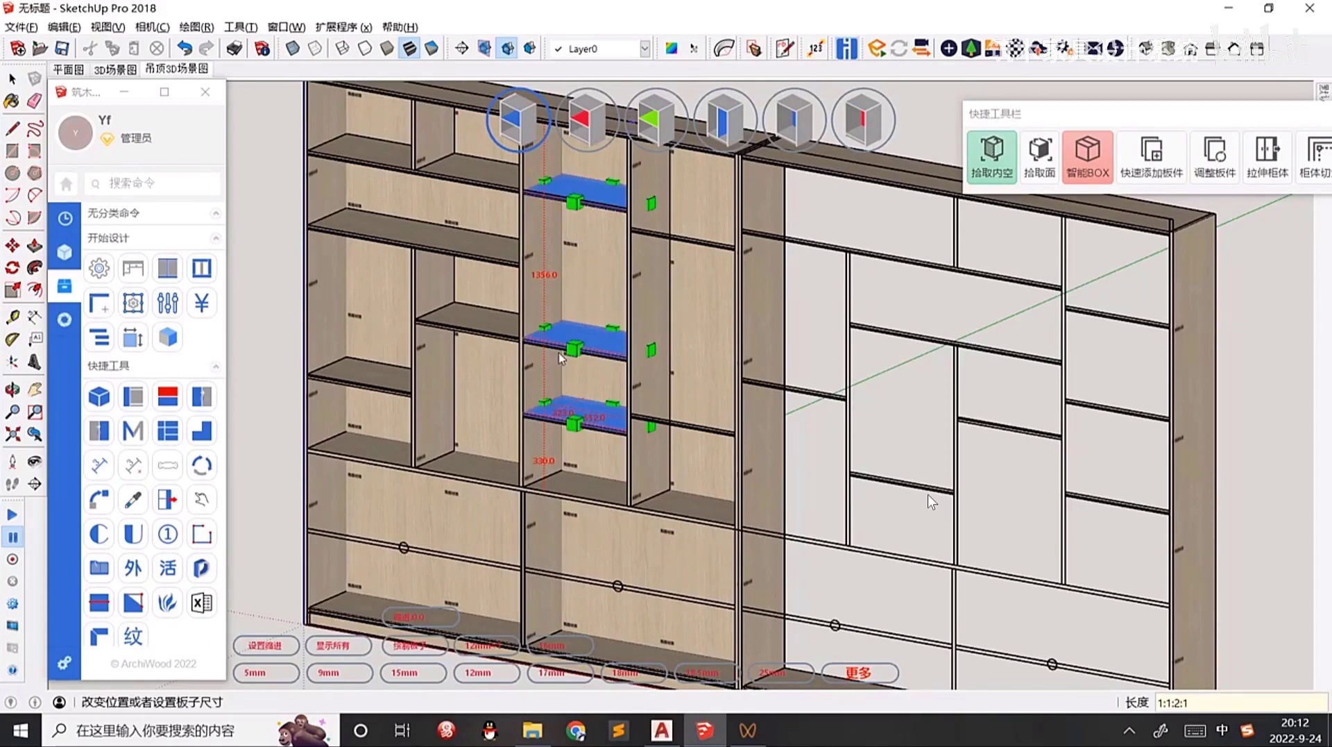
Add three shelves in the left cabinet's third upper bay, each aligned with its drawn shelf line.
scroll(554, 369, "up", 3)
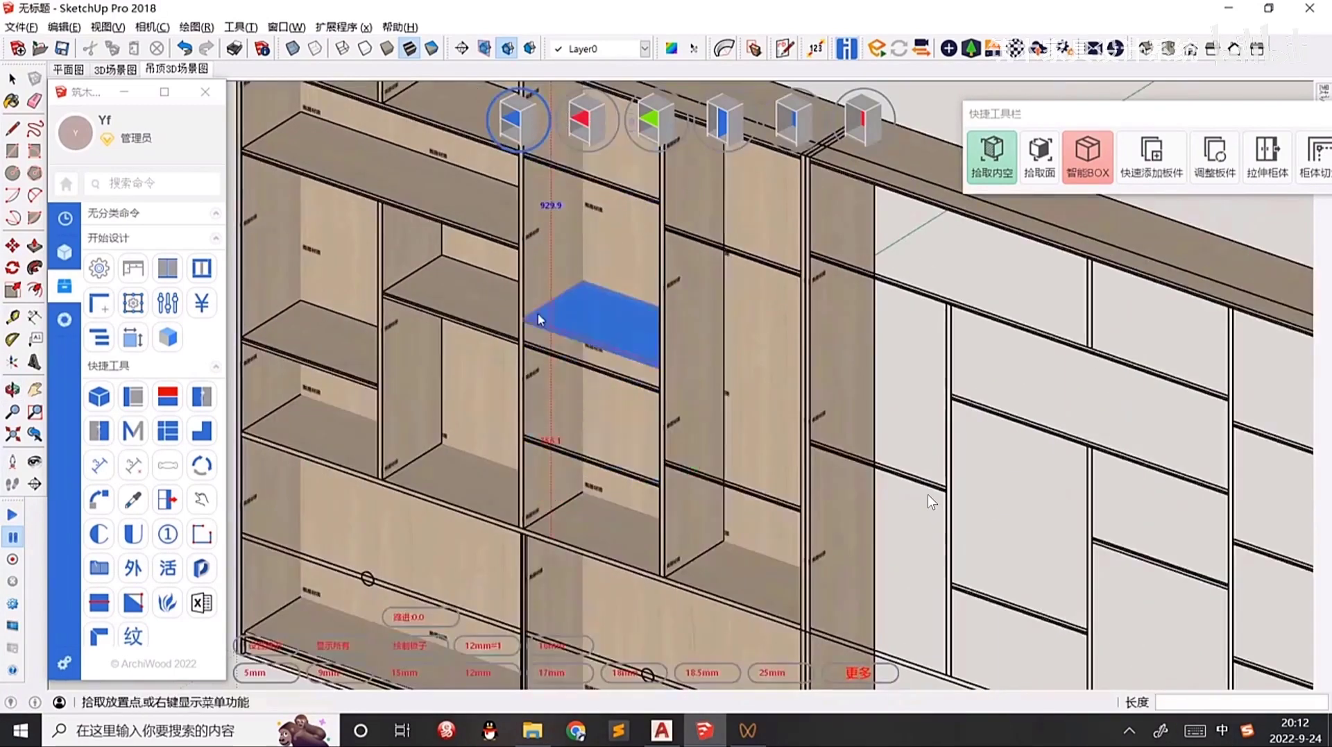
scroll(553, 369, "up", 4)
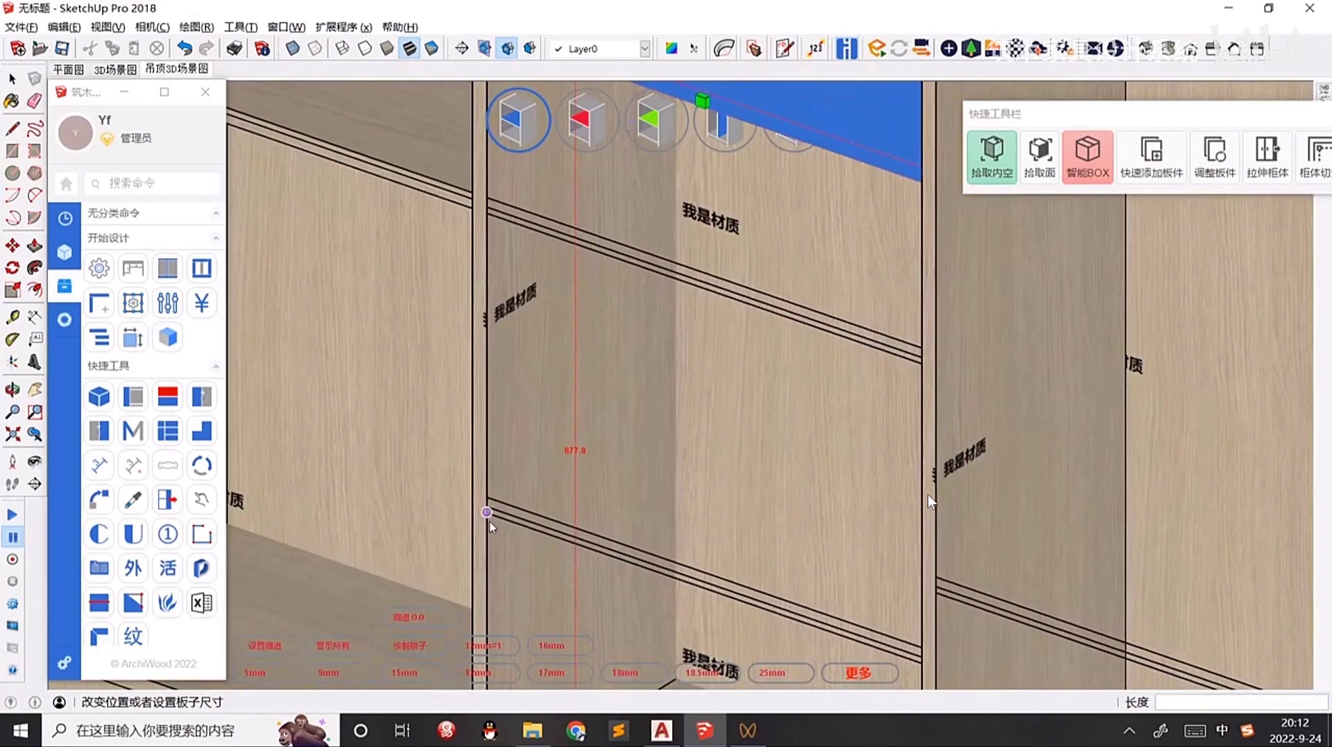
scroll(490, 526, "down", 5)
scroll(497, 330, "up", 6)
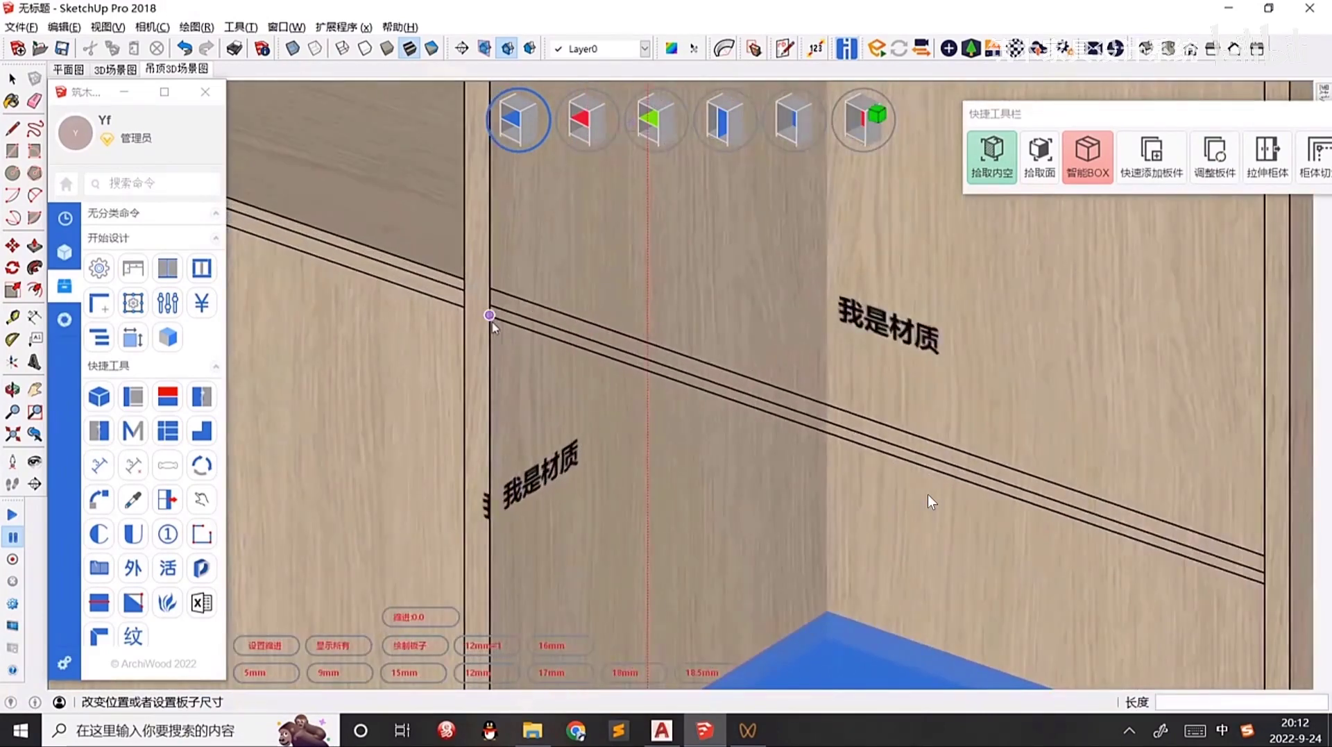
scroll(494, 326, "down", 4)
scroll(550, 472, "up", 5)
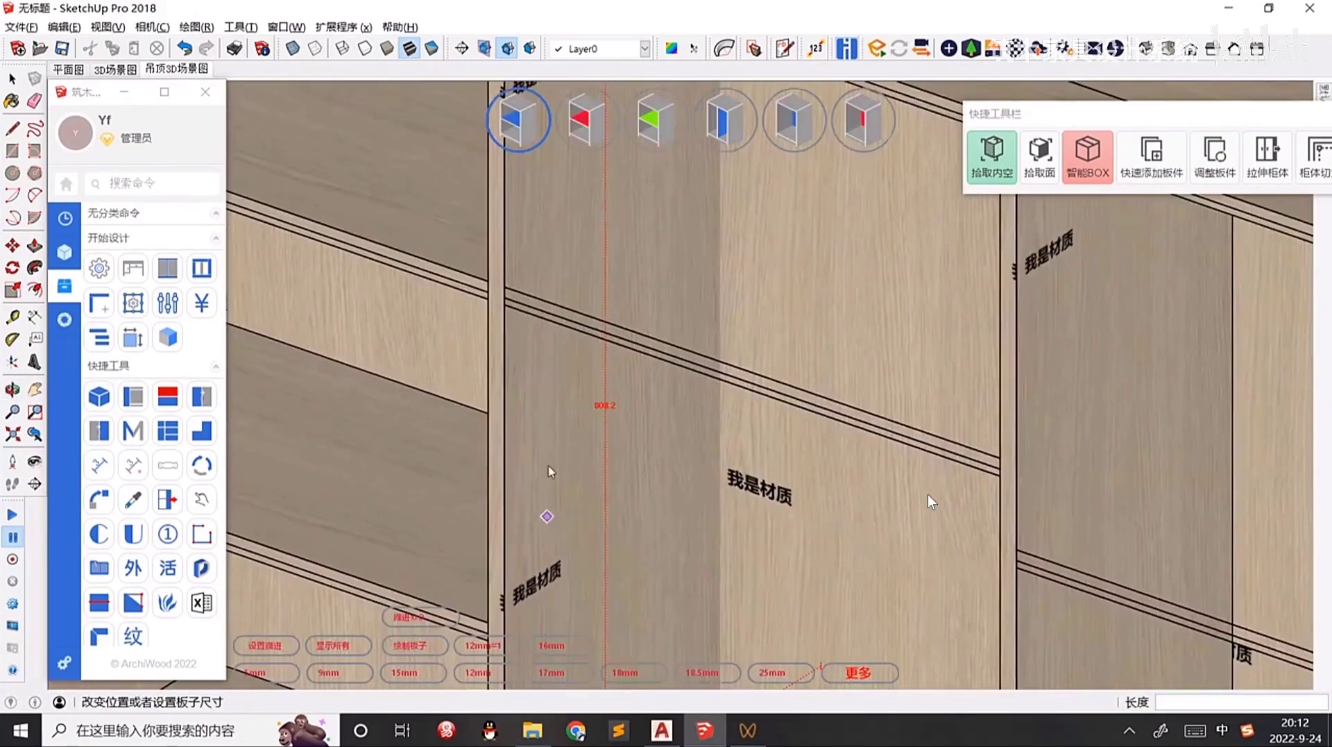
scroll(553, 326, "down", 2)
right_click(658, 318)
left_click(687, 328)
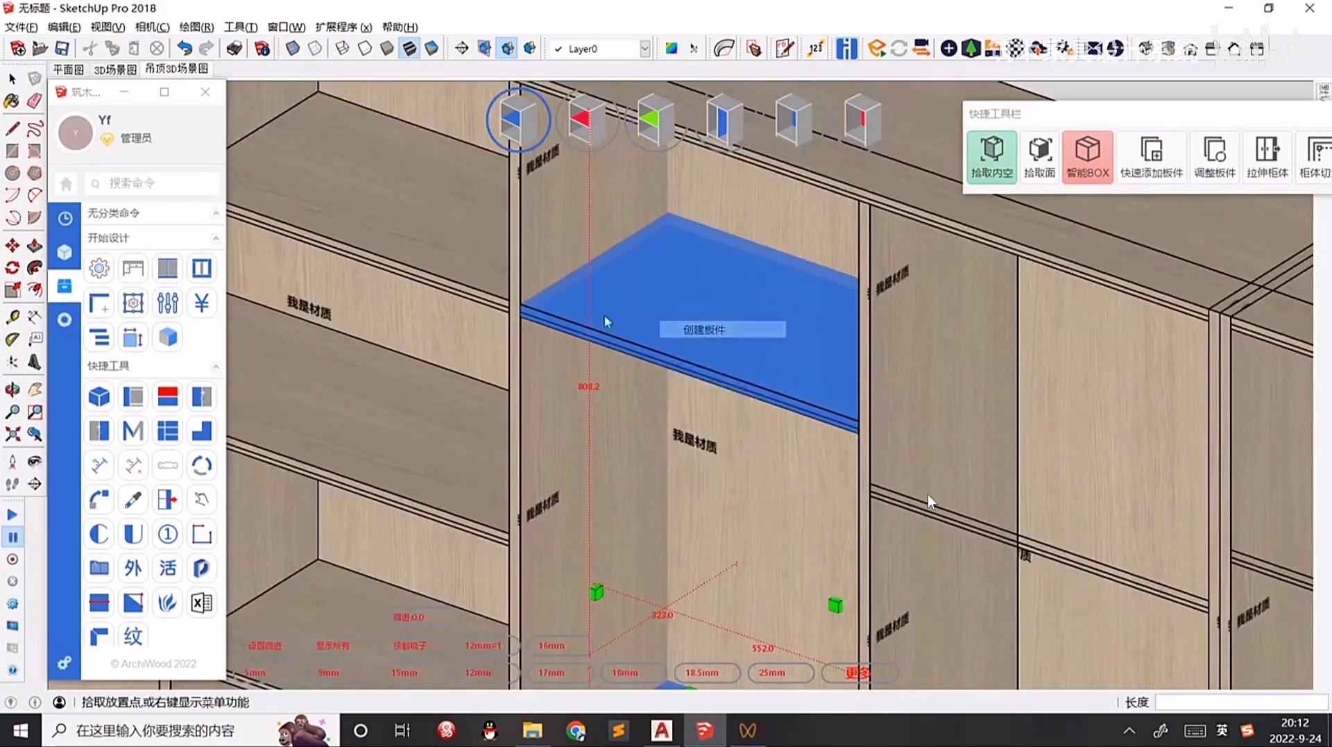
scroll(606, 314, "down", 4)
Add two shelves in the left cabinet's fourth upper bay, aligned with the drawn shelf lines, and leave the board tool.
middle_click_drag(569, 278, 622, 309, "shift")
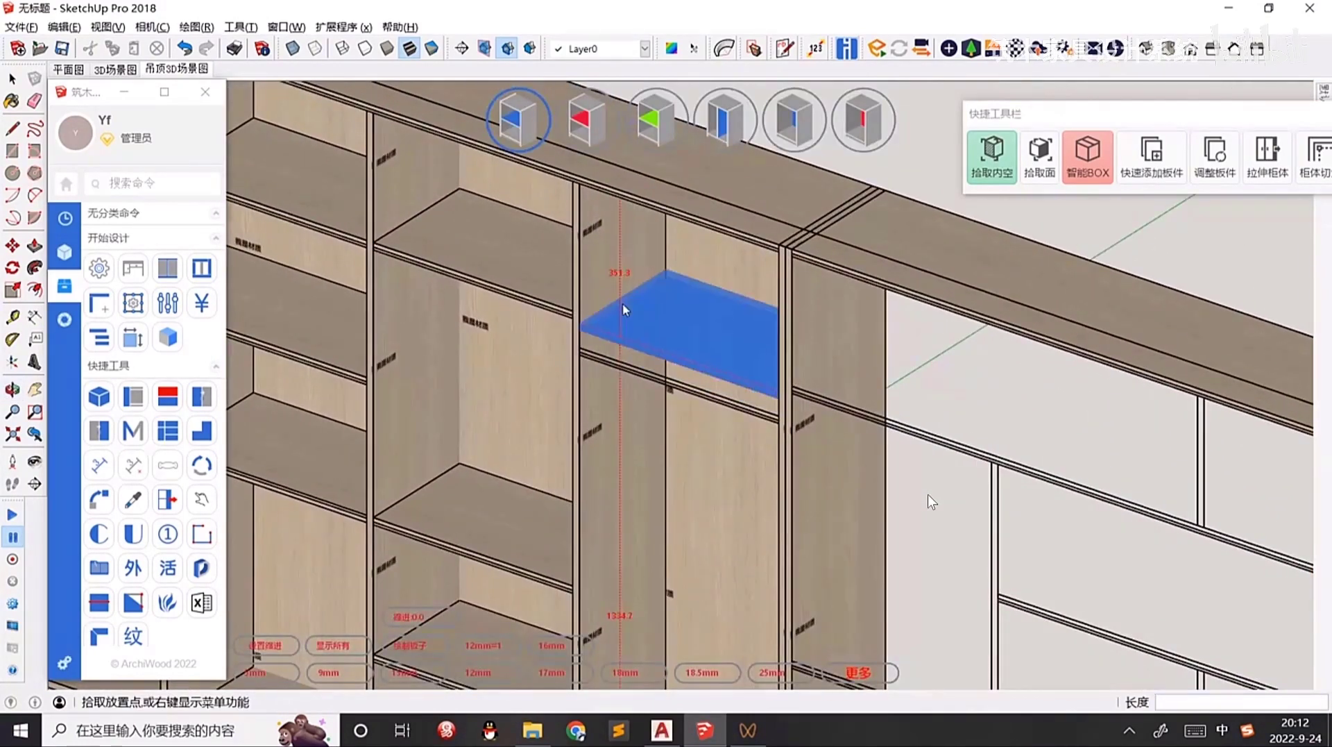
left_click(623, 309)
scroll(624, 319, "up", 3)
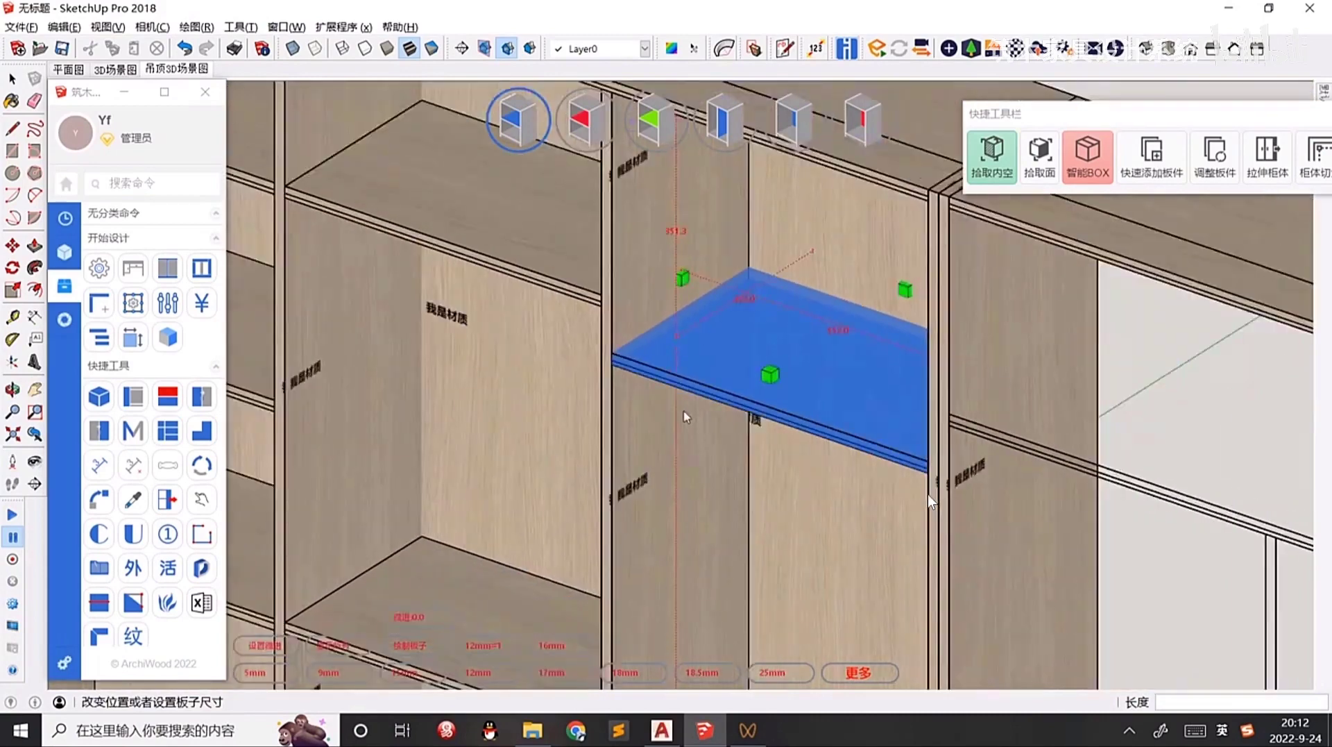
scroll(679, 421, "down", 4)
middle_click_drag(672, 455, 649, 270, "shift")
scroll(628, 458, "up", 4)
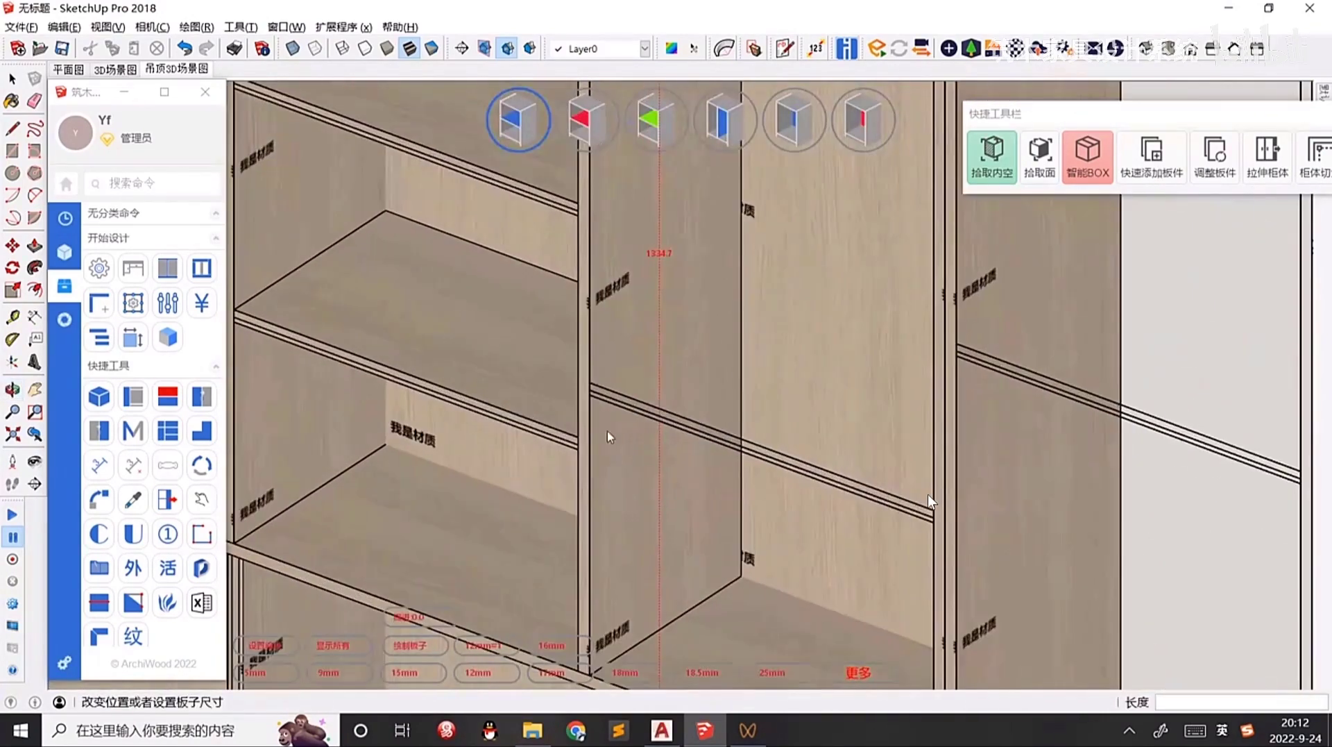
left_click(590, 406)
right_click(633, 268)
left_click(658, 276)
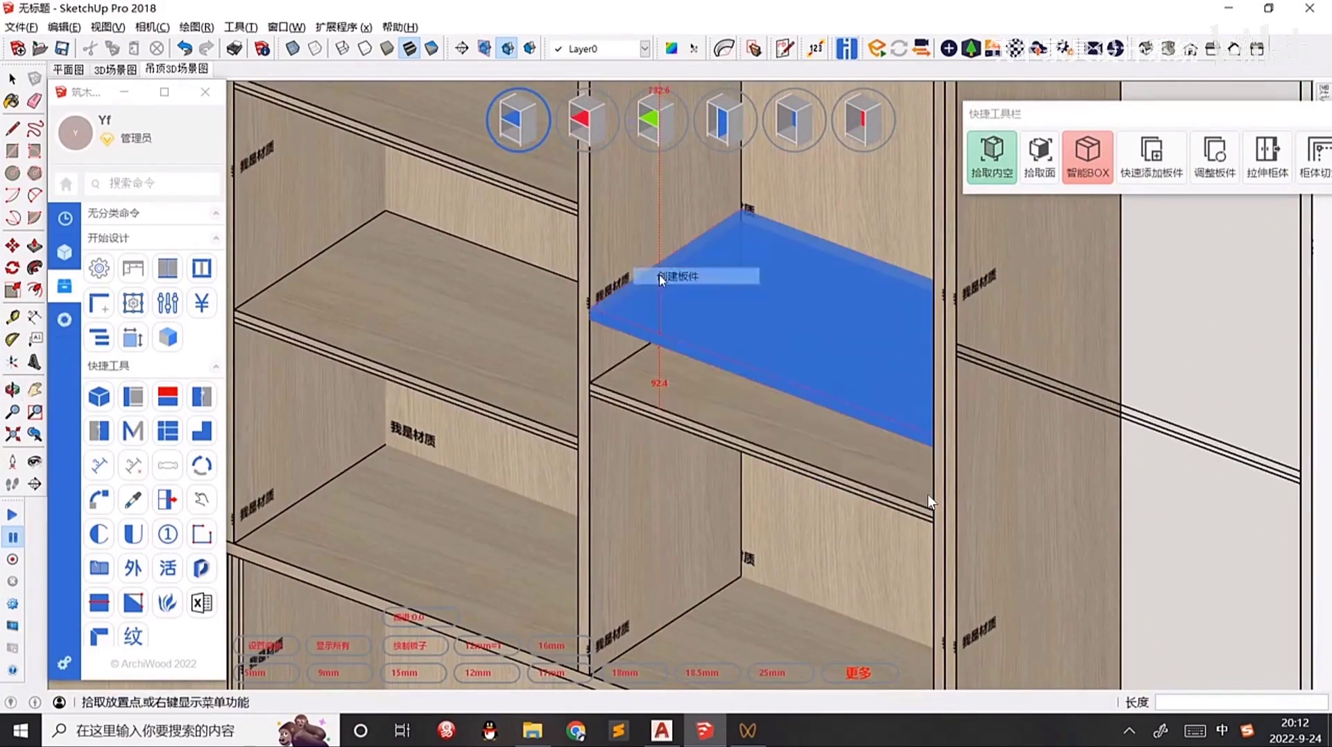
key("space")
scroll(660, 275, "down", 10)
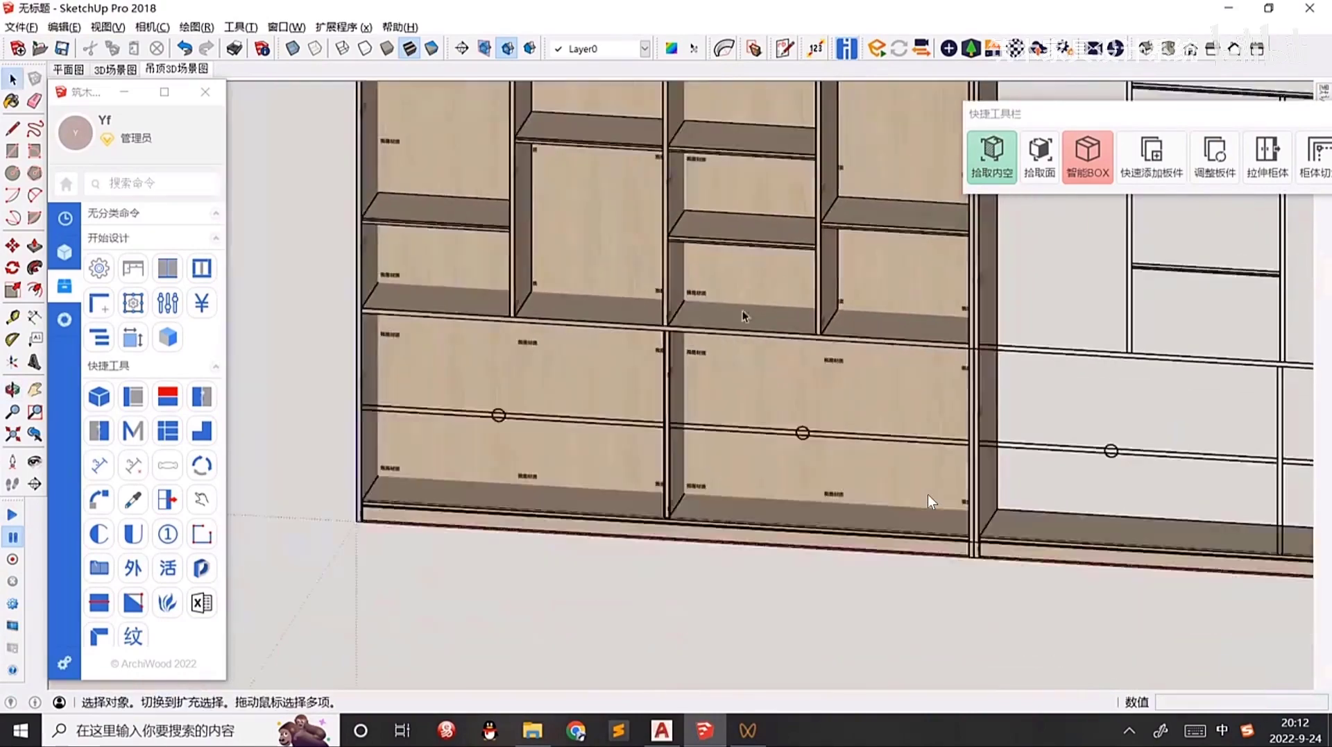
Add a horizontal shelf in the left cabinet's lower-left bay, positioned with /2 and using the short-board size as reference.
middle_click_drag(701, 261, 656, 267)
left_click(200, 275)
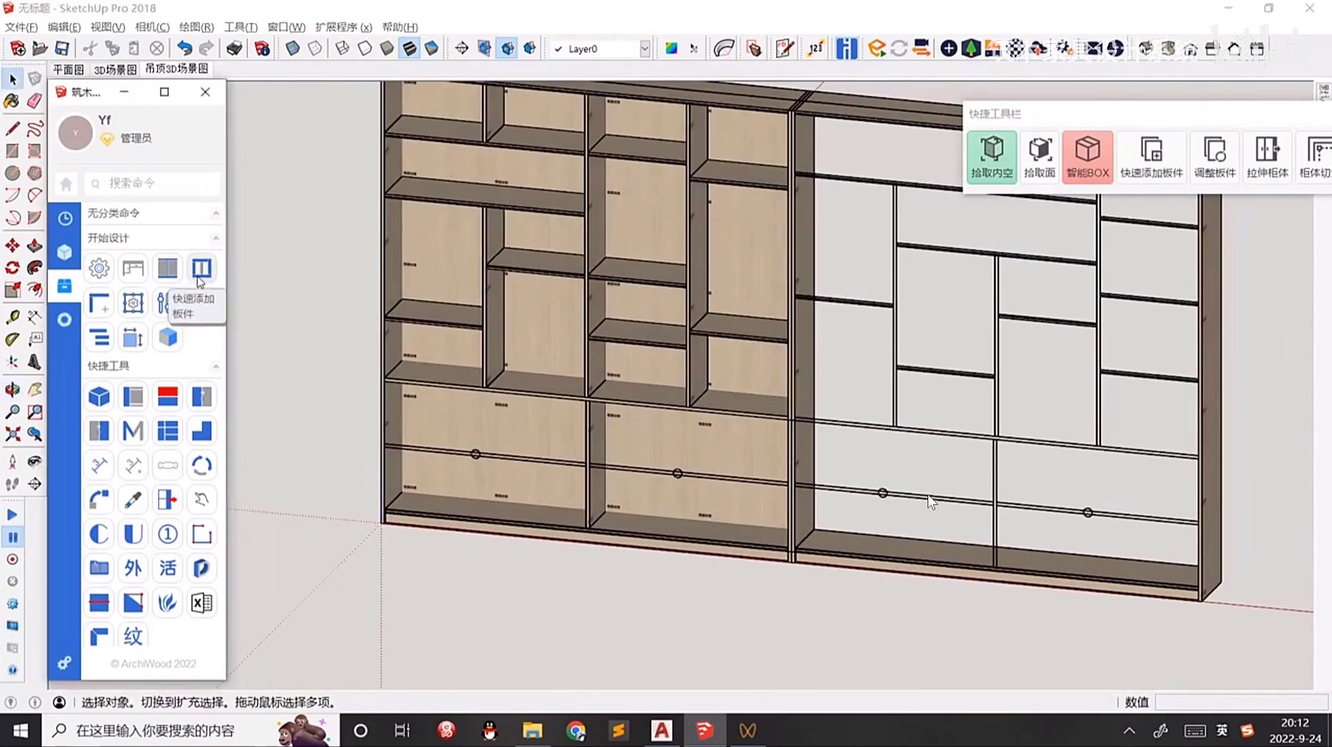
scroll(460, 392, "up", 5)
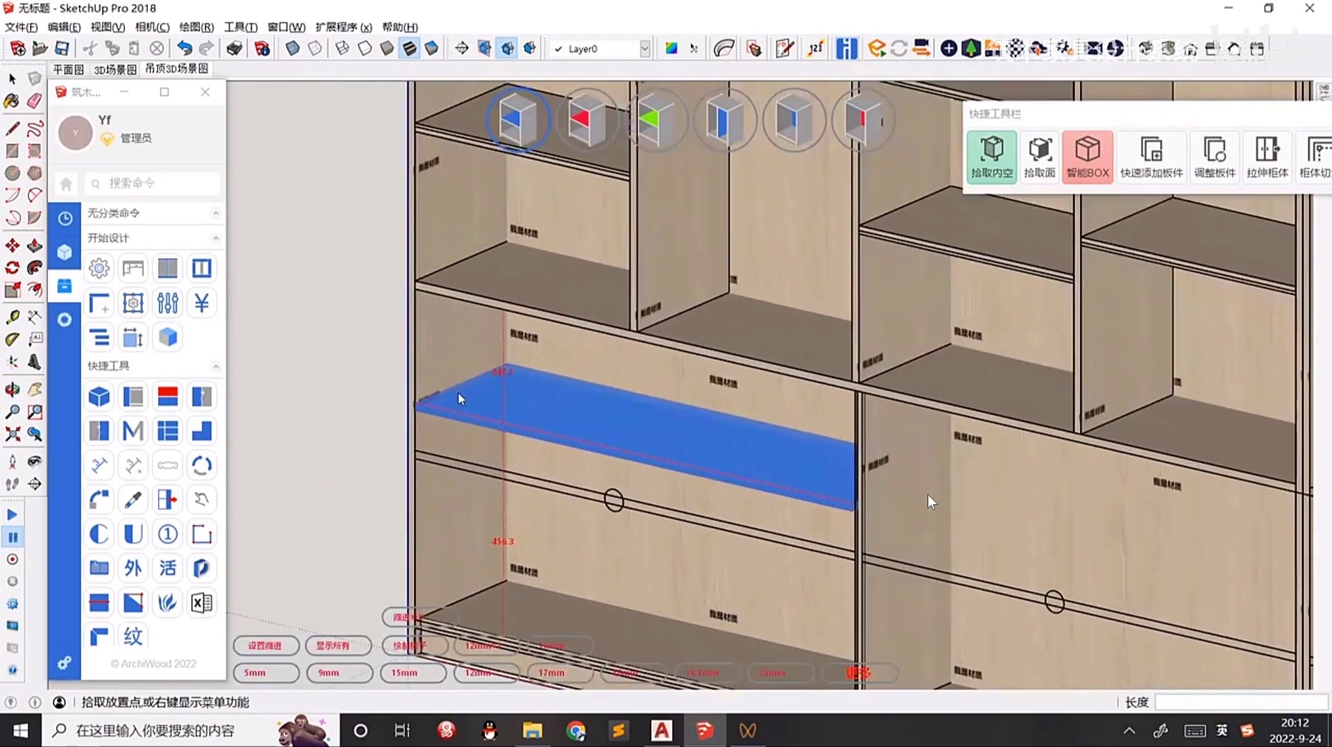
left_click(459, 393)
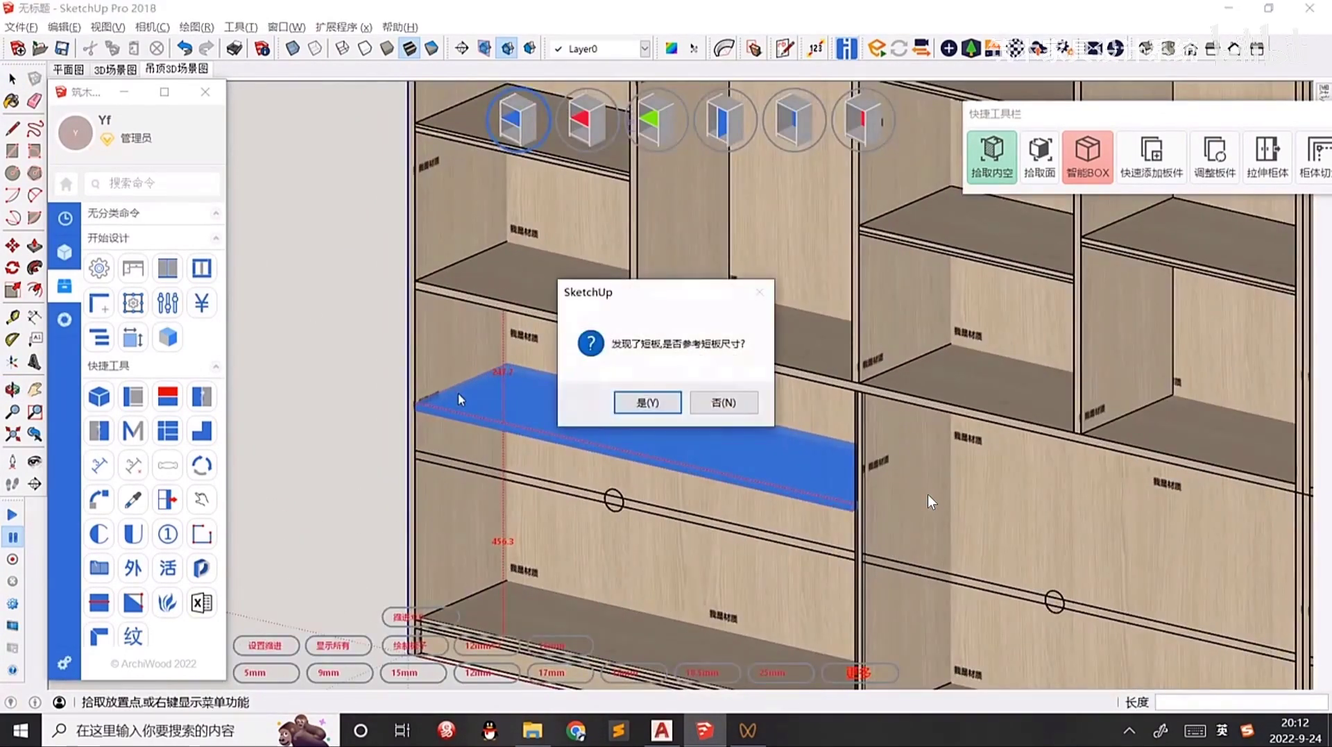
left_click(714, 416)
left_click(636, 400)
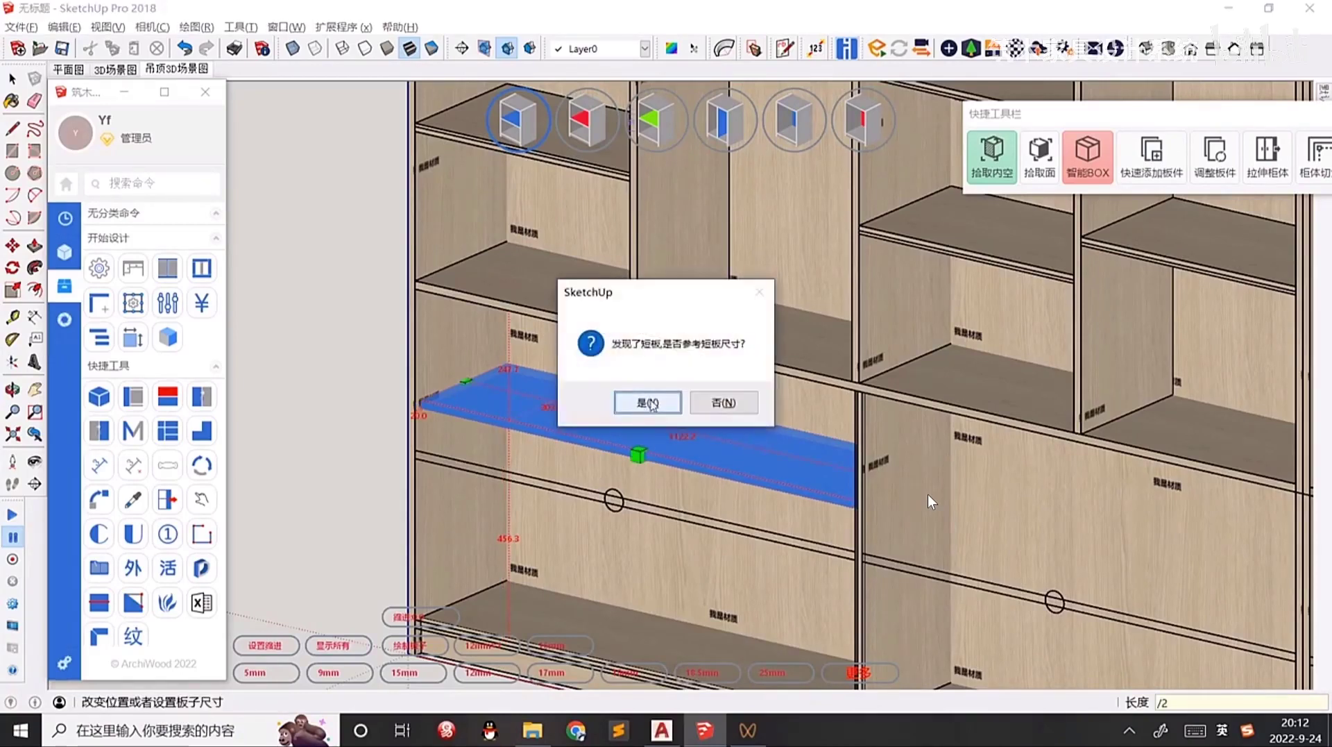
left_click(635, 399)
right_click(554, 446)
left_click(597, 452)
Add a horizontal shelf in the left cabinet's lower-right bay, aligned with the drawn shelf line, and leave the board tool.
scroll(718, 503, "down", 2)
middle_click_drag(740, 512, 451, 397)
scroll(461, 325, "up", 2)
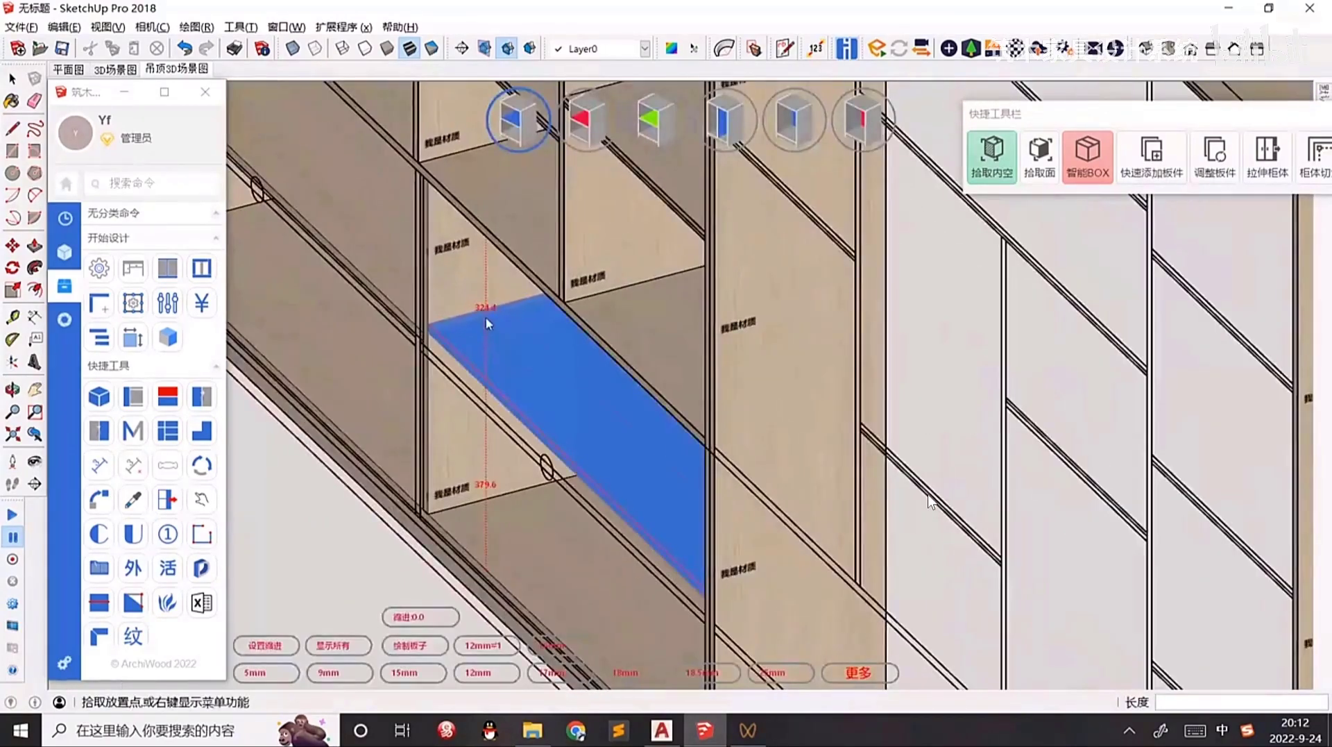
left_click(486, 318)
scroll(434, 350, "up", 3)
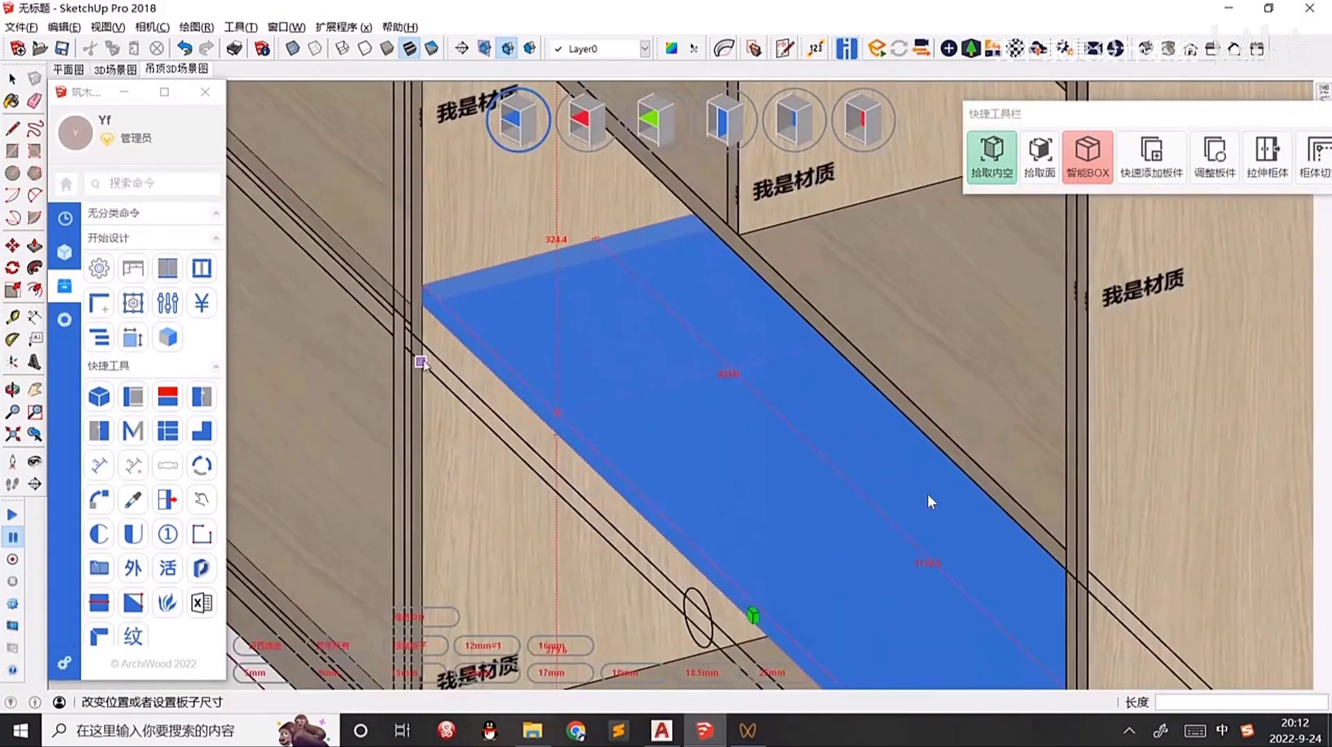
right_click(500, 291)
left_click(529, 300)
scroll(630, 360, "down", 2)
middle_click_drag(627, 360, 892, 348)
key("space")
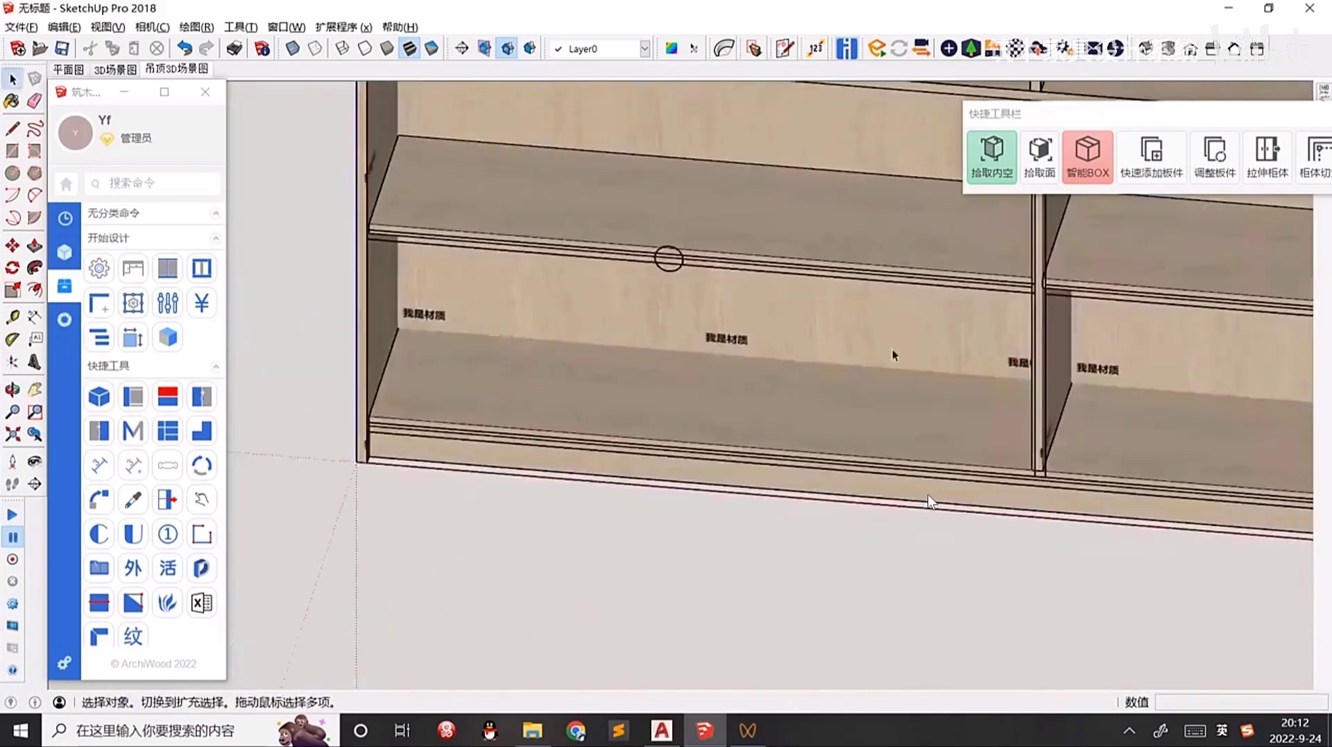
Examine both cabinets in front view and at an angle, comparing the left cabinet's boards with the drawn elevation.
scroll(672, 315, "down", 2)
middle_click_drag(819, 319, 887, 347)
key("F3")
scroll(888, 349, "down", 3)
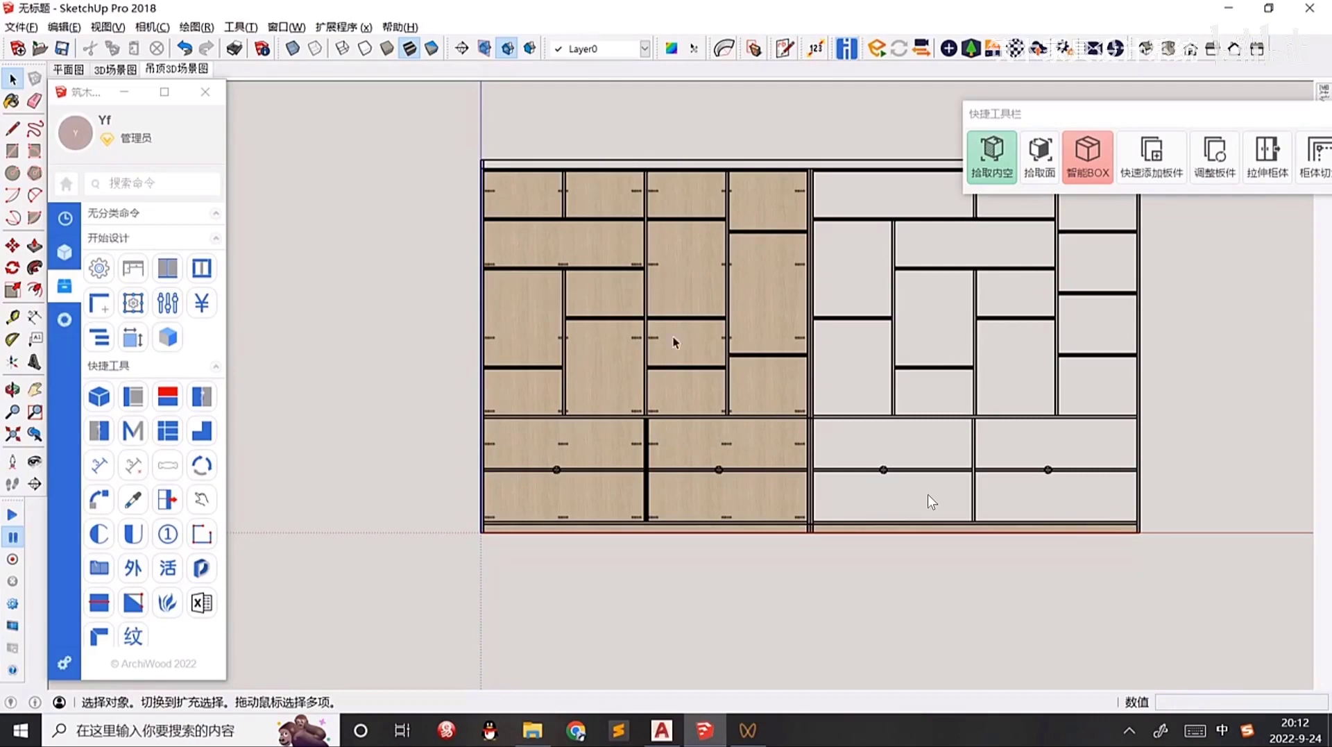
middle_click_drag(876, 314, 633, 308, "shift")
middle_click_drag(550, 355, 399, 559)
scroll(580, 253, "up", 2)
middle_click_drag(580, 254, 910, 304)
key("F3")
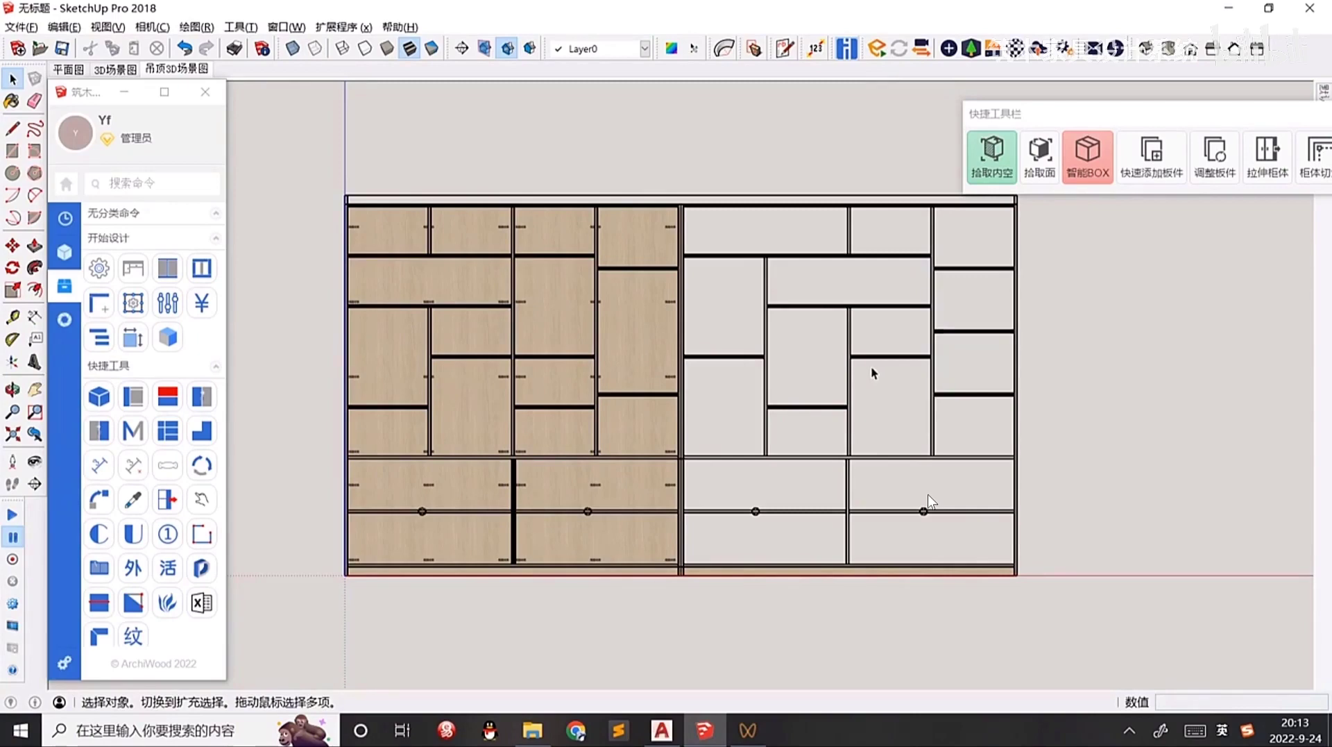
middle_click_drag(481, 404, 604, 408, "shift")
scroll(434, 487, "up", 2)
middle_click_drag(435, 487, 393, 476)
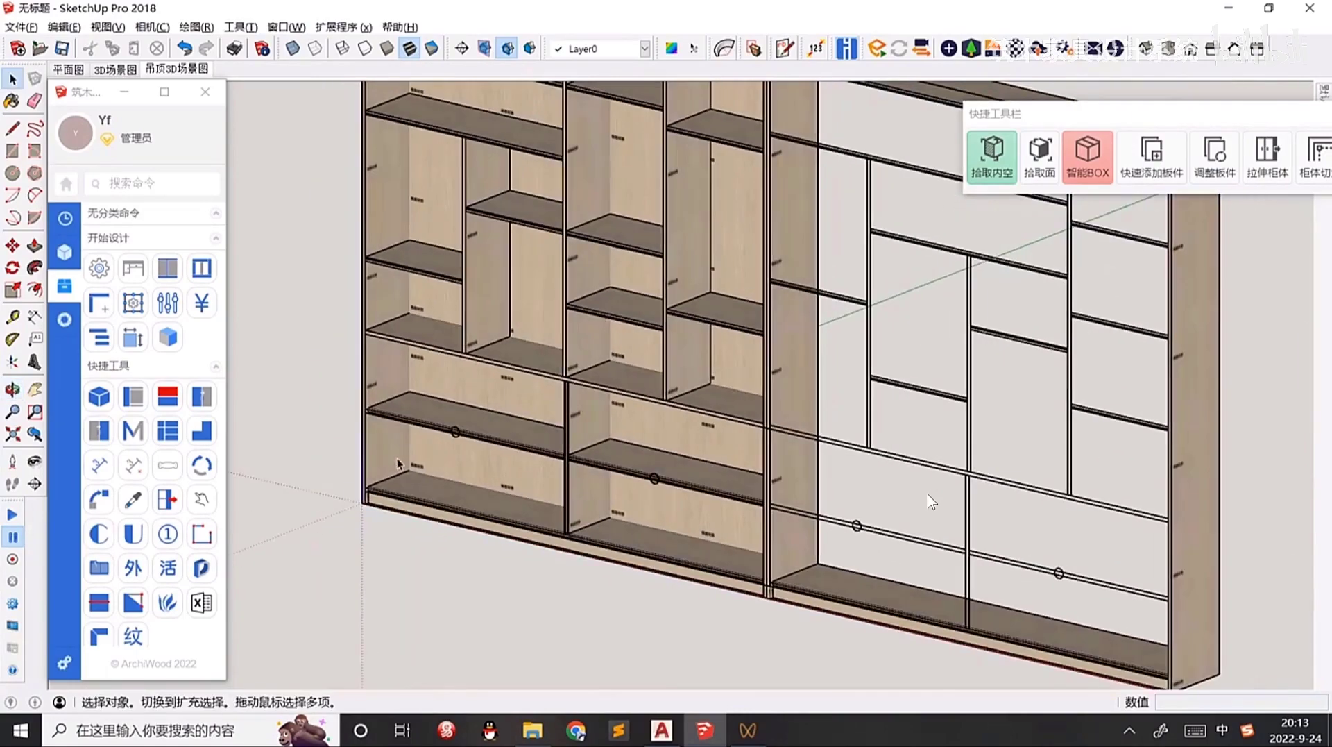
Switch to AutoCAD, examine the lower-cabinet door elevation and the door's bottom detail in the side section, and return to SketchUp.
left_click(662, 730)
scroll(613, 478, "down", 3)
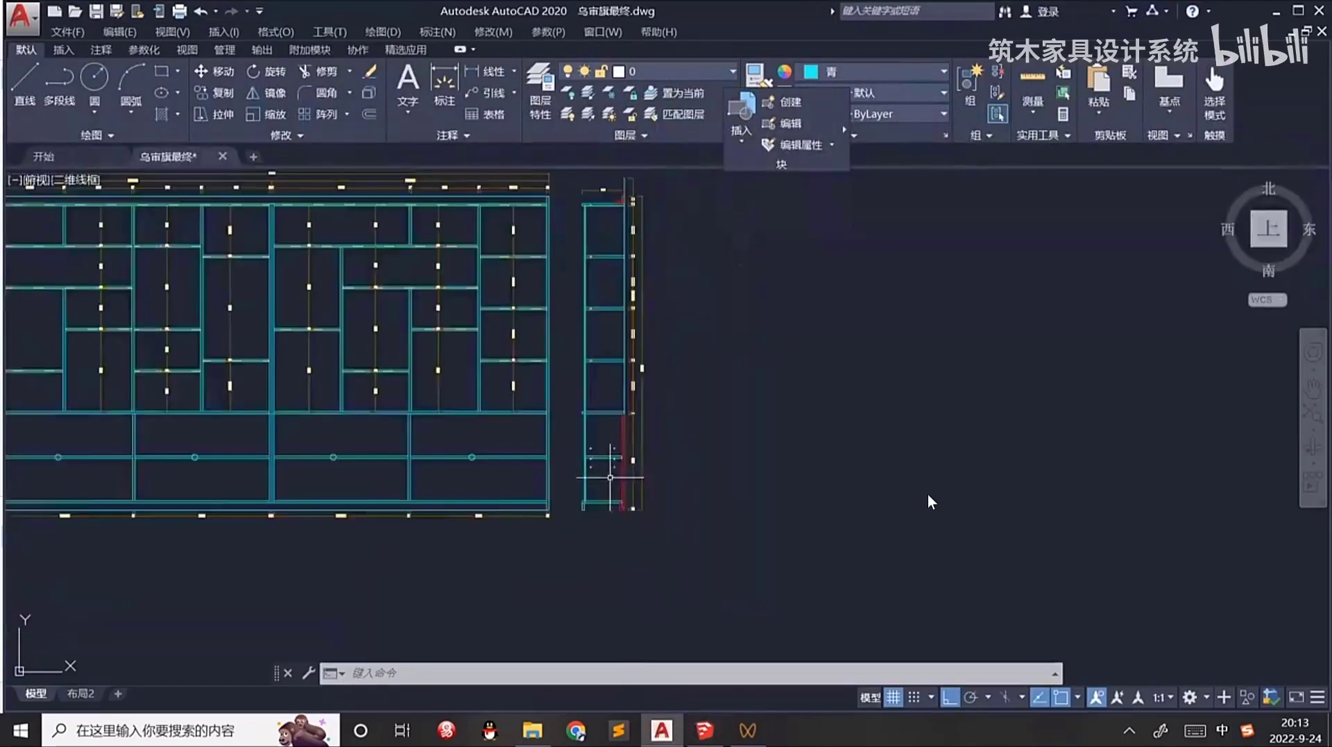
middle_click_drag(509, 490, 1049, 426)
middle_click_drag(154, 424, 482, 444)
scroll(269, 463, "up", 2)
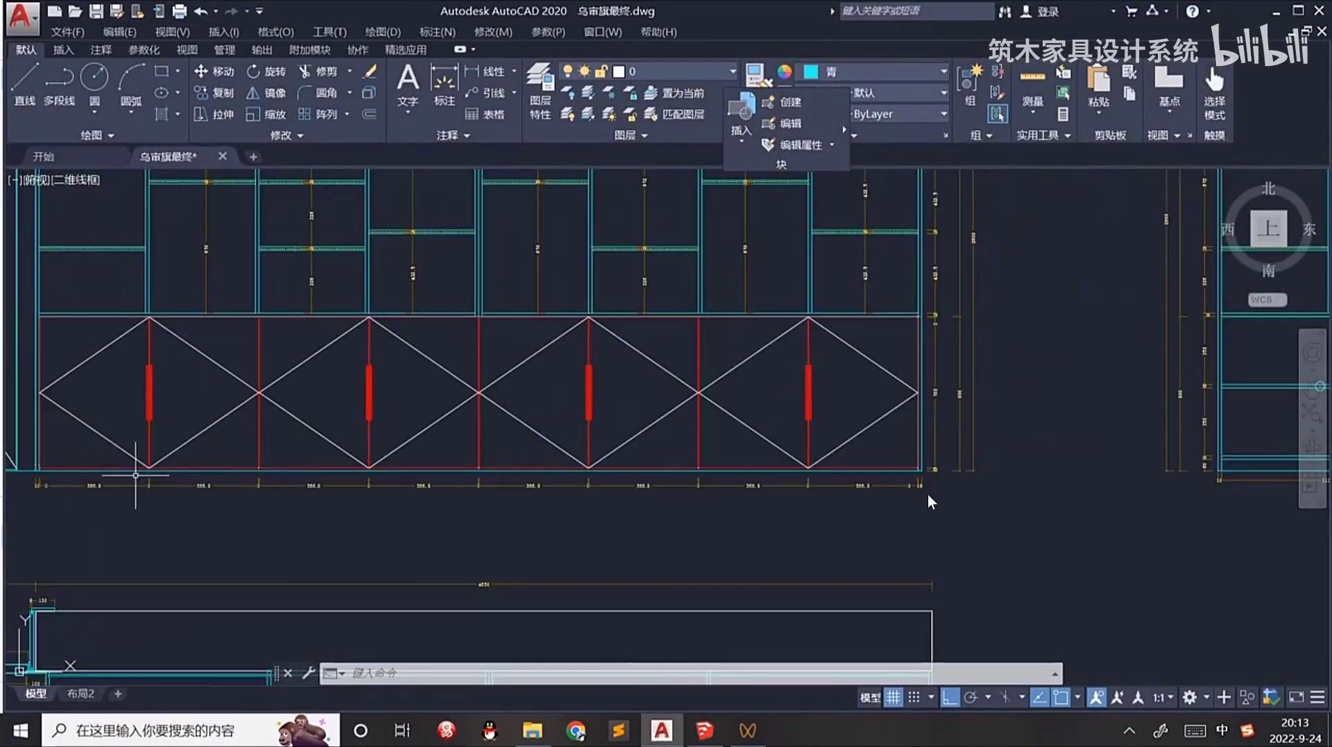
middle_click_drag(1085, 479, 857, 499)
middle_click_drag(1180, 508, 204, 431)
scroll(1048, 382, "up", 3)
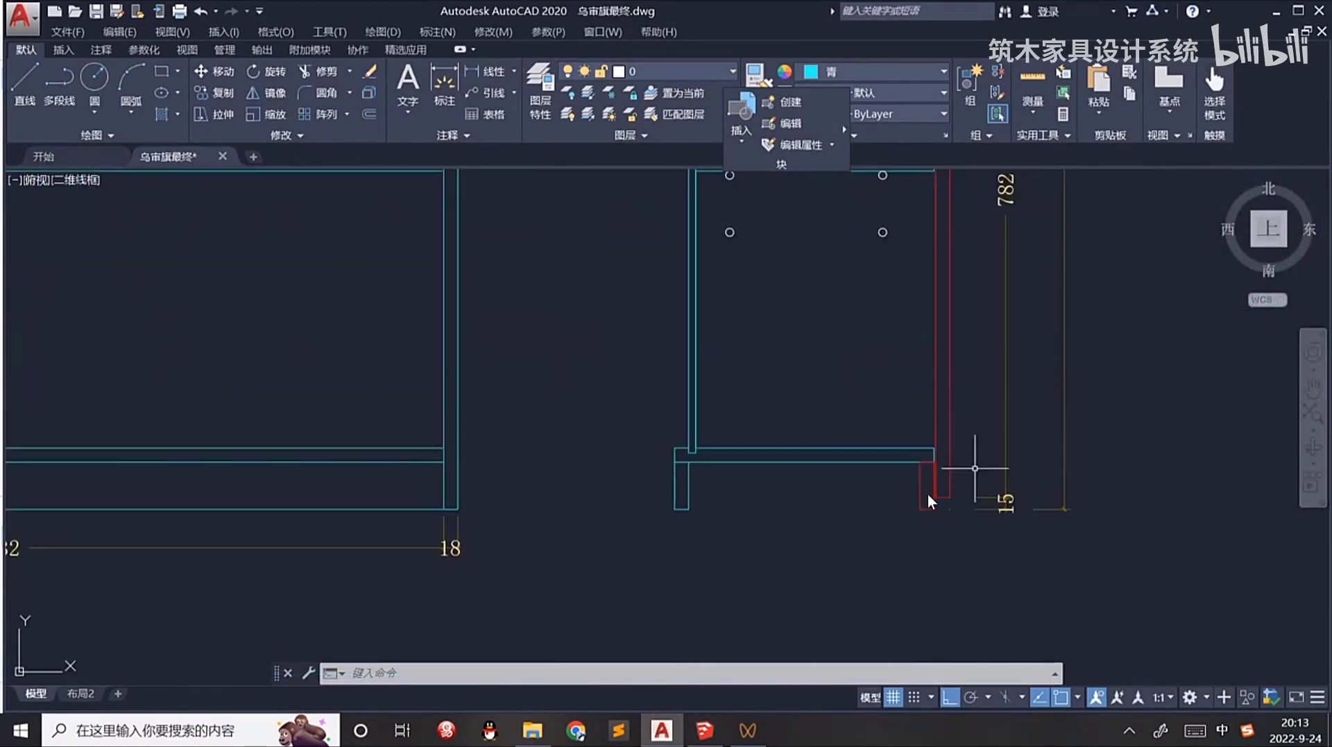
scroll(879, 470, "down", 4)
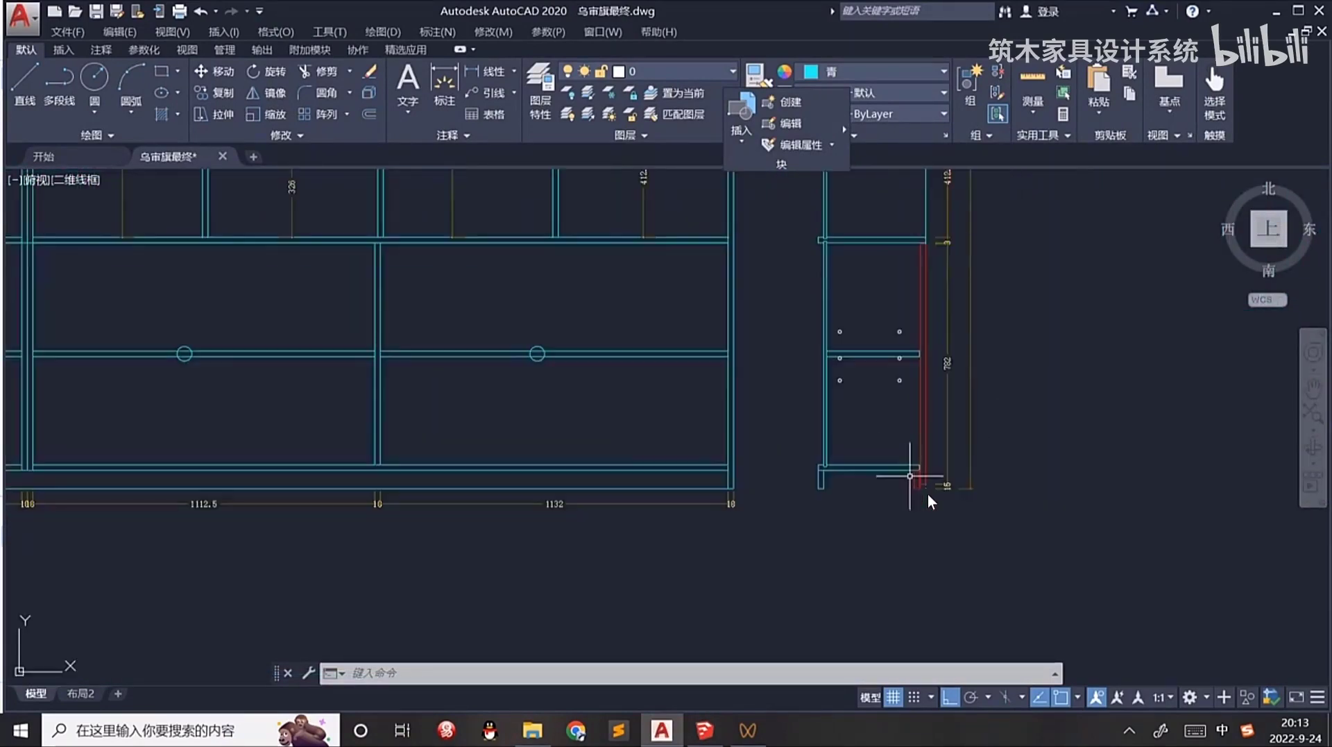
left_click(1274, 12)
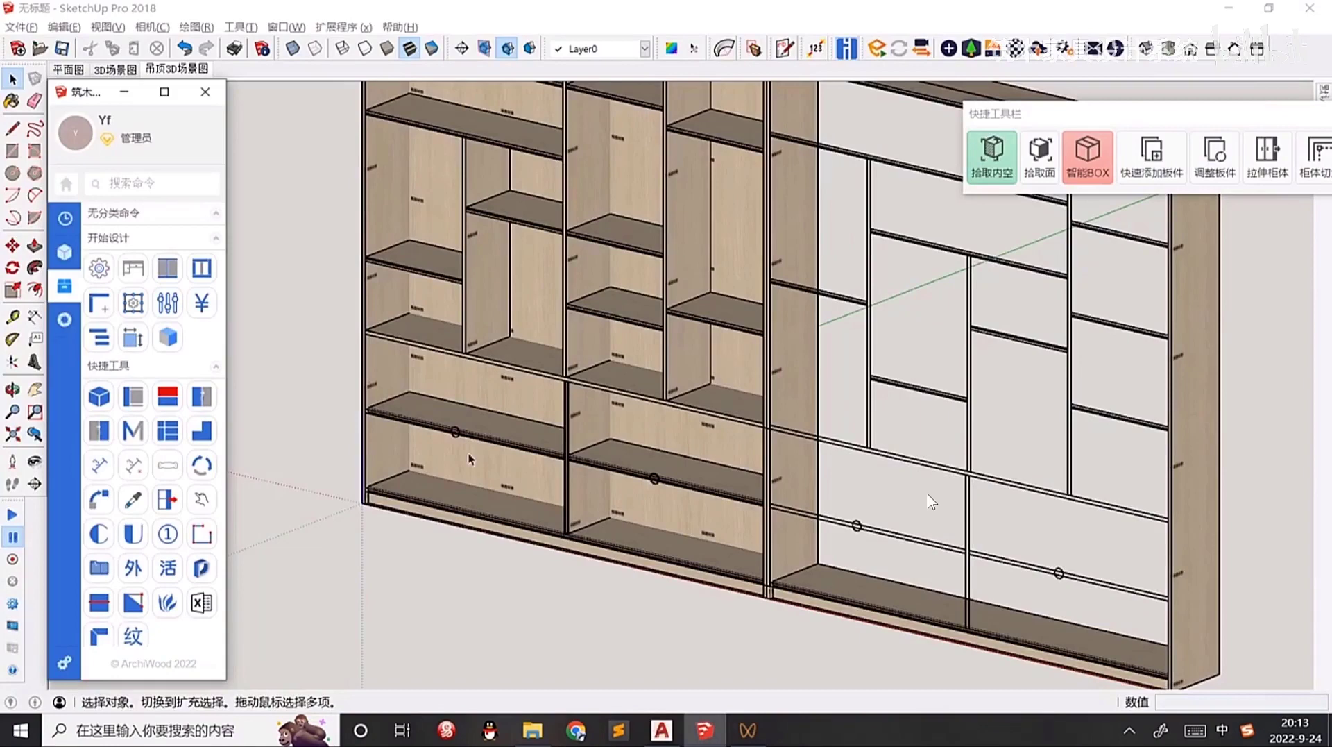
Insert double doors with module code 11 over both compartments of the left cabinet's lower-left bay.
scroll(485, 450, "up", 3)
middle_click_drag(493, 447, 453, 460)
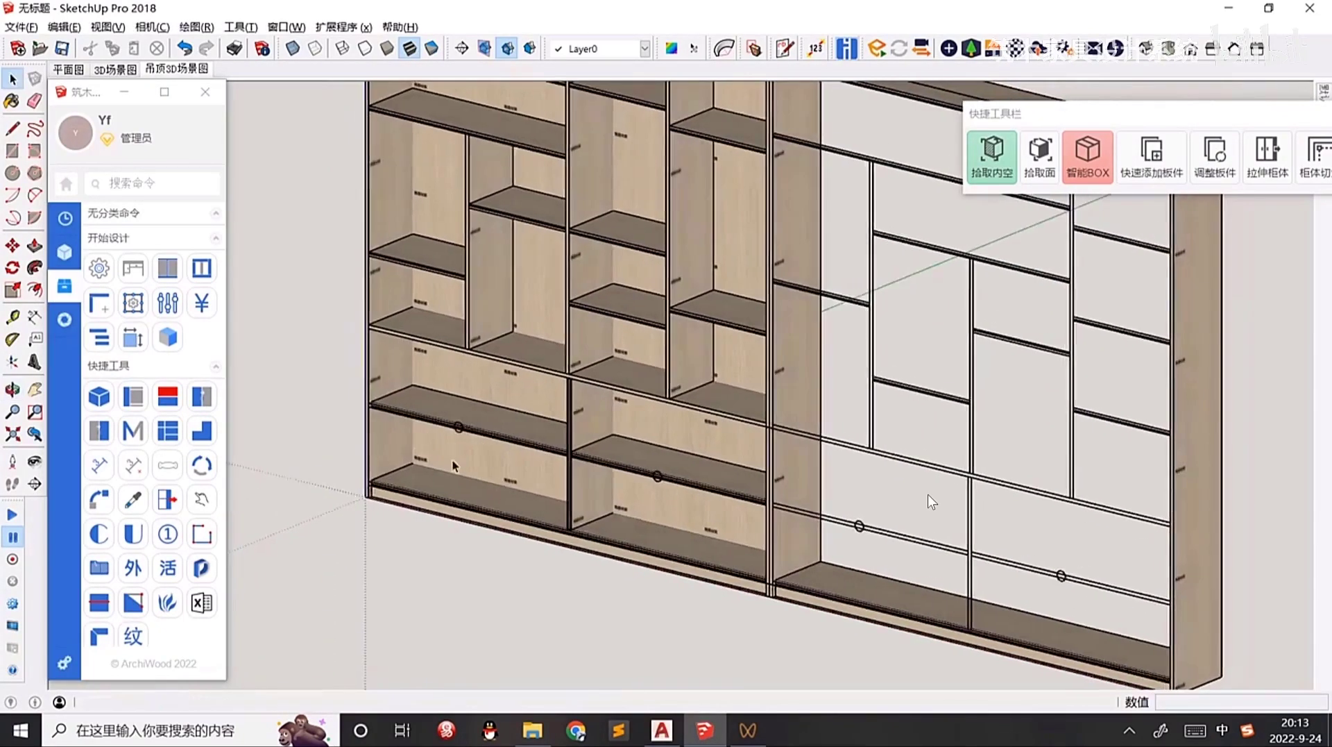
scroll(427, 444, "up", 2)
key("q")
left_click(377, 329)
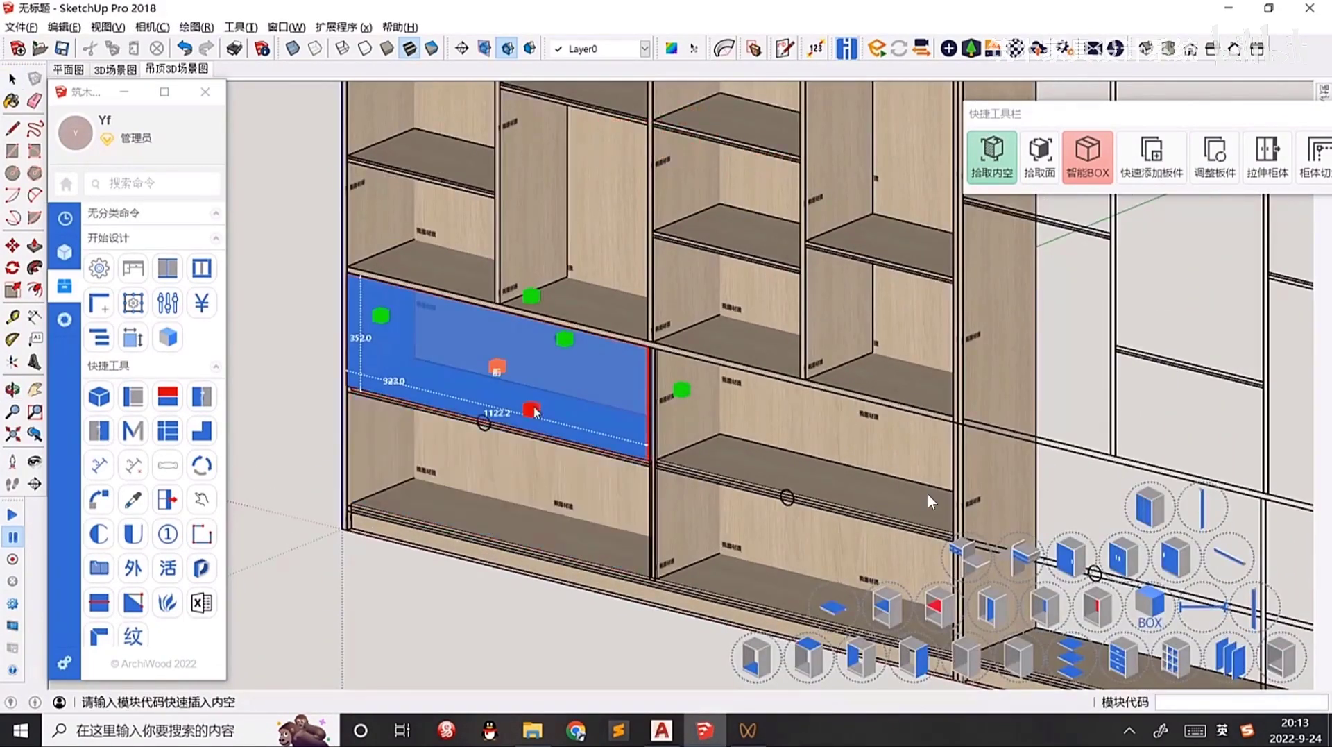
left_click(503, 525, "shift")
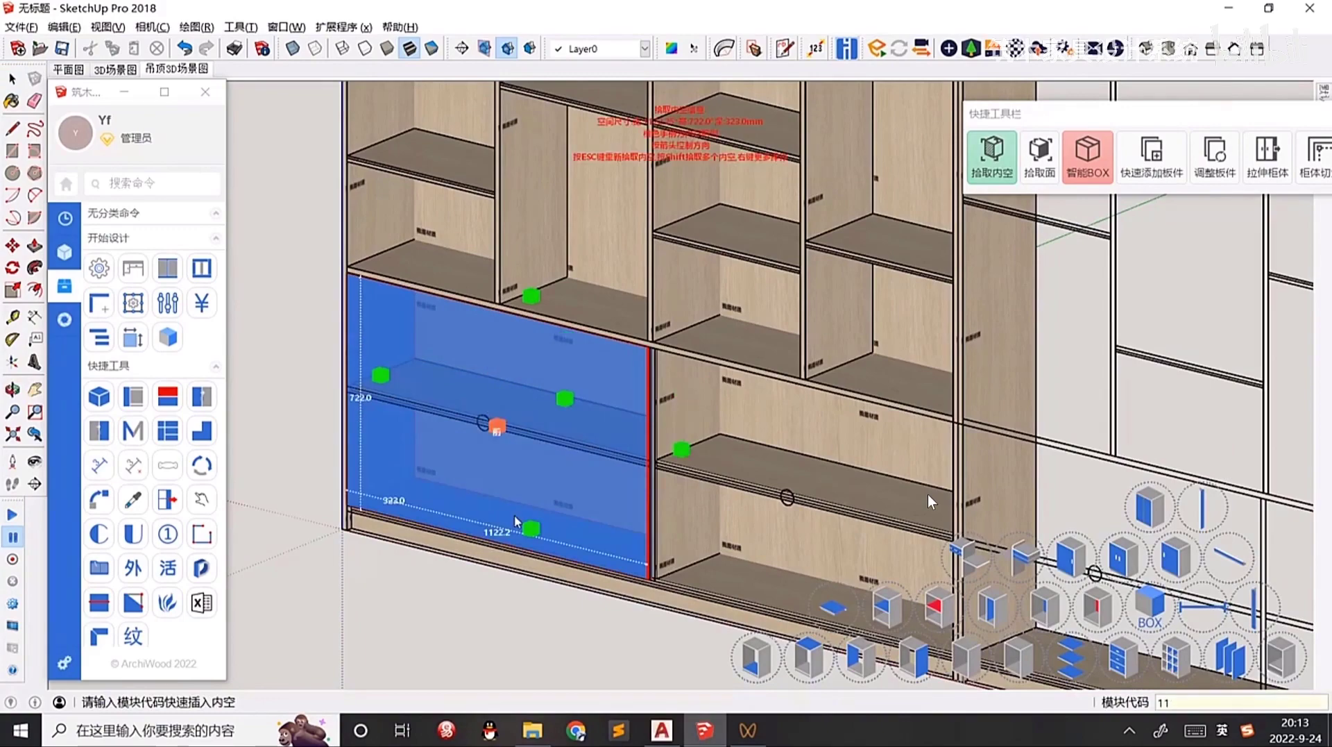
key("Return")
scroll(744, 519, "up", 8)
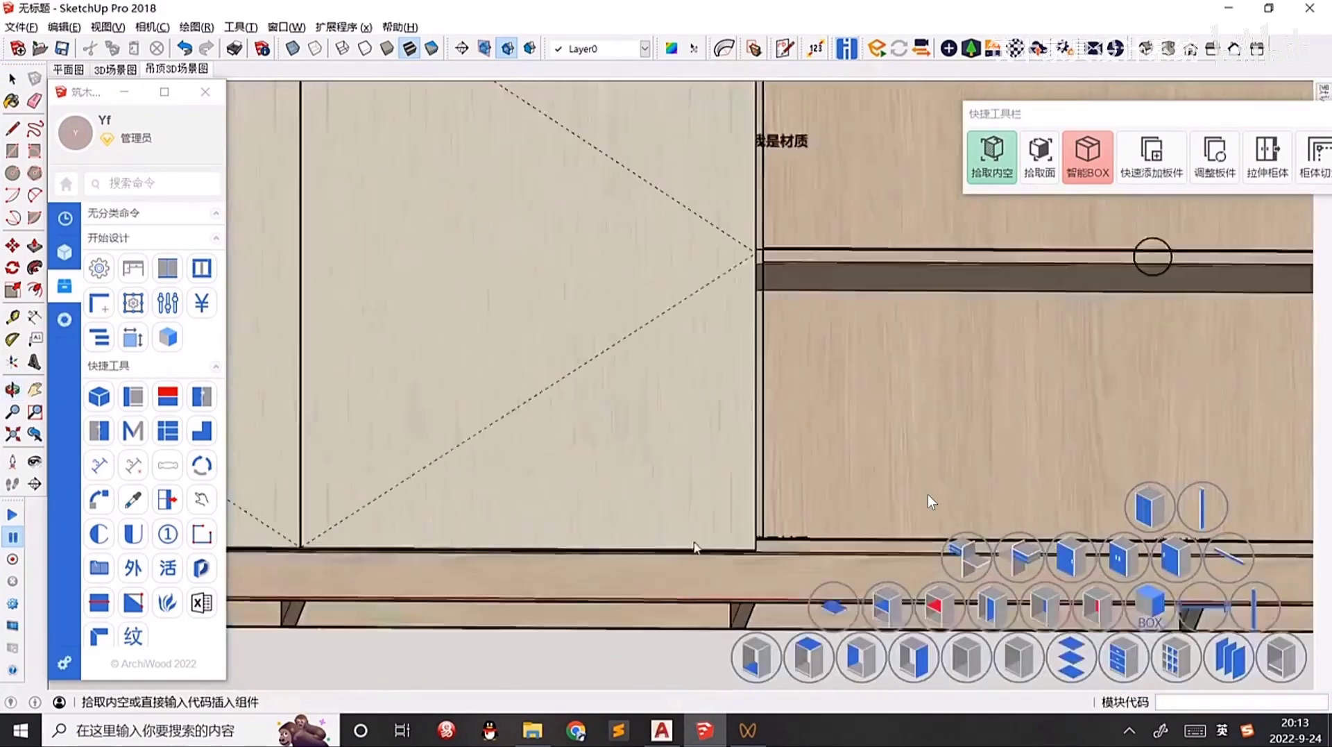
Try inserting double doors over both compartments of the left cabinet's lower-right bay with module code 11 18 60 9.
scroll(618, 479, "down", 4)
middle_click_drag(618, 480, 582, 561)
middle_click_drag(650, 428, 1023, 301)
scroll(890, 388, "up", 3)
left_click(700, 408)
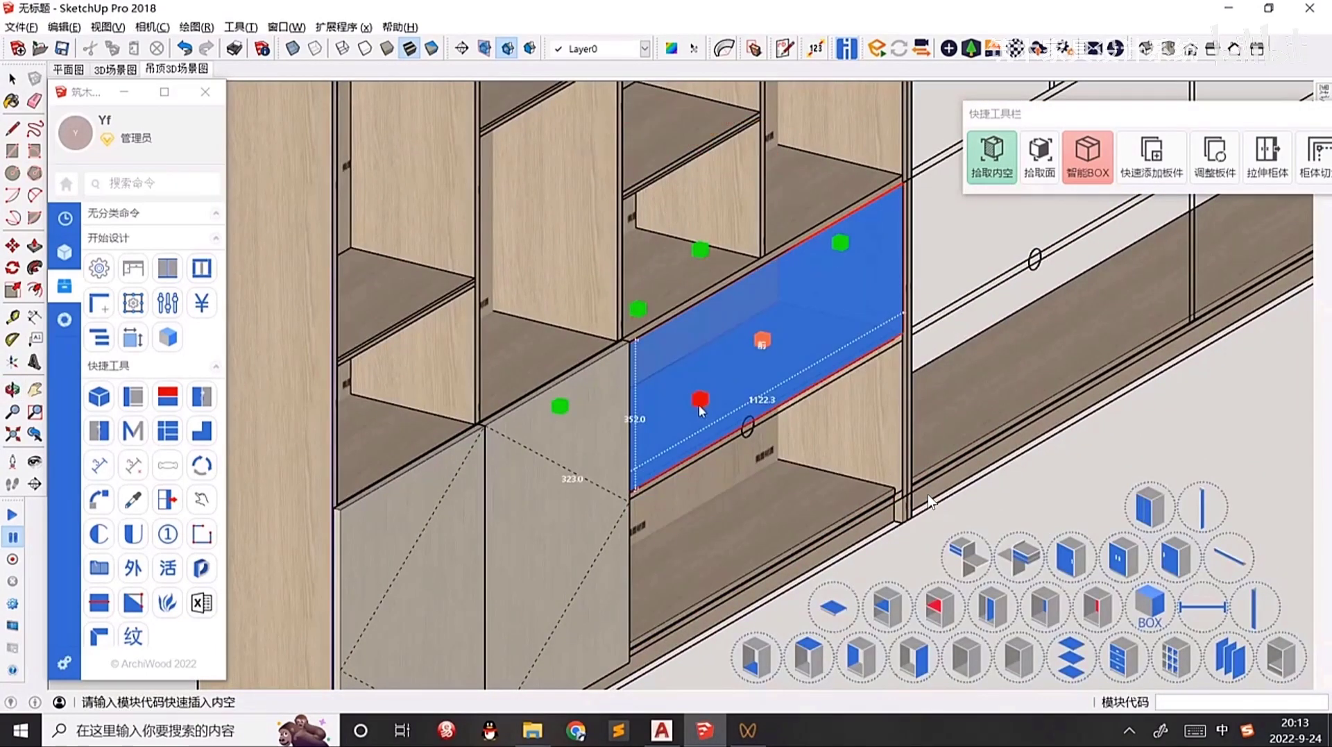
left_click_drag(702, 407, 702, 557)
middle_click_drag(702, 557, 542, 476)
scroll(544, 478, "down", 2)
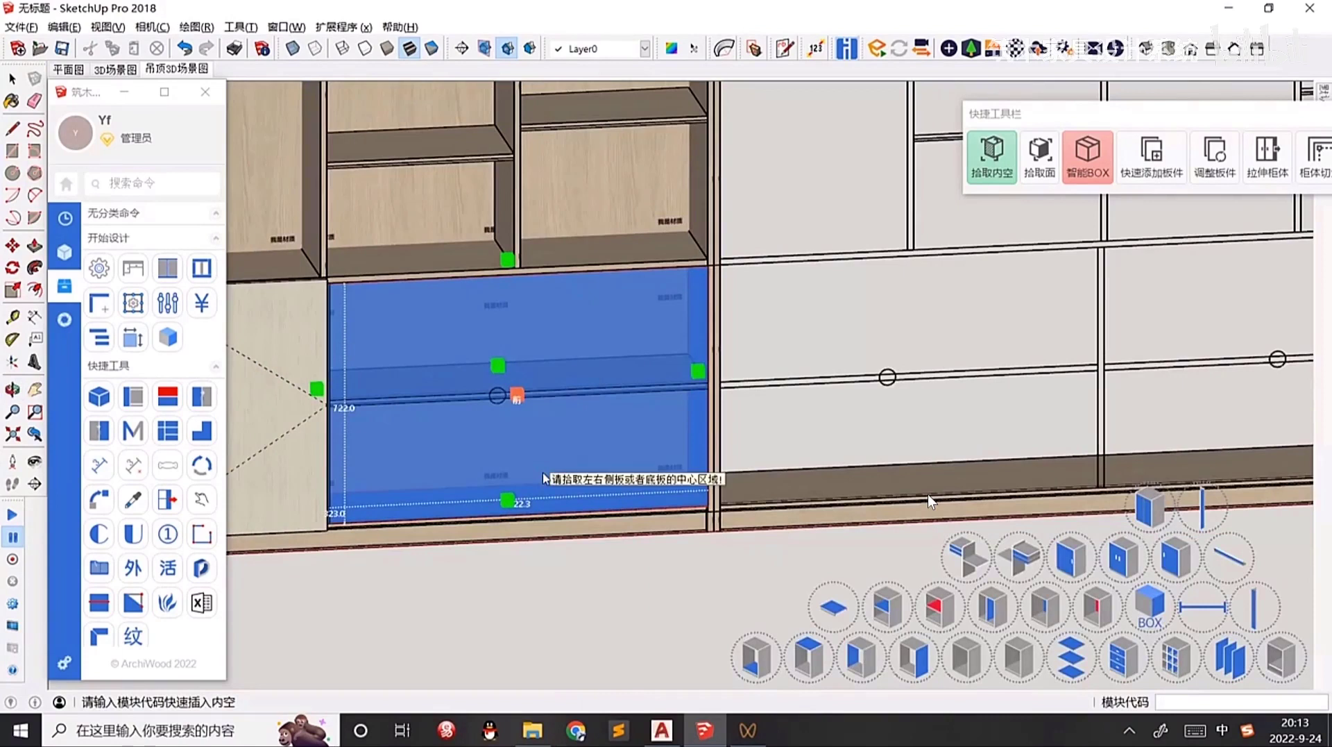
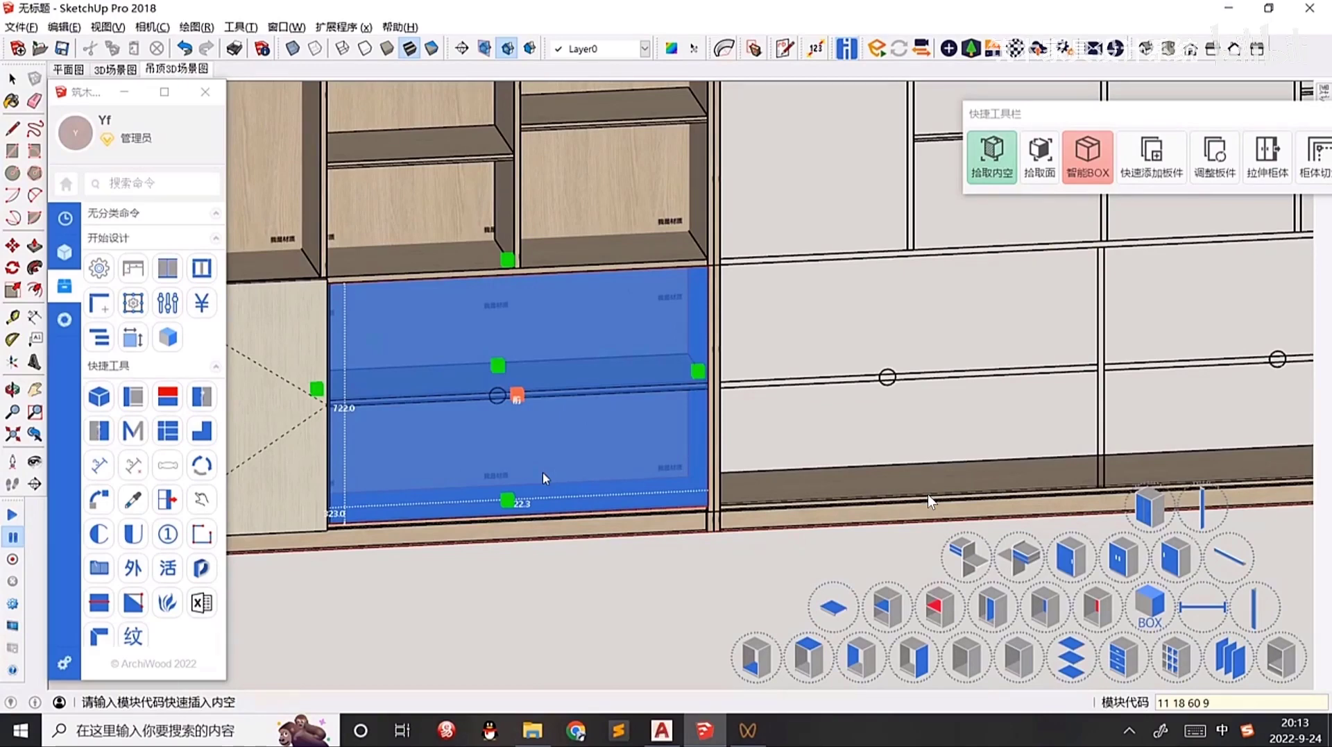
left_click(542, 472)
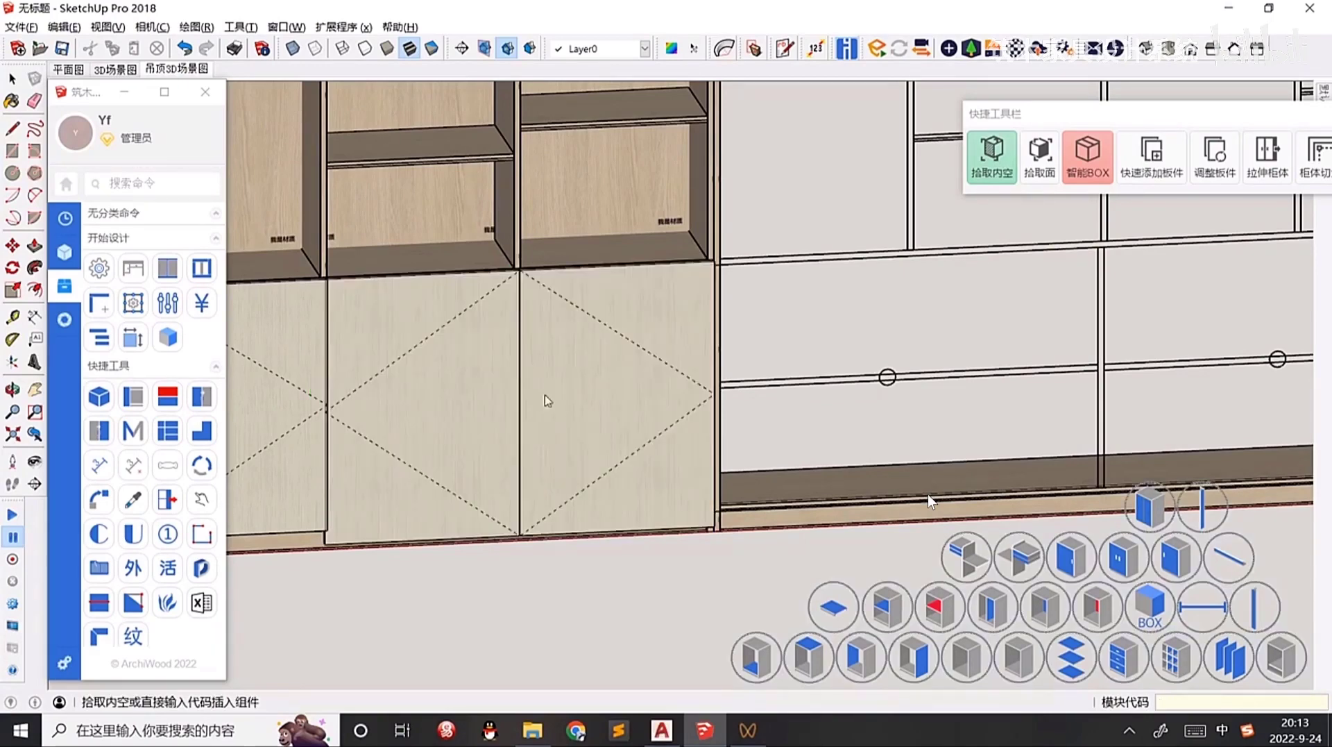
Examine how the two door pairs meet at the middle divider and plinth, using X-ray display.
scroll(520, 455, "down", 2)
scroll(523, 502, "up", 3)
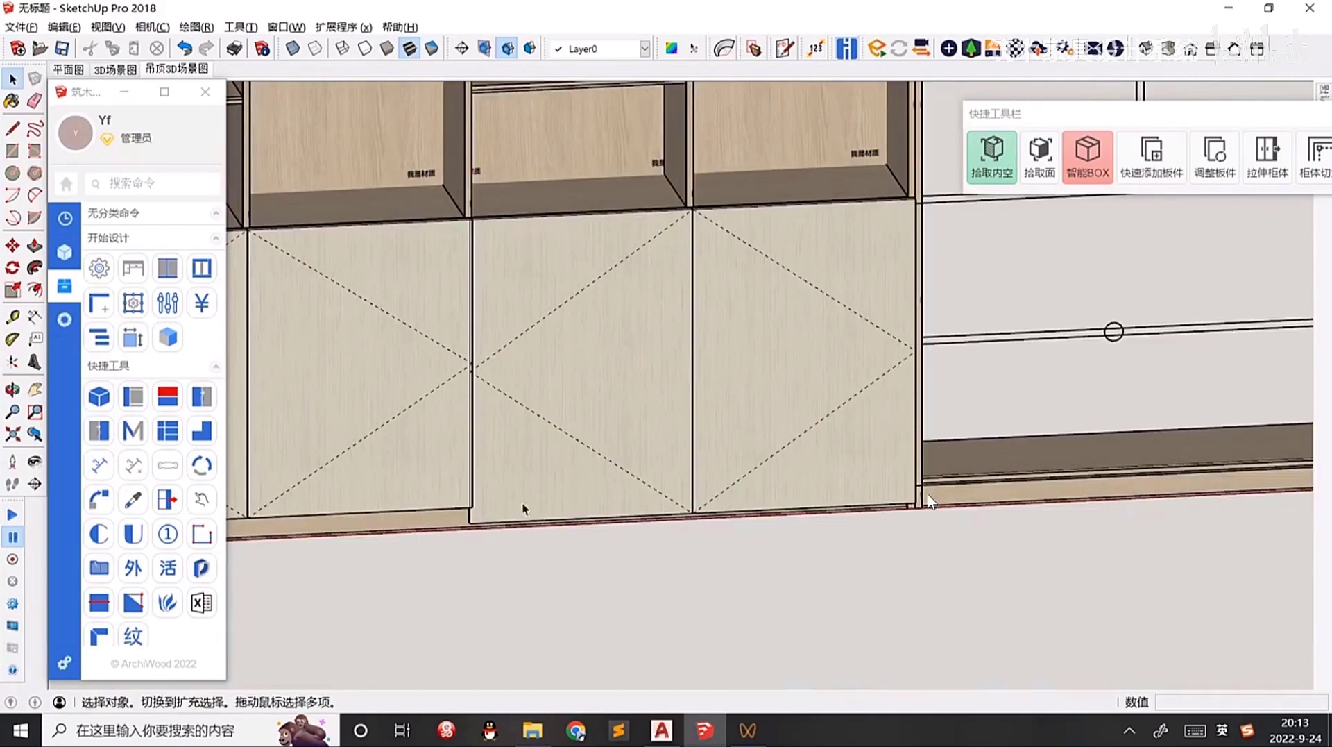
scroll(486, 497, "down", 3)
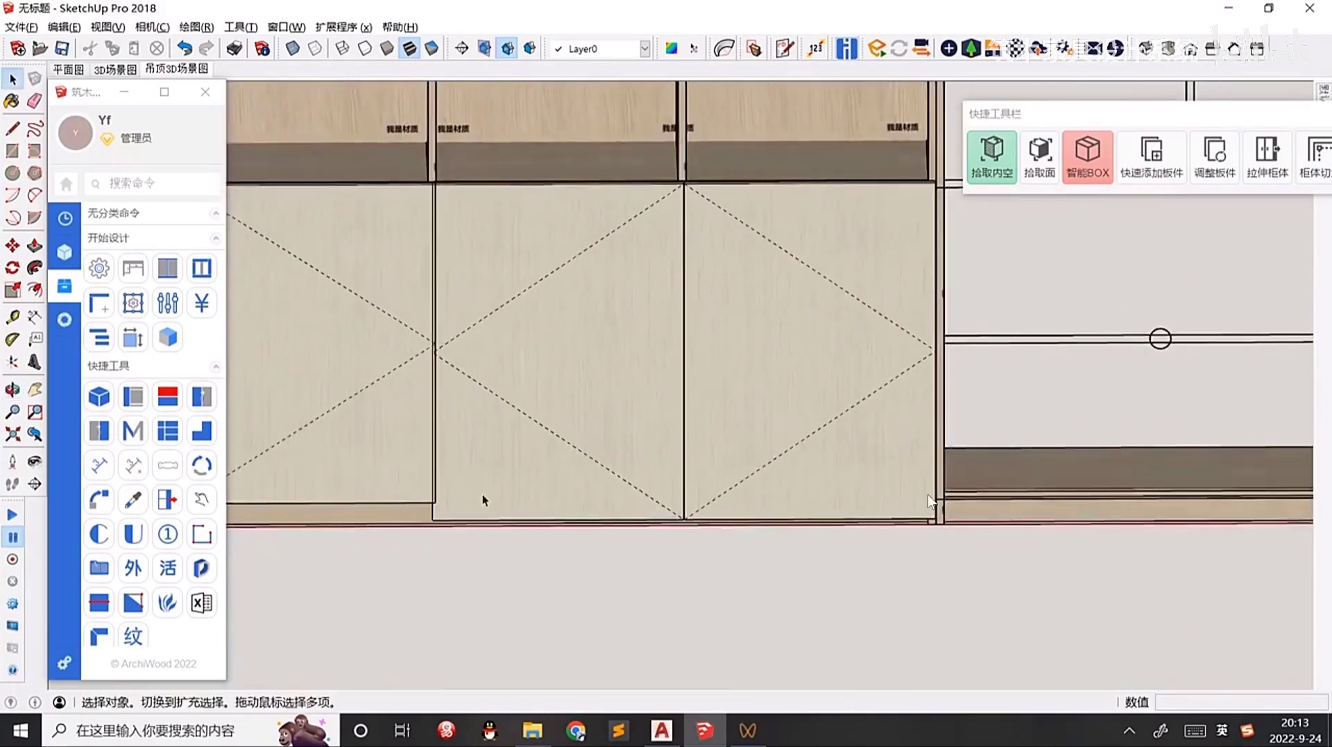
scroll(606, 457, "up", 5)
scroll(628, 456, "up", 4)
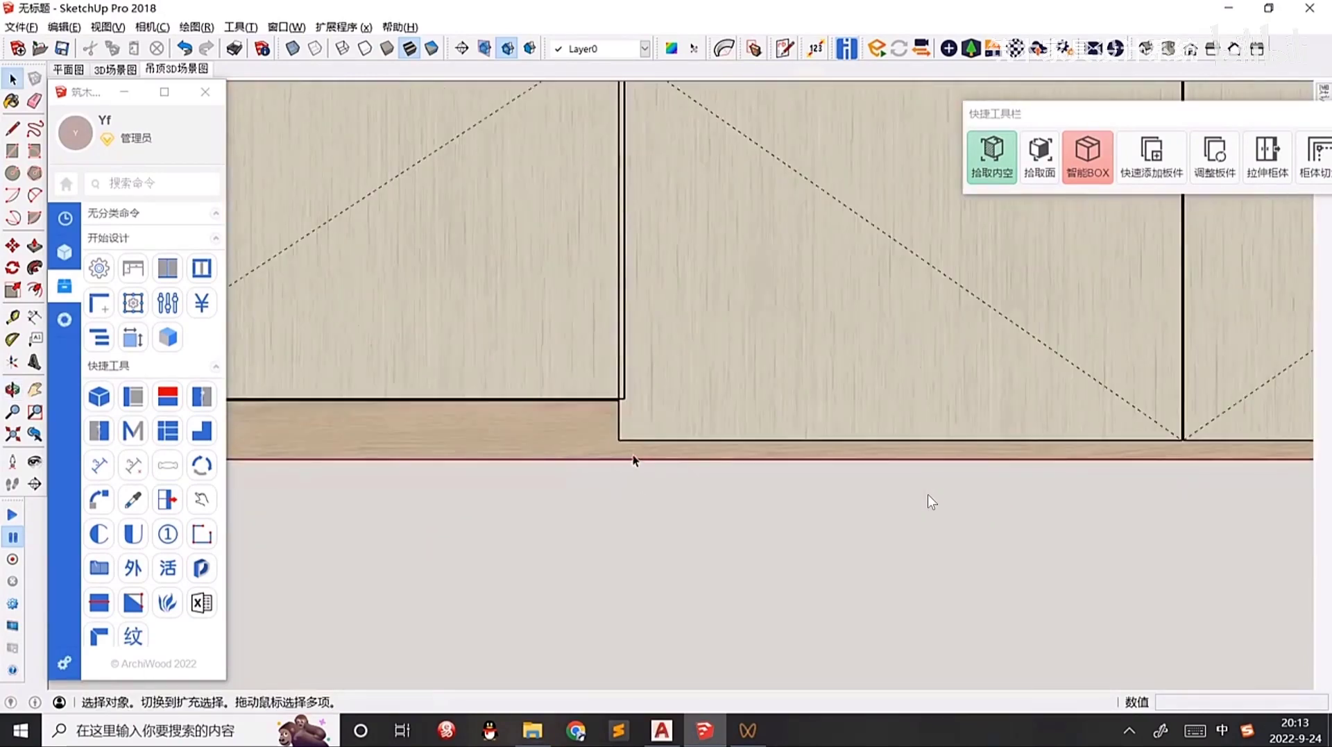
key("x")
scroll(646, 364, "up", 3)
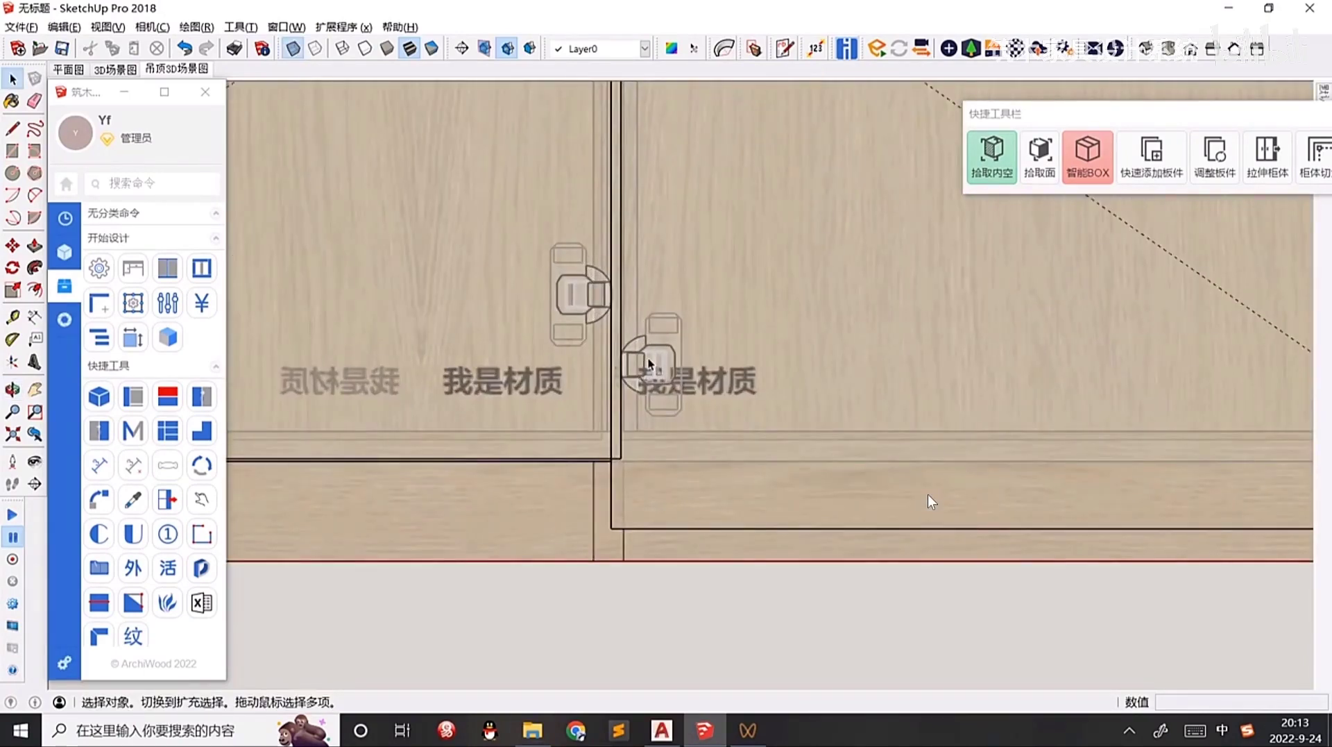
scroll(659, 361, "down", 2)
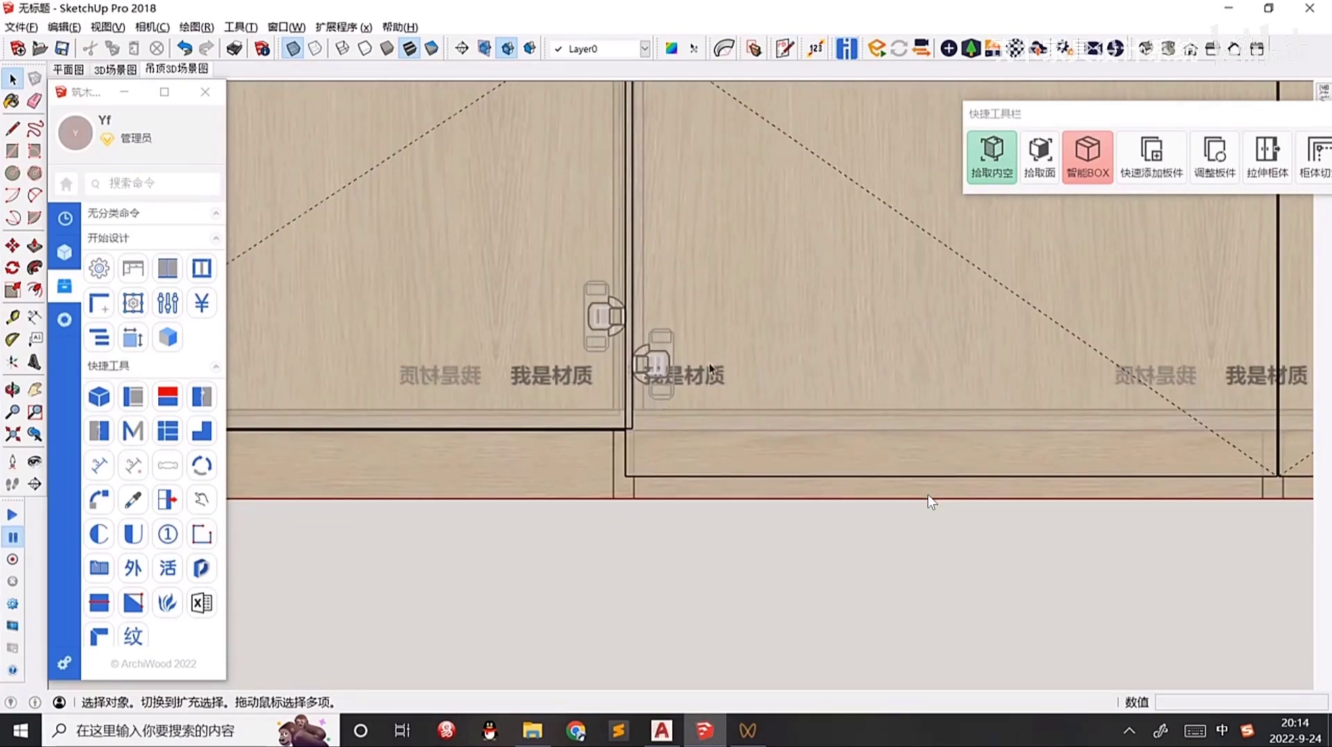
scroll(689, 366, "down", 2)
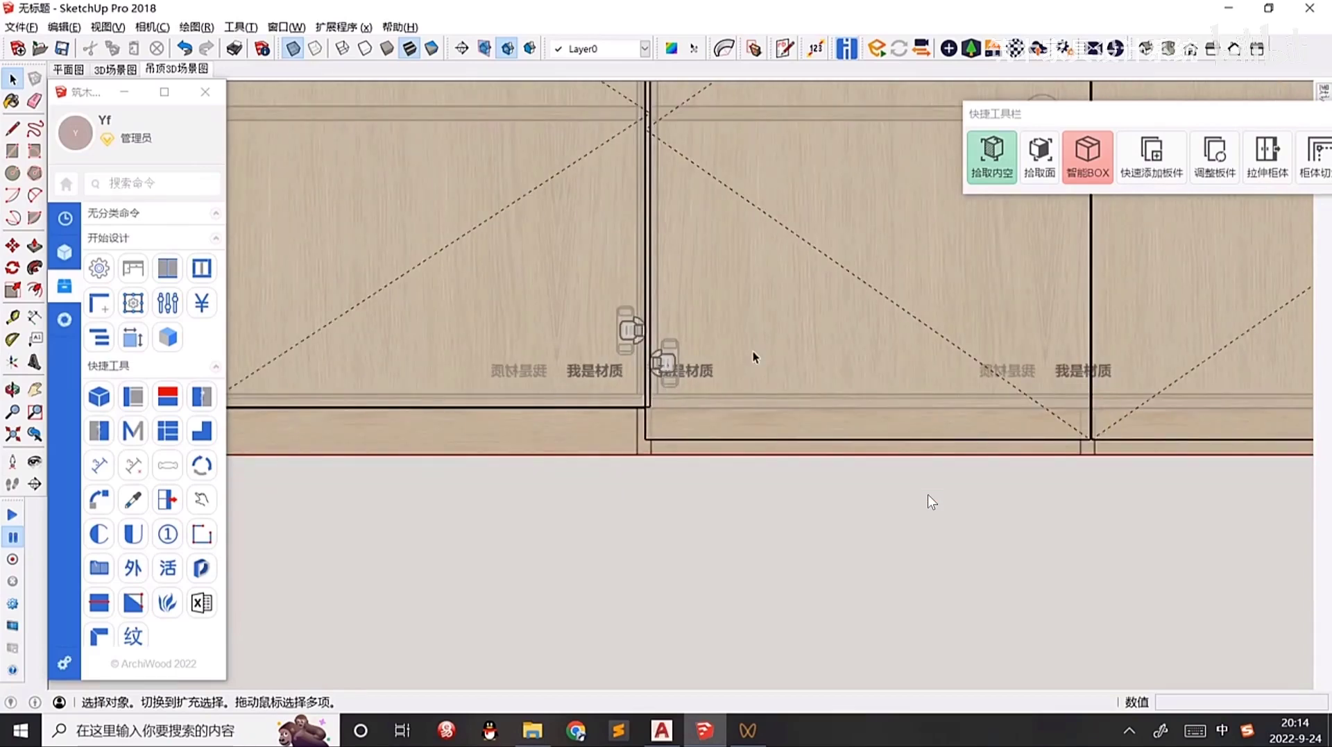
scroll(666, 364, "up", 2)
scroll(677, 366, "down", 3)
Open the left cabinet group and delete the double doors from its lower-right bay.
double_click(695, 361)
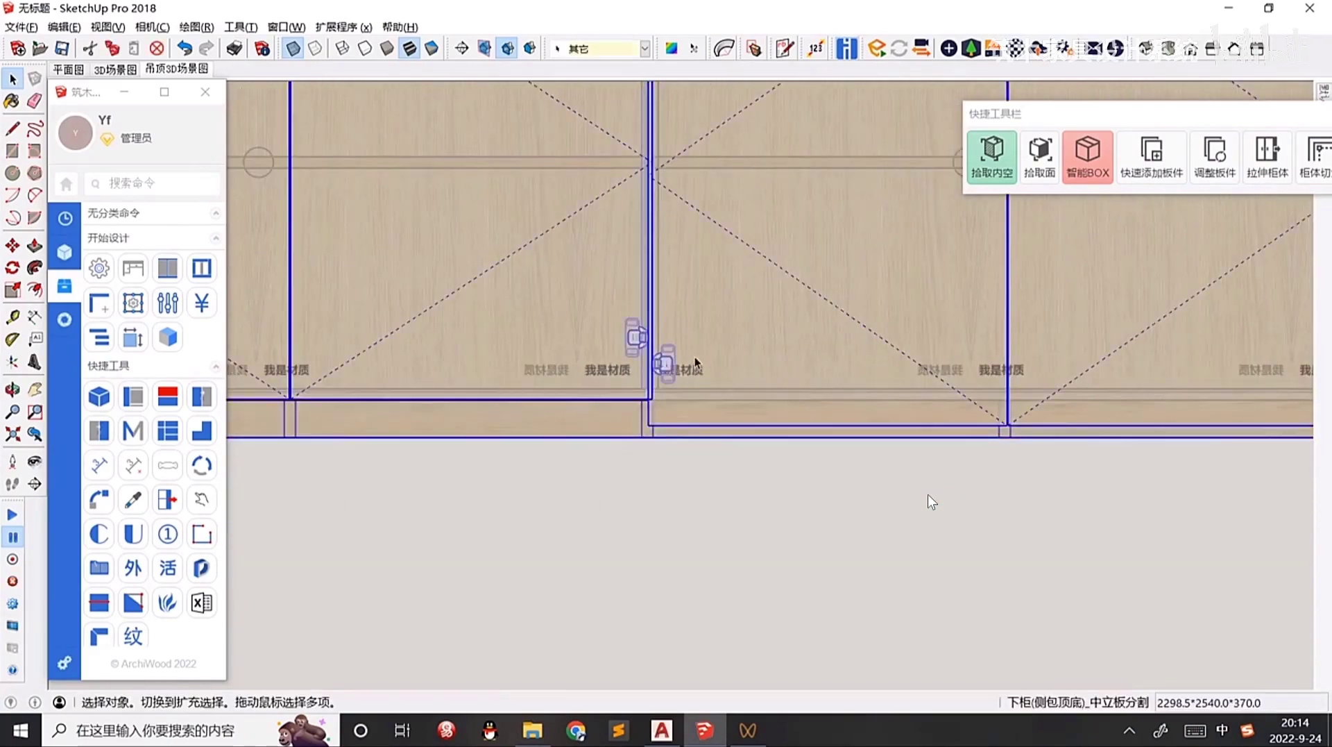
left_click(758, 357)
scroll(779, 361, "down", 2)
key("shift")
key("Delete")
scroll(768, 377, "down", 2)
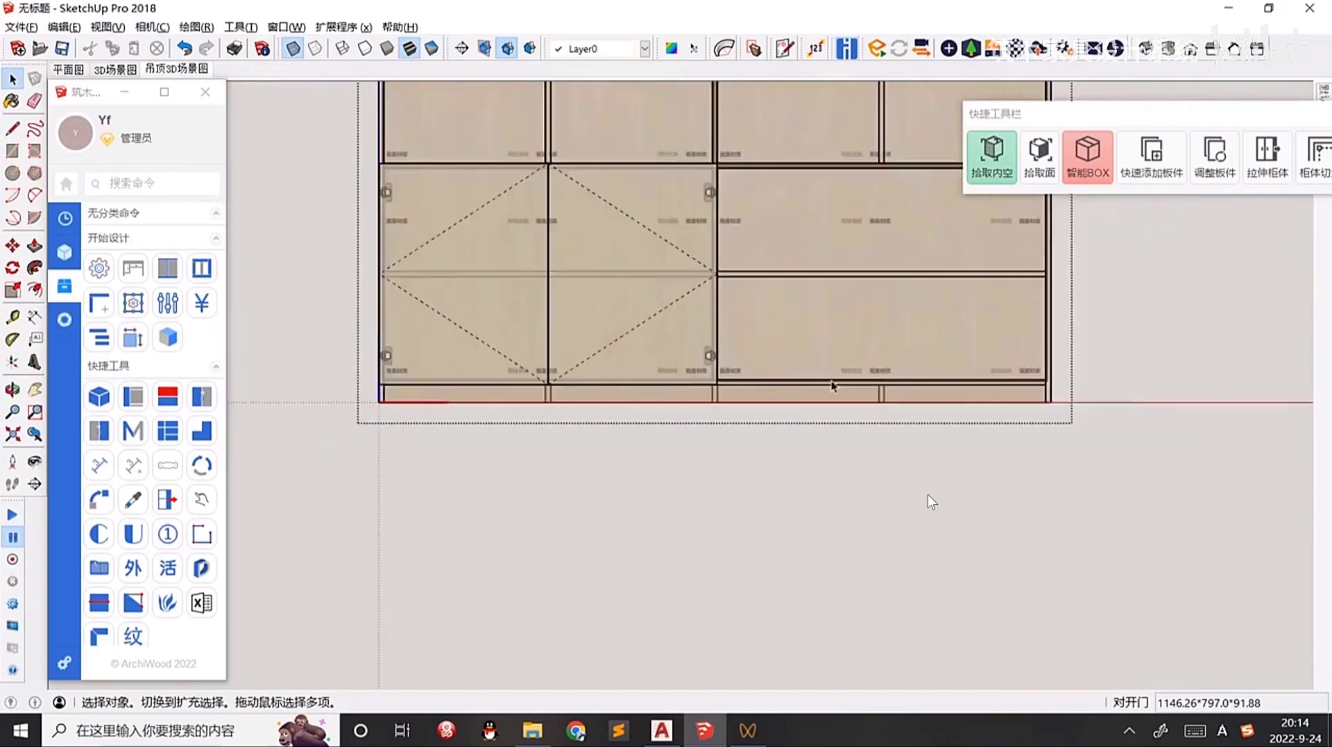
Pick the inner space above the shelf in the left cabinet's lower-right bay for inserting new doors.
middle_click_drag(831, 380, 910, 502)
scroll(851, 307, "up", 2)
key("q")
left_click(898, 211)
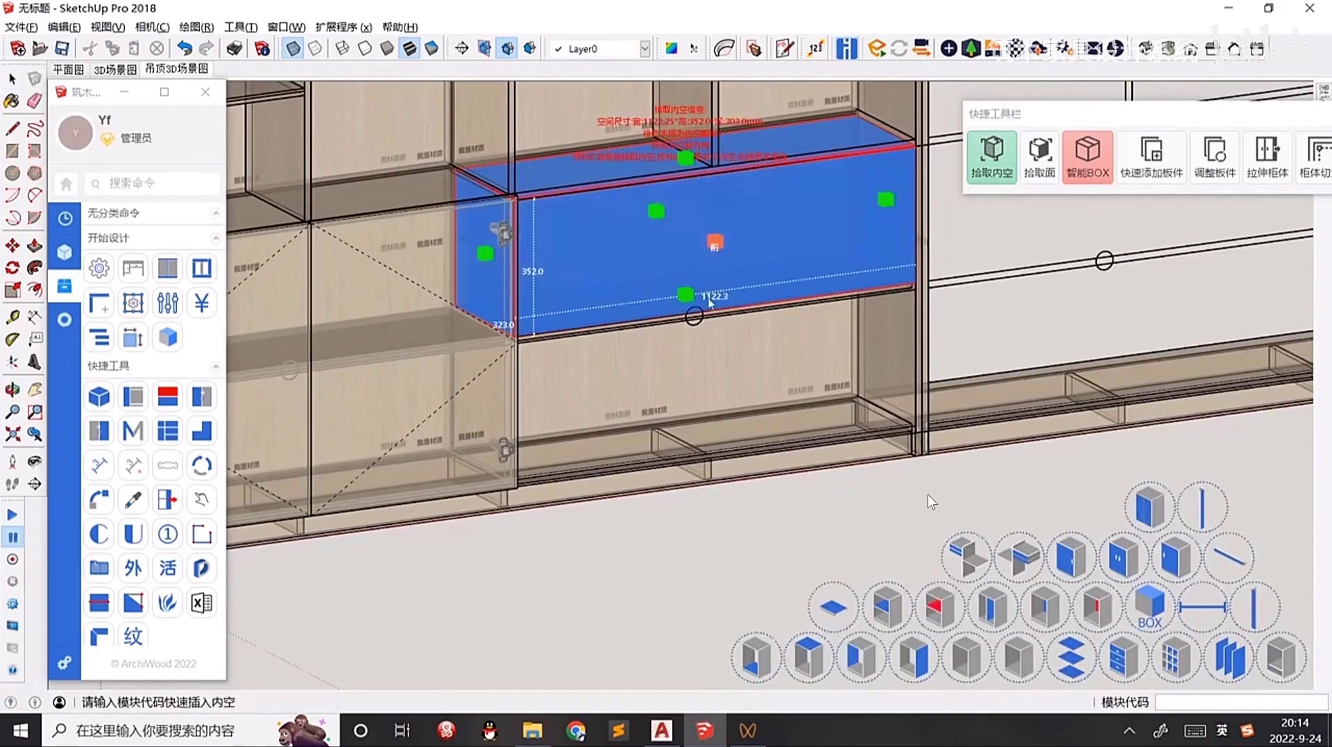
Extend the picked space in the left cabinet's right lower bay down by 370 mm and fit a pair of doors over it.
left_click(687, 294)
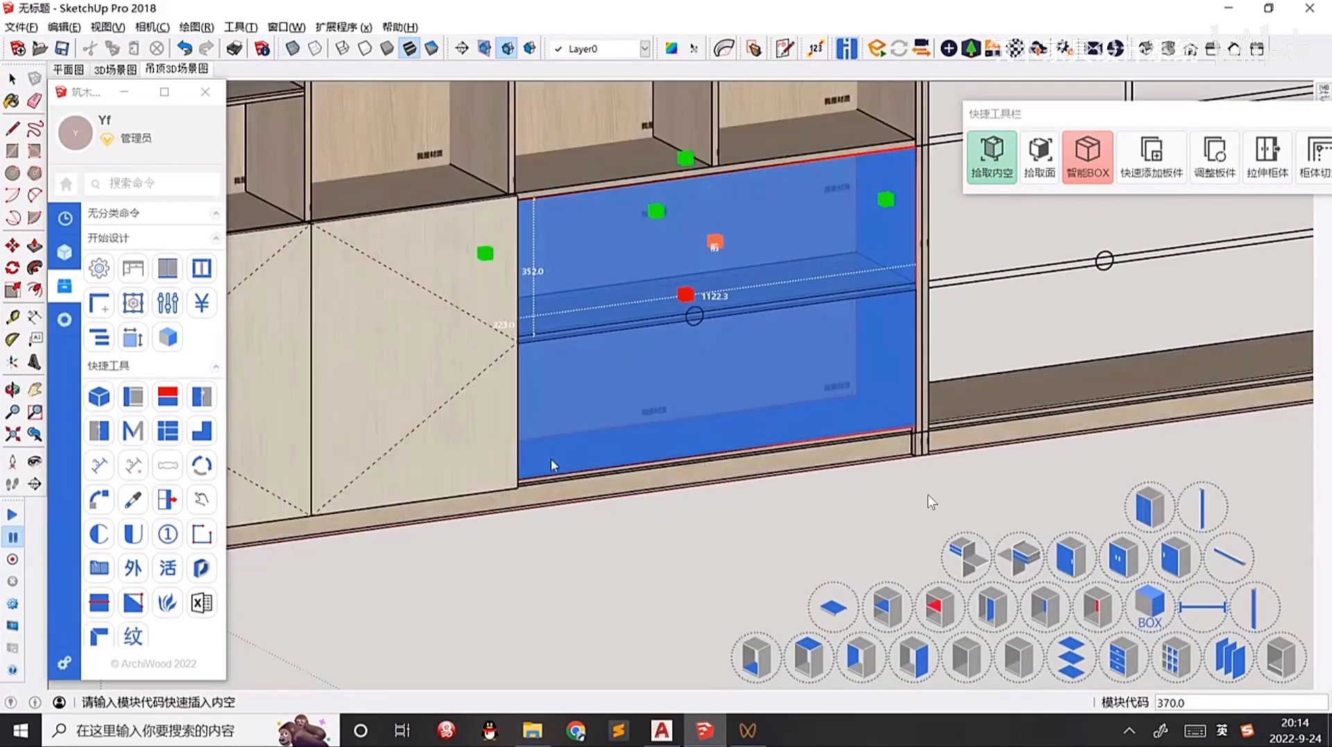
key("Return")
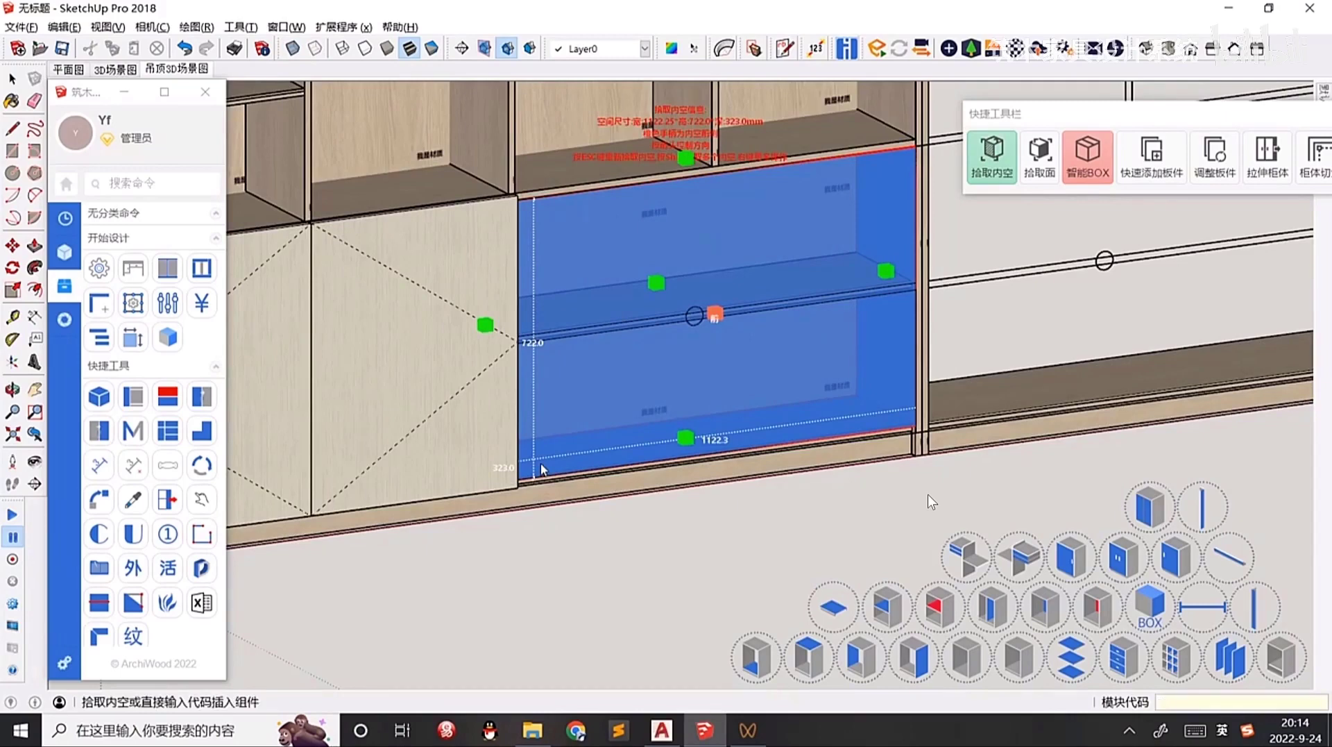
scroll(555, 464, "down", 3)
middle_click(596, 567)
Select the four lower doors and extend their bottom edges downward with an inset of -50 mm.
key("w")
left_click(393, 441)
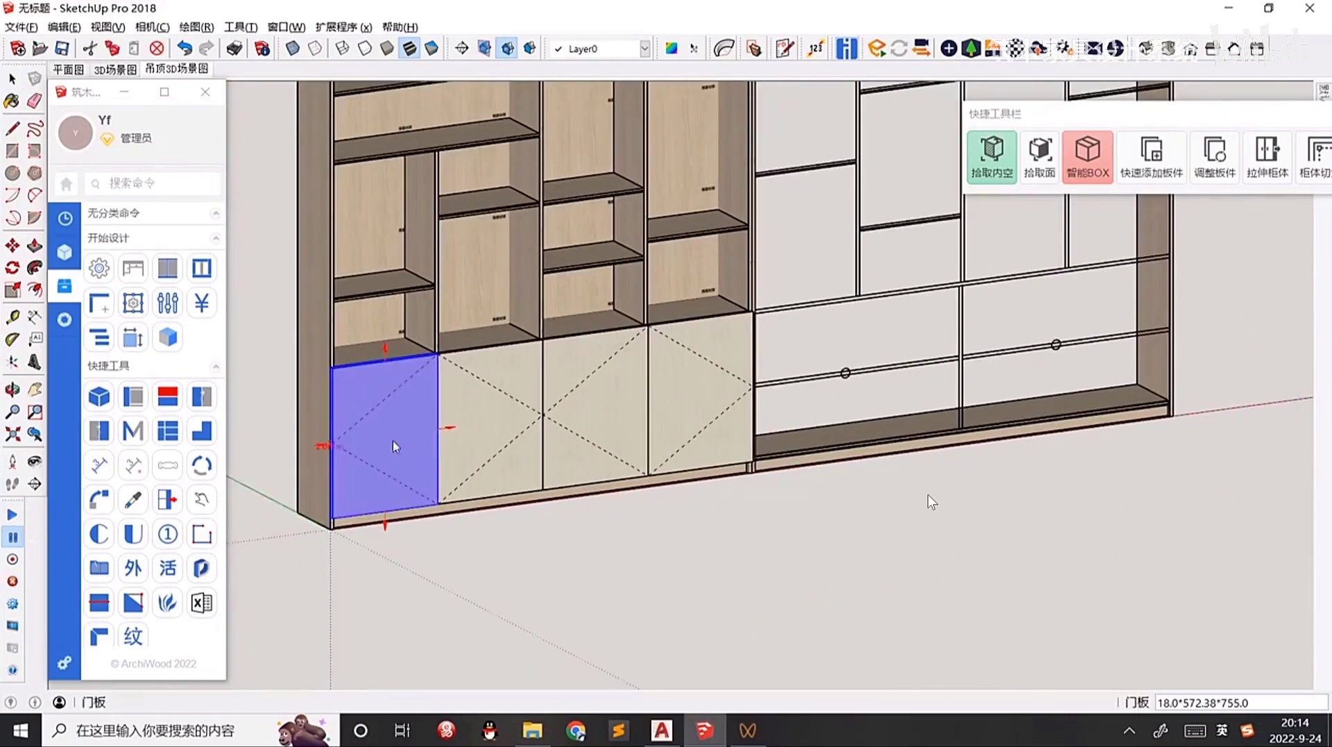
left_click(497, 447, "ctrl")
left_click(605, 435, "ctrl")
left_click(709, 428, "ctrl")
left_click(709, 490)
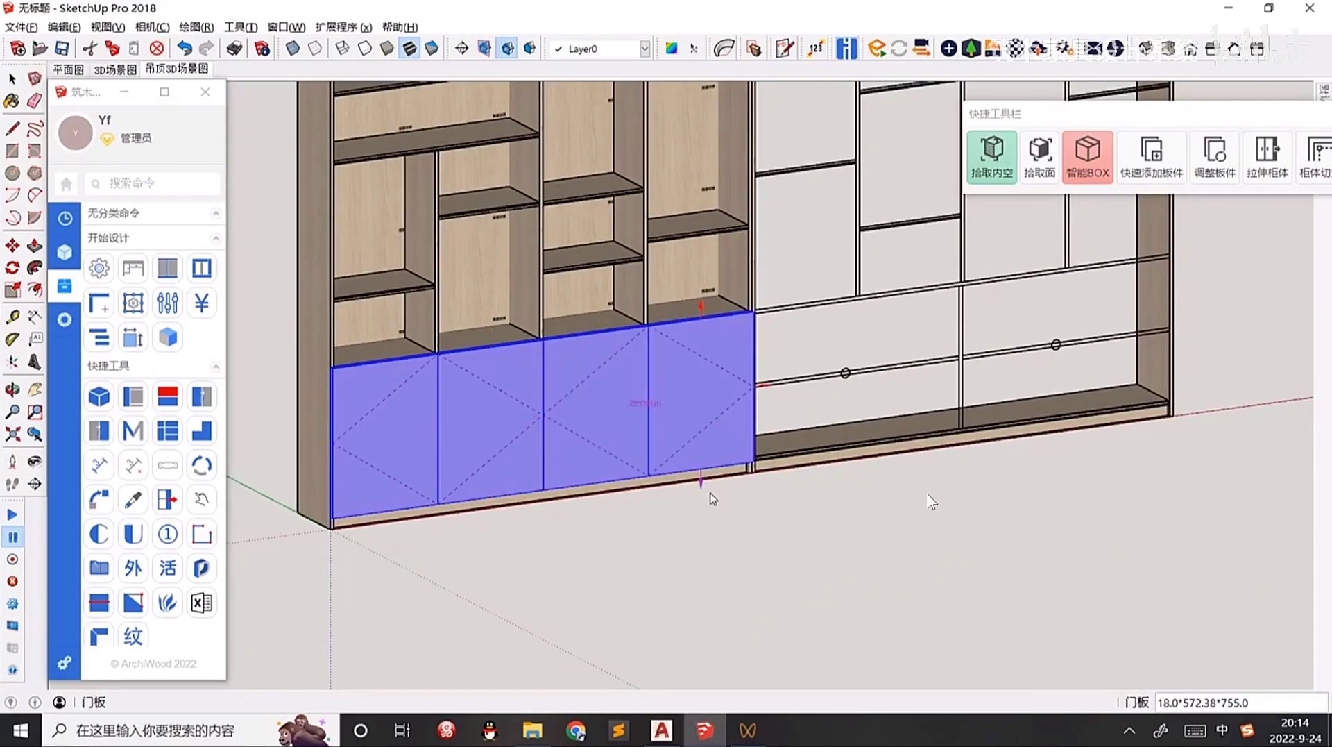
type("-50")
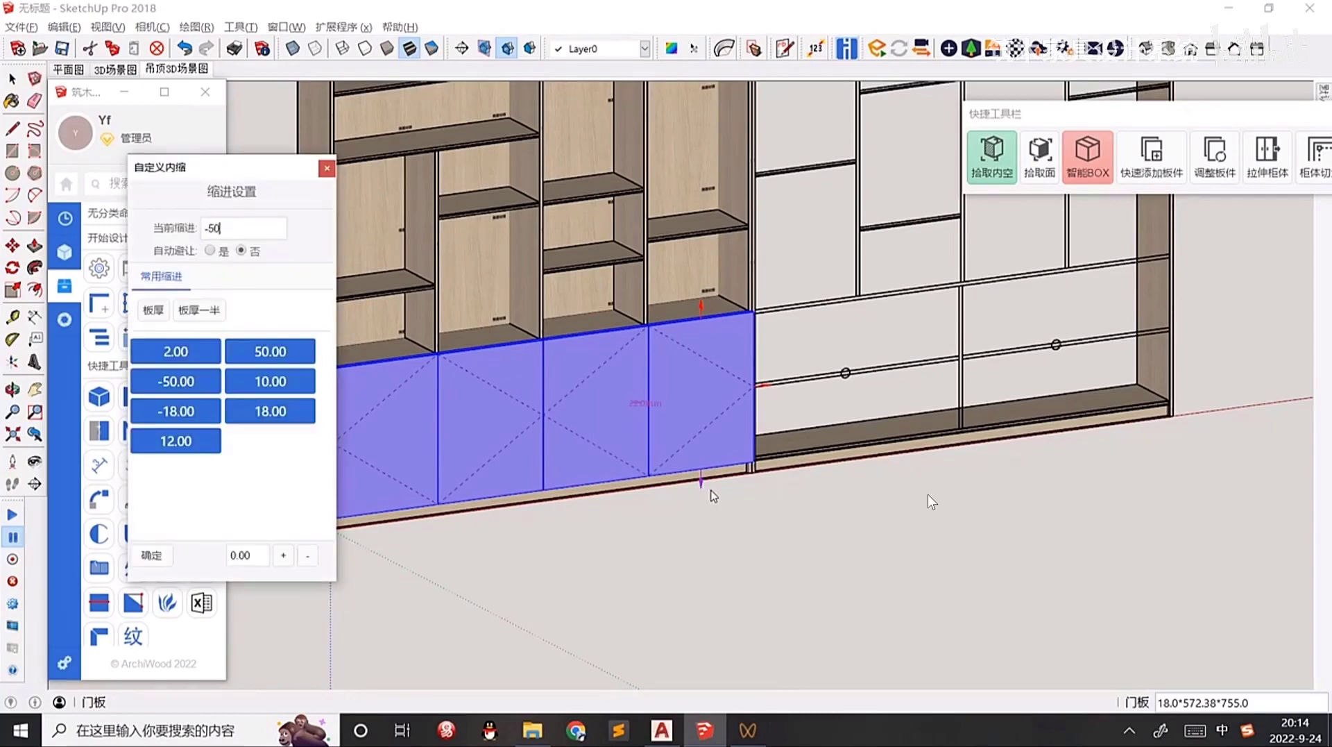
key("Return")
scroll(699, 499, "down", 5)
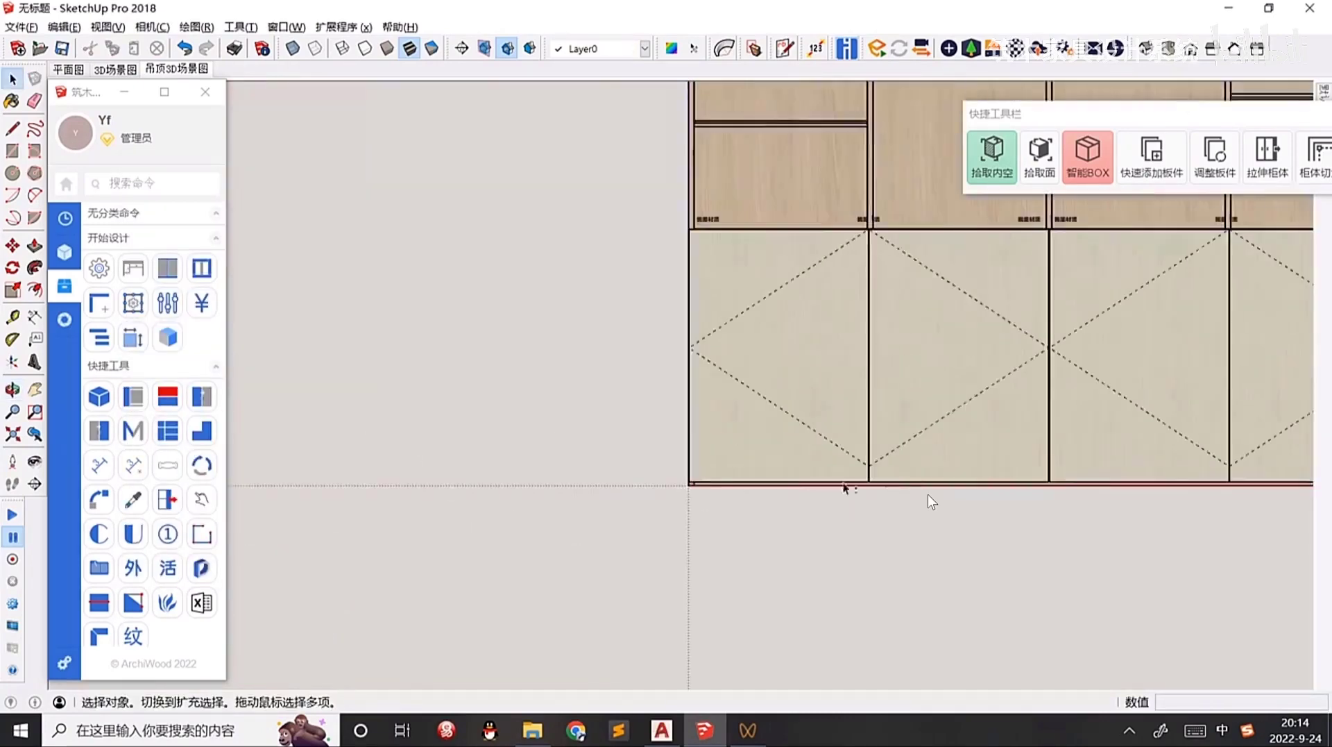
Examine the lower doors' bottom edges and the left cabinet's upper corner, using the X-ray view to see the boards behind.
scroll(719, 443, "up", 5)
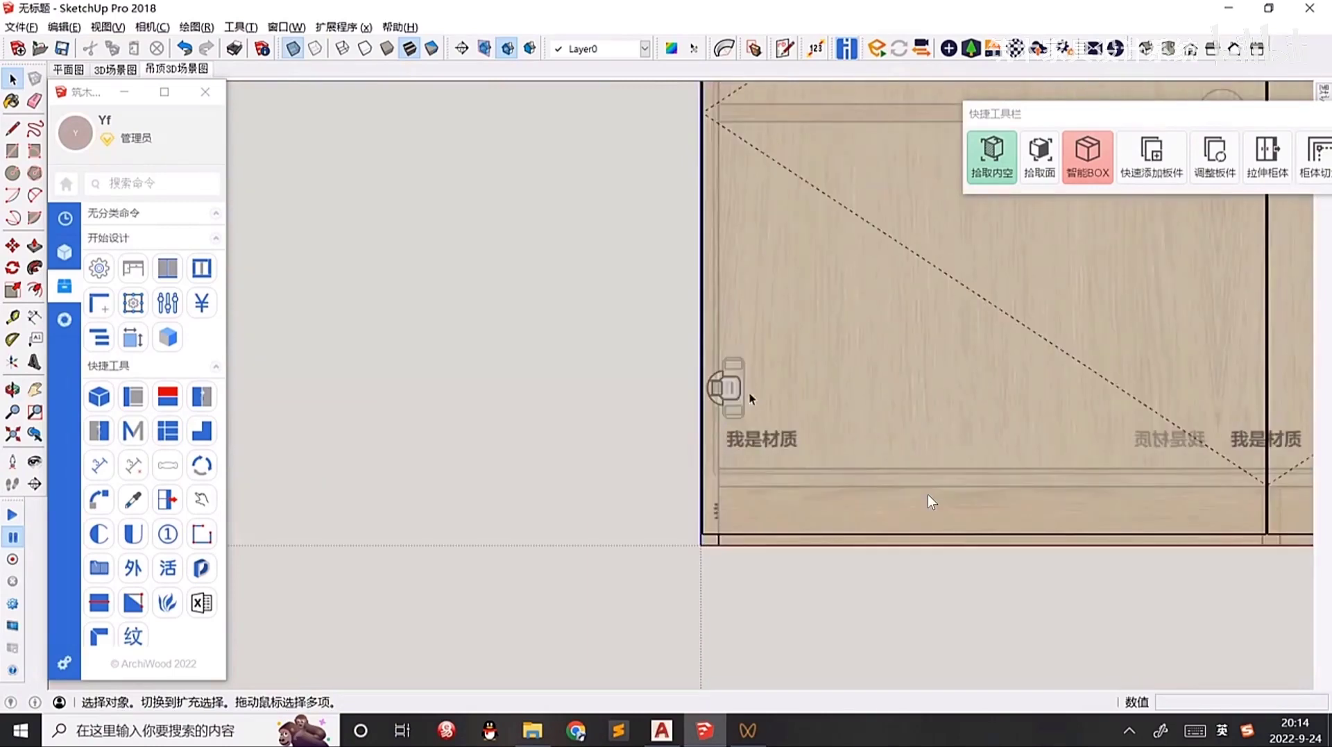
scroll(737, 389, "down", 5)
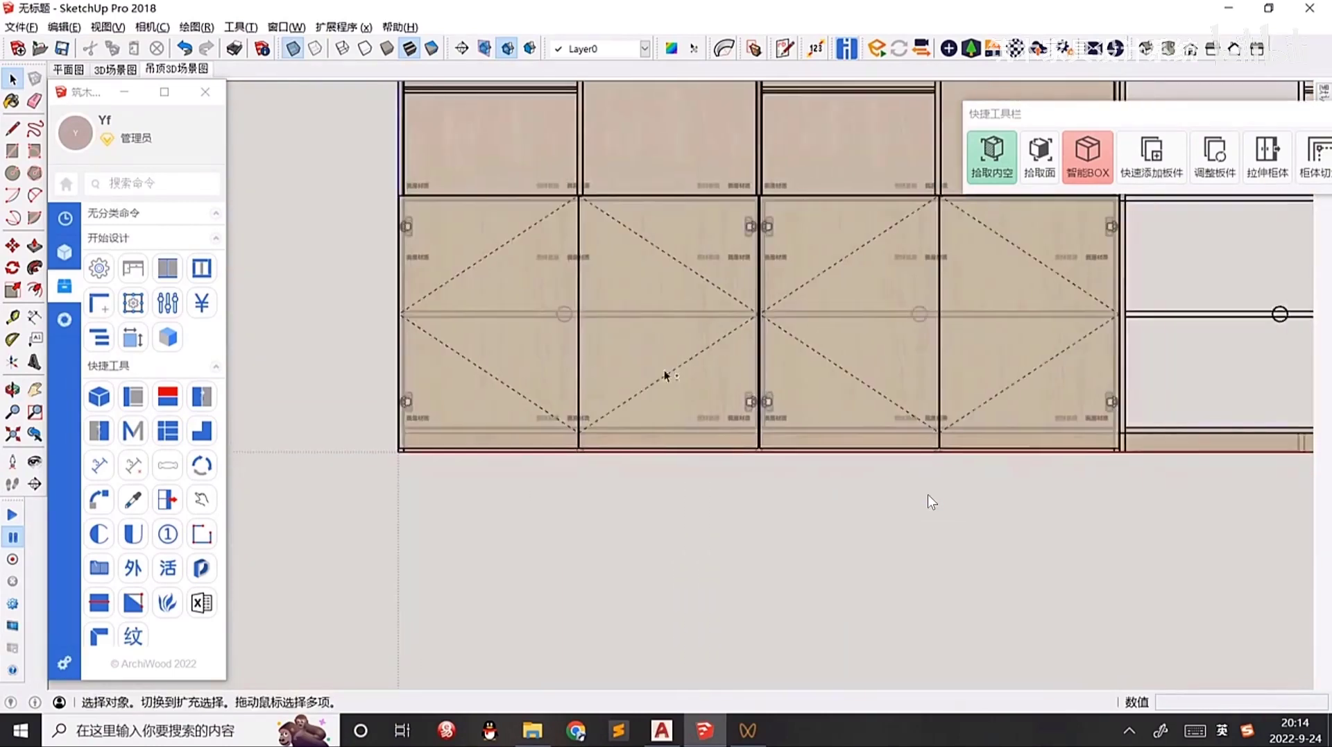
scroll(772, 411, "down", 2)
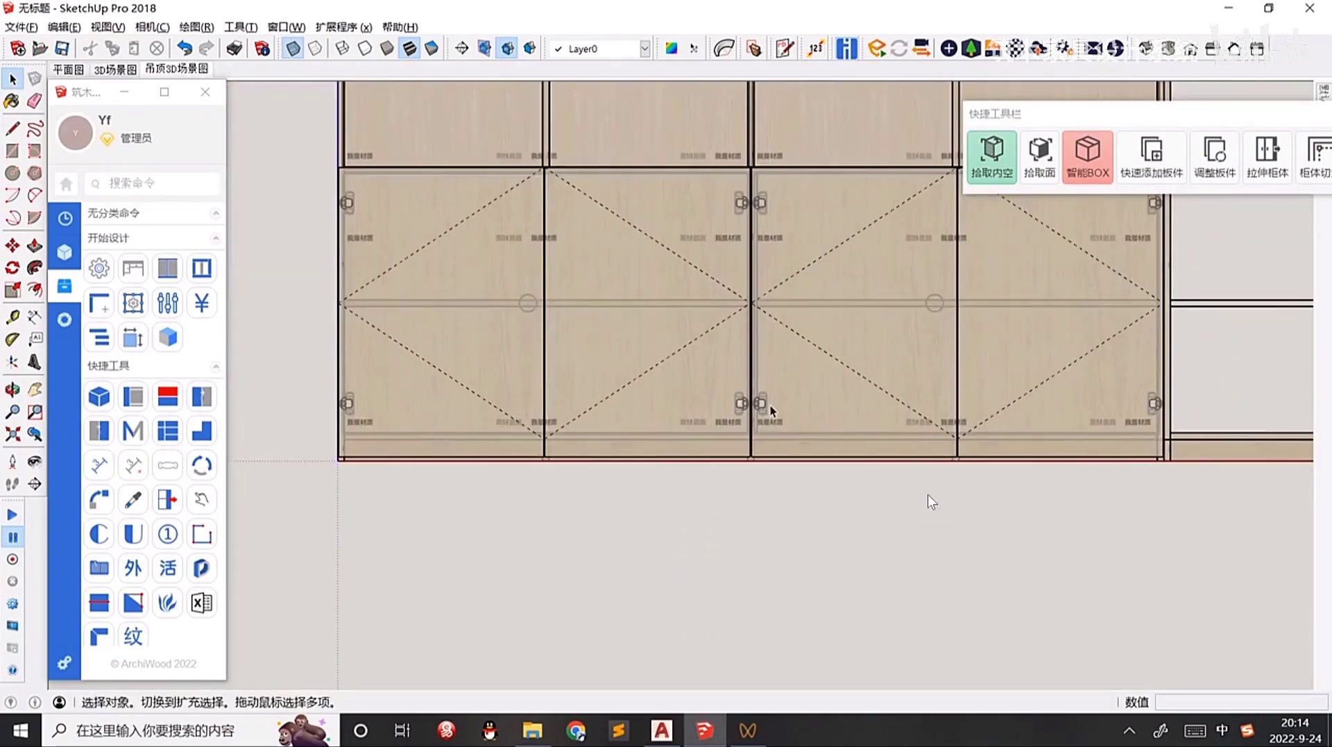
scroll(771, 410, "down", 1)
middle_click_drag(652, 367, 615, 392)
scroll(642, 406, "down", 2)
key("F3")
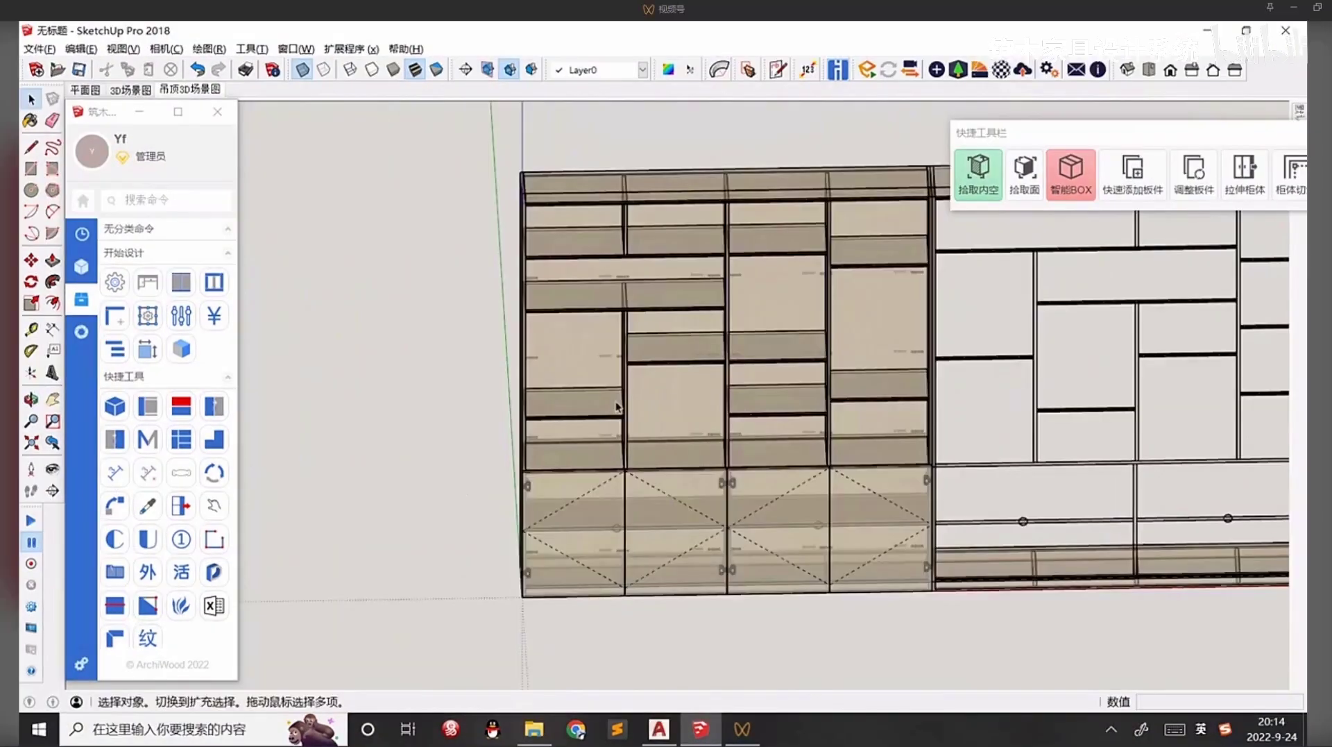
key("F3")
middle_click_drag(609, 271, 650, 377)
scroll(543, 321, "up", 4)
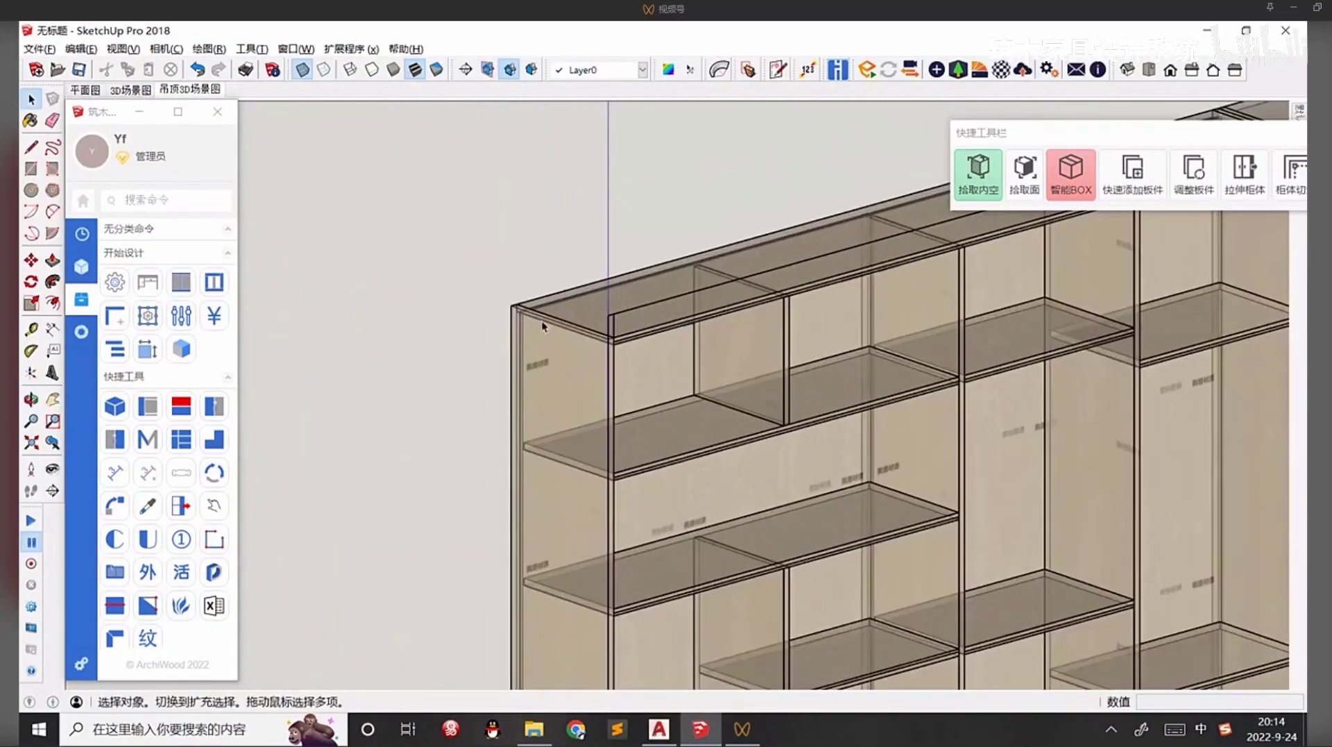
key("F3")
scroll(584, 330, "down", 2)
middle_click_drag(584, 331, 416, 289)
scroll(444, 280, "up", 2)
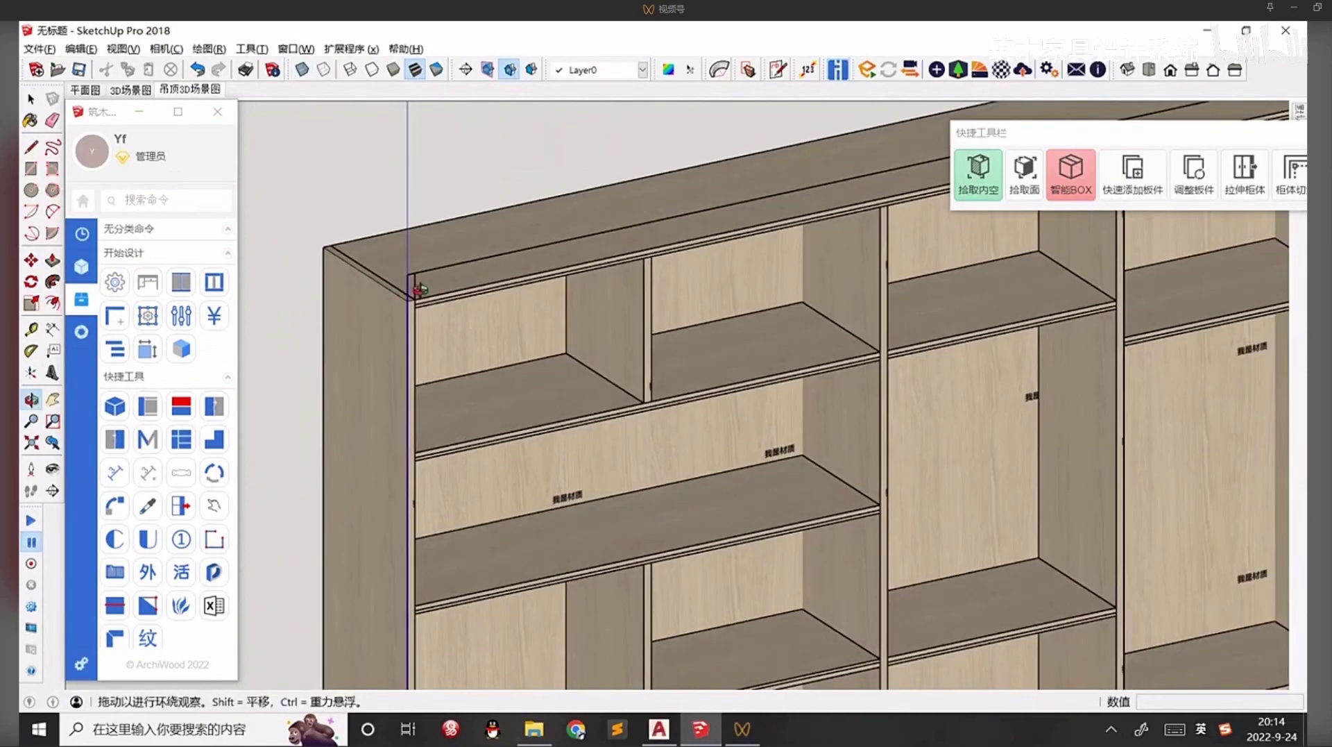
Try to adjust the top edge of the left side panel with an inset of 50 mm.
key("p")
left_click(372, 331)
left_click(370, 246)
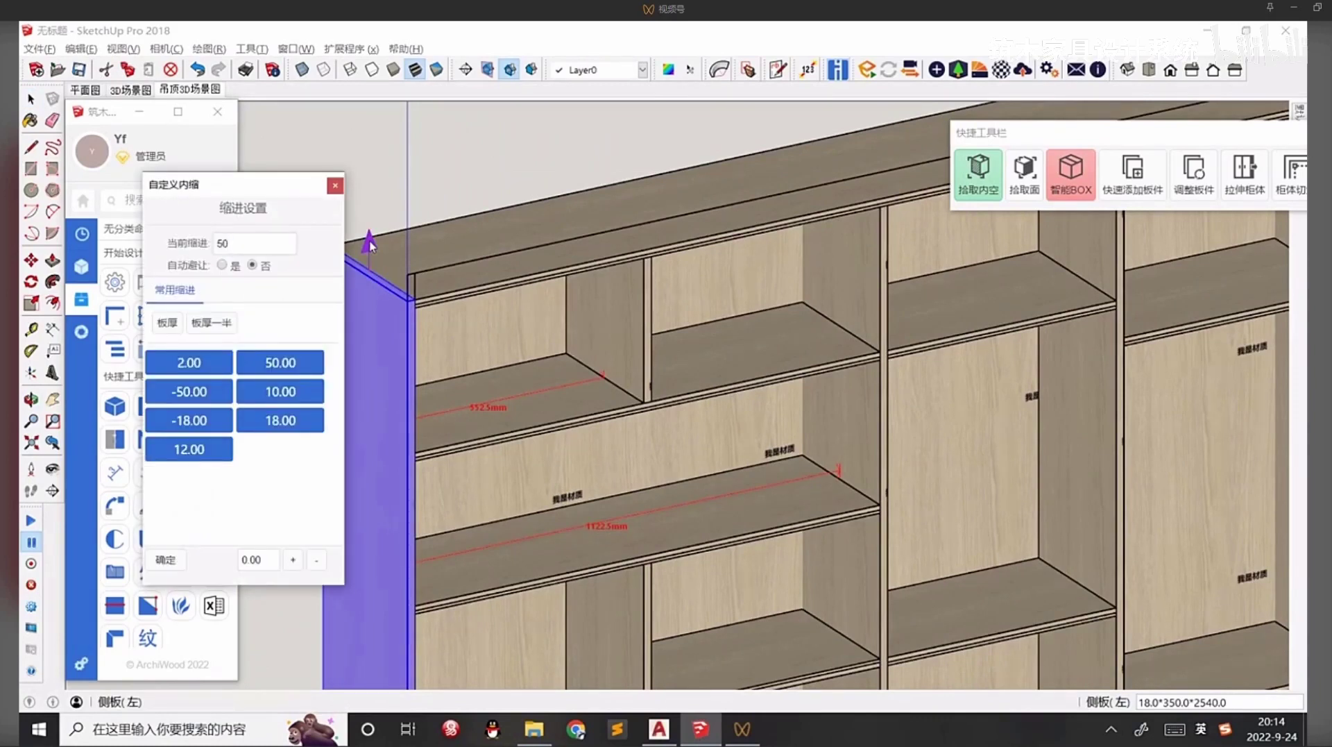
key("Return")
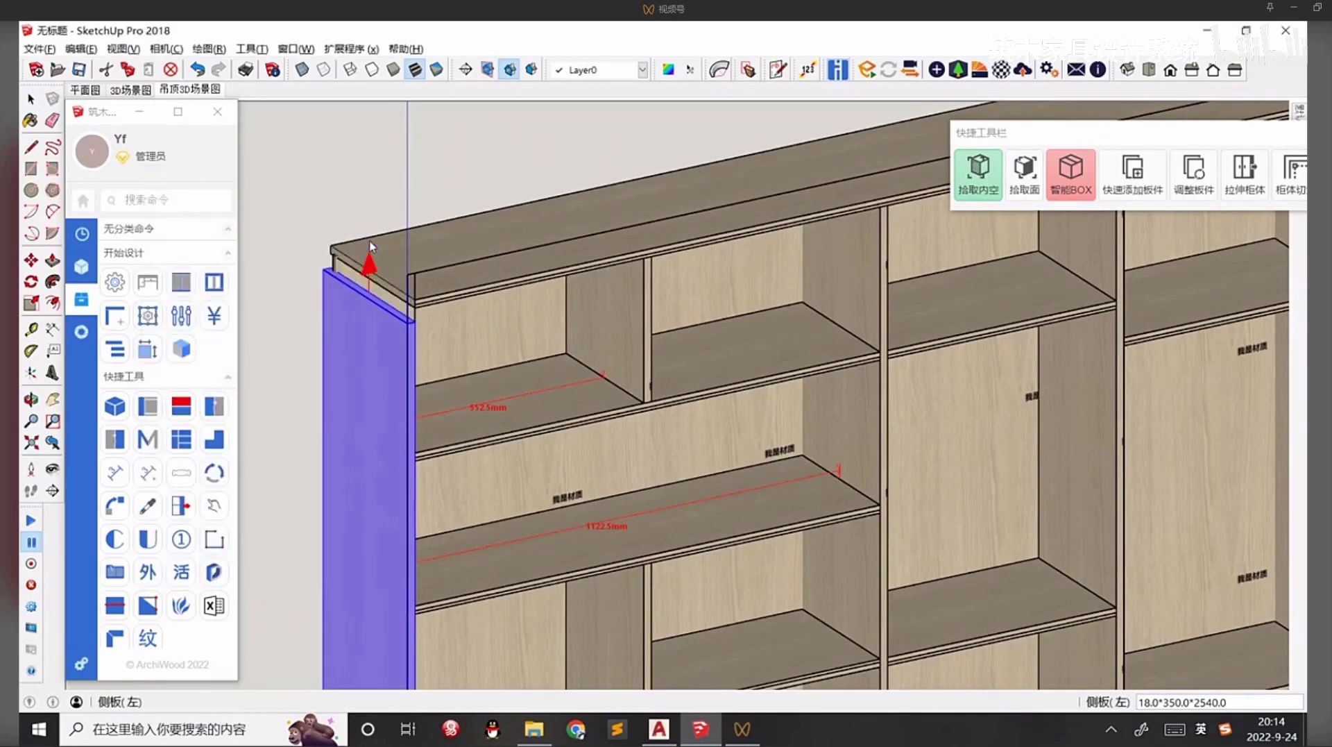
scroll(415, 235, "up", 3)
key("t")
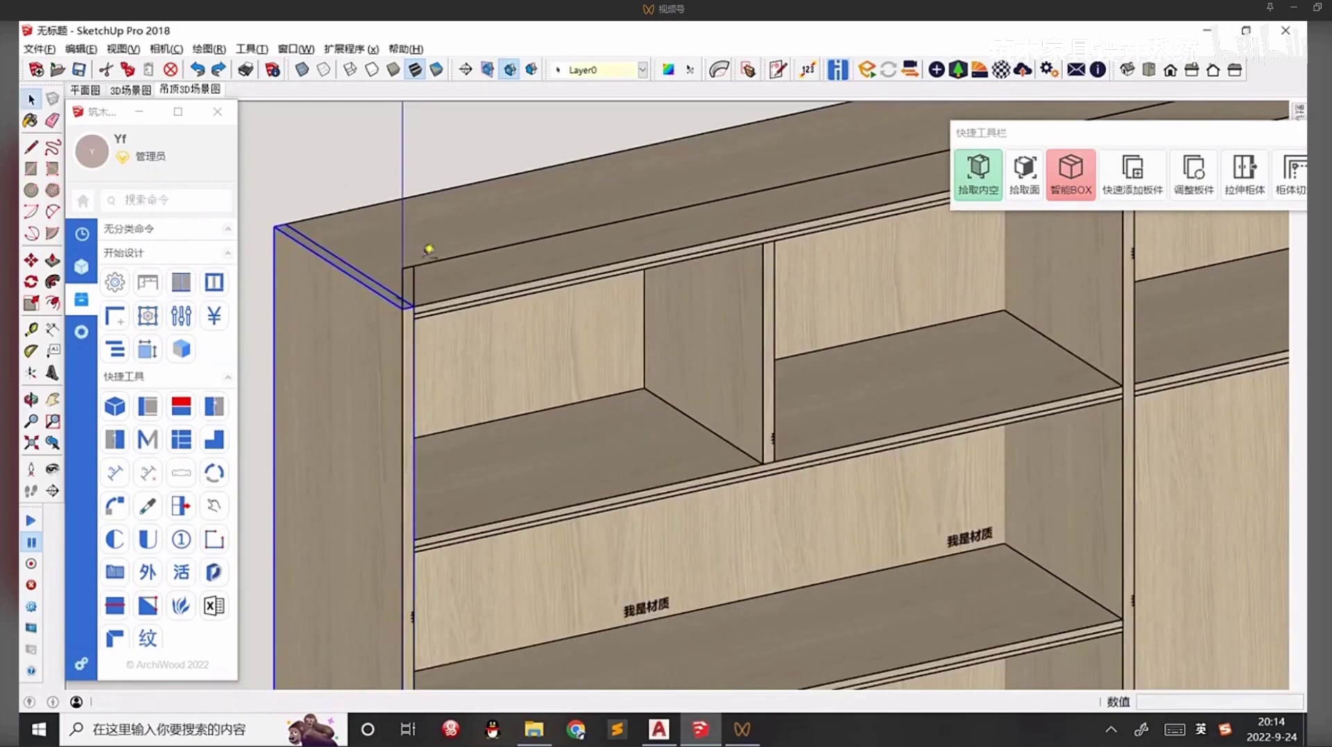
key("space")
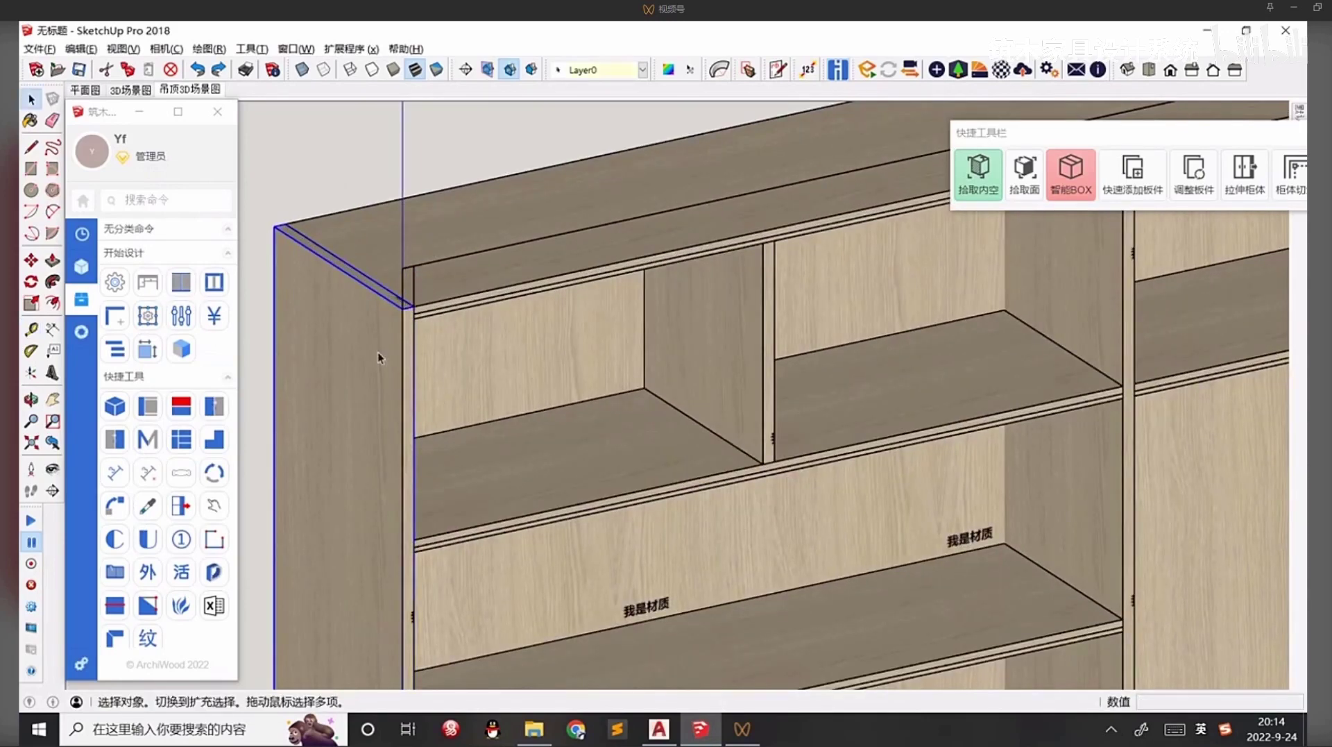
Extend the top edge of the left side panel upward by 60 mm.
left_click(360, 373)
left_click(346, 226)
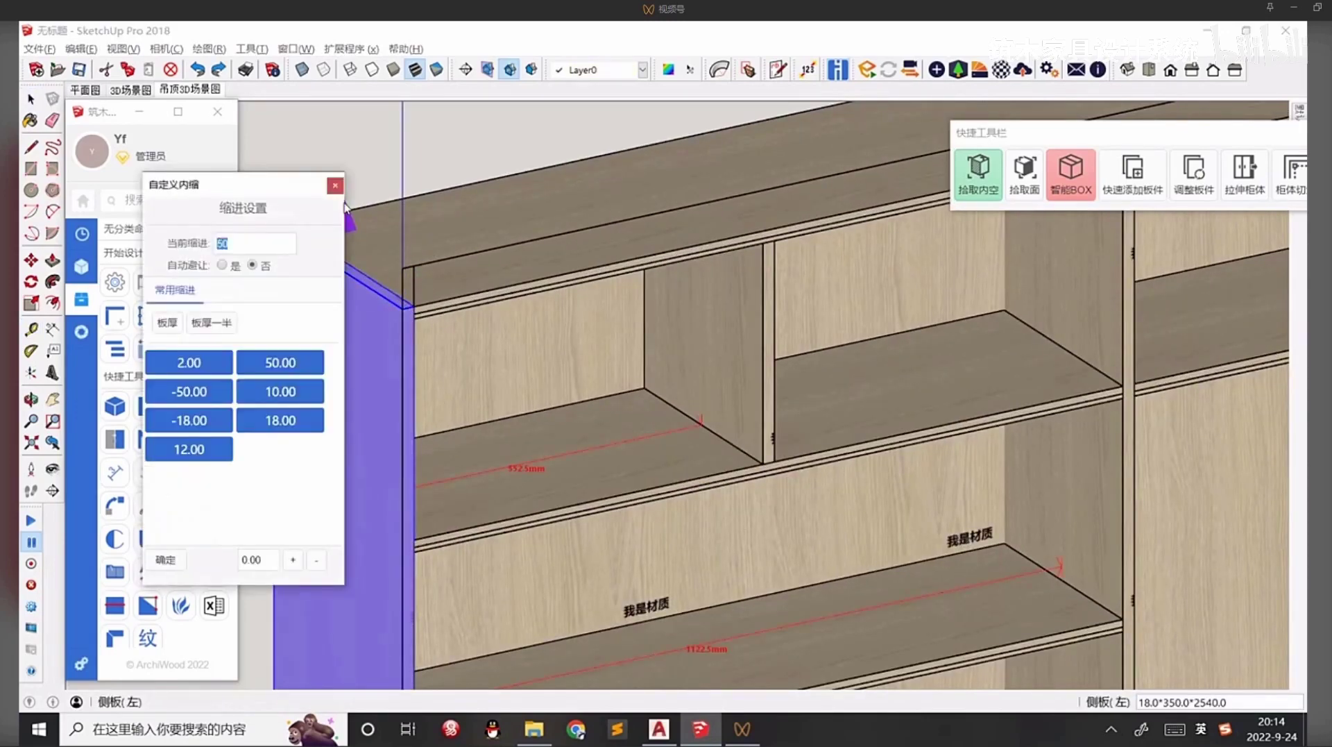
type("60")
key("Return")
scroll(347, 208, "down", 5)
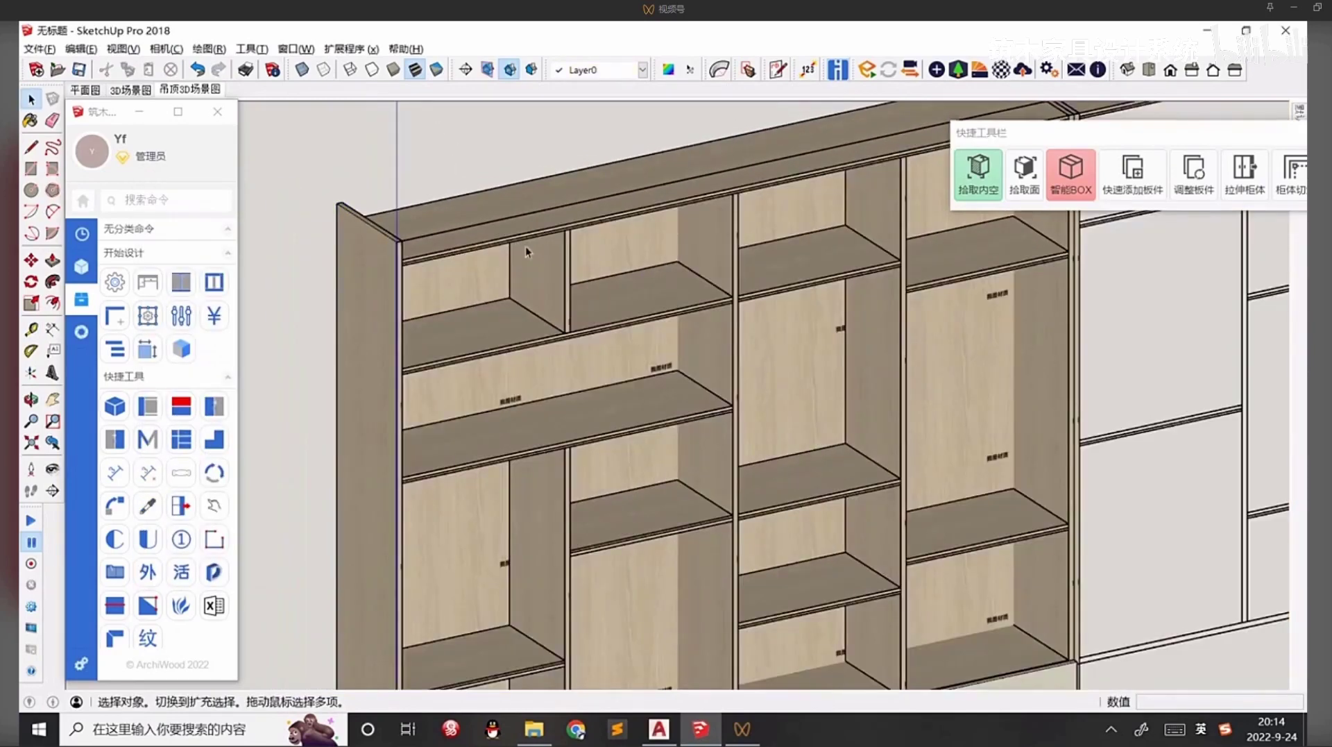
Load module 7703, the top filler panel group, and choose to place it by diagonal drawing.
scroll(697, 285, "up", 2)
scroll(697, 283, "down", 2)
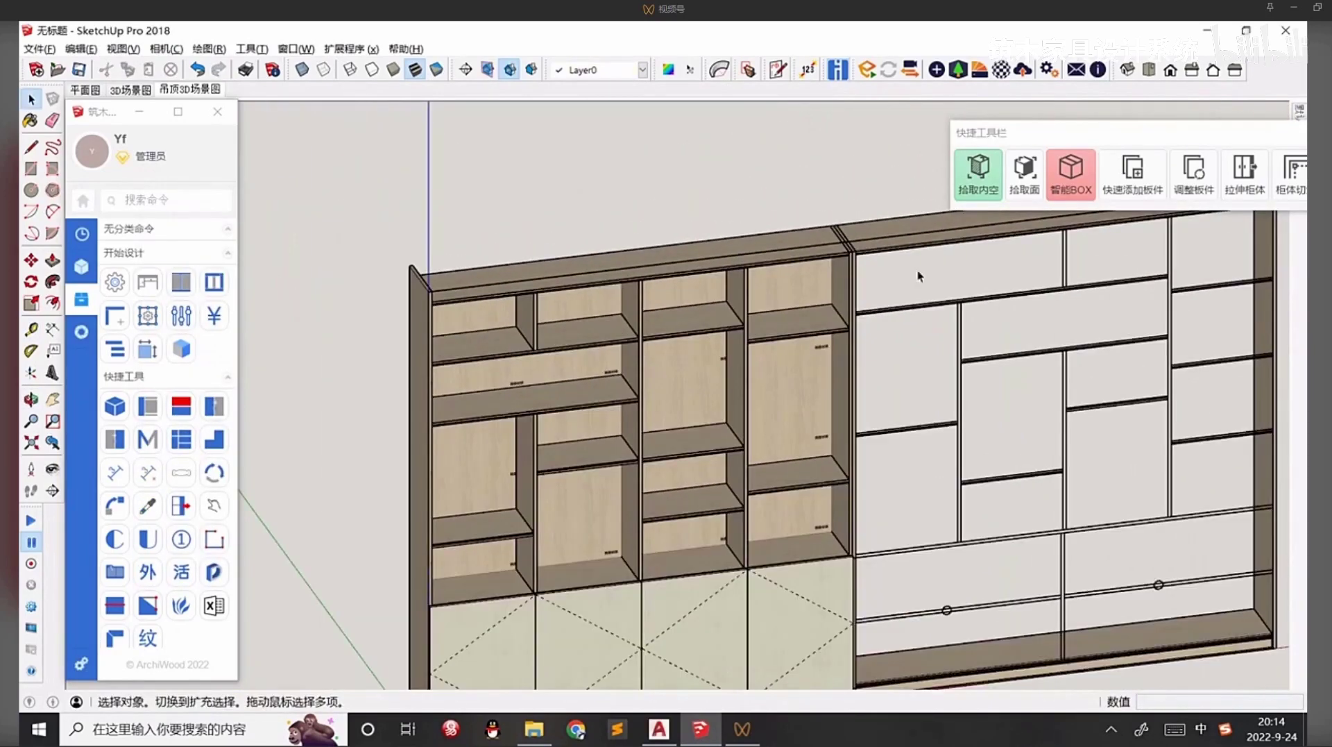
key("q")
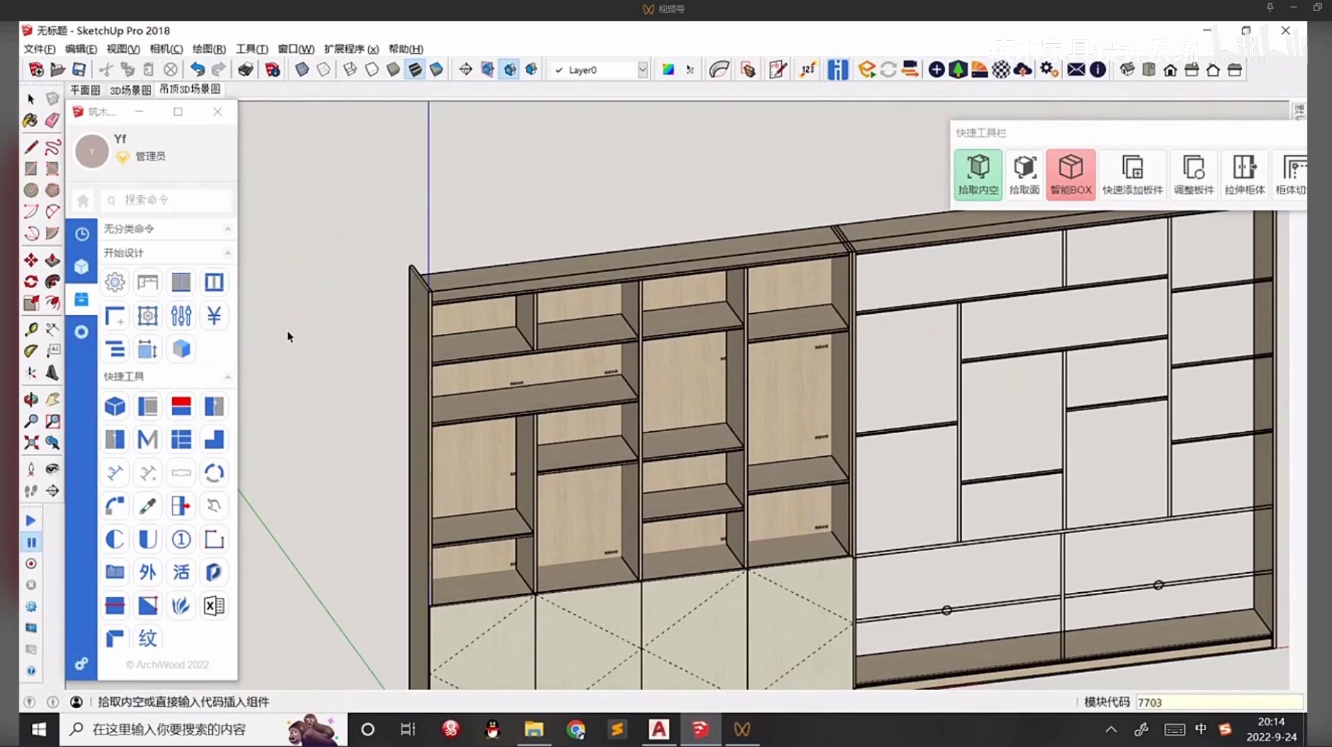
key("Return")
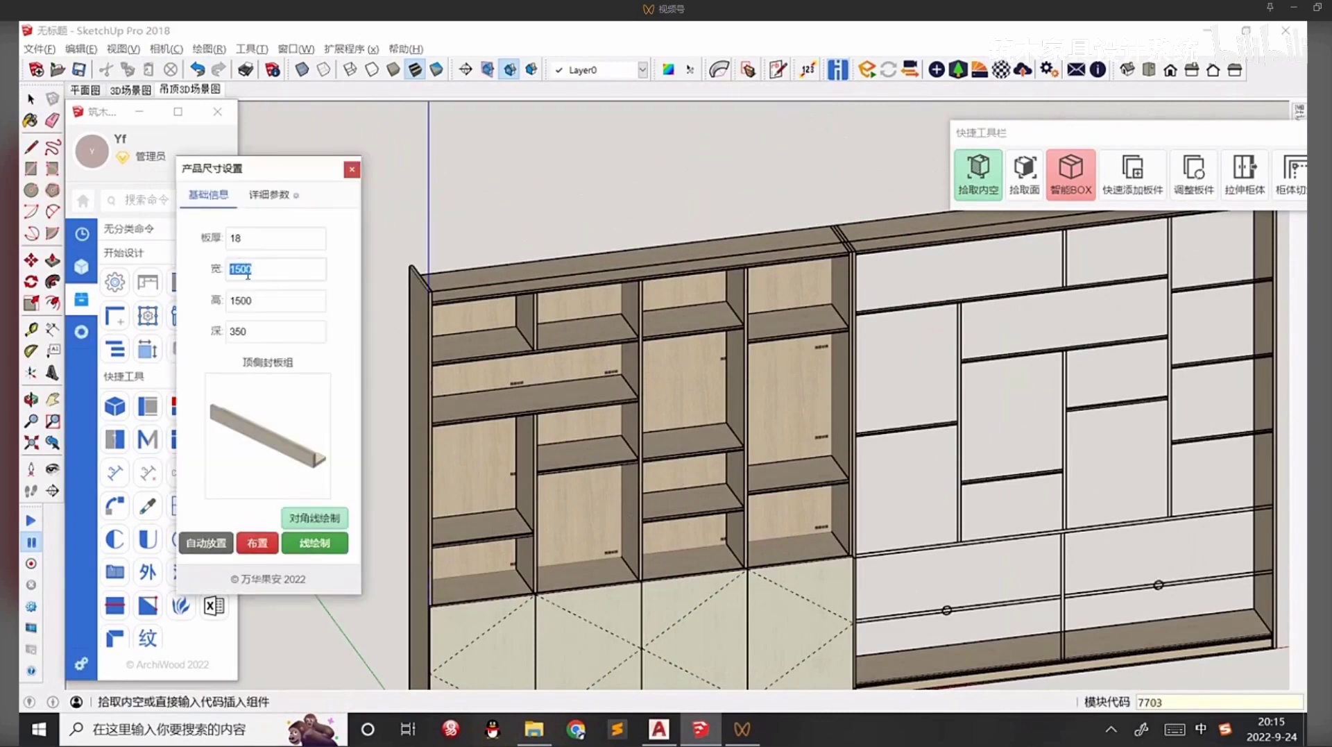
left_click(254, 300)
left_click(286, 270)
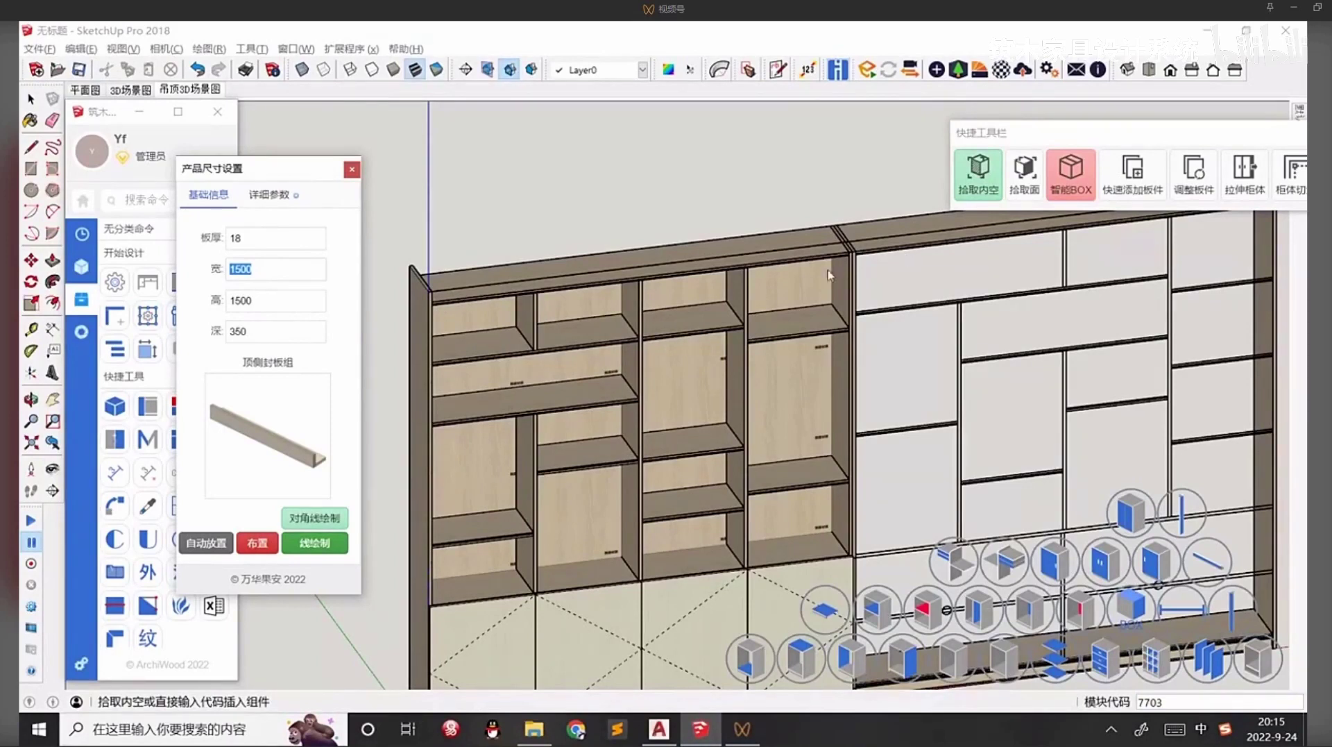
left_click(320, 518)
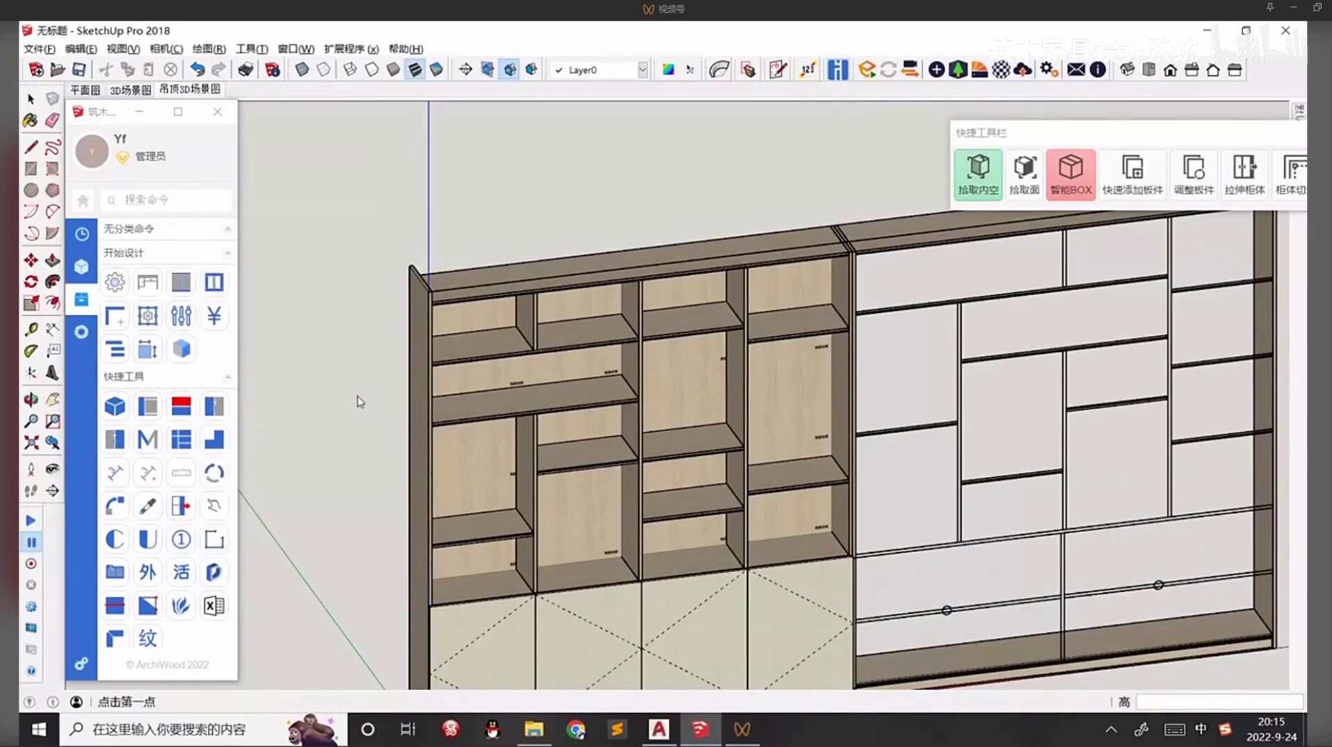
Draw the top filler across the left cabinet's front, from the left side panel's inner edge to the joint between the two cabinets.
scroll(443, 377, "up", 6)
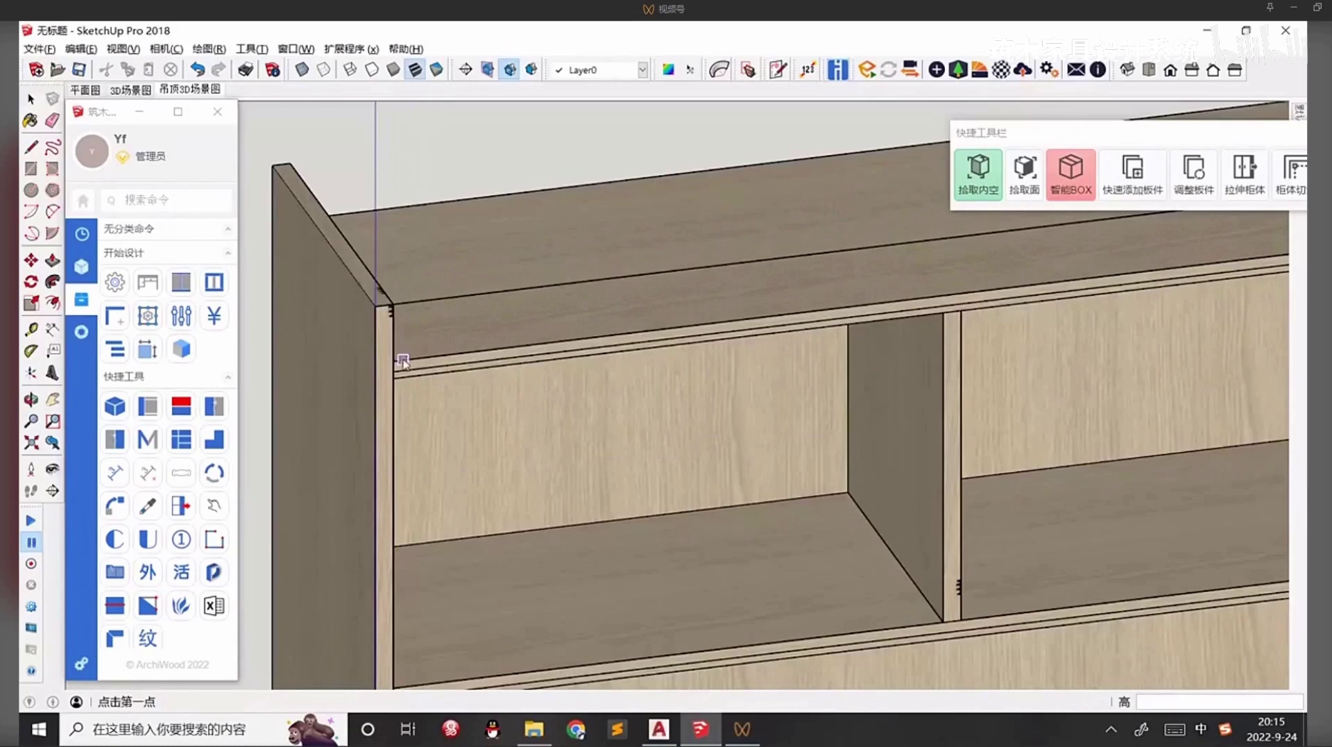
left_click(393, 361)
scroll(458, 359, "down", 5)
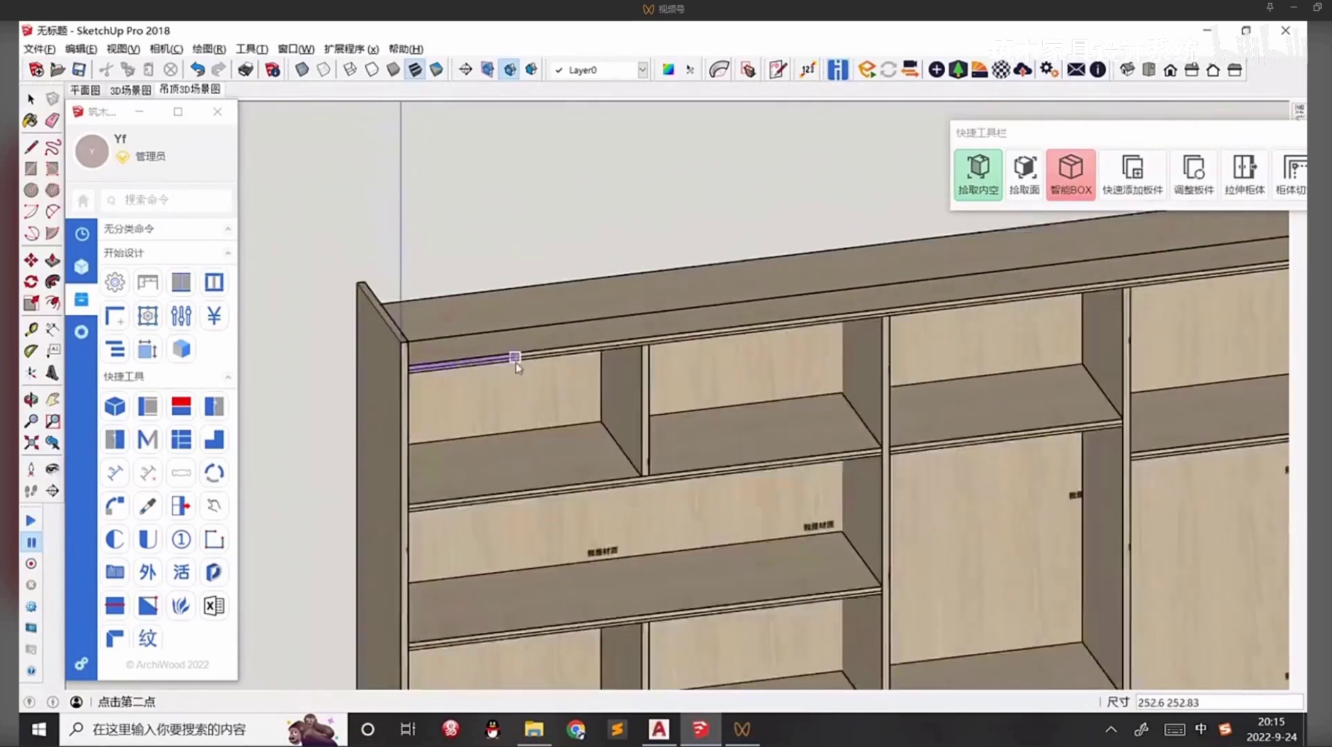
scroll(1089, 277, "up", 5)
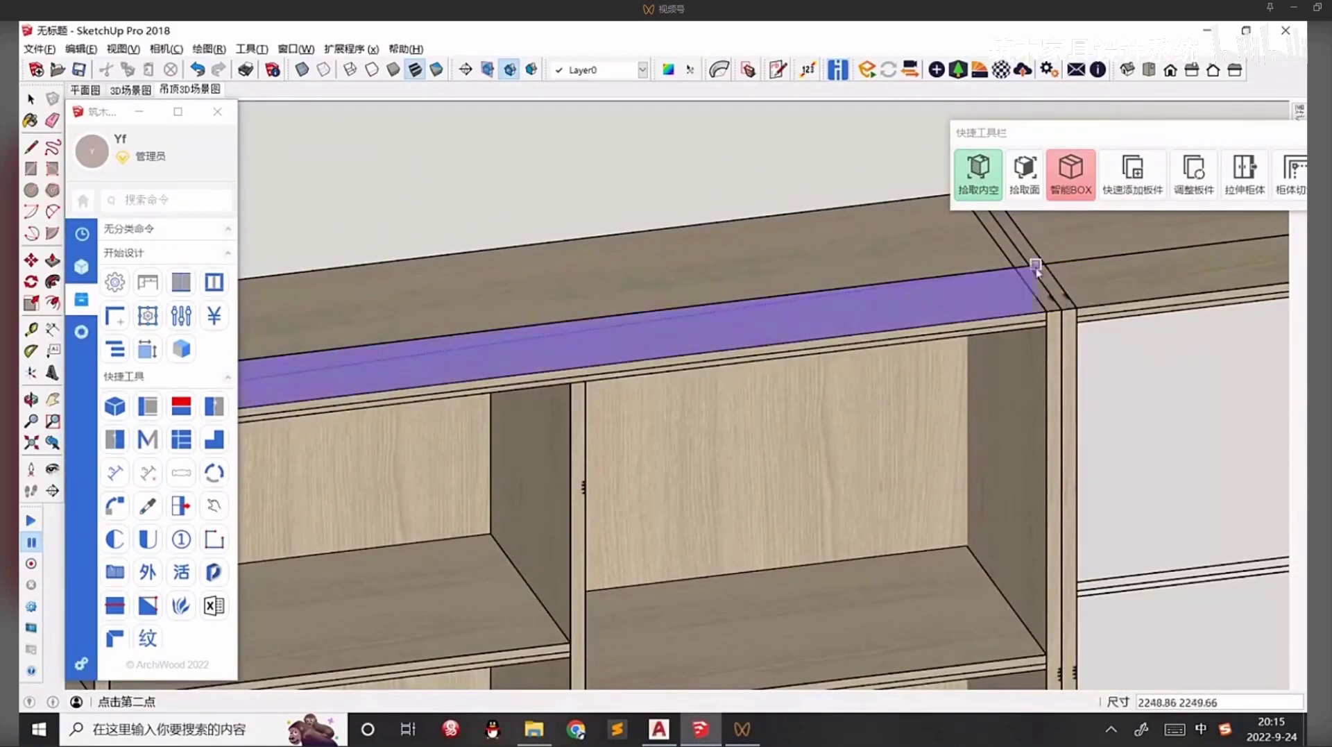
scroll(999, 327, "down", 2)
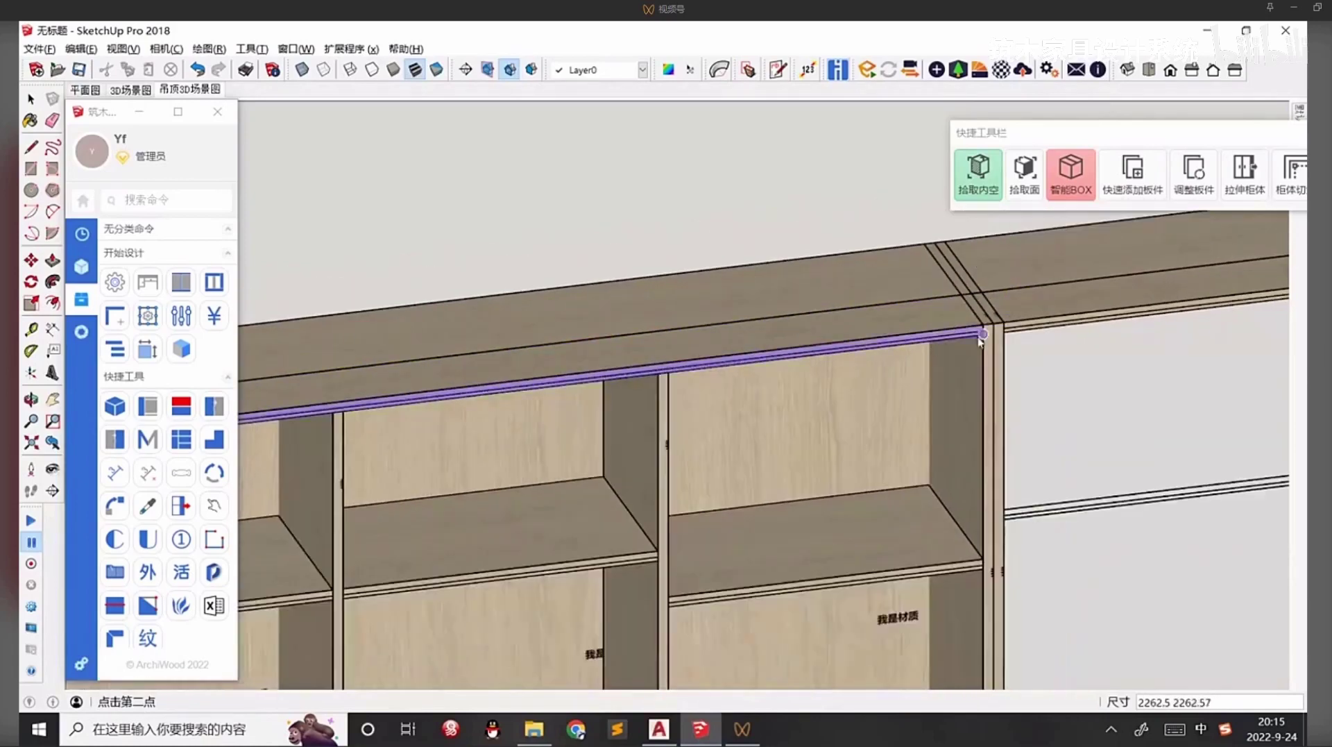
left_click(993, 324)
Try to draw a second top filler from the cabinet joint to the right cabinet's outer end.
scroll(995, 327, "down", 2)
middle_click_drag(995, 326, 996, 360)
scroll(996, 360, "up", 2)
scroll(972, 360, "up", 3)
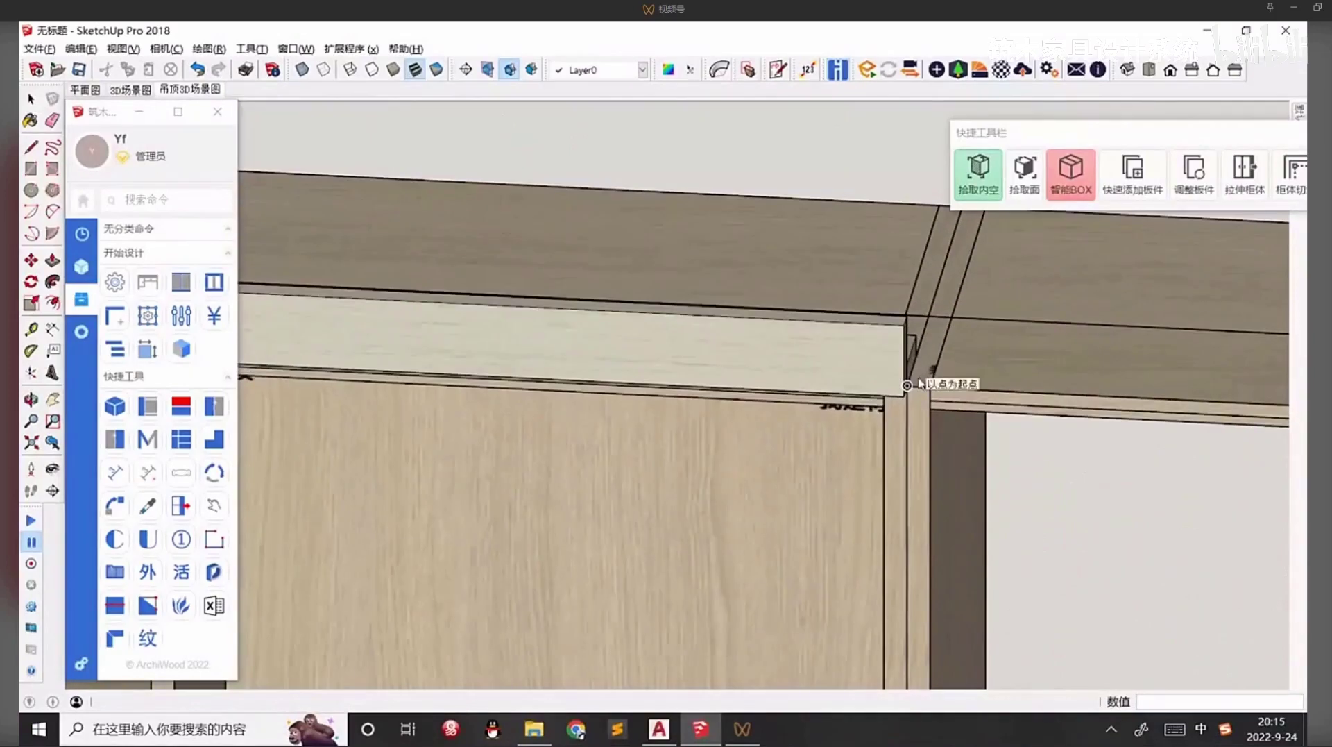
left_click(909, 385)
scroll(1072, 387, "down", 4)
scroll(1124, 381, "down", 2)
scroll(1107, 395, "up", 5)
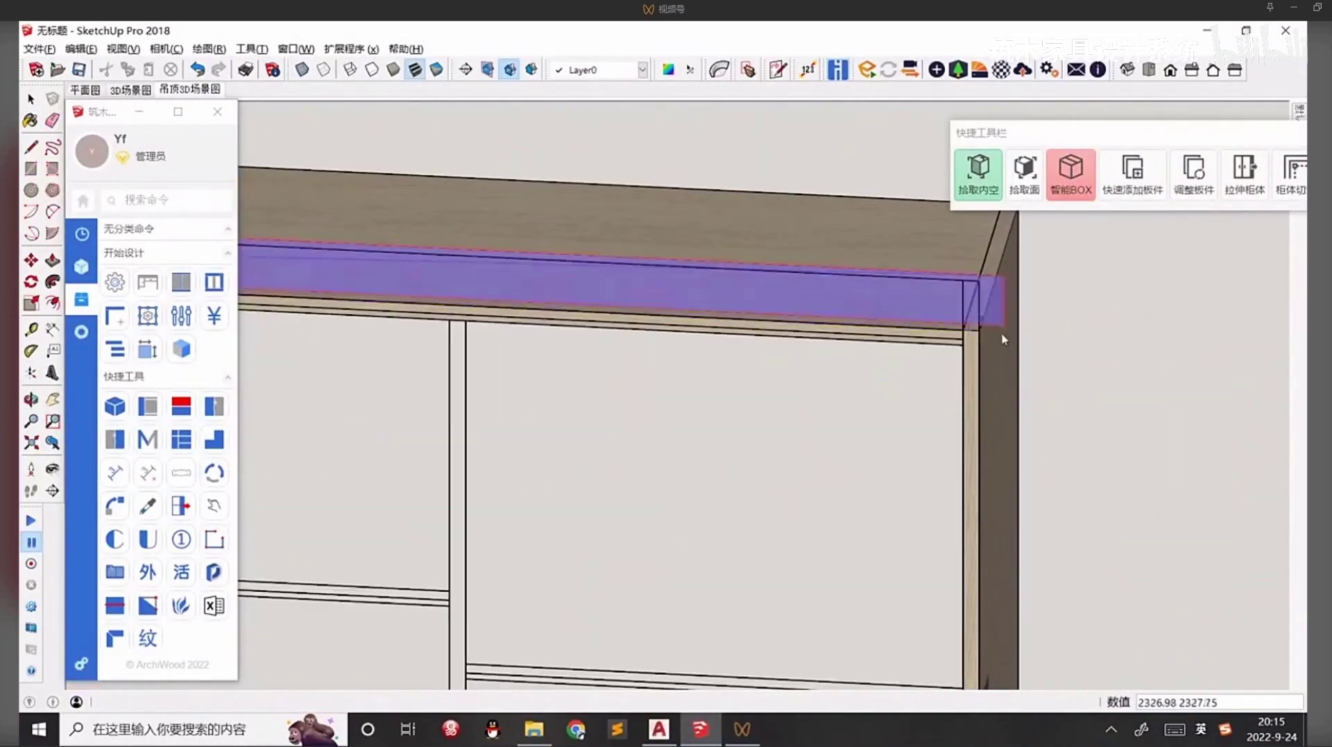
left_click(992, 334)
Draw the top filler across the right cabinet's front, from the joint between the cabinets to the right side panel's outer edge.
scroll(776, 328, "down", 3)
scroll(776, 328, "up", 6)
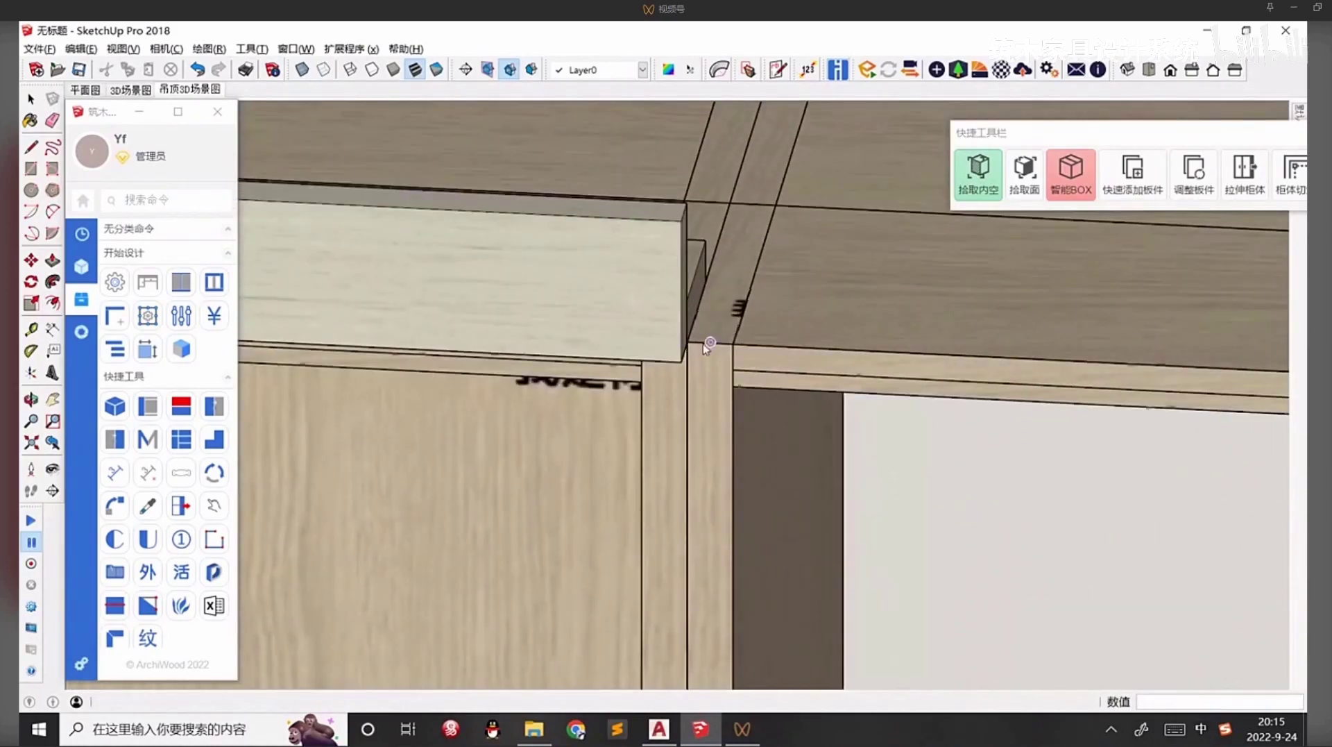
left_click(688, 345)
scroll(1026, 366, "down", 5)
middle_click_drag(1270, 383, 833, 309, "shift")
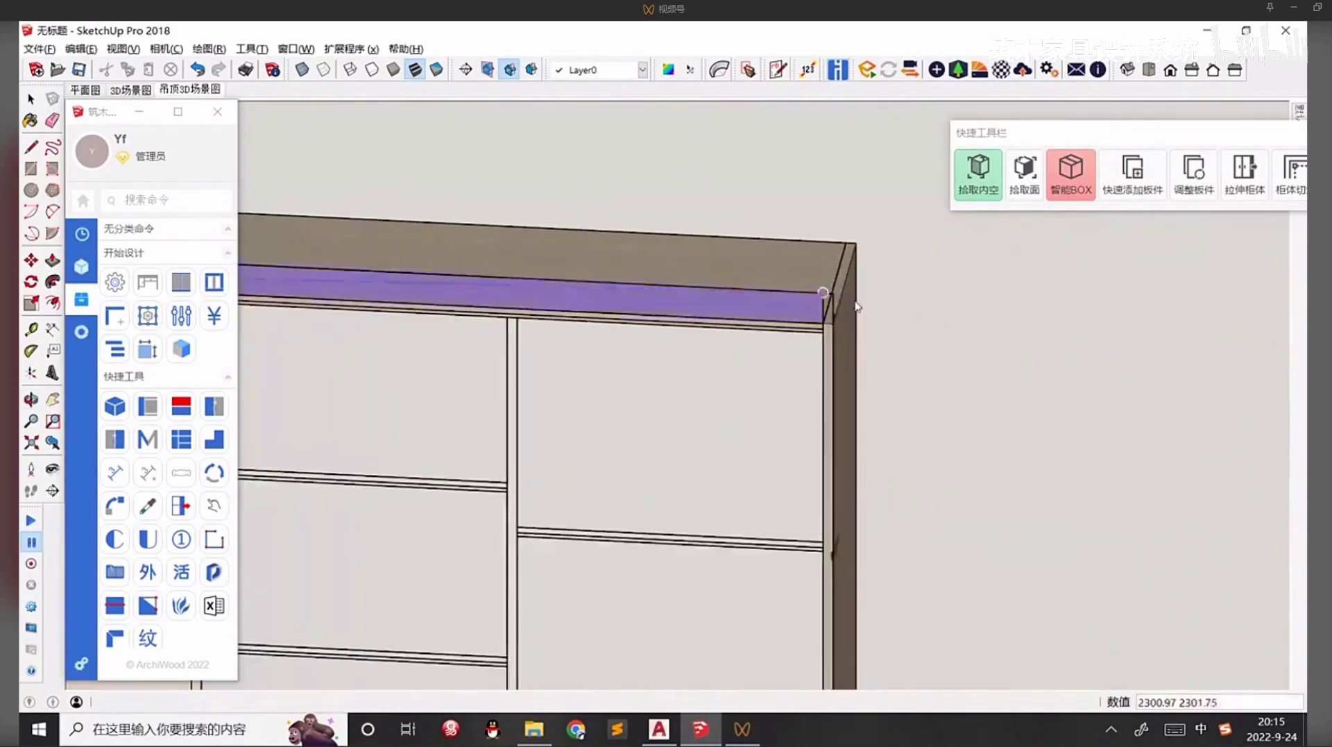
scroll(838, 315, "up", 4)
left_click(853, 325)
scroll(823, 271, "down", 1)
key("space")
Load module 201 and place it by diagonal drawing as a freestanding cabinet, 2000 high and 1000 wide, beside the right cabinet.
scroll(823, 272, "down", 6)
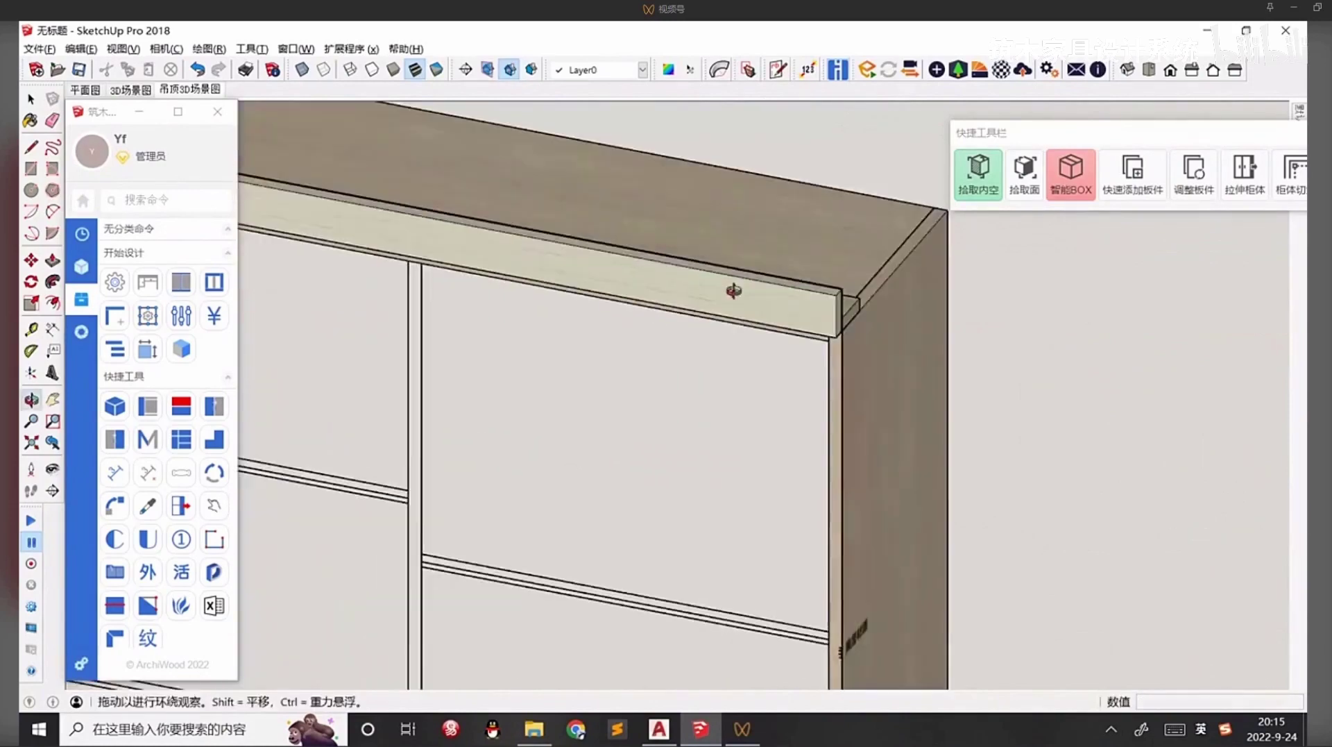
scroll(863, 367, "down", 2)
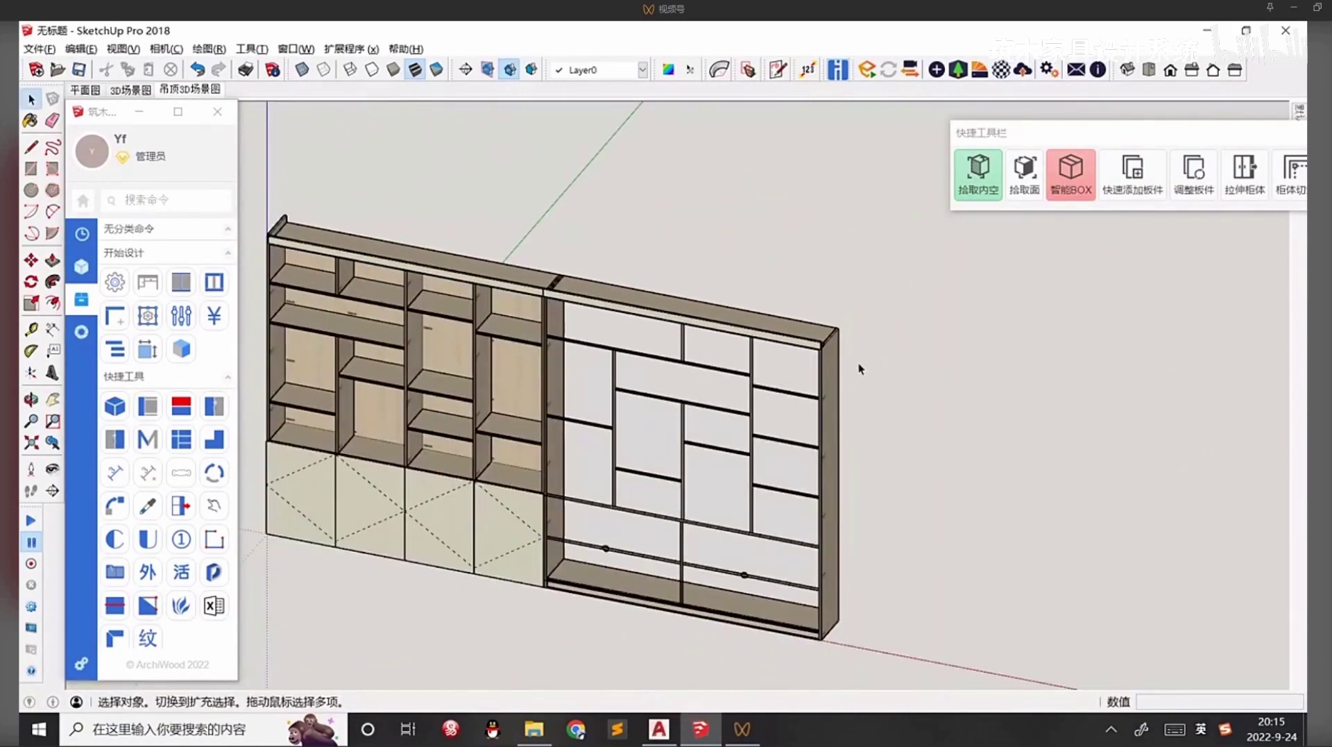
type("q201")
key("Return")
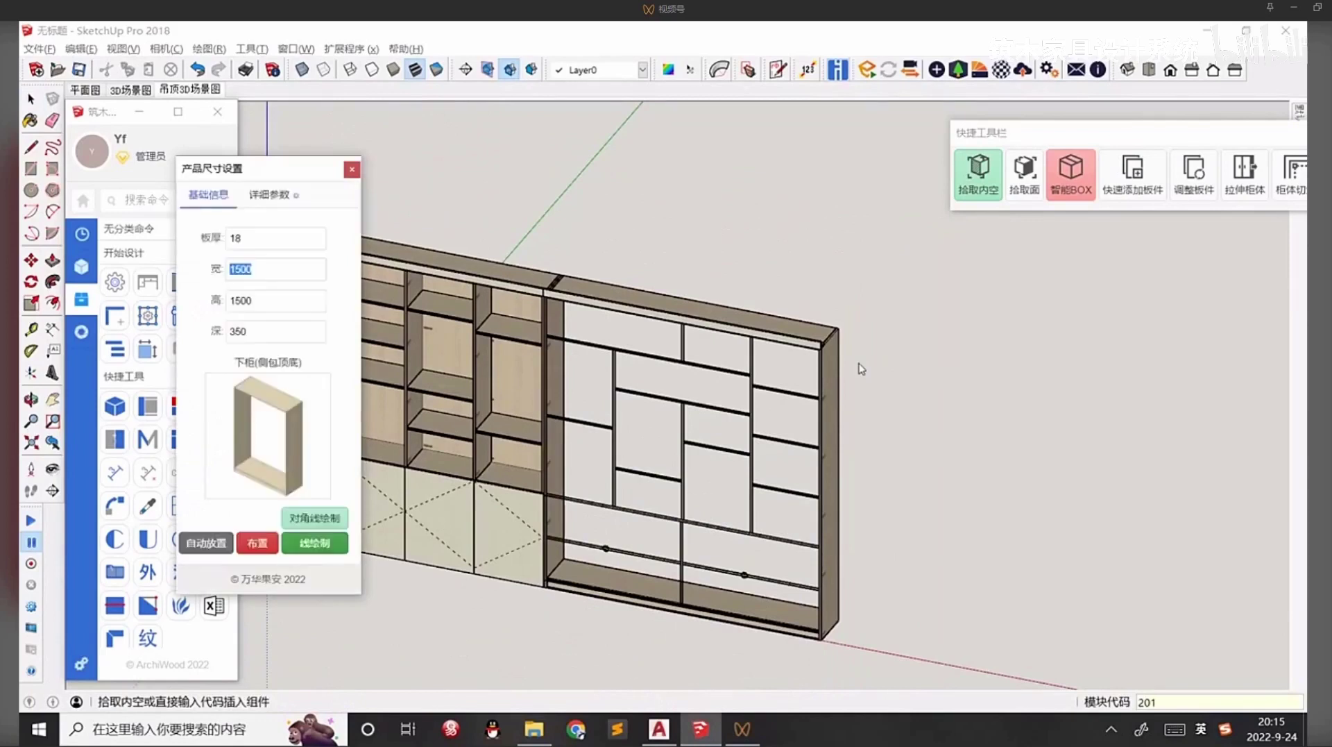
left_click(314, 519)
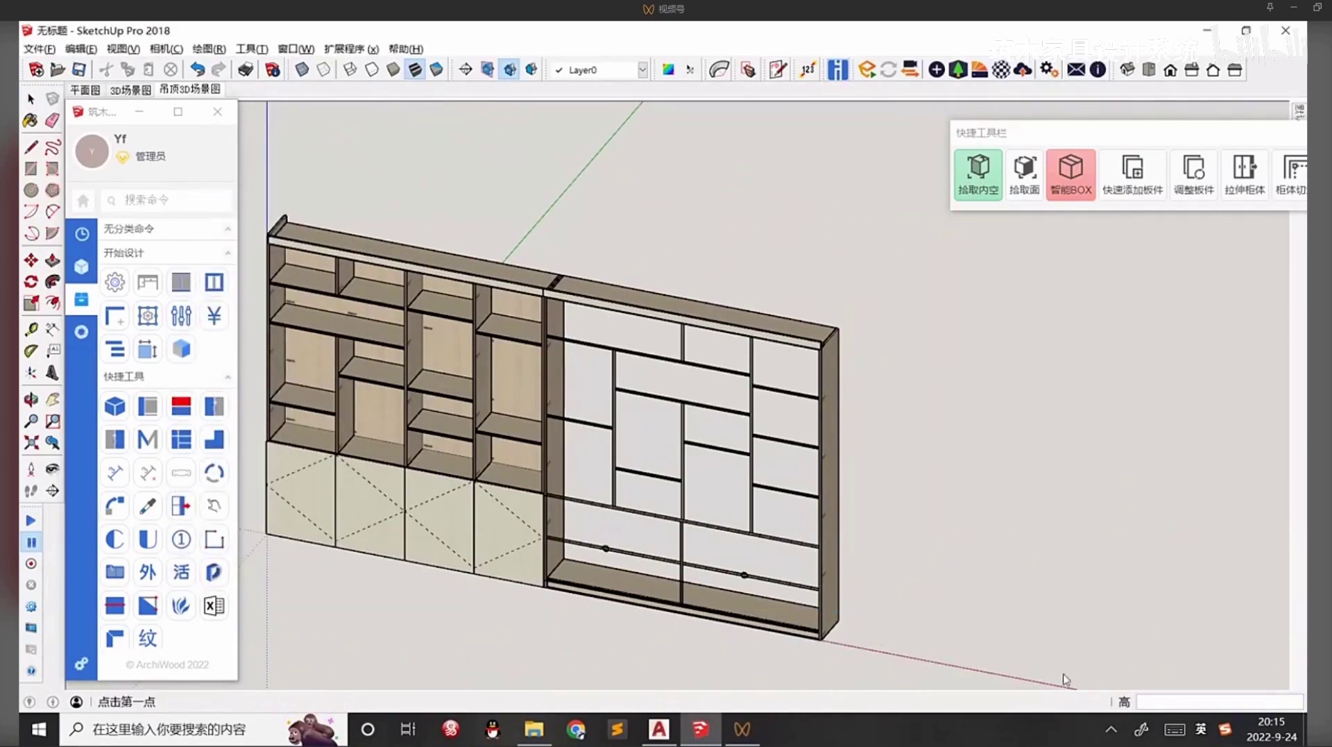
scroll(945, 514, "down", 1)
type("2")
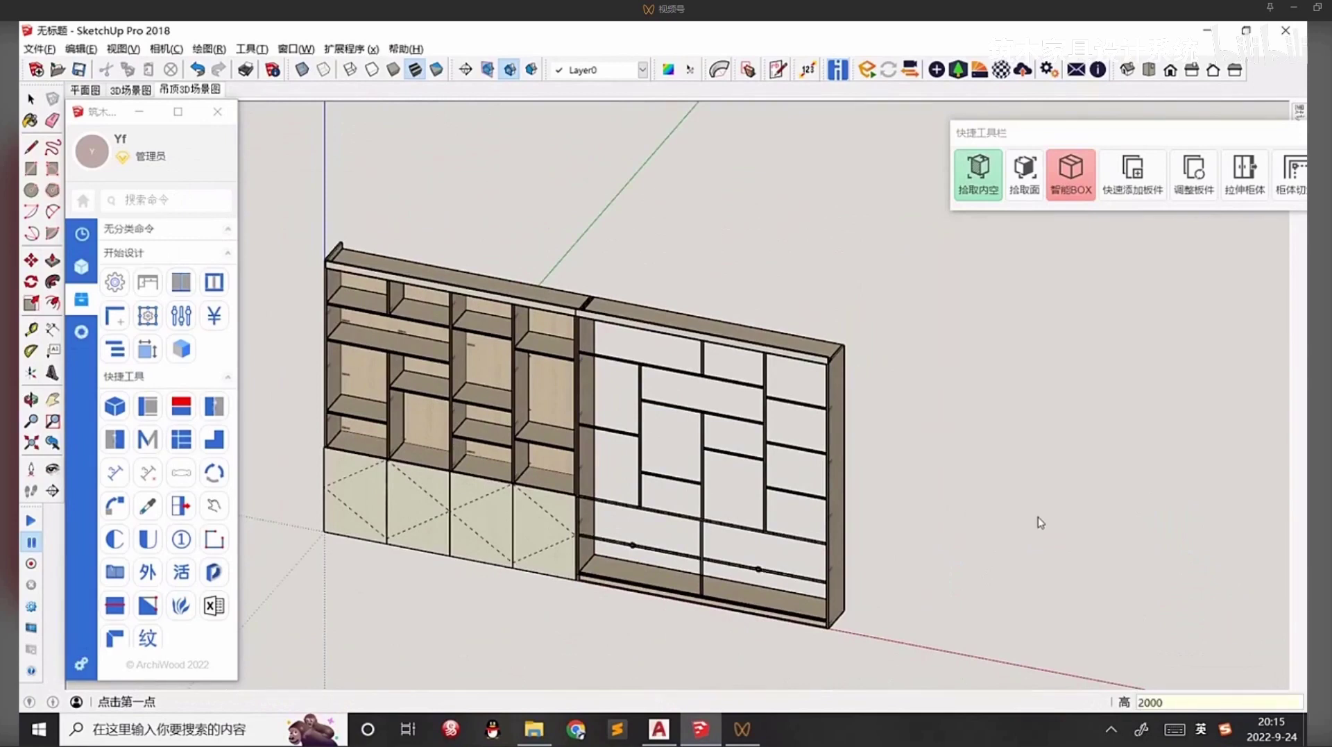
type("000")
left_click(926, 617)
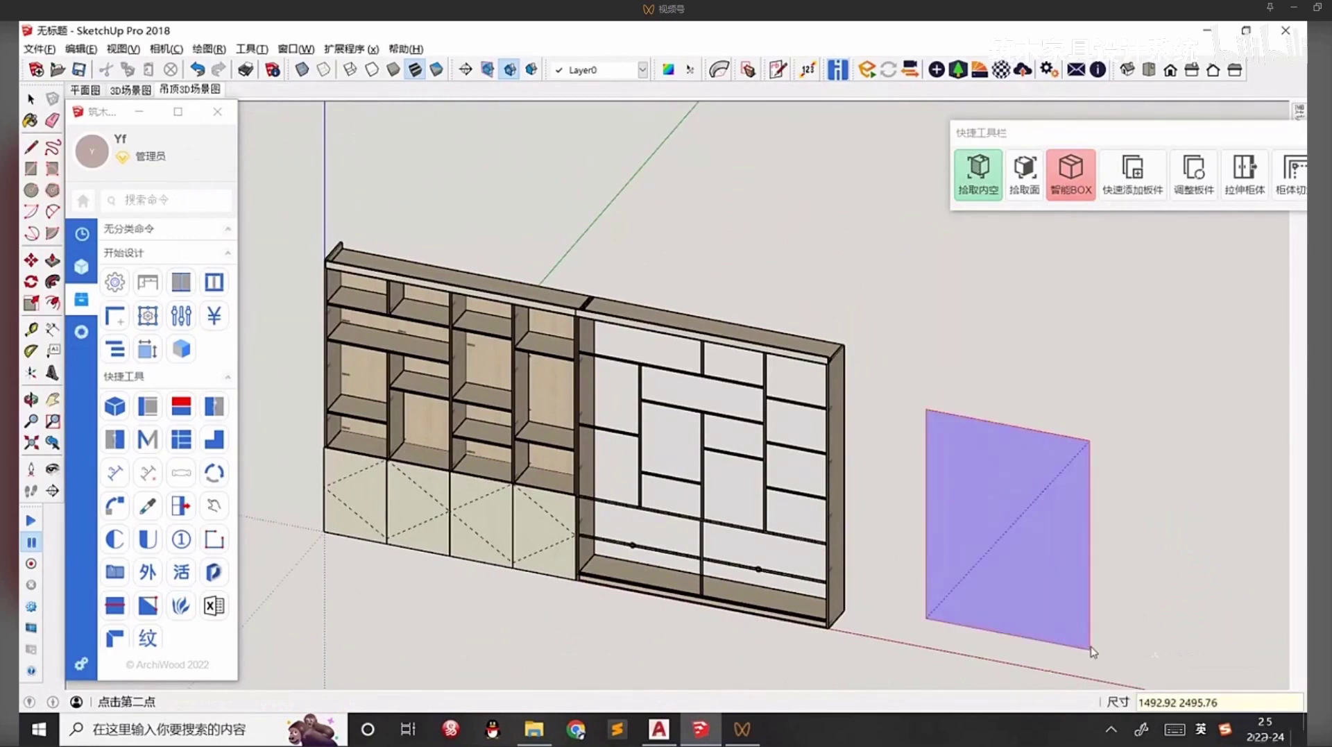
type("1000")
key("Return")
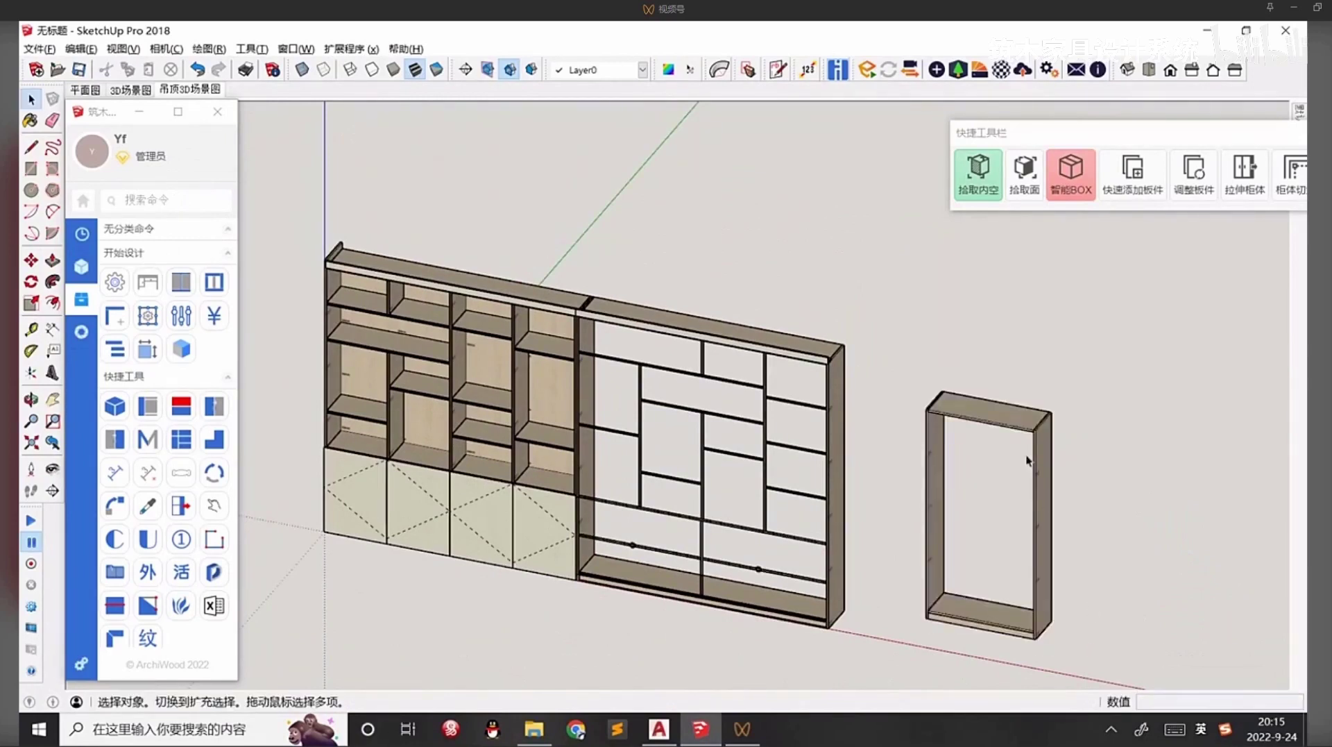
Delete the freestanding cabinet beside the right cabinet.
left_click(1008, 421)
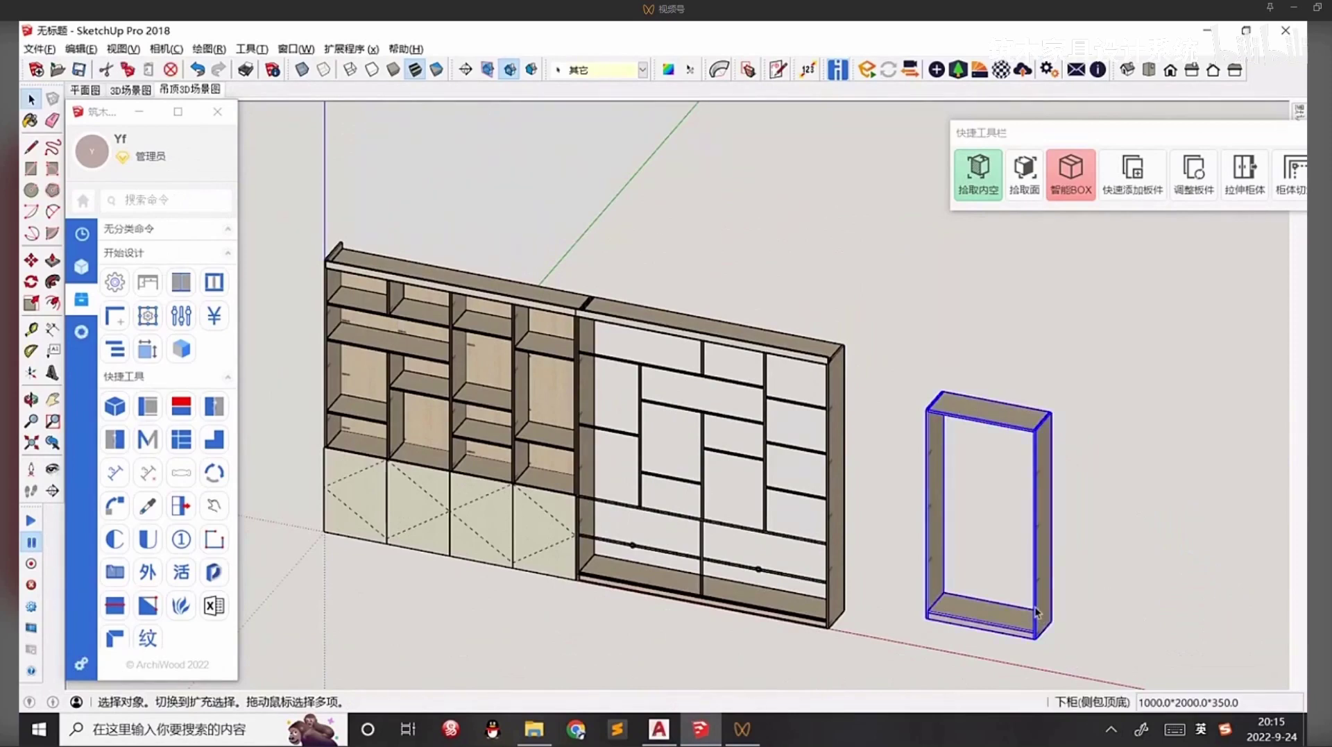
middle_click_drag(1075, 547, 957, 526, "shift")
key("Delete")
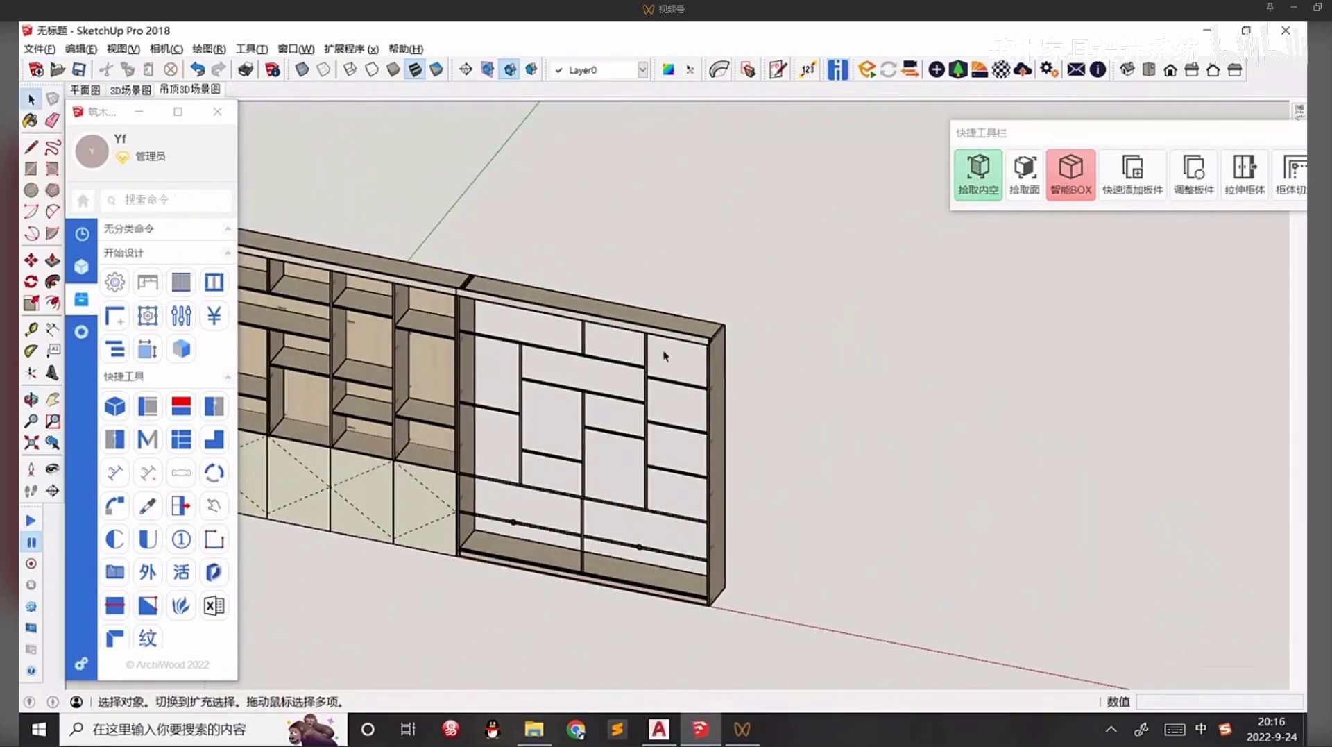
Examine the two joined cabinets from the front and at an angle.
middle_click_drag(664, 356, 699, 479)
middle_click_drag(574, 435, 539, 417, "shift")
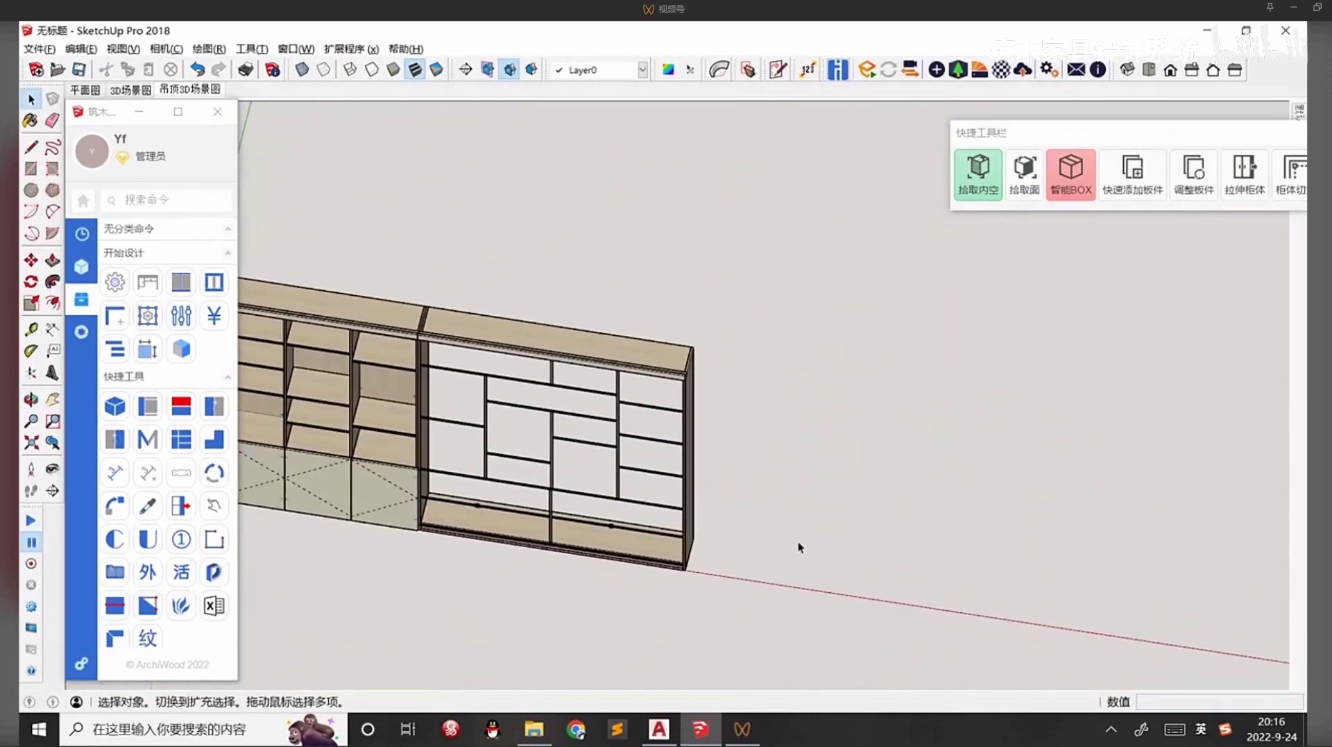
middle_click_drag(495, 457, 739, 402, "shift")
key("F3")
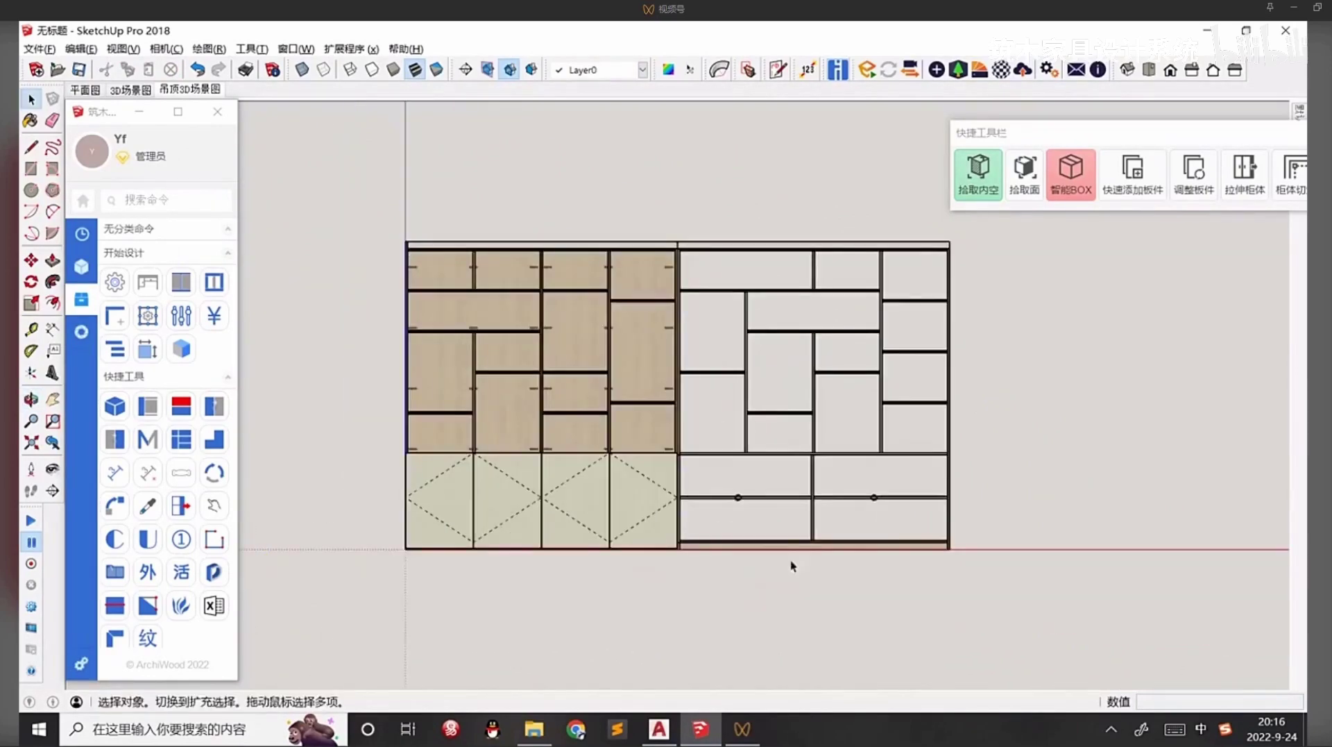
middle_click_drag(820, 483, 681, 456, "shift")
middle_click_drag(795, 370, 627, 412)
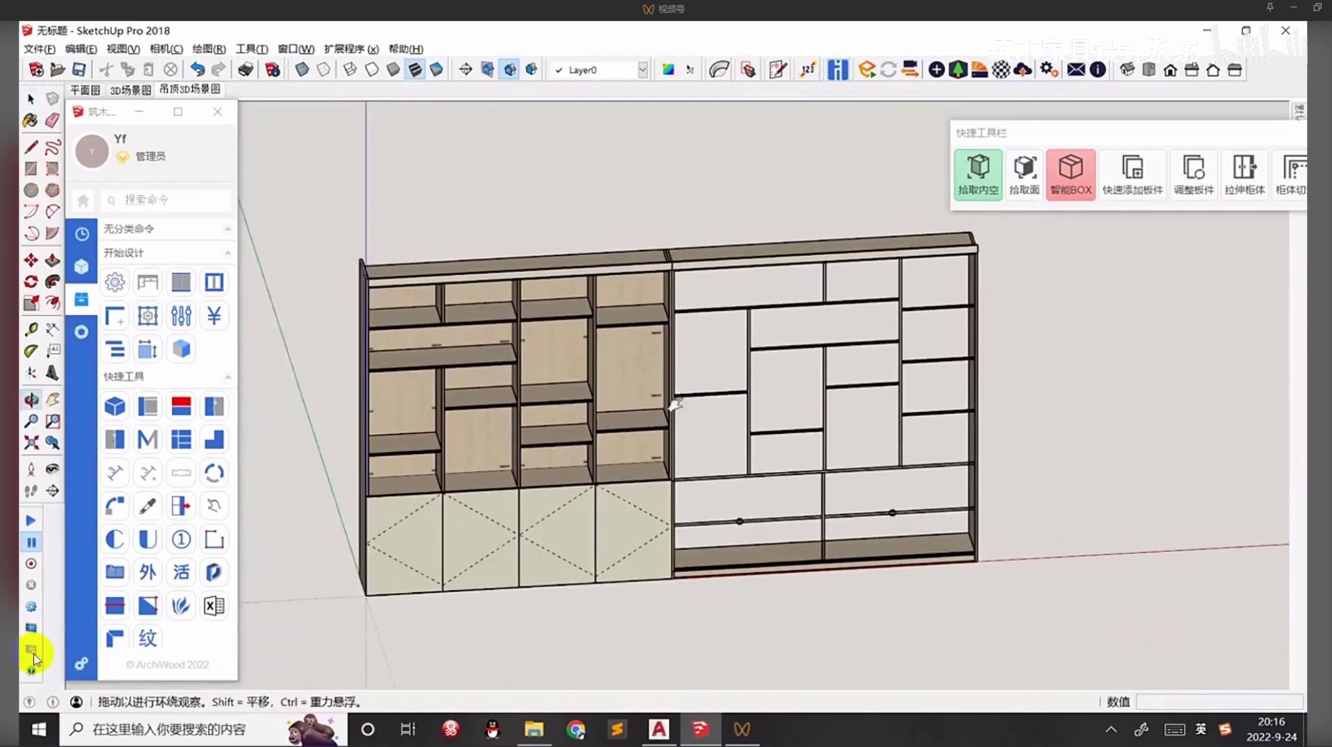
key("F3")
scroll(633, 363, "up", 1)
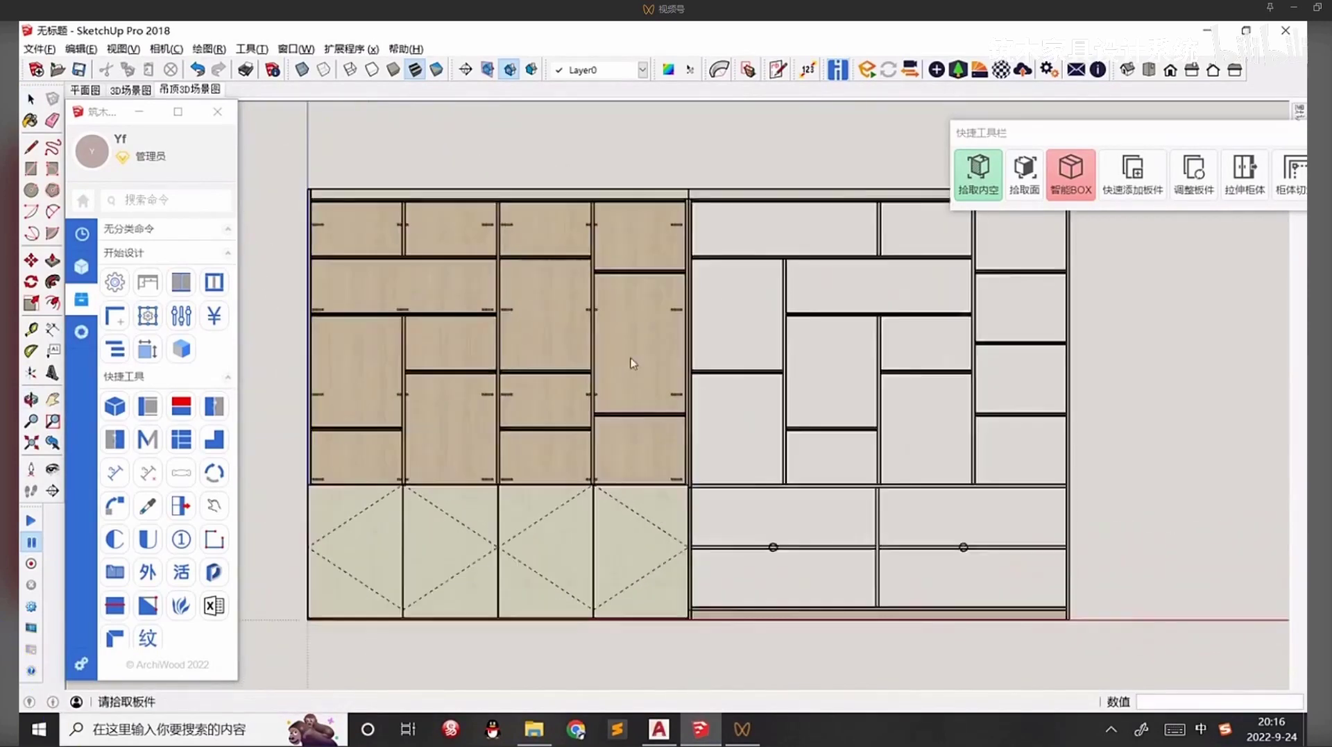
Pick the inner spaces of the left cabinet's open compartments, covering the wide compartment, those below it and the third column's bottom one.
middle_click_drag(633, 363, 478, 248)
scroll(478, 249, "up", 5)
scroll(509, 357, "down", 2)
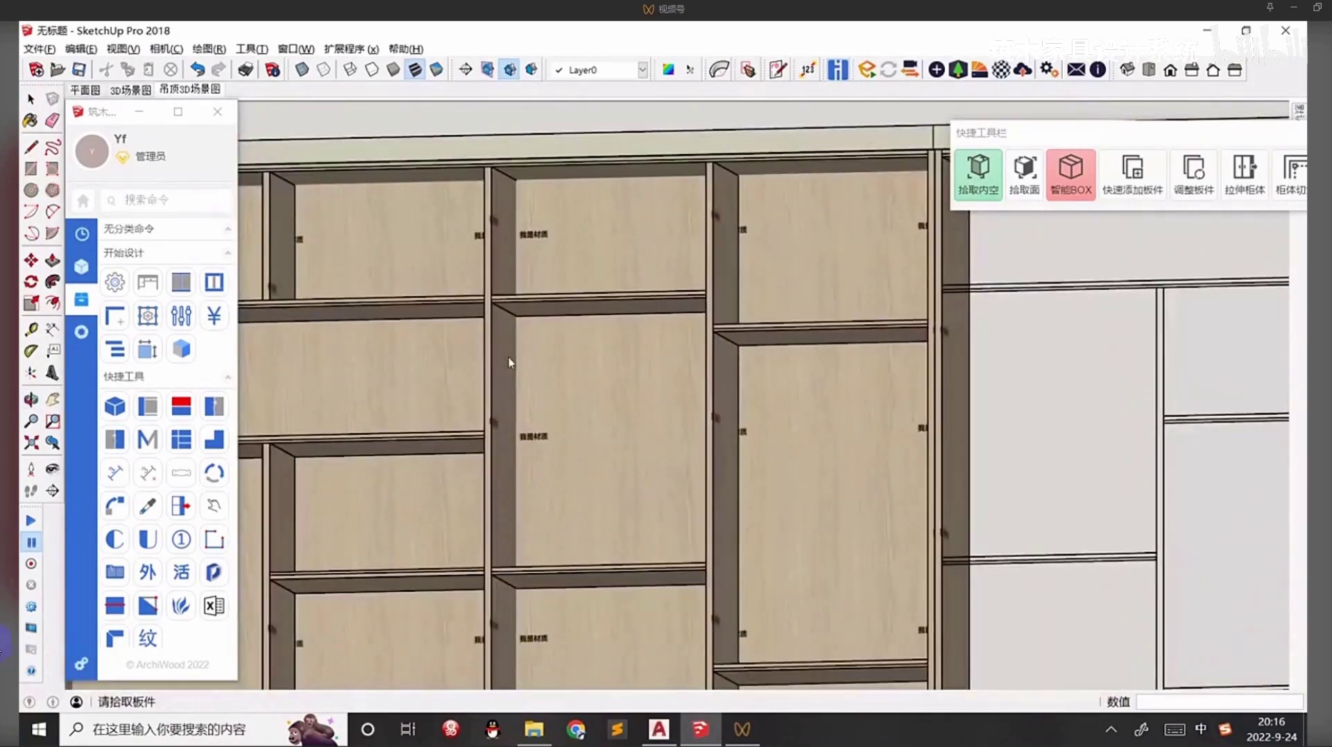
scroll(509, 360, "down", 1)
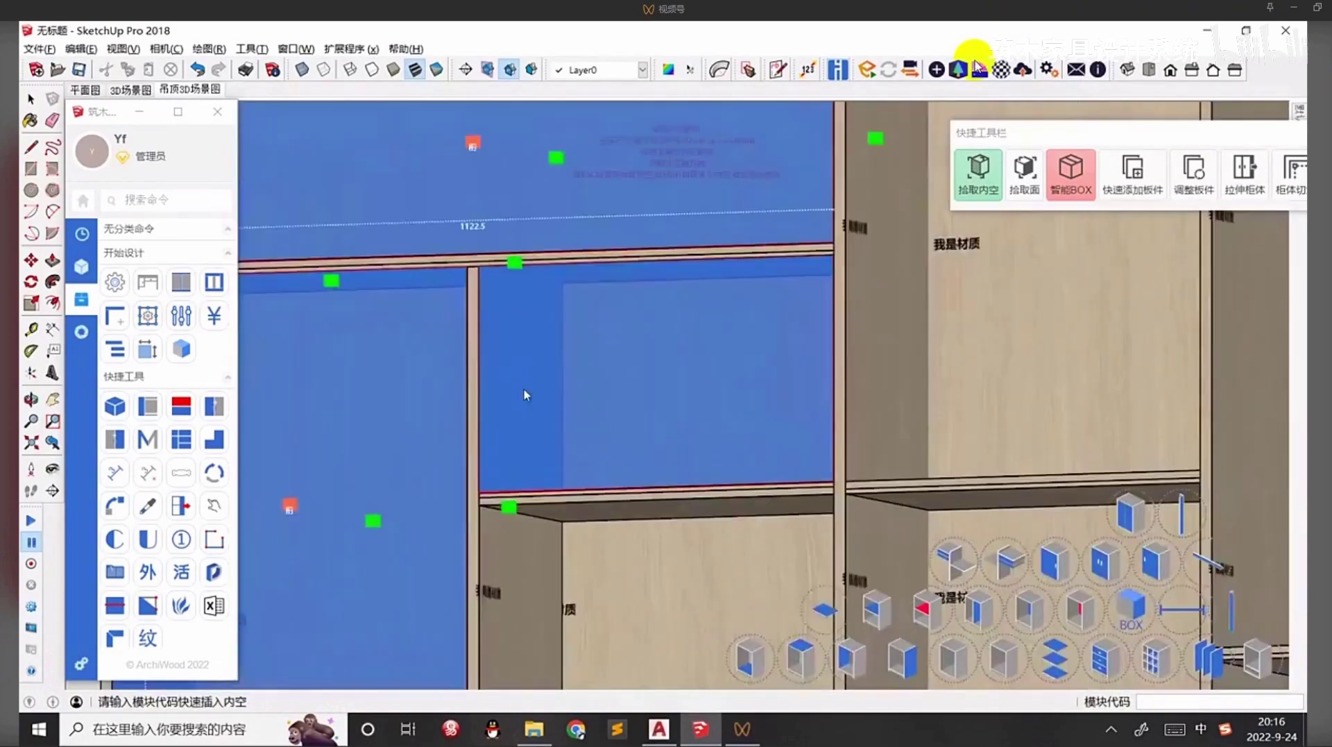
left_click(525, 393, "shift")
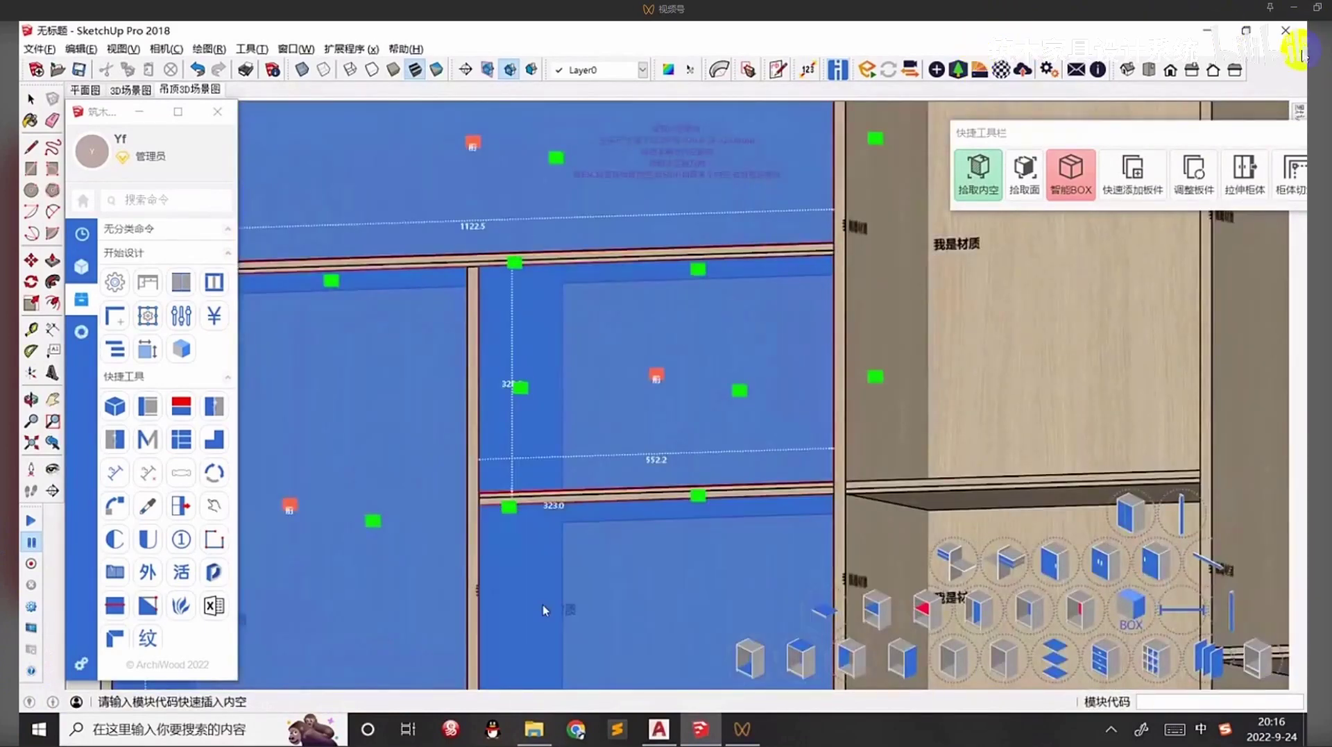
scroll(543, 605, "down", 2)
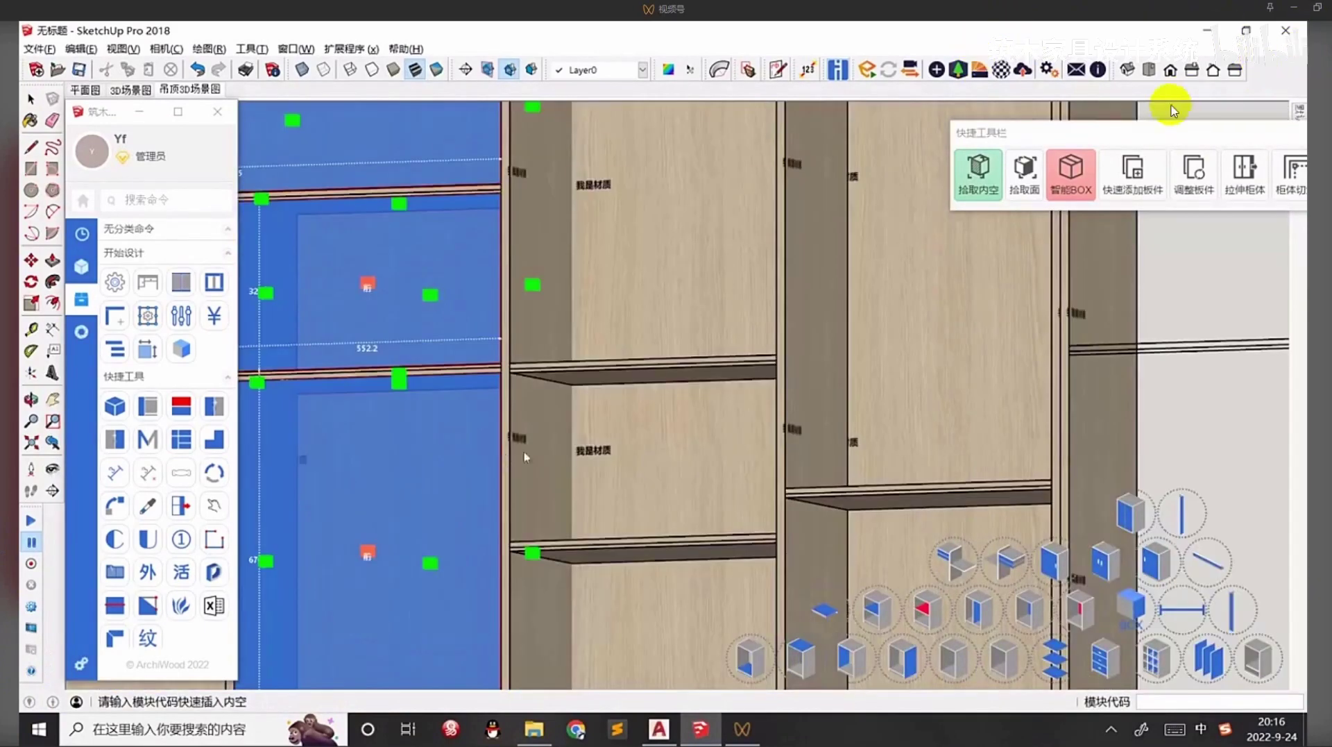
left_click(535, 628)
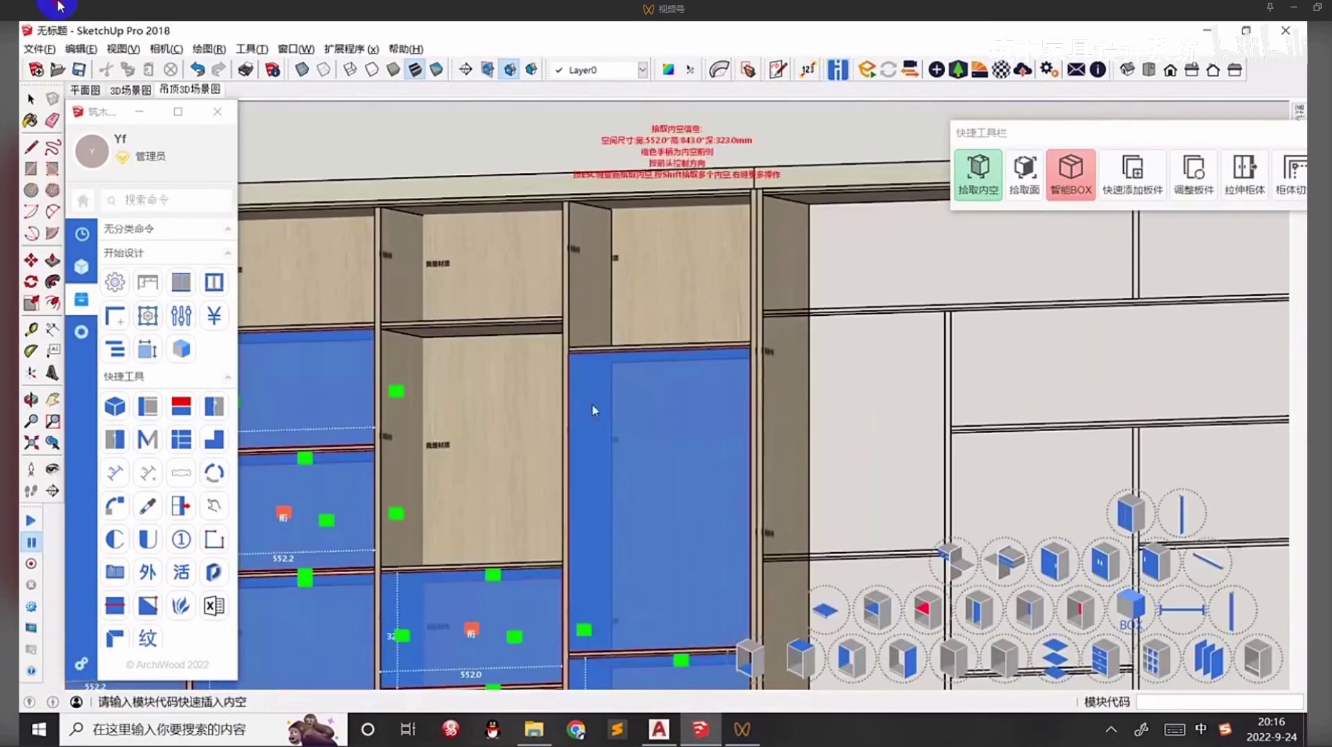
Add the remaining open compartments of the left cabinet to the picked inner spaces, including the top row and the lowest one at far left.
left_click(521, 375, "shift")
left_click(398, 236, "shift")
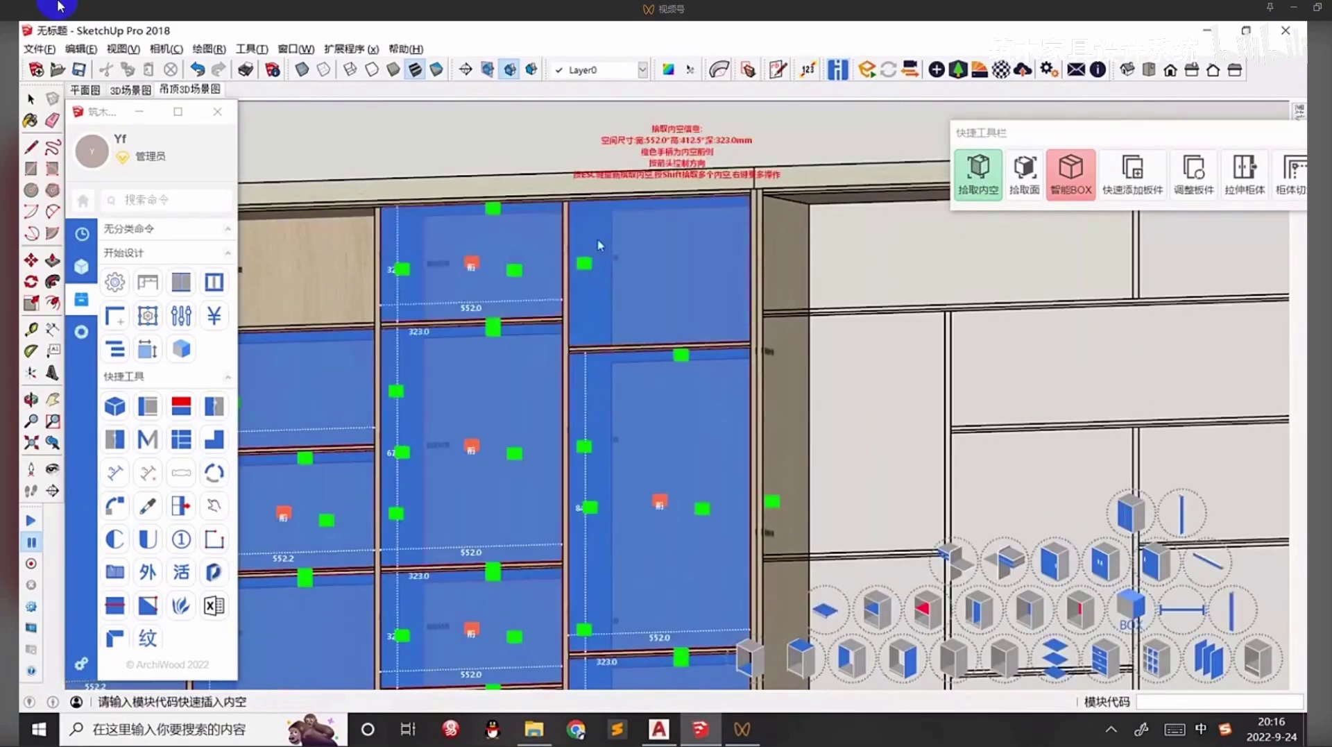
left_click(598, 244, "shift")
scroll(432, 278, "down", 1)
middle_click_drag(432, 278, 908, 311, "shift")
left_click(525, 280)
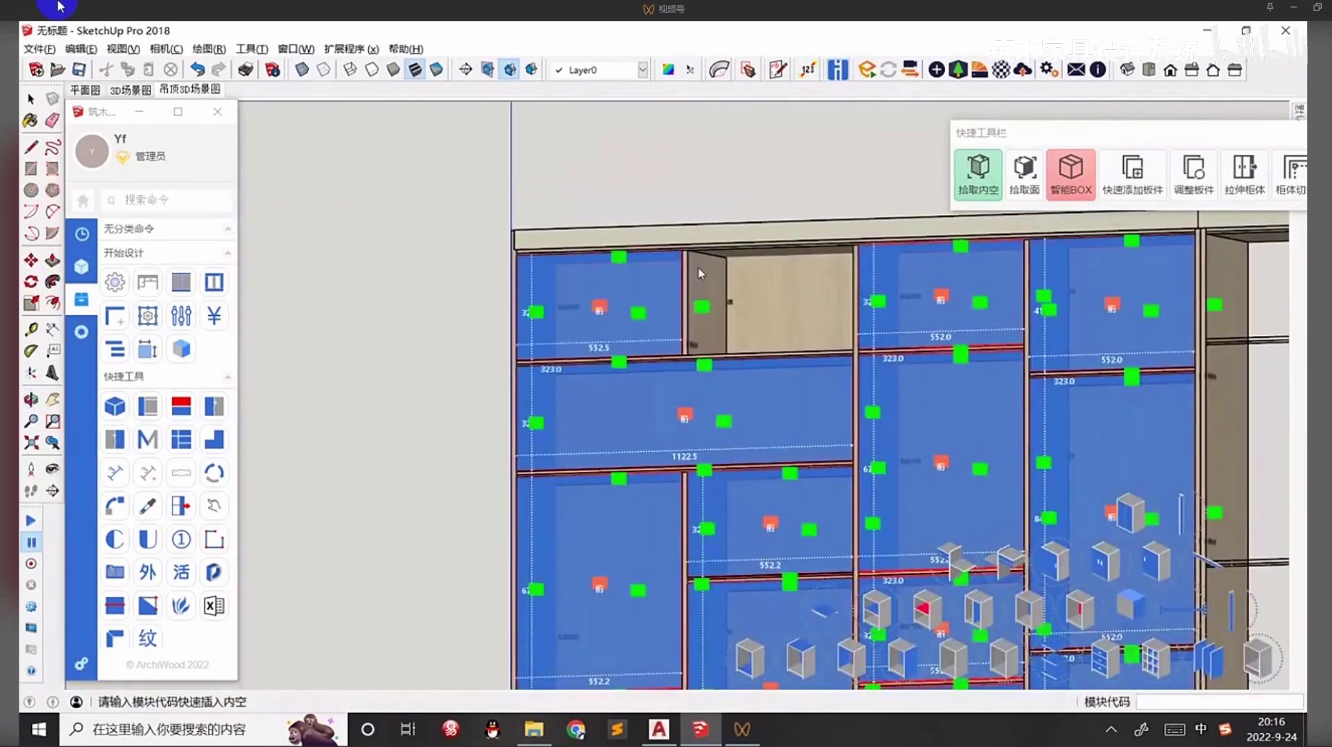
scroll(626, 374, "down", 3)
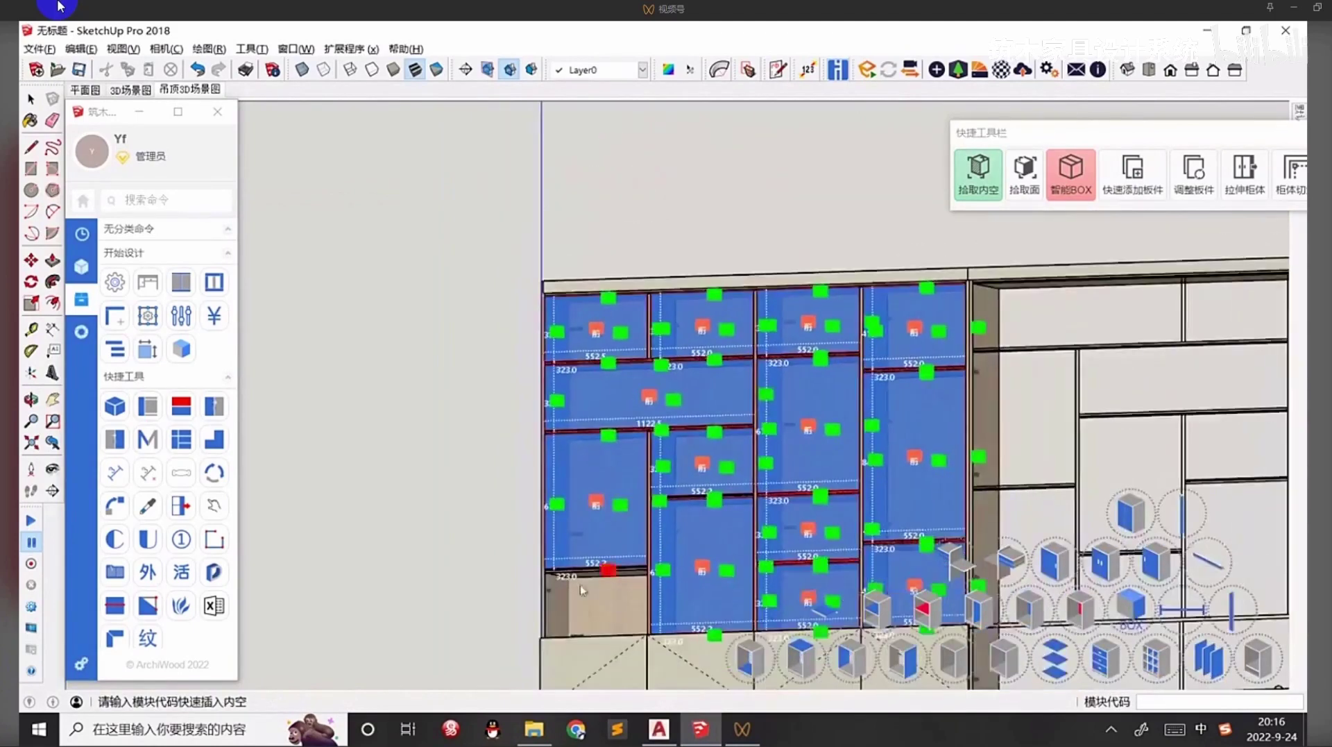
scroll(552, 608, "up", 5)
scroll(552, 605, "up", 2)
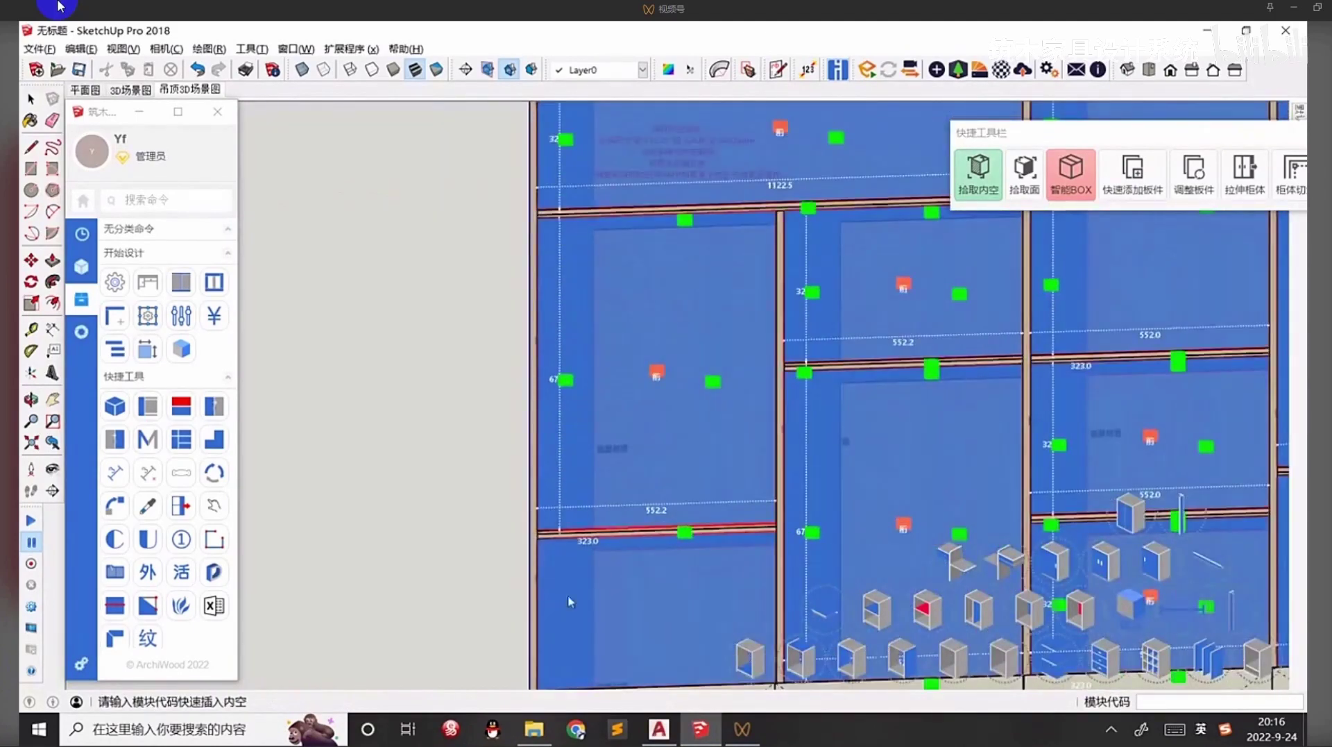
scroll(569, 601, "down", 2)
scroll(416, 416, "down", 1)
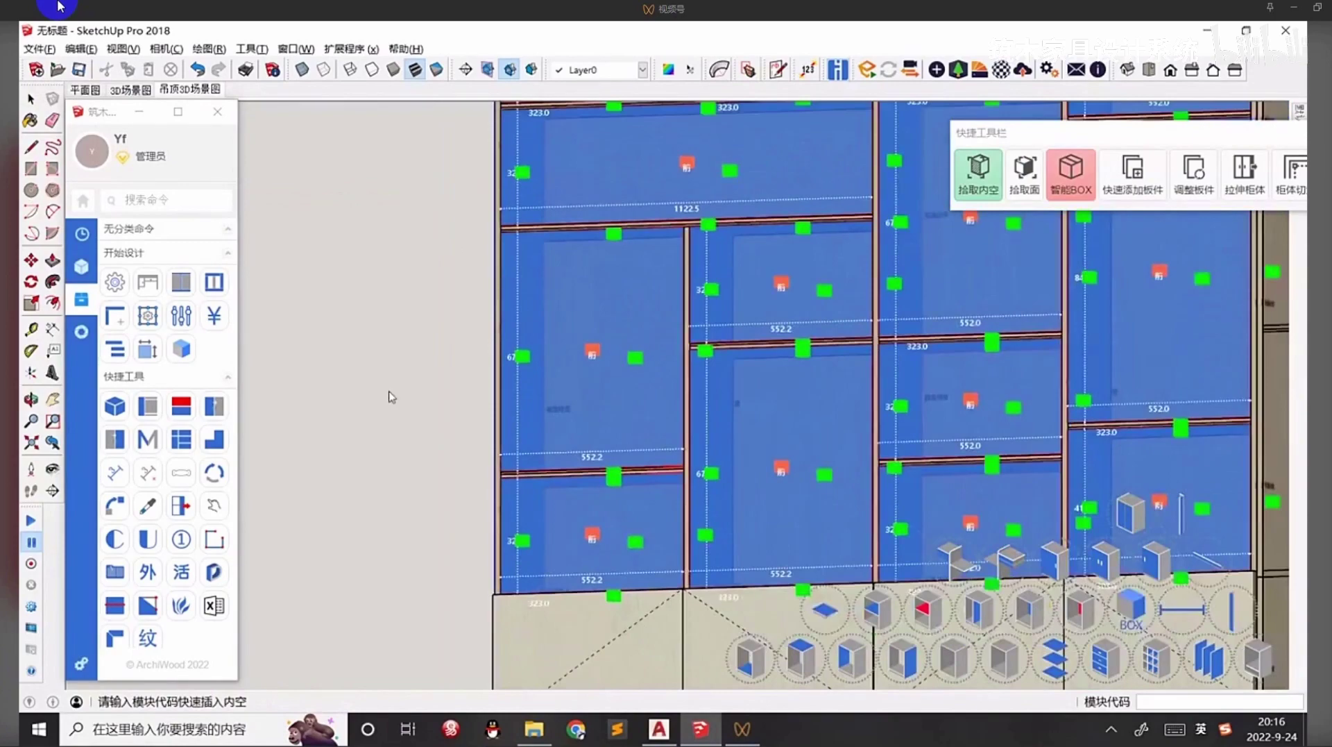
Hide the layout line group that spans the fronts of both cabinets.
middle_click_drag(391, 396, 718, 426)
key("F3")
left_click(813, 316)
right_click(828, 317)
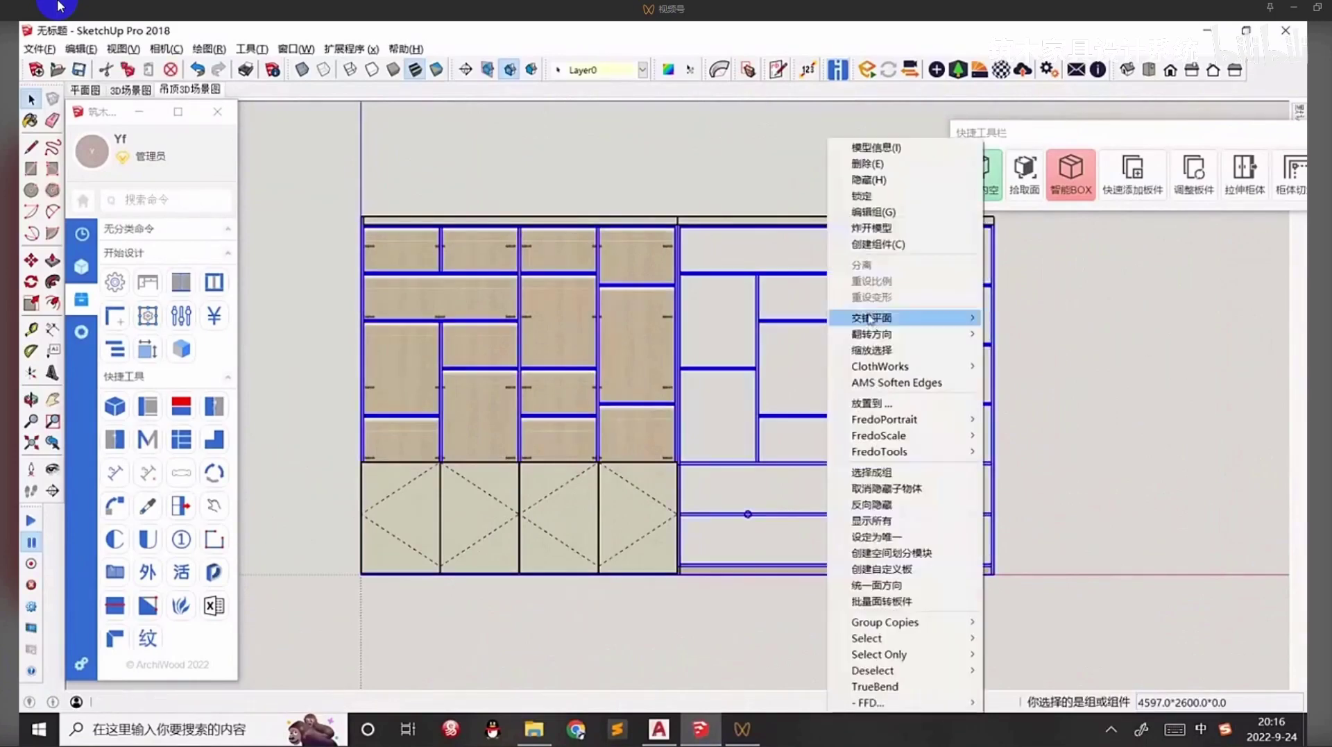
left_click(861, 180)
Inspect the light strips under the tops of the left cabinet's compartments at an angle and from the front.
scroll(553, 310, "up", 1)
scroll(408, 281, "up", 4)
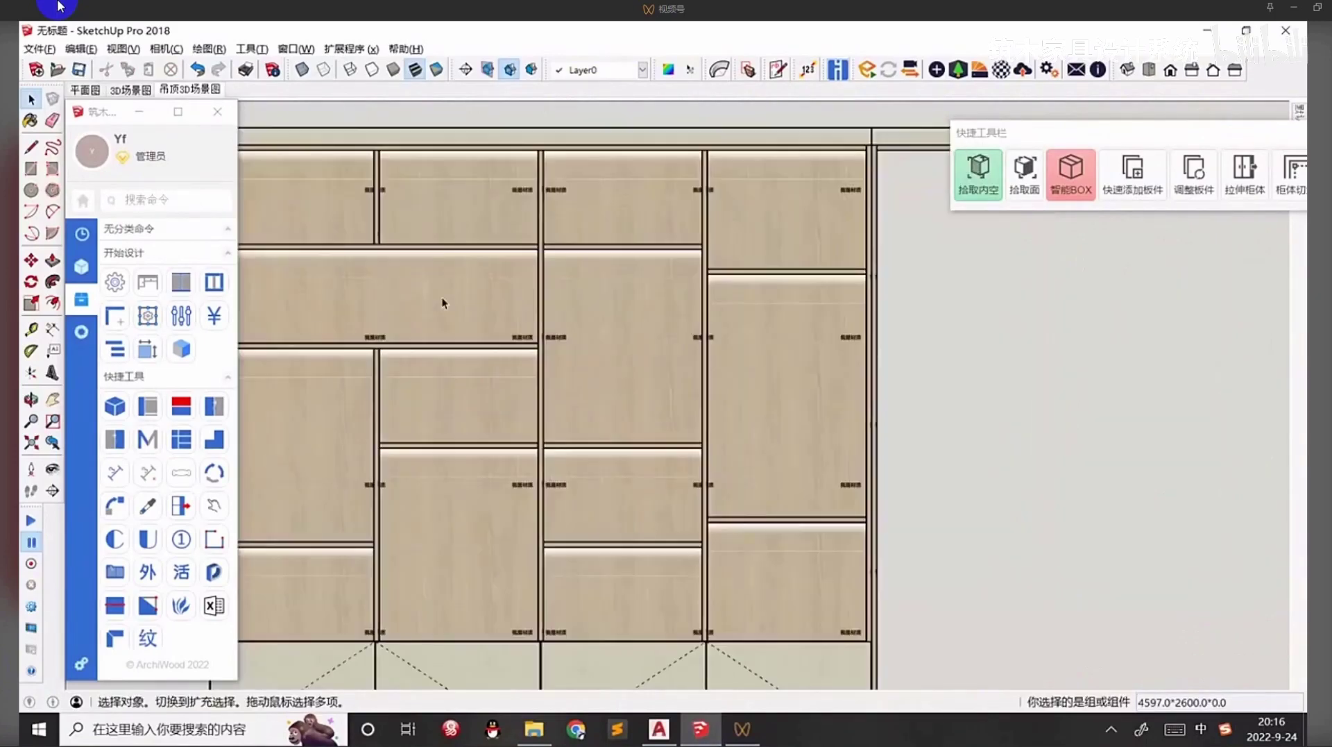
mouse_move(509, 289)
middle_mouse_down()
mouse_move(486, 306)
mouse_move(525, 284)
middle_mouse_up()
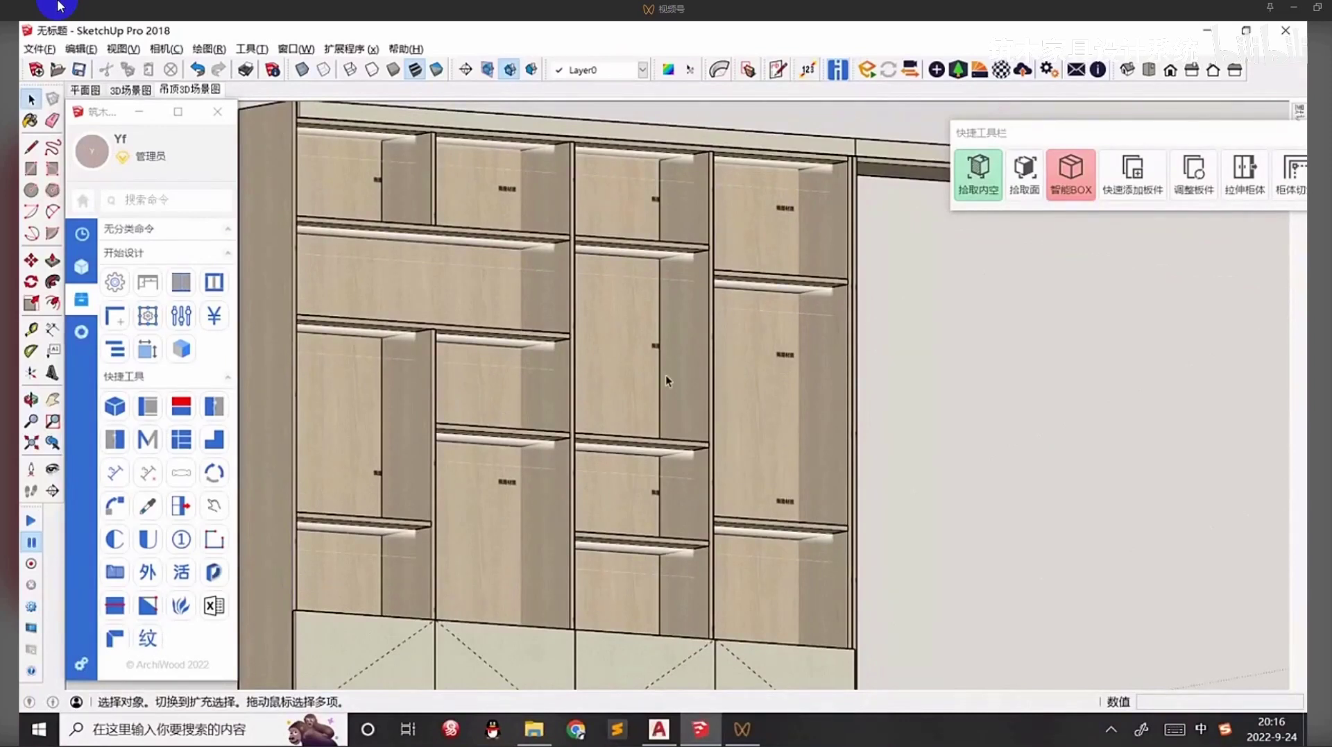
key("F3")
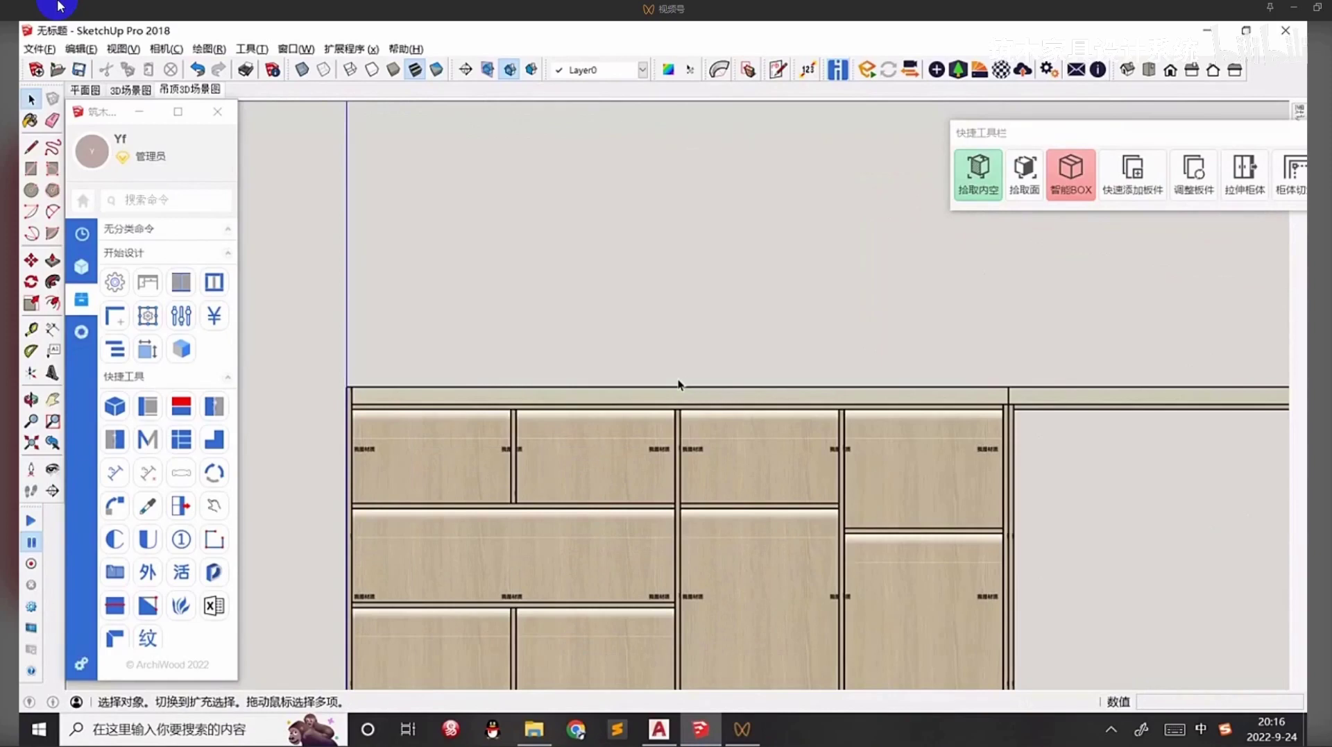
scroll(679, 384, "down", 4)
middle_click_drag(741, 486, 622, 359, "shift")
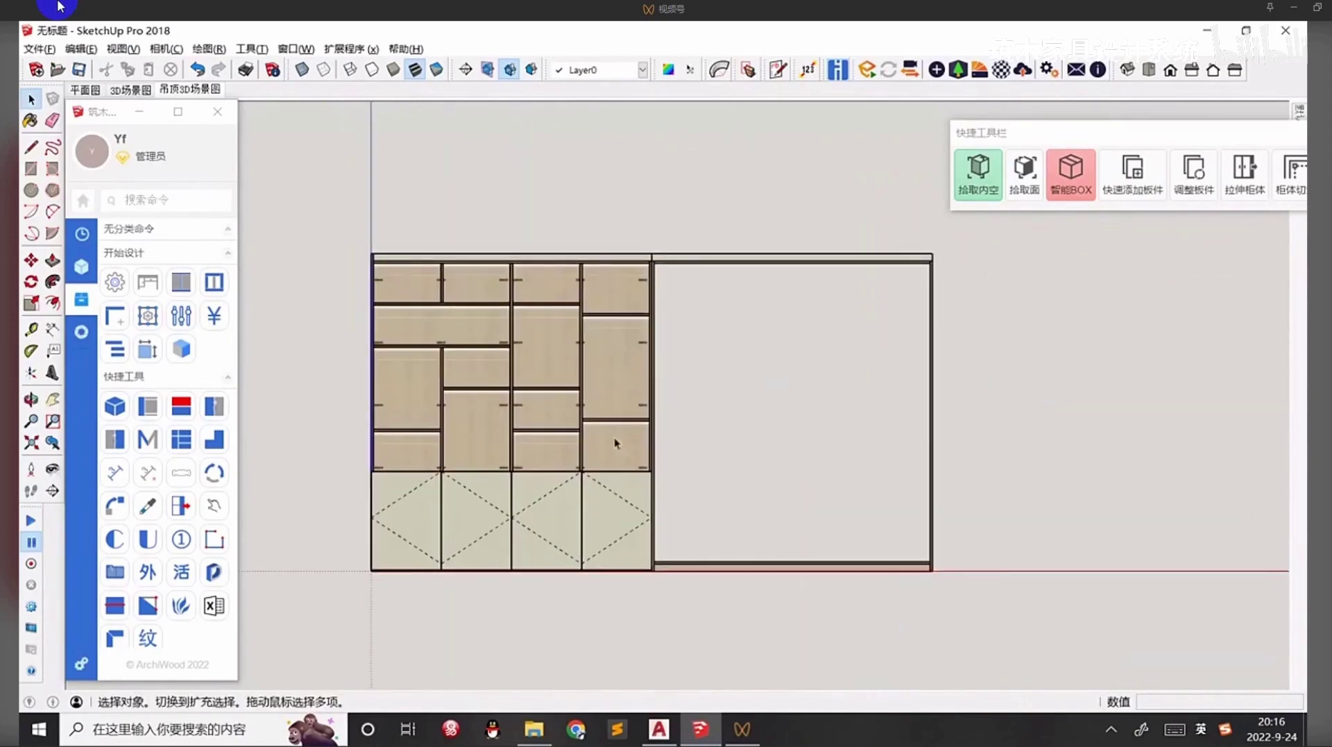
scroll(648, 340, "up", 2)
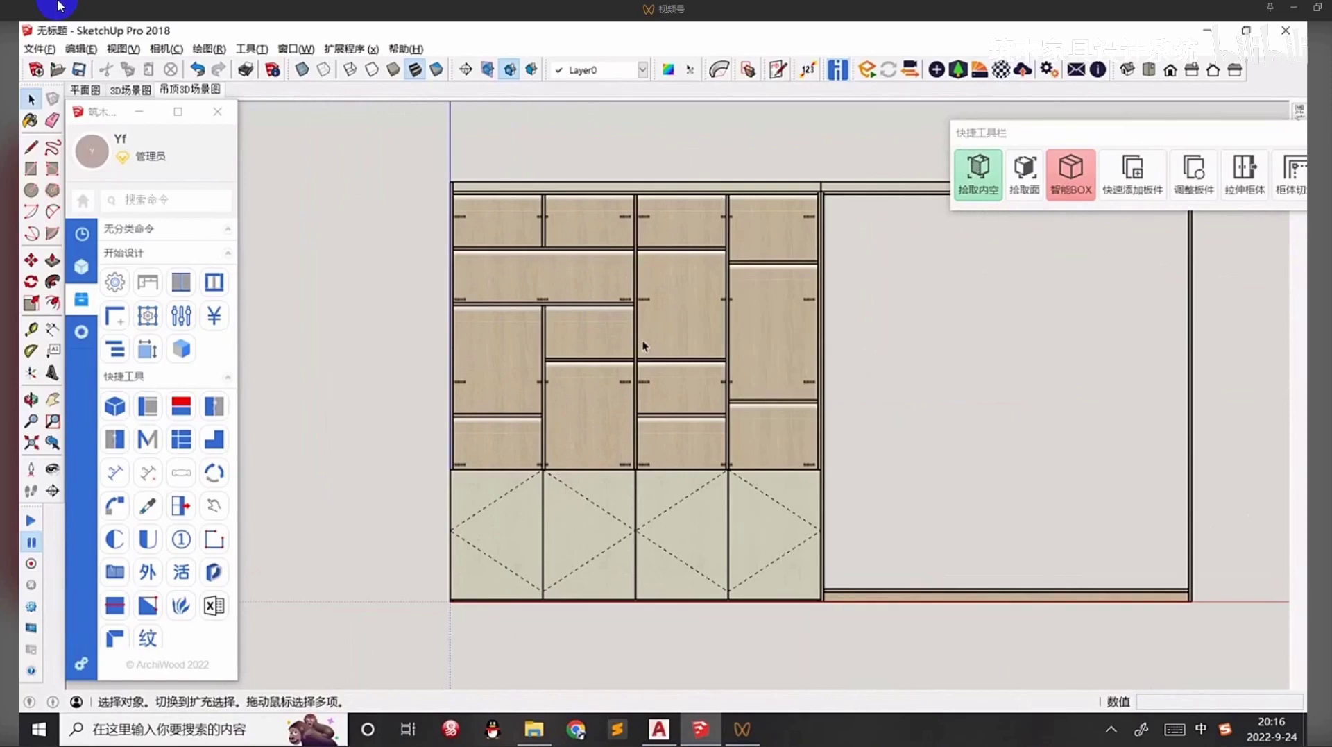
key("q")
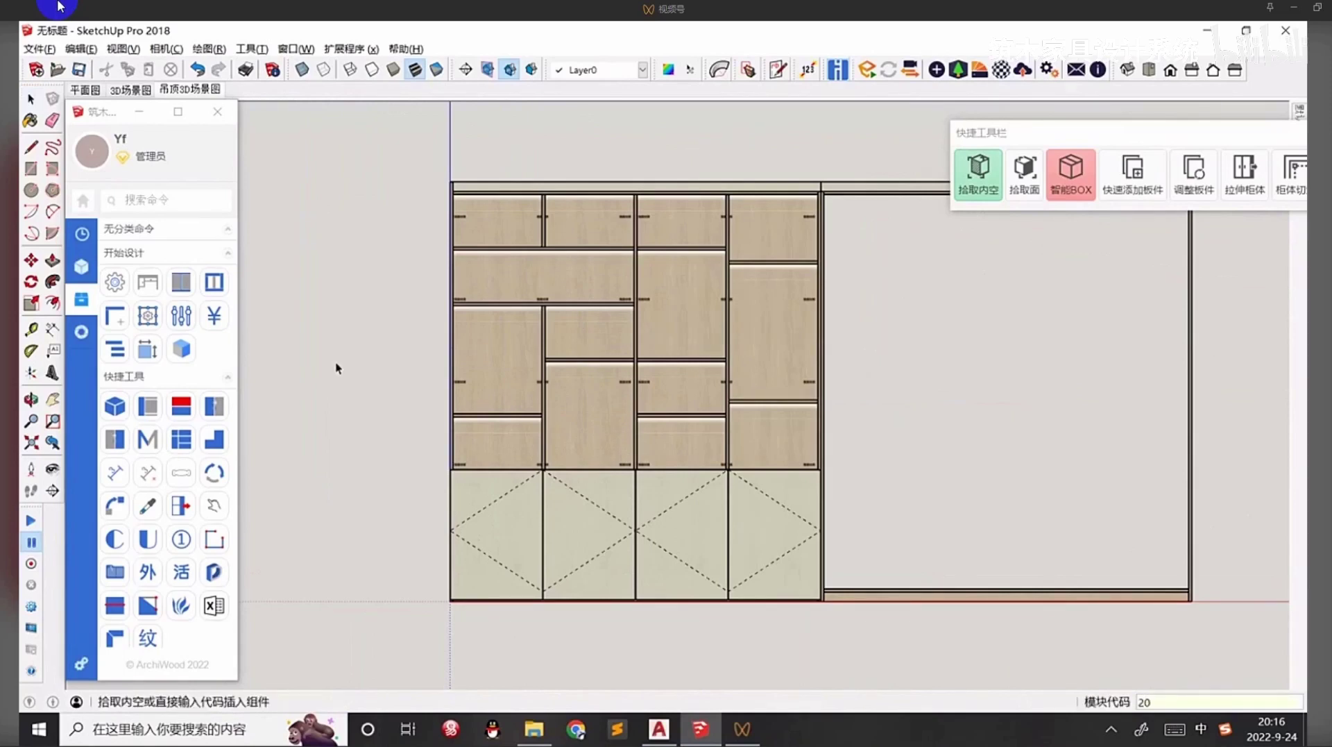
type("201")
key("Return")
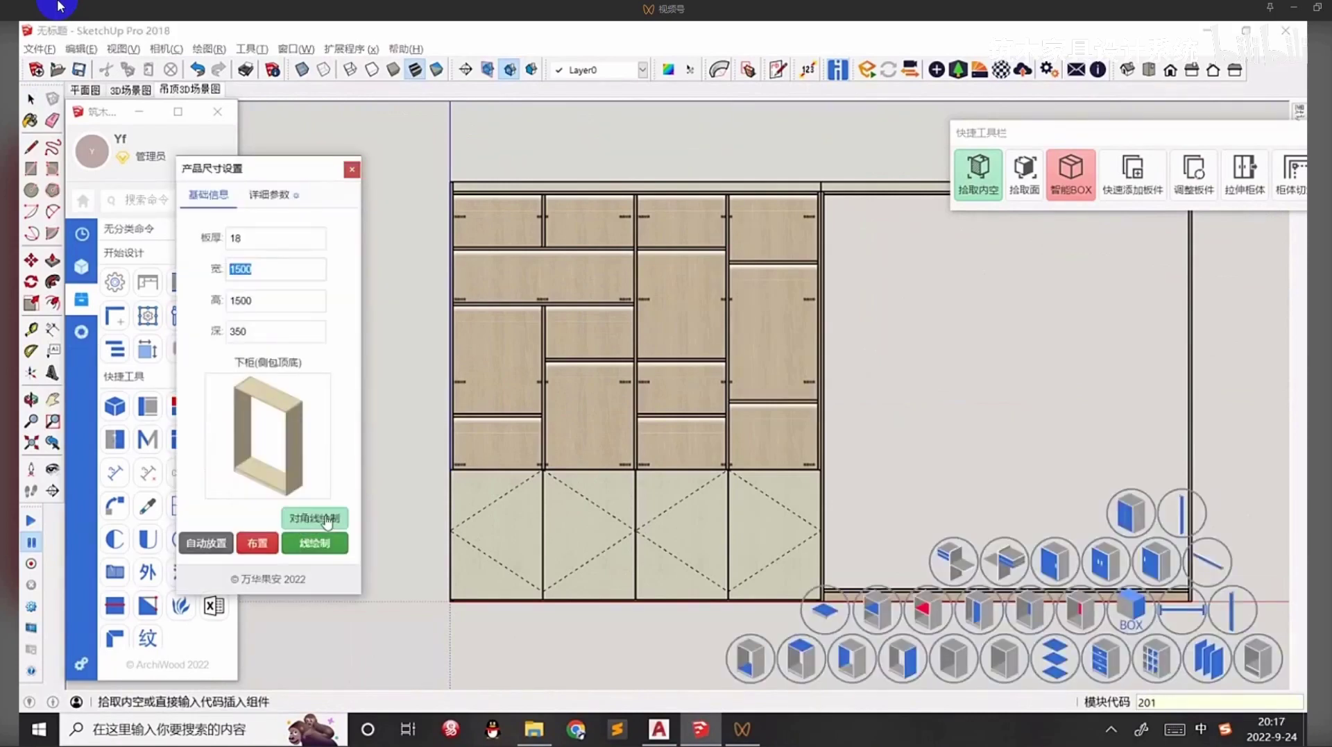
left_click(322, 541)
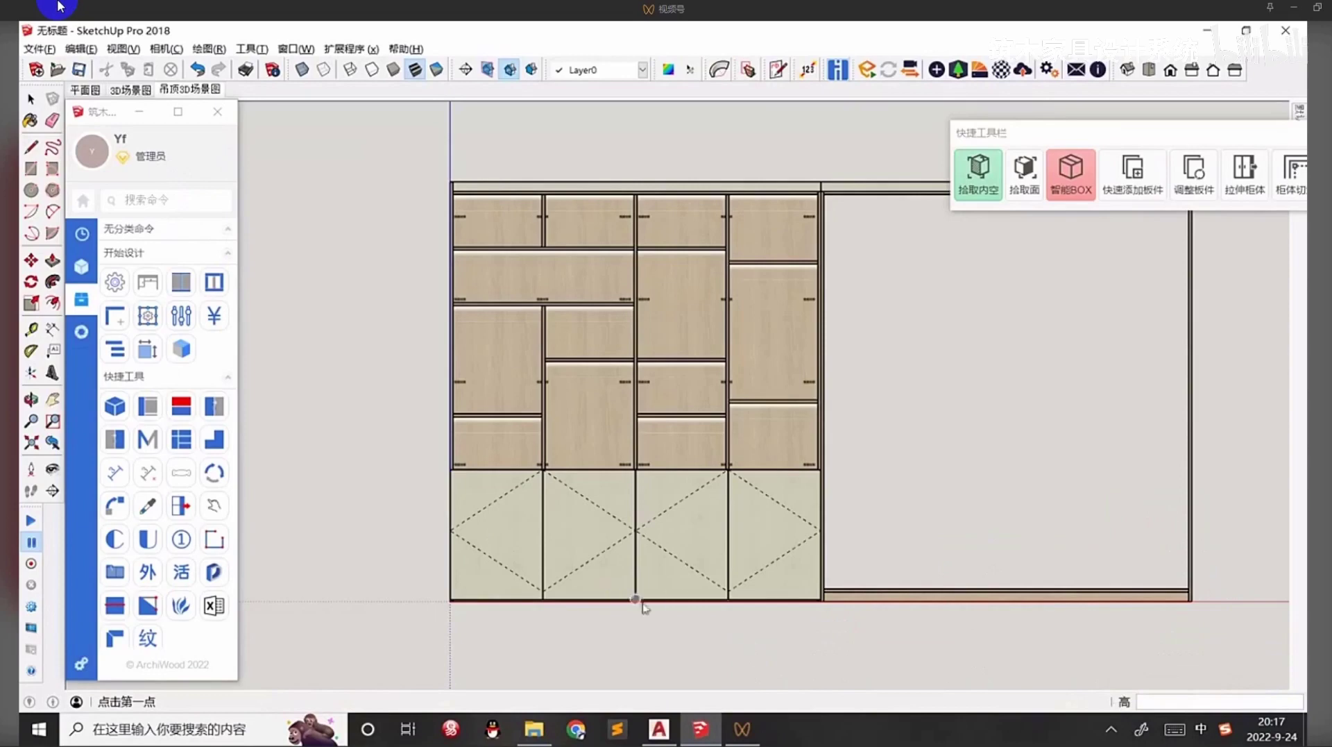
middle_click_drag(684, 351, 611, 386)
left_click(214, 292)
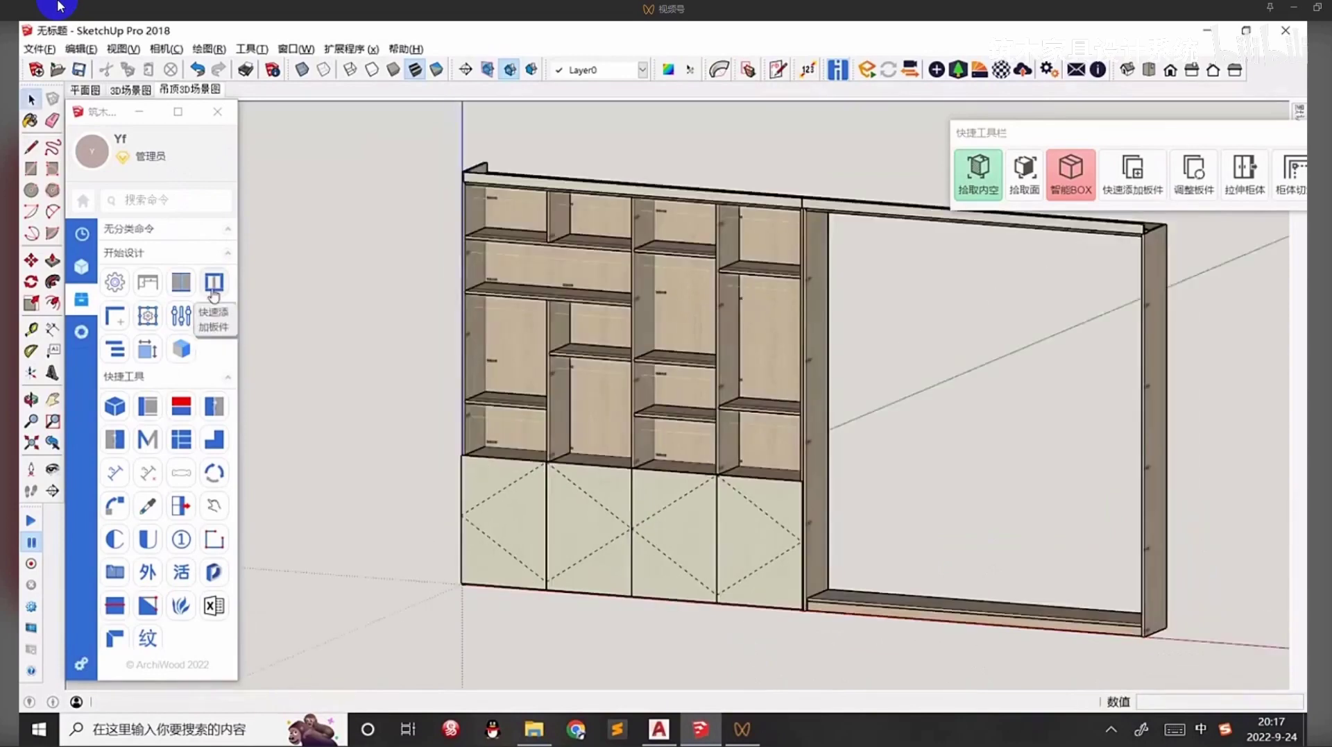
left_click(214, 295)
scroll(481, 219, "up", 4)
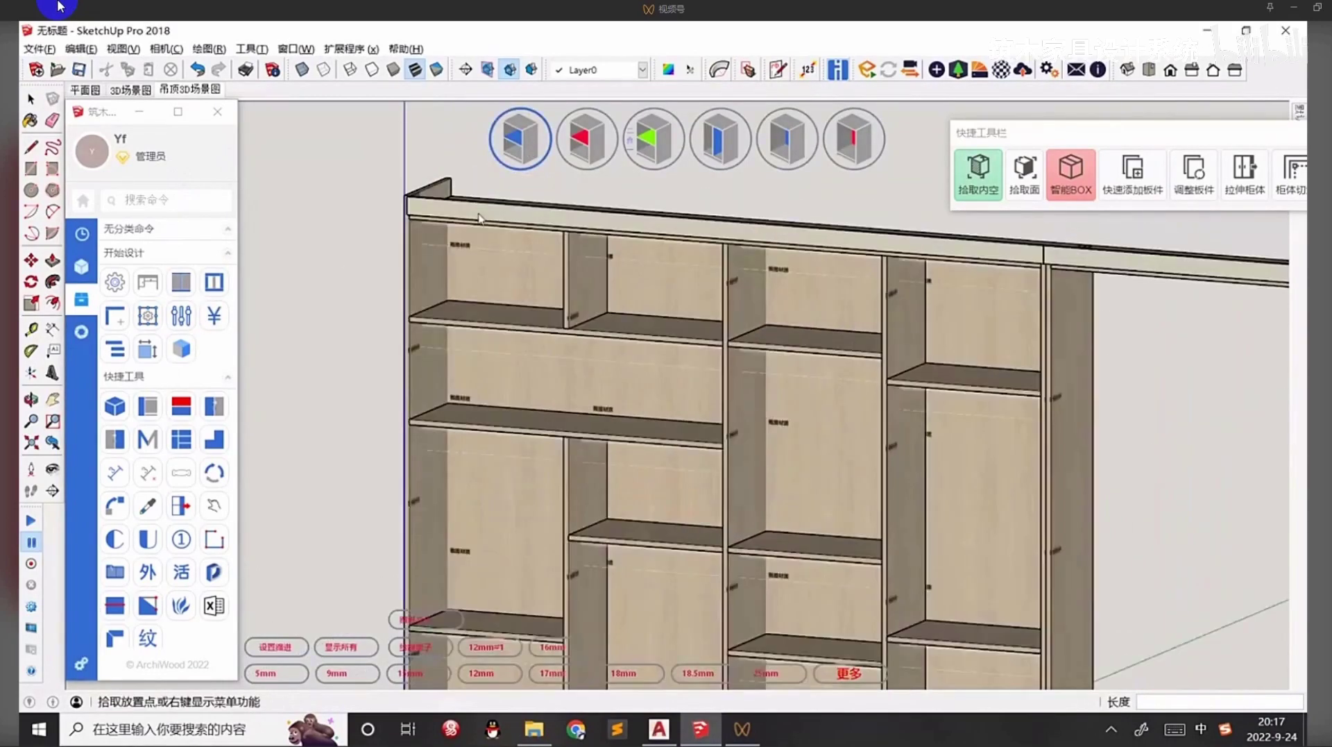
scroll(479, 219, "up", 2)
scroll(452, 340, "up", 2)
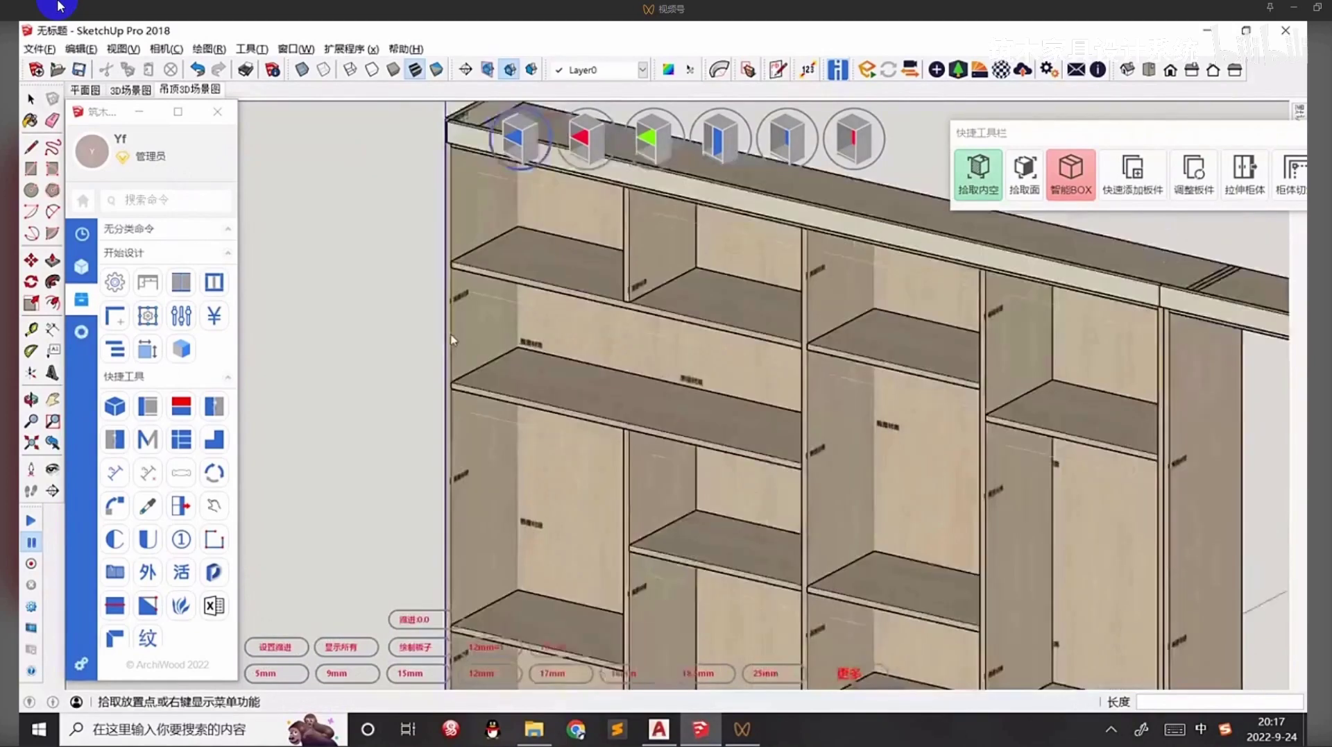
scroll(453, 340, "up", 2)
left_click(486, 358)
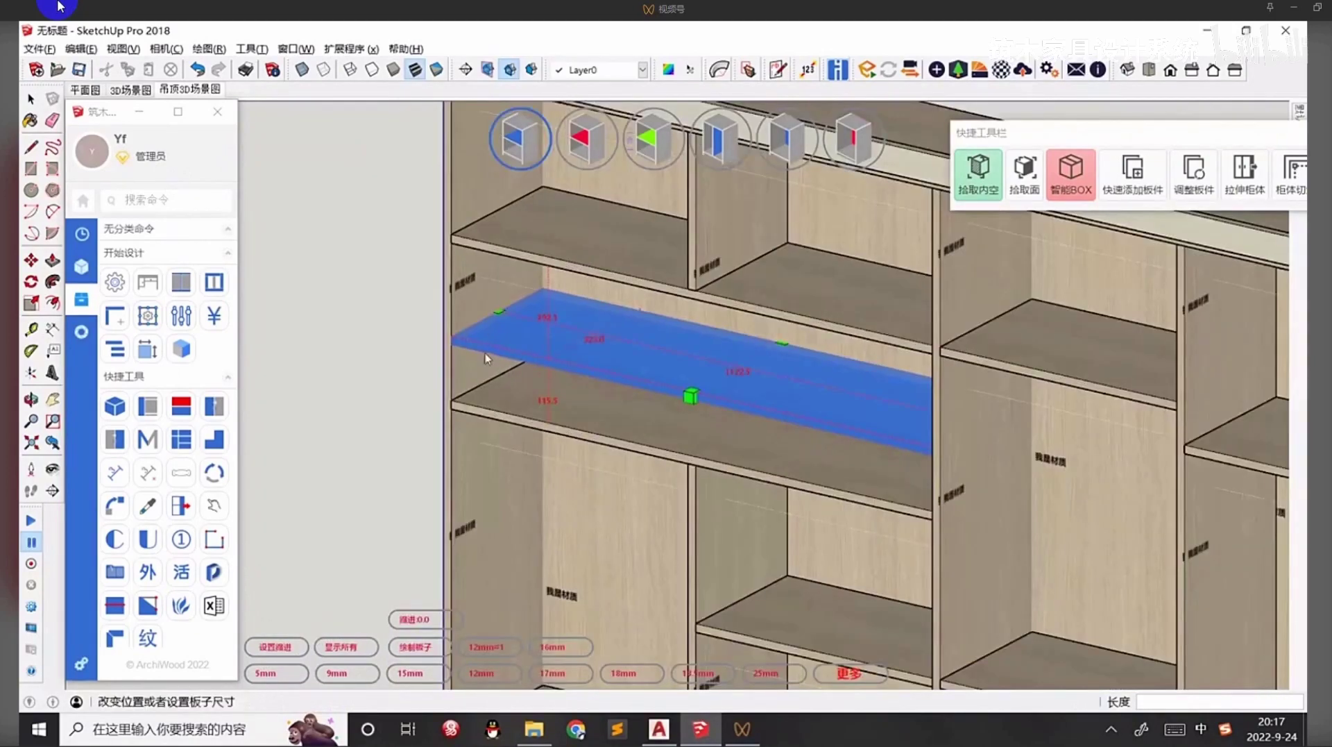
scroll(466, 436, "up", 2)
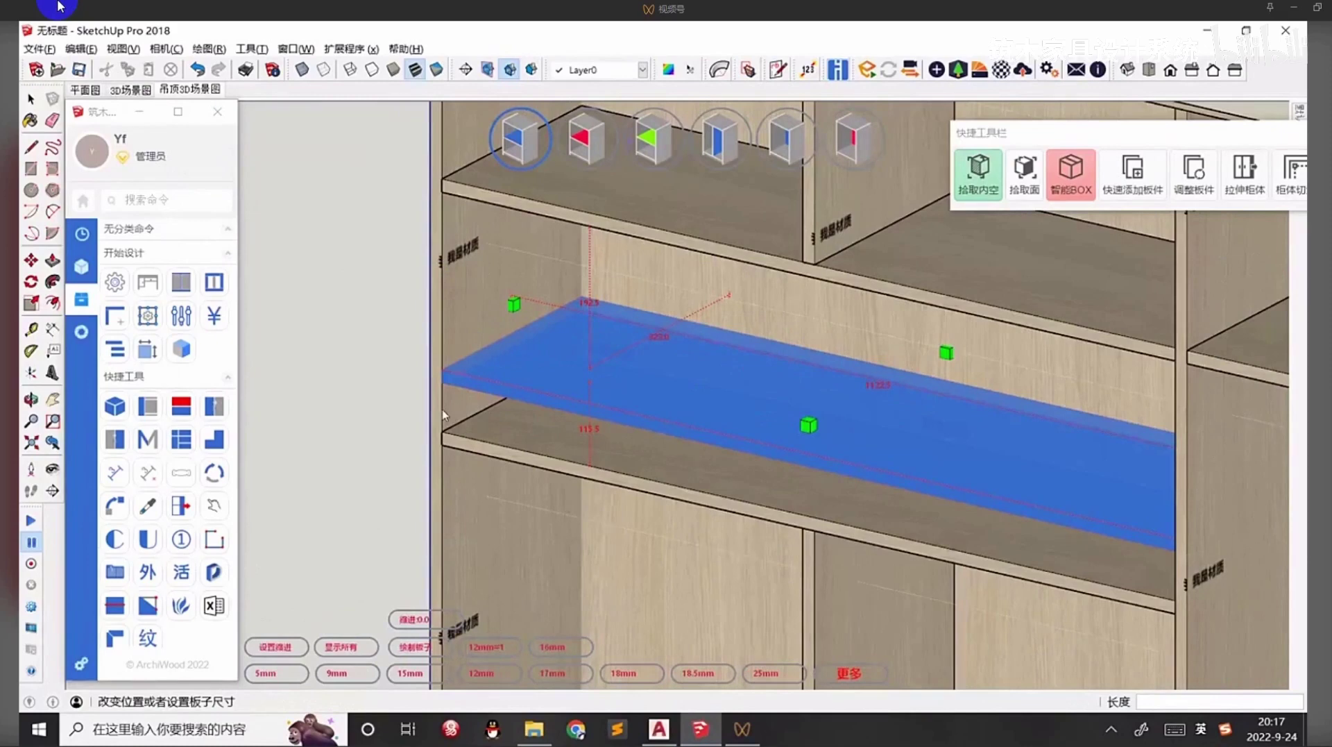
scroll(443, 410, "down", 3)
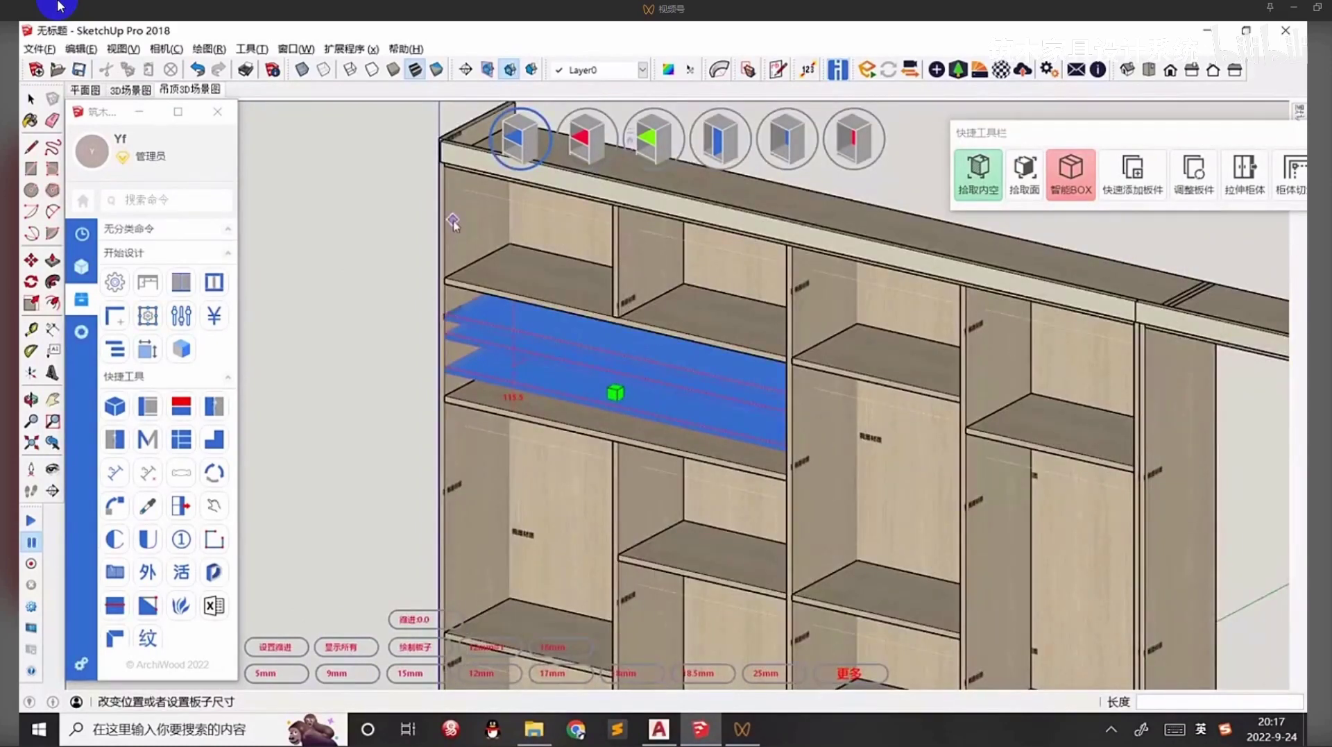
scroll(456, 412, "up", 2)
scroll(542, 373, "down", 2)
key("space")
key("F3")
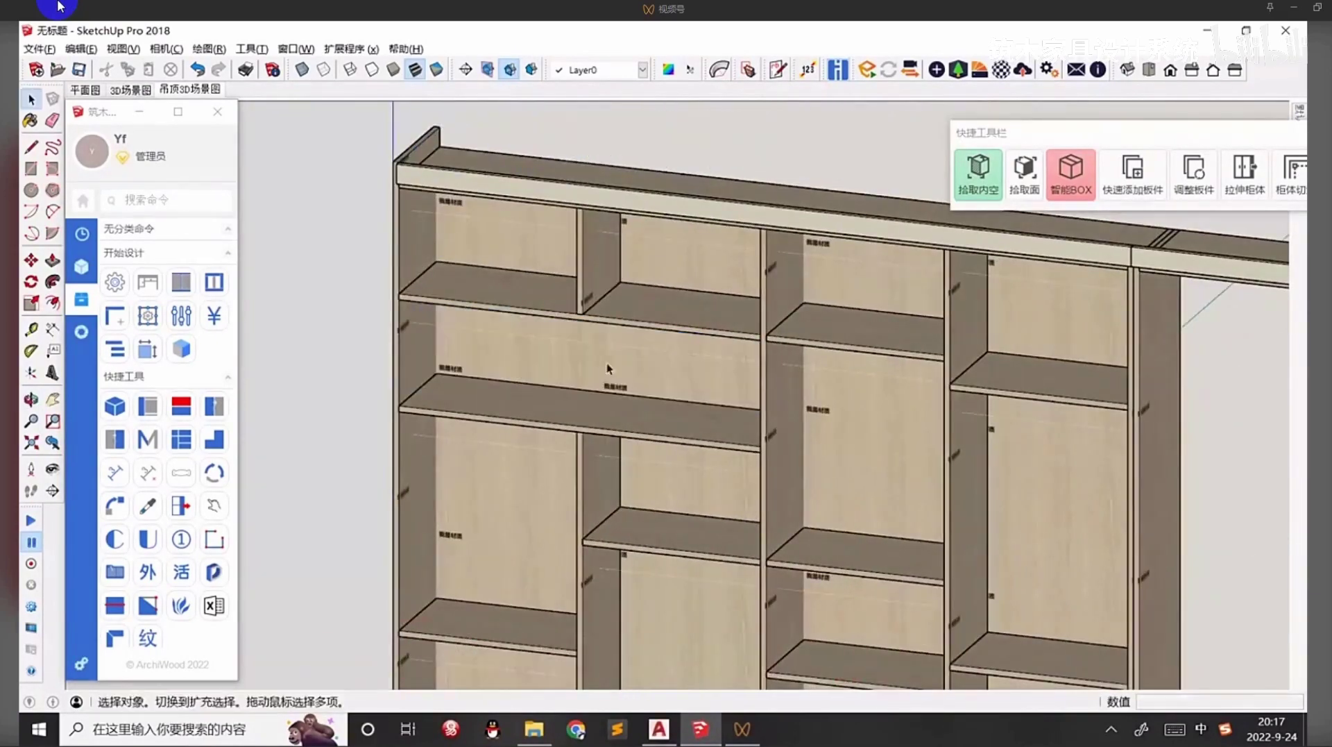
Move the quick toolbar (快捷工具栏) over the empty area just above the left cabinet in the front view.
scroll(601, 366, "down", 3)
middle_click_drag(619, 476, 605, 346, "shift")
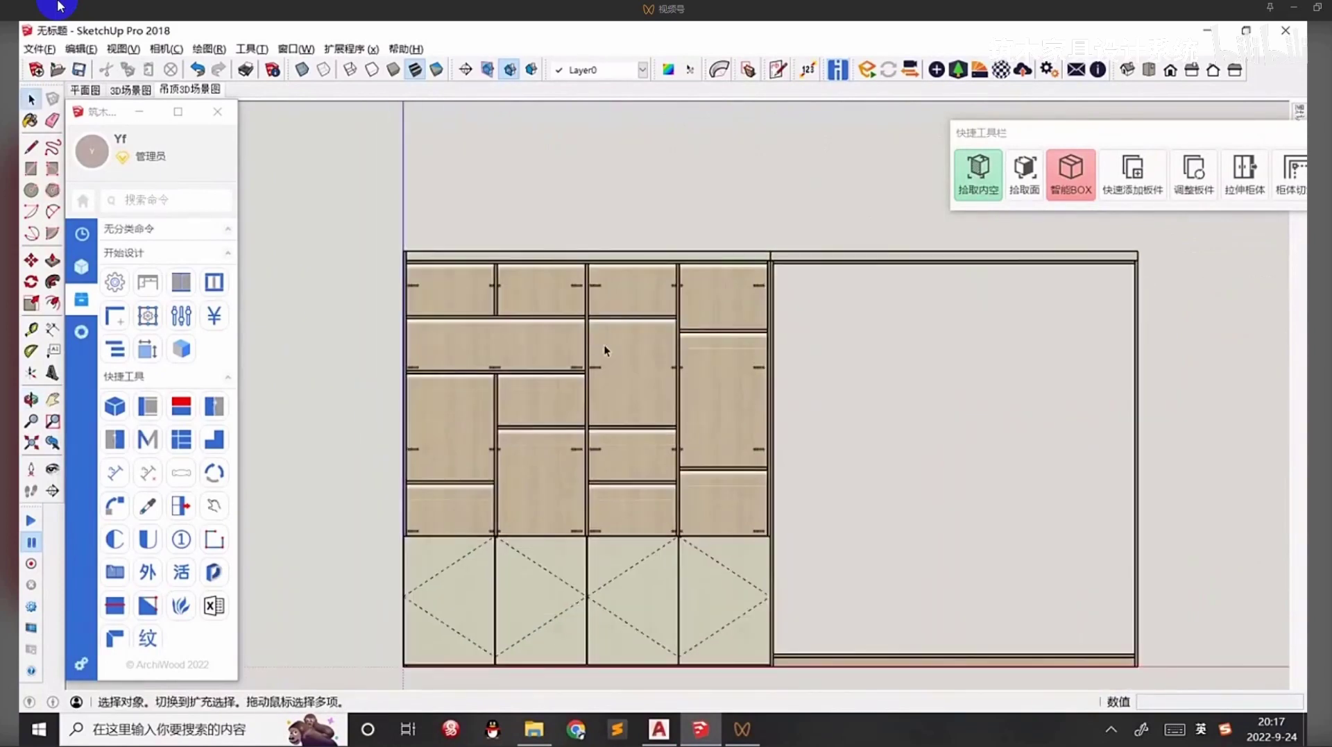
scroll(605, 344, "down", 2)
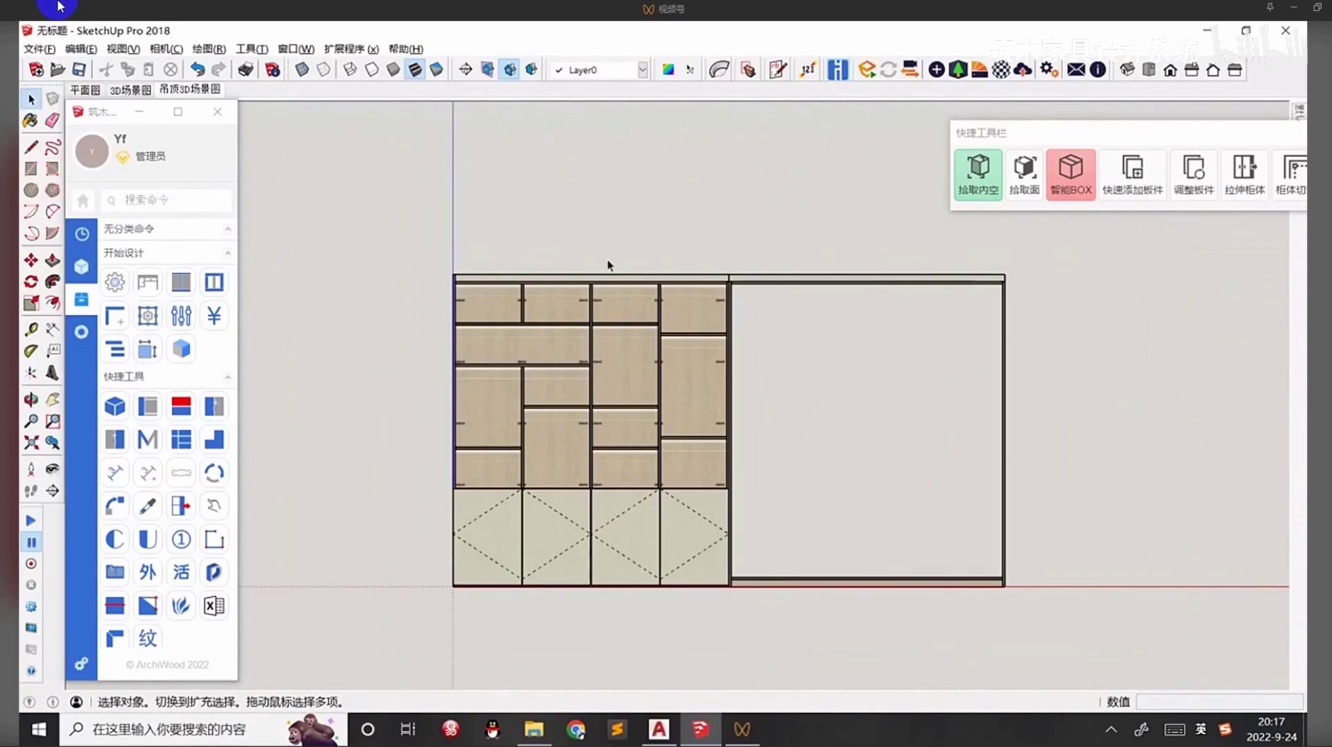
left_click_drag(1026, 132, 437, 156)
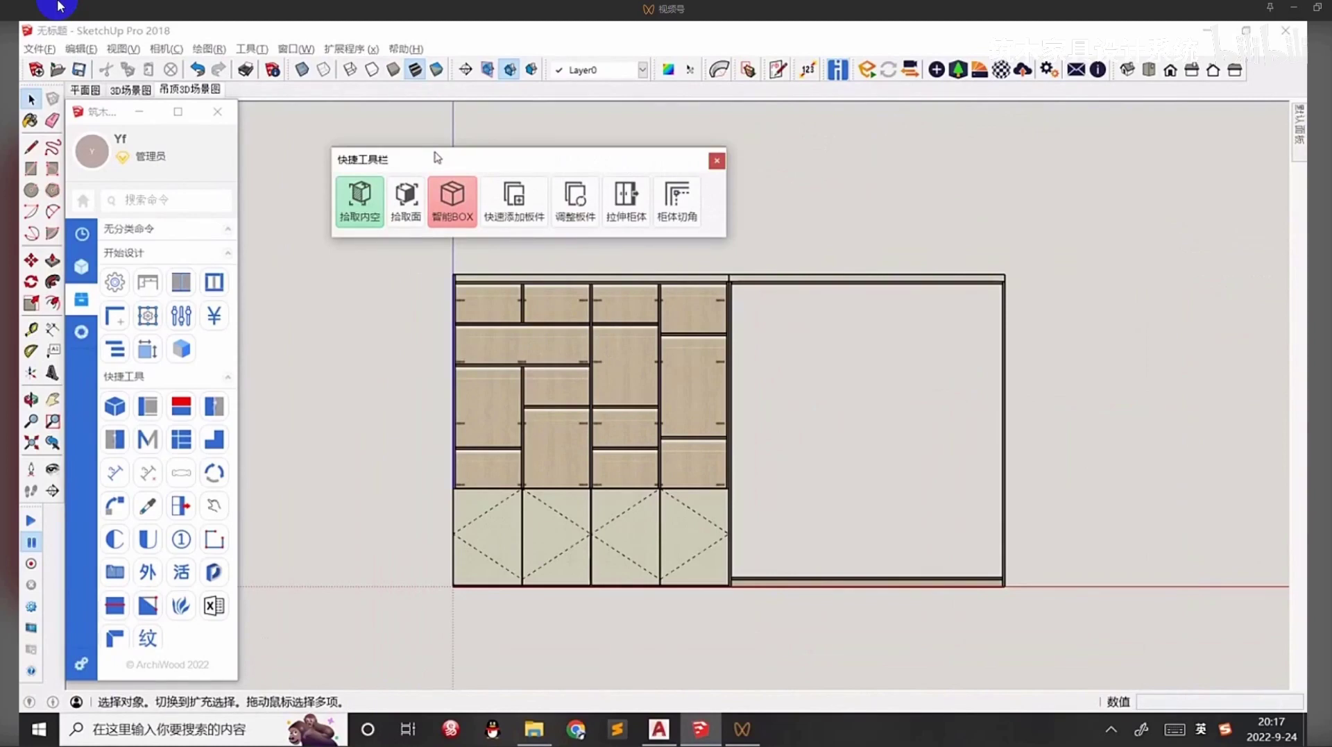
left_click_drag(437, 156, 469, 161)
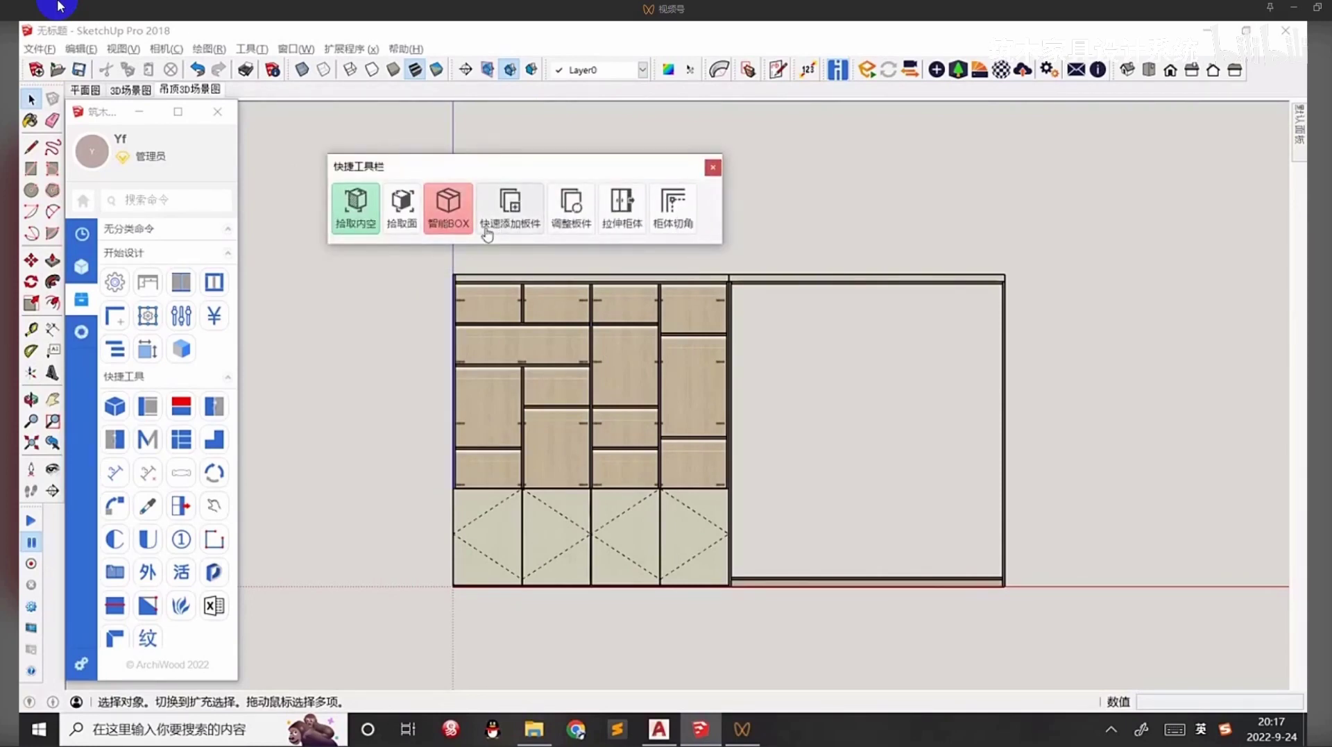
left_click_drag(519, 167, 491, 172)
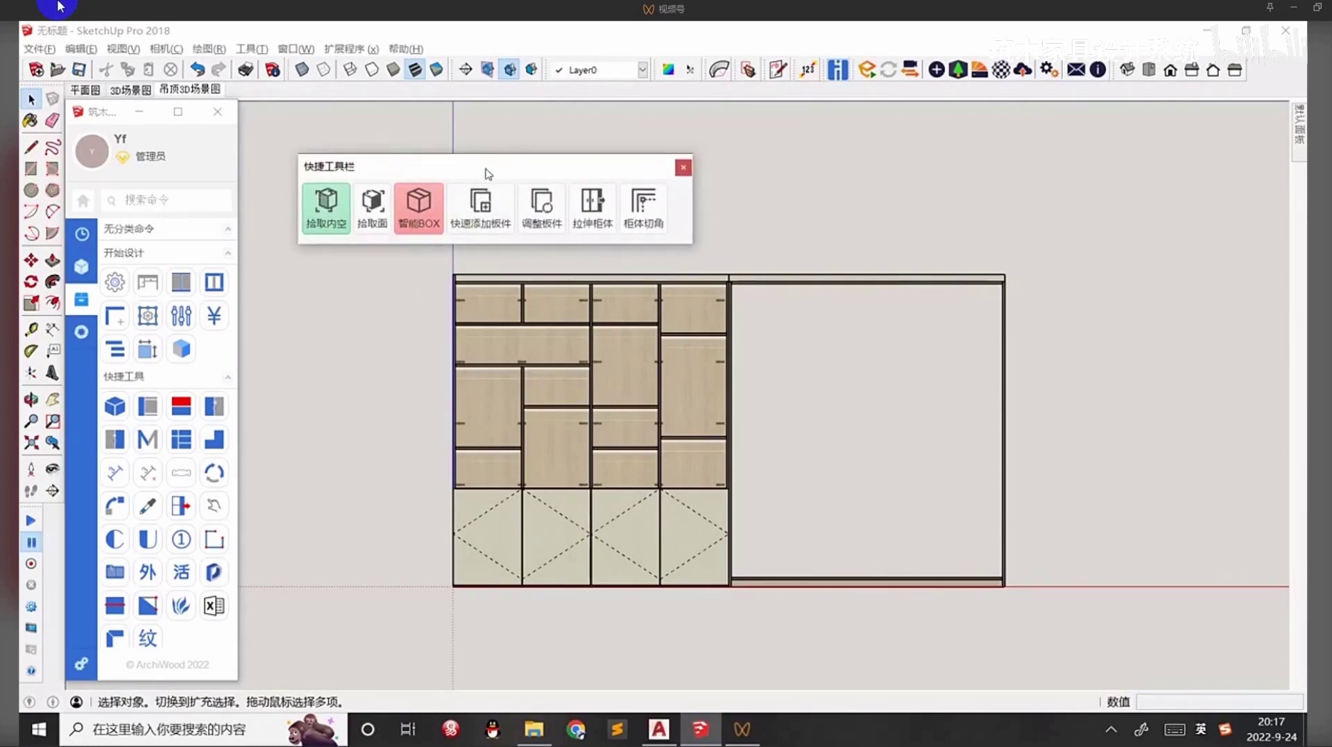
Save the global settings with the beginner toolbar (显示新手工具栏) set to 否, and close the quick toolbar.
left_click(118, 282)
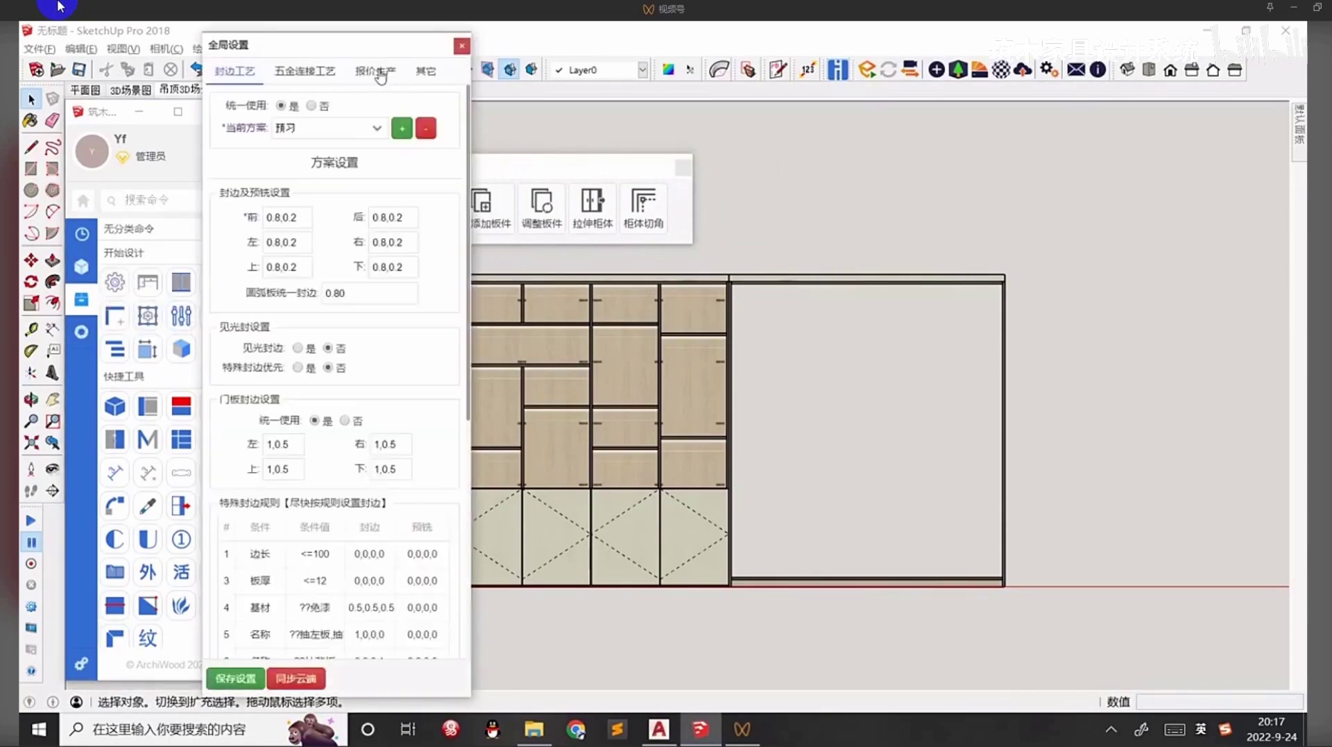
left_click(380, 73)
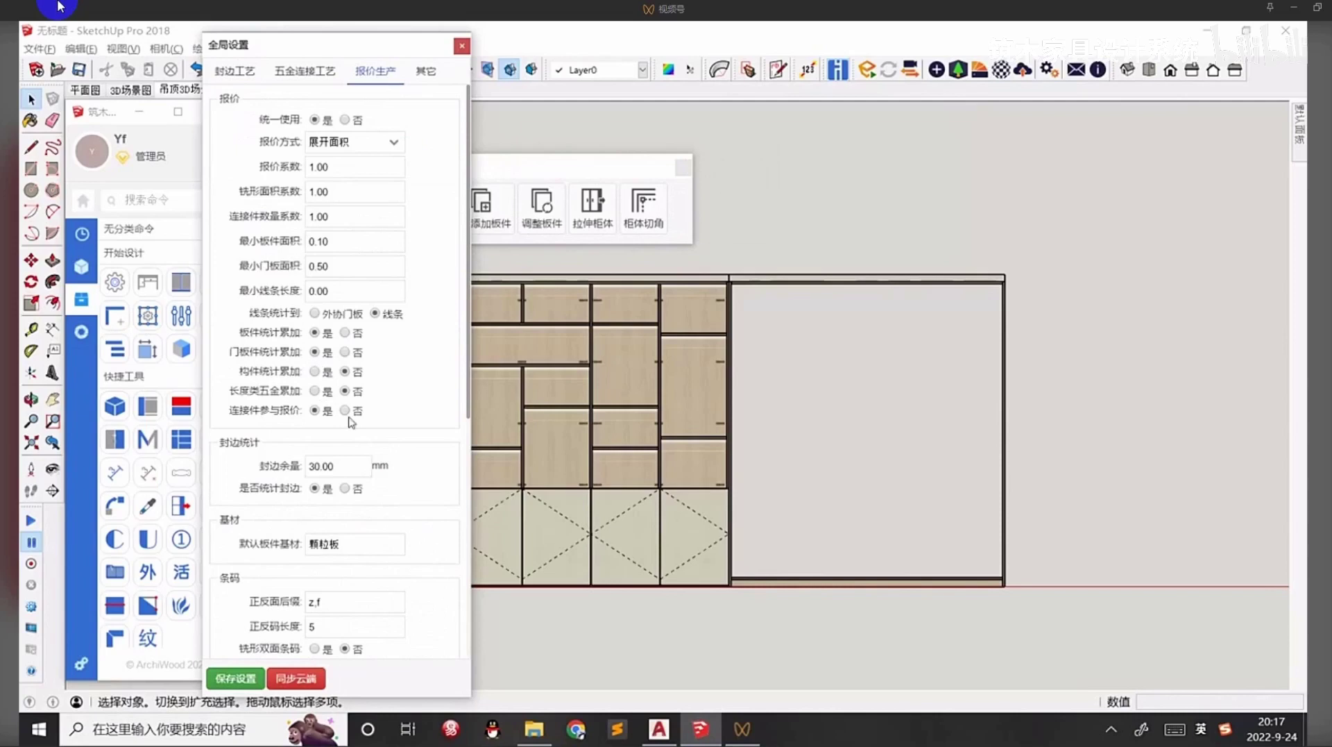
scroll(350, 422, "down", 5)
left_click(426, 75)
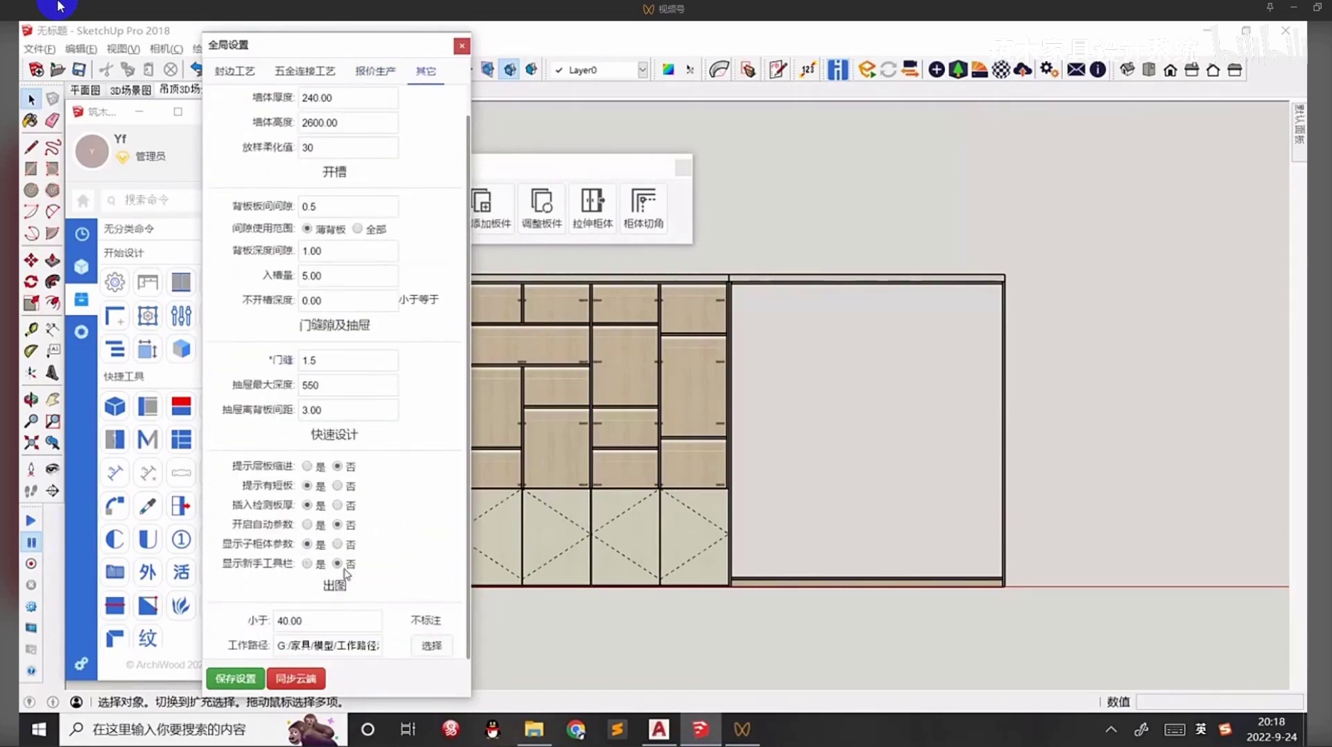
left_click(233, 684)
left_click(347, 409)
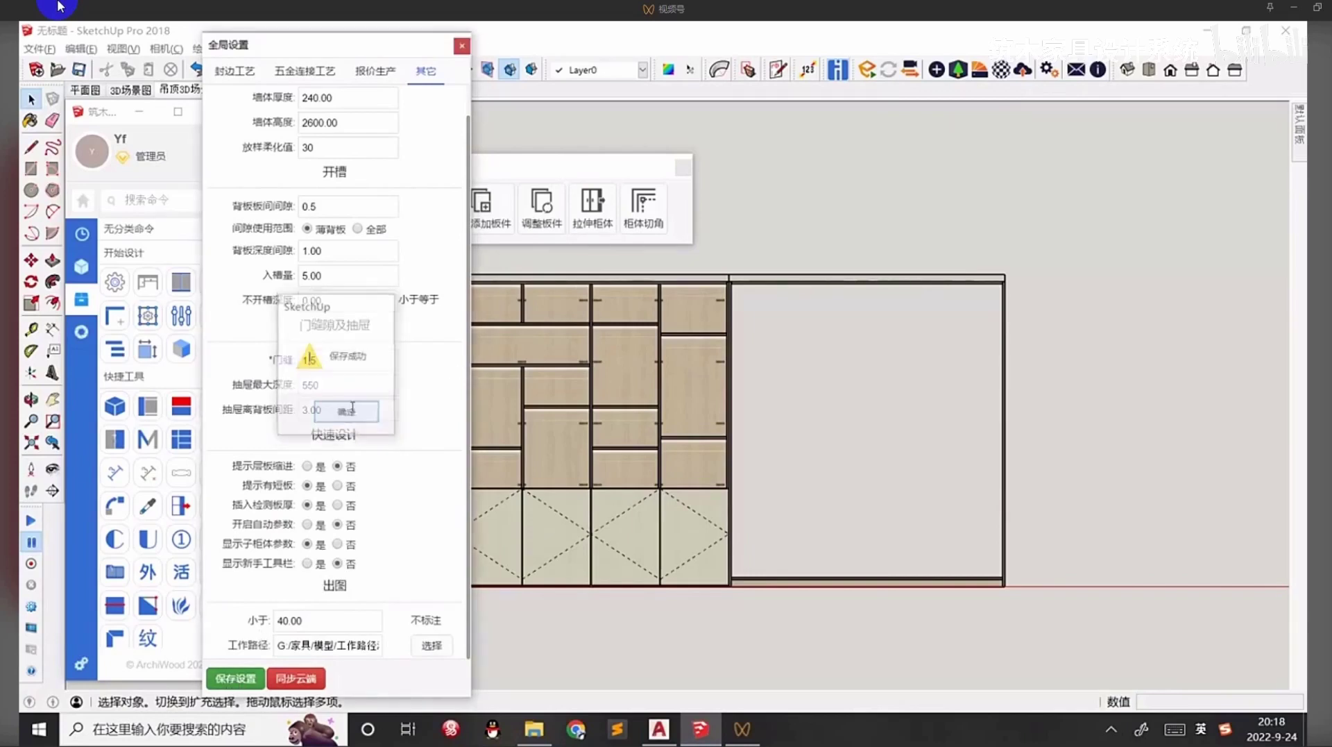
left_click(461, 46)
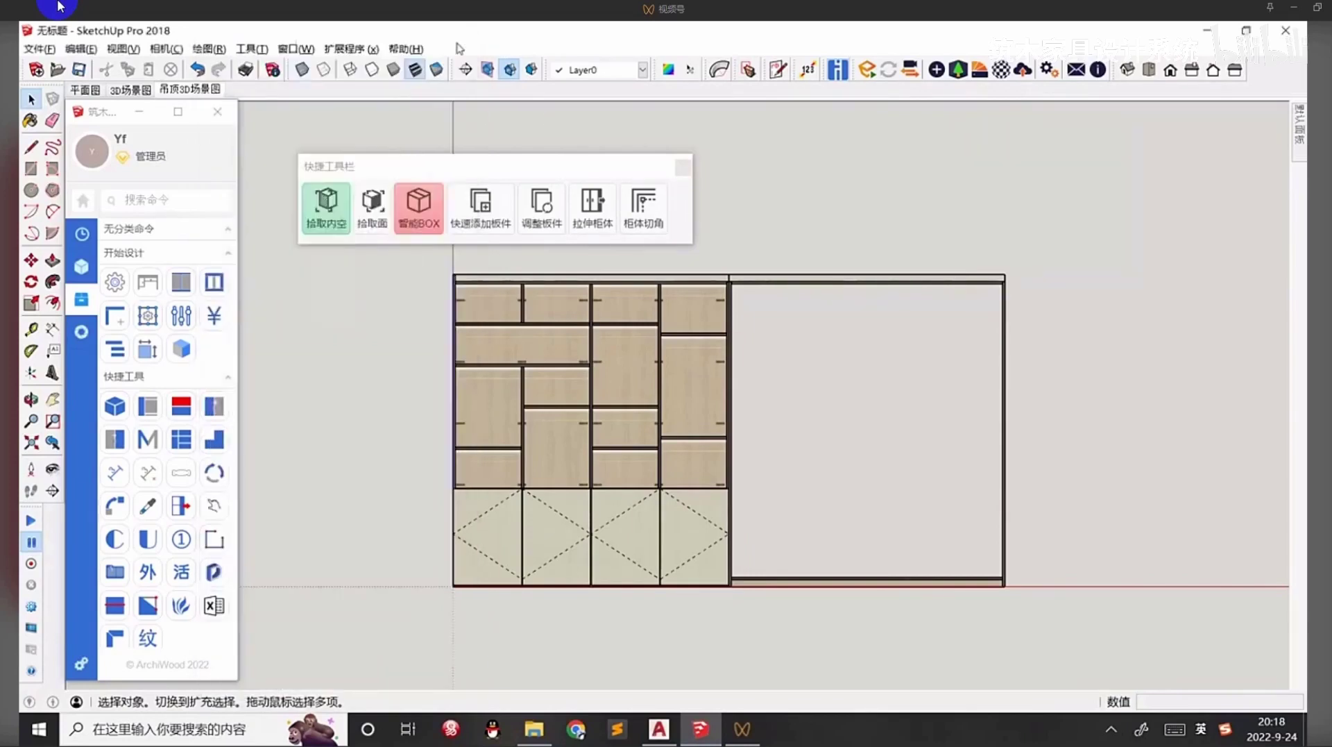
left_click(685, 168)
Measure the distance from the front edge of the left cabinet's lowest far-left shelf to the light strip beneath it.
left_click(702, 345)
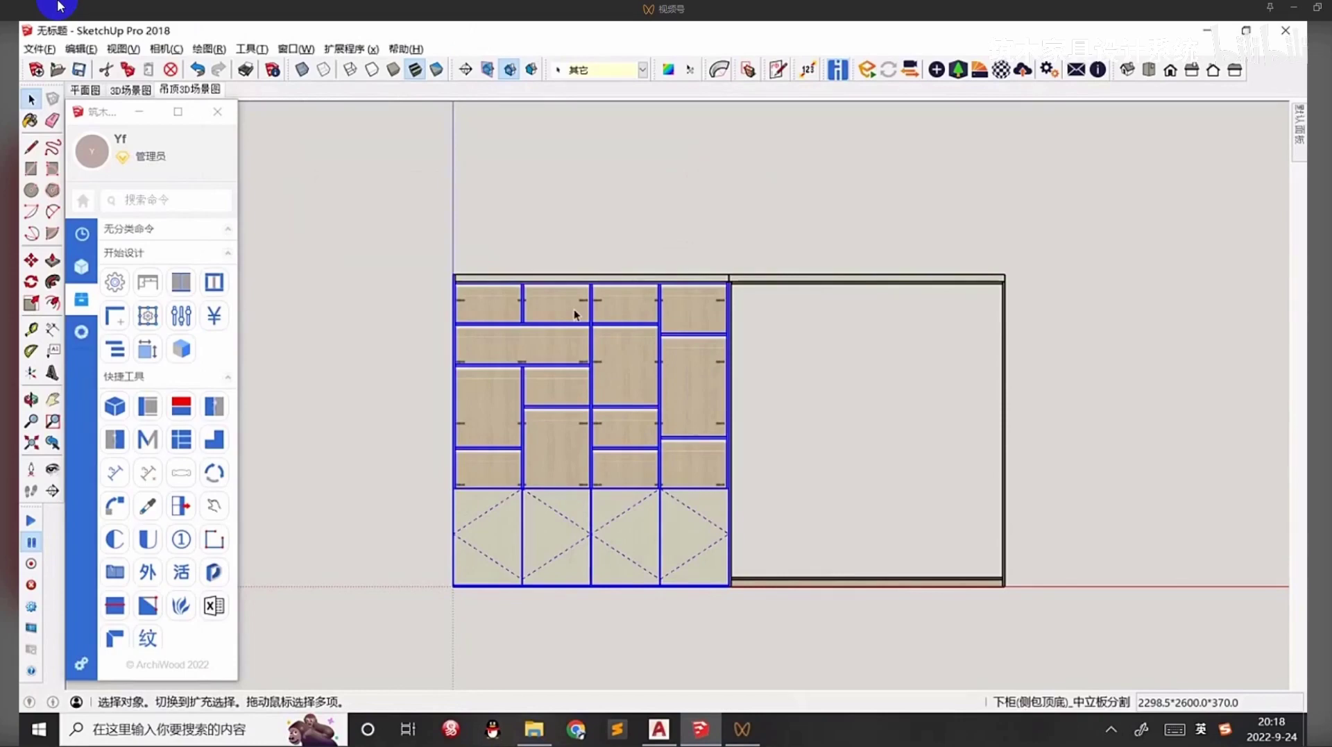
scroll(573, 310, "up", 6)
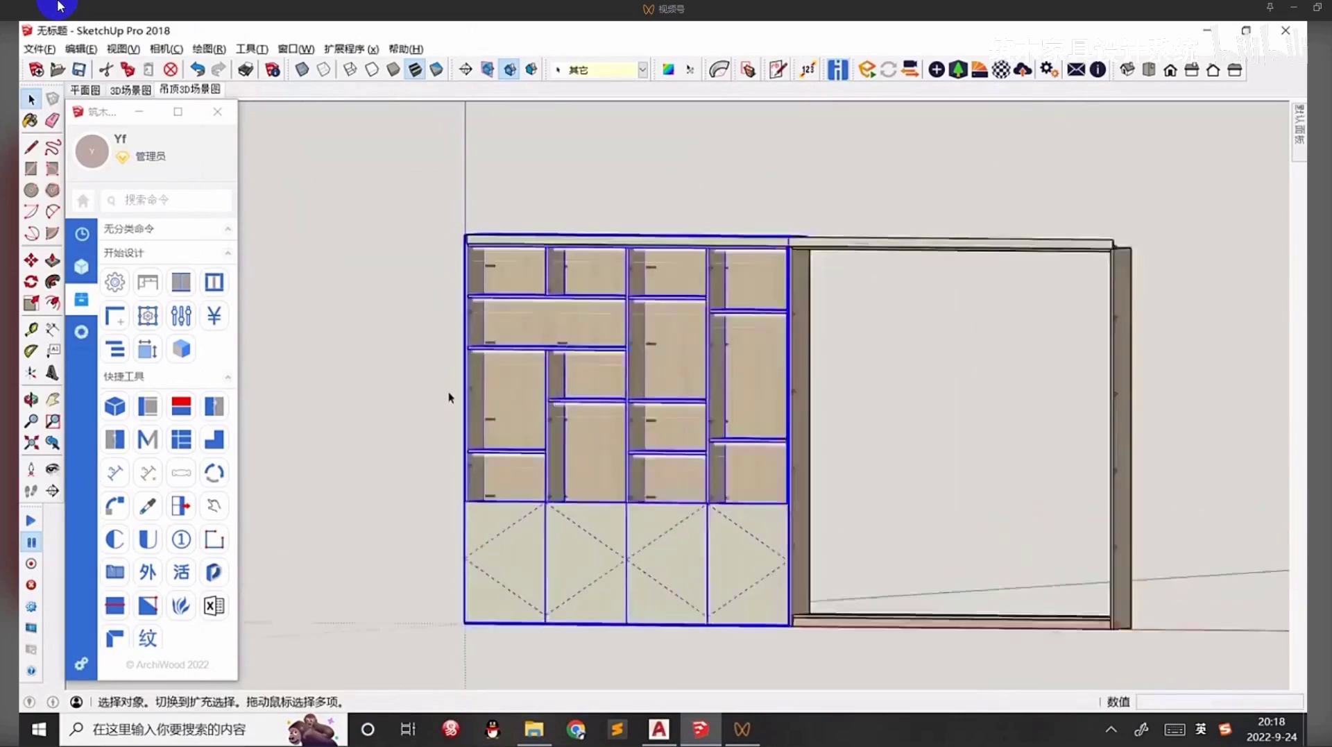
middle_click_drag(531, 363, 479, 327)
scroll(514, 372, "up", 2)
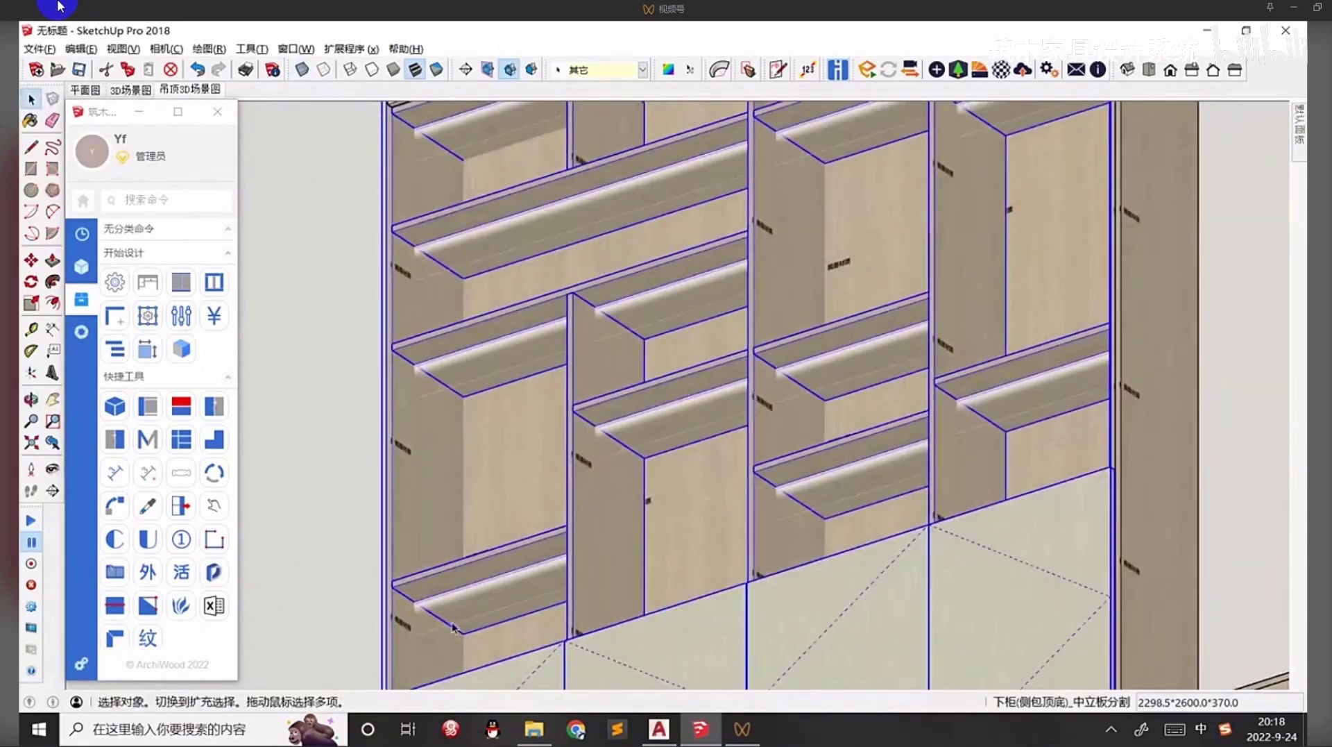
middle_click_drag(433, 615, 430, 546)
scroll(431, 547, "up", 1)
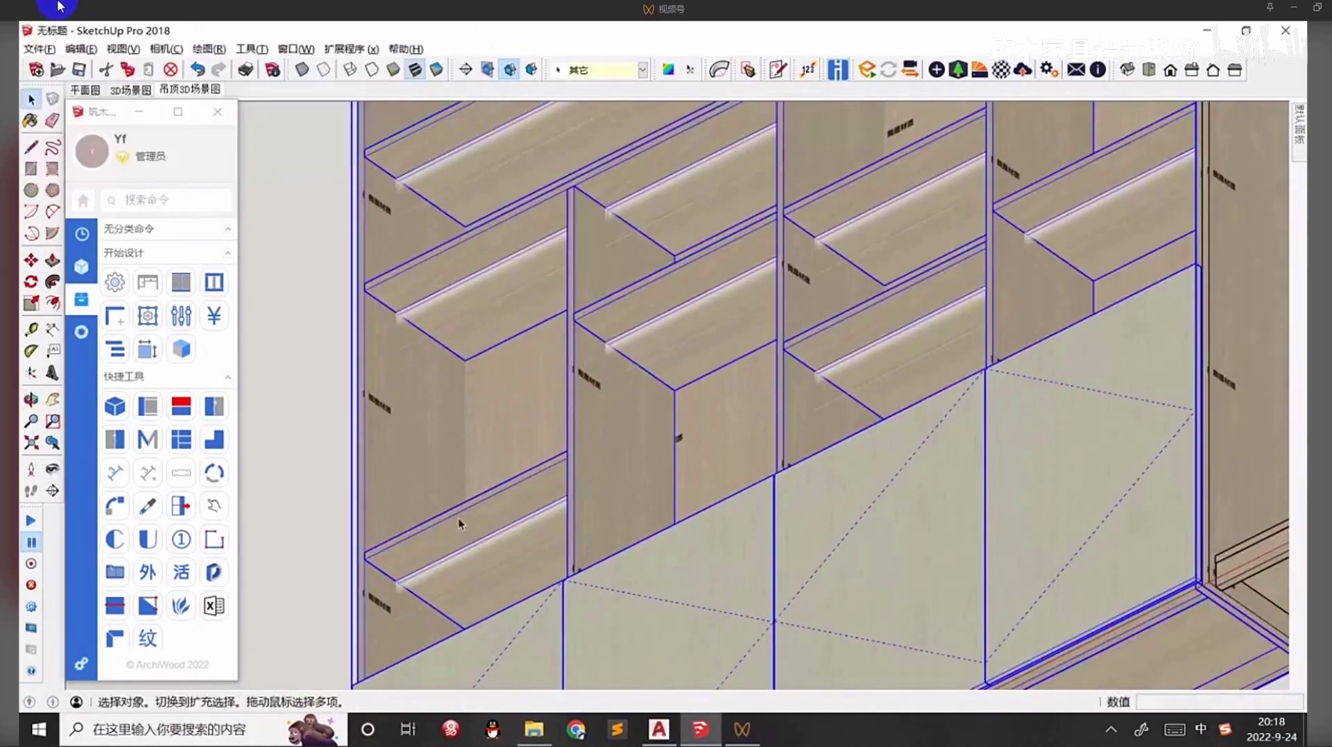
key("t")
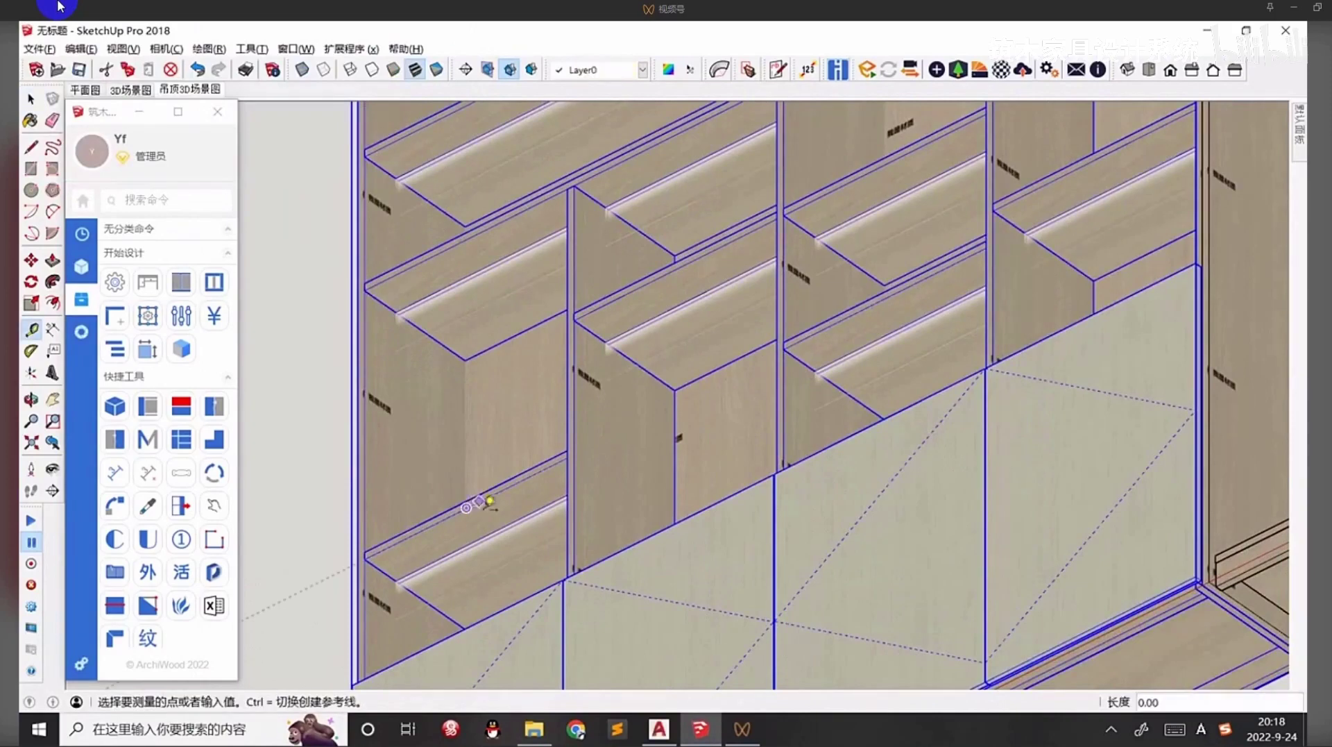
scroll(490, 501, "up", 2)
left_click(456, 505)
type("100")
key("Return")
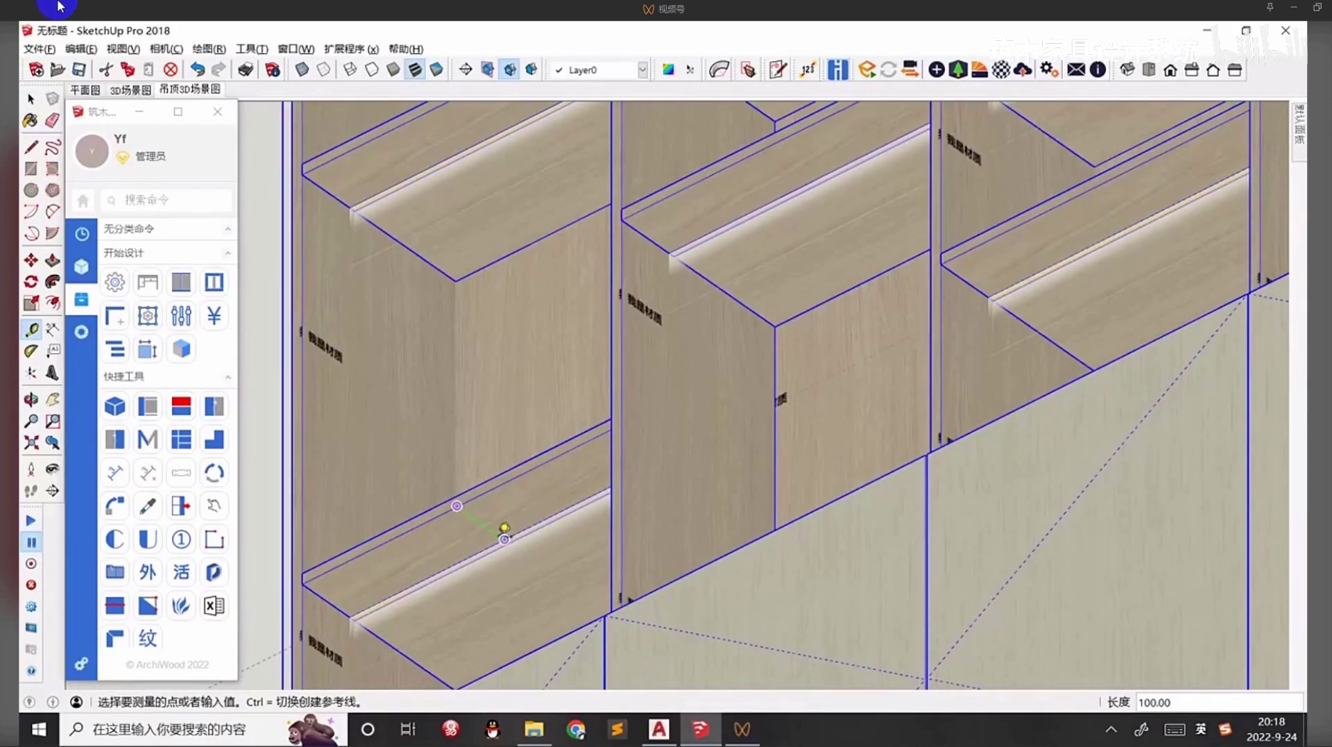
key("space")
Open the left cabinet for editing and select the four light strips under its top board.
scroll(505, 540, "down", 3)
middle_click_drag(509, 541, 767, 582)
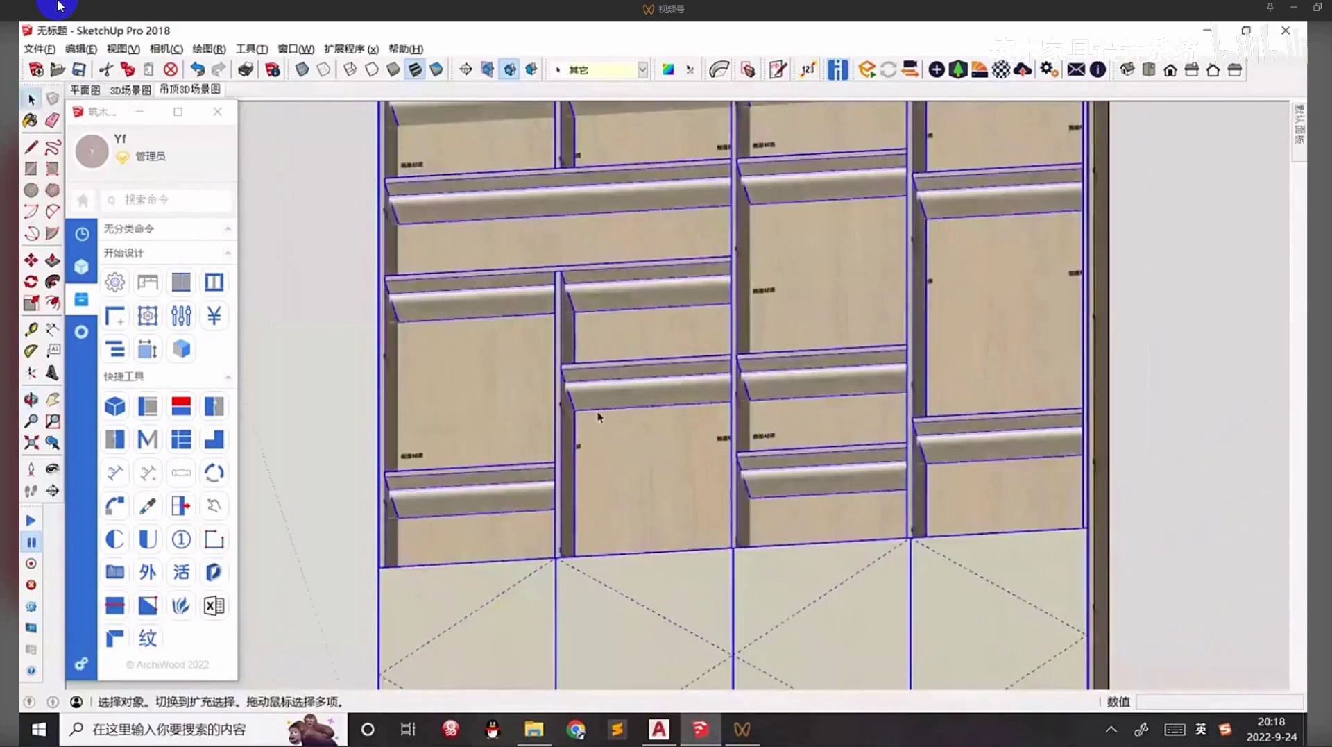
middle_click_drag(598, 411, 663, 438)
scroll(697, 389, "down", 2)
middle_click_drag(698, 388, 704, 478, "shift")
scroll(704, 477, "up", 1)
double_click(563, 223)
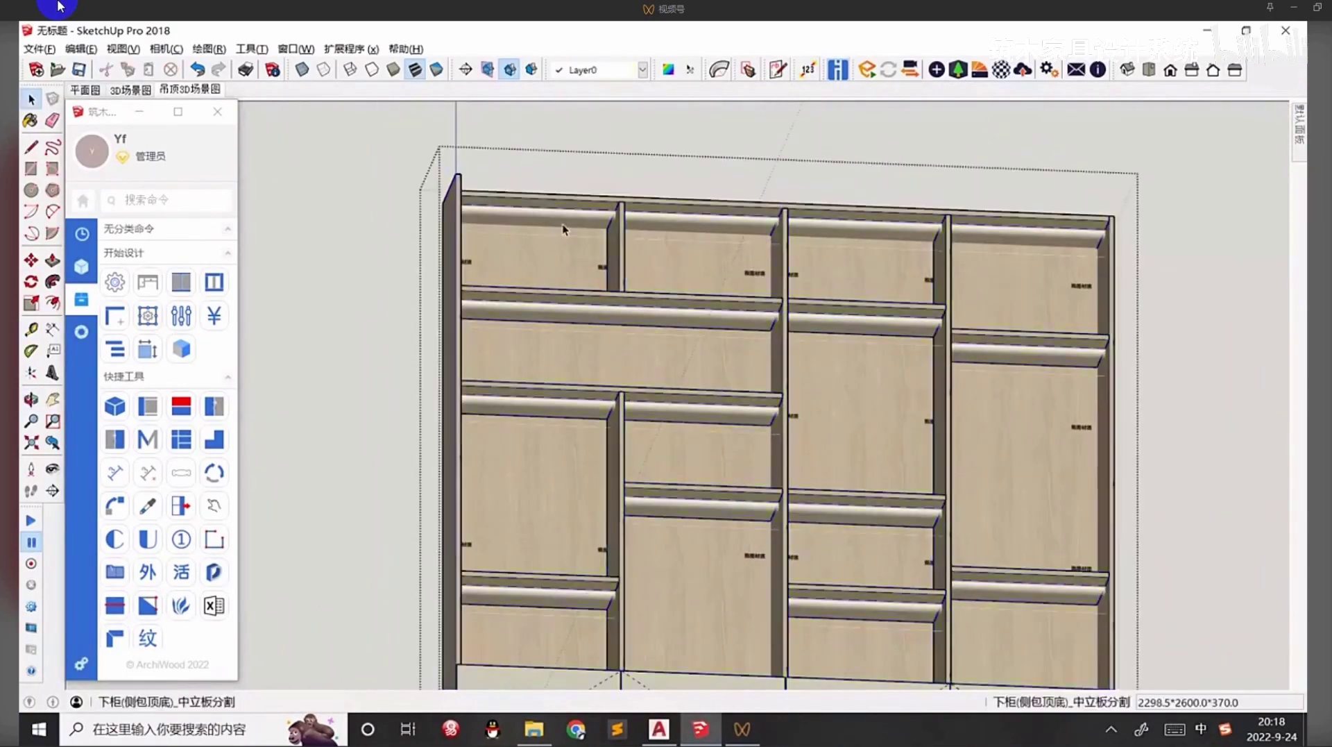
left_click(563, 223)
left_click(687, 232, "shift")
left_click(873, 253, "shift")
left_click(998, 245, "shift")
middle_click_drag(998, 246, 753, 270)
middle_click_drag(844, 273, 895, 217)
scroll(836, 221, "up", 3)
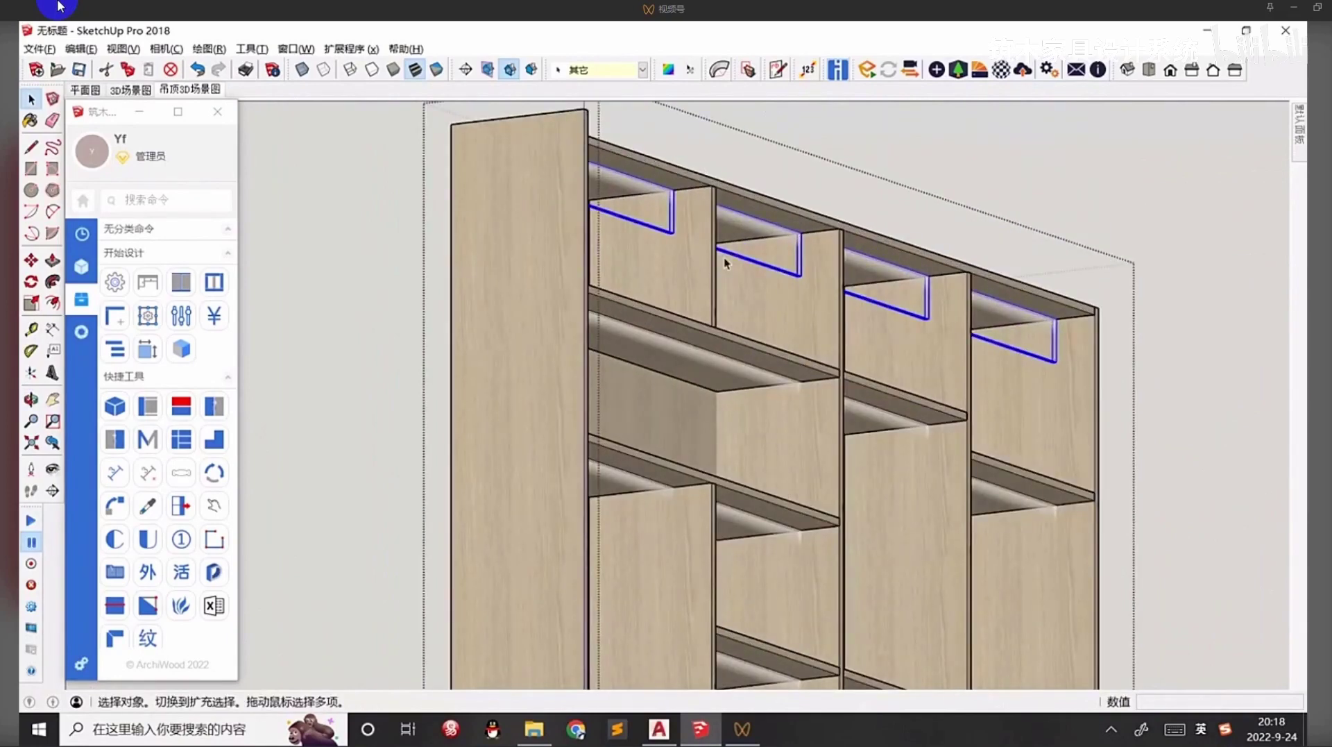
middle_click_drag(723, 258, 595, 265)
left_click(472, 229)
right_click(471, 227)
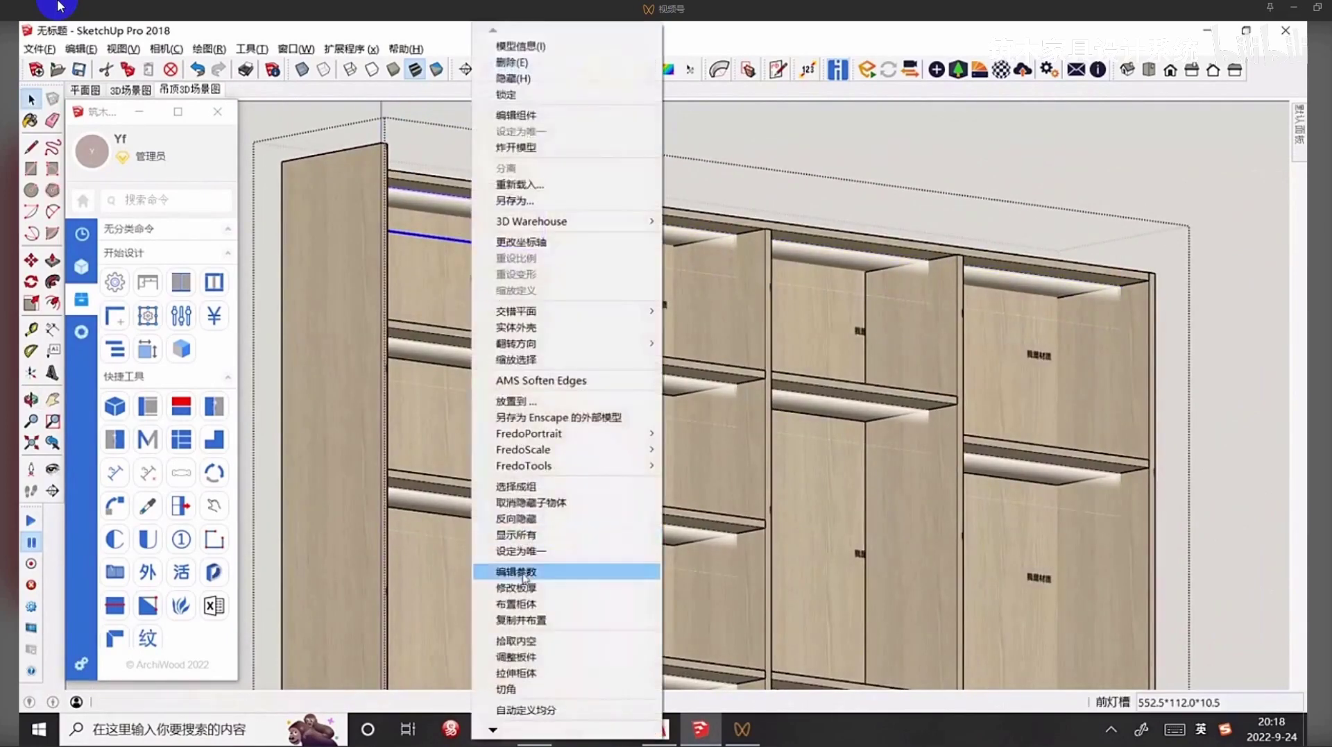
left_click(528, 573)
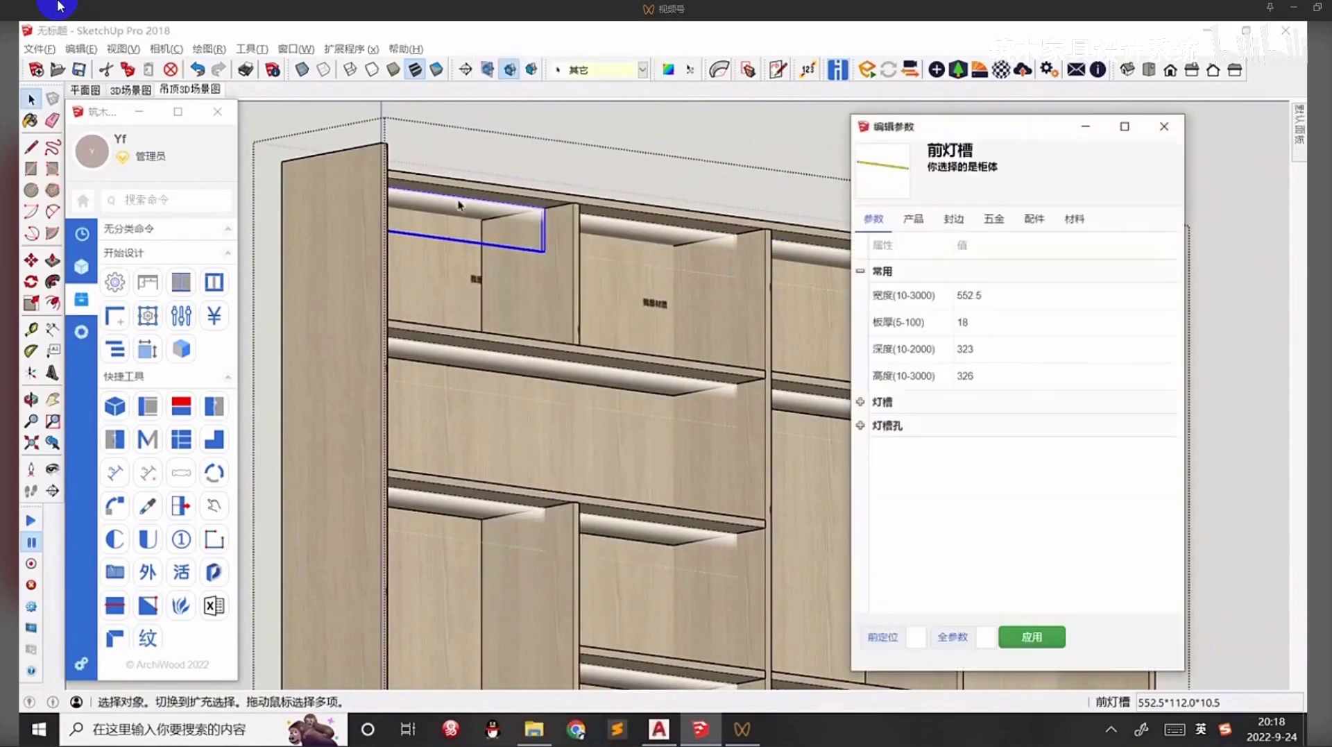
left_click(1164, 129)
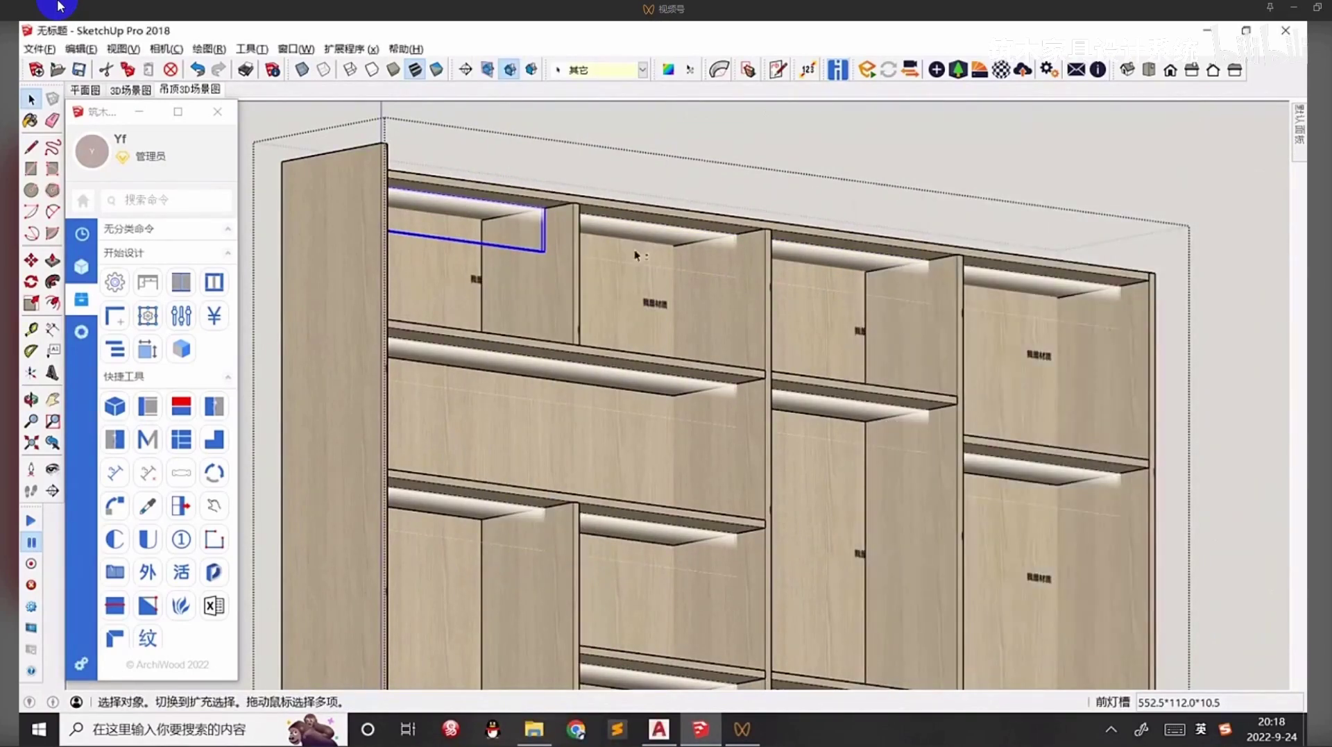
Set the groove front distance (灯槽前距) of all four top-row light strips to 50, applying it to the whole selection.
left_click(1122, 305, "ctrl")
right_click(1015, 311)
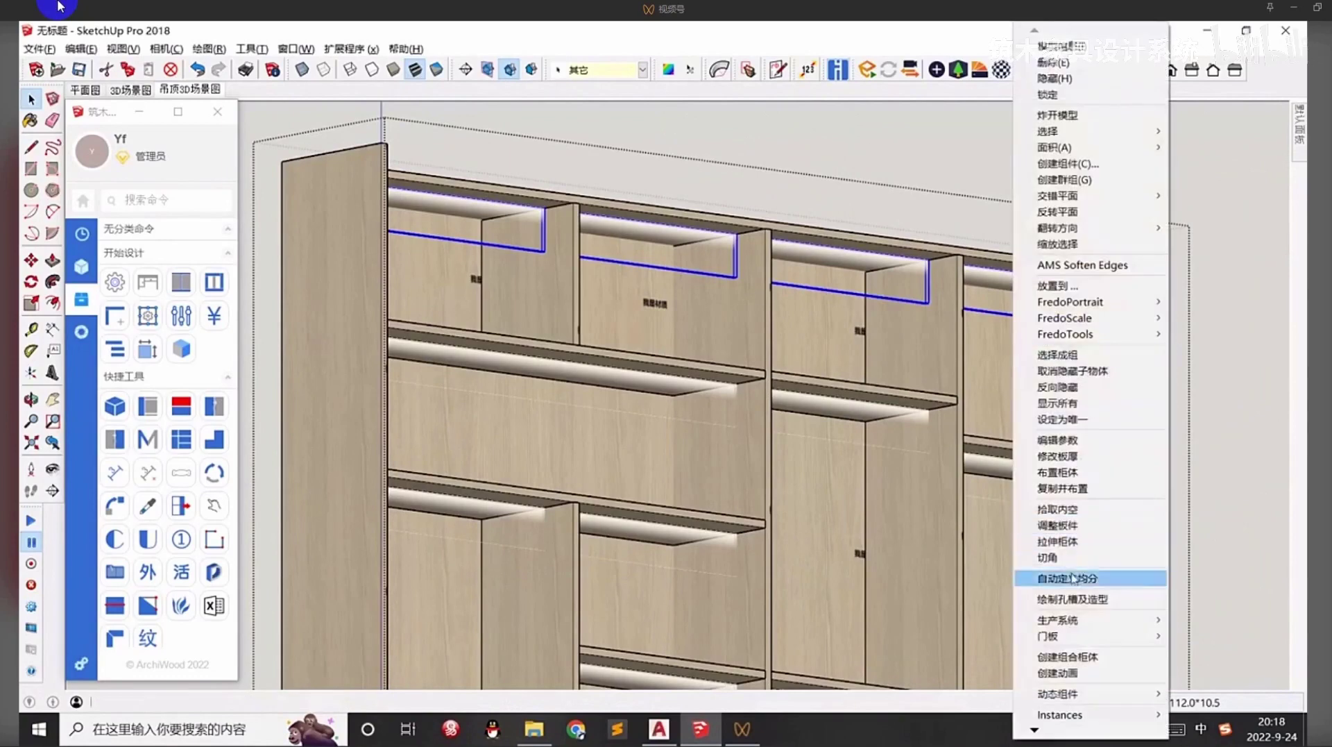
left_click(1069, 442)
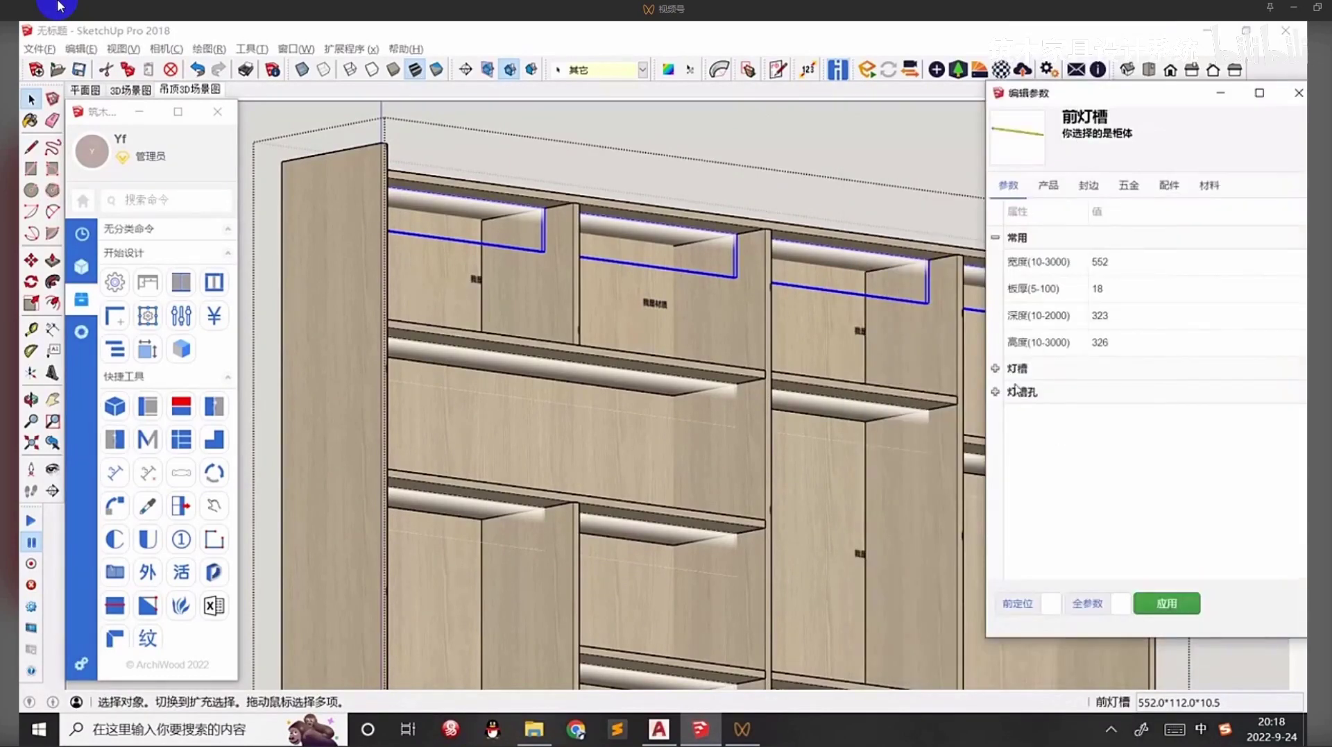
left_click(996, 369)
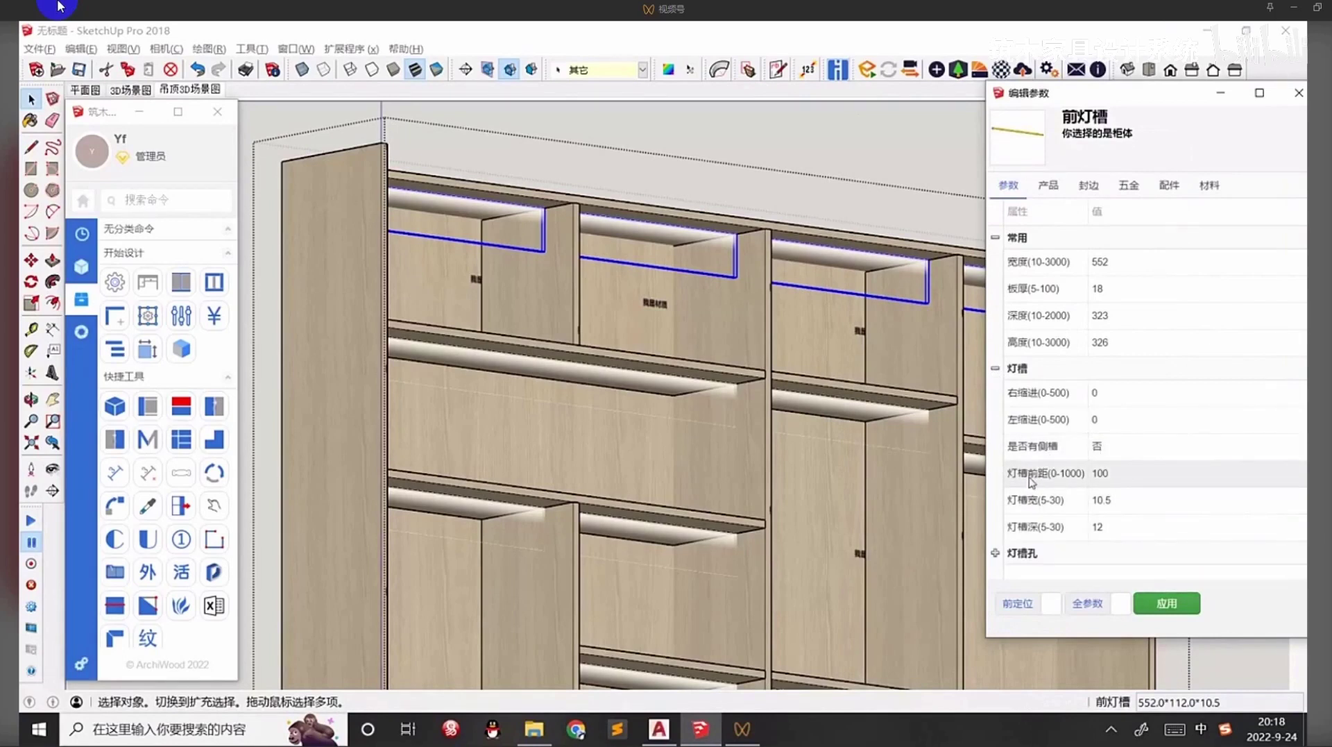
left_click(1029, 478)
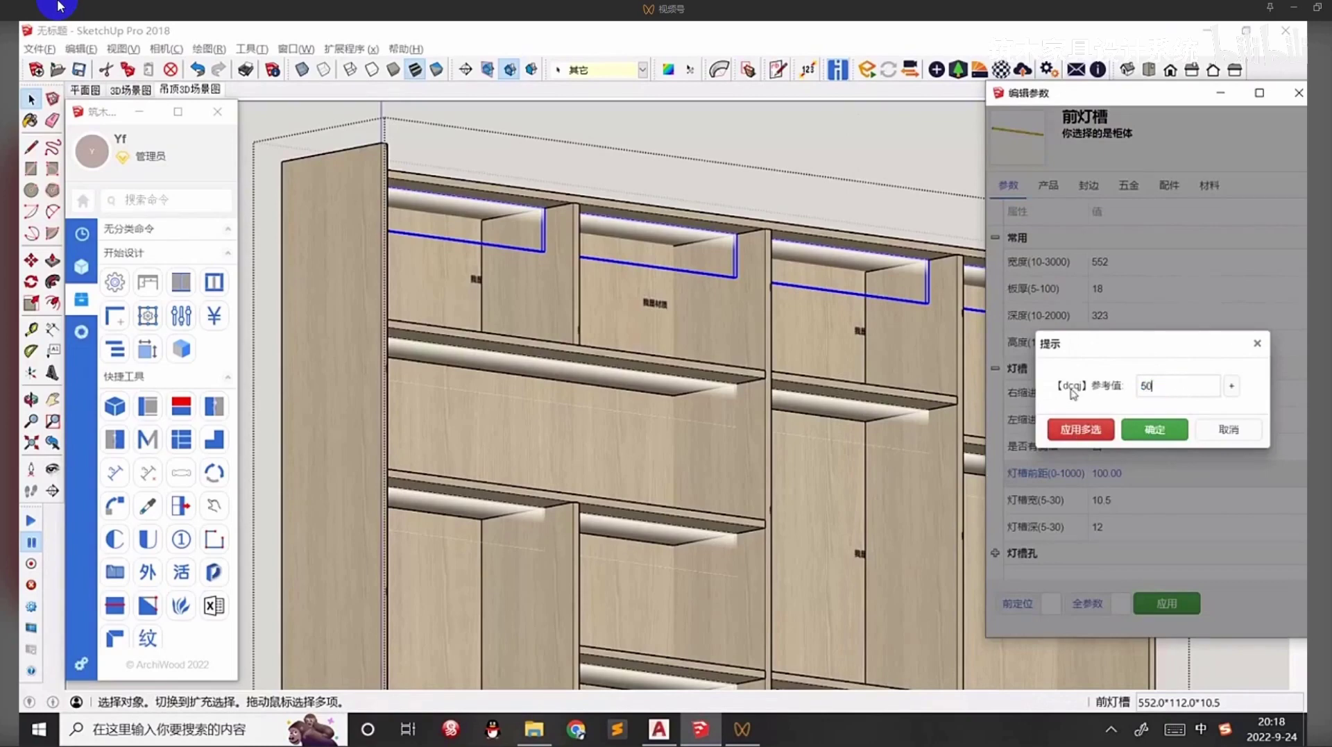
left_click(1074, 431)
middle_click_drag(625, 313, 806, 211)
scroll(803, 217, "up", 5)
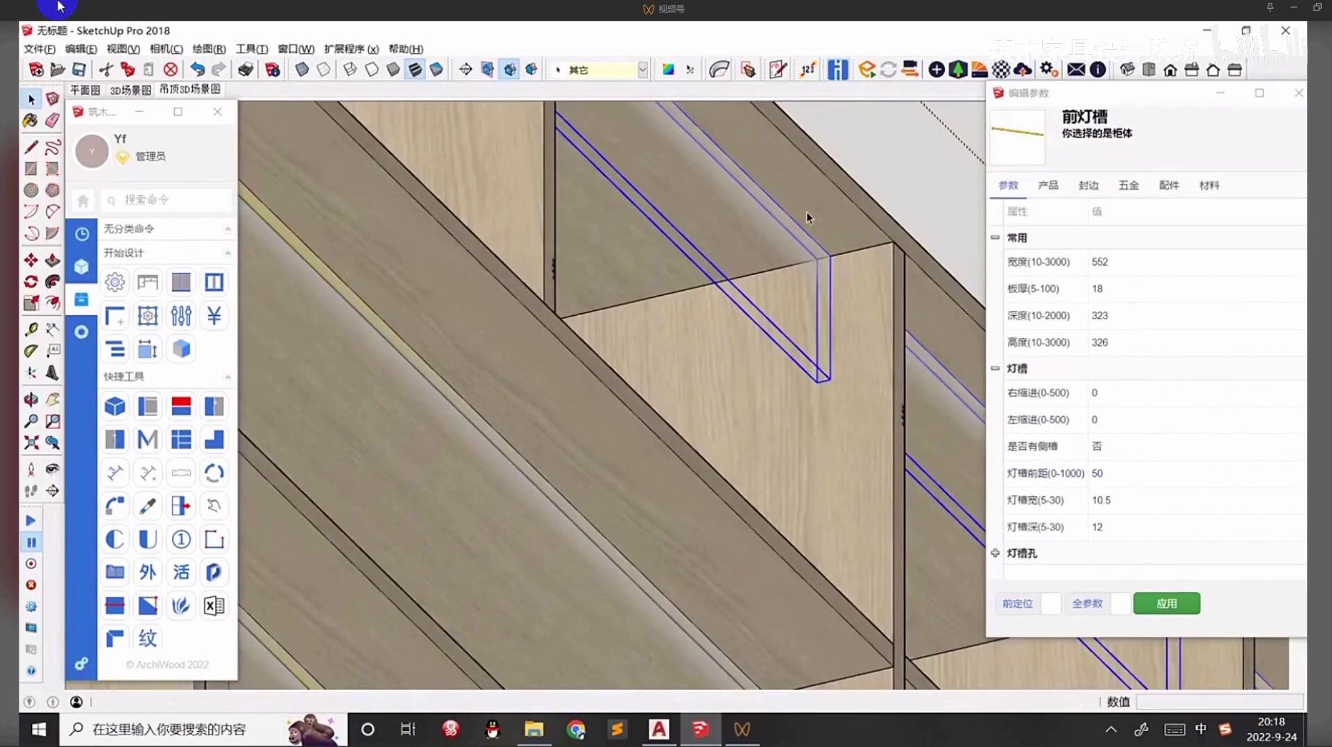
scroll(858, 214, "down", 2)
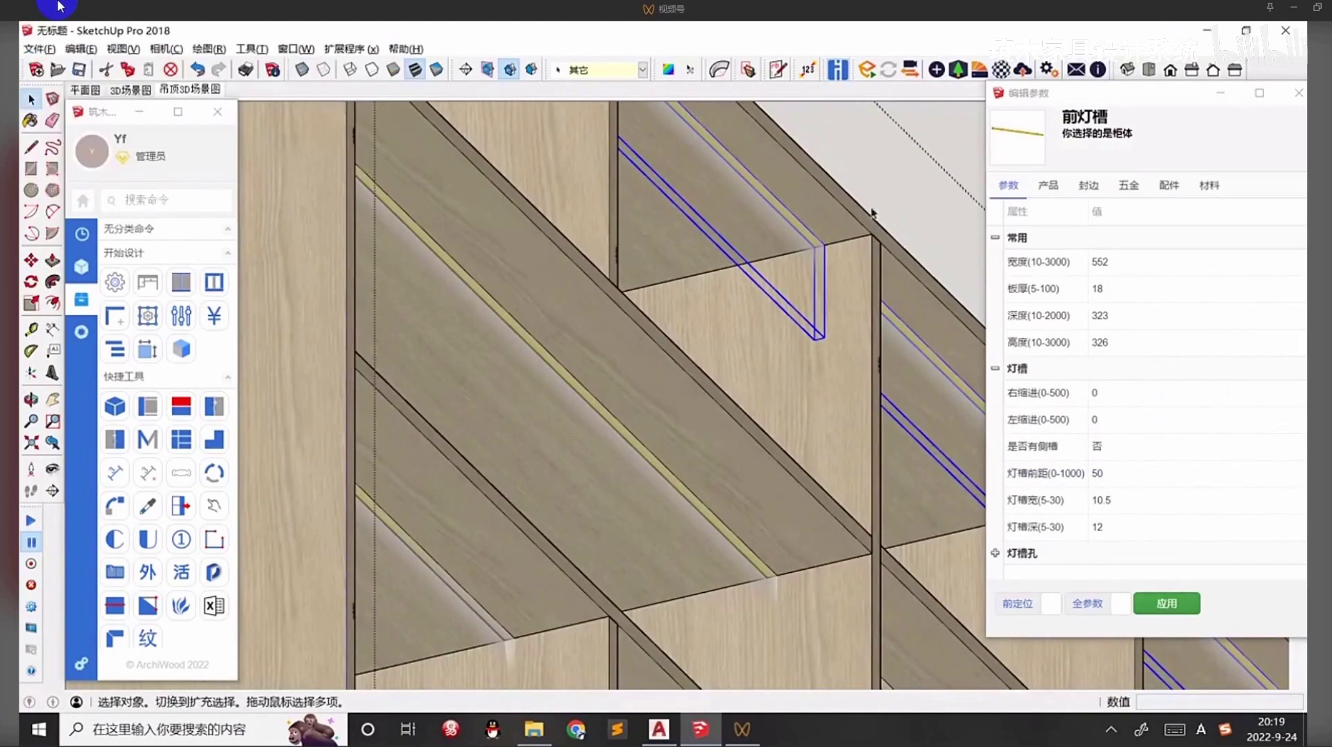
Measure the distance from the top board's front edge to its light strip and inspect the top row of compartments.
key("t")
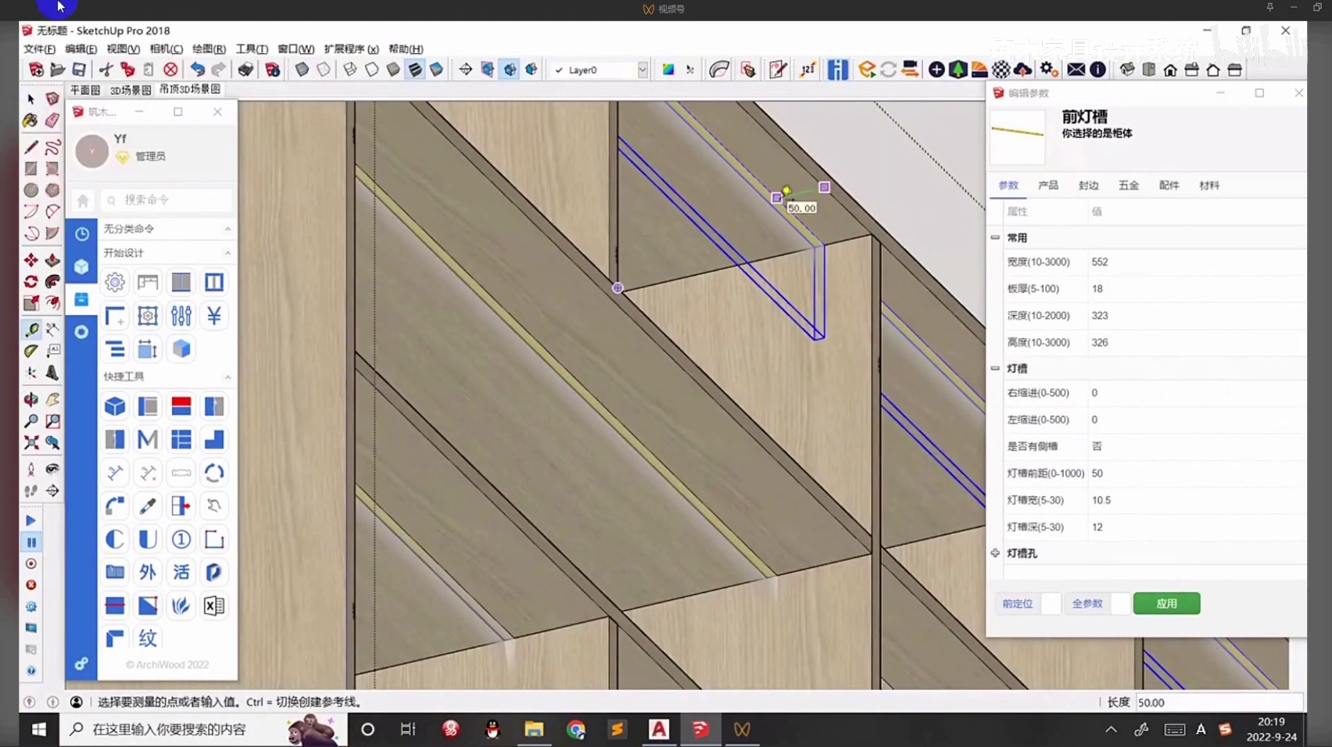
scroll(786, 191, "down", 10)
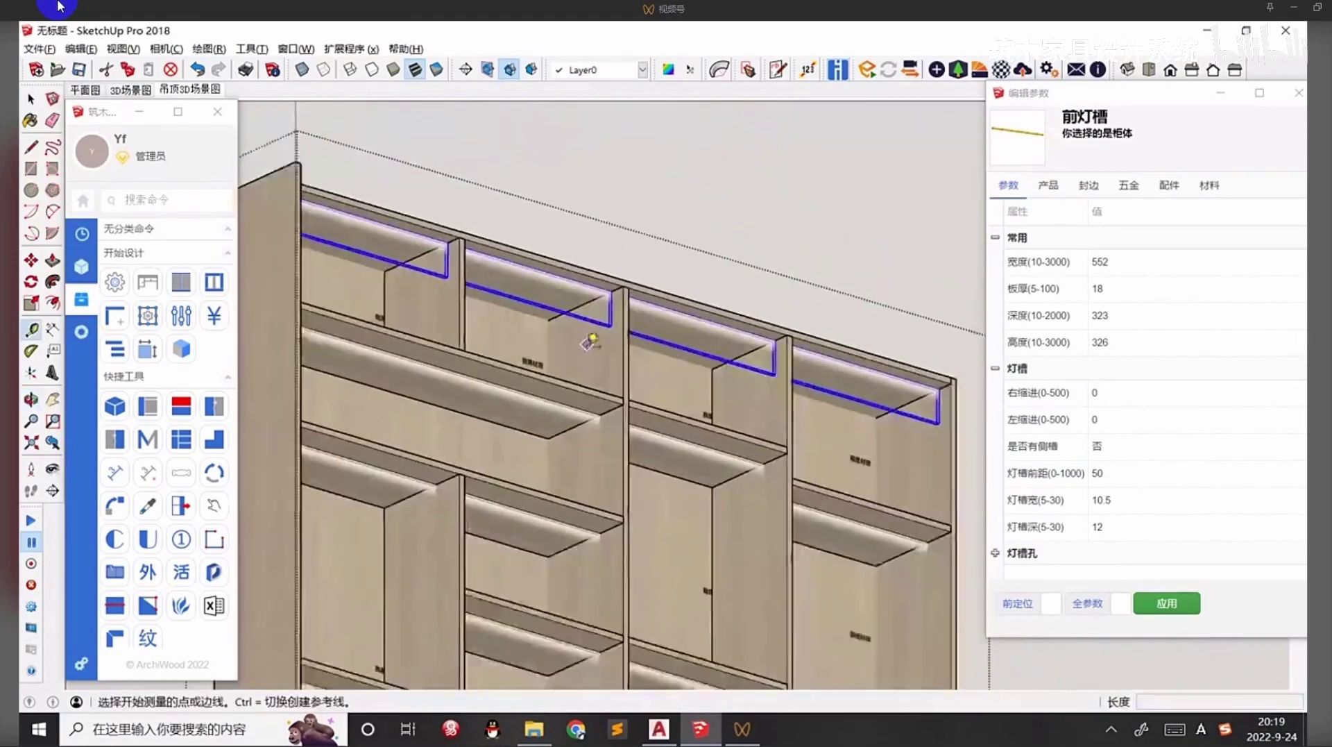
middle_click_drag(706, 376, 447, 496)
key("space")
scroll(508, 372, "up", 2)
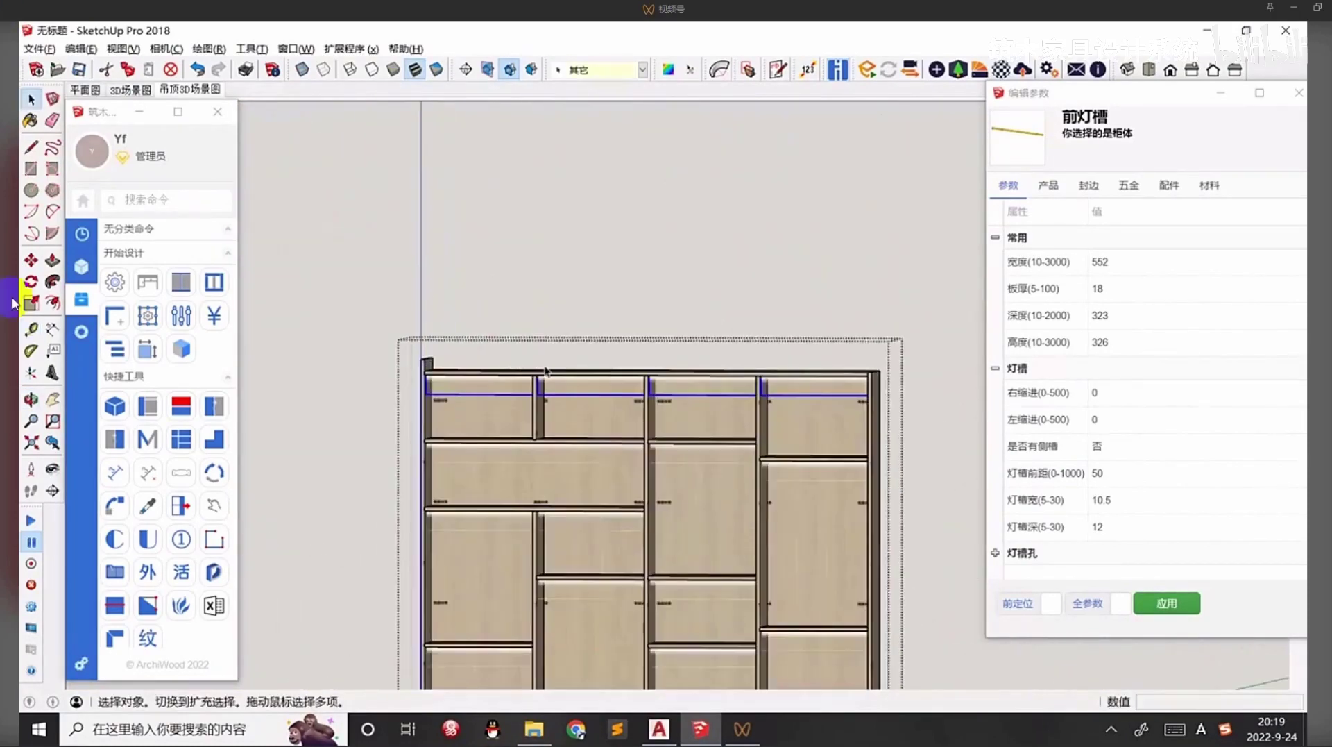
middle_click_drag(545, 370, 505, 367)
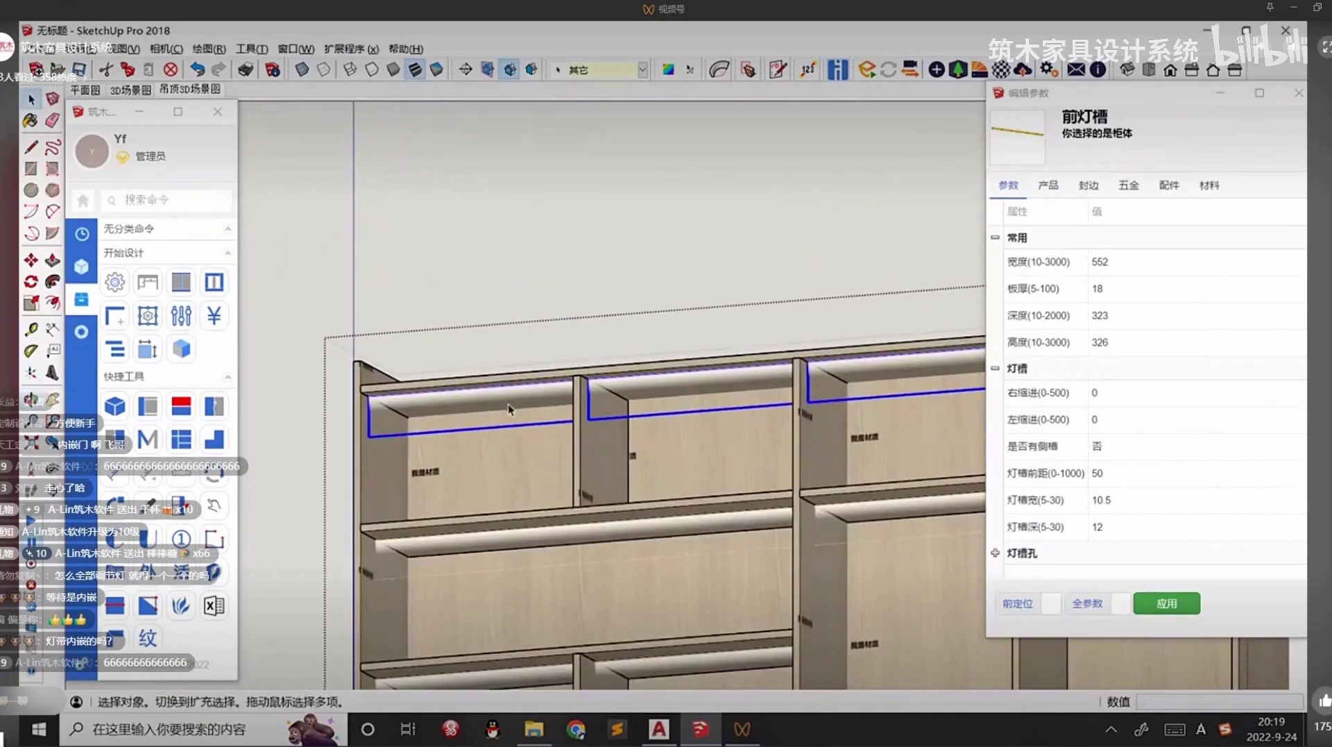
scroll(508, 404, "up", 2)
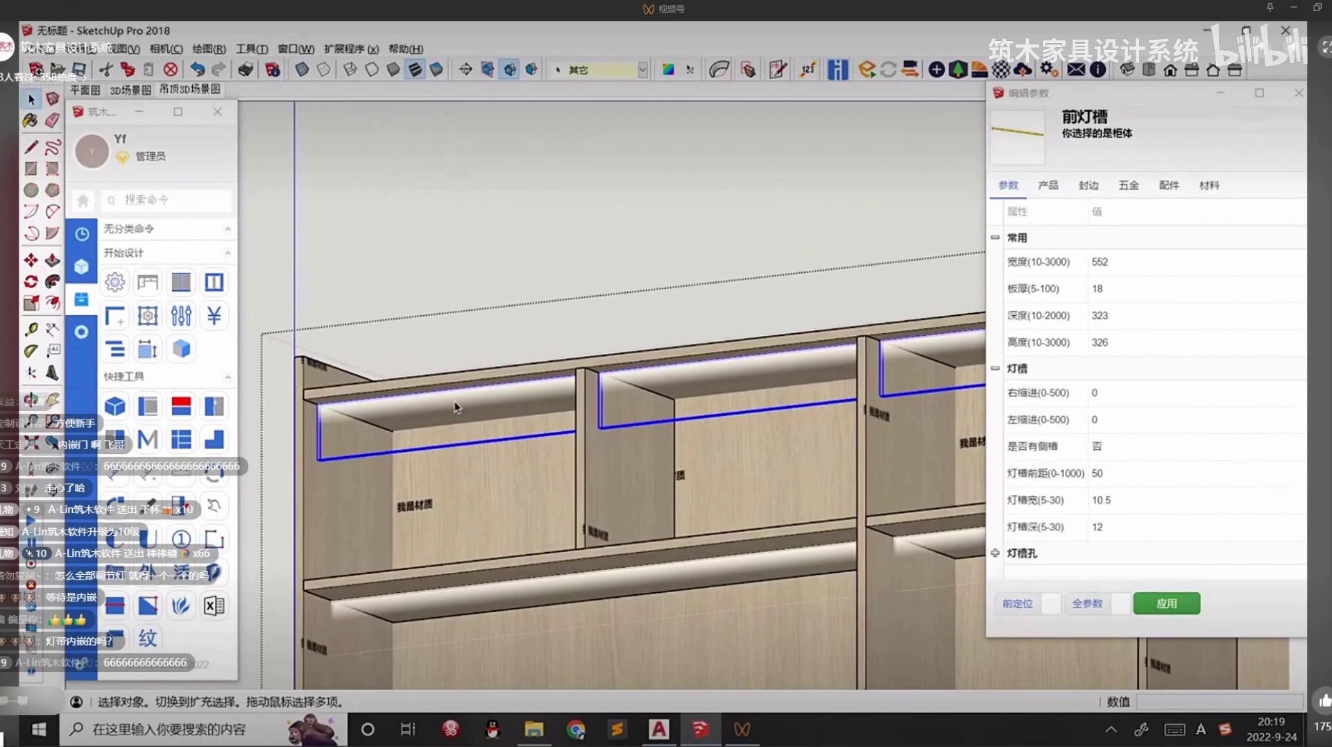
Switch to Chrome and open the episode 2.全局材料及模块代码顺序 from the 筑木家具设计系统新功能及技巧合集 tutorial collection on Bilibili.
left_click(582, 726)
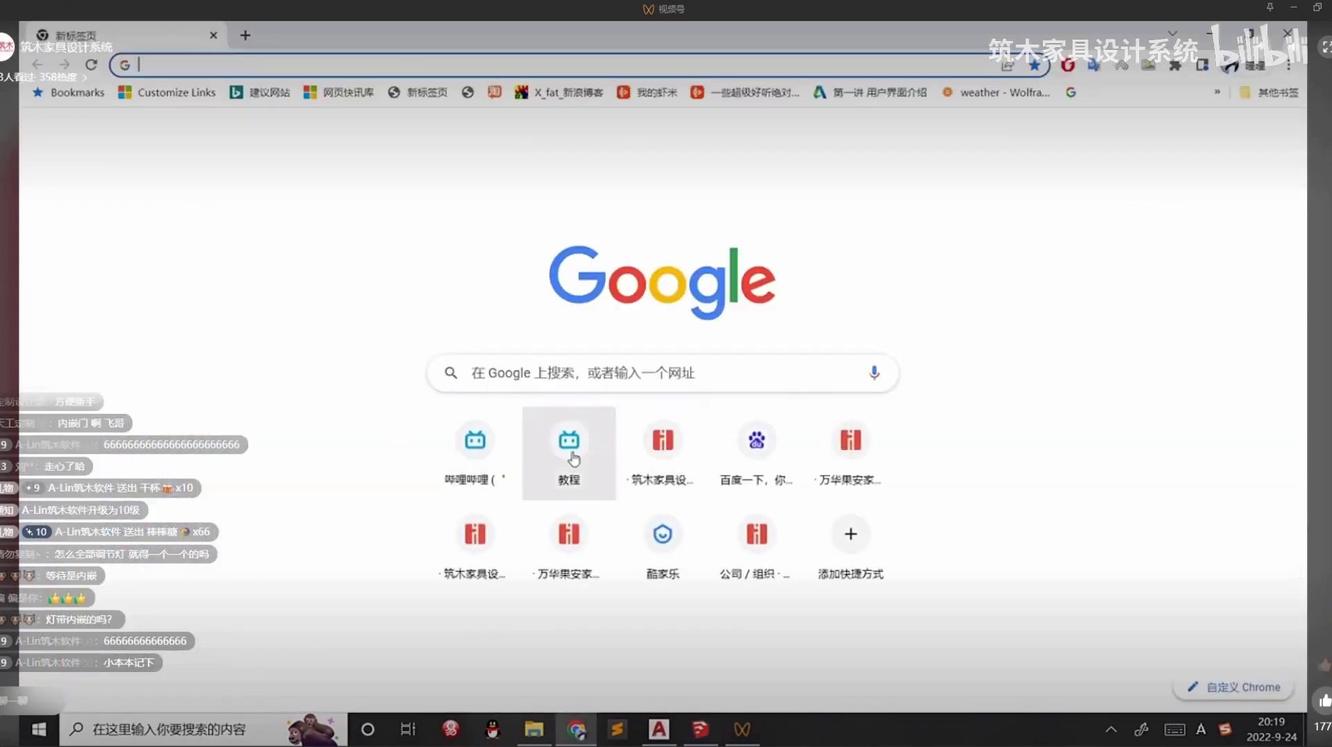
left_click(569, 451)
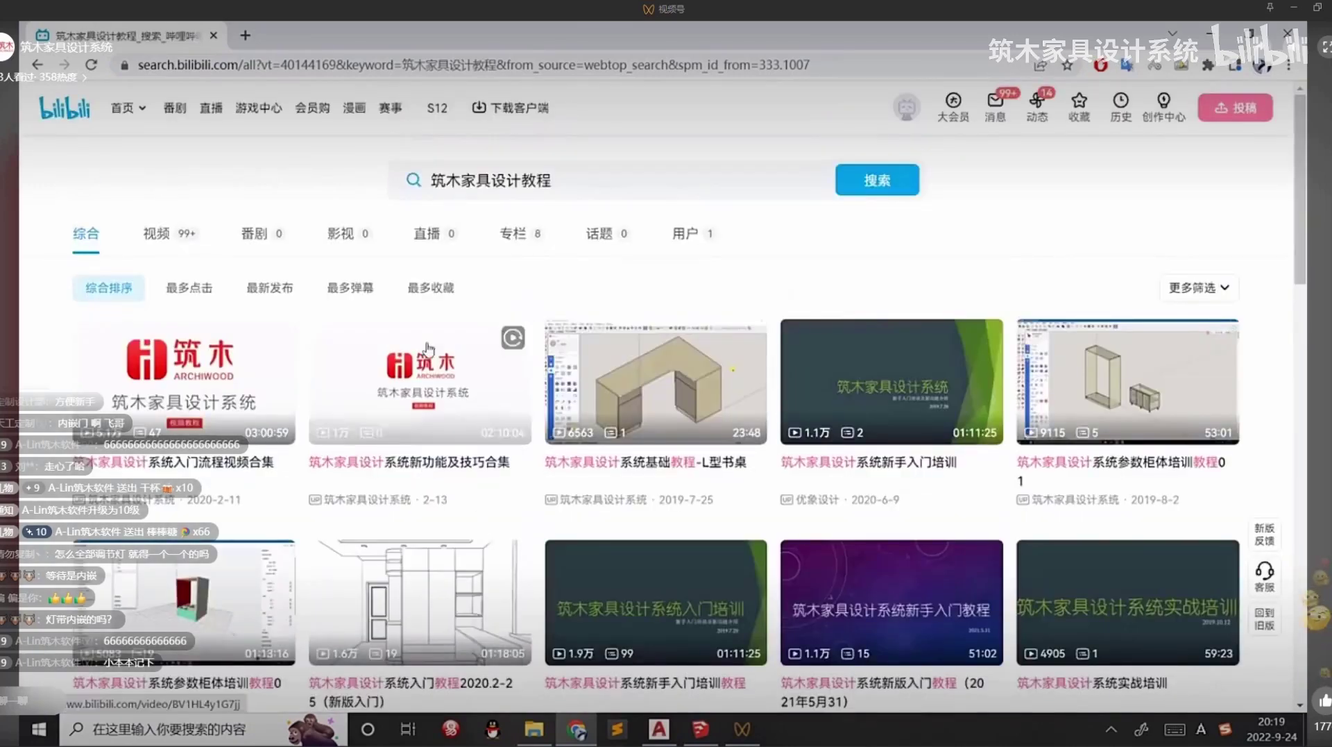
left_click(426, 348)
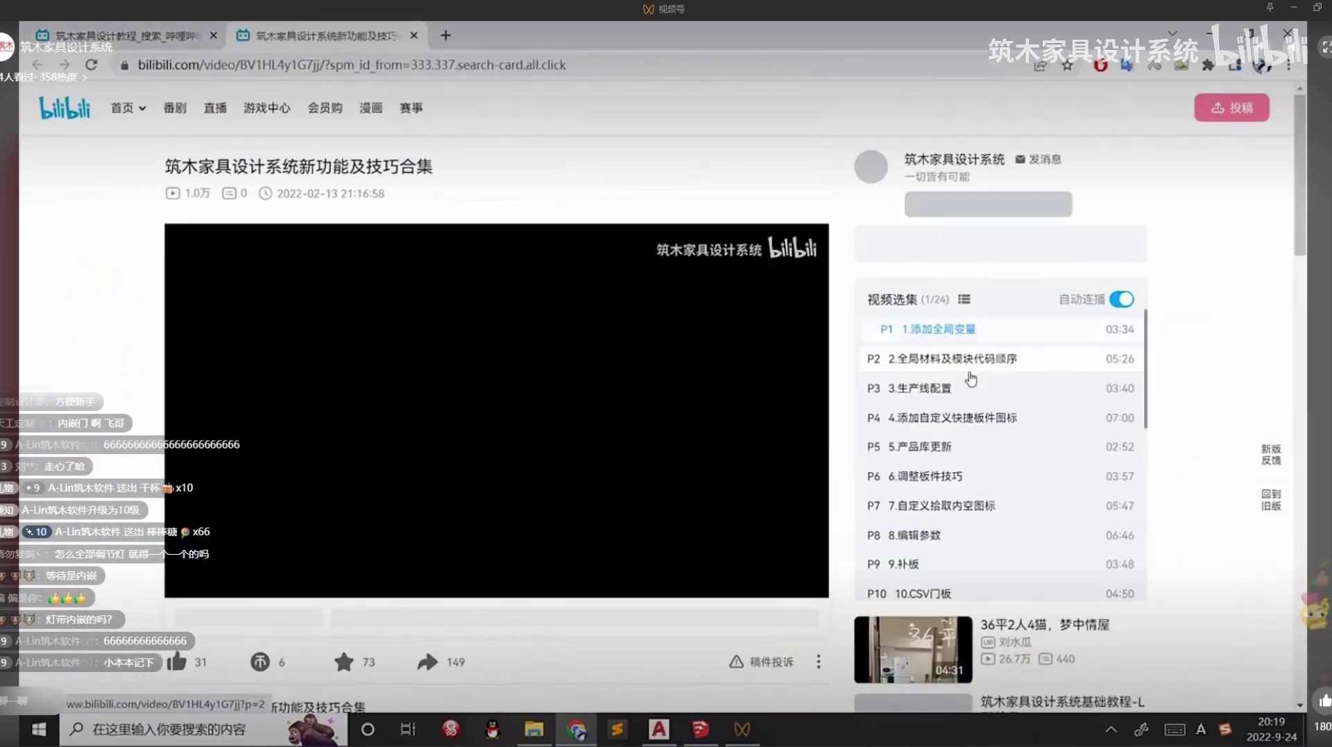
left_click(969, 361)
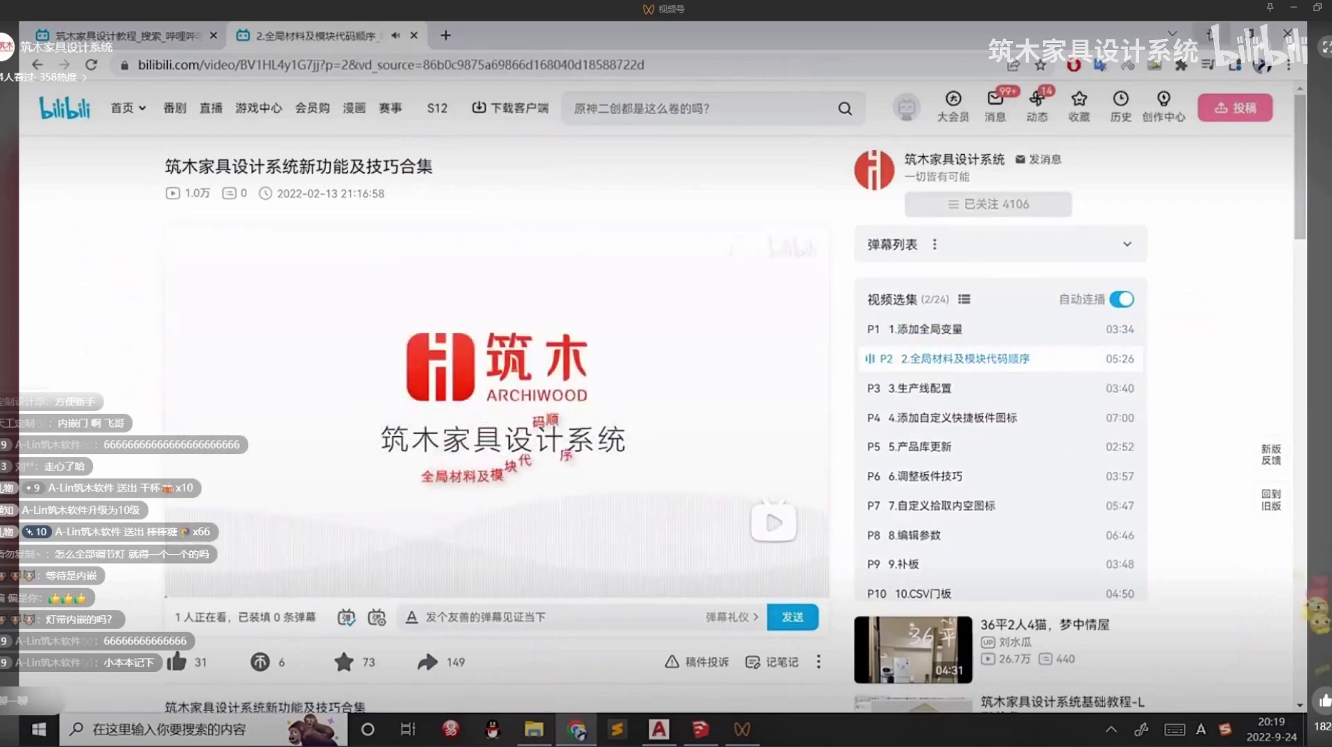
Switch back to SketchUp, close the global parameter control window (全局参数控制) and delete the four selected top-row light strips.
key("alt+Tab")
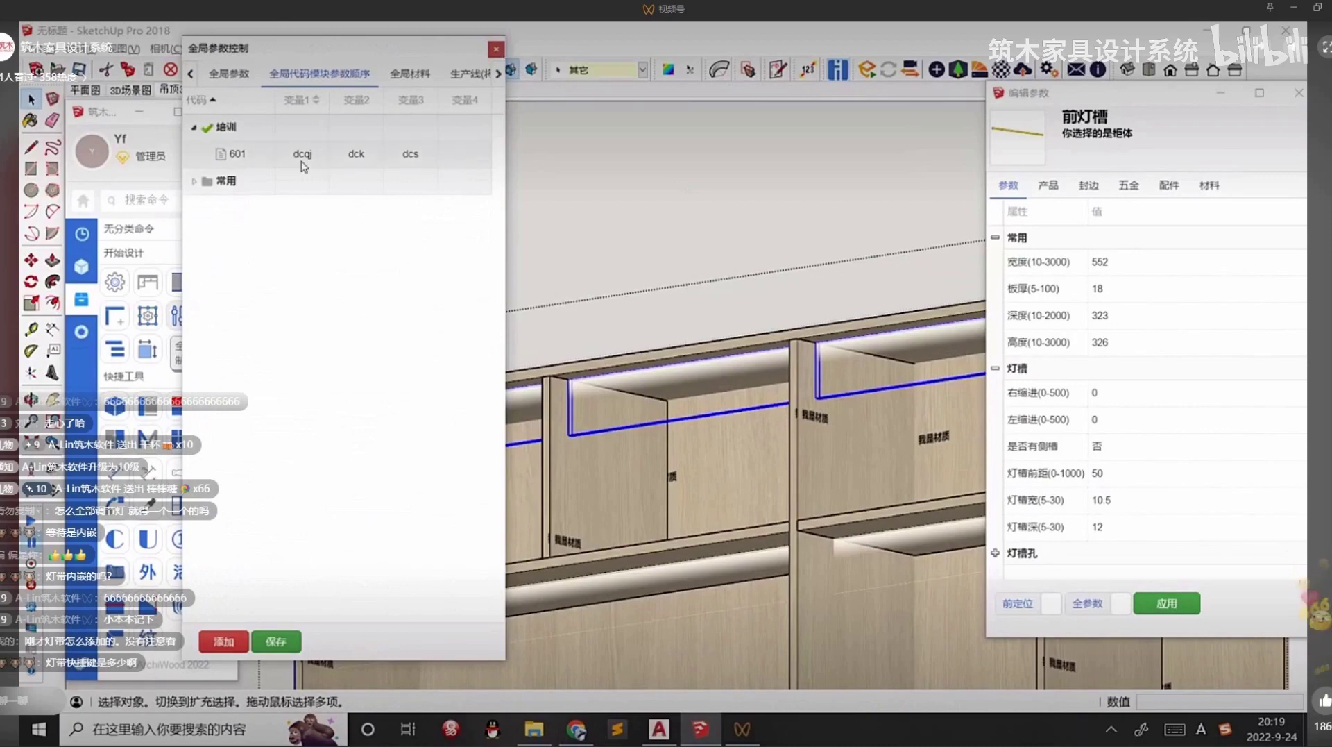
left_click(497, 50)
scroll(491, 354, "down", 2)
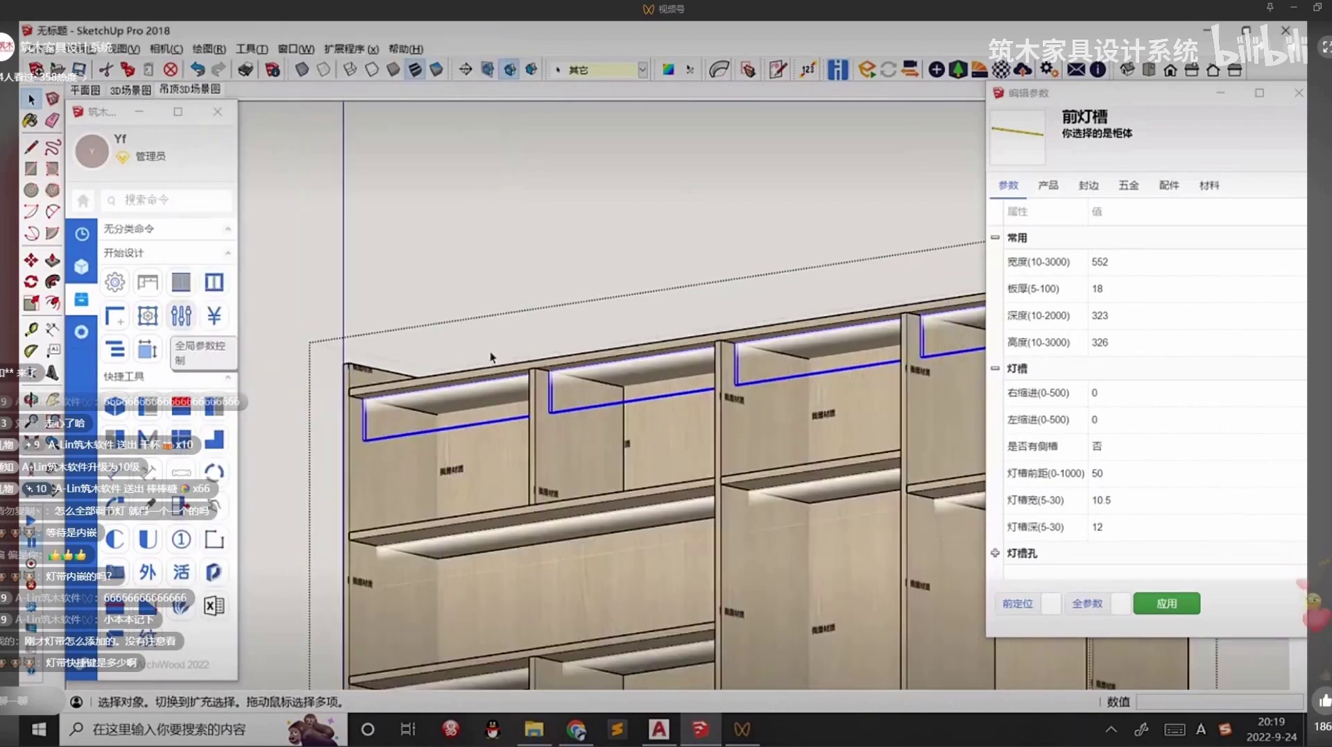
key("Delete")
Insert light strips into all four top-row compartments of the left cabinet using the module code 601 50 20 10.
scroll(485, 352, "down", 2)
middle_click_drag(474, 362, 476, 403)
scroll(476, 403, "up", 2)
key("n")
left_click(476, 405, "shift")
left_click(631, 384, "shift")
left_click(781, 357, "shift")
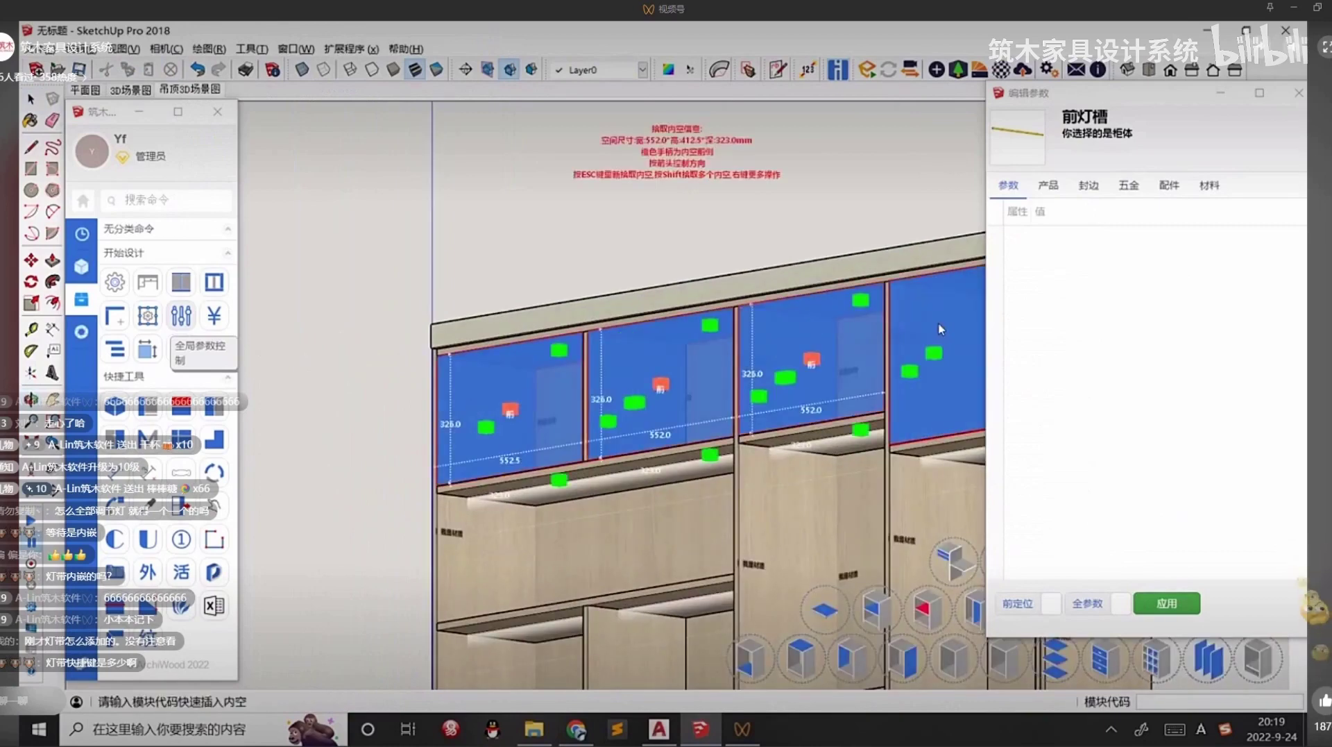
left_click(939, 323, "shift")
middle_click_drag(879, 323, 611, 304, "shift")
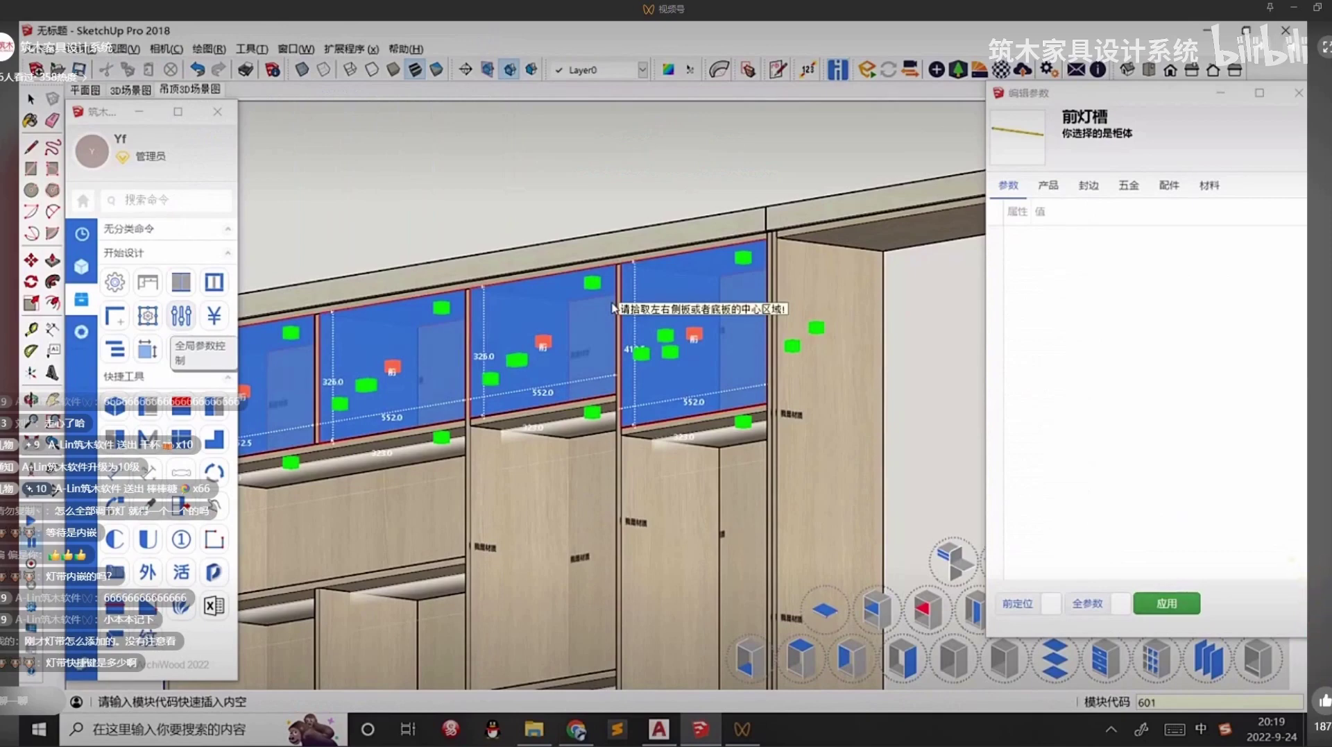
type("50")
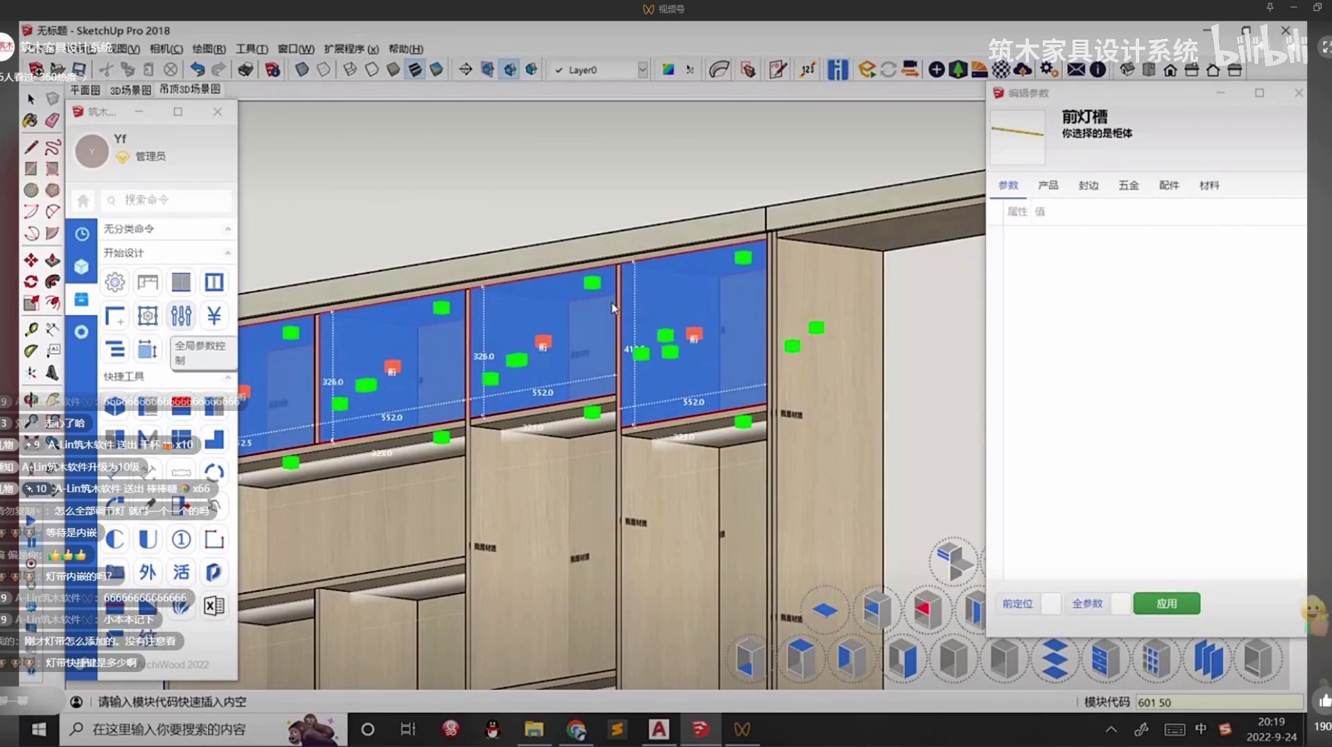
type(" 20 10")
key("Return")
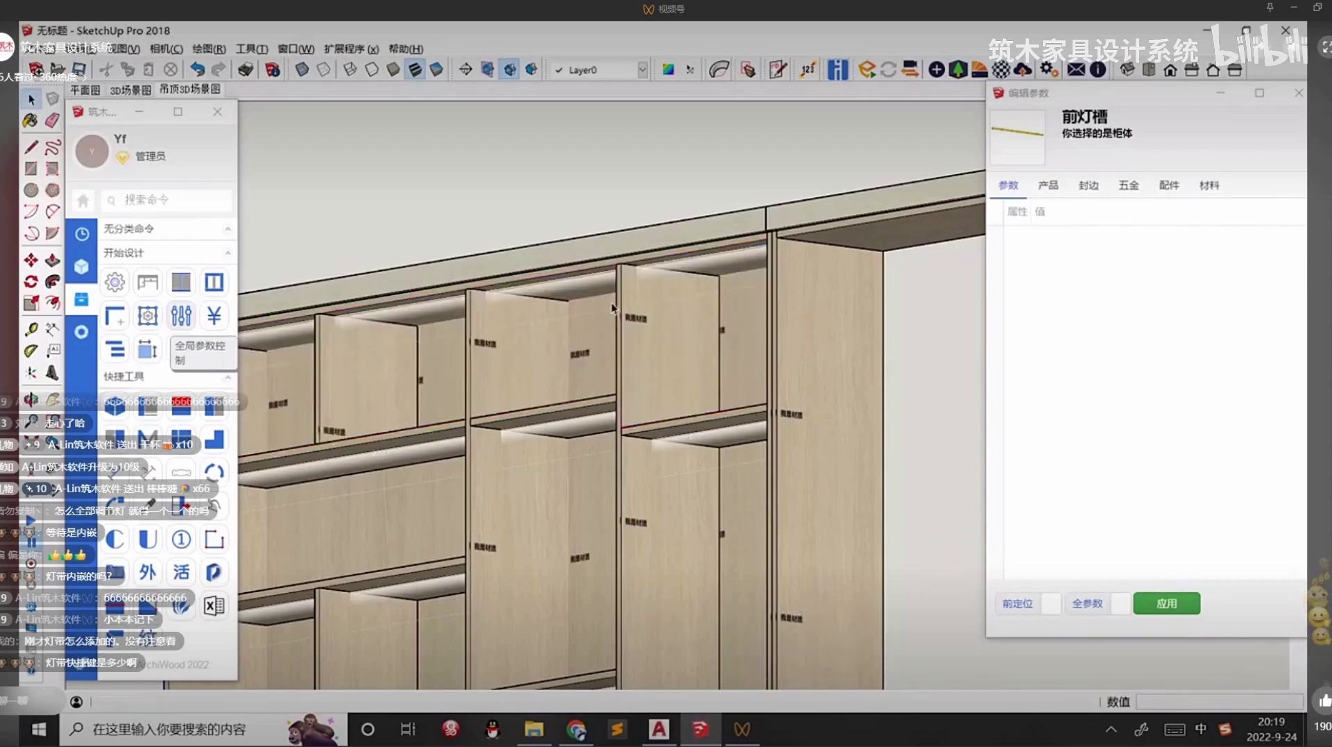
Dimension the distance from the top board's front edge to the light strip in the far-left top compartment.
scroll(629, 511, "up", 8)
middle_click_drag(629, 511, 595, 458)
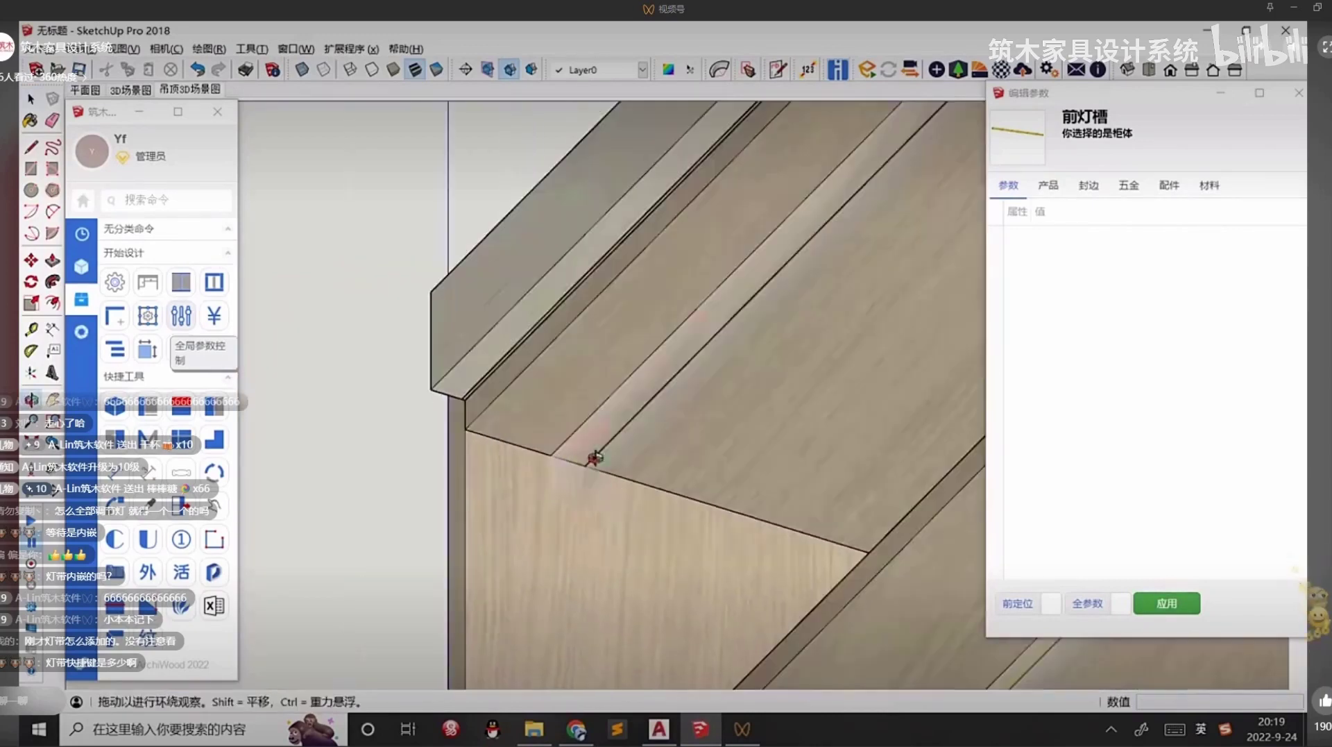
left_click(52, 330)
scroll(455, 407, "up", 1)
scroll(456, 411, "up", 1)
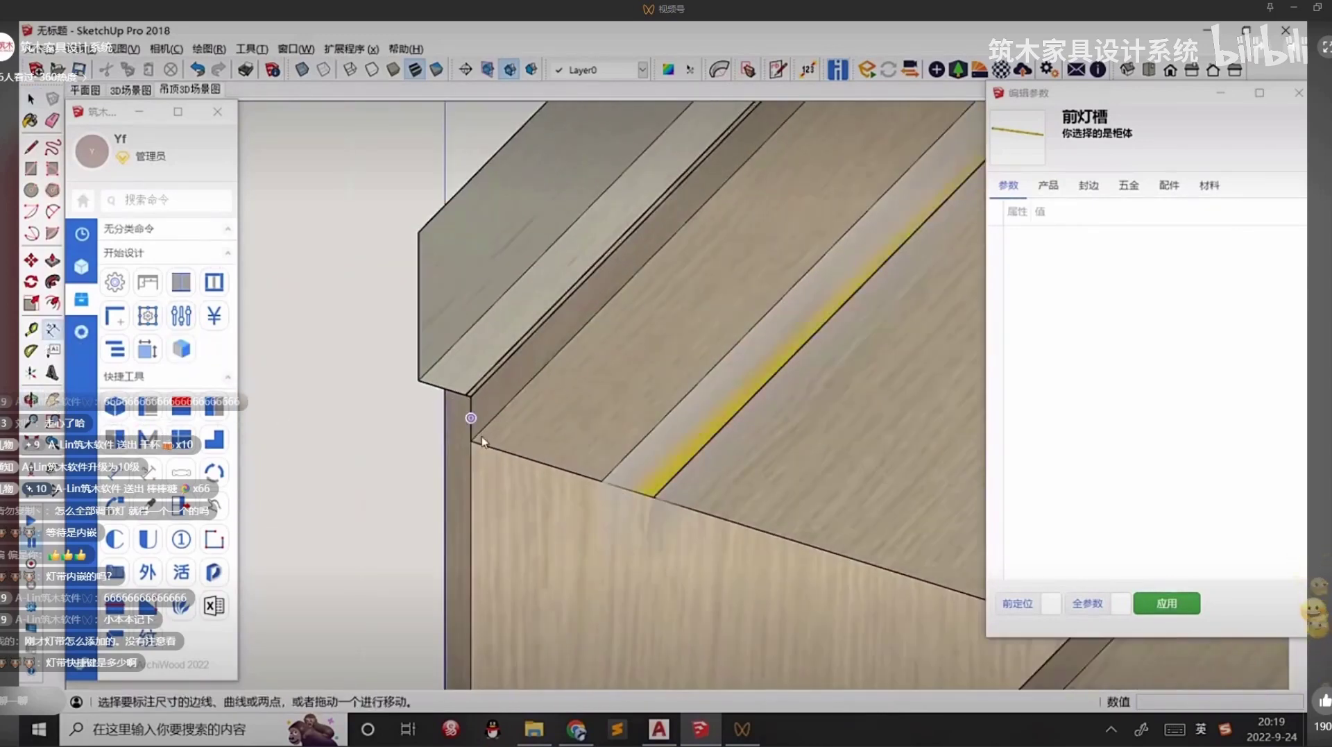
left_click(472, 441)
left_click(601, 481)
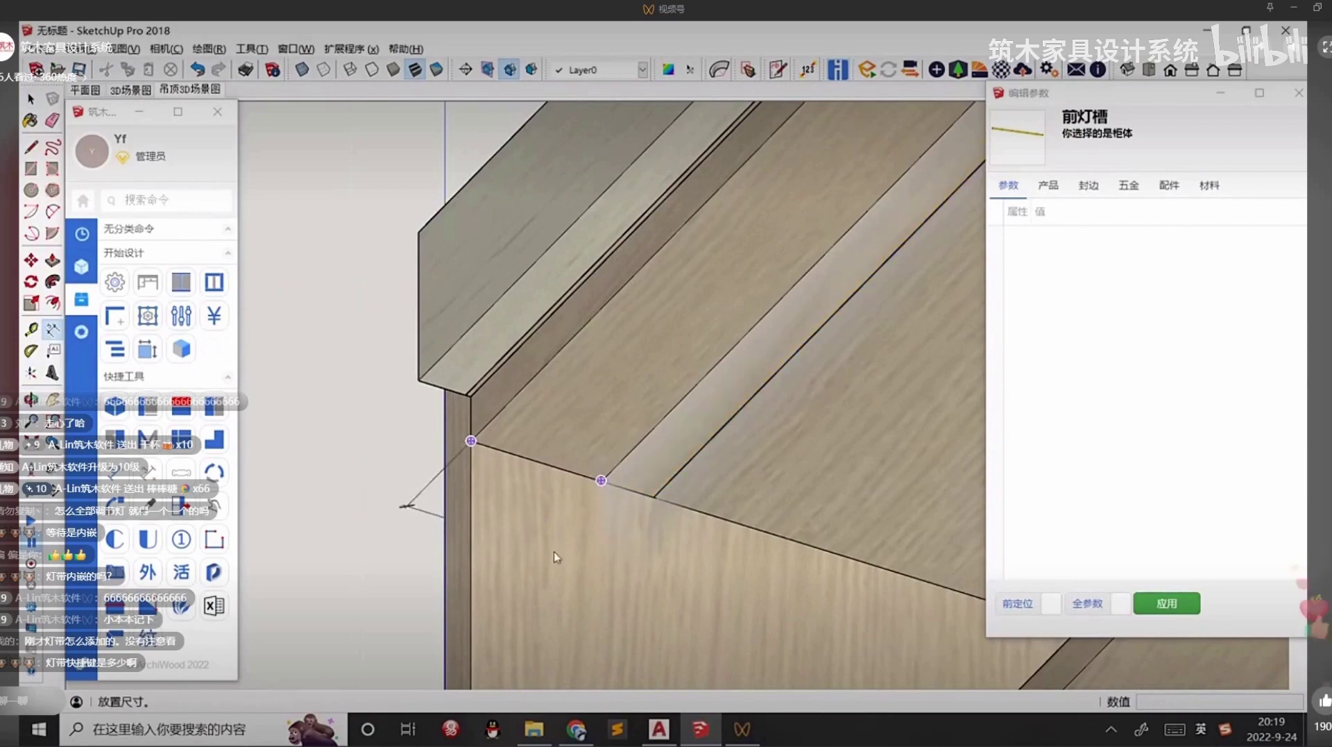
left_click(609, 620)
left_click(602, 481)
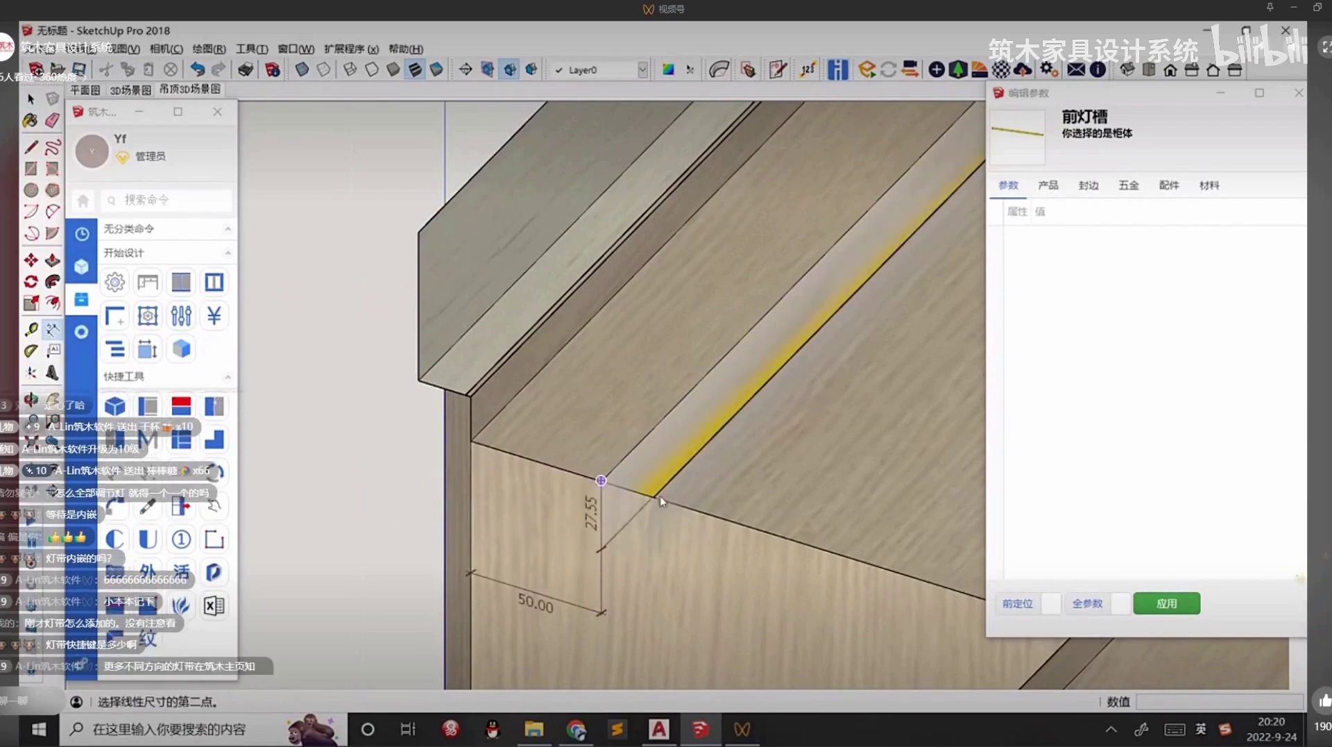
key("Escape")
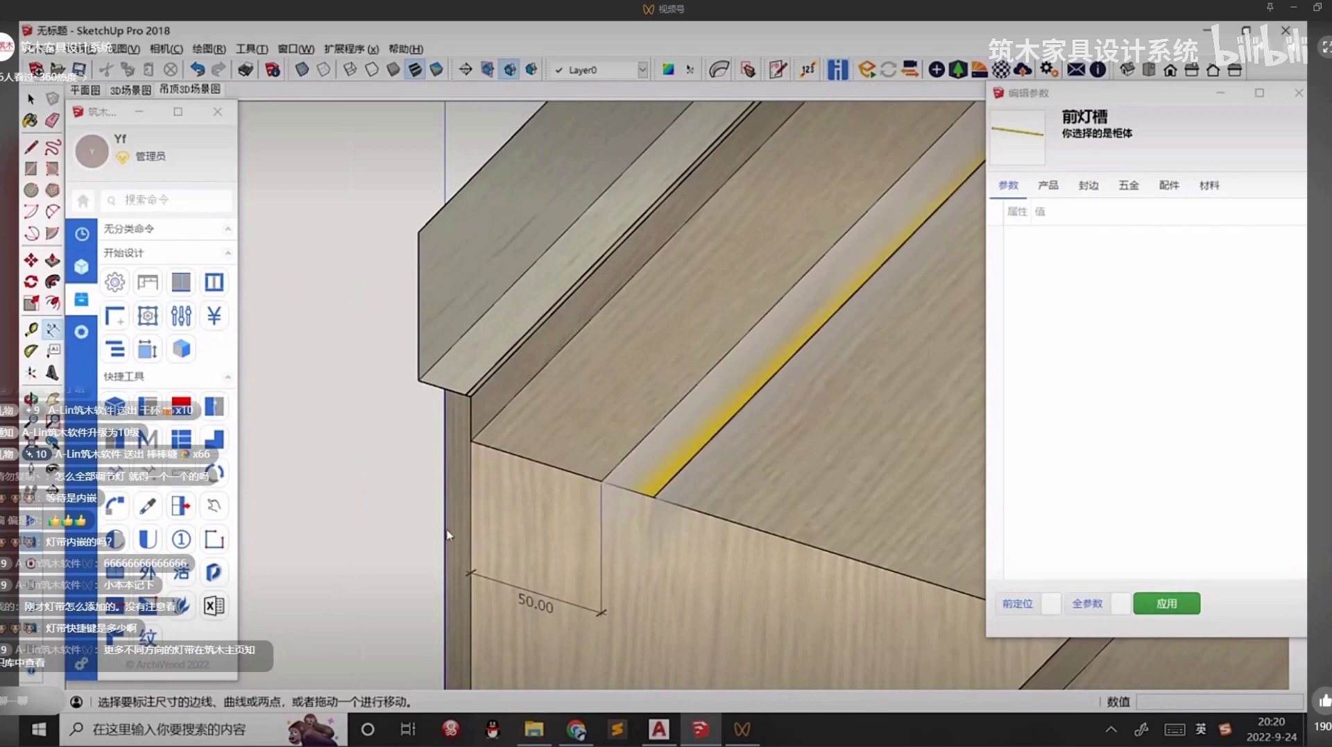
Measure the width of the light strip in the far-left top compartment with the Tape Measure.
key("t")
left_click(602, 481)
middle_click_drag(656, 497, 622, 552)
scroll(693, 497, "up", 5)
scroll(618, 475, "up", 2)
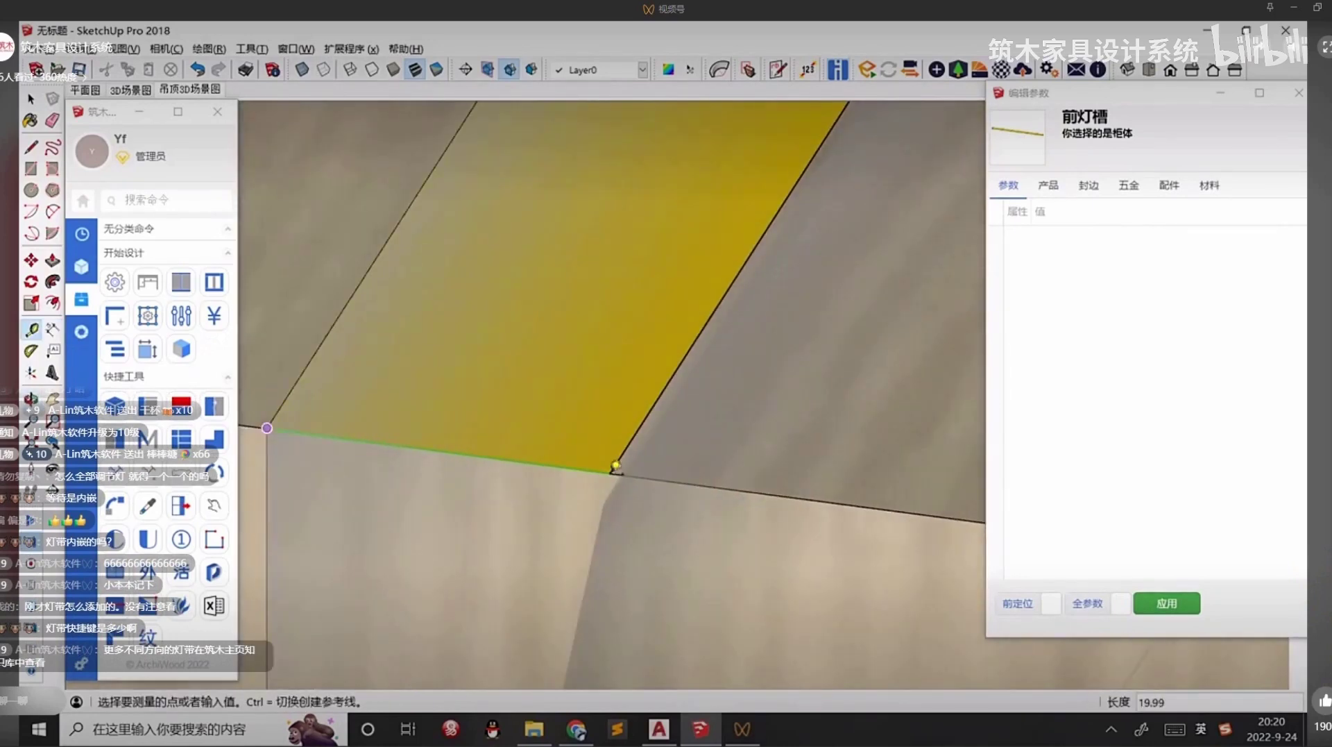
scroll(611, 474, "down", 2)
key("space")
double_click(532, 351)
scroll(470, 437, "down", 2)
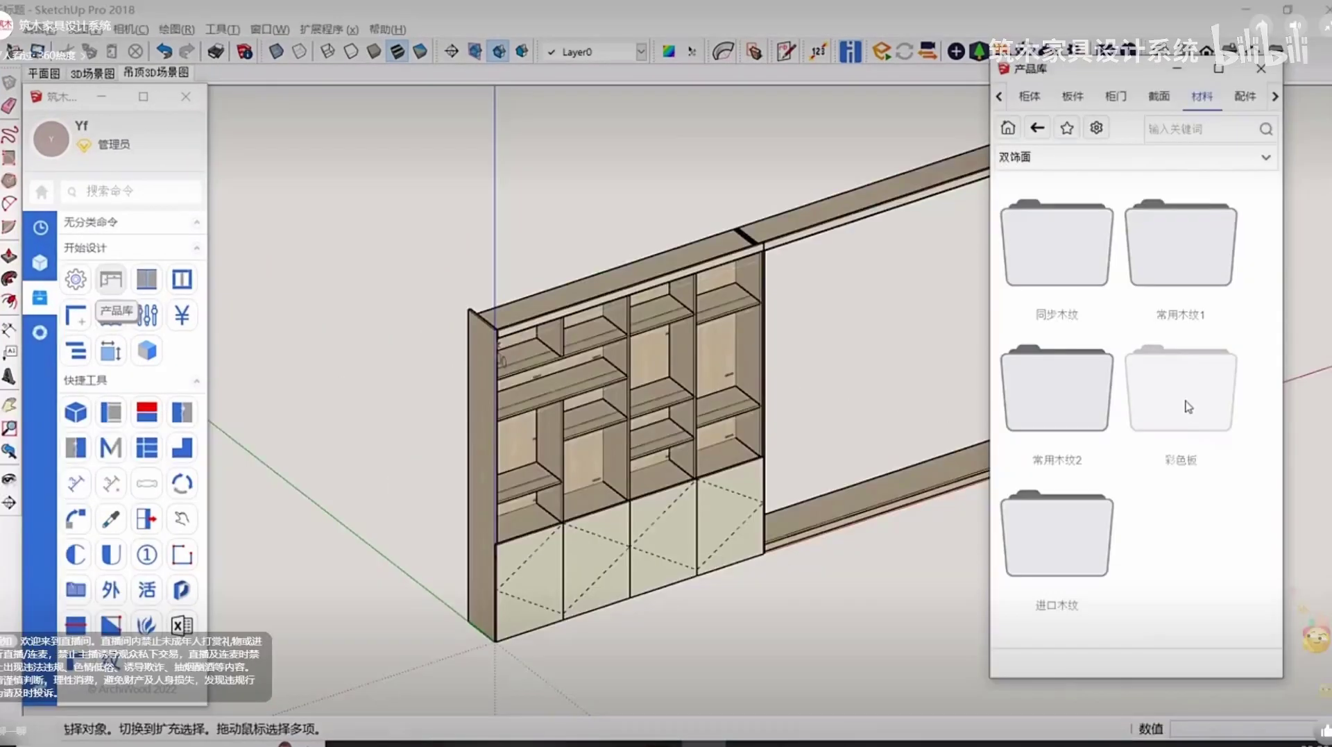
Apply the 彩色板 material LK 017 to five shelves in the cabinet's middle compartments and close the product library.
left_click(1187, 404)
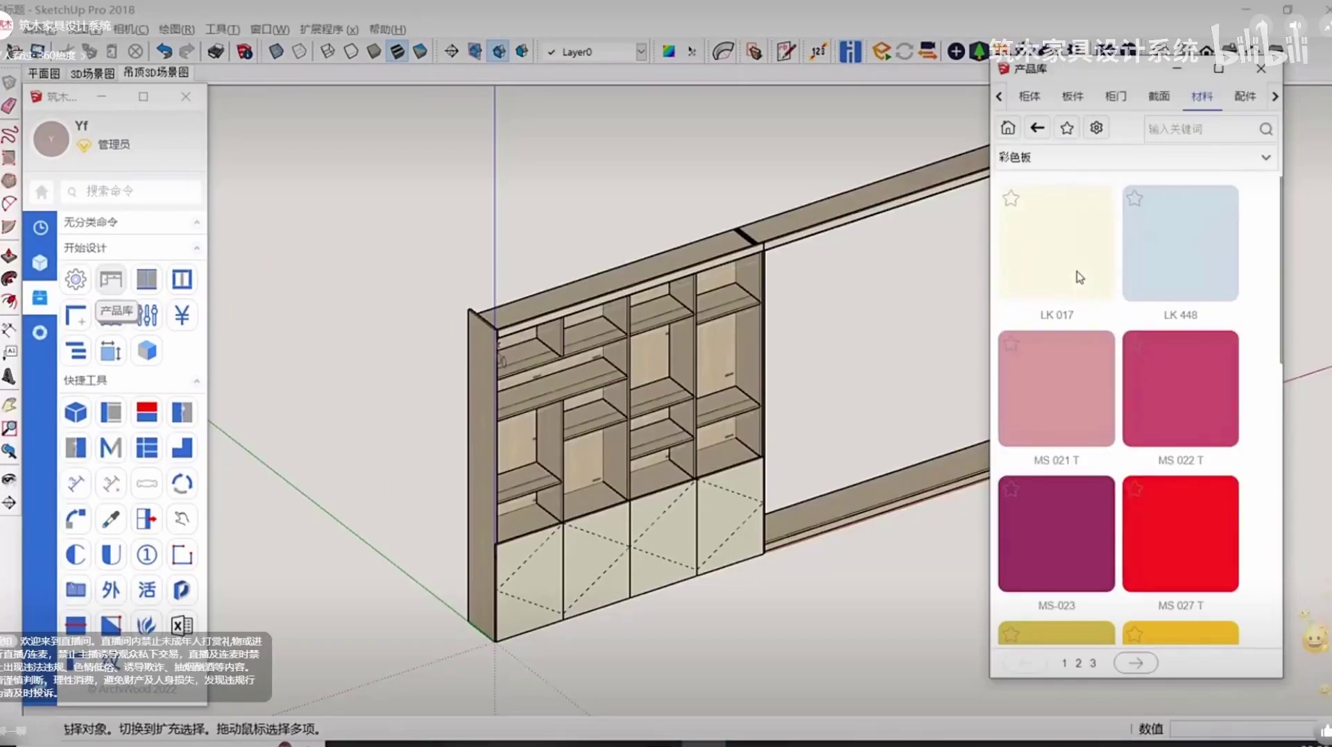
left_click(1093, 297)
scroll(535, 541, "up", 8)
left_click(512, 501)
left_click(694, 371)
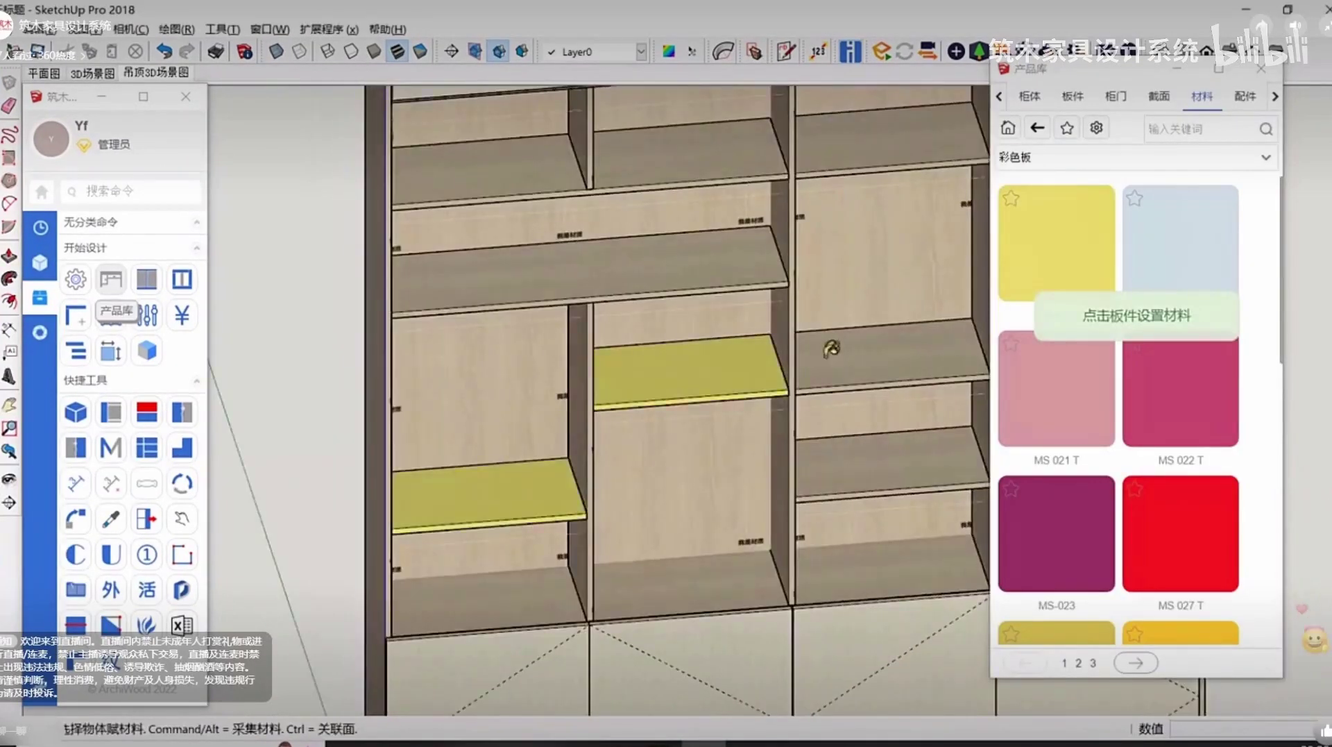
scroll(831, 350, "down", 3)
scroll(795, 367, "down", 3)
left_click(806, 368)
left_click(818, 432)
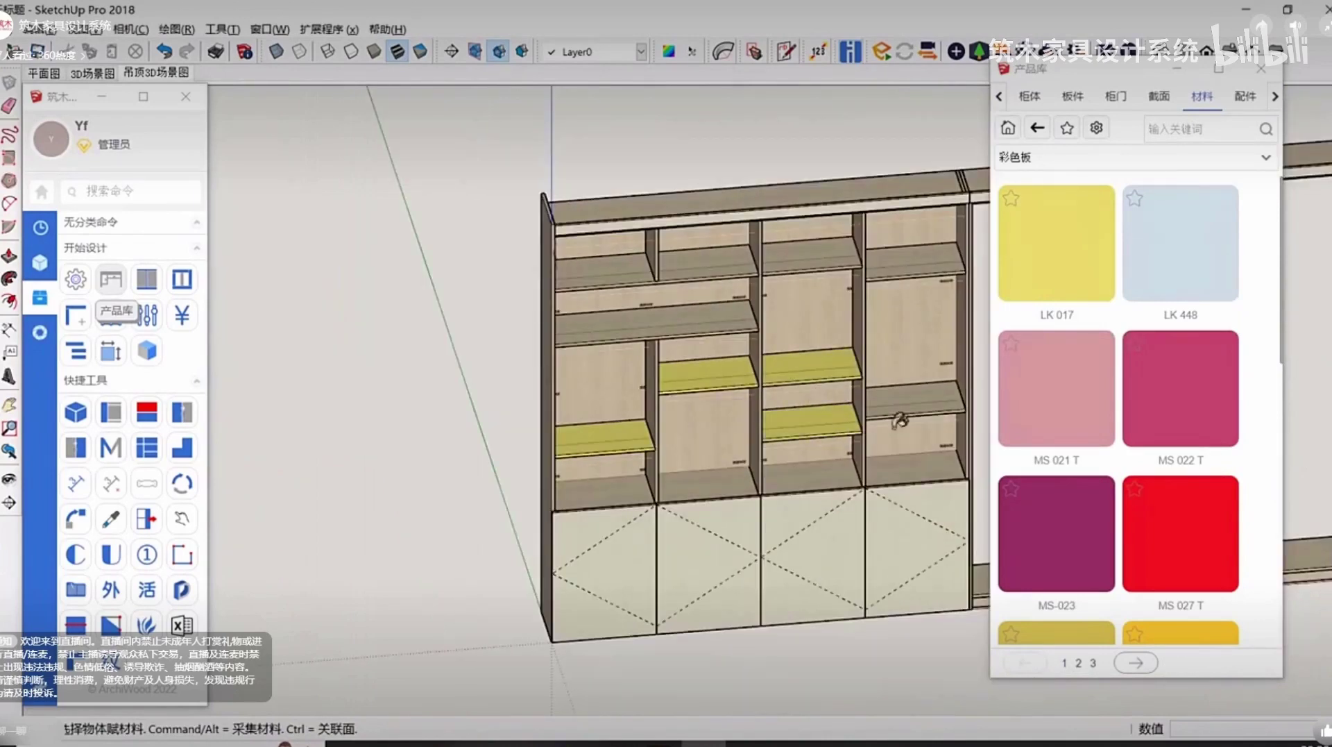
left_click(919, 398)
scroll(556, 362, "down", 2)
key("space")
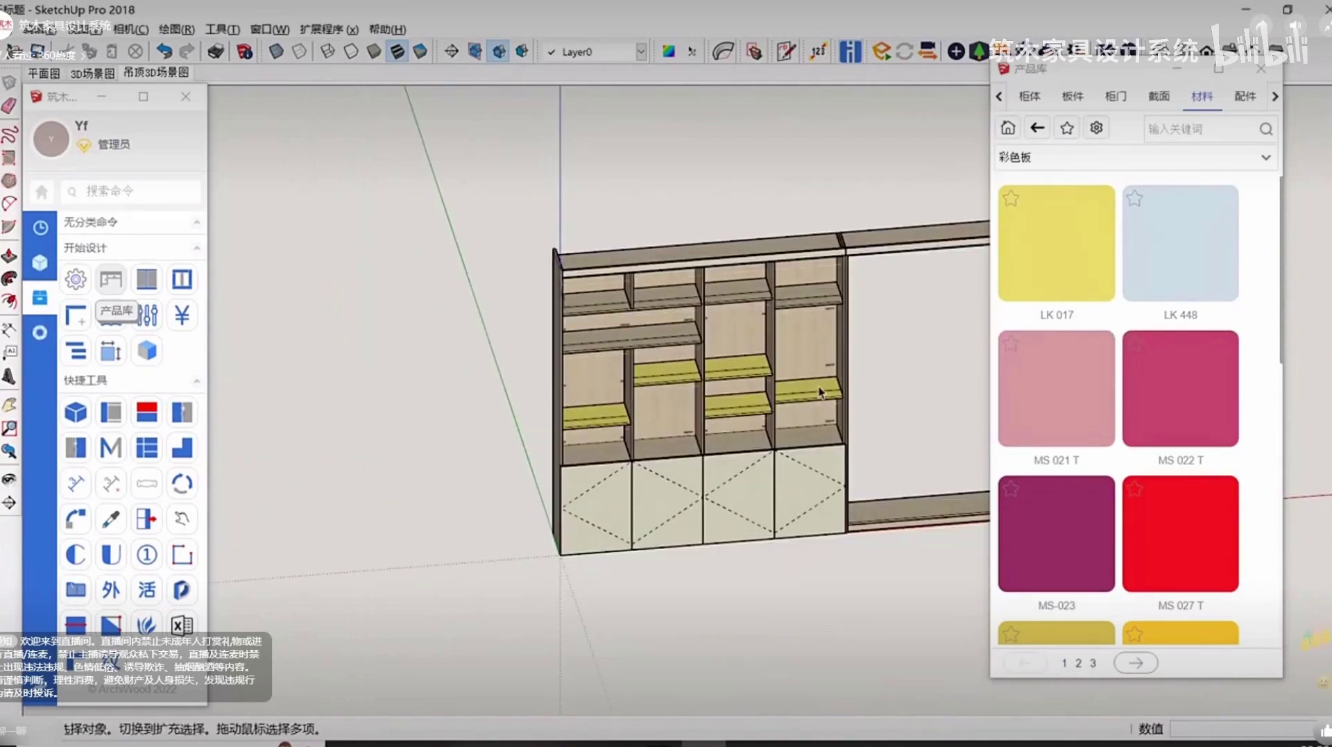
scroll(819, 392, "down", 2)
middle_click_drag(819, 392, 628, 337)
middle_click_drag(701, 503, 778, 524)
scroll(565, 327, "up", 2)
scroll(586, 356, "up", 3)
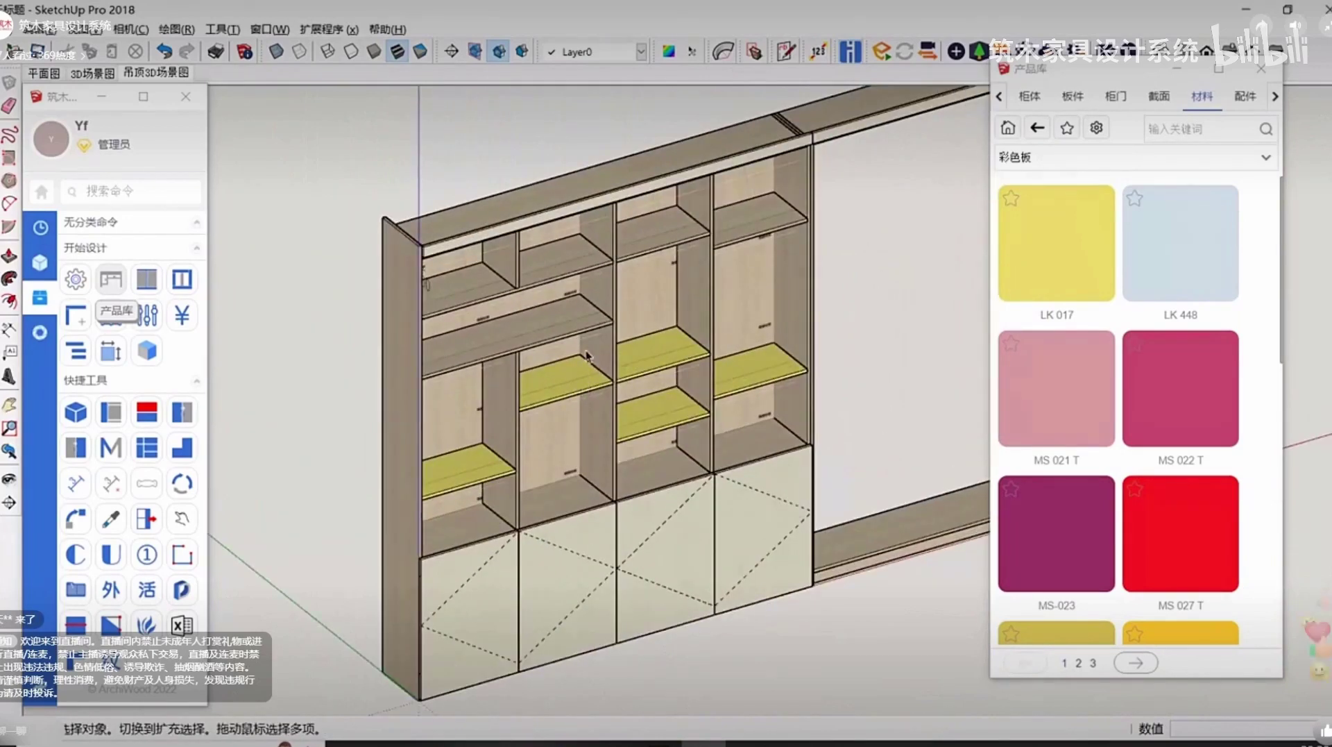
left_click(1262, 68)
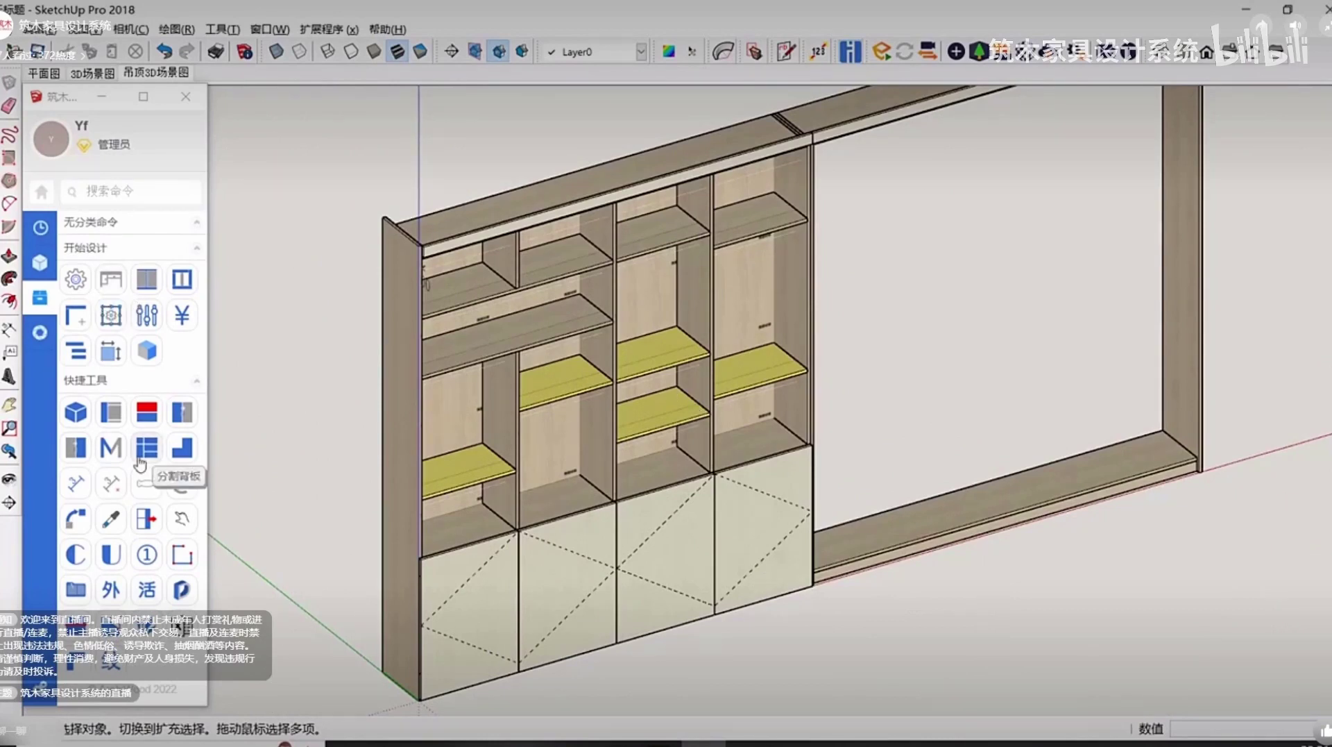
Reopen the product library's 彩色板 materials and apply LK 448 to the five yellow shelves.
left_click(111, 314)
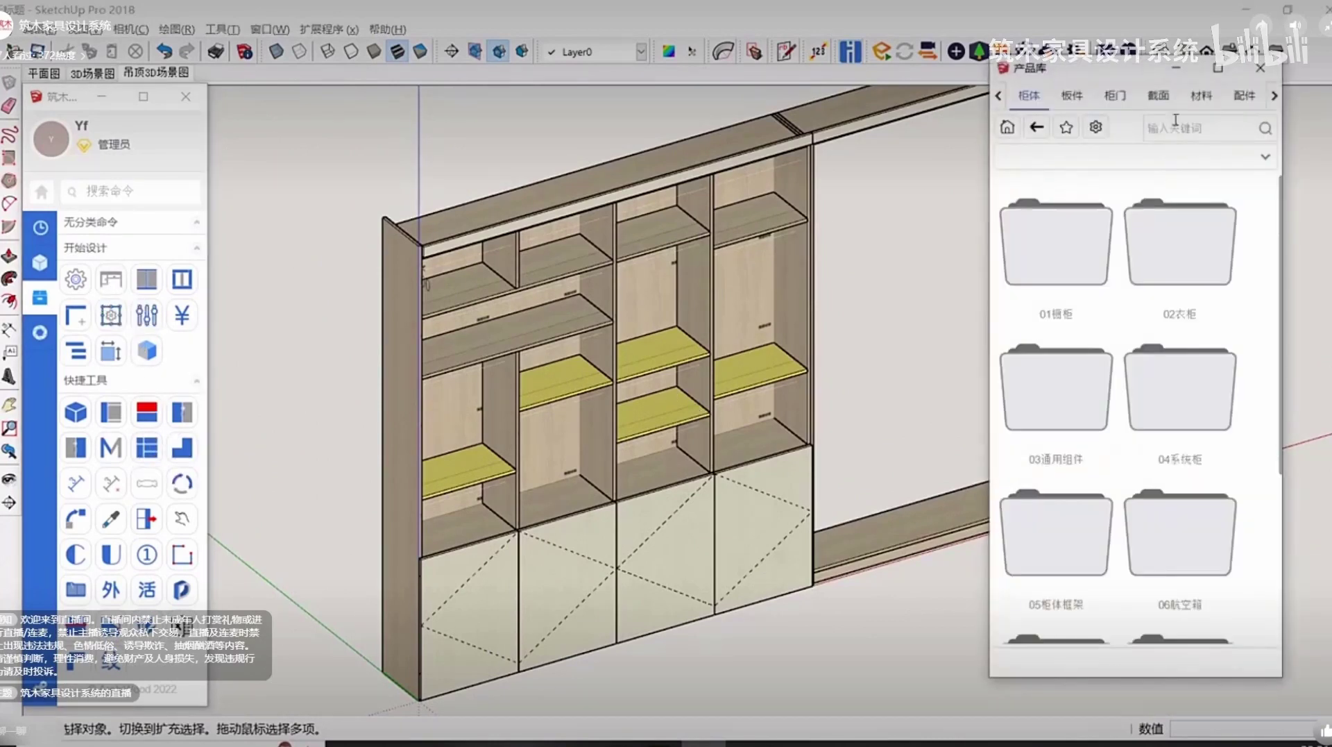
left_click(1199, 98)
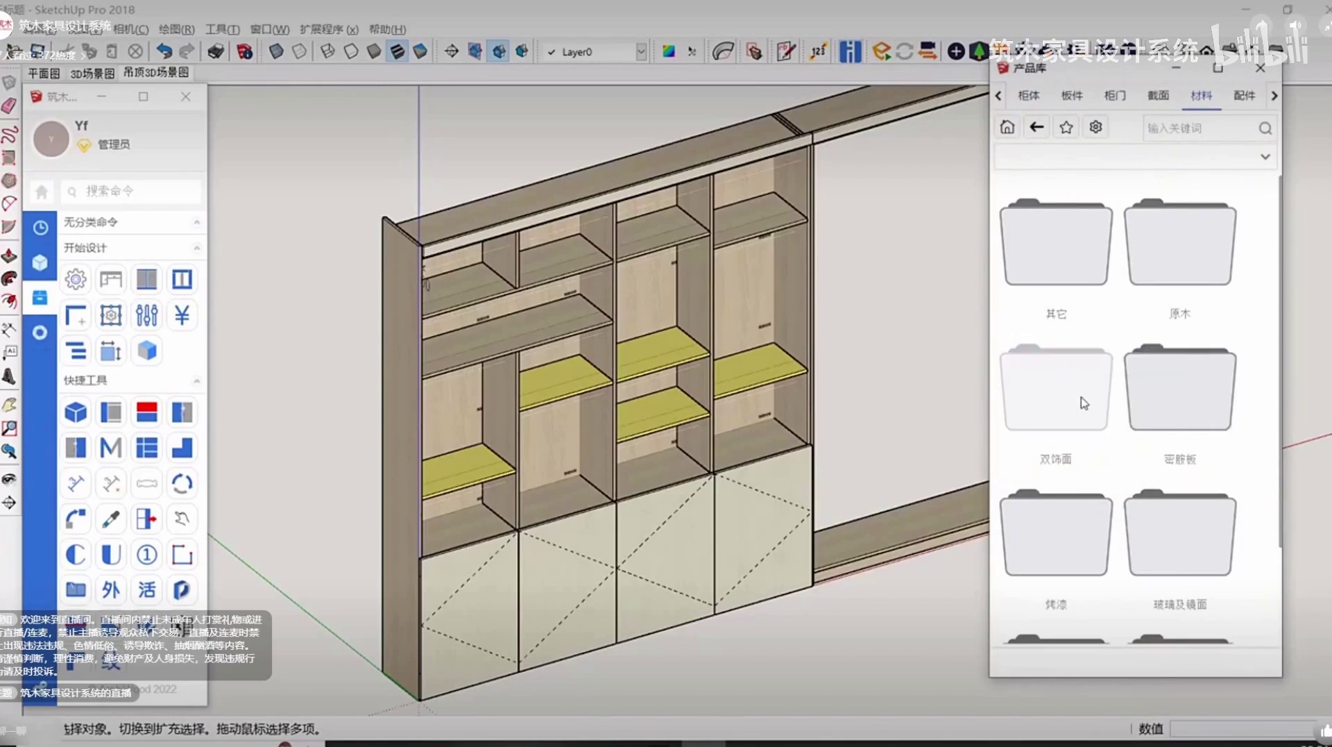
left_click(1178, 251)
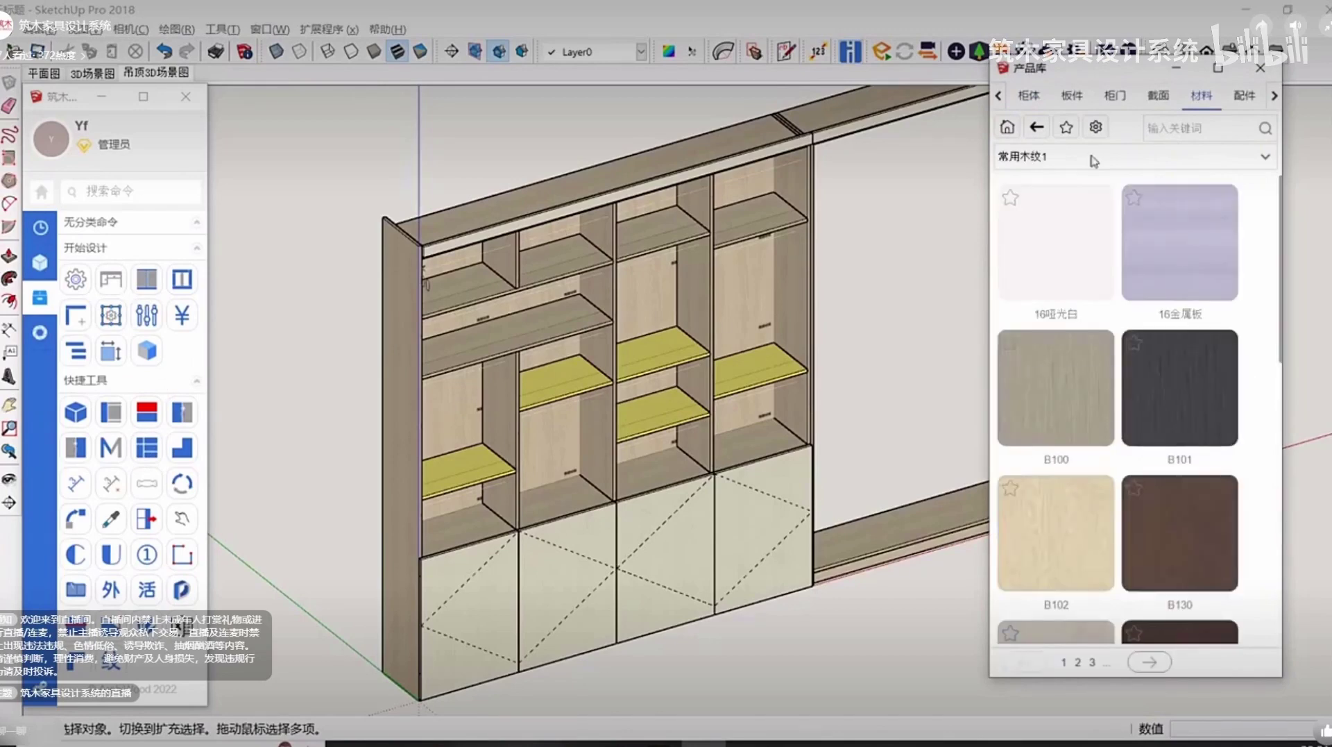
left_click(1036, 129)
left_click(1180, 389)
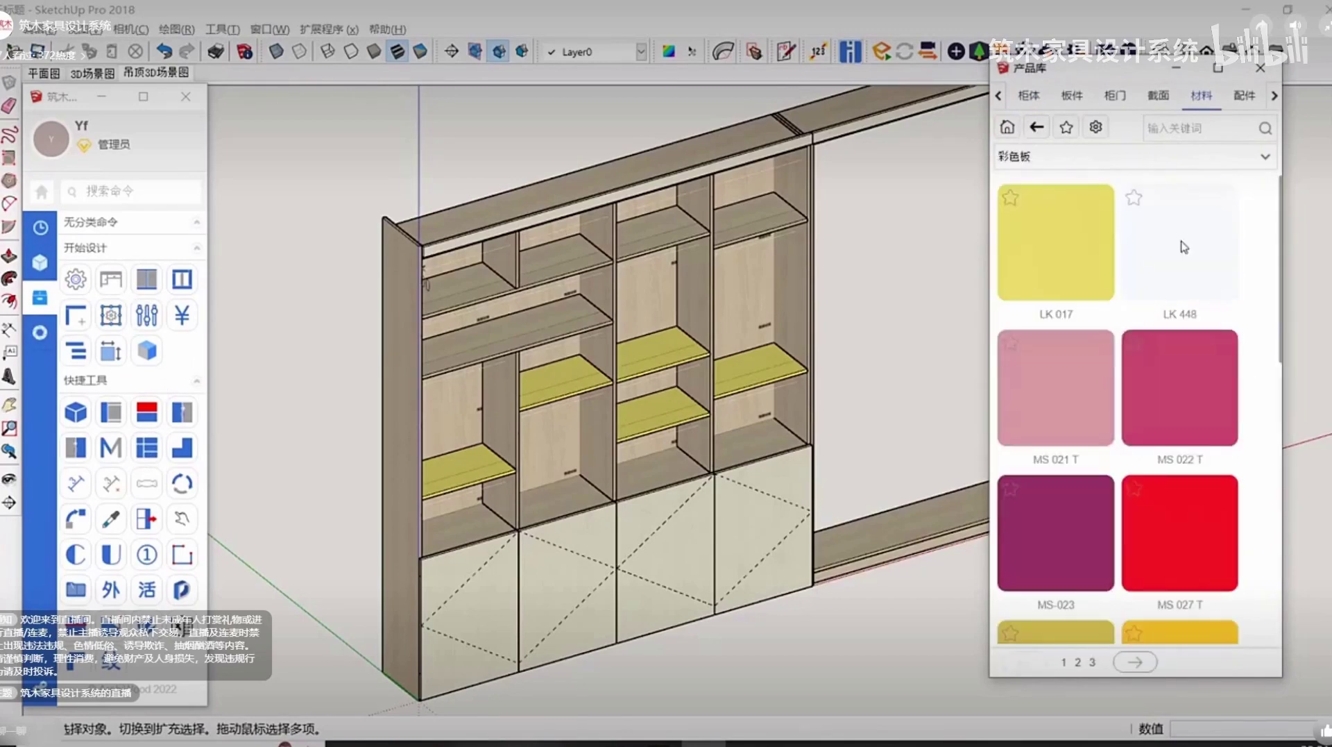
left_click(1172, 250)
scroll(561, 471, "up", 3)
left_click(469, 458)
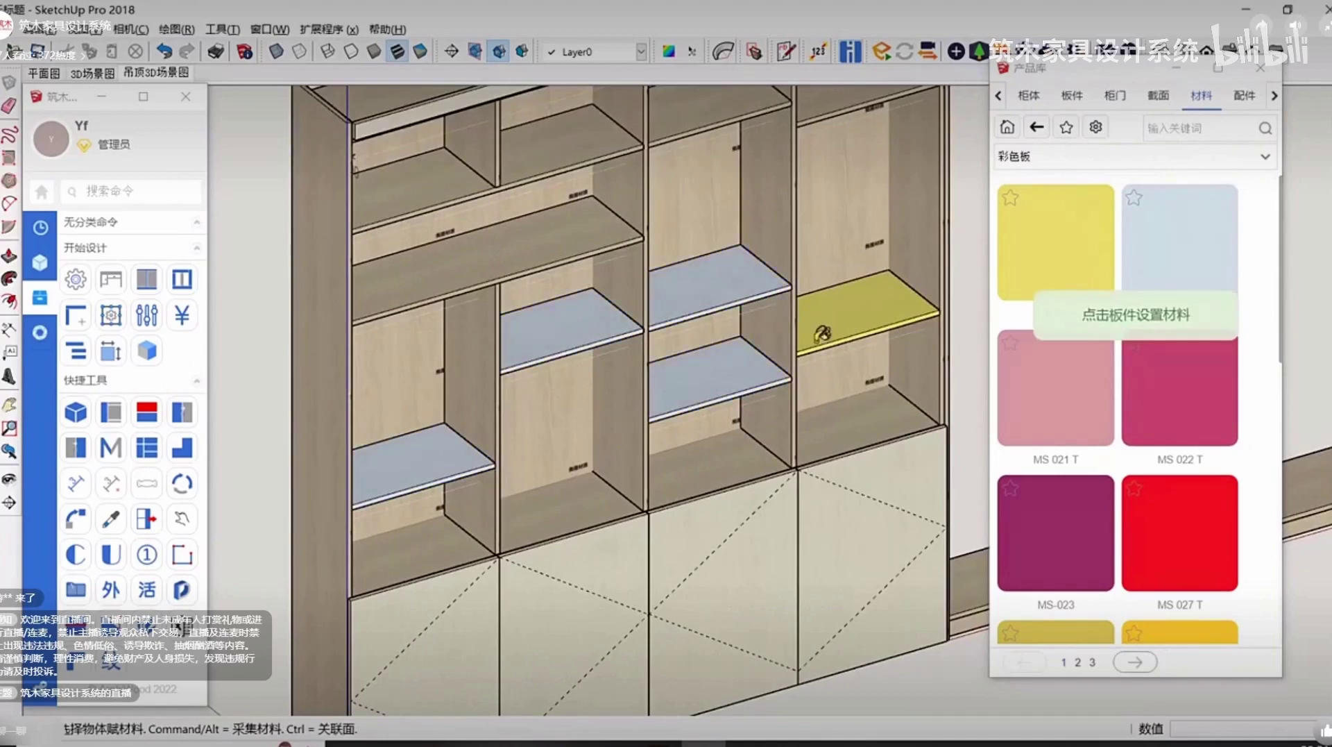
left_click(823, 334)
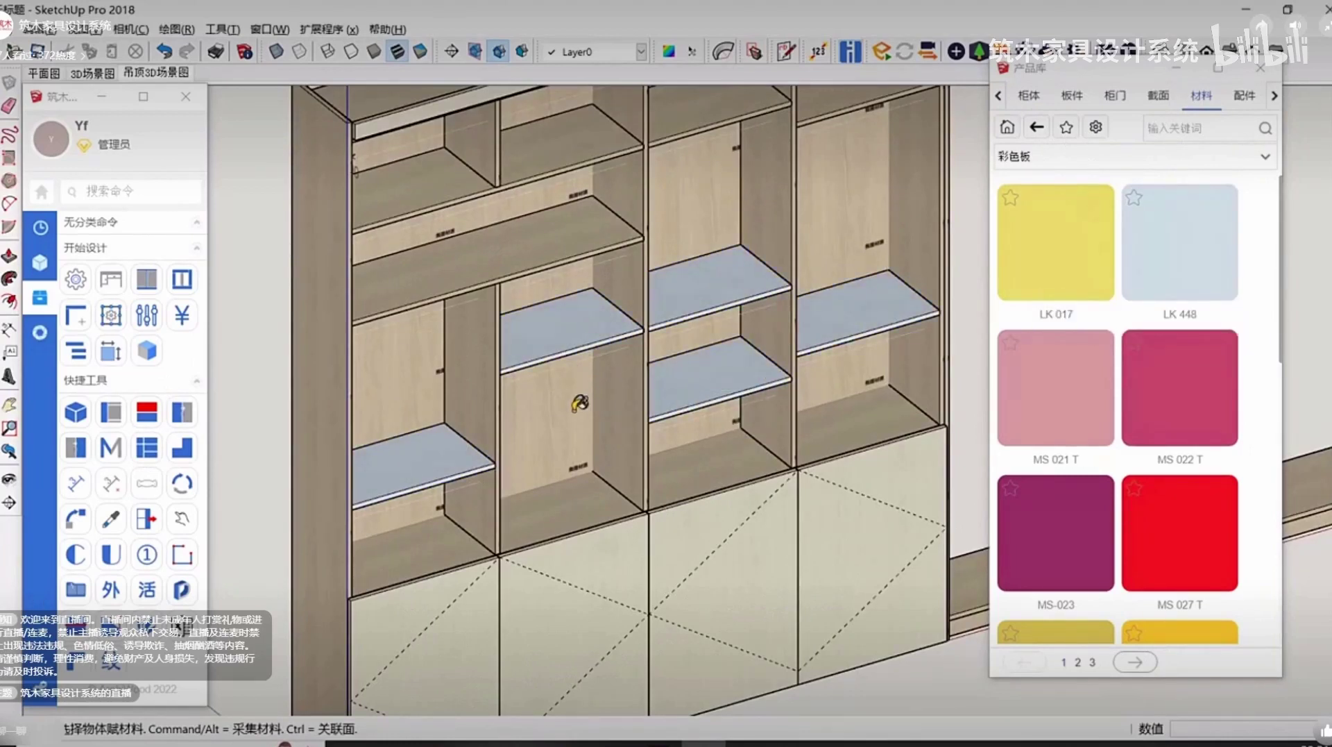
scroll(579, 402, "down", 6)
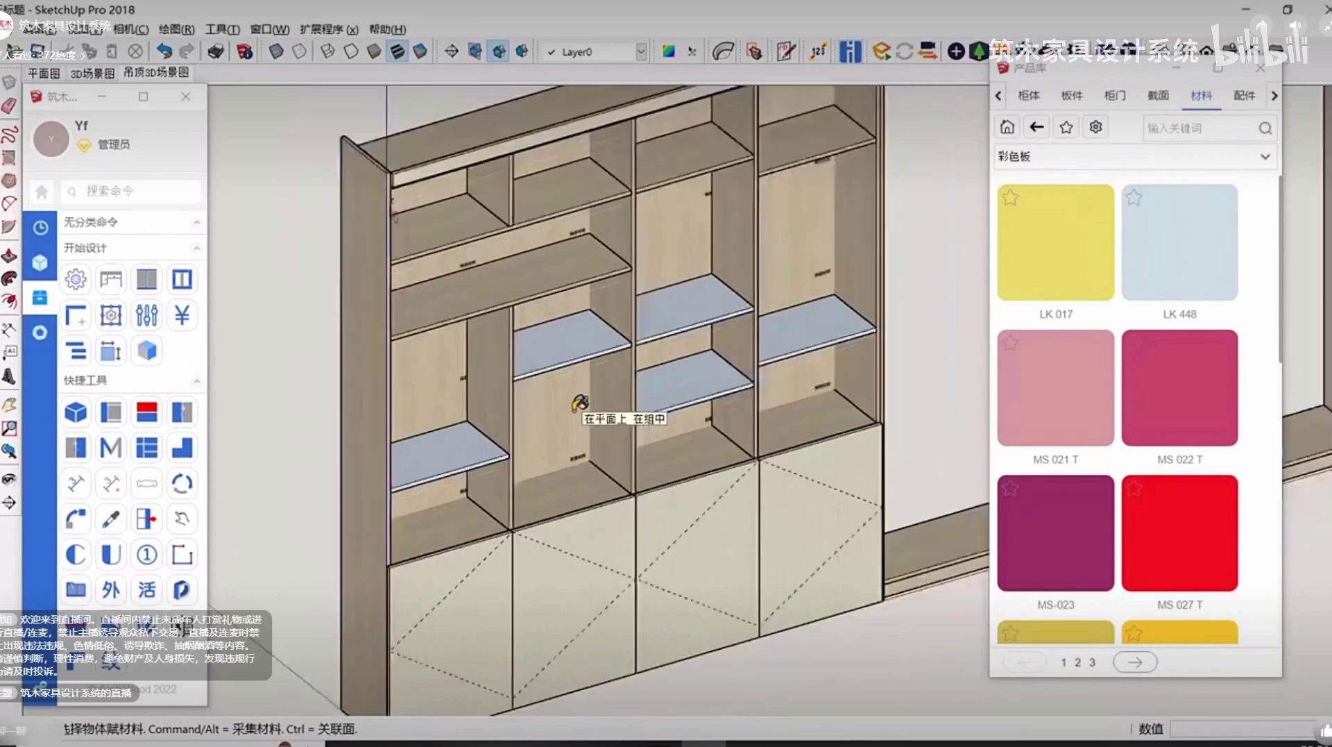
Open the parameter editor for the shelved cabinet, show its material list, and close the product library.
key("space")
left_click(602, 415)
right_click(592, 416)
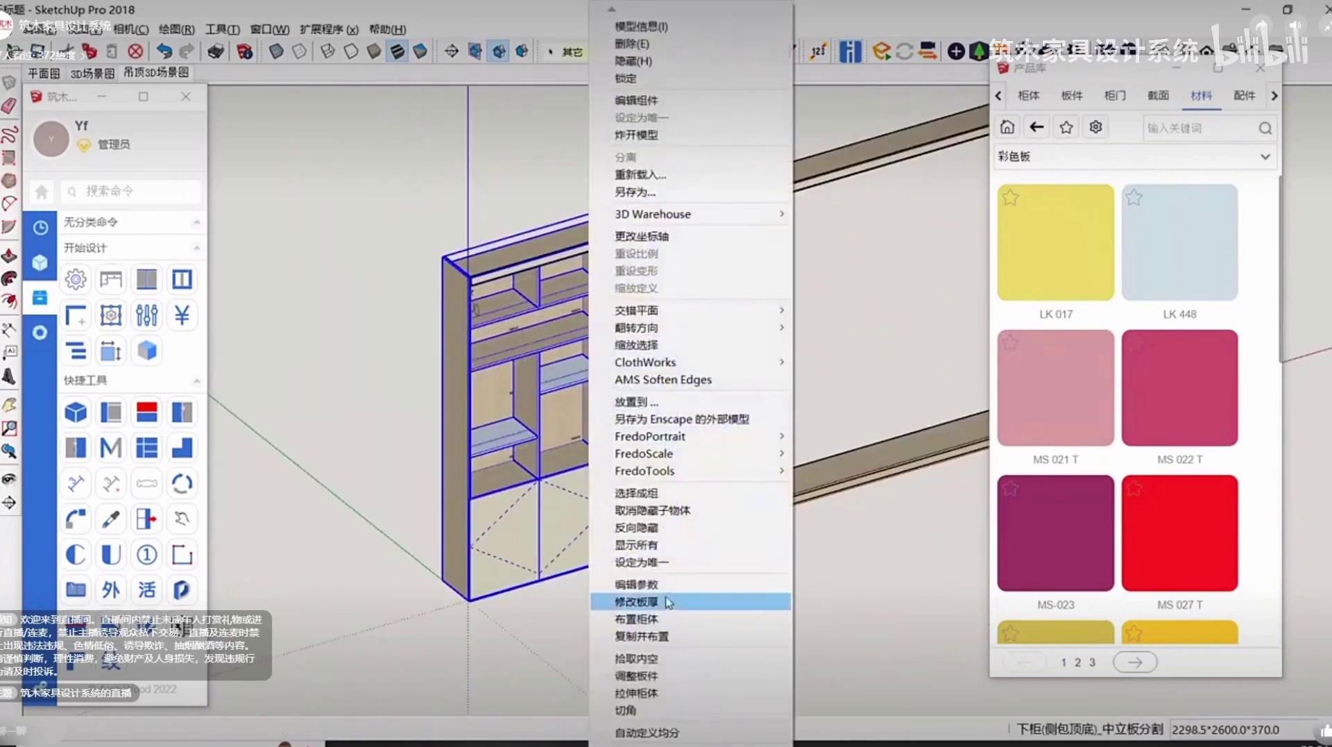
left_click(666, 584)
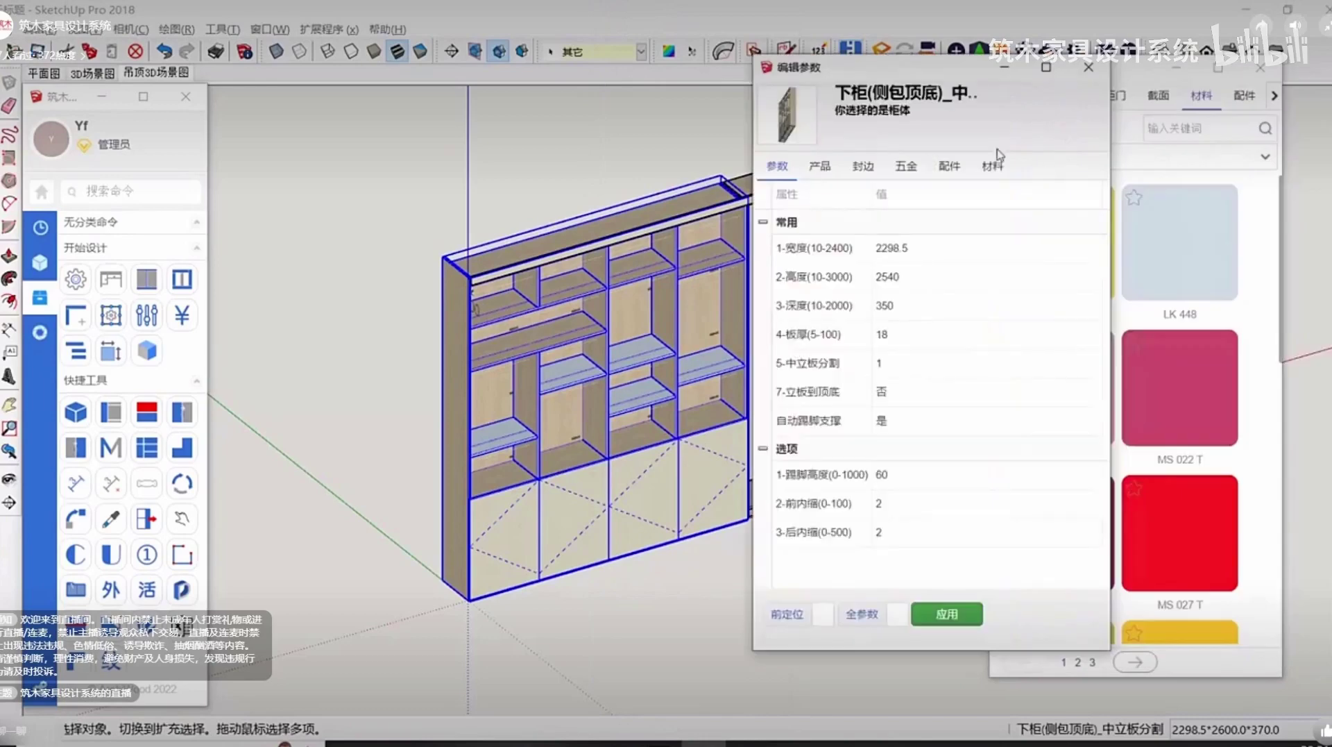
left_click(995, 167)
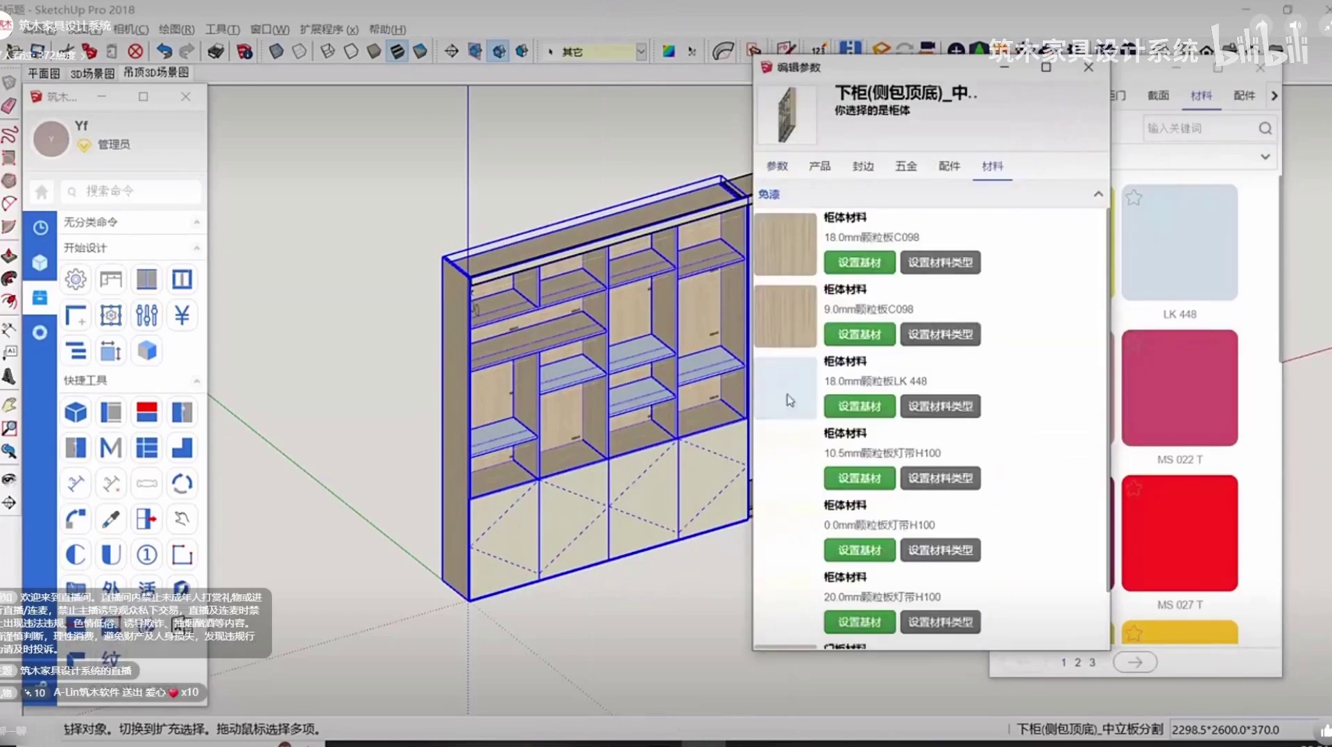
scroll(791, 353, "down", 1)
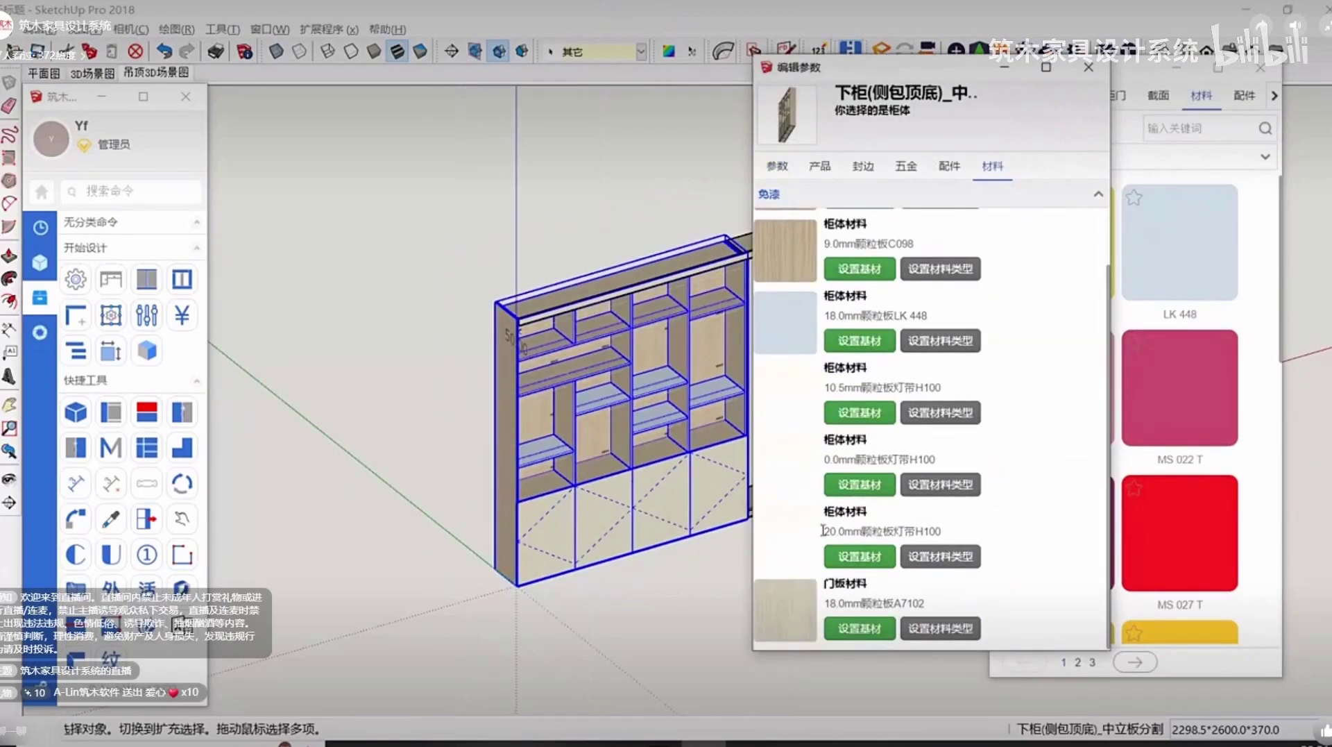
middle_click_drag(631, 407, 505, 415, "shift")
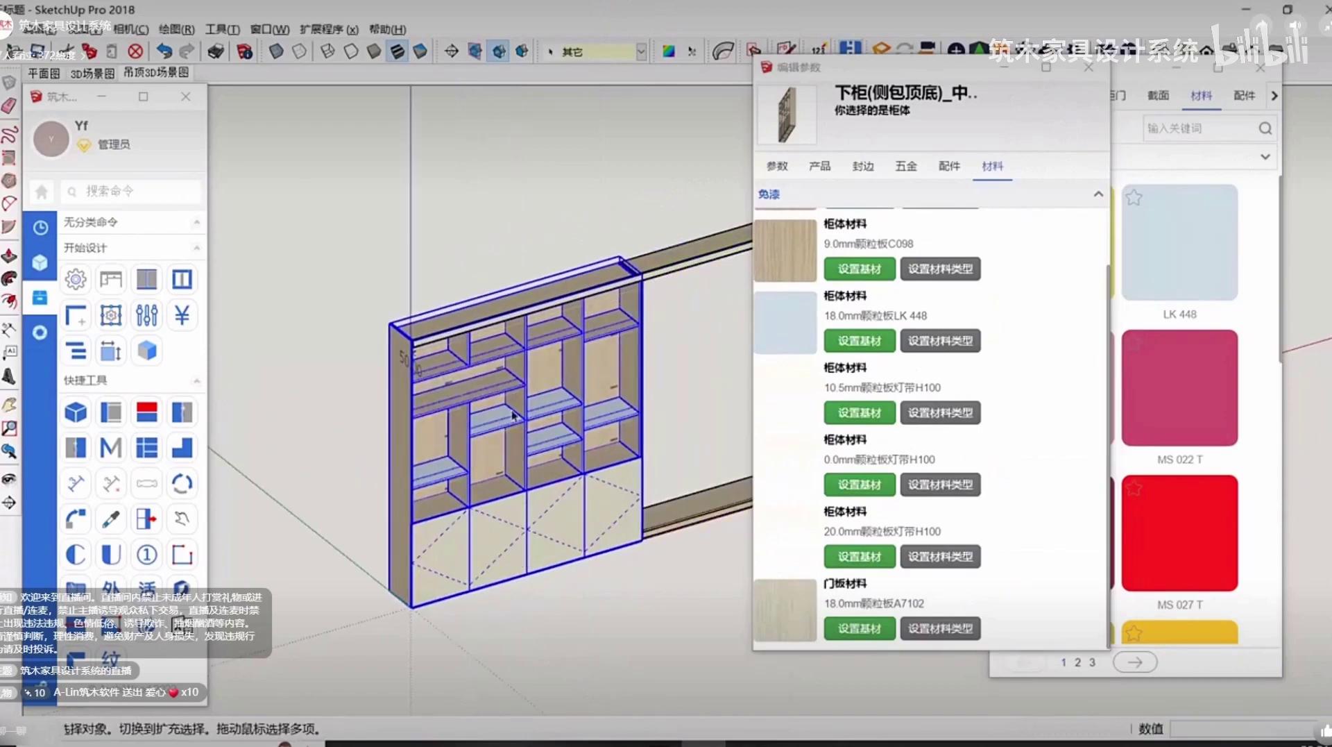
scroll(512, 415, "up", 3)
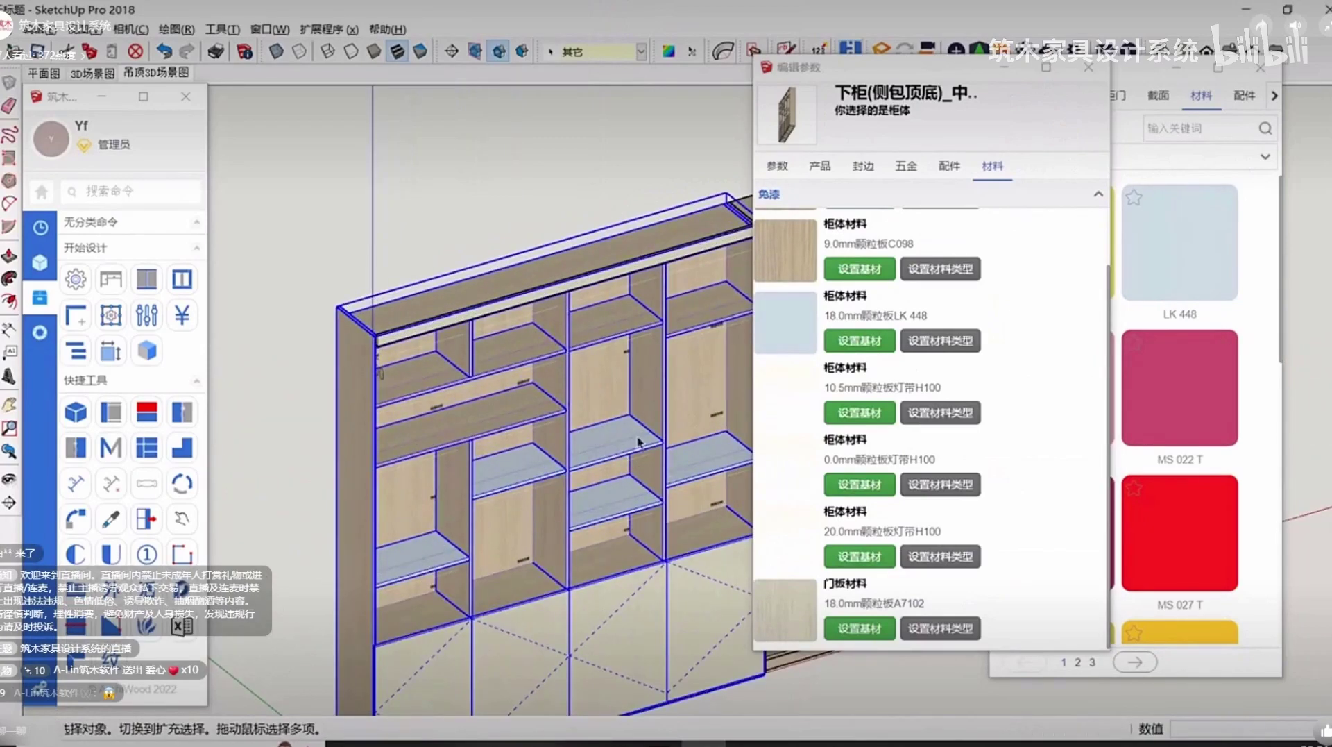
left_click(1262, 69)
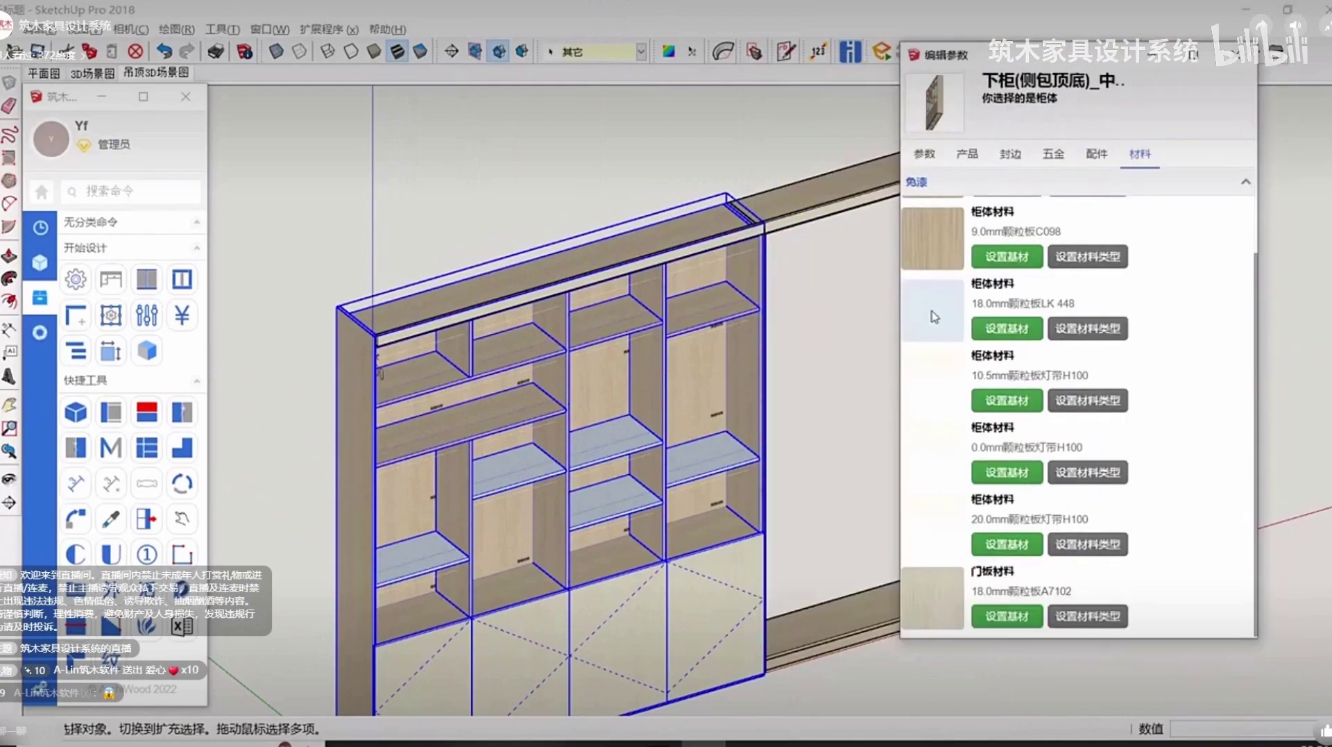
Replace the cabinet's 18.0 mm LK 448 board material with MS-272 from the 双饰面 彩色板 category.
left_click(993, 331)
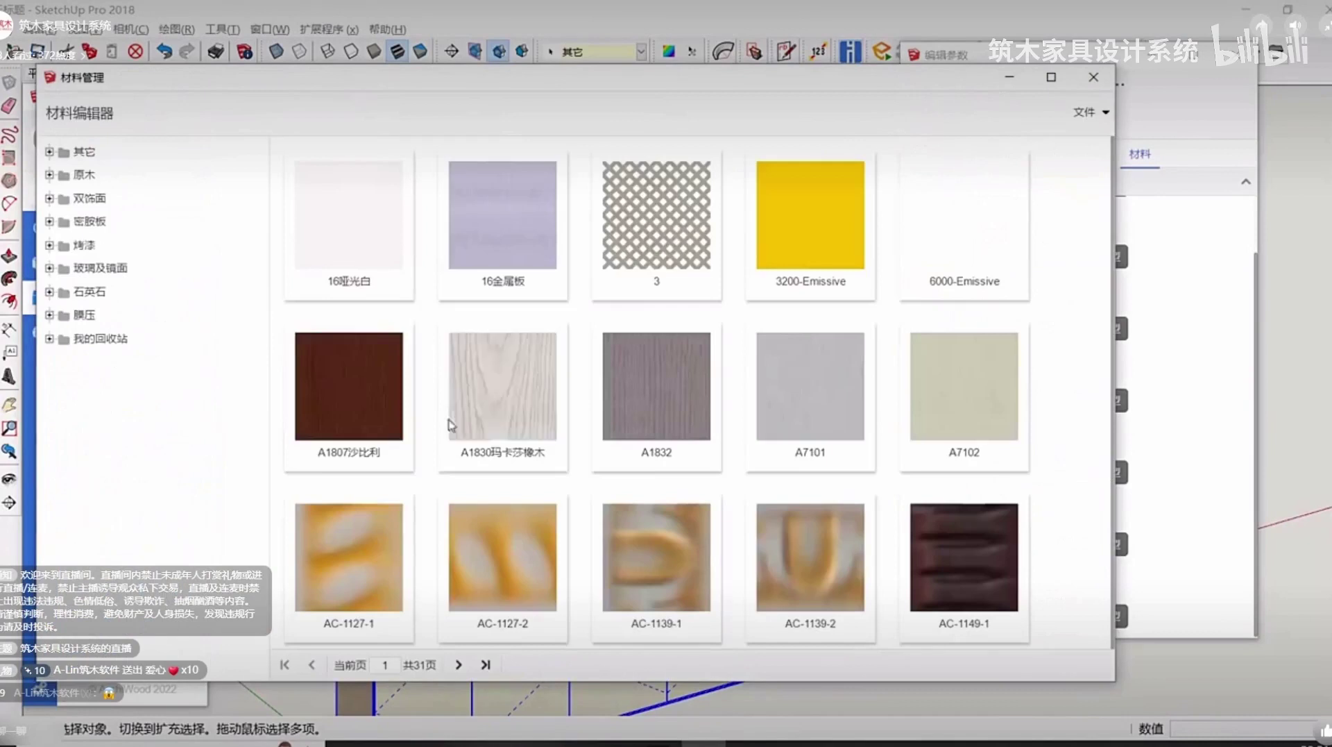
left_click(54, 202)
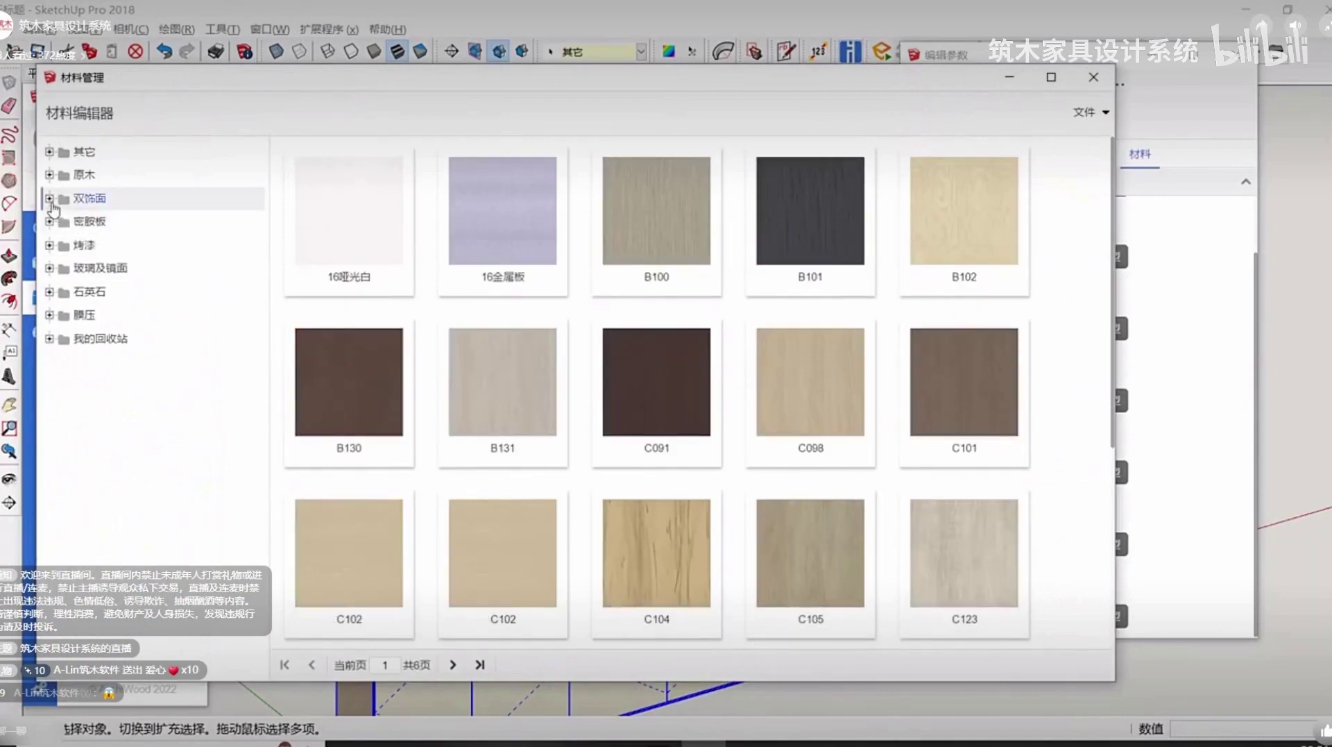
left_click(50, 200)
left_click(138, 270)
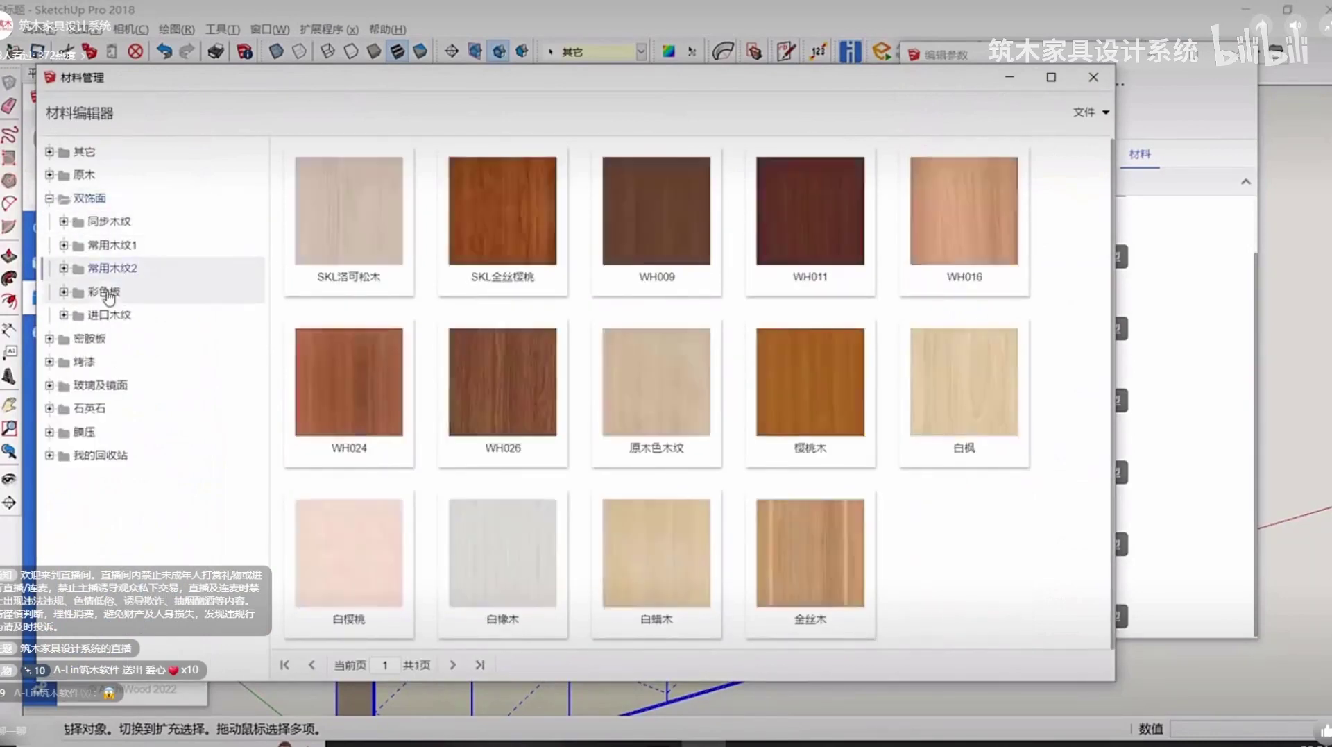
left_click(105, 291)
scroll(699, 505, "down", 5)
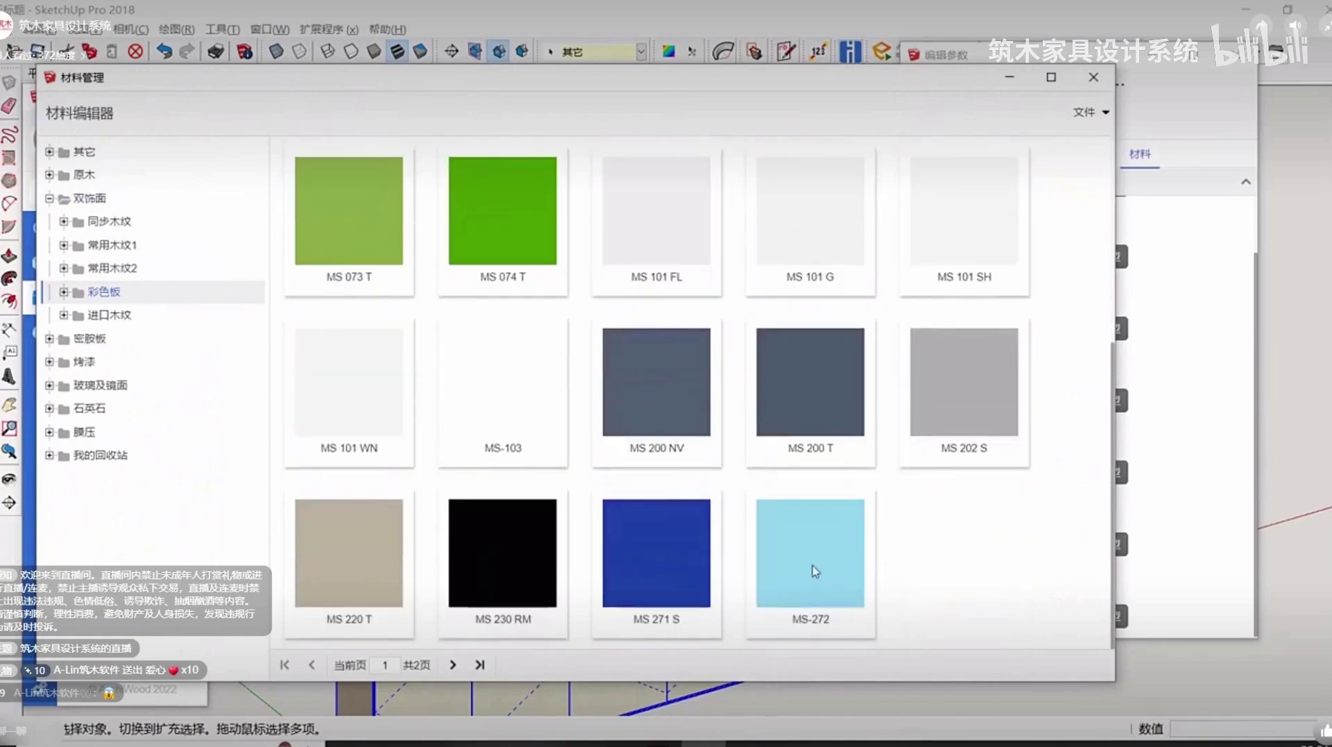
left_click(847, 562)
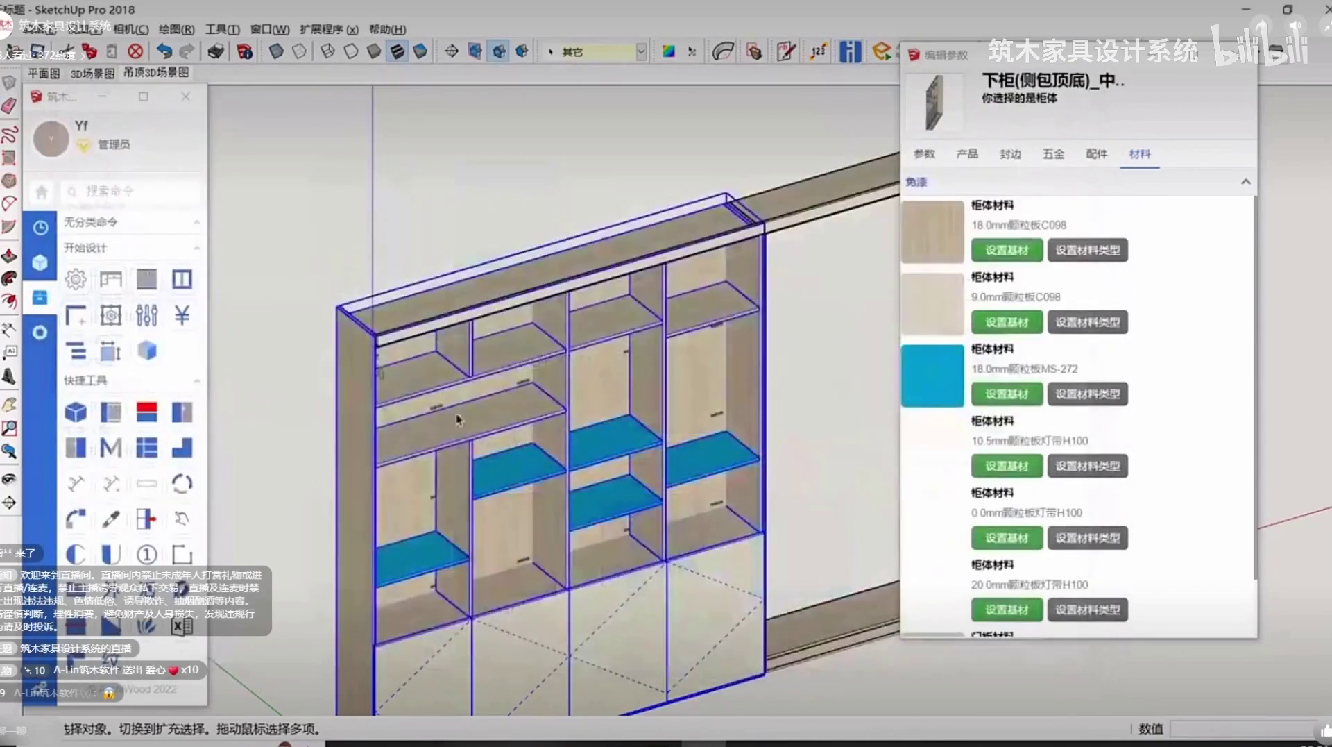
Replace the cabinet's 18.0 mm C098 board material with B100 from the 双饰面 category.
middle_click_drag(439, 409, 544, 452)
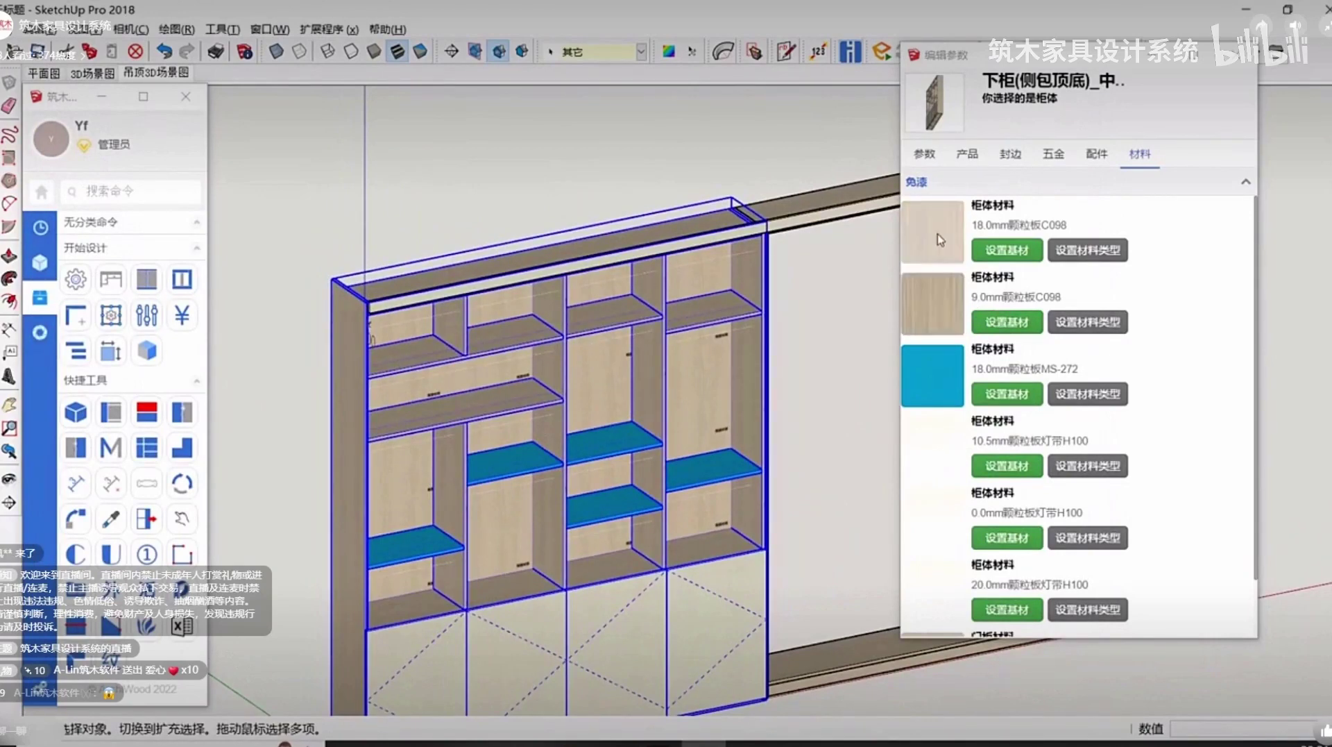
left_click(902, 241)
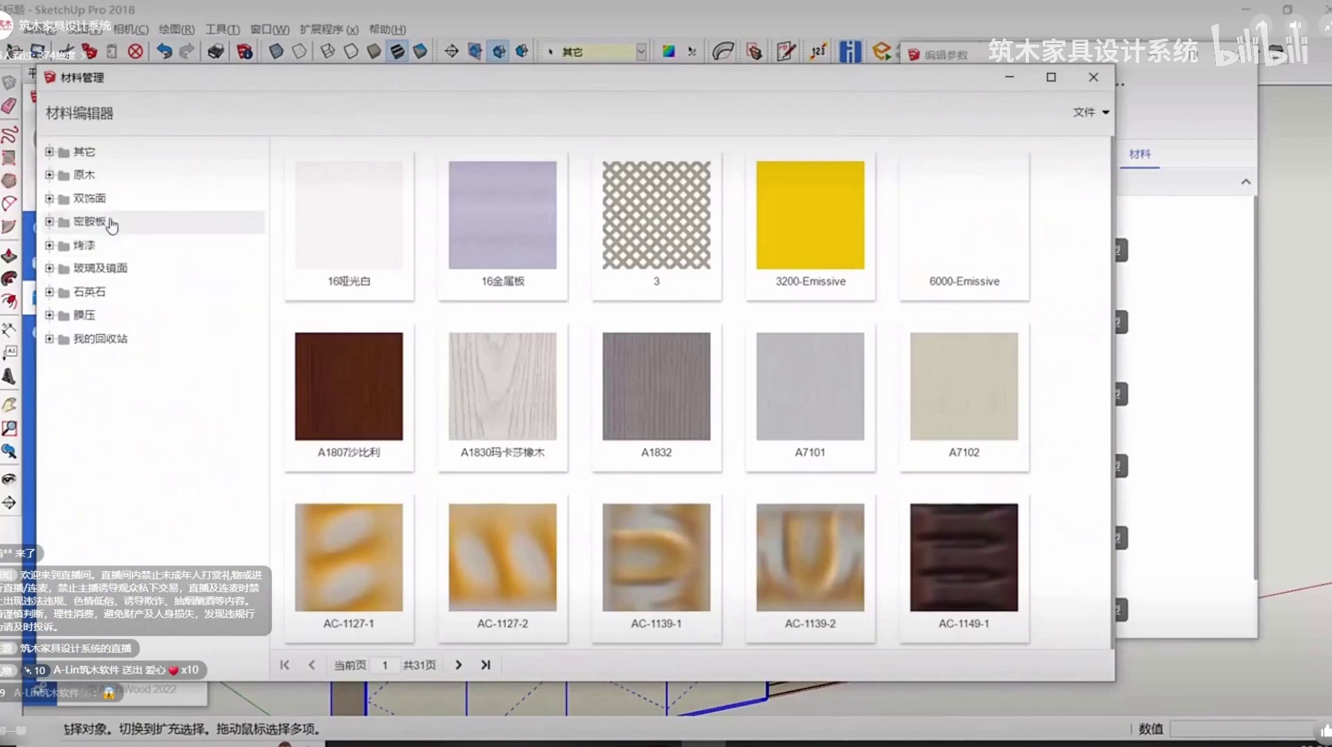
left_click(89, 198)
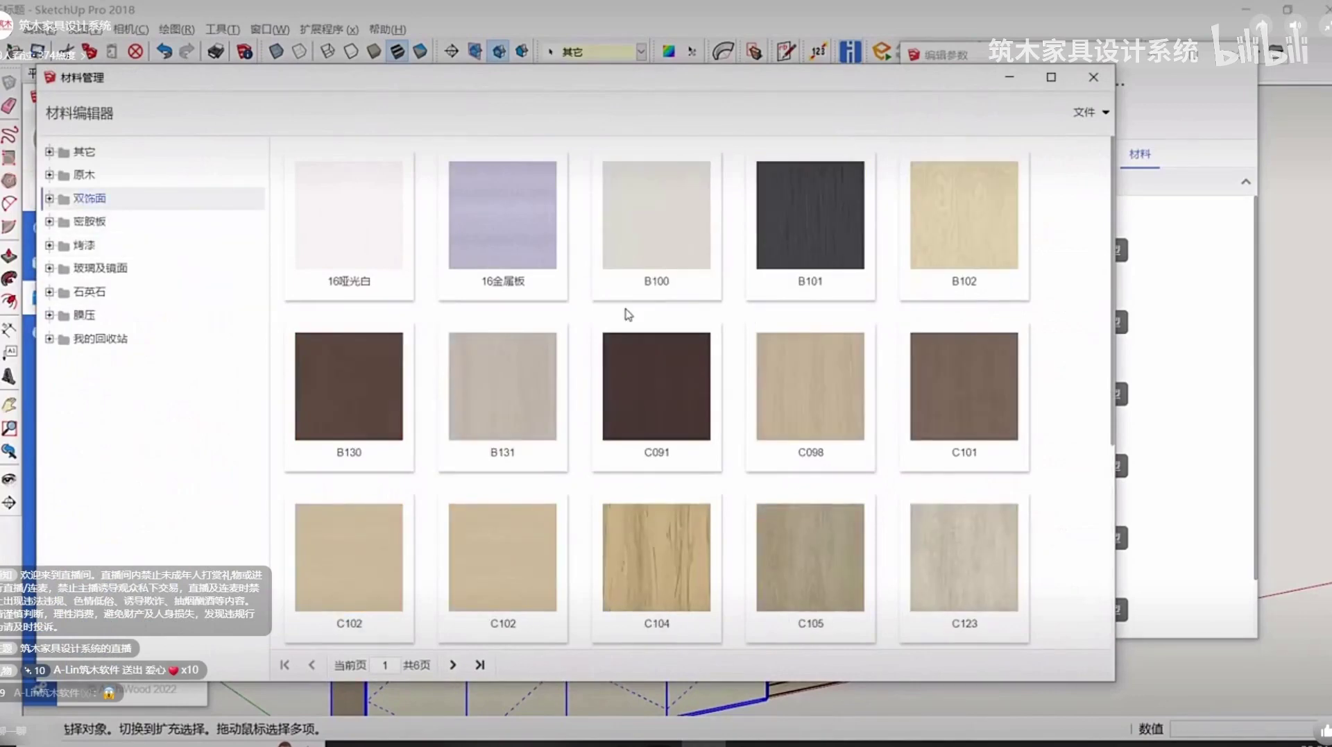
left_click(627, 311)
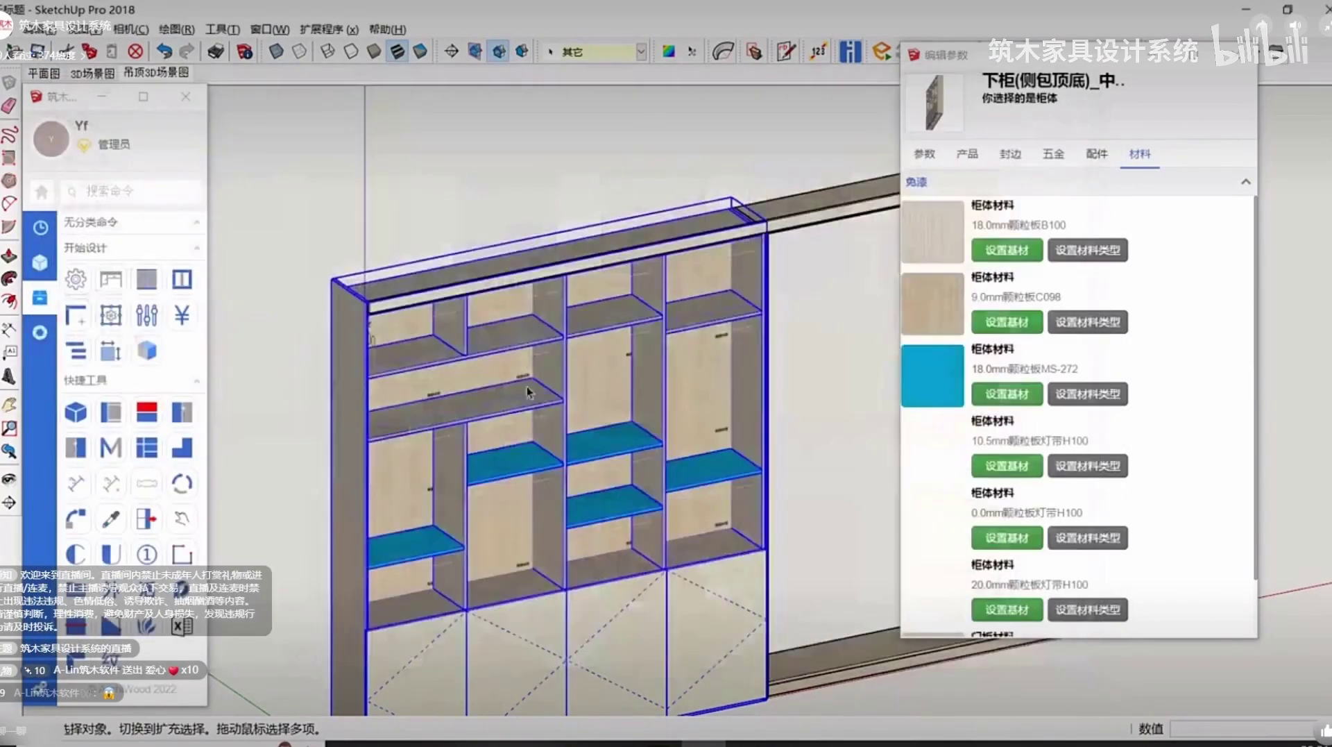
Replace the cabinet's 9.0 mm C098 back panel material with LK 448 from the 双饰面 彩色板 category.
middle_click_drag(527, 386, 360, 372)
scroll(451, 410, "up", 3)
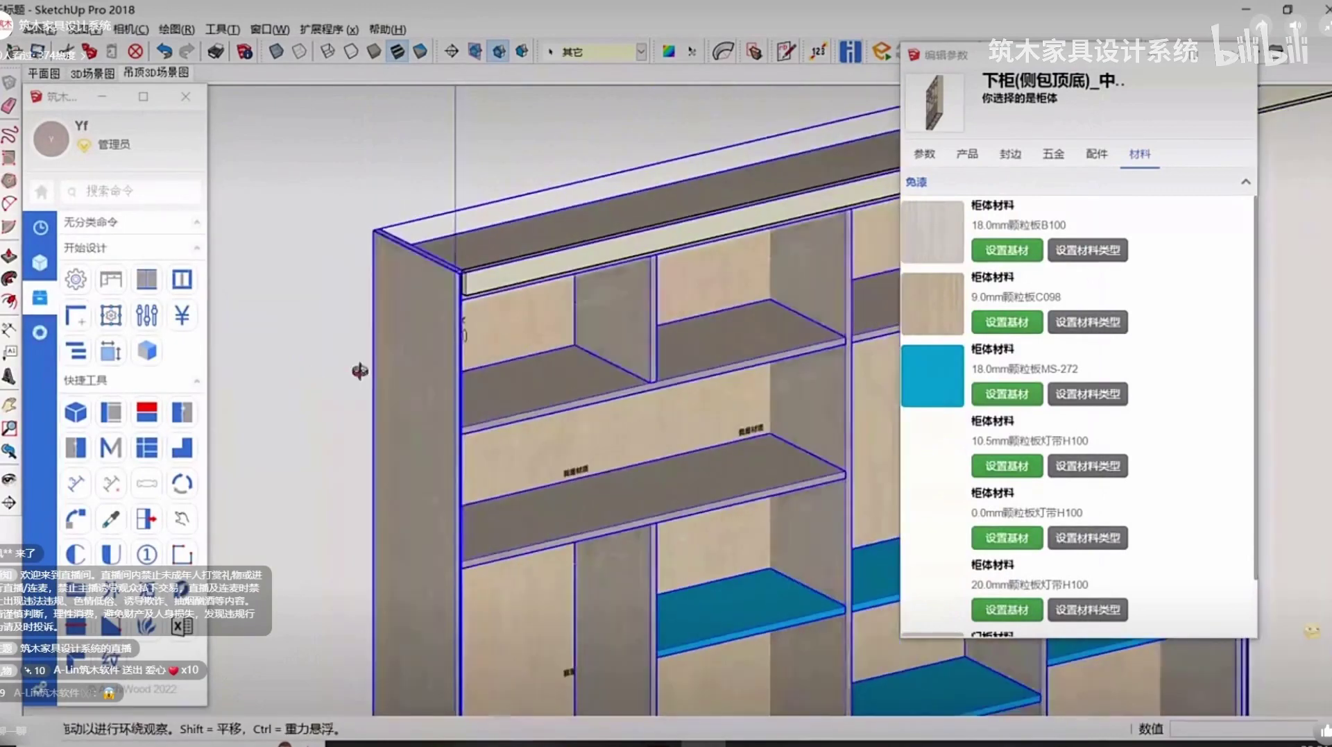
left_click(937, 298)
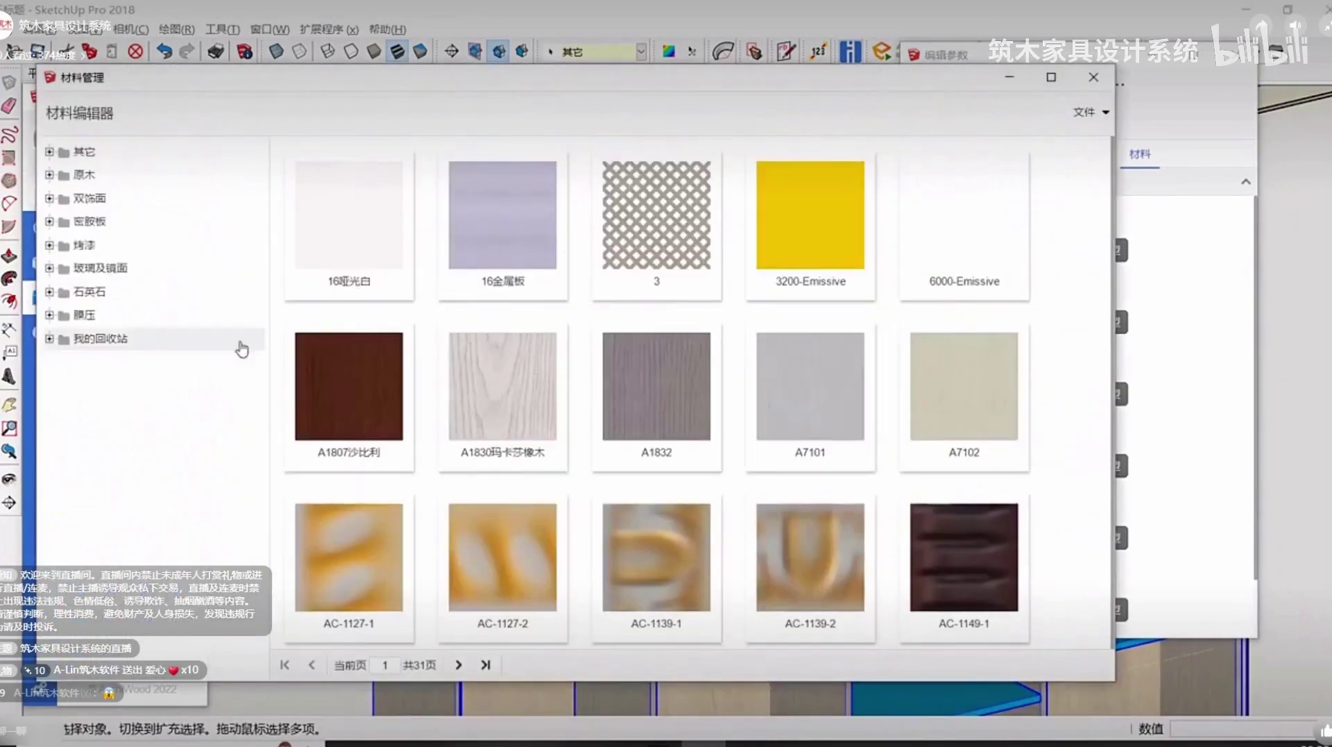
left_click(86, 203)
scroll(729, 461, "down", 3)
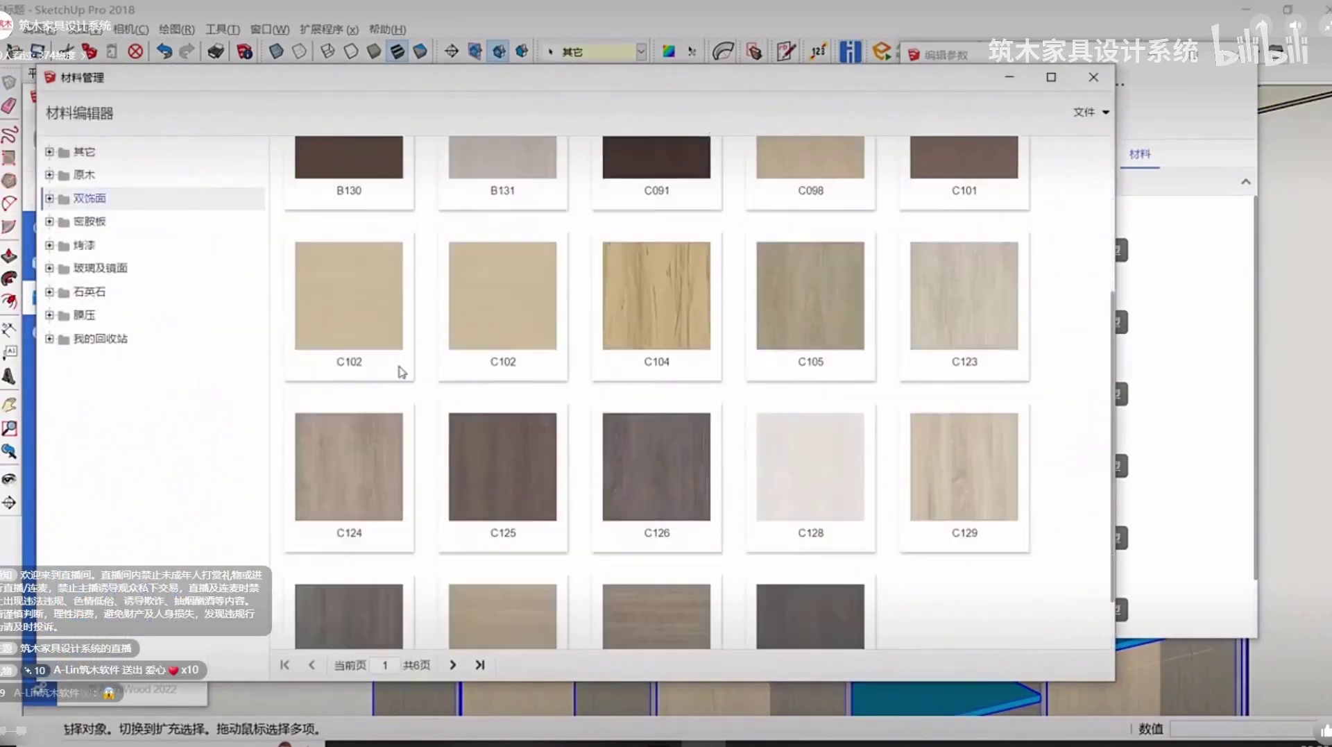
left_click(97, 179)
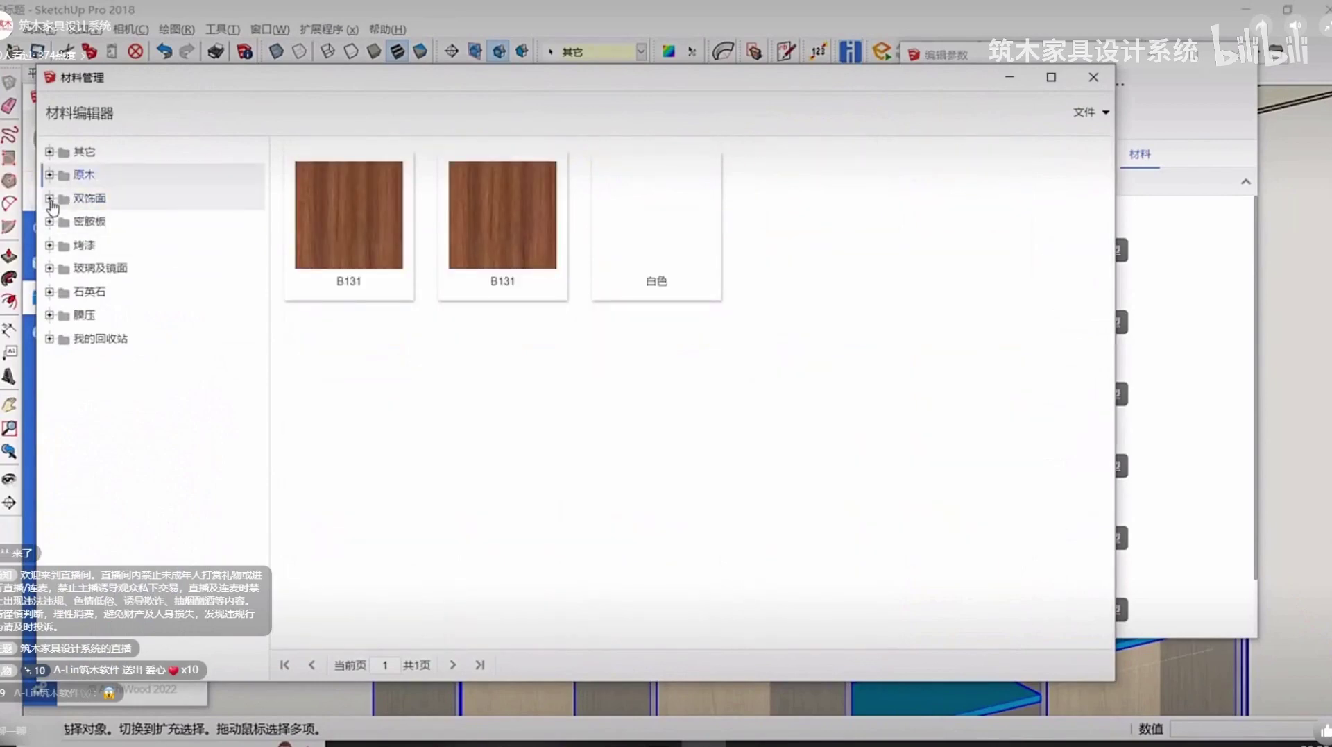
left_click(49, 199)
left_click(127, 293)
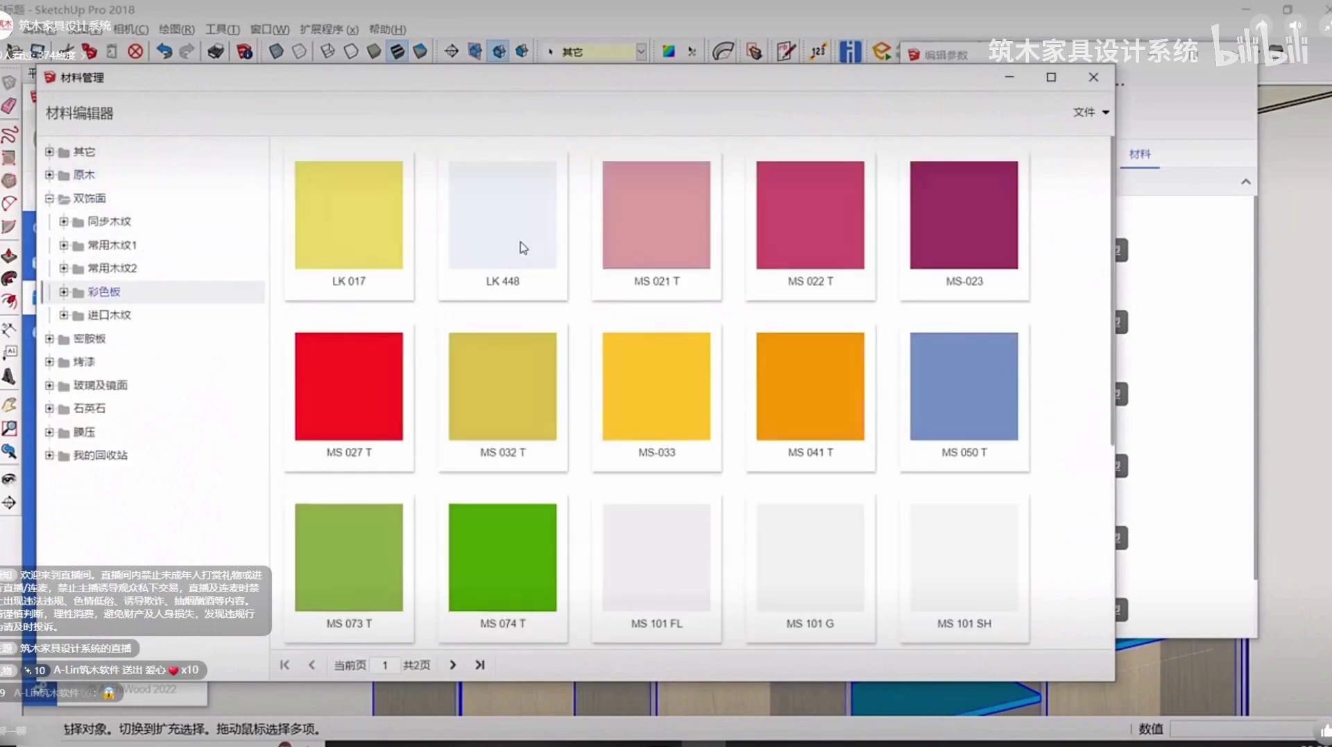
left_click(523, 247)
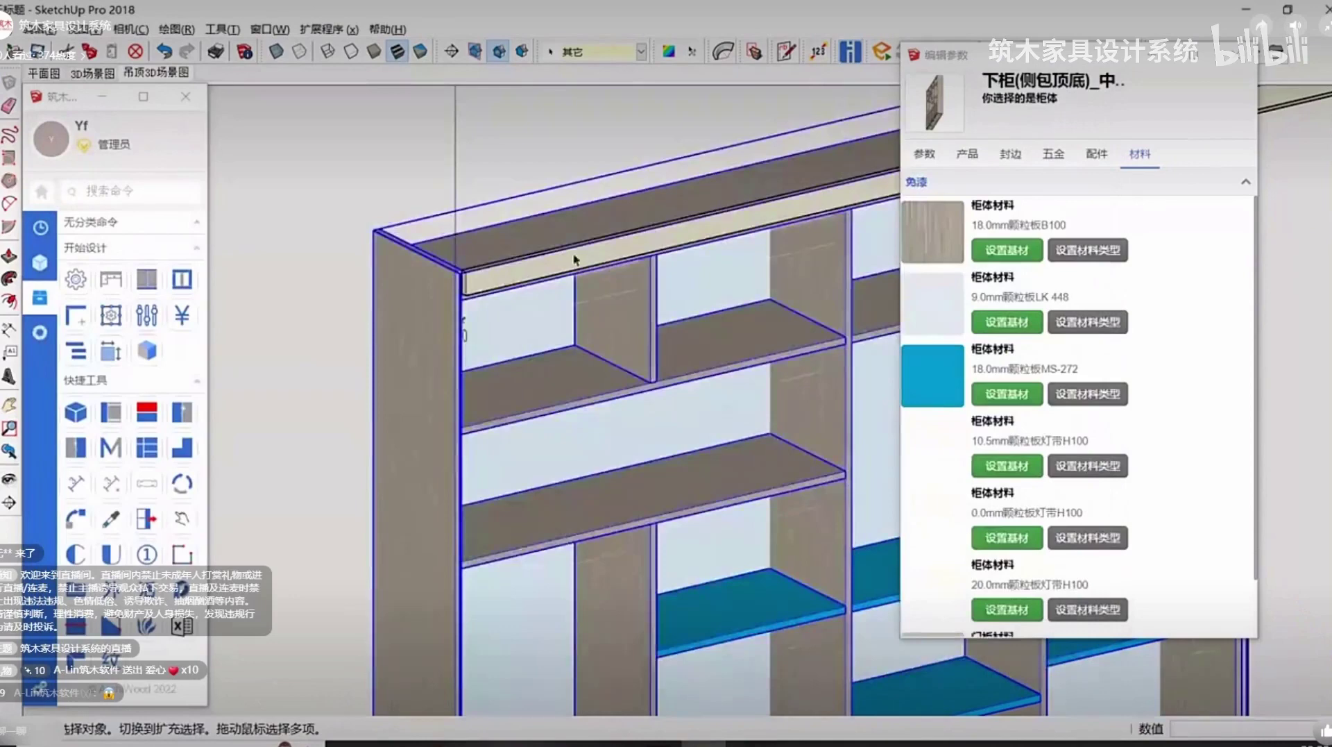
Examine the recoloured cabinet and its material list in perspective and front views, and close the parameter editor.
middle_click_drag(574, 256, 848, 379)
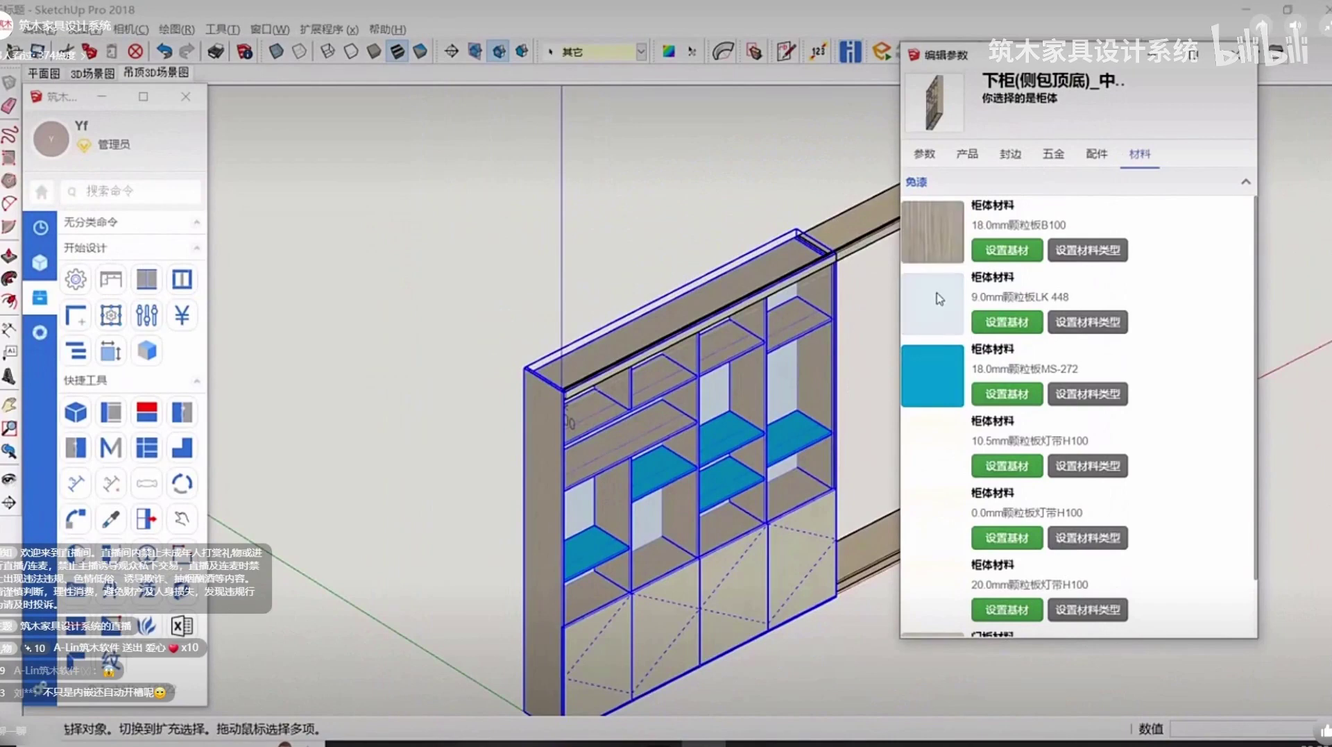
scroll(937, 410, "down", 1)
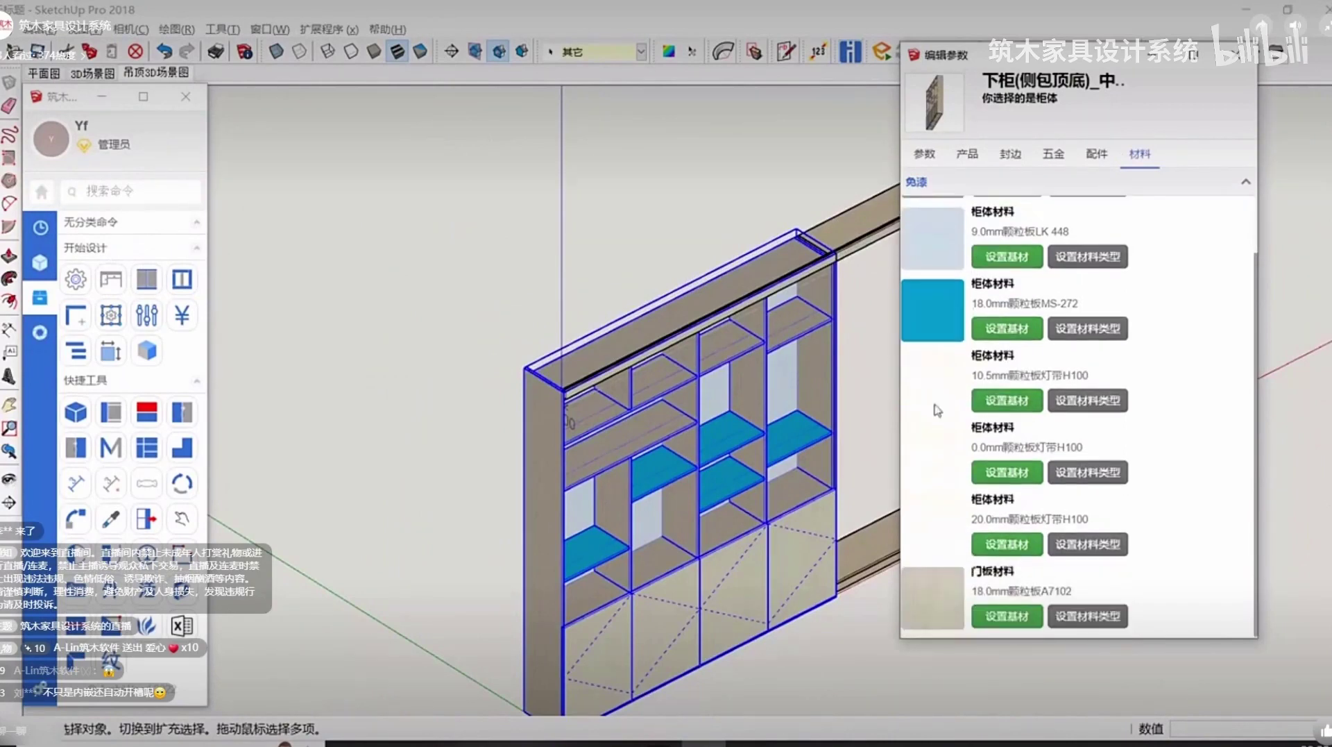
scroll(409, 291, "down", 2)
scroll(646, 532, "up", 1)
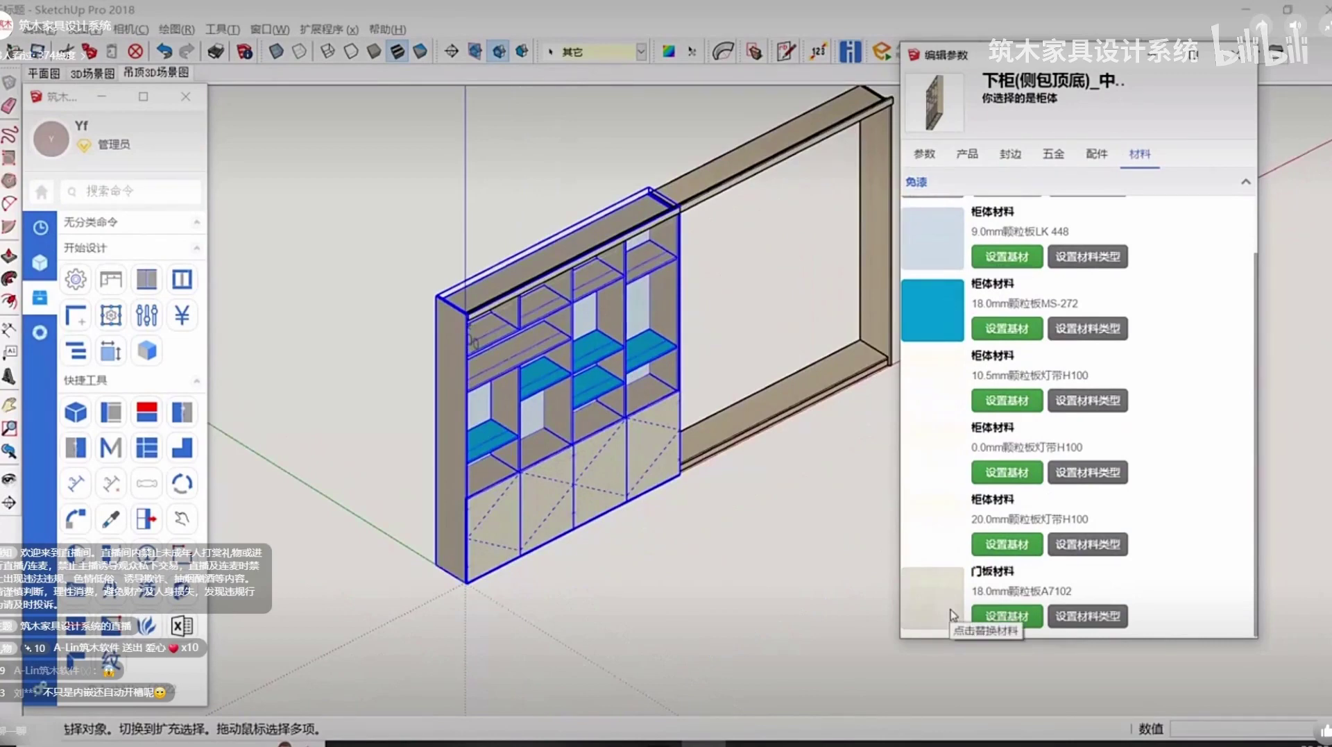
middle_click_drag(598, 476, 531, 420)
key("F3")
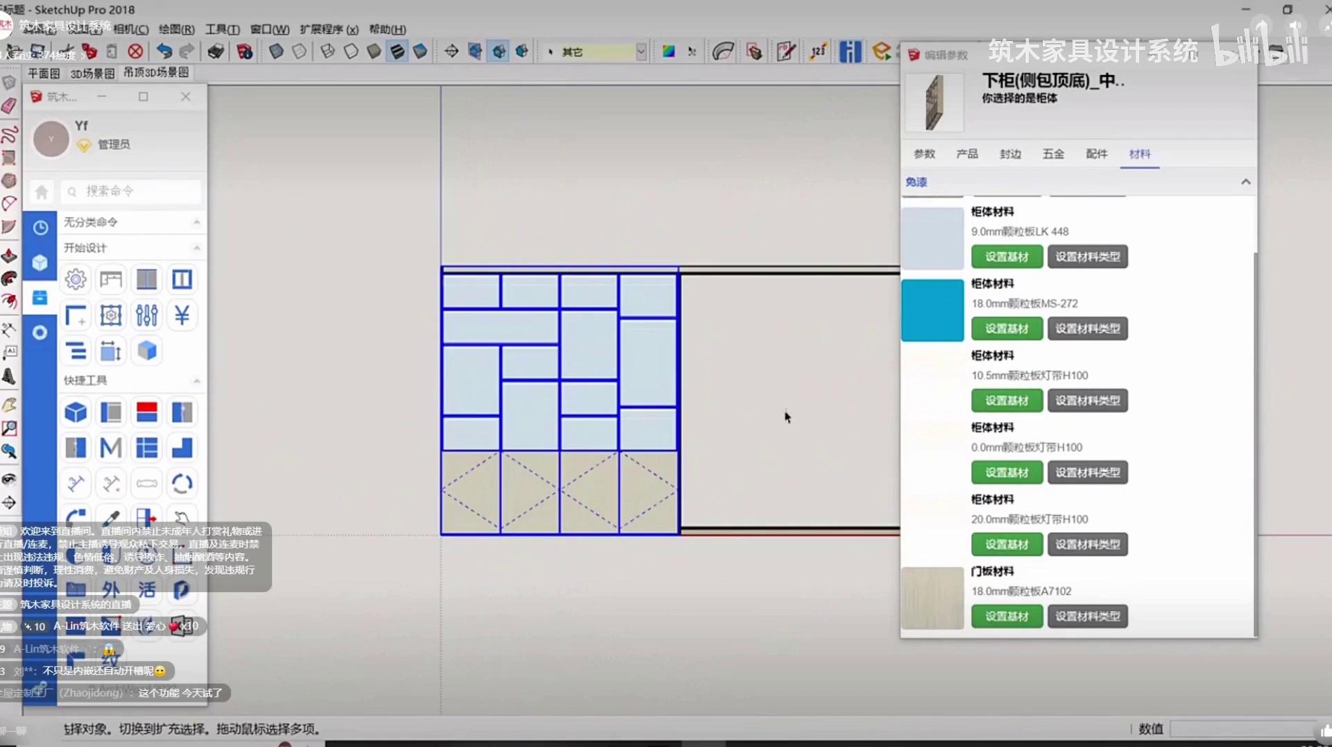
middle_click_drag(464, 489, 547, 620)
scroll(491, 500, "up", 3)
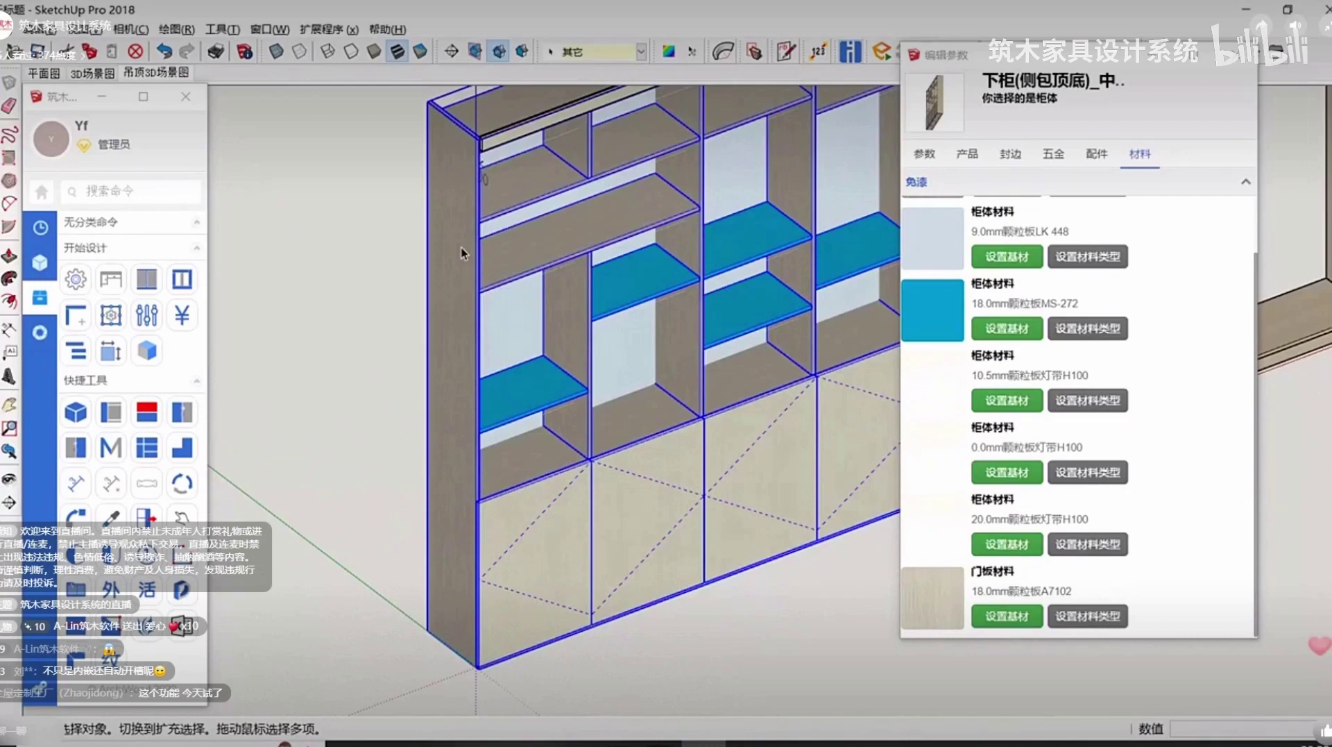
scroll(460, 247, "down", 2)
scroll(461, 249, "down", 1)
key("F3")
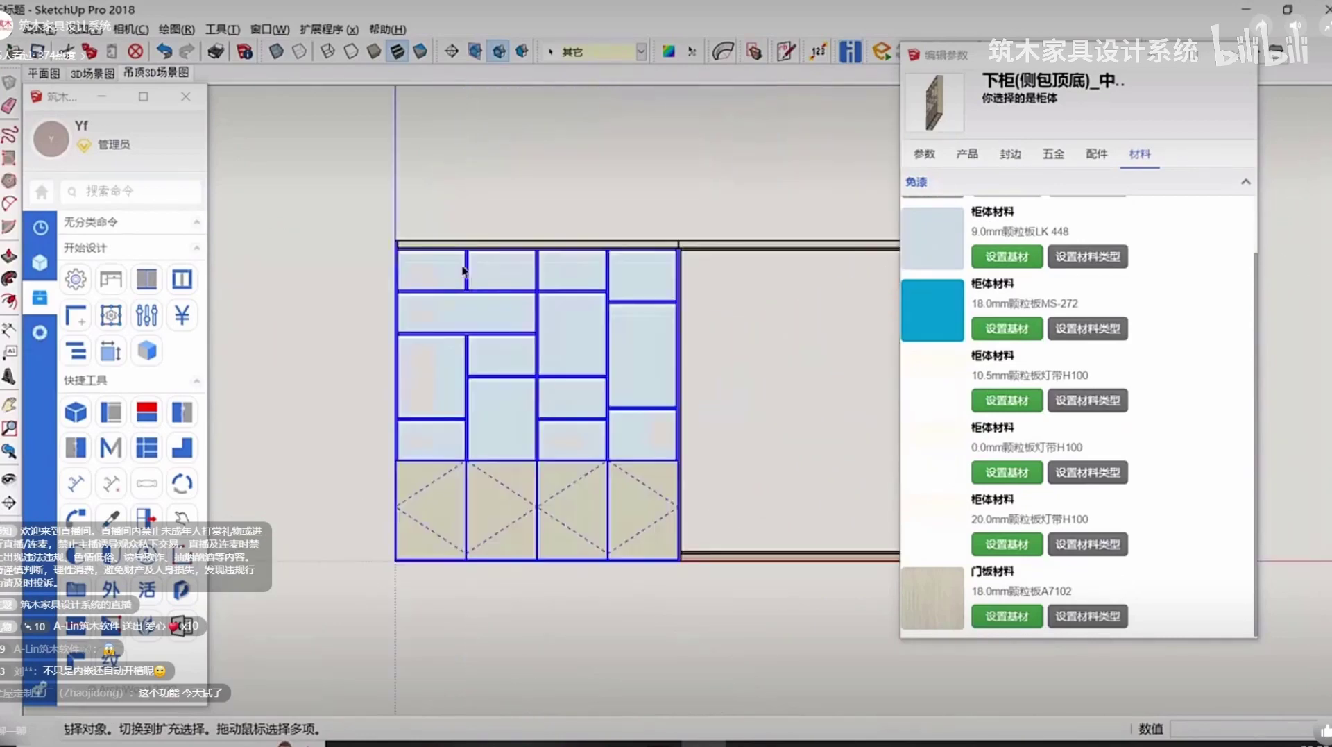
scroll(585, 321, "down", 1)
middle_click_drag(696, 349, 575, 353, "shift")
left_click(748, 428)
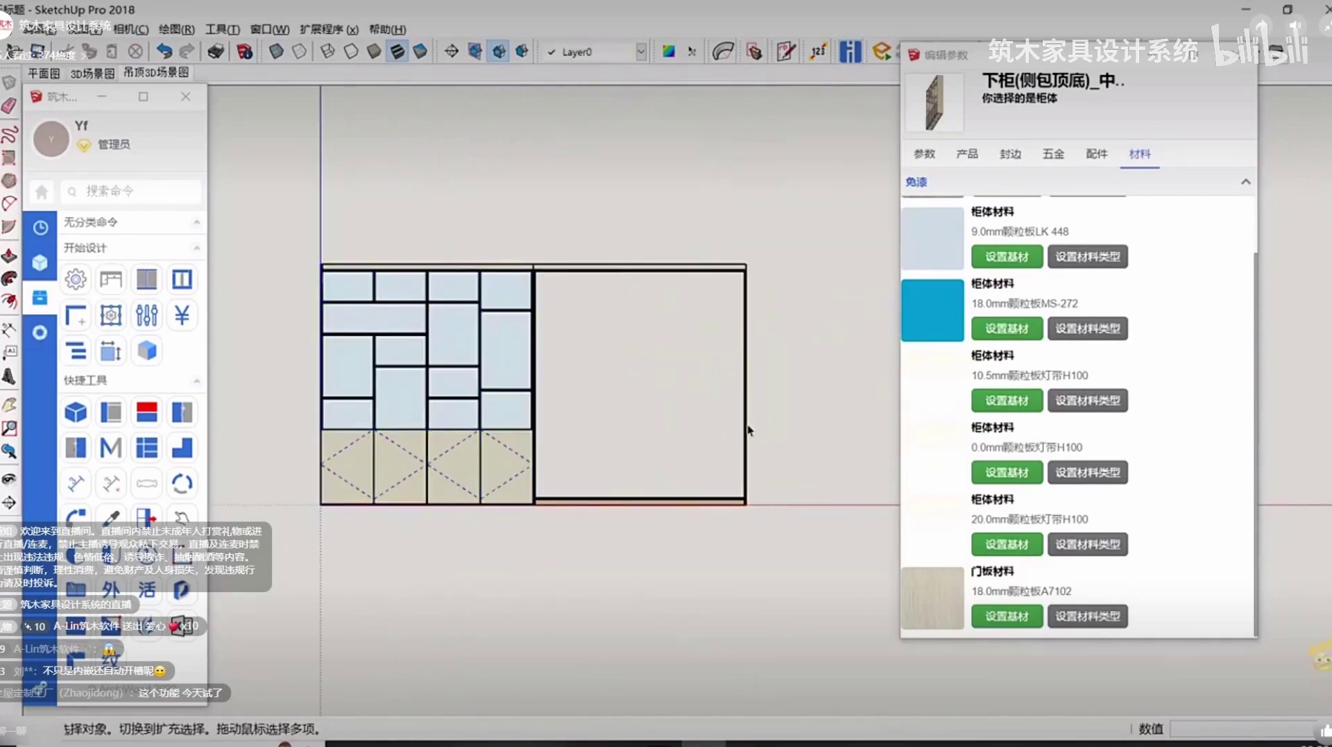
left_click(1242, 69)
Select the shelved cabinet and generate the connecting hardware between its boards.
middle_click_drag(473, 373, 708, 359, "shift")
scroll(623, 370, "up", 2)
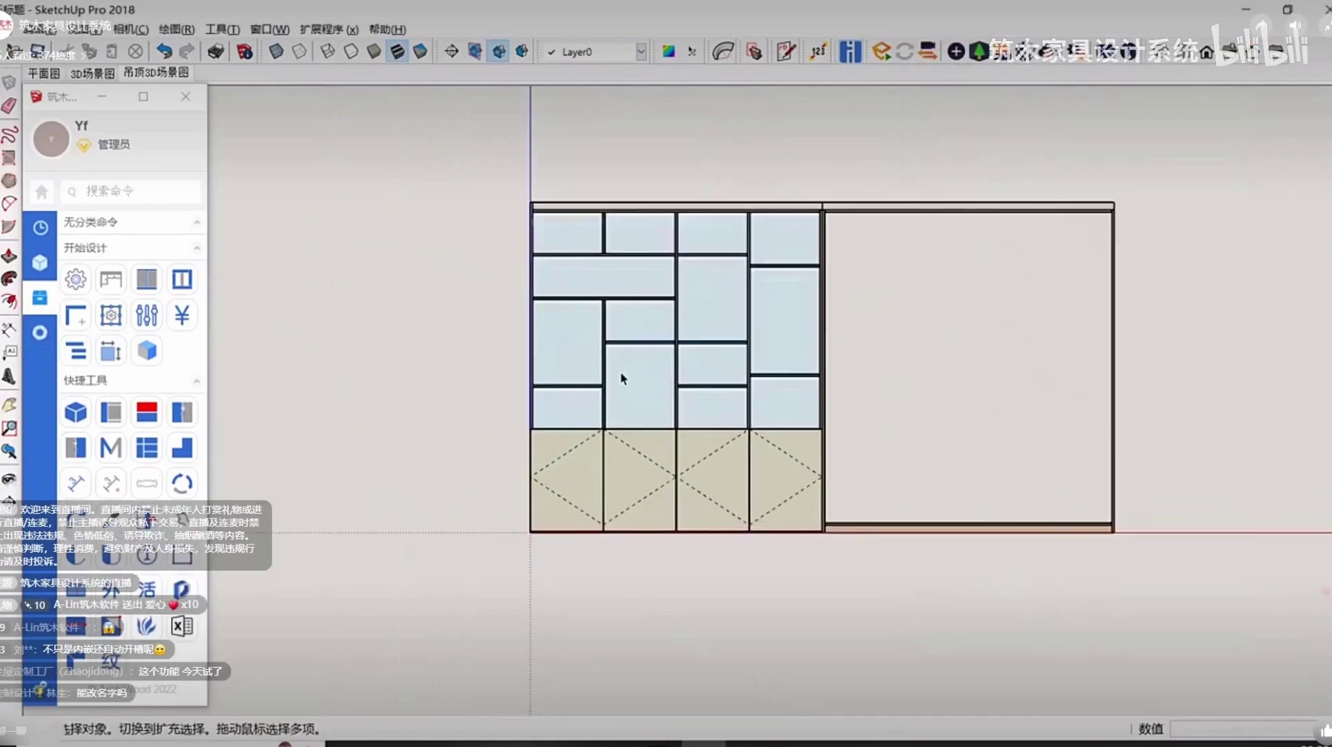
middle_click_drag(564, 363, 646, 410)
scroll(555, 339, "up", 2)
left_click(553, 336)
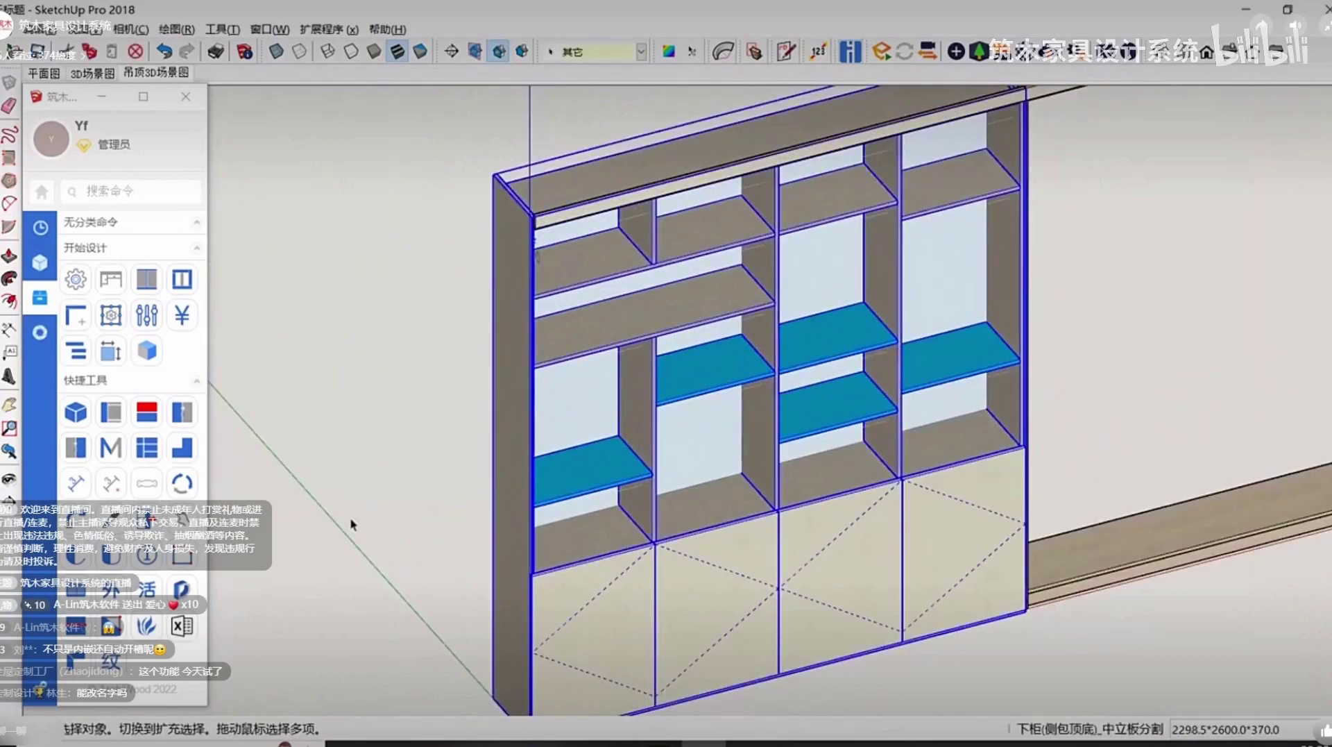
scroll(148, 605, "down", 1)
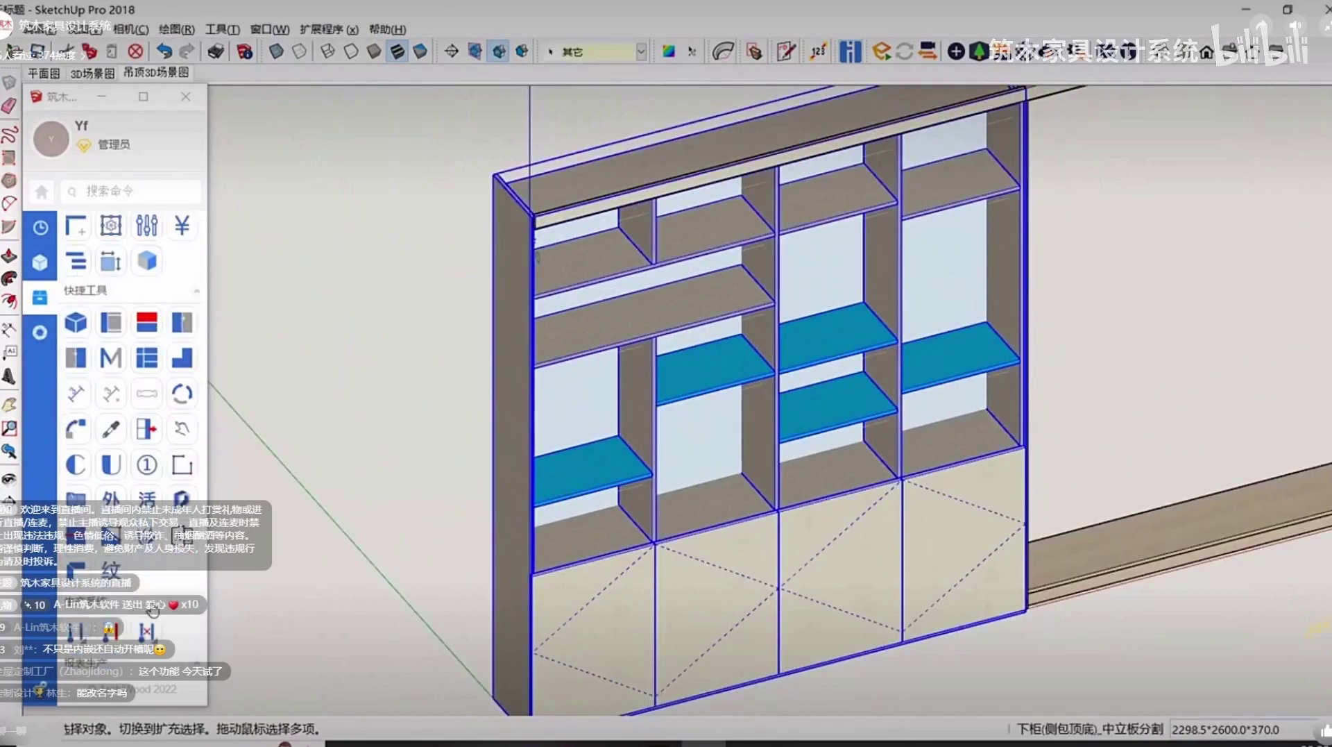
left_click(80, 627)
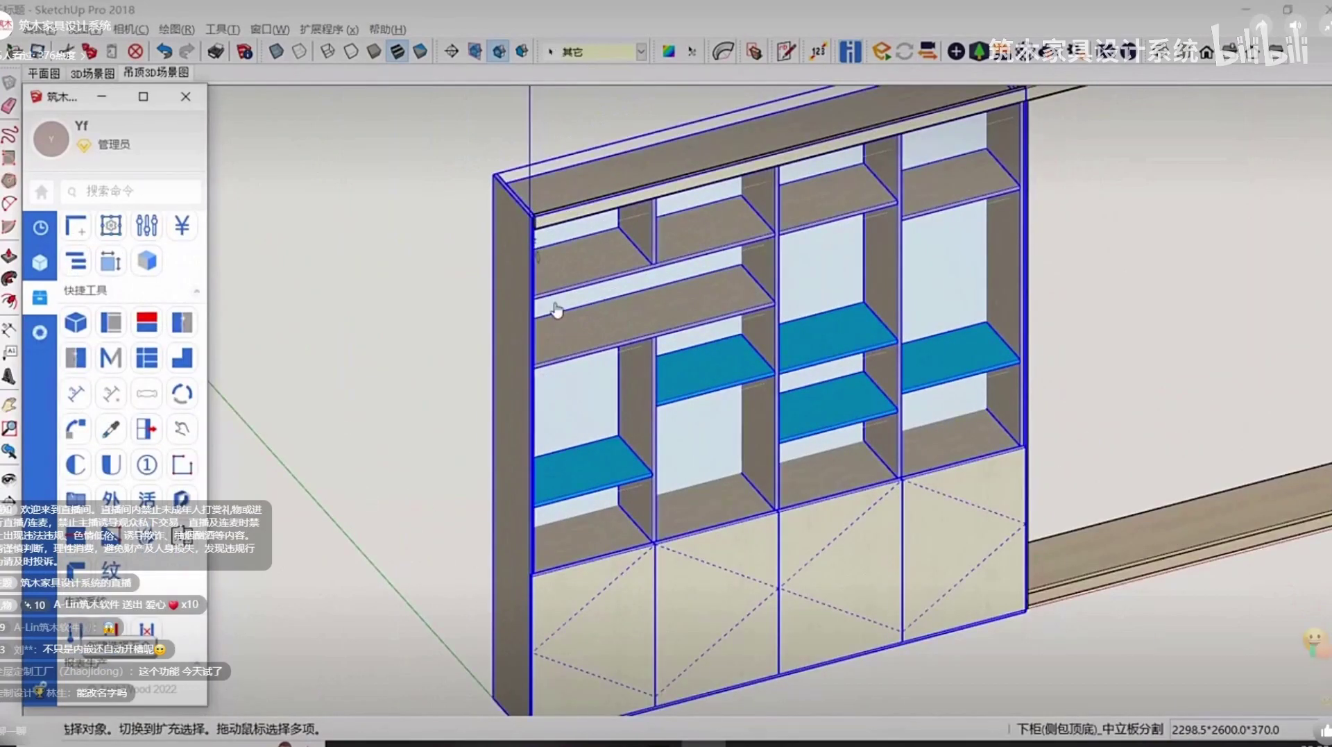
Examine the connectors at the shelf, divider and top board joints near the cabinet's upper-left corner in X-ray view.
middle_click_drag(641, 305, 402, 363)
key("x")
scroll(532, 291, "up", 3)
middle_click_drag(534, 277, 497, 359)
scroll(497, 359, "up", 1)
scroll(497, 358, "up", 5)
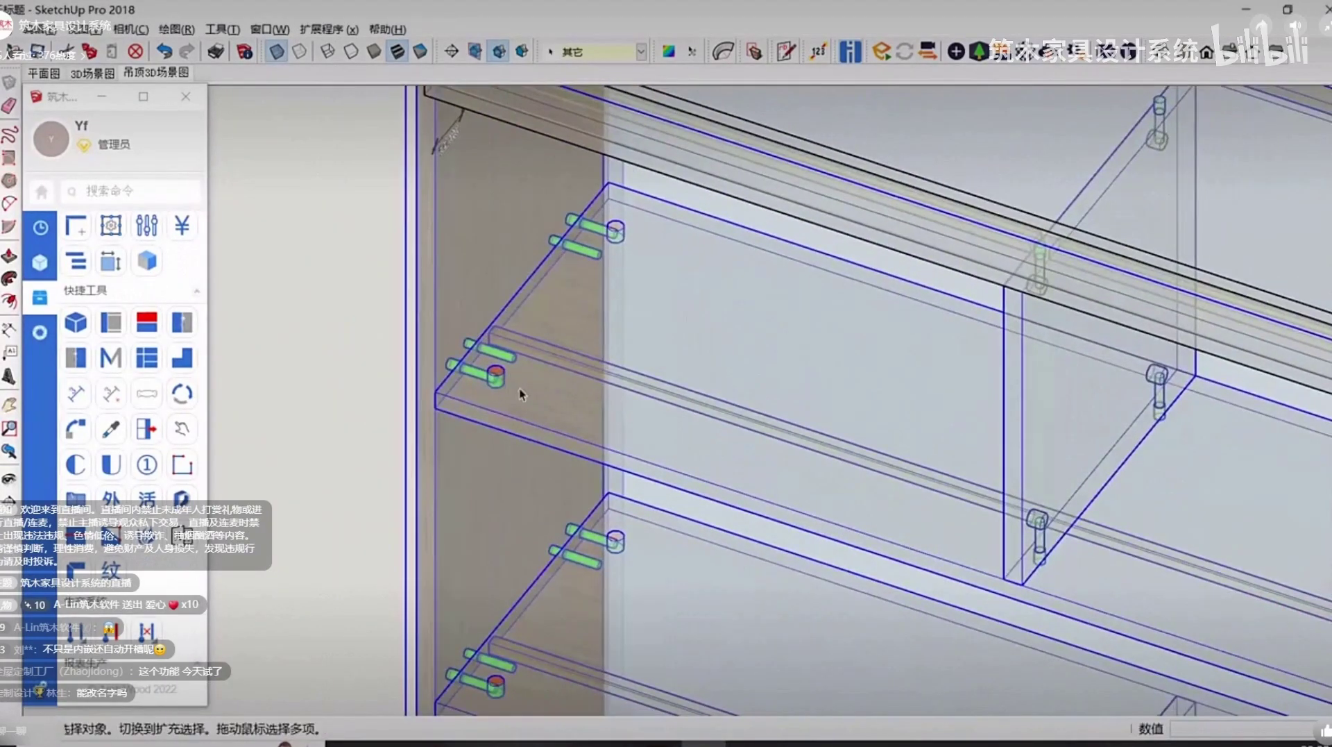
scroll(595, 355, "down", 3)
middle_click_drag(568, 182, 617, 258)
scroll(524, 322, "up", 5)
scroll(508, 332, "down", 1)
scroll(508, 331, "down", 3)
scroll(617, 262, "up", 1)
scroll(574, 293, "down", 2)
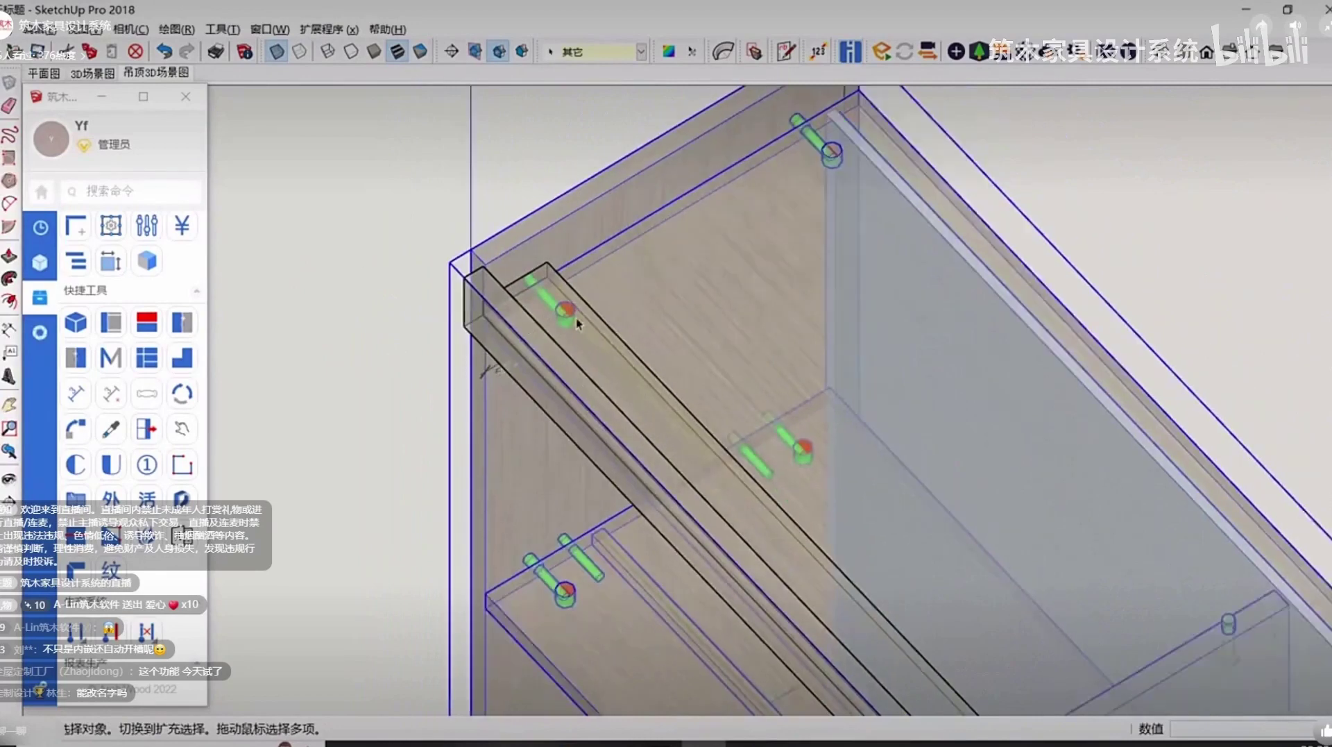
Open the parameter editor for the cabinet's top board and show its 五金 hardware settings.
mouse_move(574, 305)
middle_mouse_down()
mouse_move(277, 214)
mouse_move(639, 283)
middle_mouse_up()
scroll(664, 313, "up", 3)
scroll(664, 312, "down", 5)
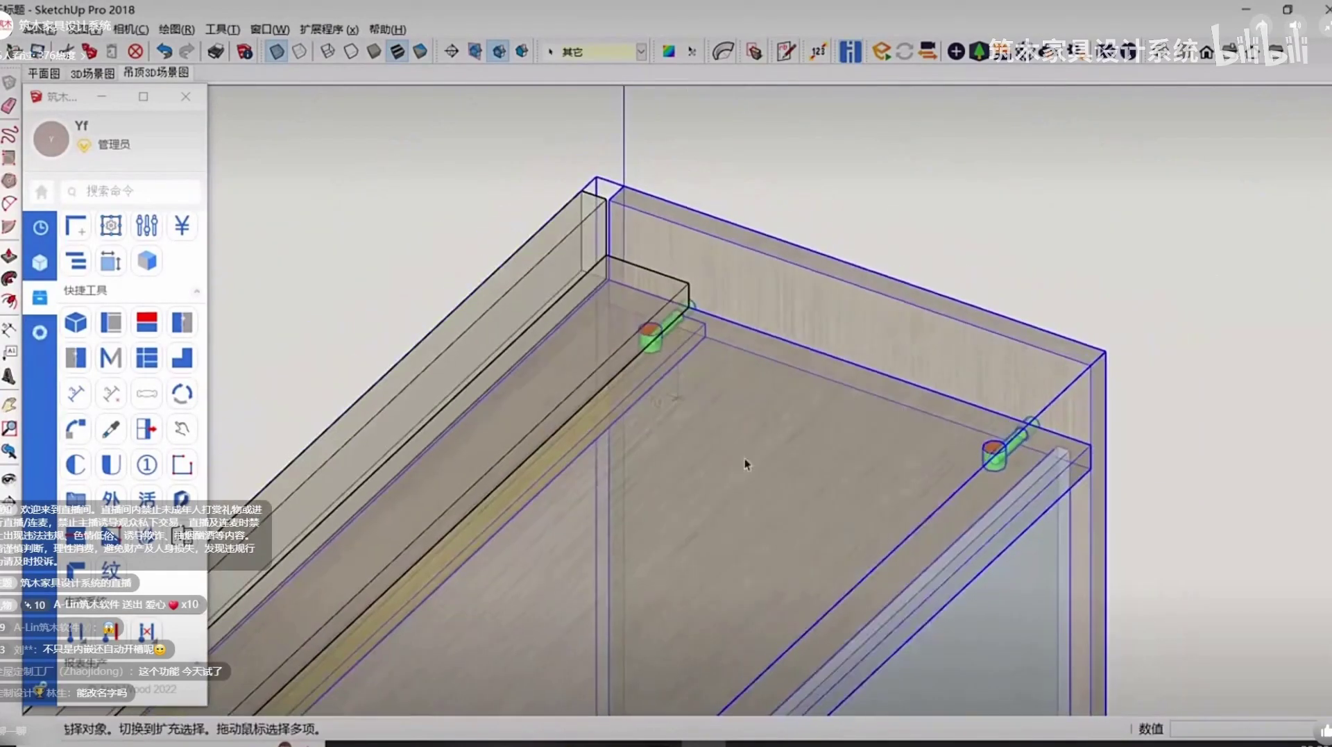
right_click(746, 464)
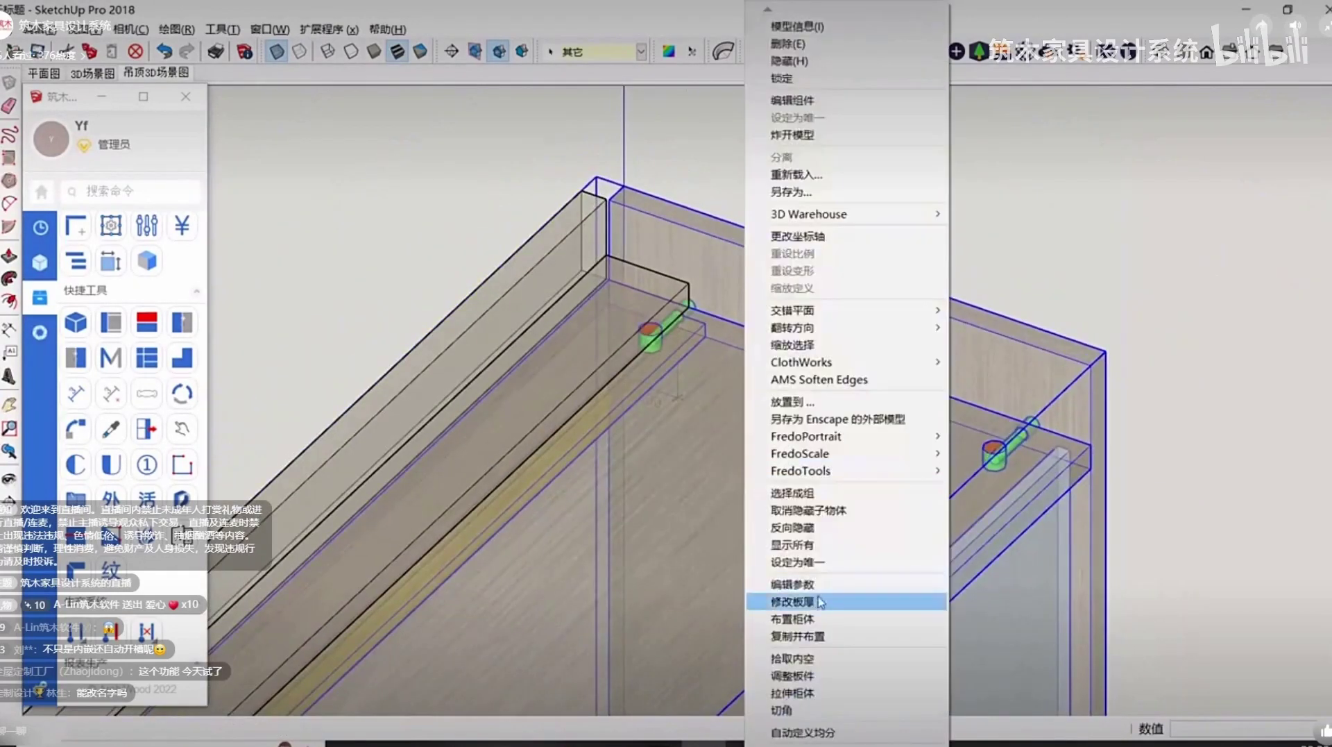
left_click(795, 583)
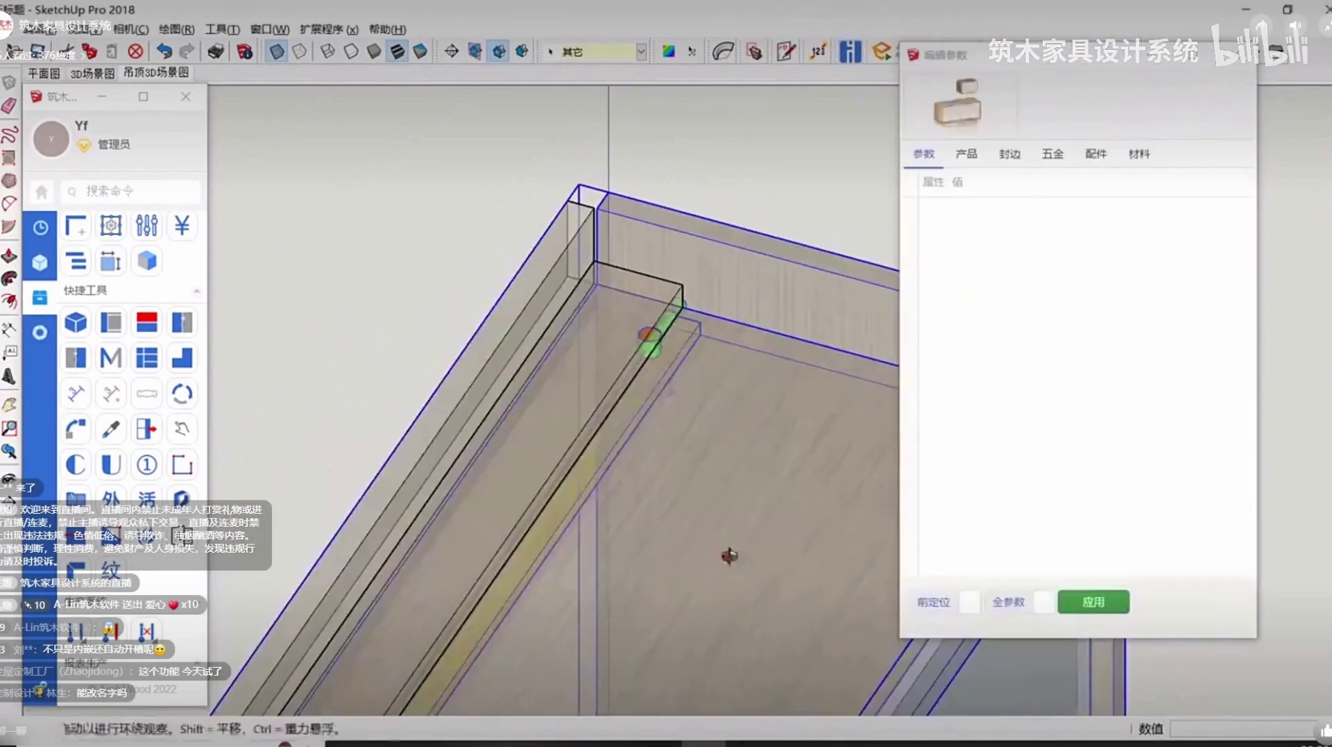
left_click(721, 488)
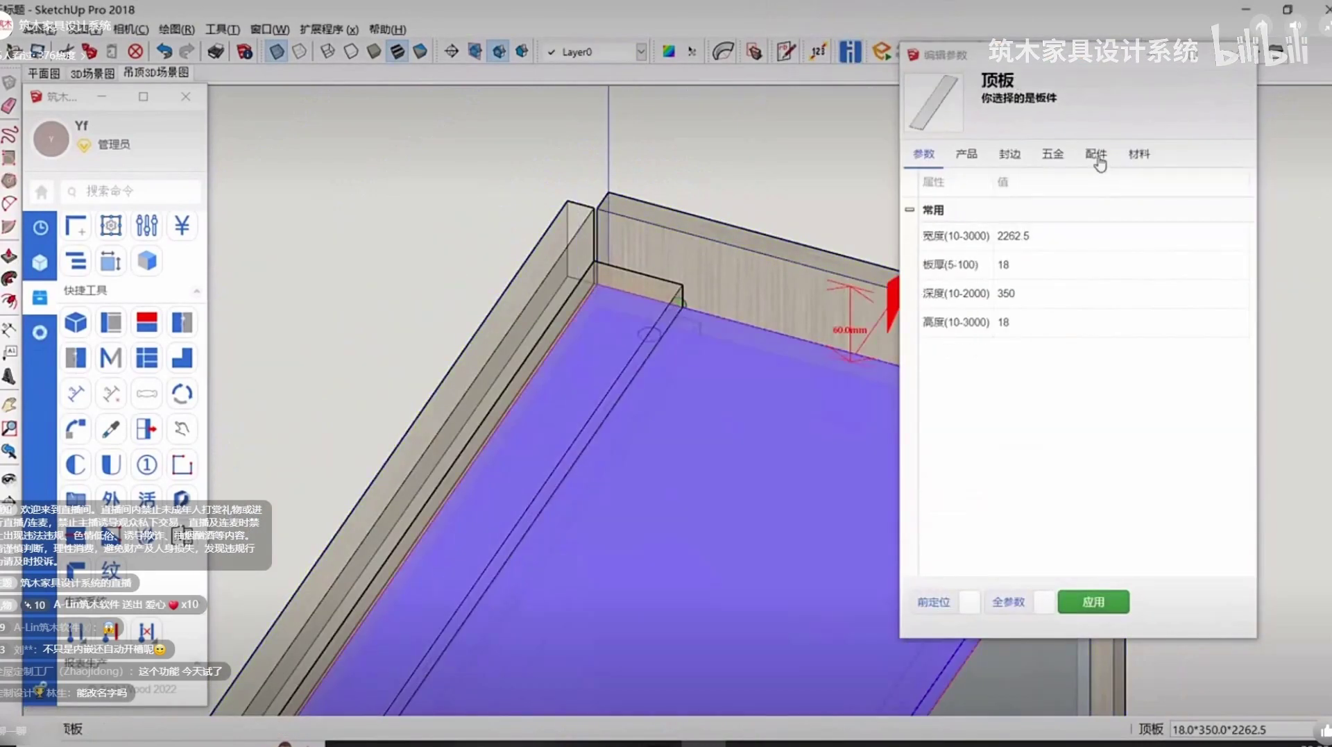
left_click(1055, 156)
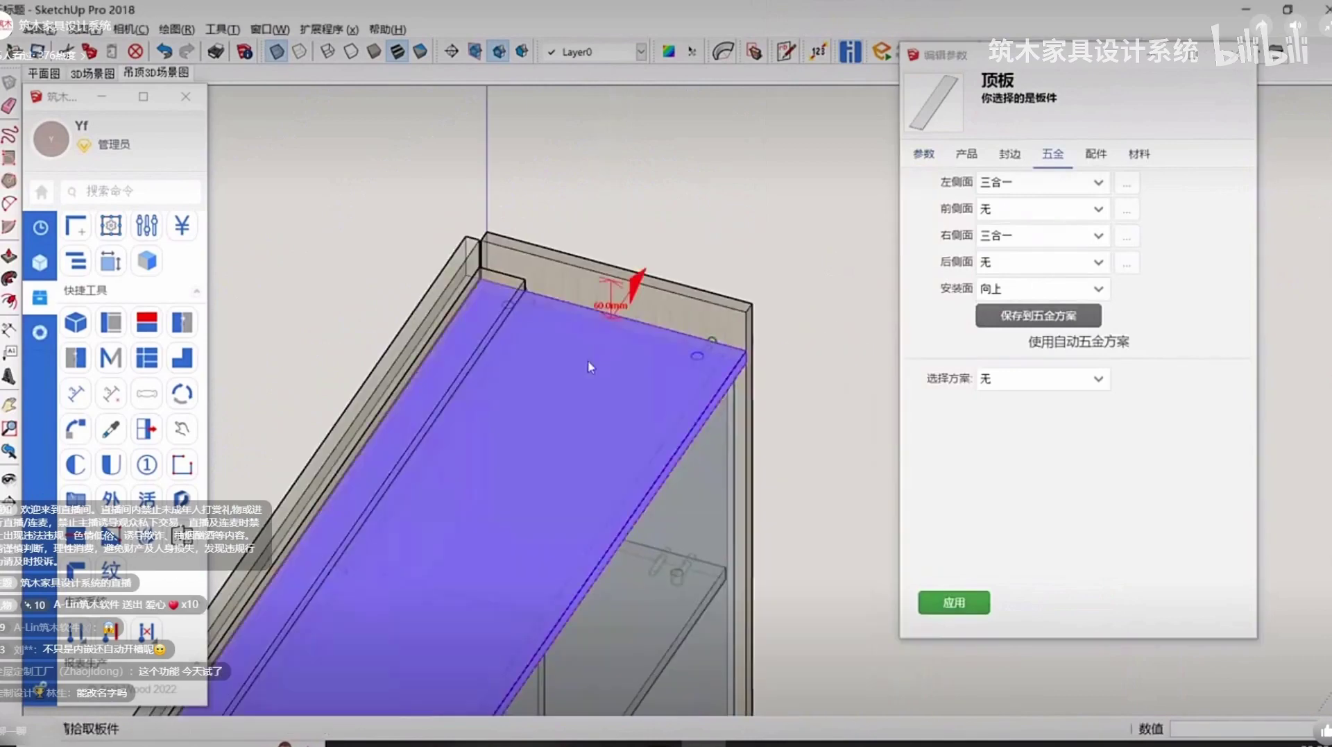
Set the front reserve (前预留) of the top board's left-side 三合一 connectors to 20 and apply it.
left_click(1137, 209)
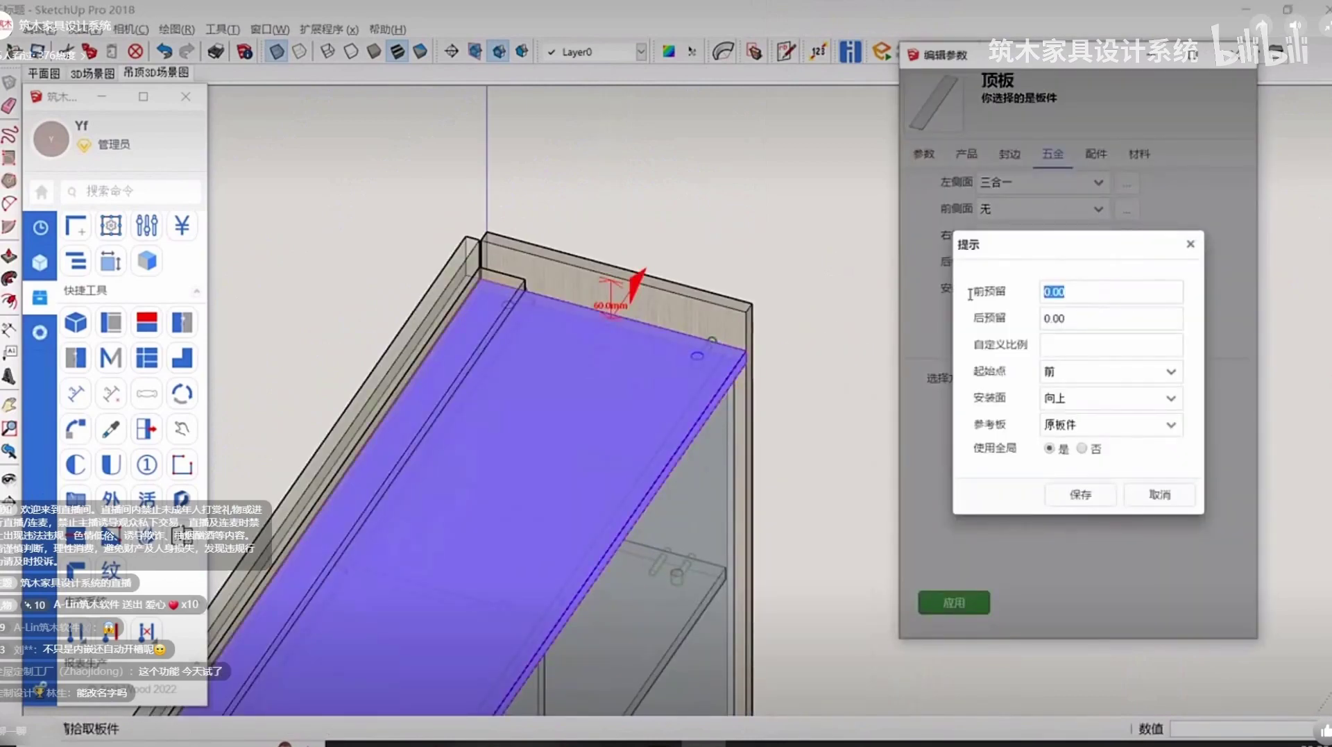
type("20")
left_click(1080, 494)
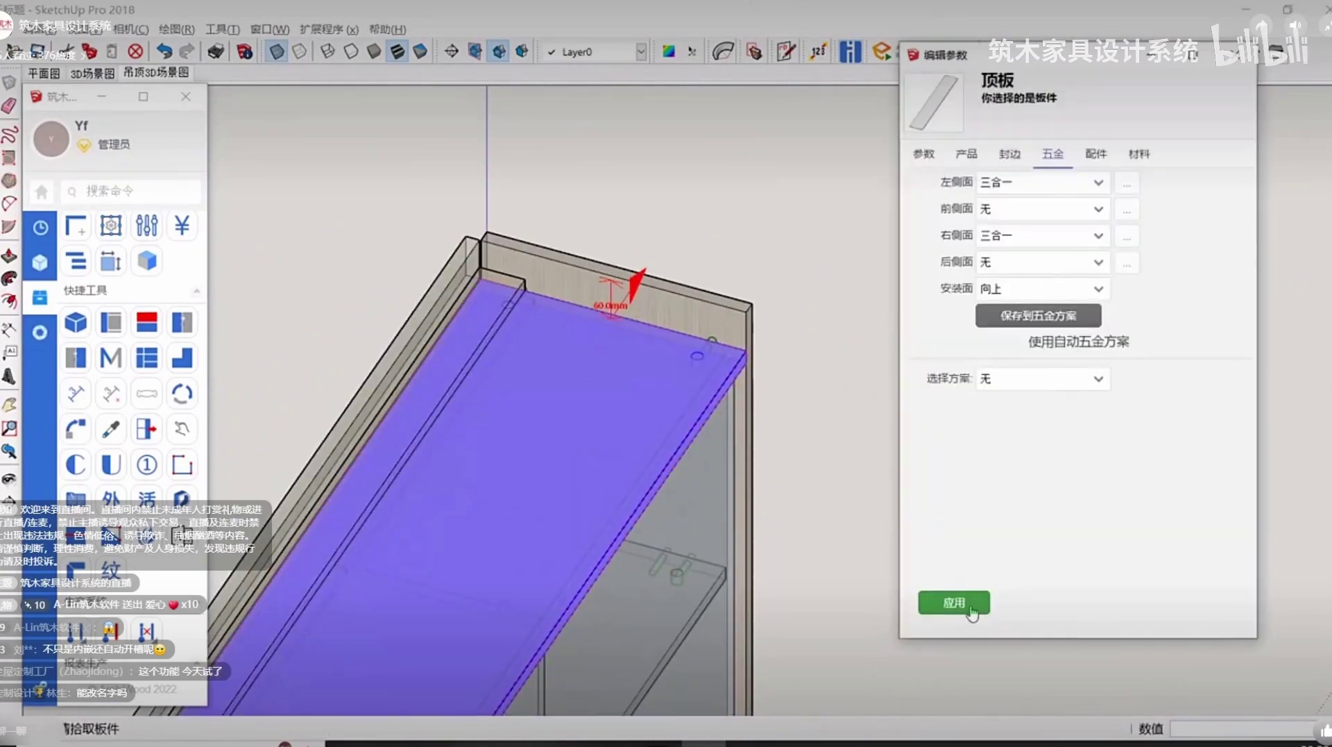
scroll(551, 312, "up", 5)
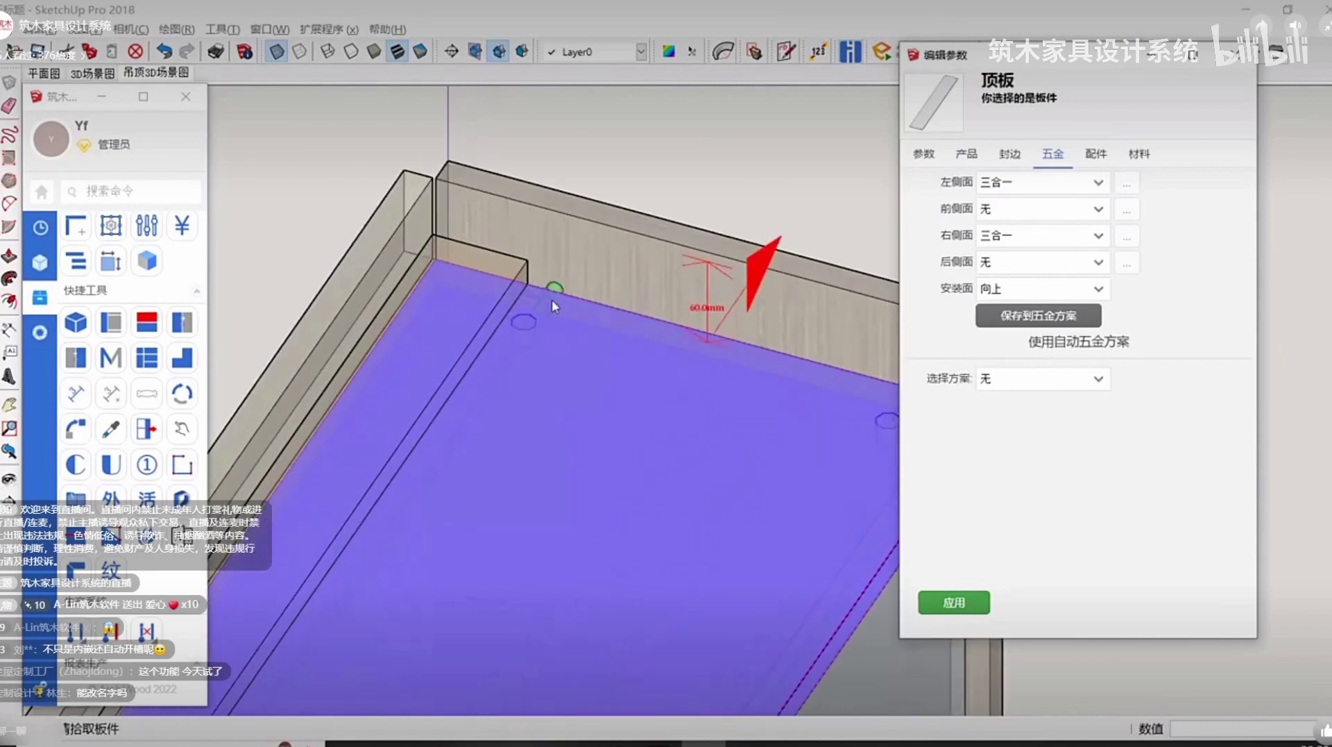
scroll(551, 320, "up", 3)
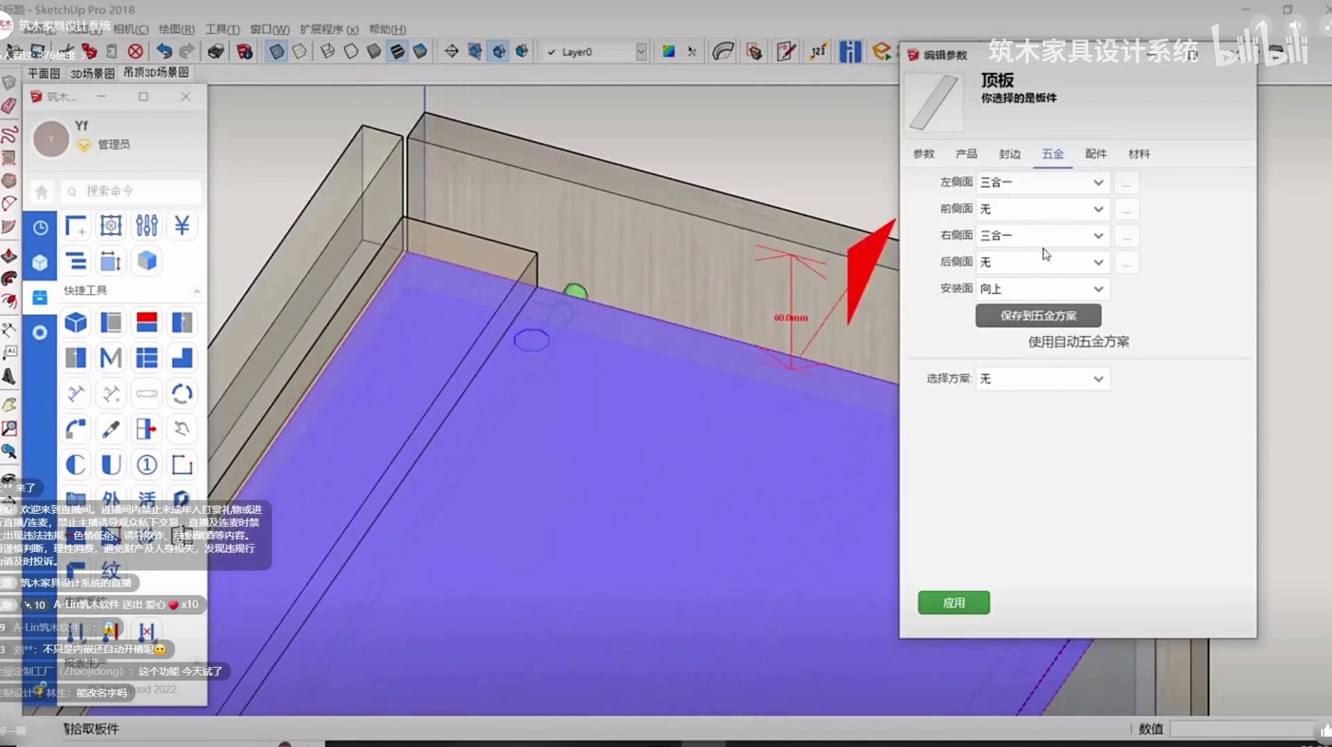
Change the front reserve of the top board's left-side connectors to 50 and apply it.
left_click(1127, 183)
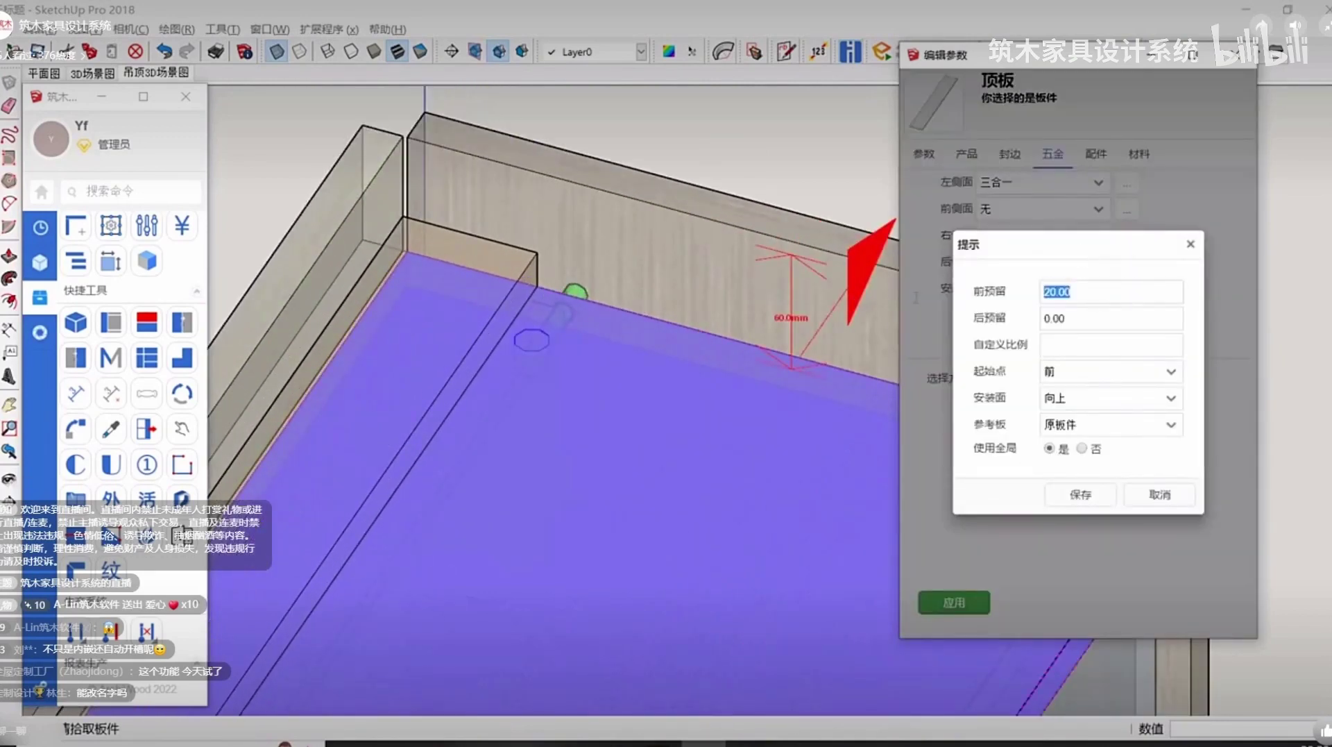
left_click(1072, 496)
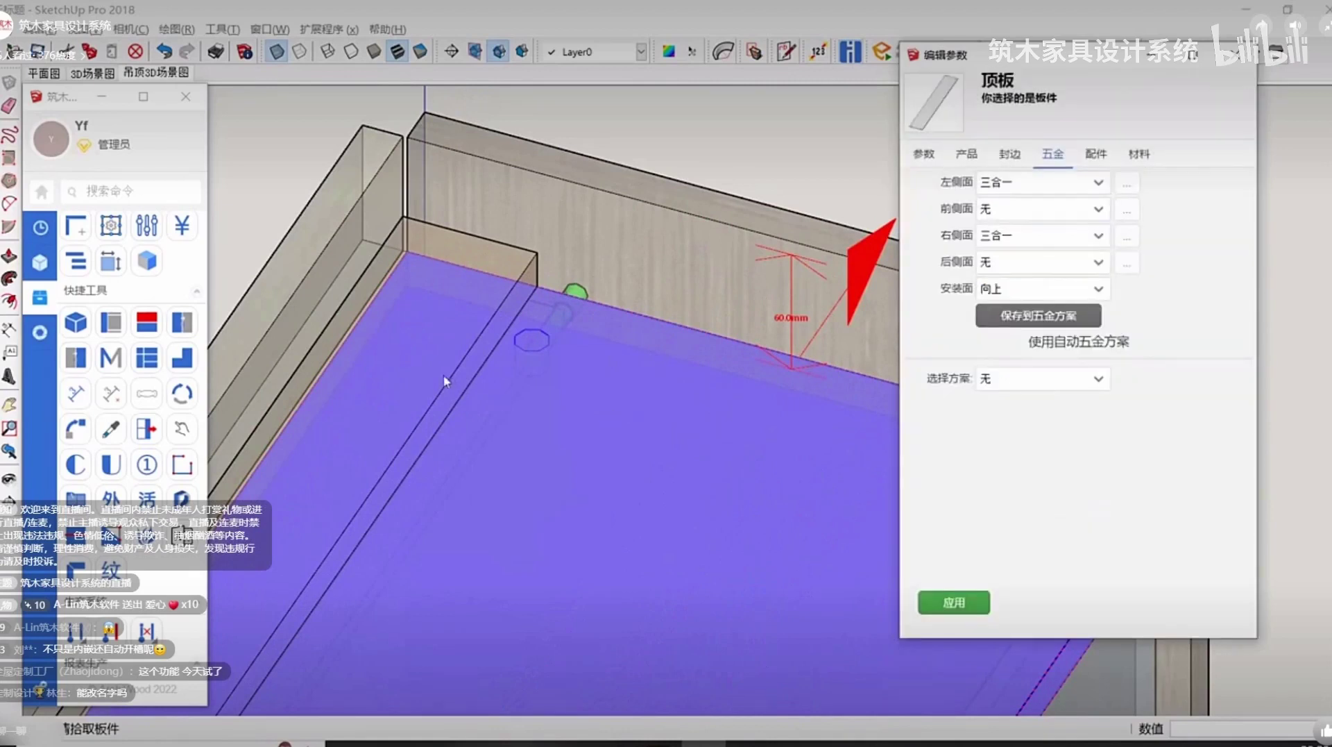
scroll(555, 389, "down", 2)
scroll(565, 415, "down", 3)
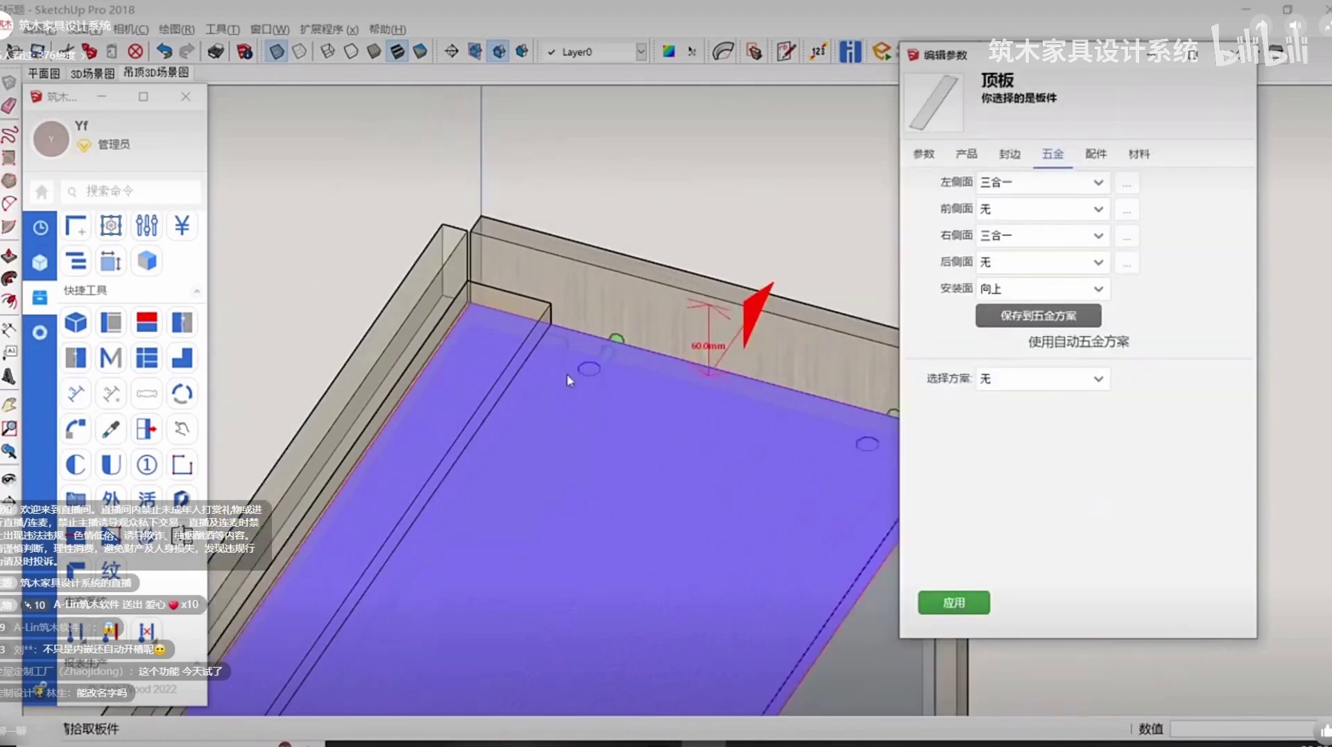
Examine the connector positions at both ends of the top board.
mouse_move(563, 377)
middle_mouse_down()
mouse_move(608, 413)
mouse_move(437, 406)
mouse_move(494, 393)
mouse_move(759, 669)
middle_mouse_up()
scroll(645, 553, "down", 5)
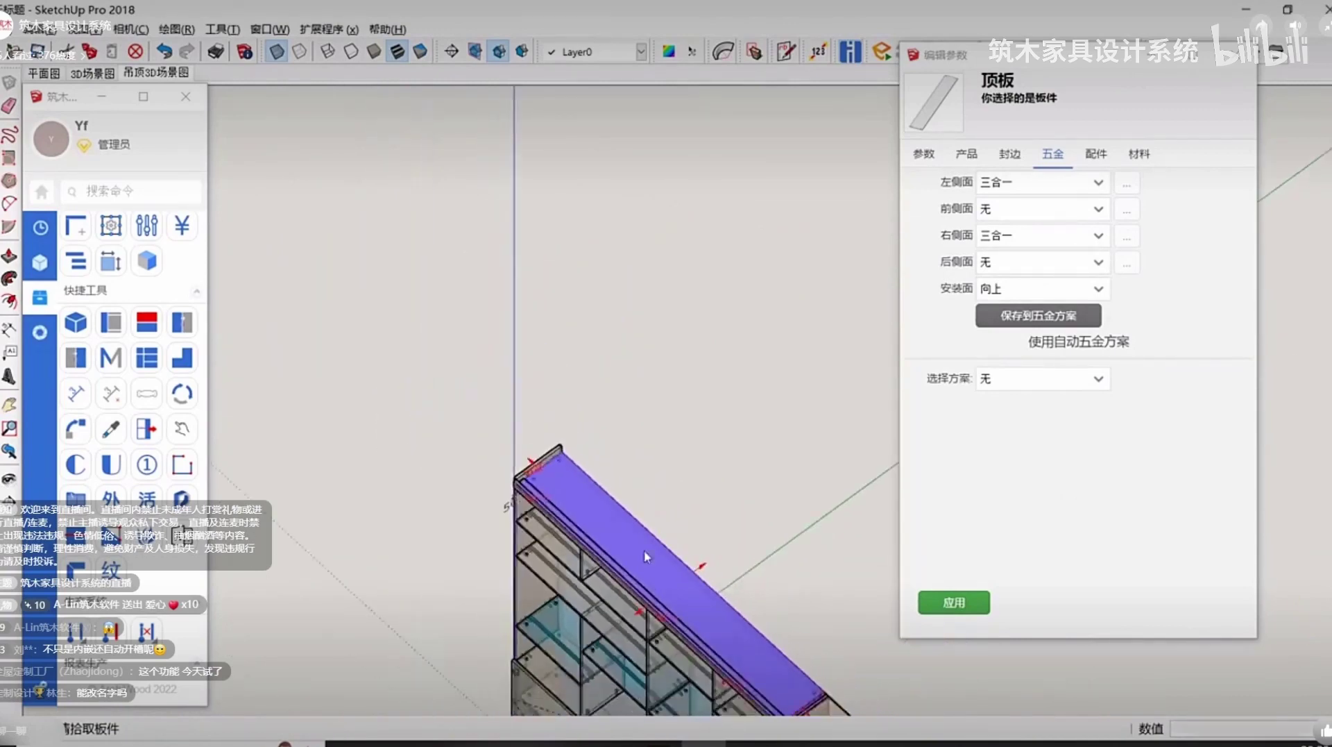
scroll(611, 384, "up", 8)
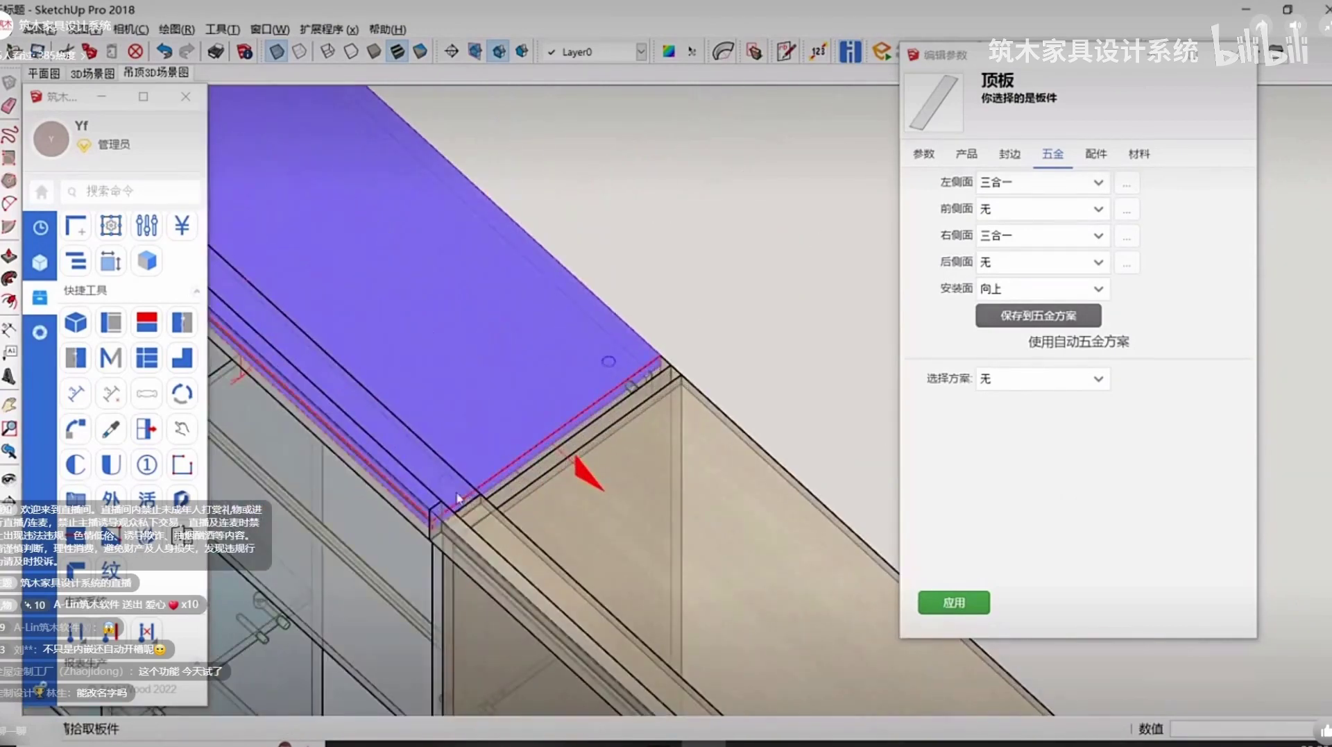
scroll(628, 394, "down", 4)
scroll(458, 268, "up", 6)
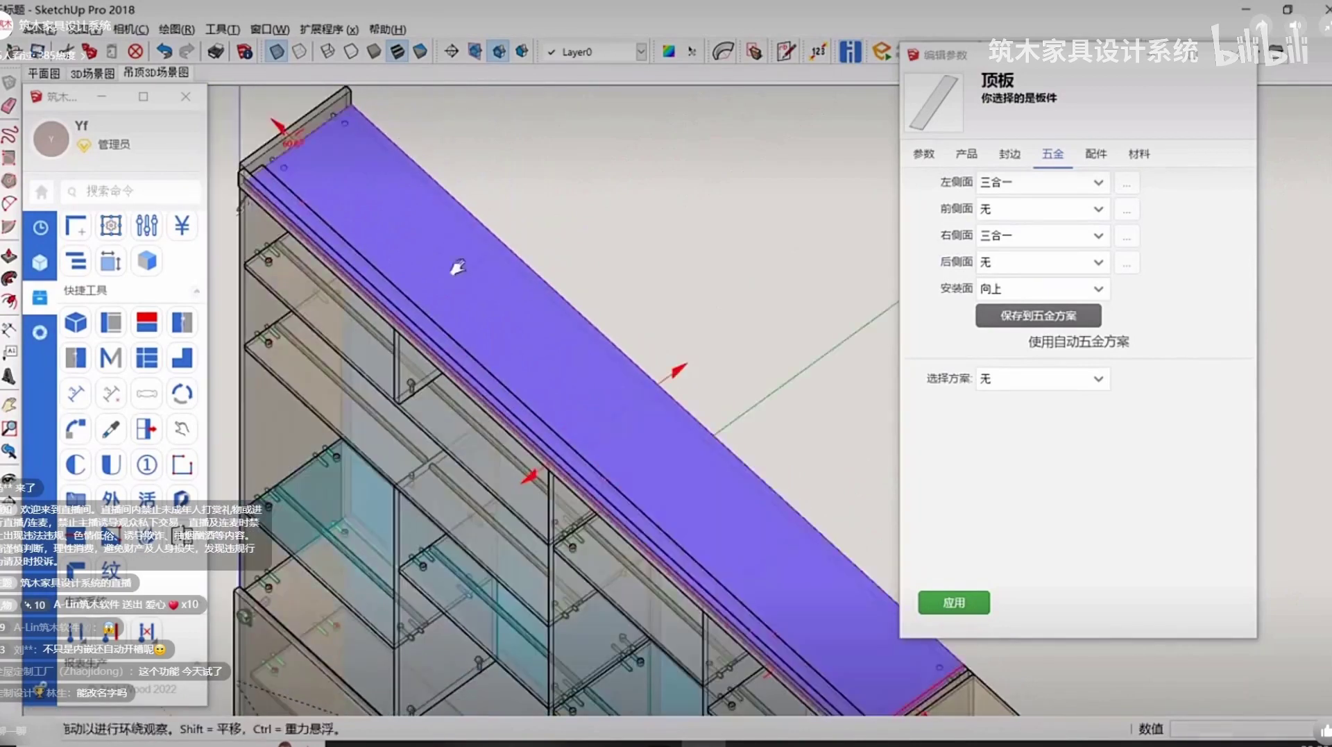
scroll(491, 440, "up", 2)
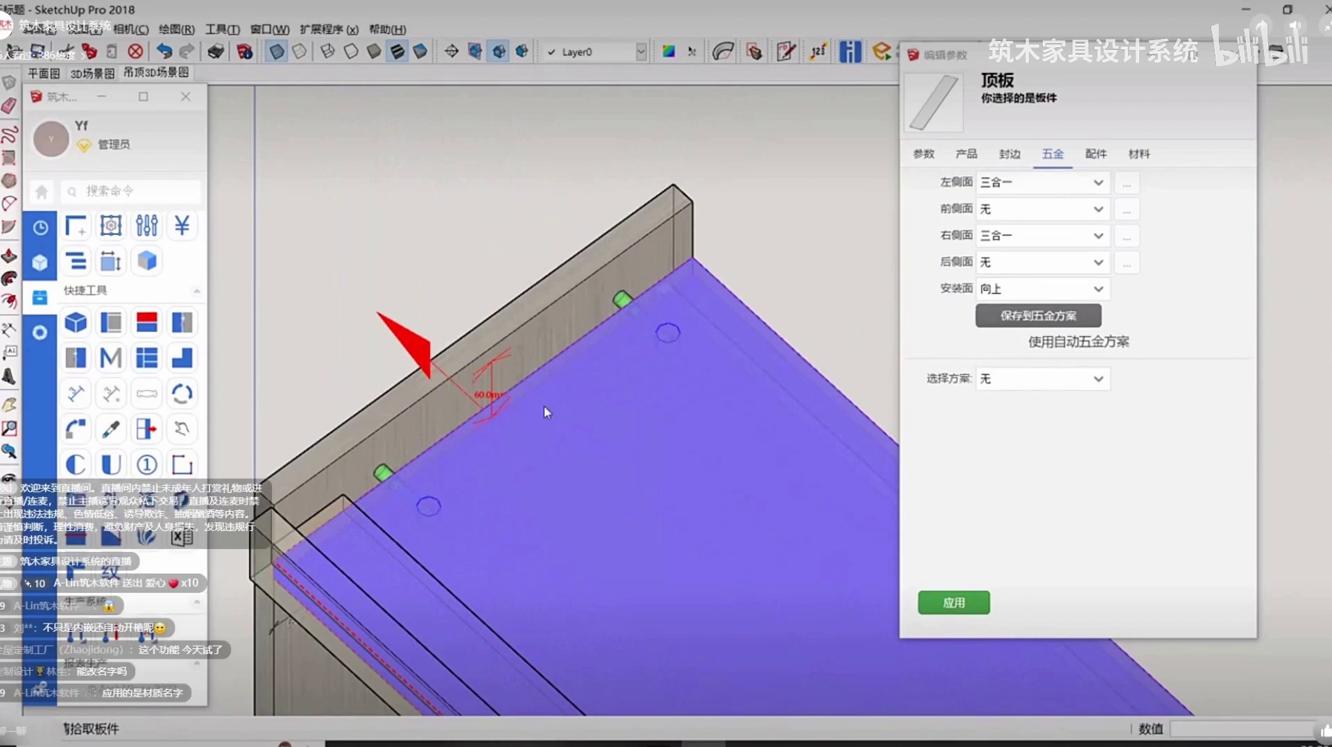
Copy the front connector at the top board's left joint toward the back with range stretch along Y, selecting connectors only.
left_click(452, 506)
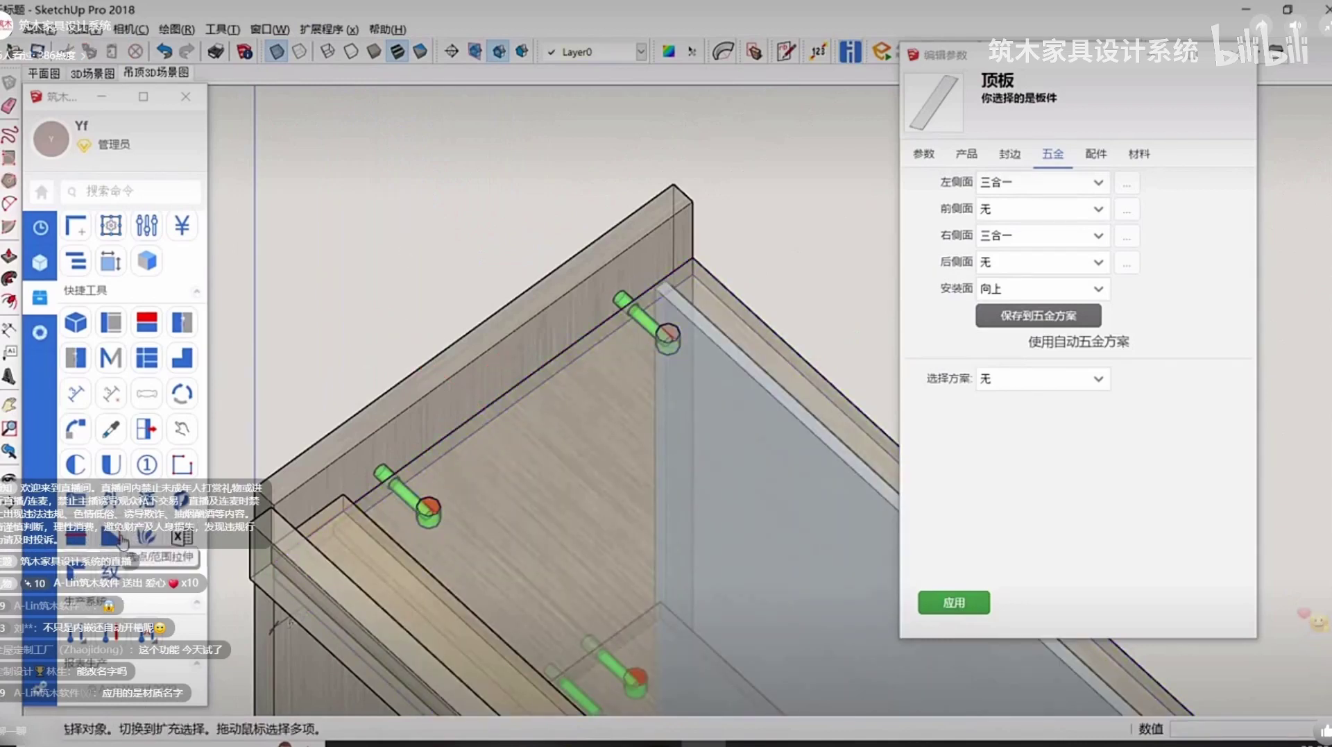
right_click(476, 461)
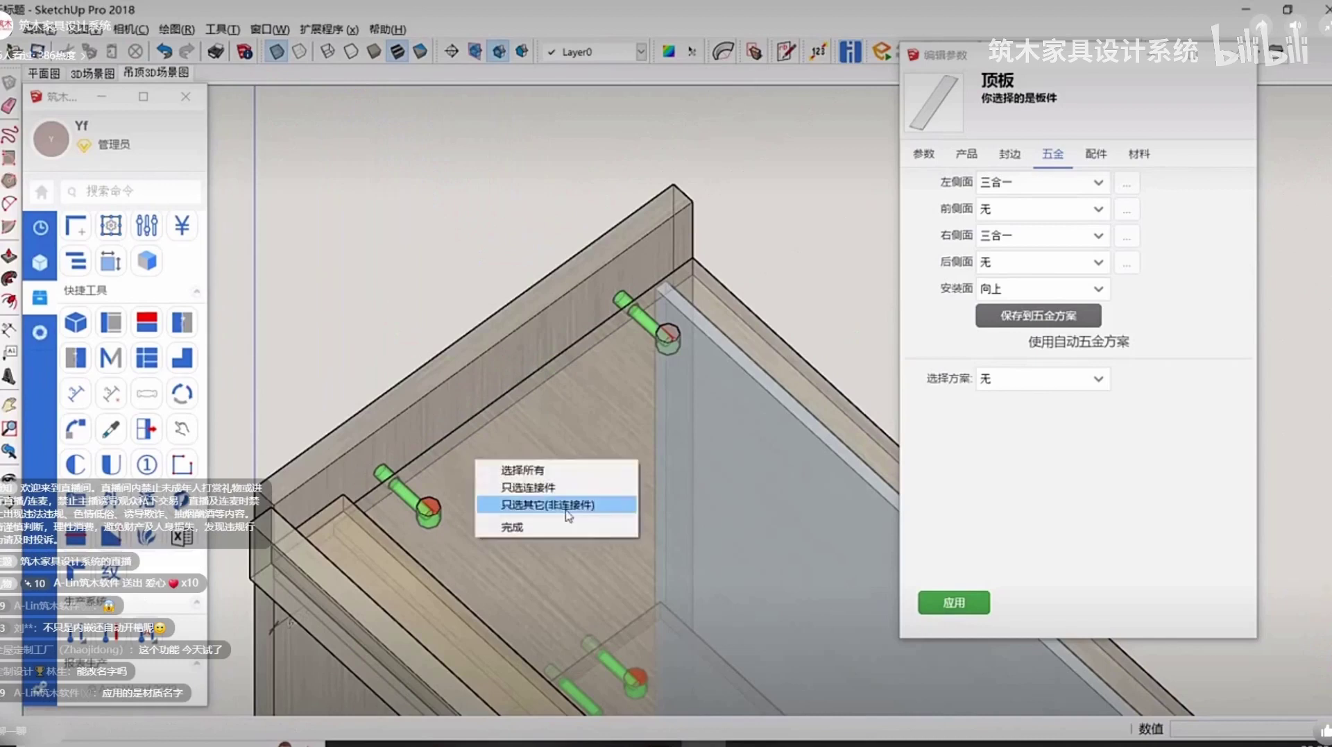
left_click(555, 490)
middle_click_drag(496, 470, 360, 384)
left_click_drag(352, 341, 497, 534)
left_click(1035, 285)
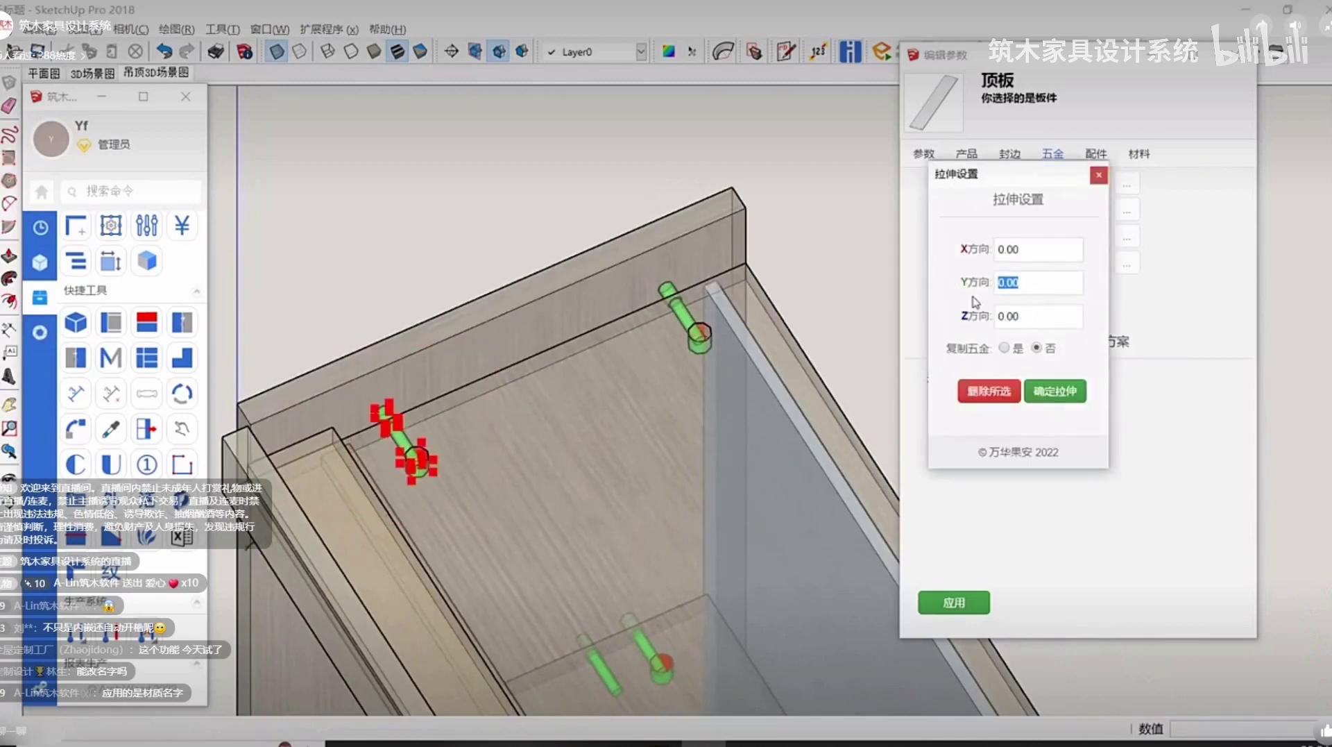
type("5")
left_click(1072, 391)
scroll(555, 368, "down", 5)
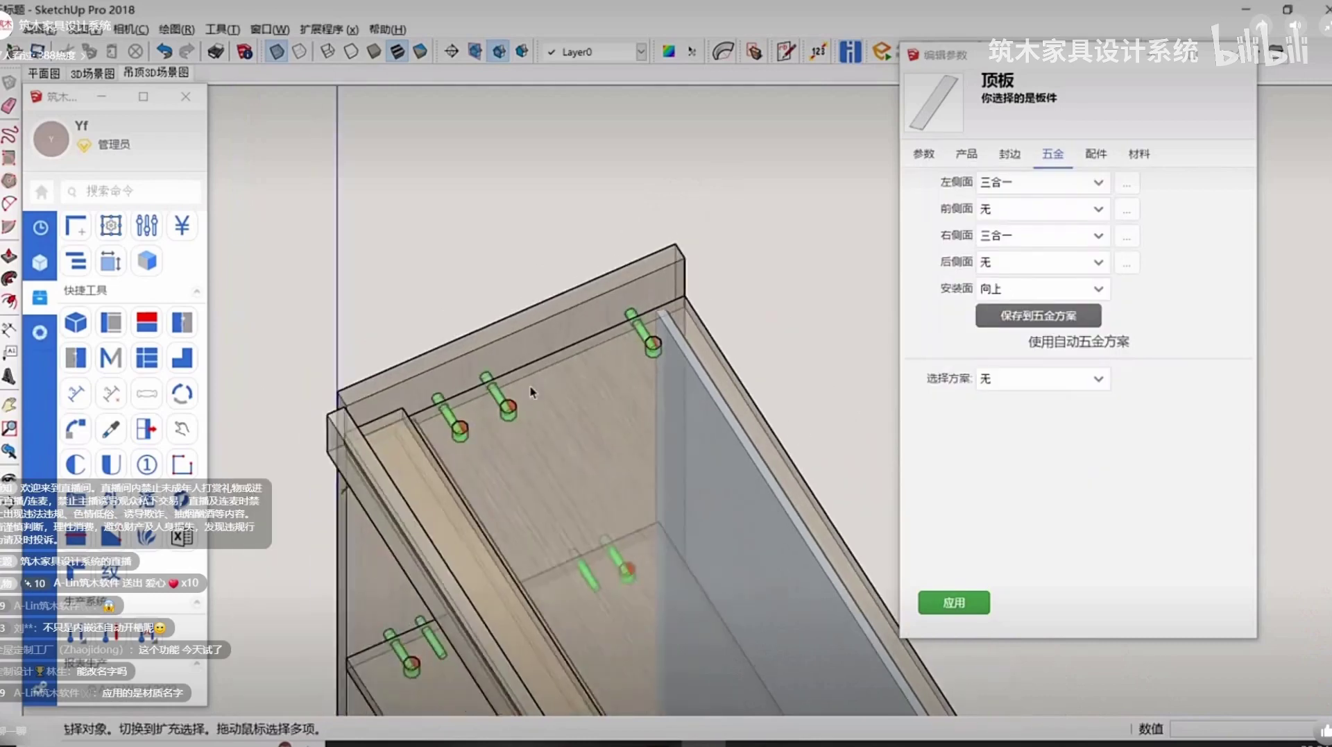
Delete the shelved cabinet's connecting hardware, including the manually drawn holes.
left_click(524, 392)
left_click(146, 632)
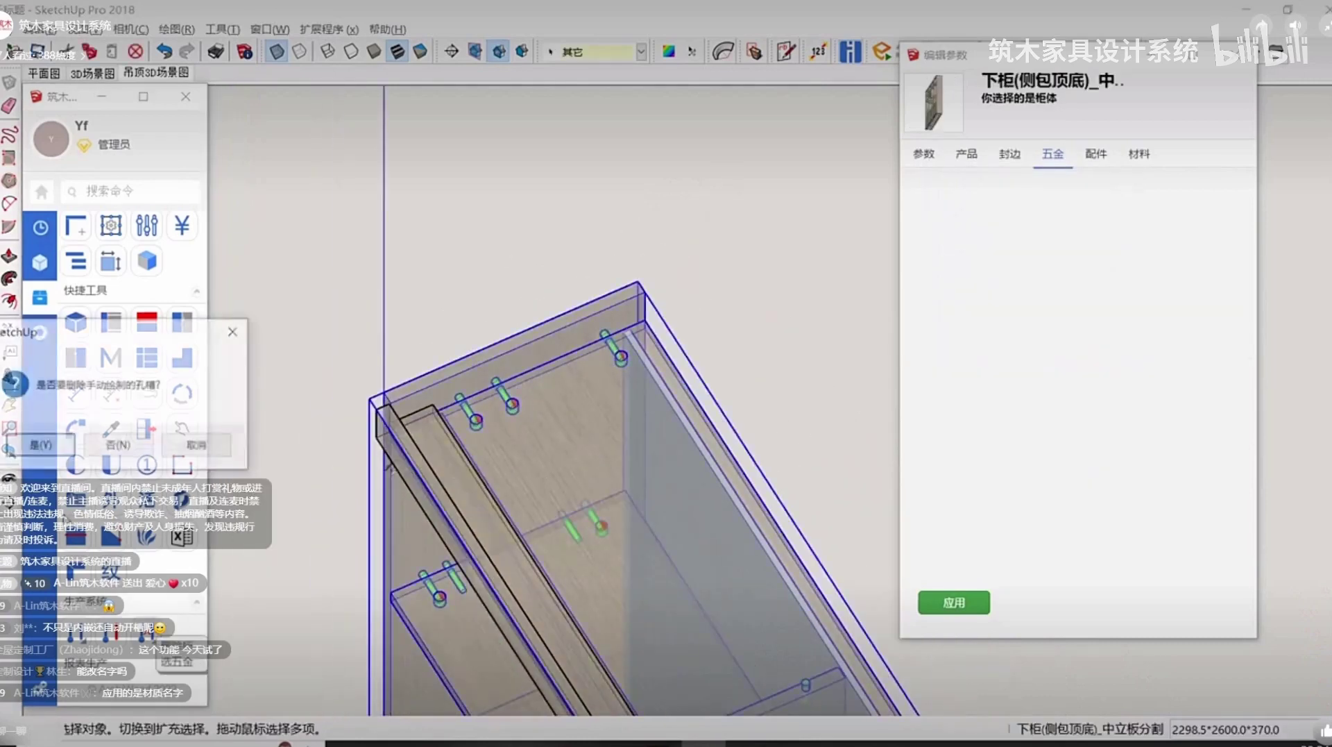
left_click(42, 444)
Generate connecting hardware for the top filler group (顶侧封板组) and for the shelved cabinet.
left_click(430, 496)
left_click(82, 635)
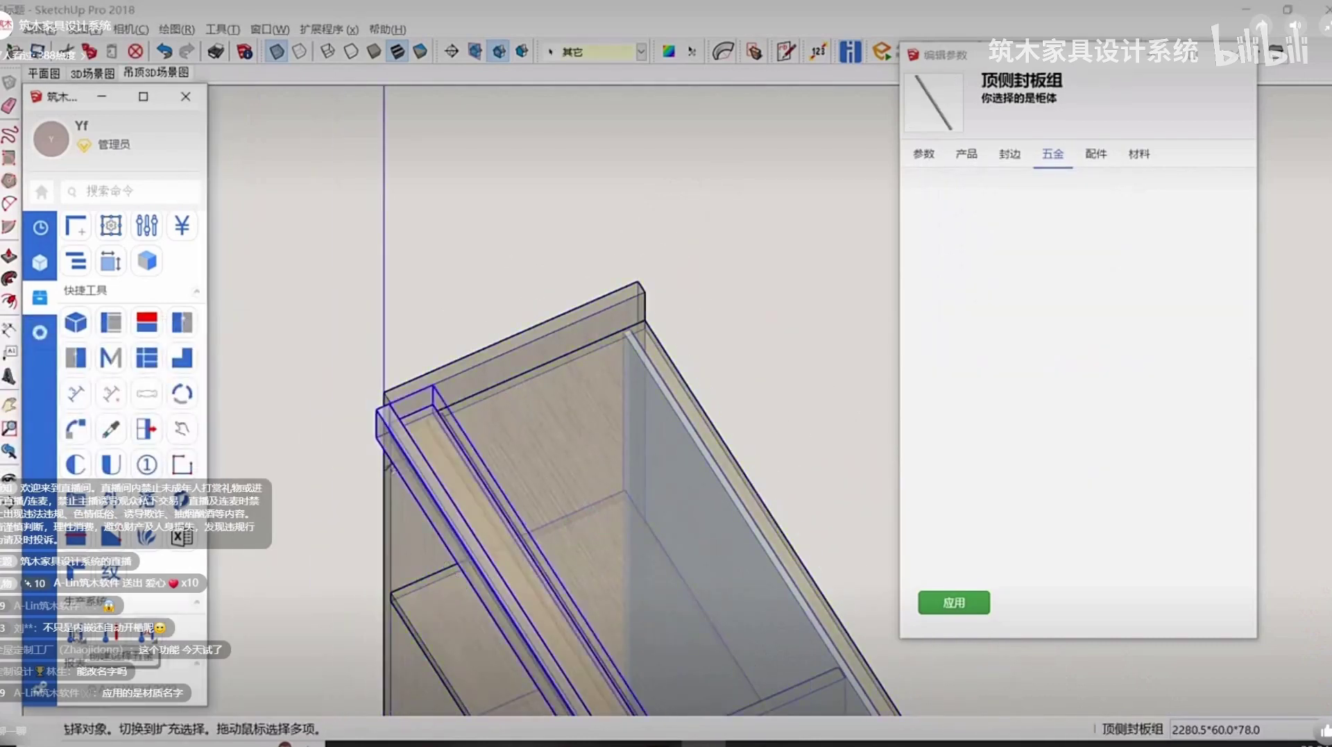
scroll(533, 461, "down", 2)
left_click(533, 455)
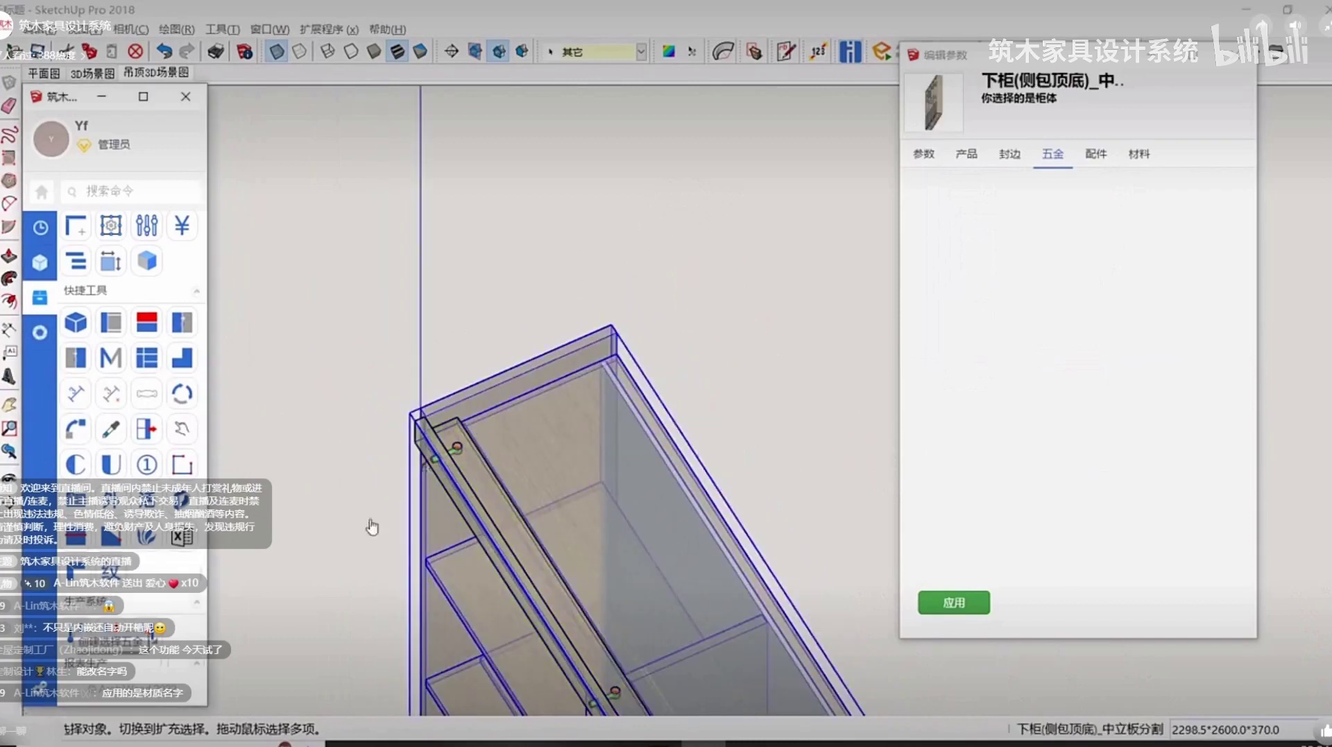
scroll(523, 423, "up", 2)
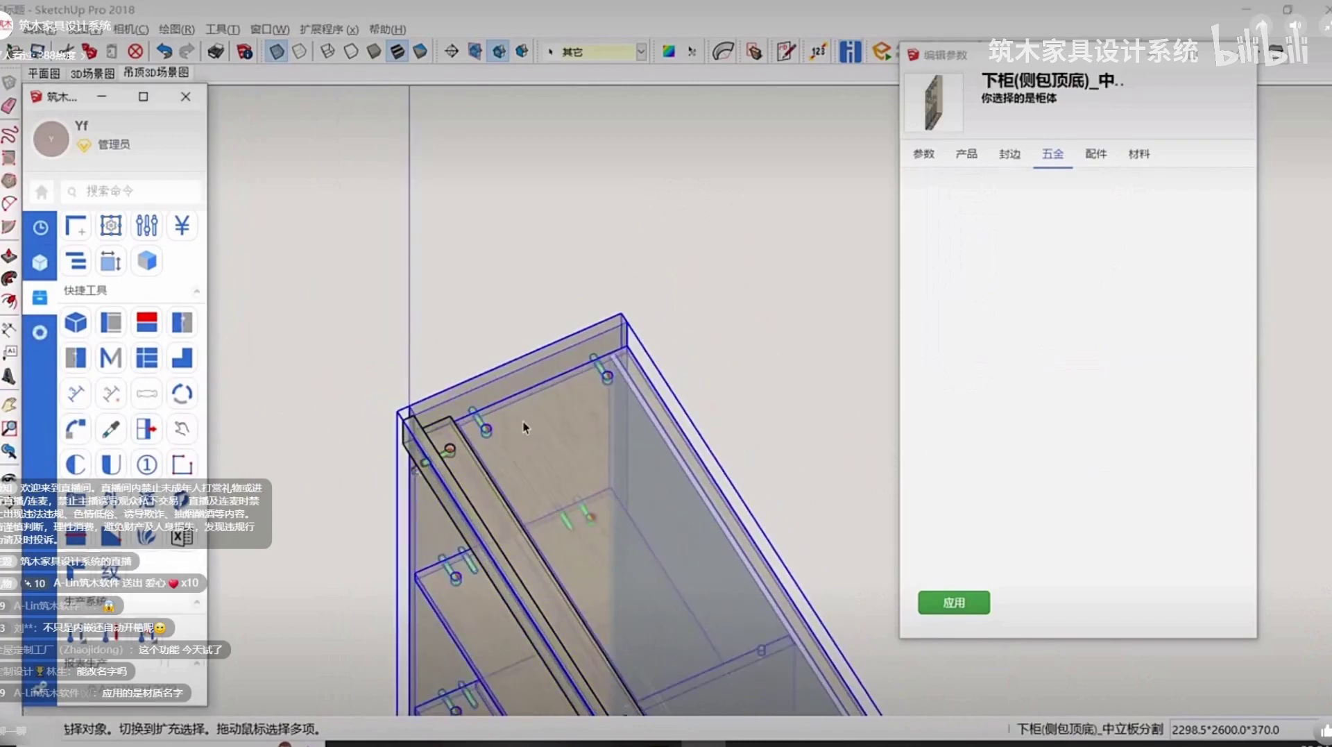
scroll(542, 422, "down", 1)
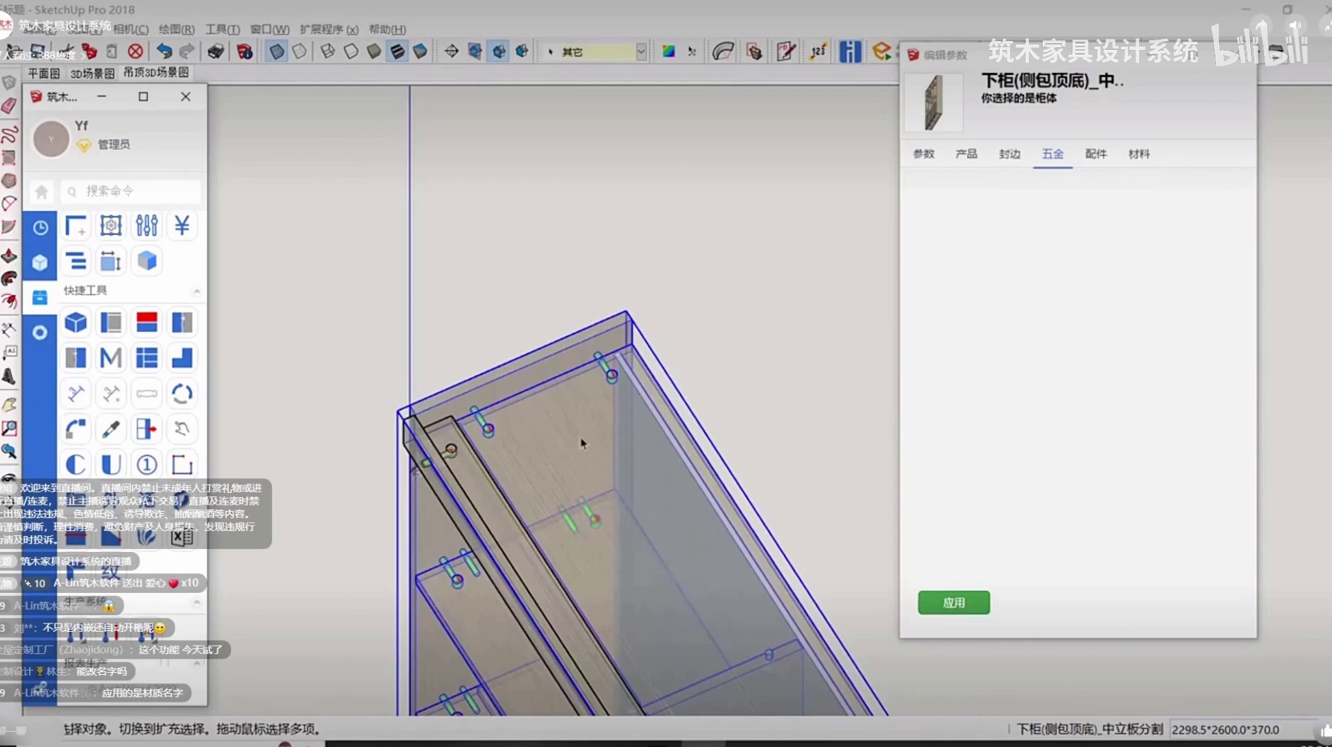
Open the top board's left-side connector settings and set the front reserve to 0.
left_click(551, 444)
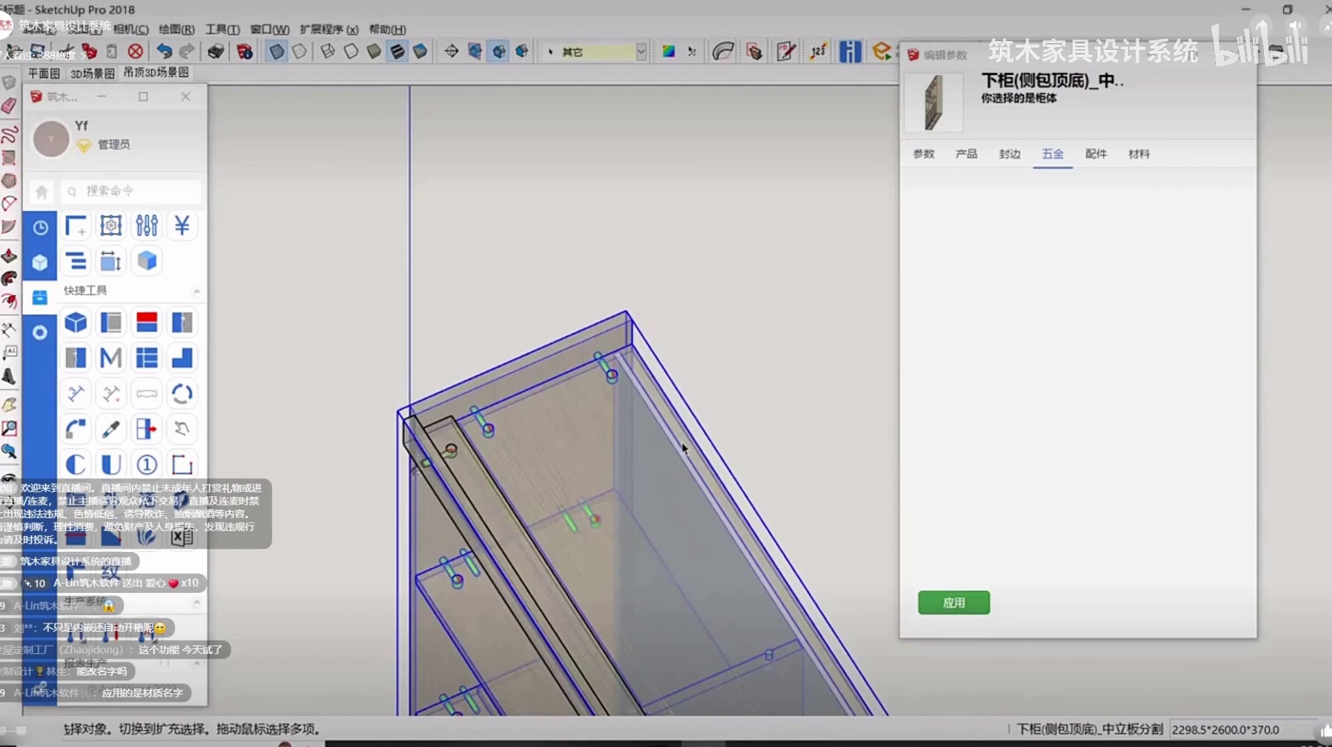
double_click(606, 433)
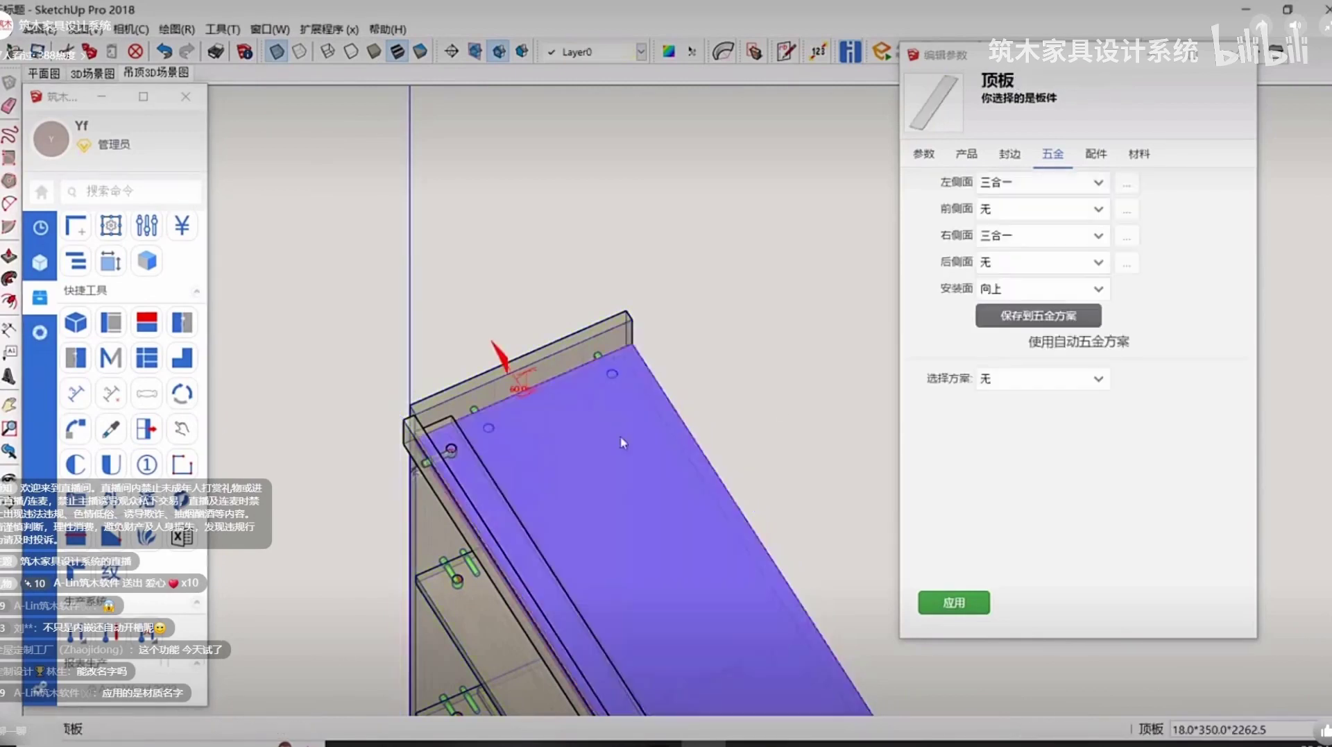
left_click(1128, 184)
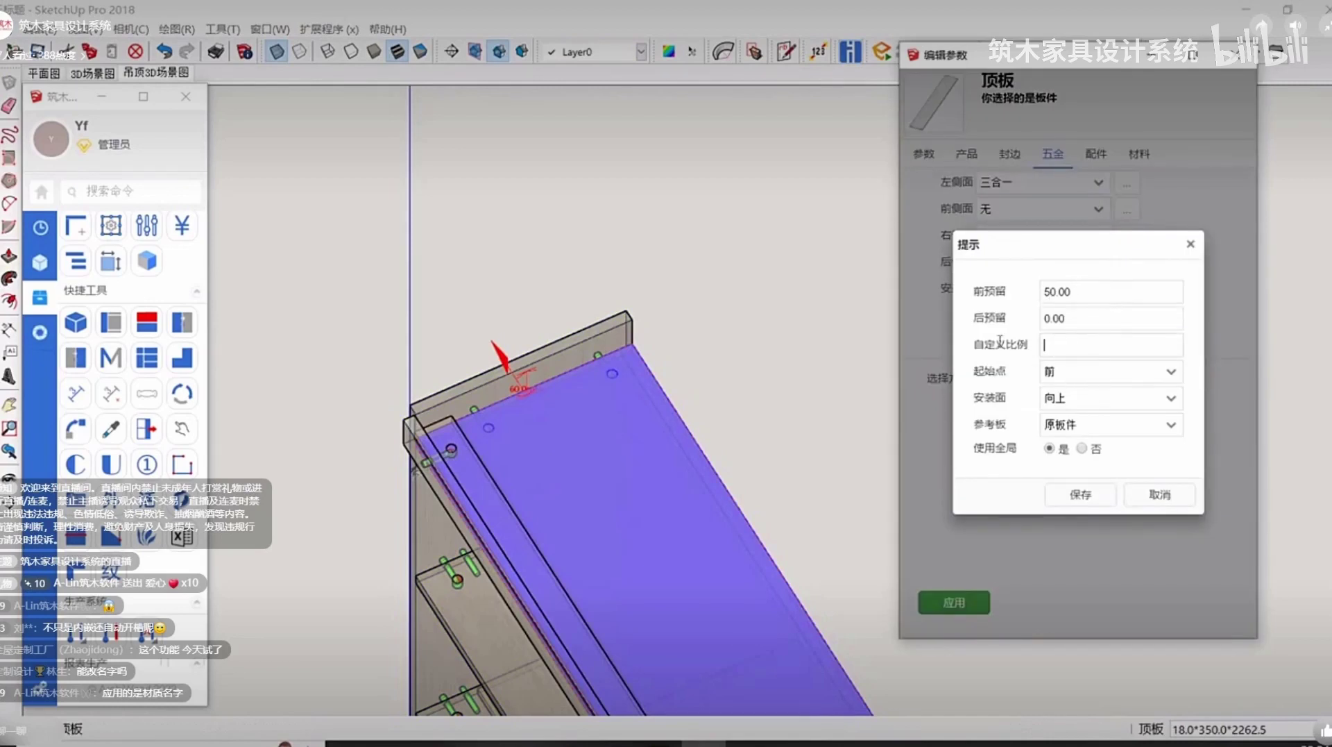
double_click(1108, 290)
type("0")
Set the custom ratio (自定义比例) of the top board's left-side connectors to 50:A:1:A:1:A:50, save and apply it.
middle_click_drag(425, 431, 528, 455)
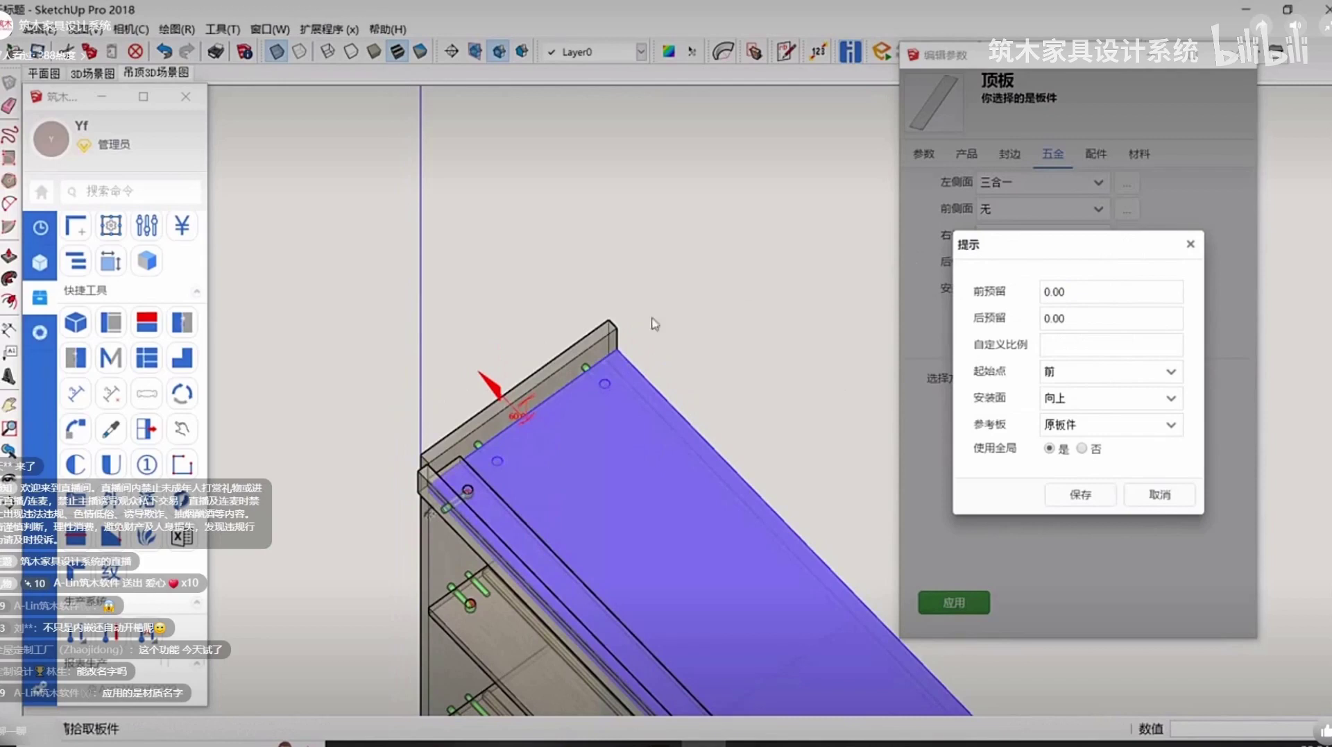
left_click(1069, 352)
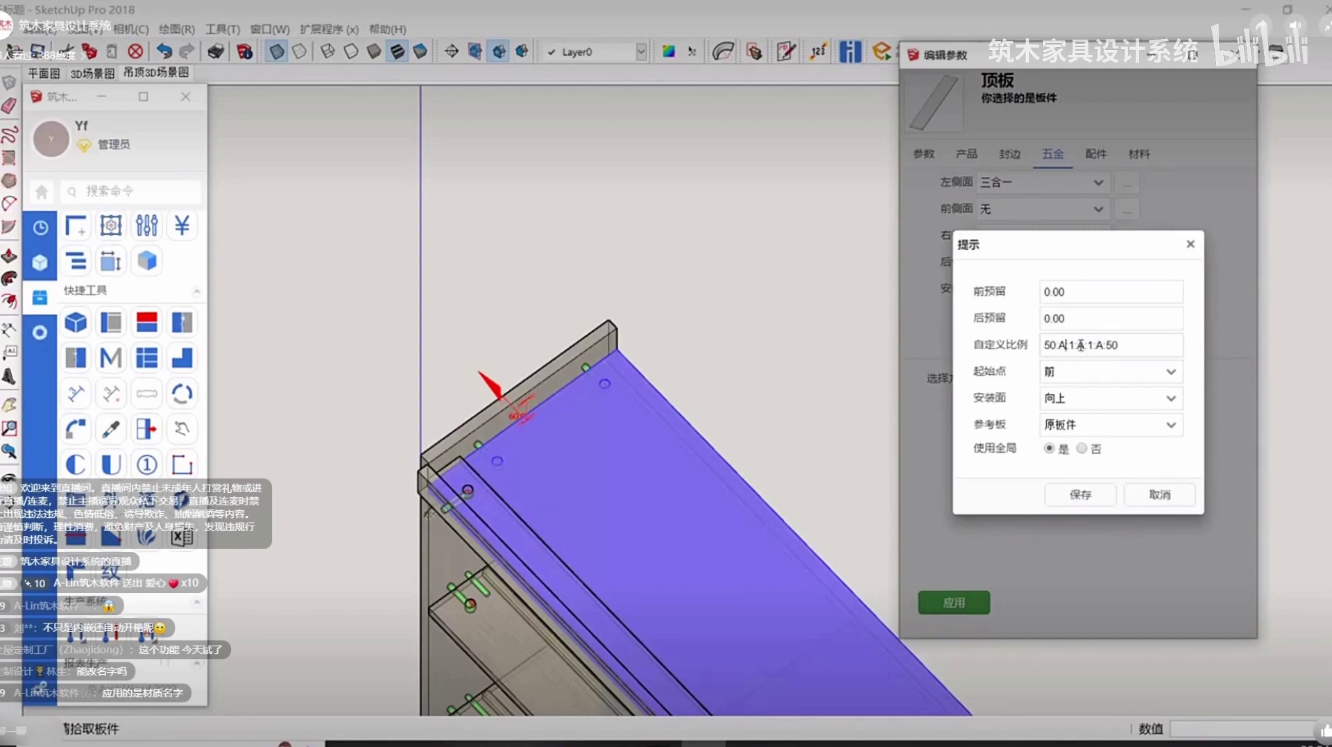
left_click(1086, 496)
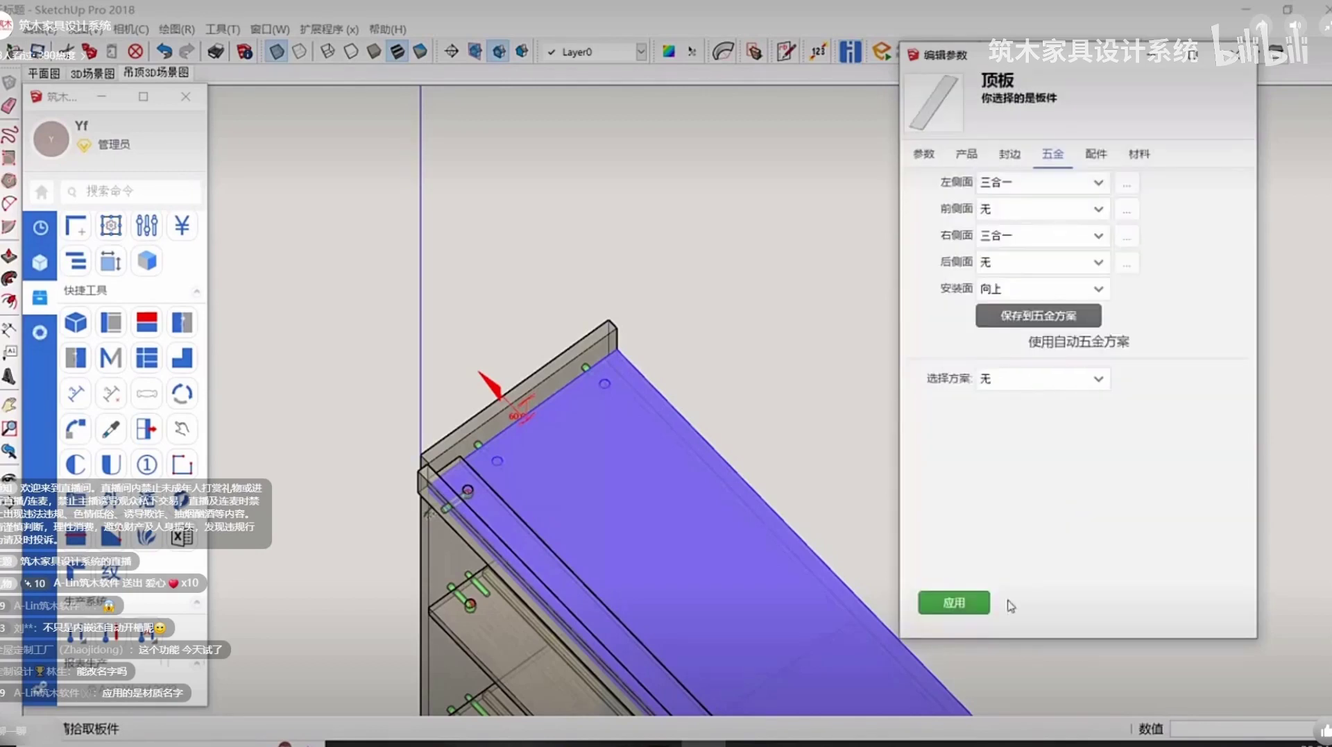
left_click(961, 605)
Select the whole shelved cabinet and clear its existing connectors together with the manually drawn holes.
middle_click_drag(719, 472, 644, 460)
scroll(644, 456, "down", 3)
middle_click_drag(858, 611, 511, 297, "shift")
scroll(652, 467, "up", 2)
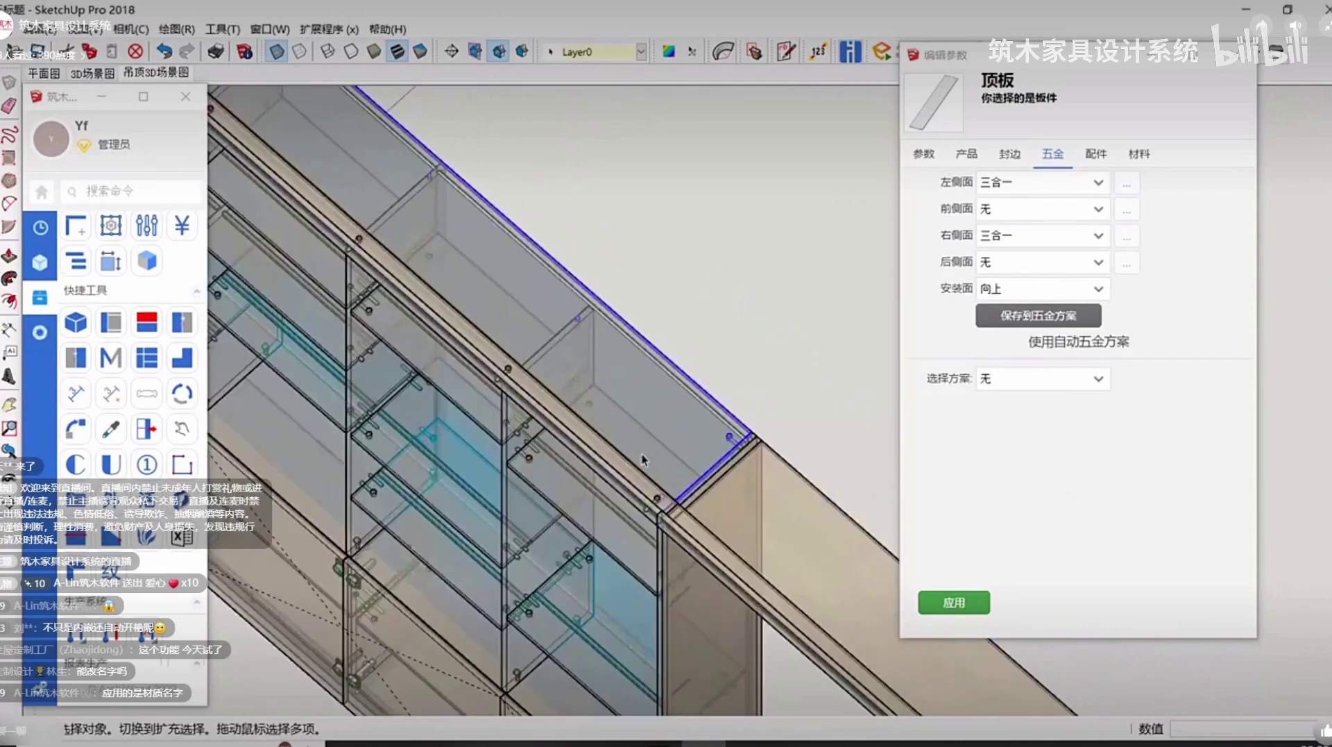
left_click(773, 338)
left_click(652, 399)
left_click(148, 634)
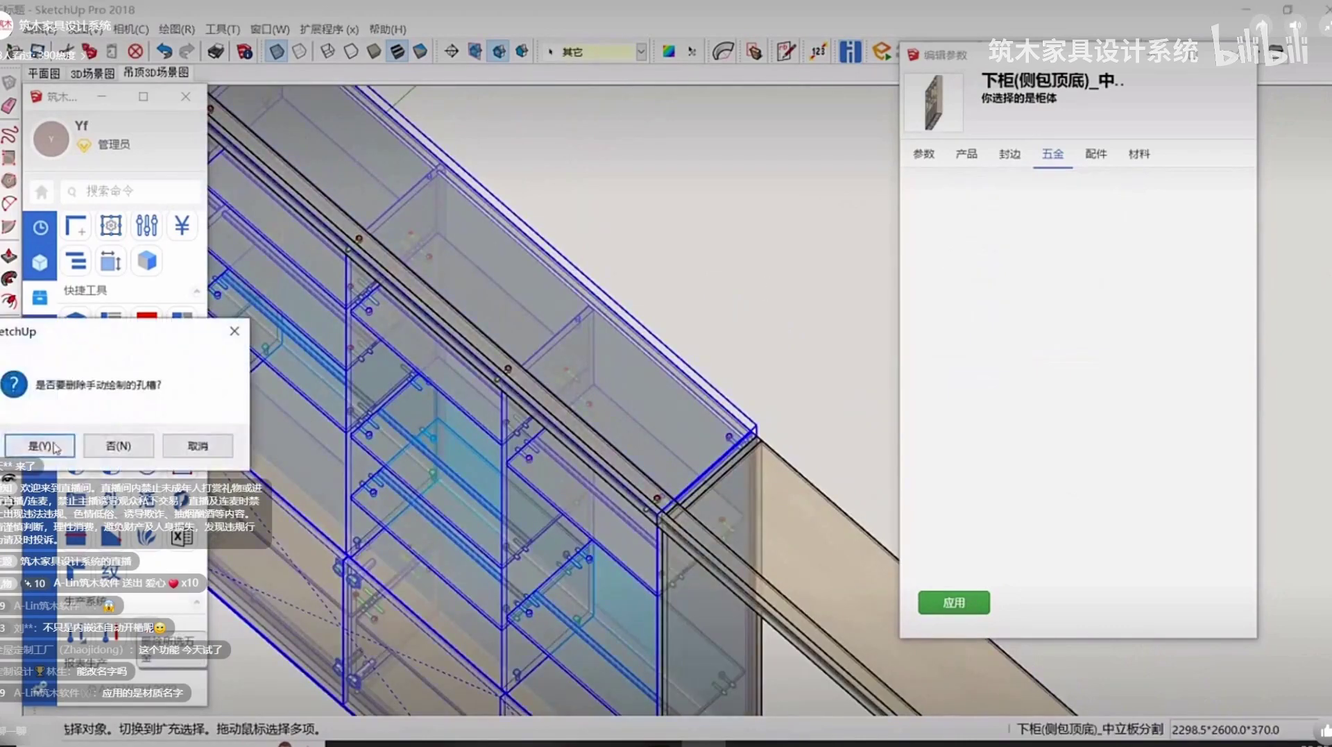
left_click(54, 447)
Regenerate the shelved cabinet's connecting hardware and check the connectors at the top board's left joint.
scroll(381, 307, "down", 2)
middle_click_drag(381, 306, 679, 567, "shift")
left_click(78, 629)
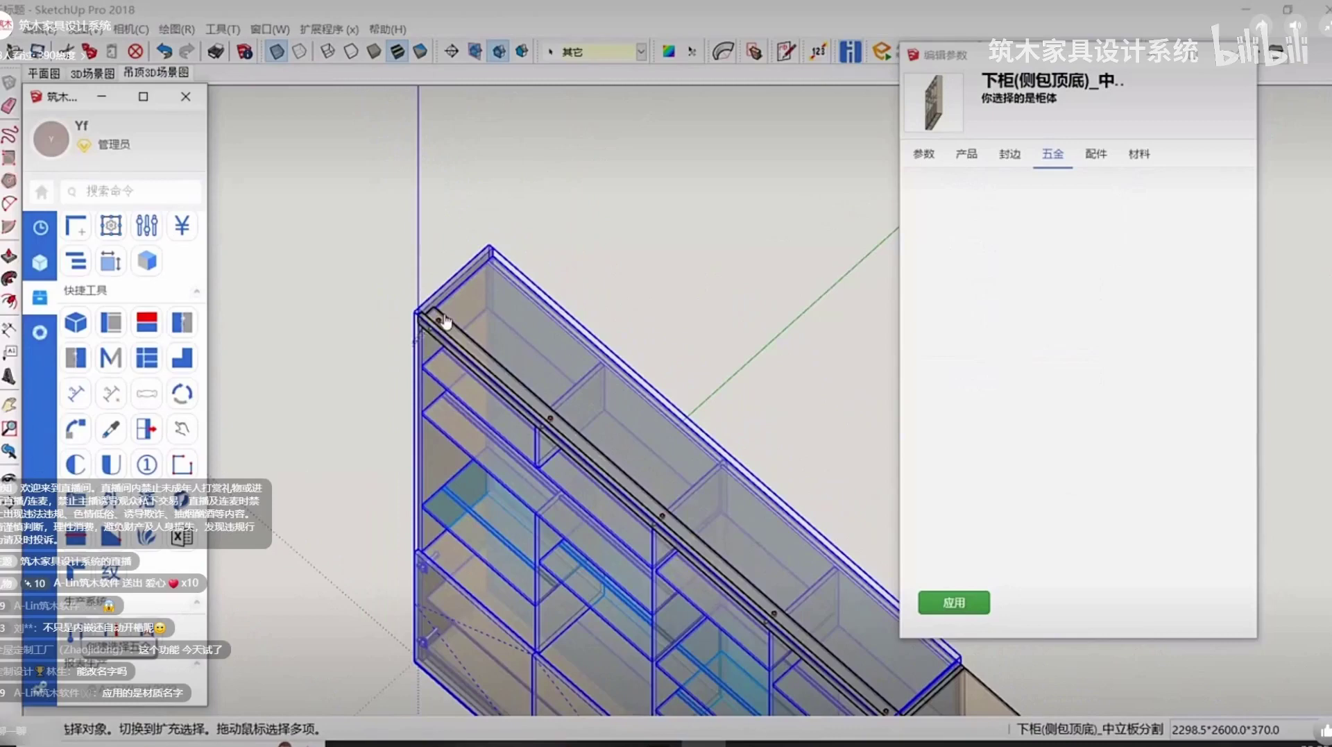
scroll(445, 321, "up", 4)
middle_click_drag(571, 243, 516, 373, "shift")
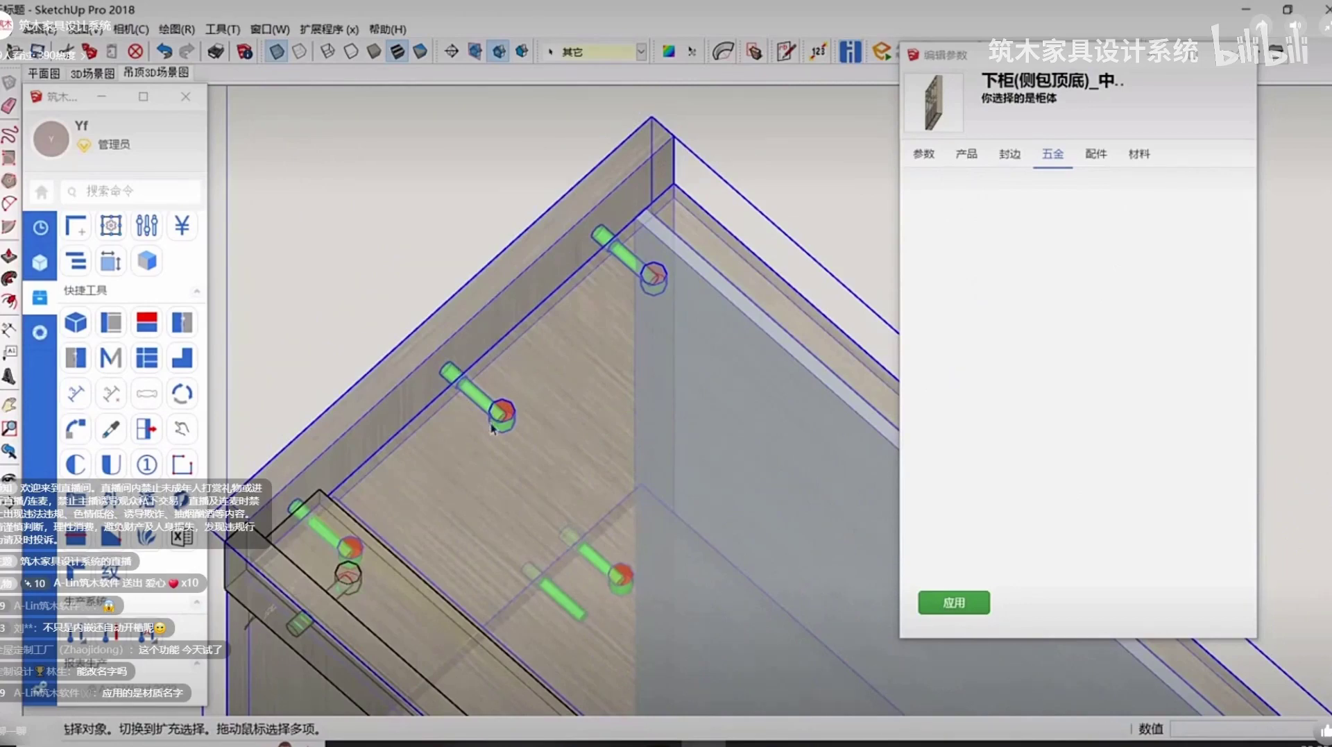
Open the top board's left-side connector settings and examine each term of the custom ratio (自定义比例).
middle_click_drag(492, 429, 500, 405)
left_click(571, 403)
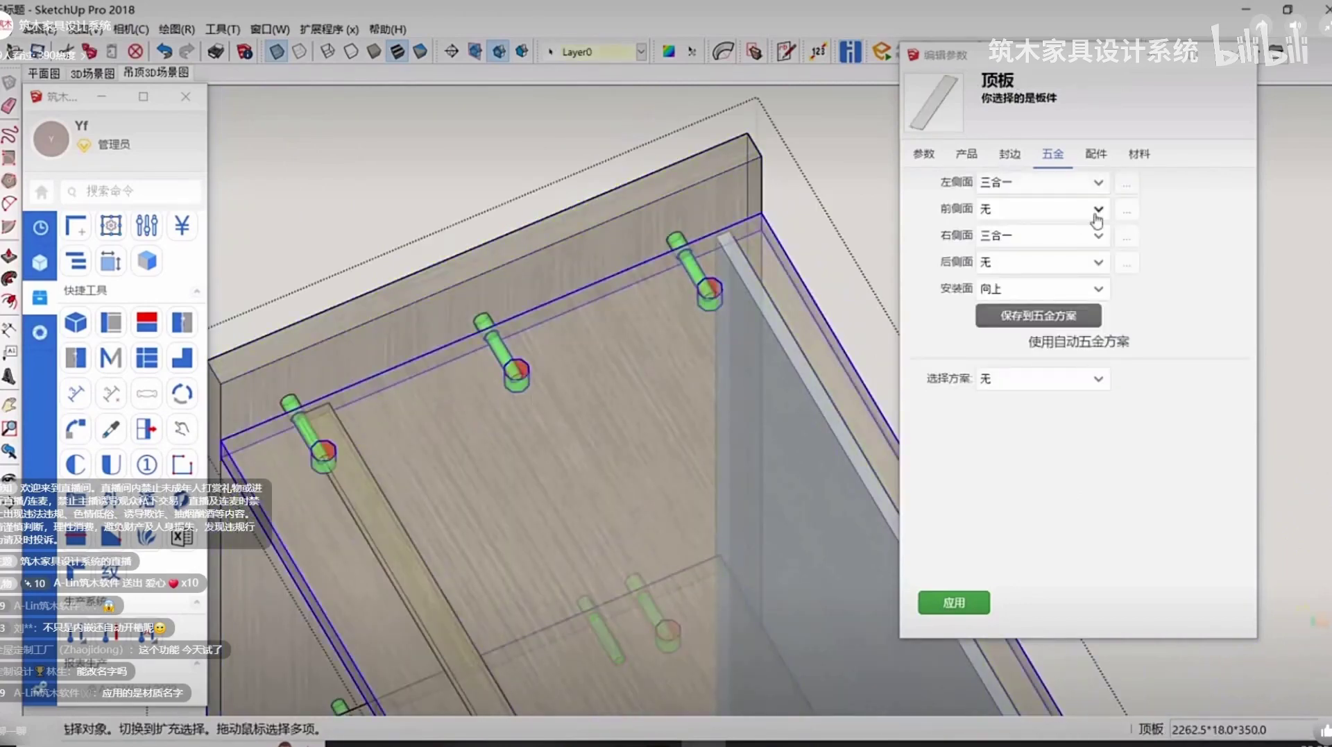
left_click(1126, 184)
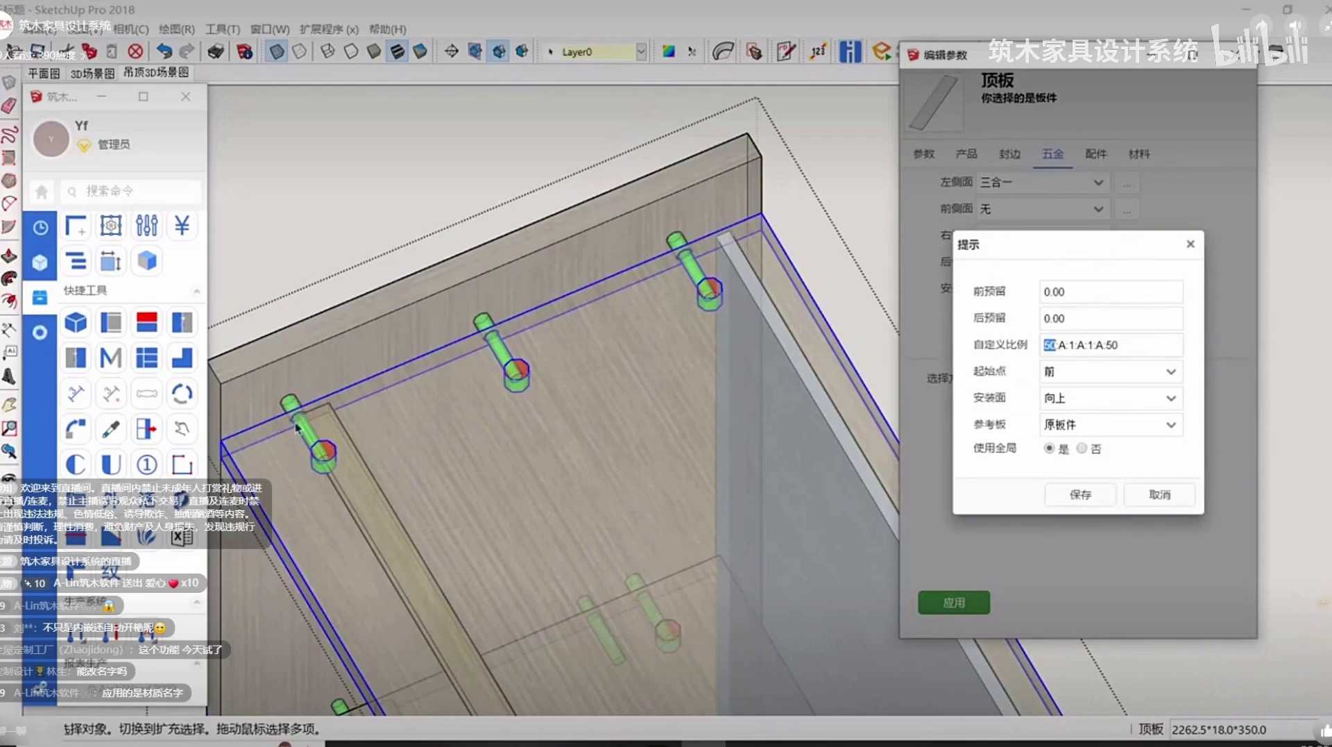
double_click(1073, 345)
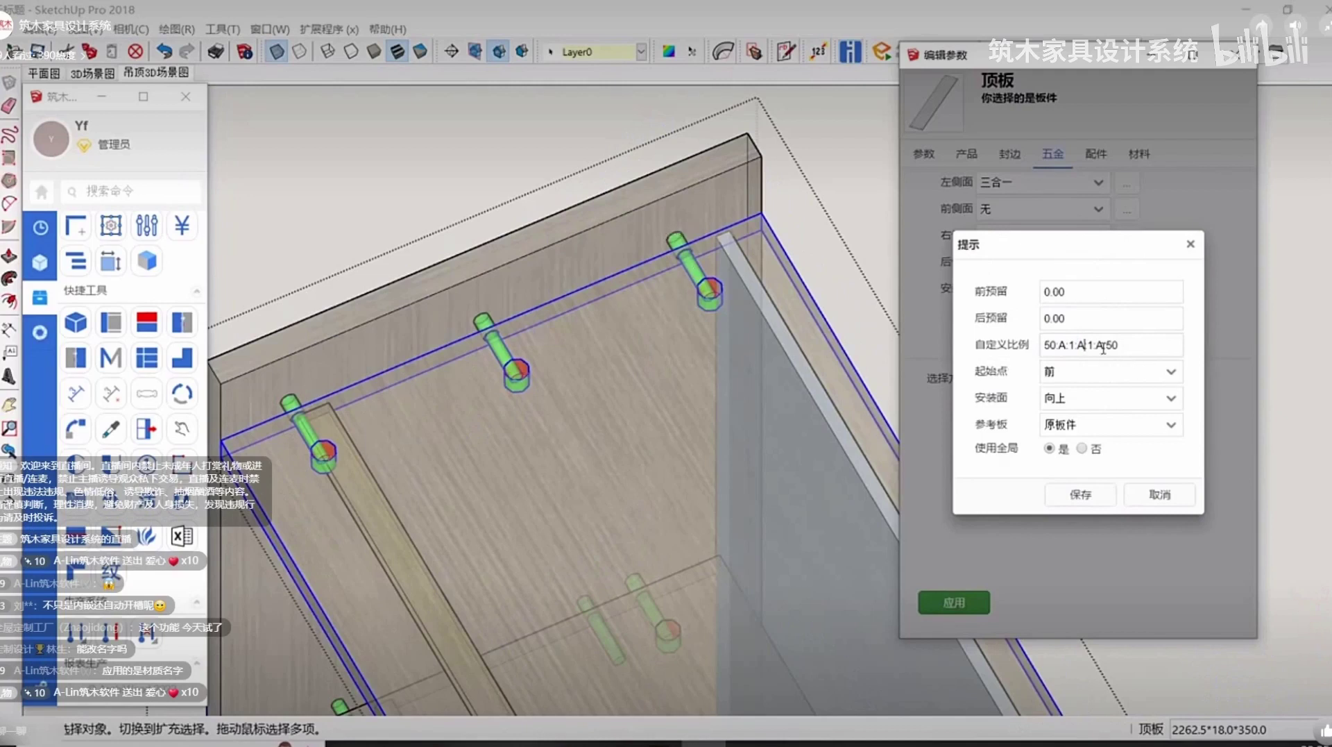
left_click_drag(1114, 350, 1154, 345)
left_click(1046, 343)
Open the connection method manager (连接方式管理) and compare the J10 entries 1 and 121-301 under IF五金连接工艺.
scroll(181, 444, "down", 5)
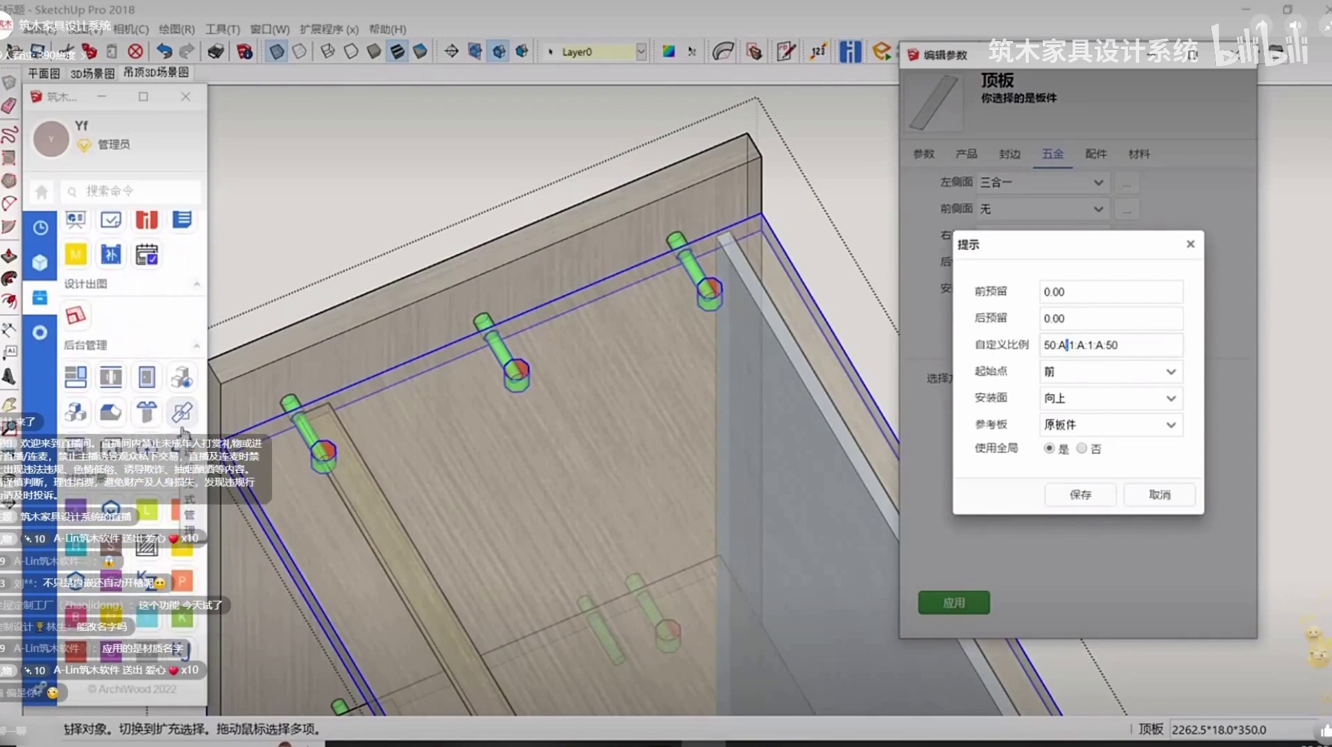
left_click(183, 416)
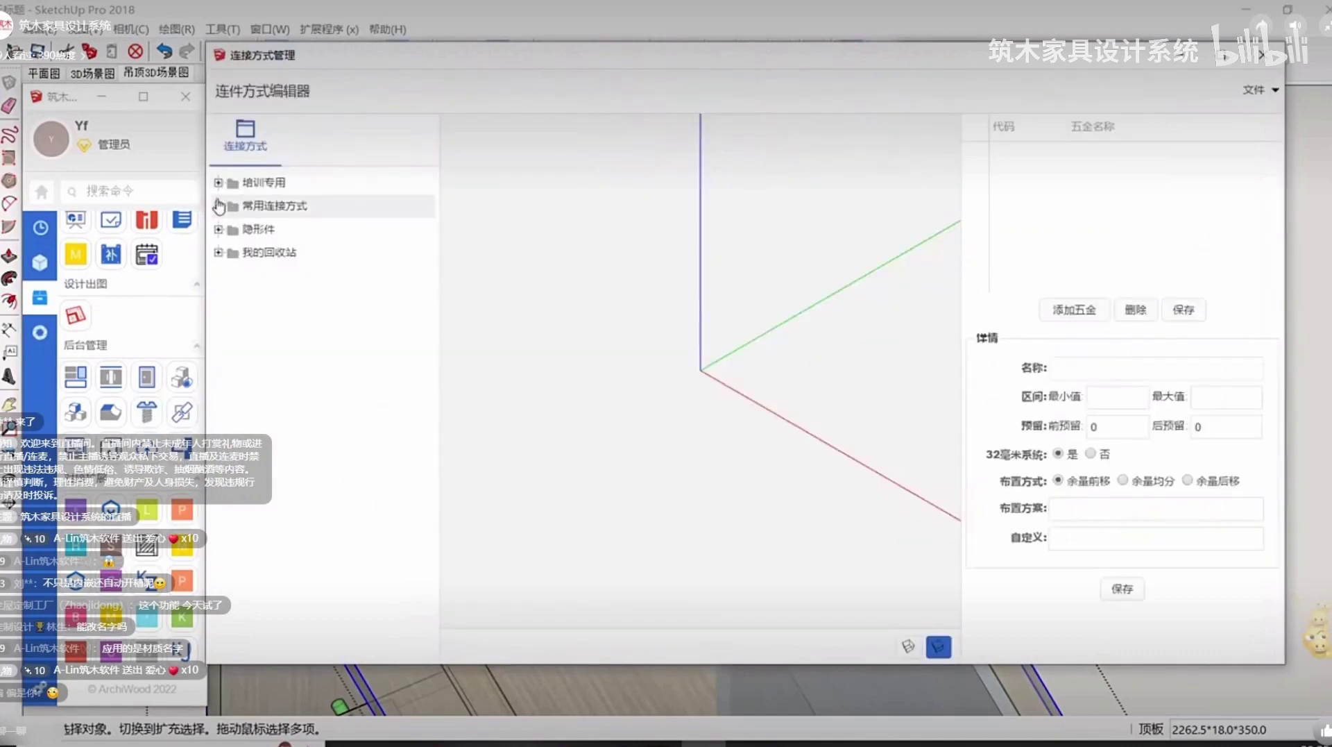
left_click(218, 206)
left_click(233, 252)
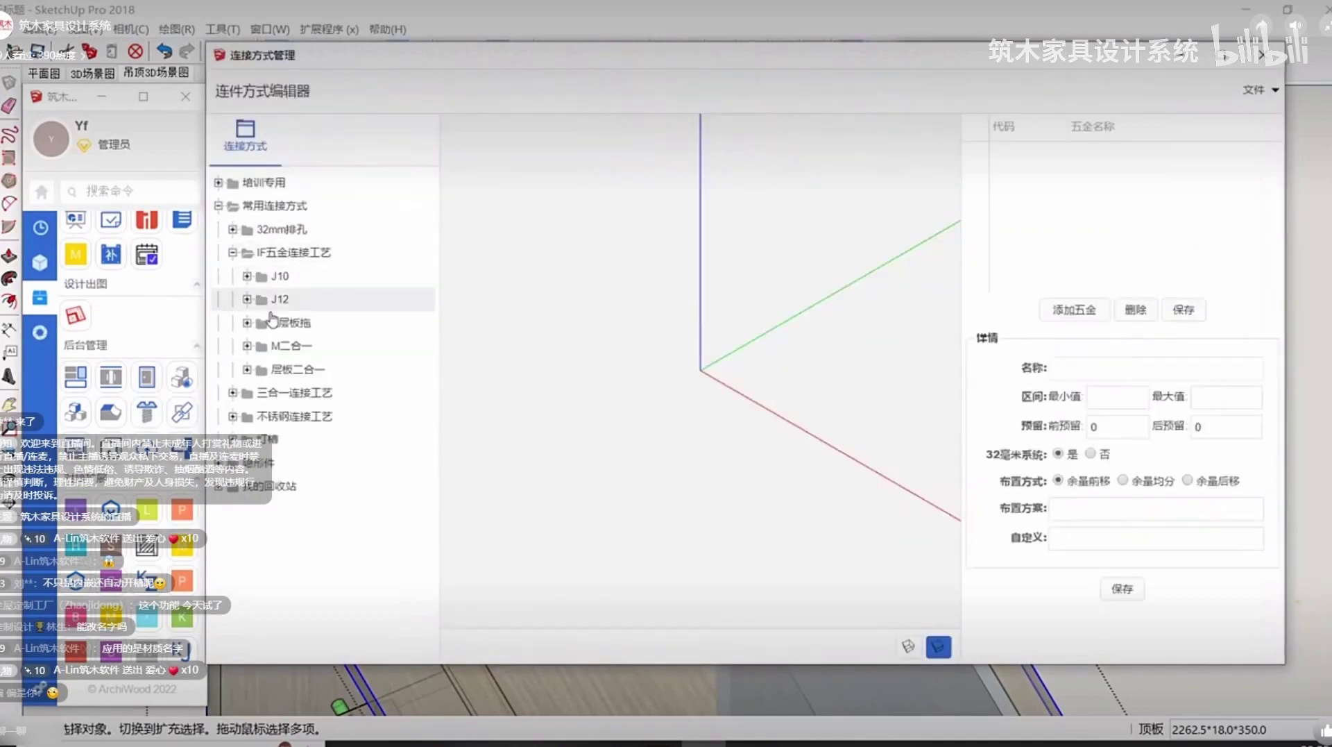
left_click(244, 278)
left_click(288, 299)
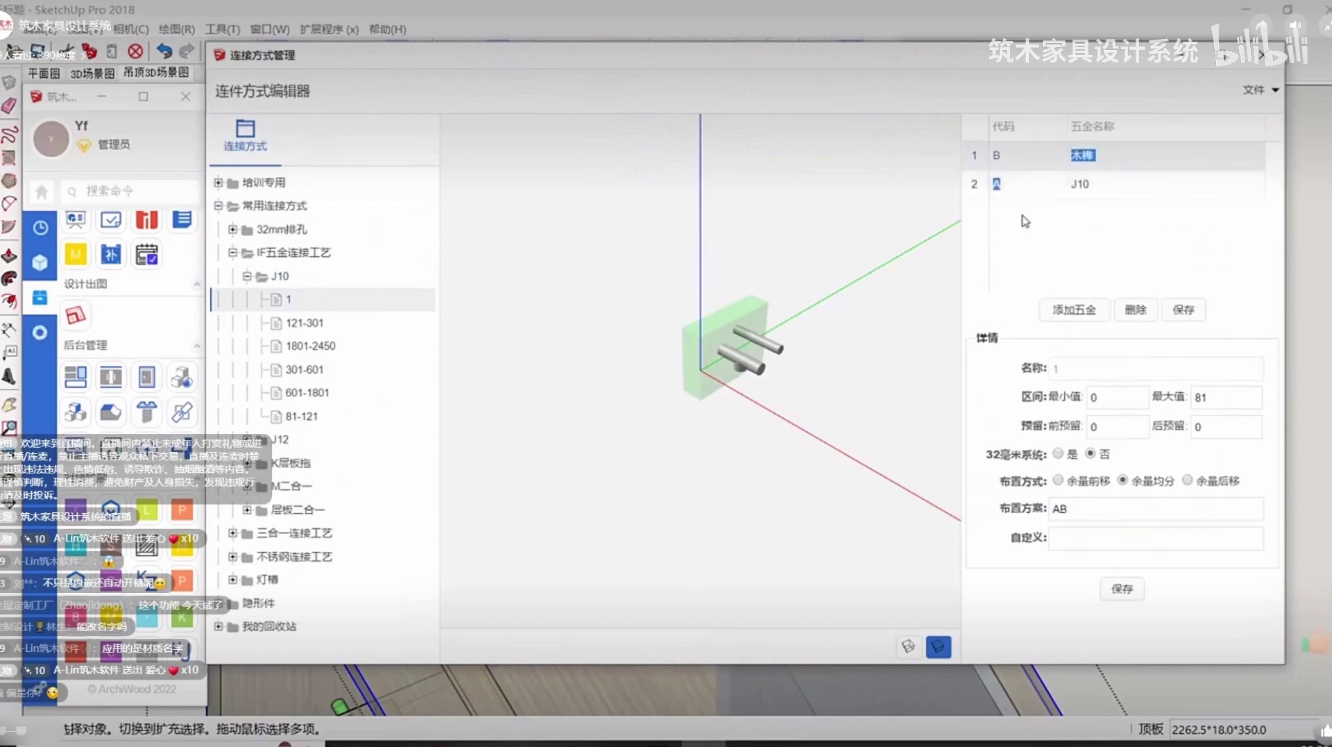
left_click(304, 323)
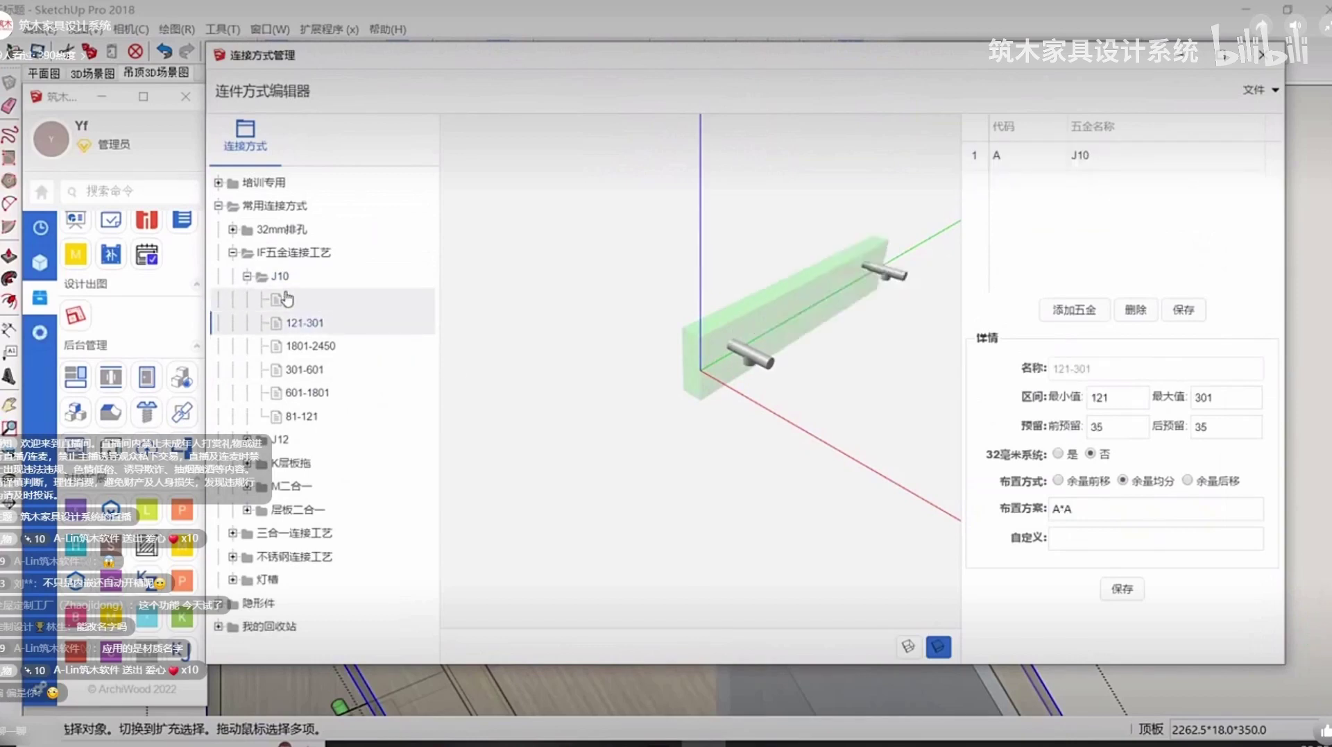
left_click(288, 299)
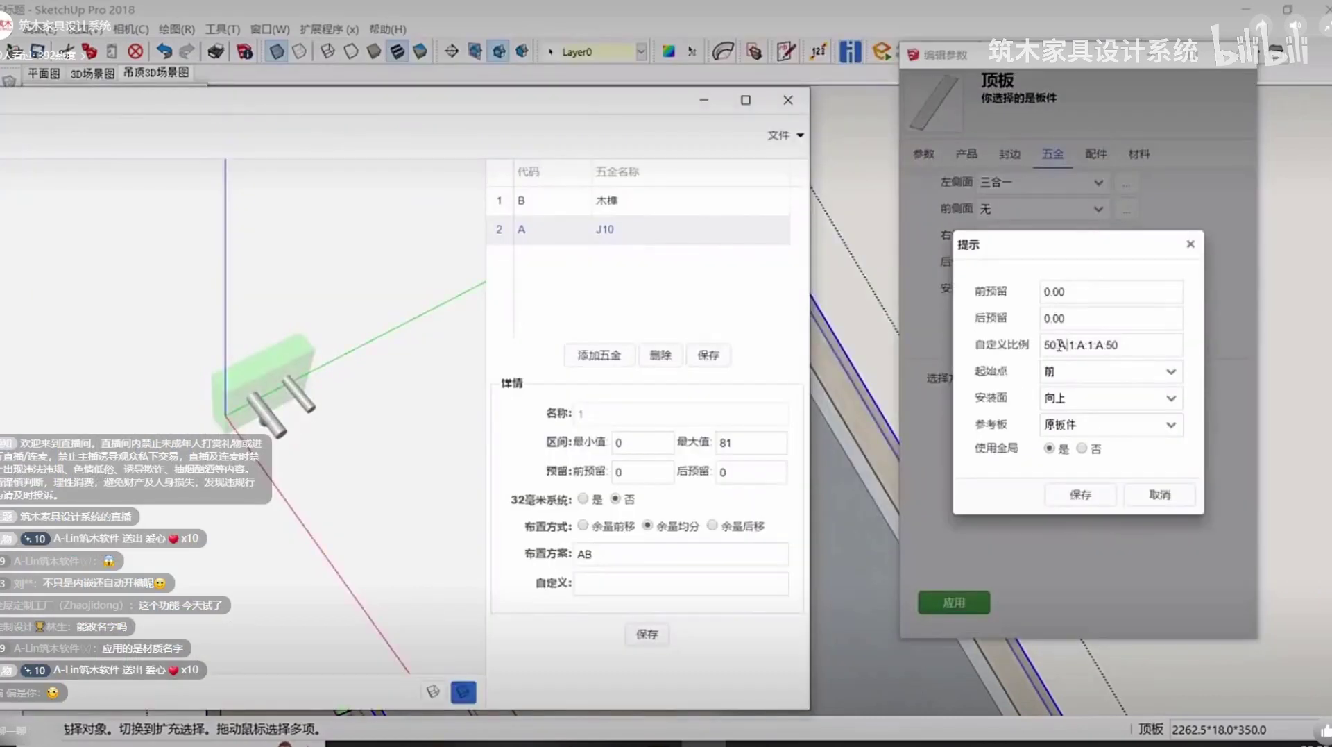
Compare hardware code A and the layout scheme (布置方案) of J10 entry 1 with the custom ratio, and close the manager.
left_click(1060, 345)
left_click(528, 229)
double_click(610, 550)
left_click(788, 100)
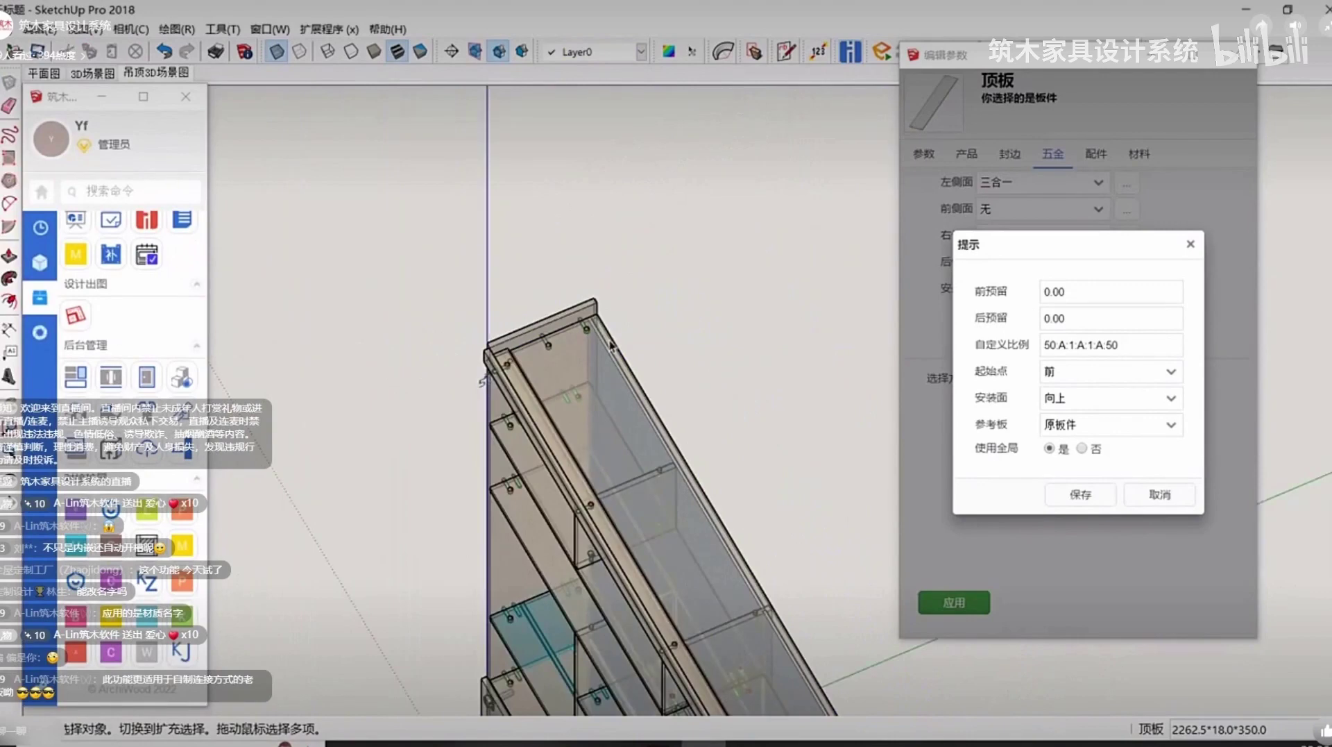
Inspect the connector spacing at the top board's left joint, and close the connector settings and parameter editor without saving.
key("F3")
middle_click_drag(776, 362, 431, 283, "shift")
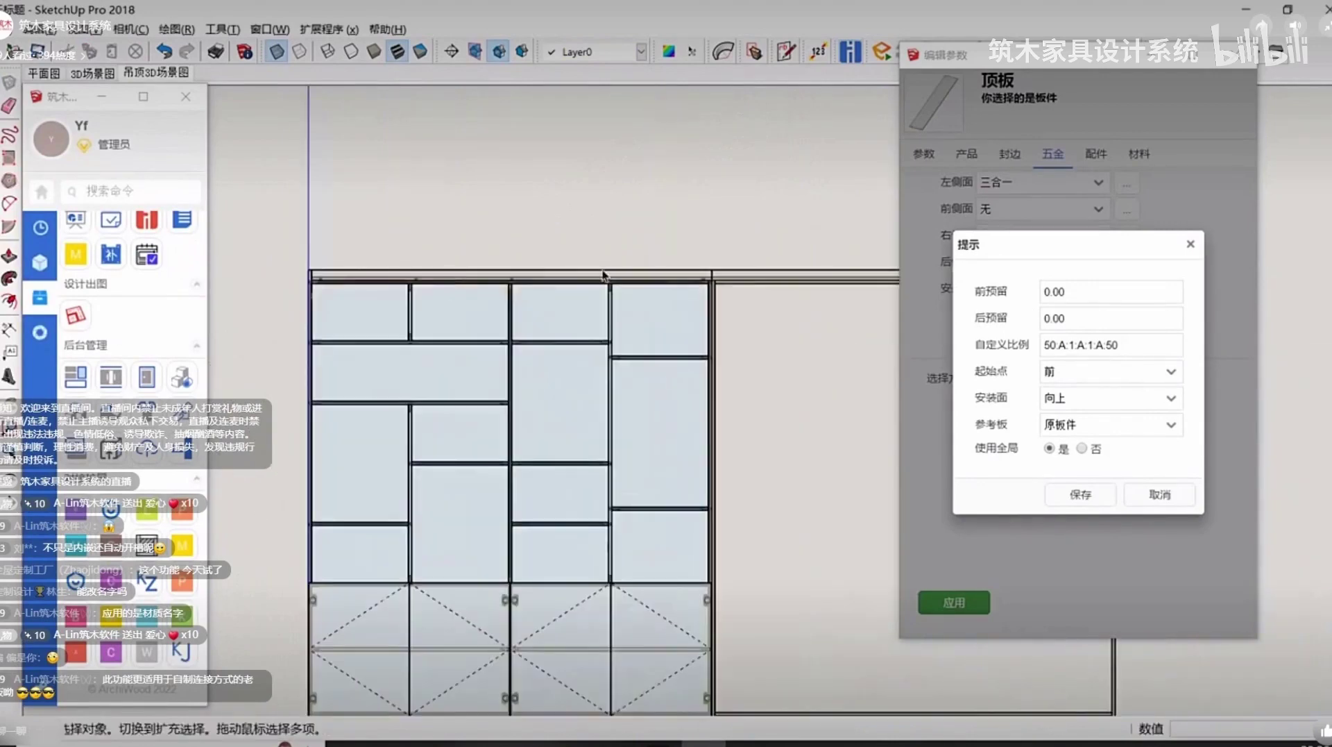
middle_click_drag(603, 275, 411, 284)
scroll(520, 326, "up", 2)
key("F3")
scroll(616, 354, "up", 2)
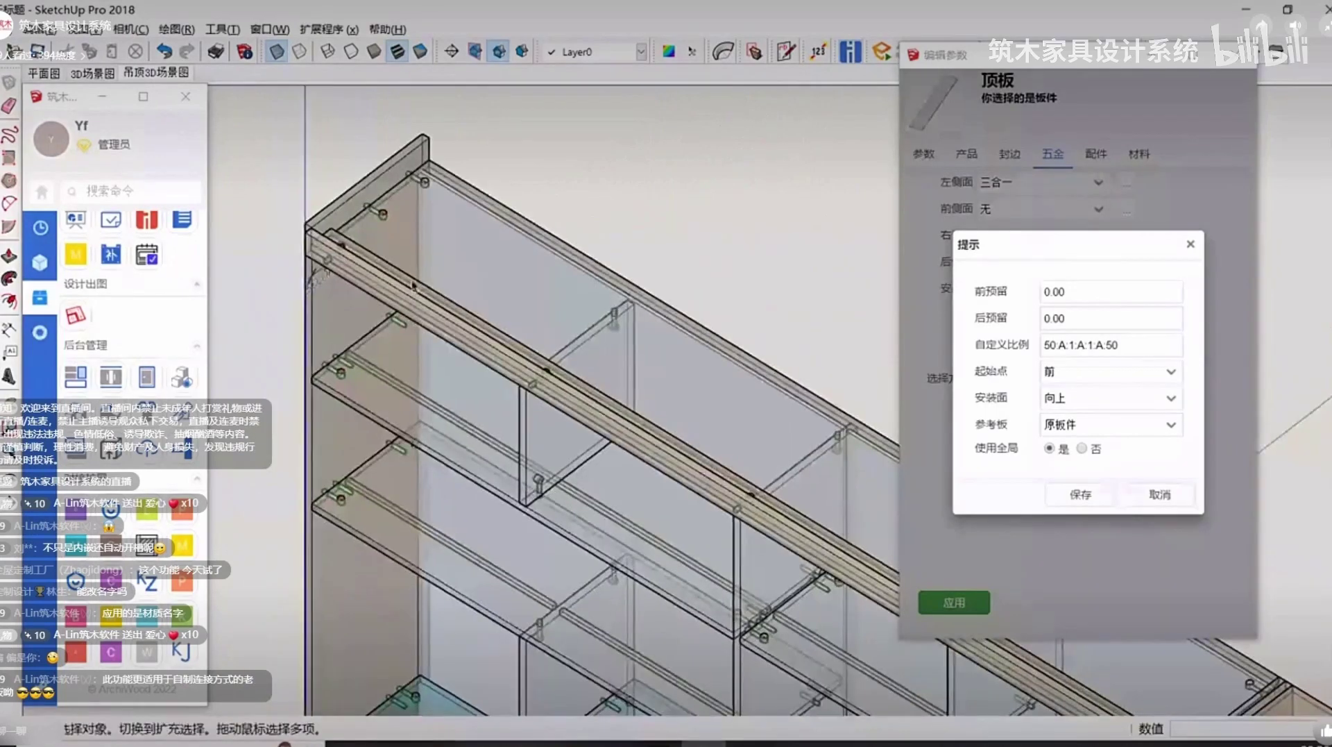
scroll(413, 284, "up", 5)
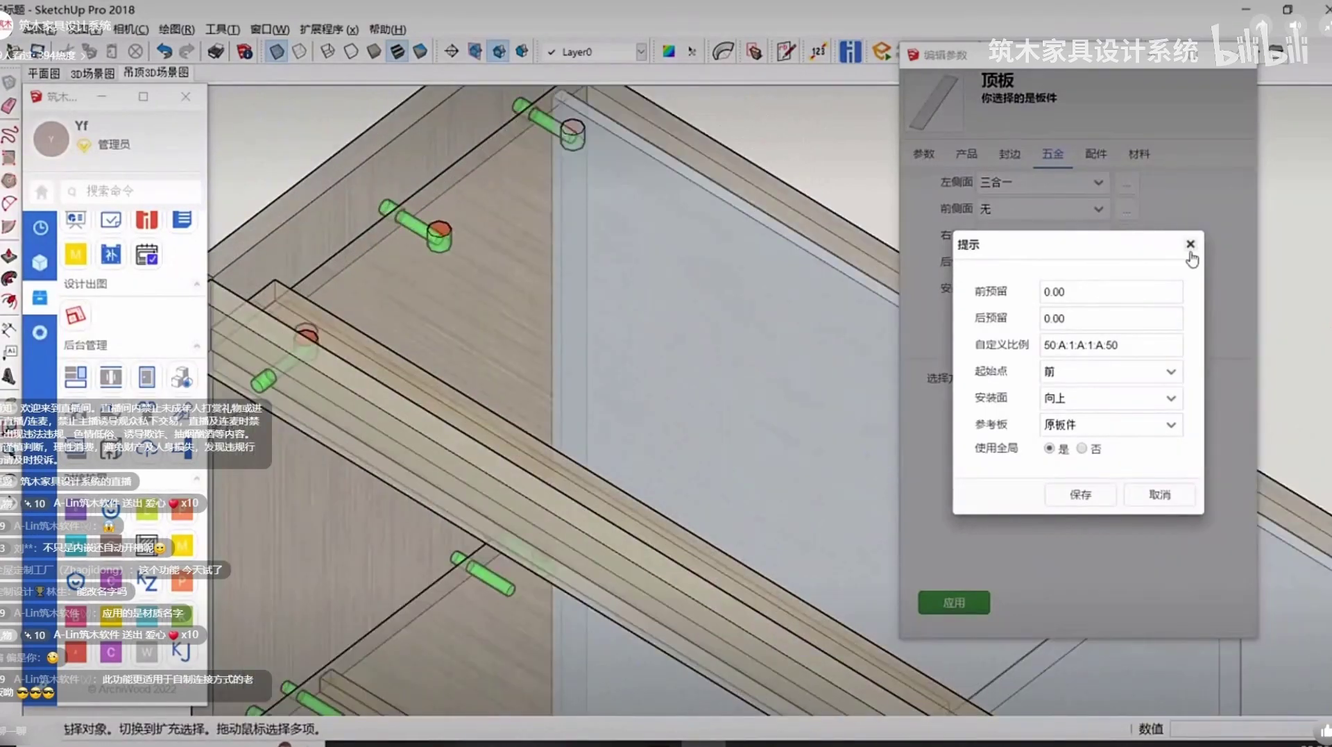
left_click(1190, 247)
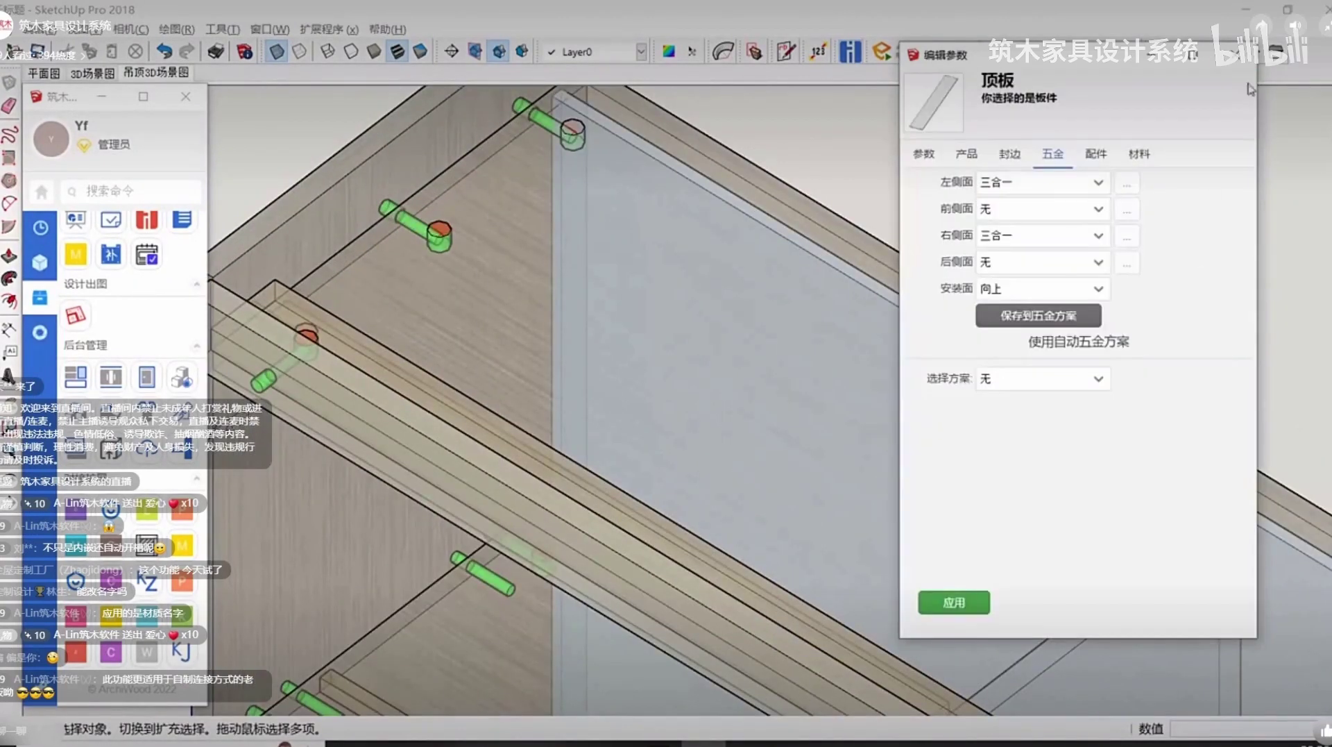
left_click(1242, 63)
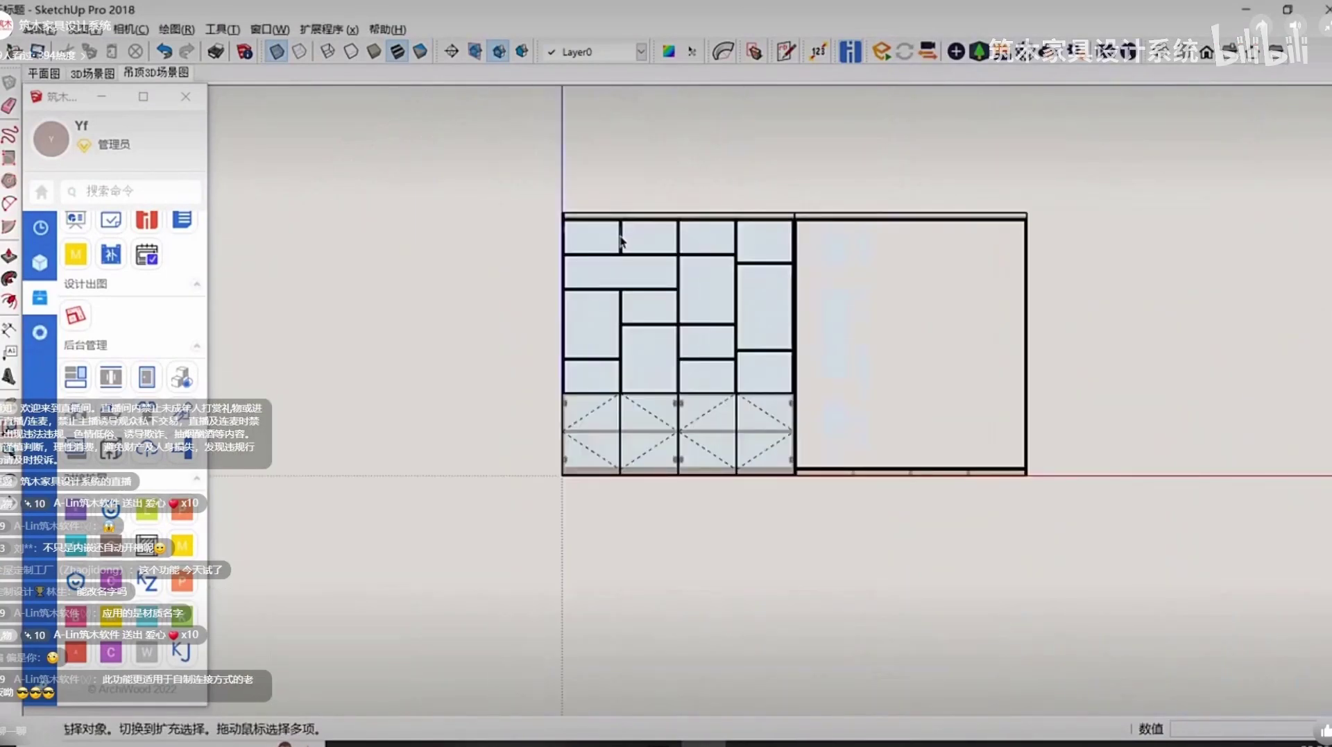
Select the open frame cabinet beside the shelved cabinet.
middle_click_drag(621, 241, 647, 455)
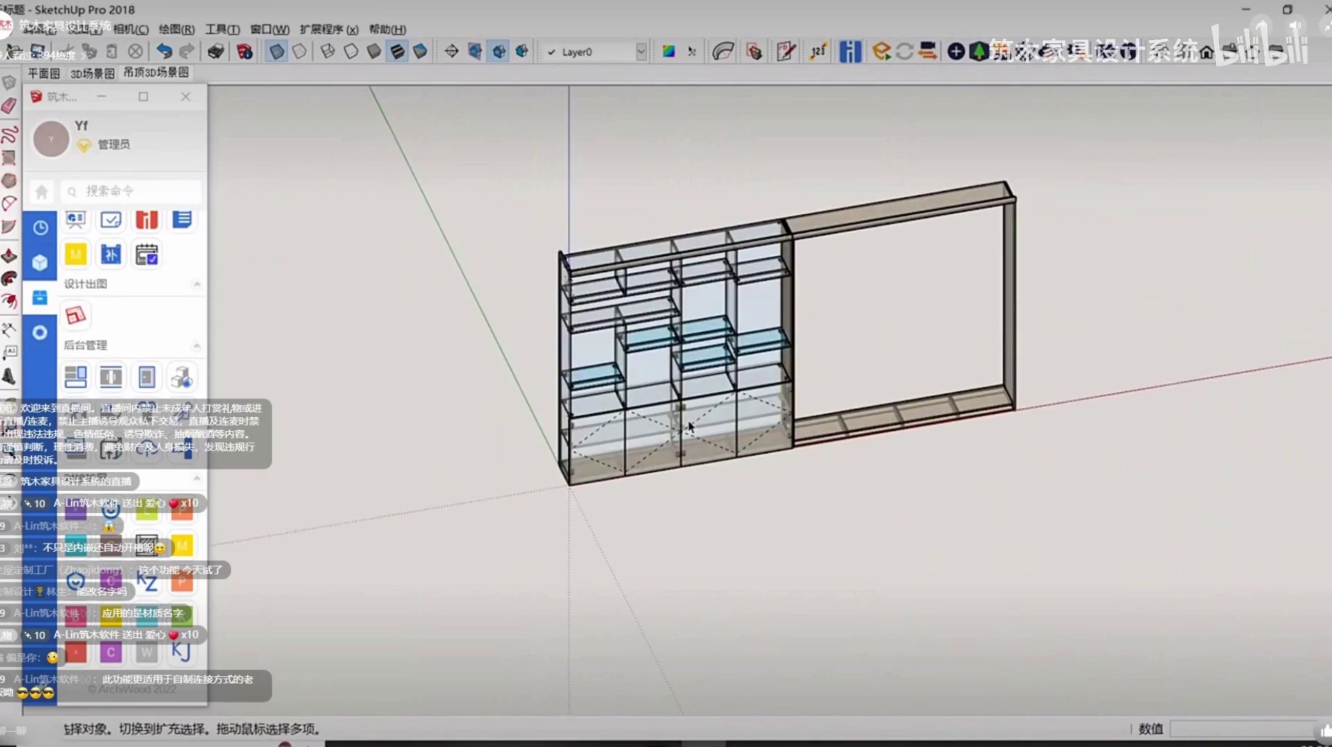
middle_click_drag(796, 360, 571, 515, "shift")
scroll(629, 301, "up", 2)
left_click(724, 336)
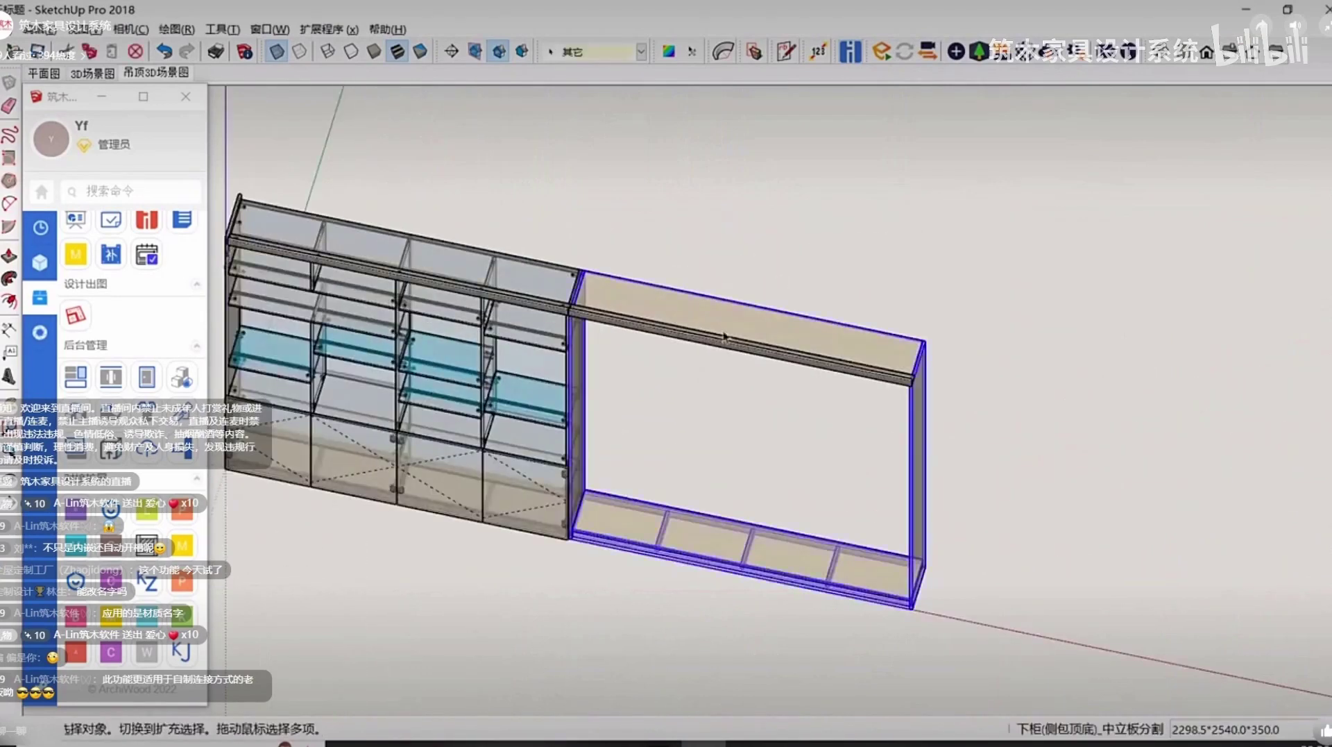
scroll(666, 319, "up", 2)
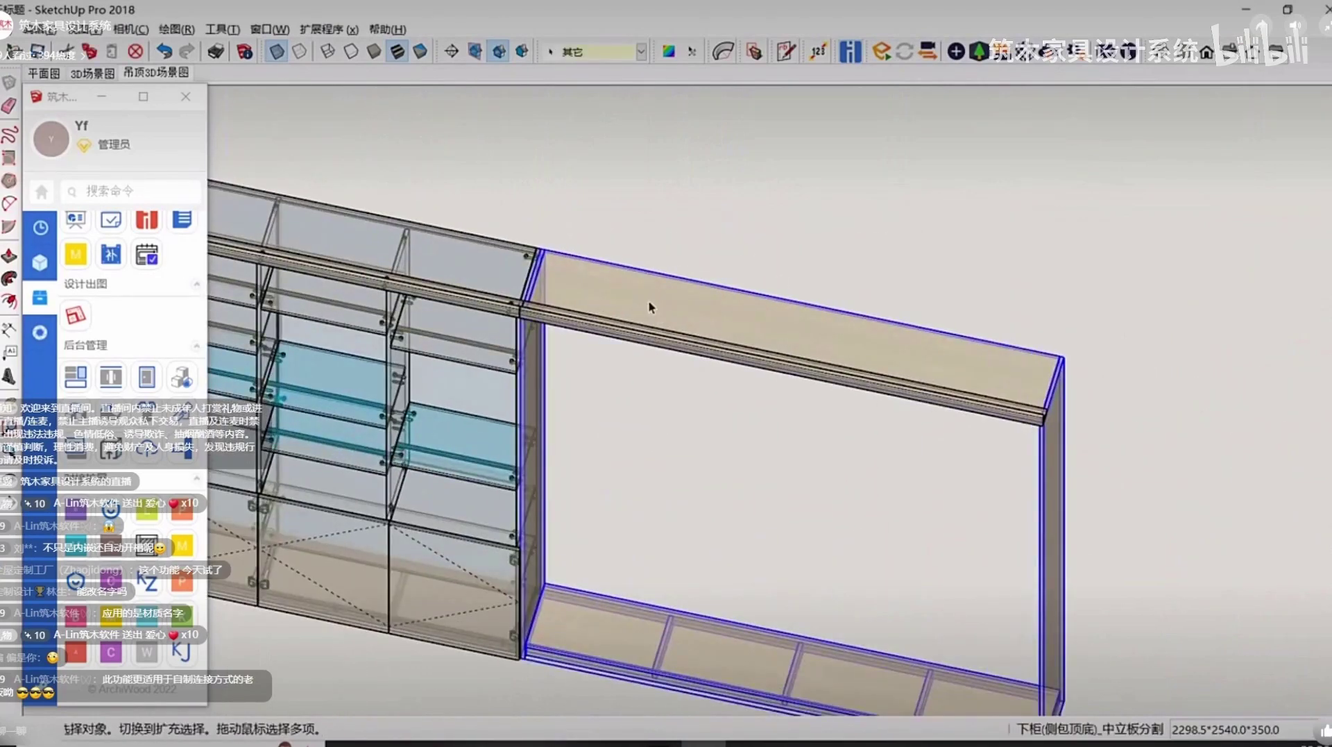
Open the first project (培训从测试) in project management (项目管理) and maximise its report window.
scroll(122, 338, "up", 2)
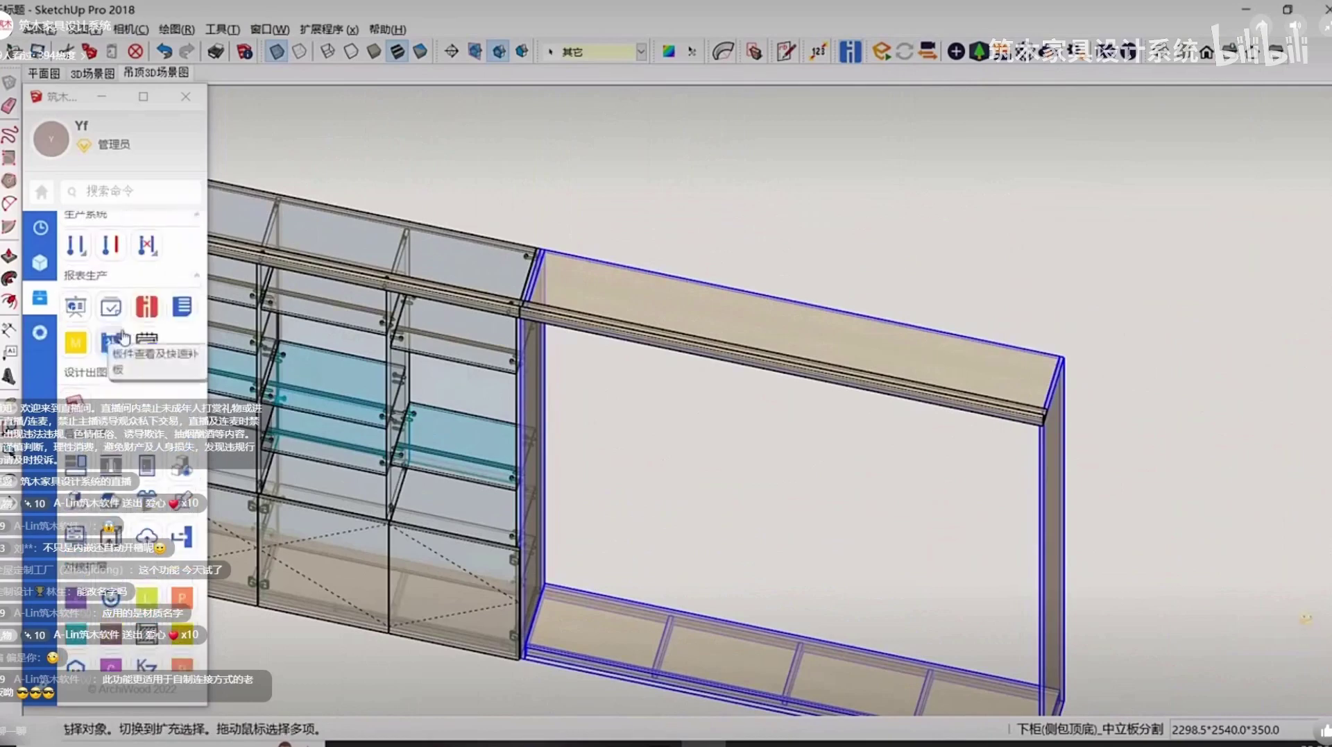
left_click(111, 306)
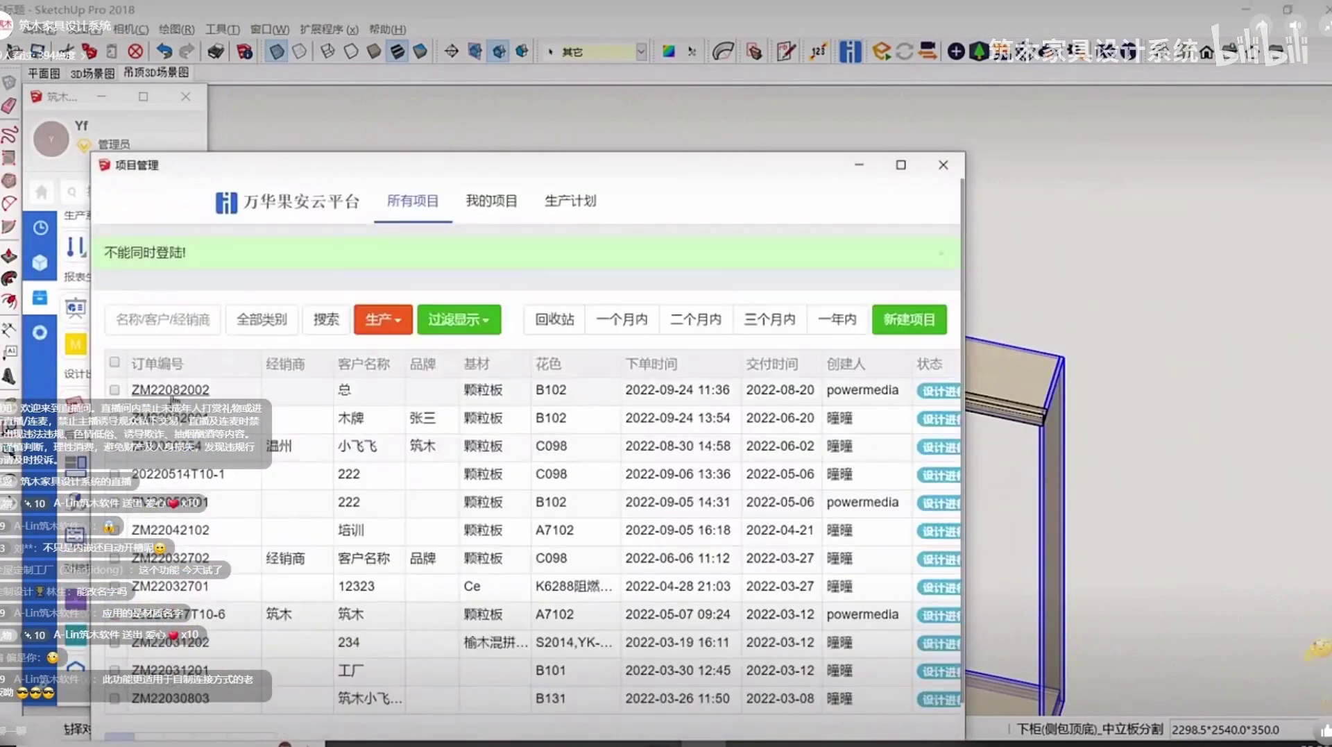
left_click(172, 399)
left_click_drag(636, 170, 672, 93)
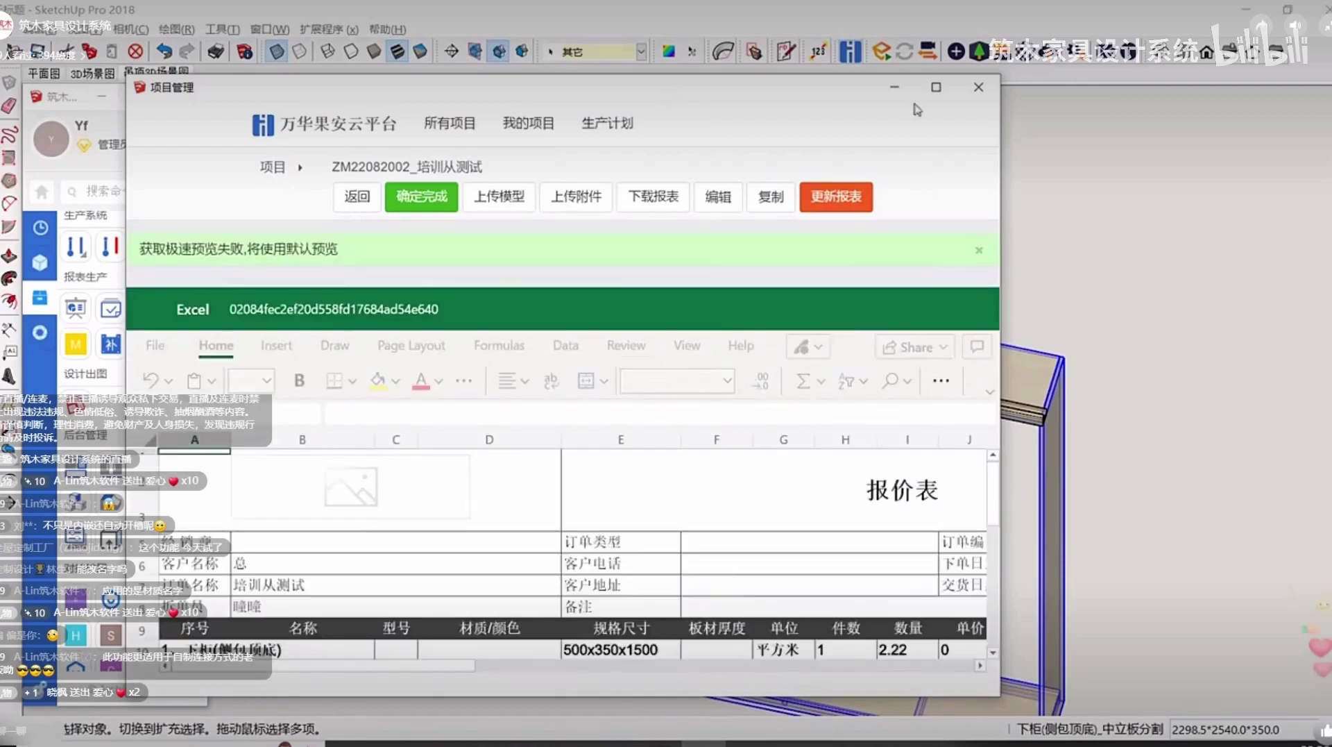
left_click(932, 89)
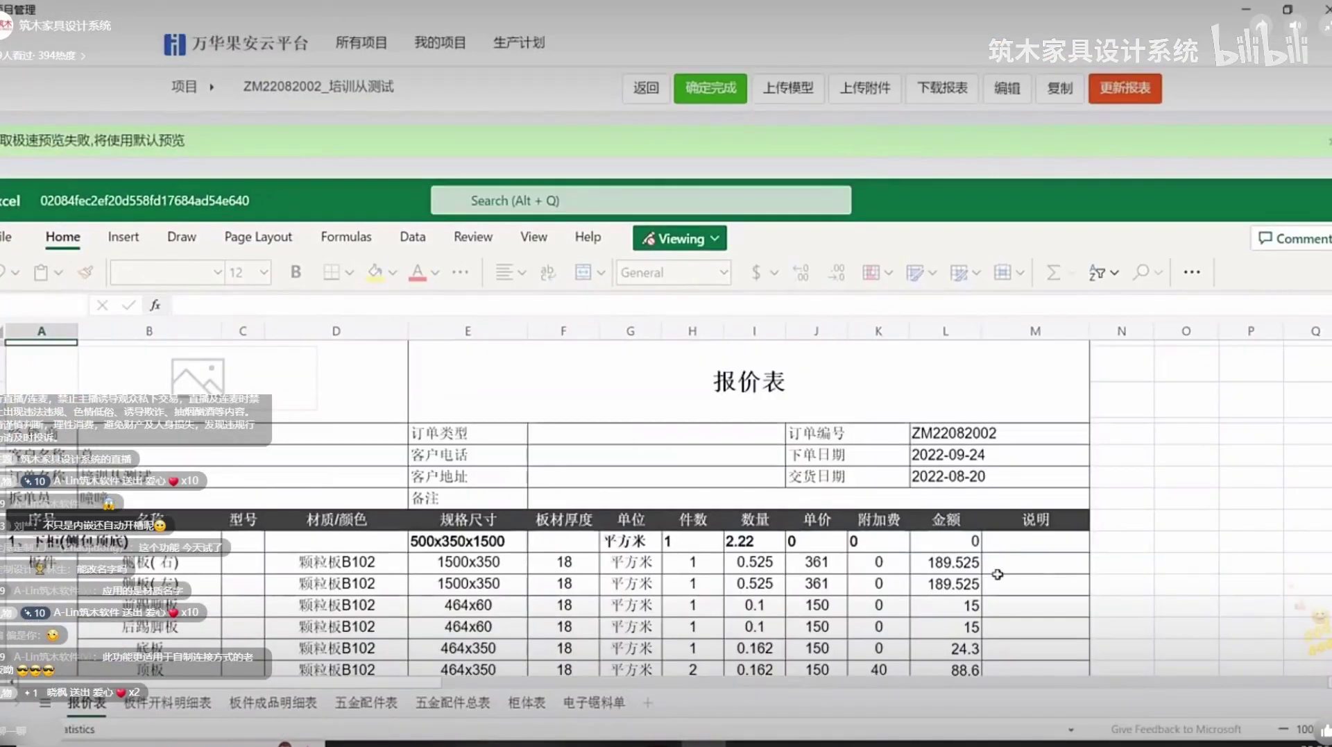
Examine the formulas of a side board's amount (金额) and the subtotal (小计) in the quotation sheet (报价表).
left_click(954, 584)
scroll(965, 597, "down", 3)
scroll(967, 600, "down", 2)
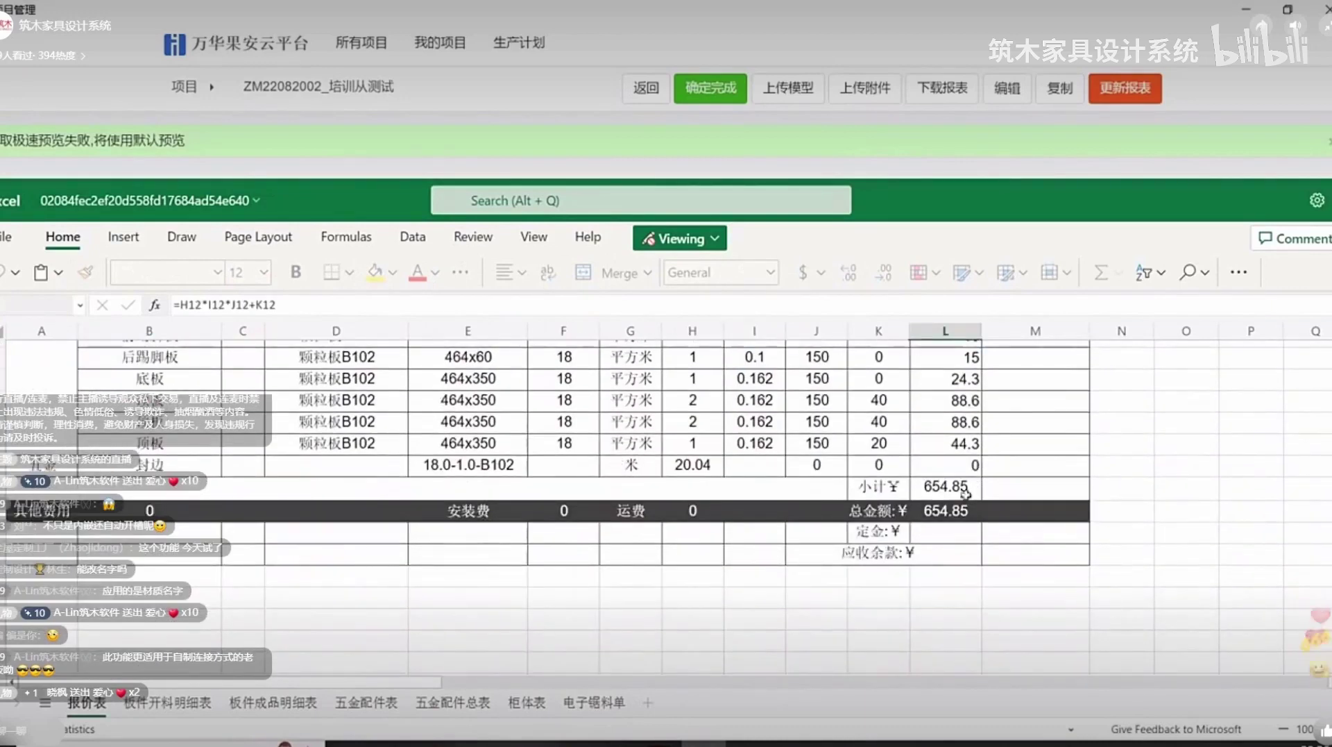
left_click(965, 494)
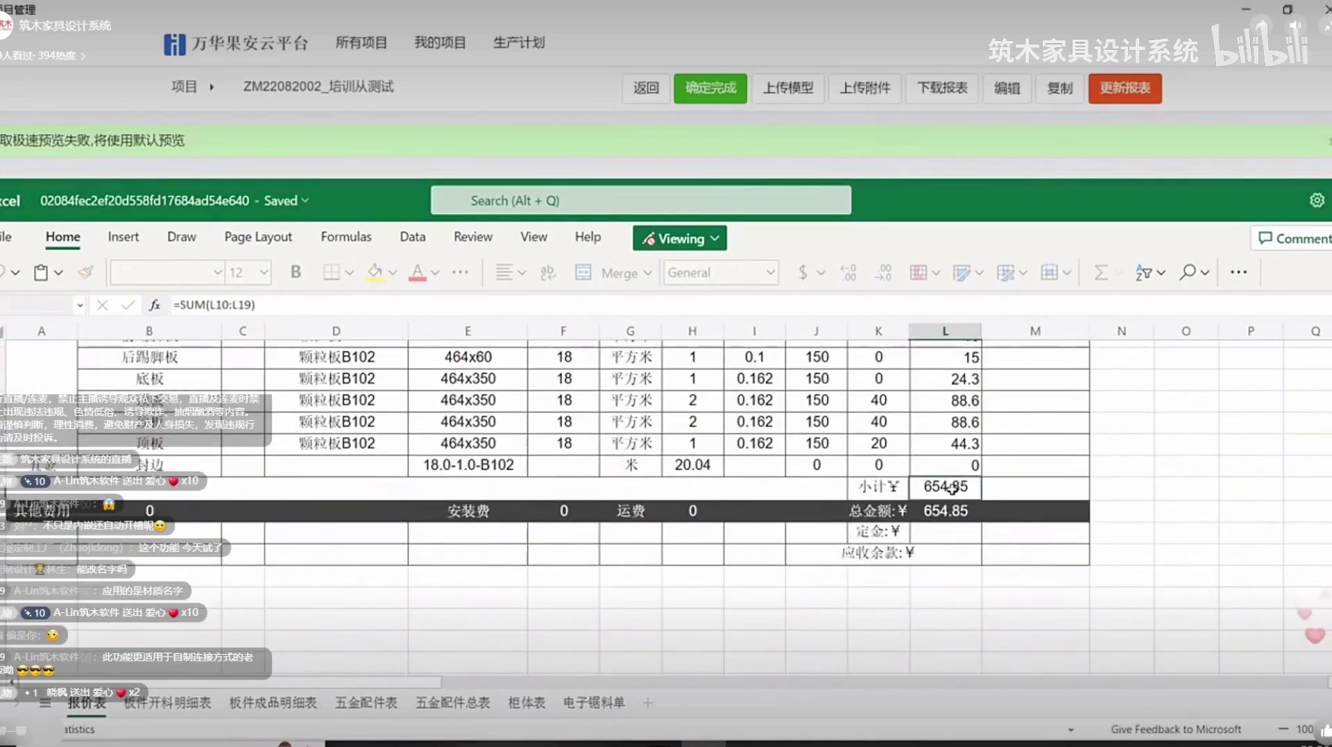
scroll(952, 488, "up", 3)
scroll(948, 484, "down", 2)
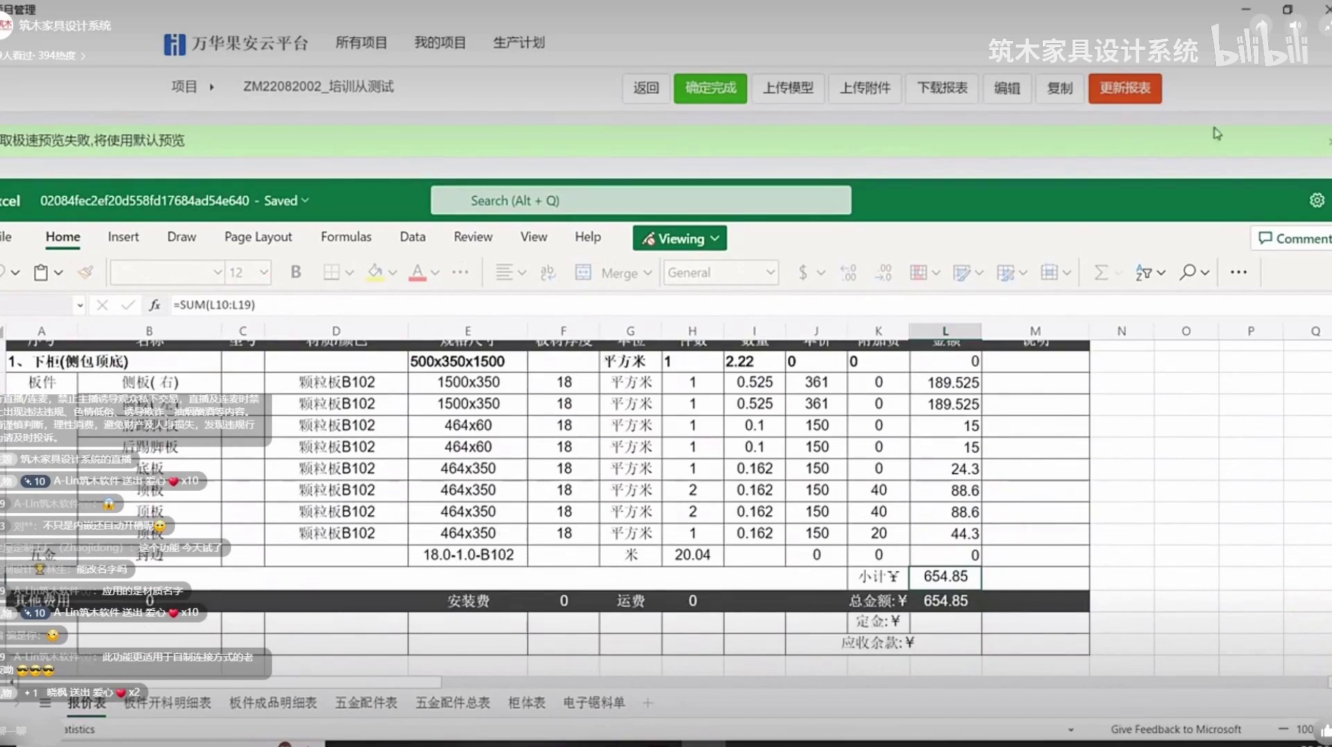
Examine the surcharge (附加费) values of the three top board (顶板) rows.
left_click(866, 492)
left_click(886, 515)
left_click(878, 529)
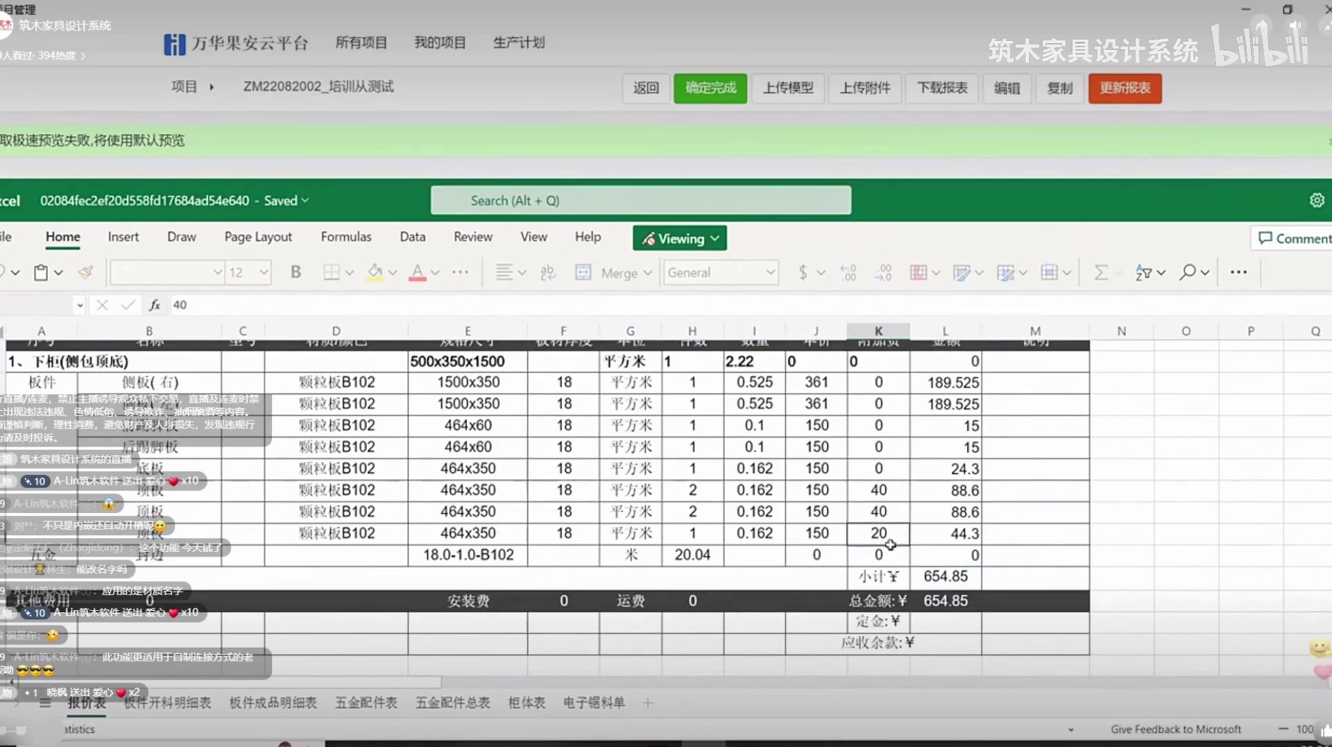
left_click(131, 531)
scroll(912, 417, "up", 2)
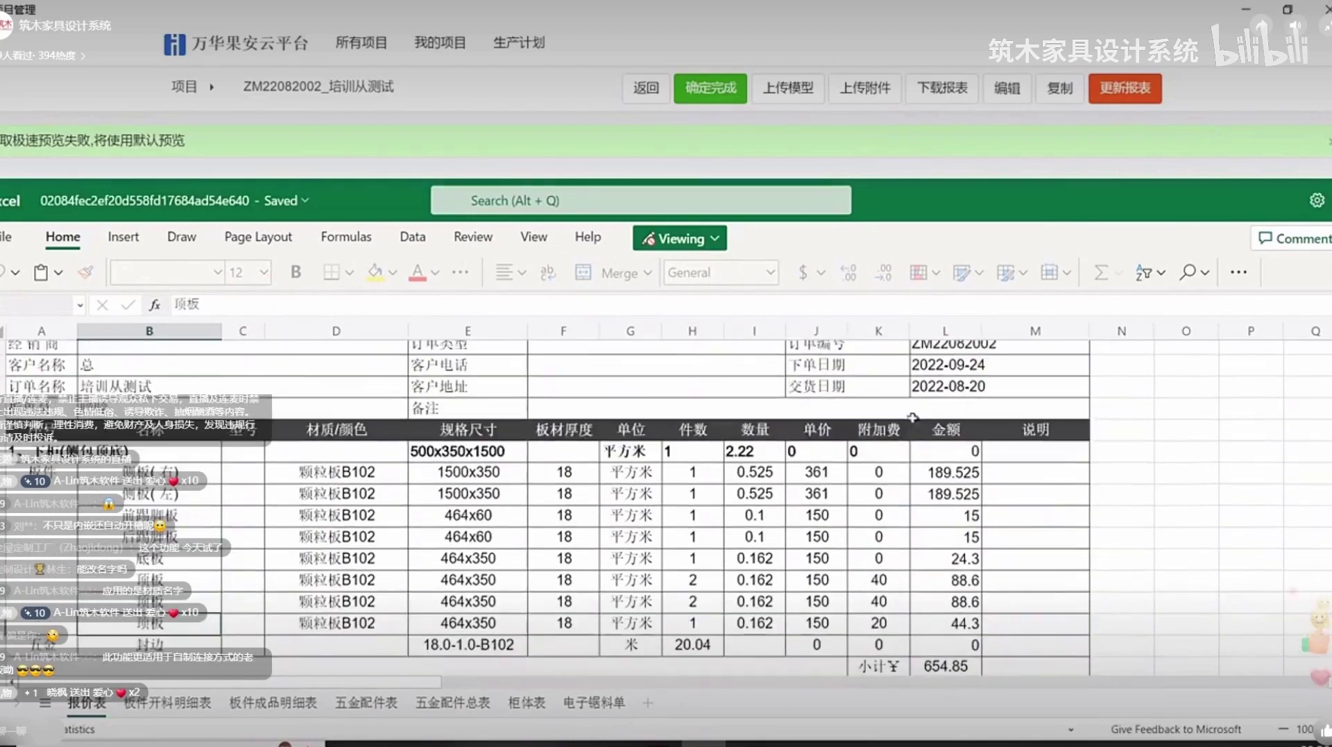
left_click_drag(886, 428, 882, 624)
left_click(884, 580)
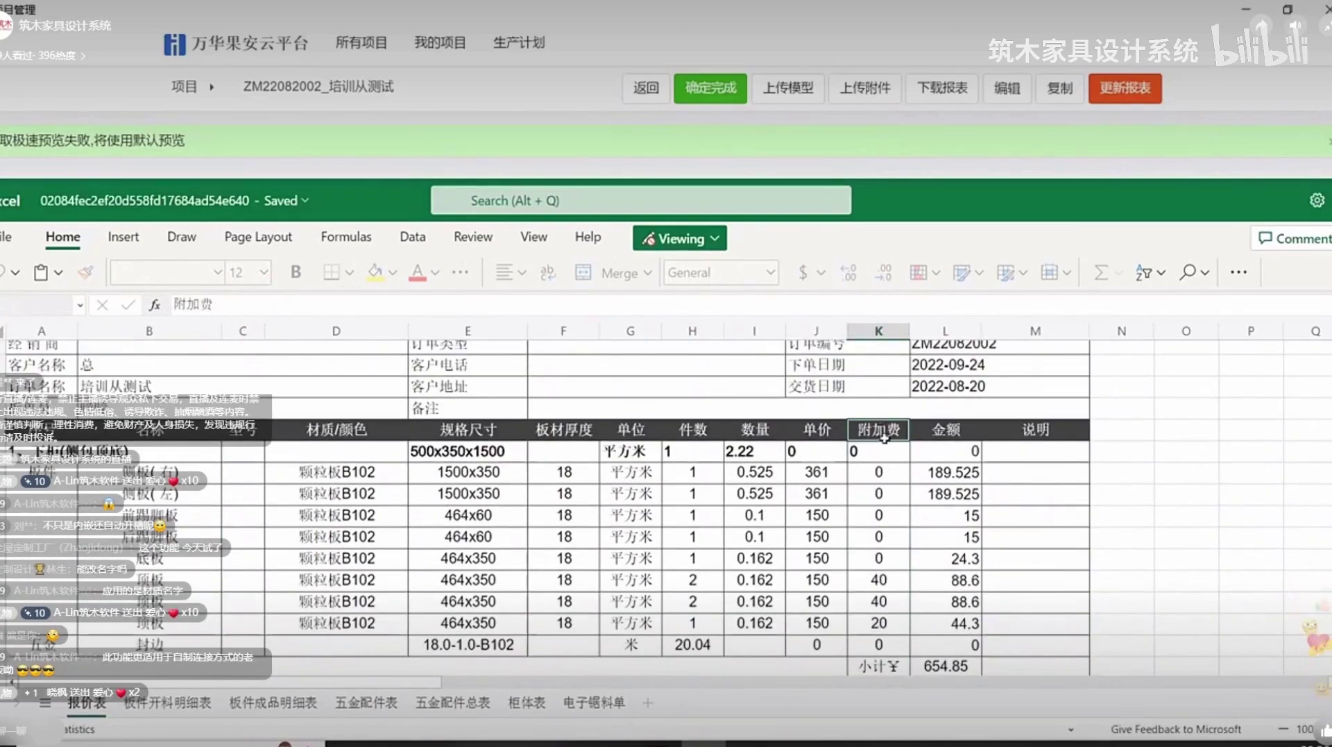
left_click(892, 621)
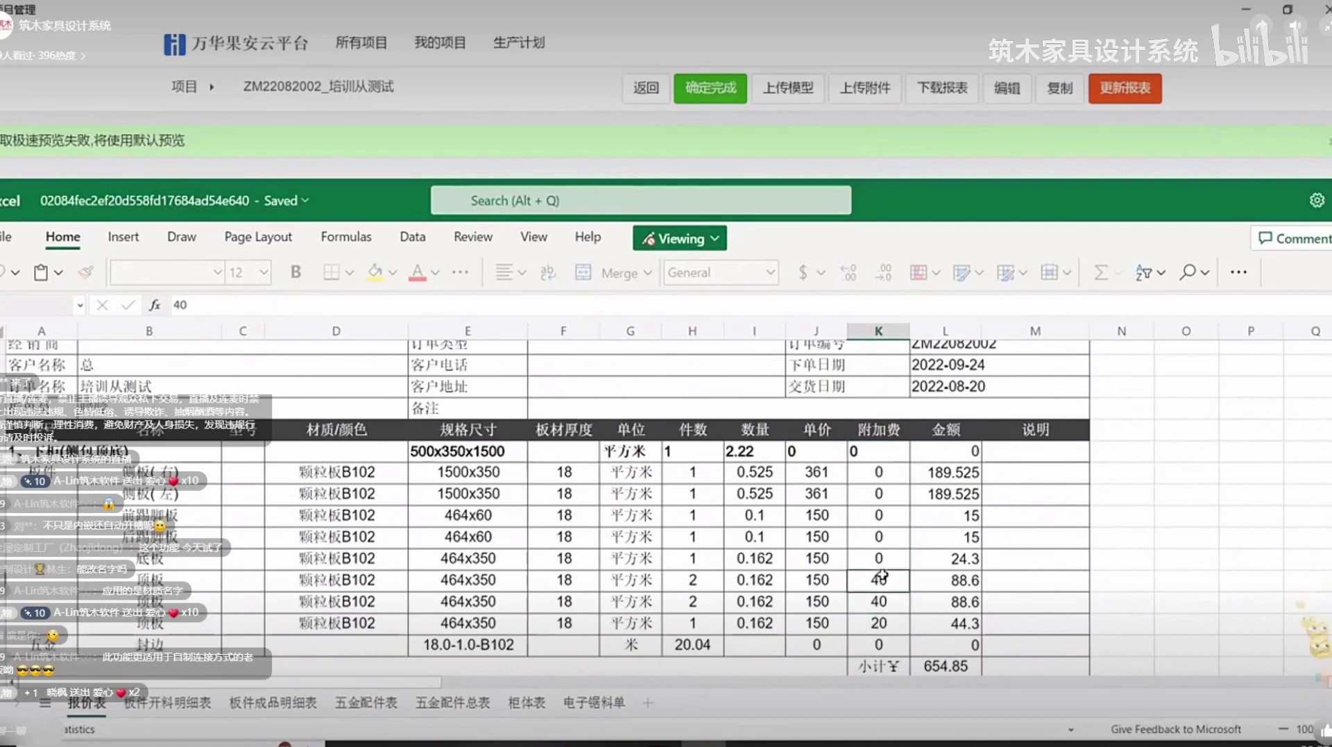
left_click(871, 608)
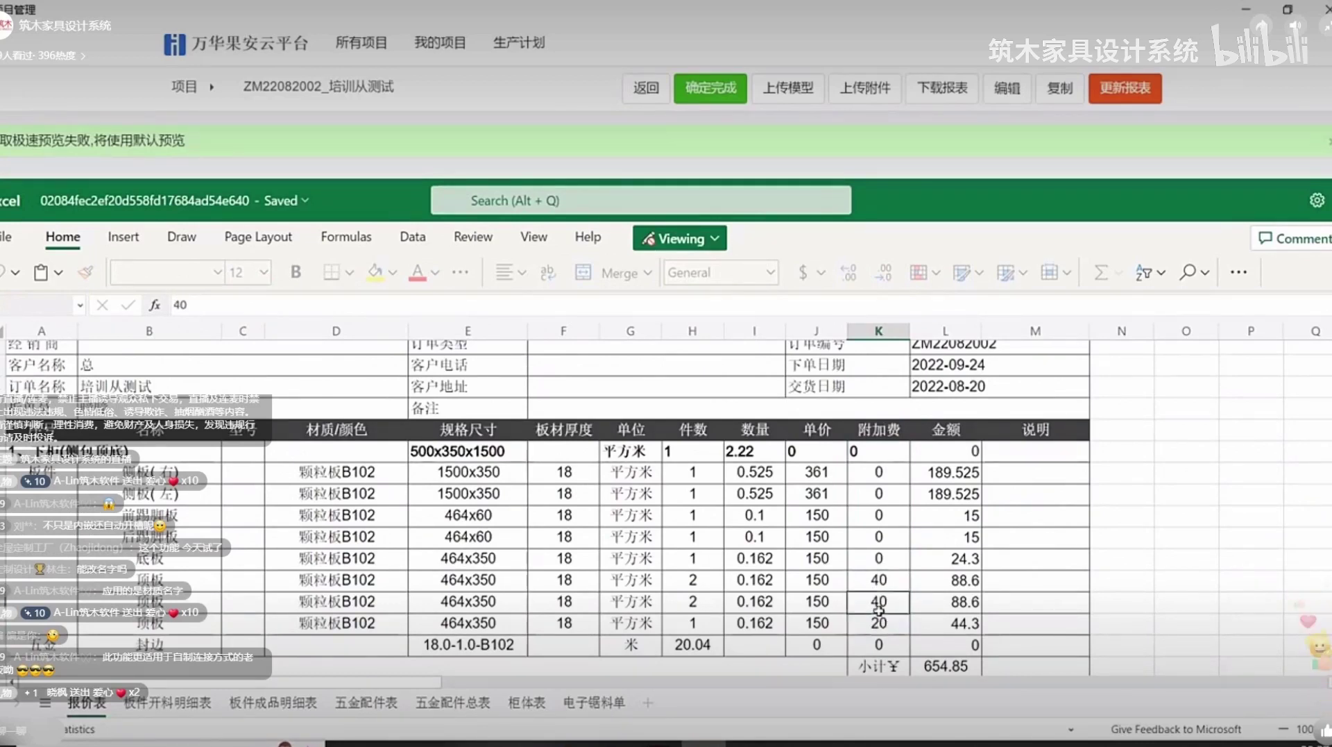
left_click(880, 584)
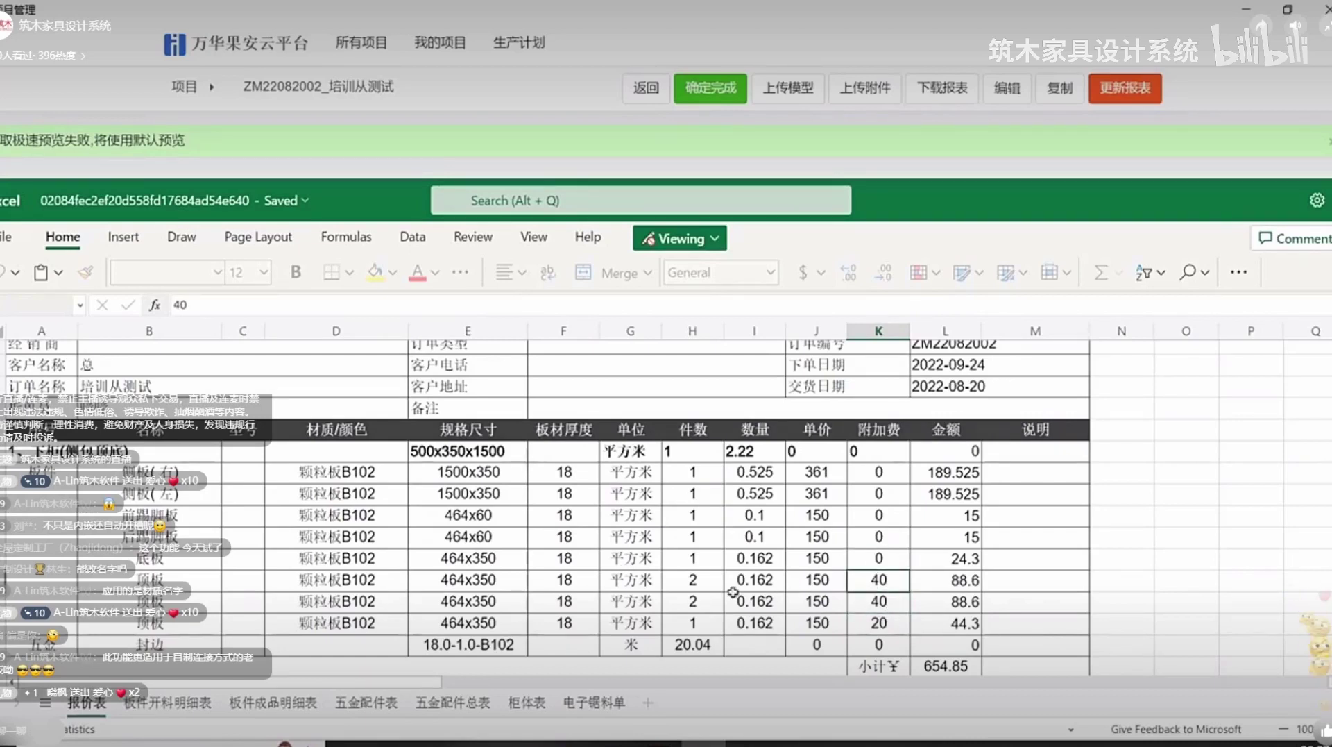
Check how the surcharge enters the first top board row's amount formula and the quotation's subtotal.
left_click(968, 576)
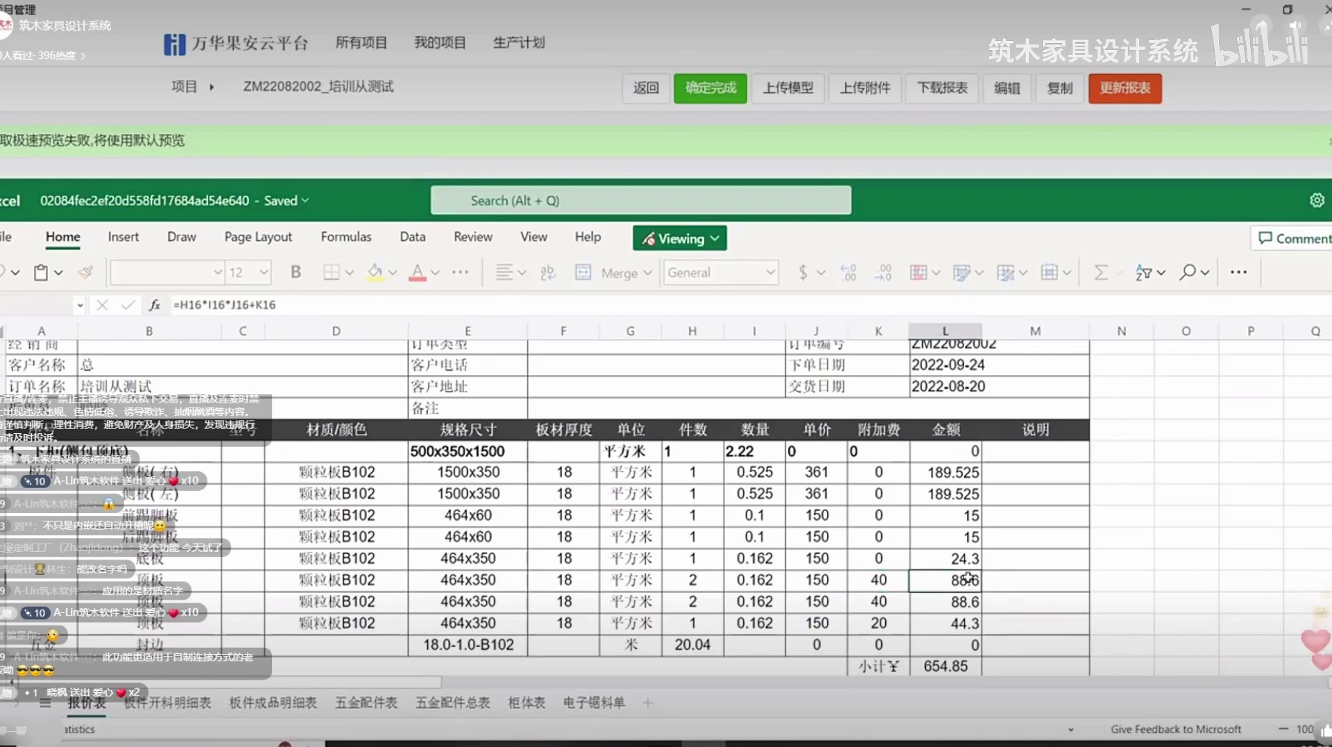
left_click(879, 584)
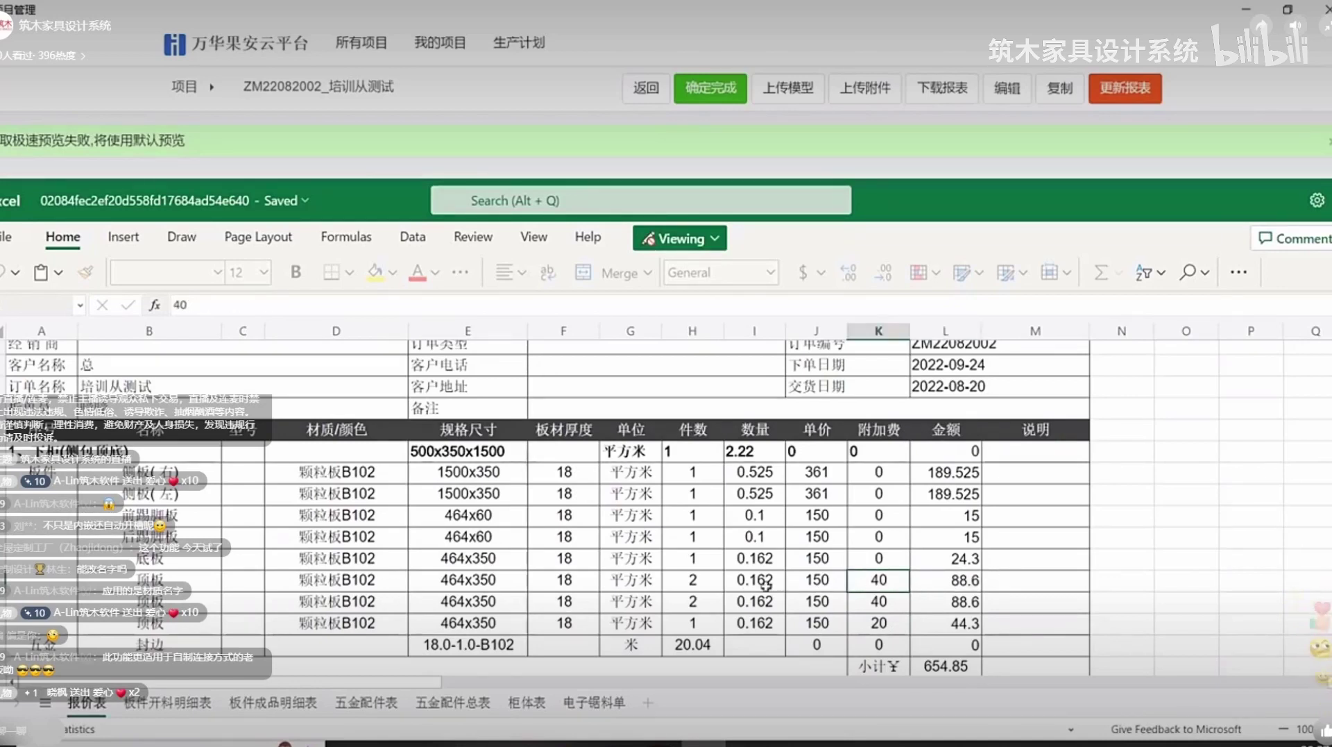
left_click(959, 582)
left_click_drag(878, 431, 878, 632)
left_click(972, 582)
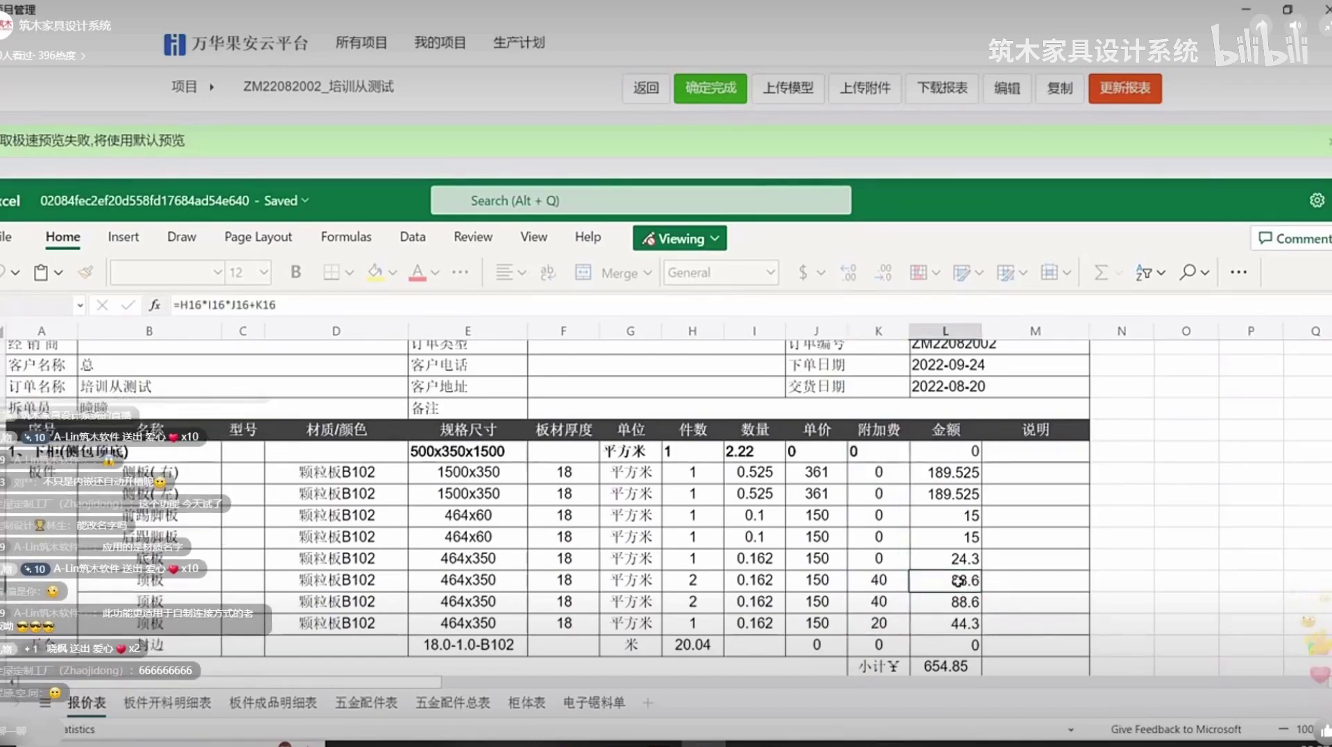
scroll(982, 581, "down", 2)
left_click(961, 578)
left_click(878, 490)
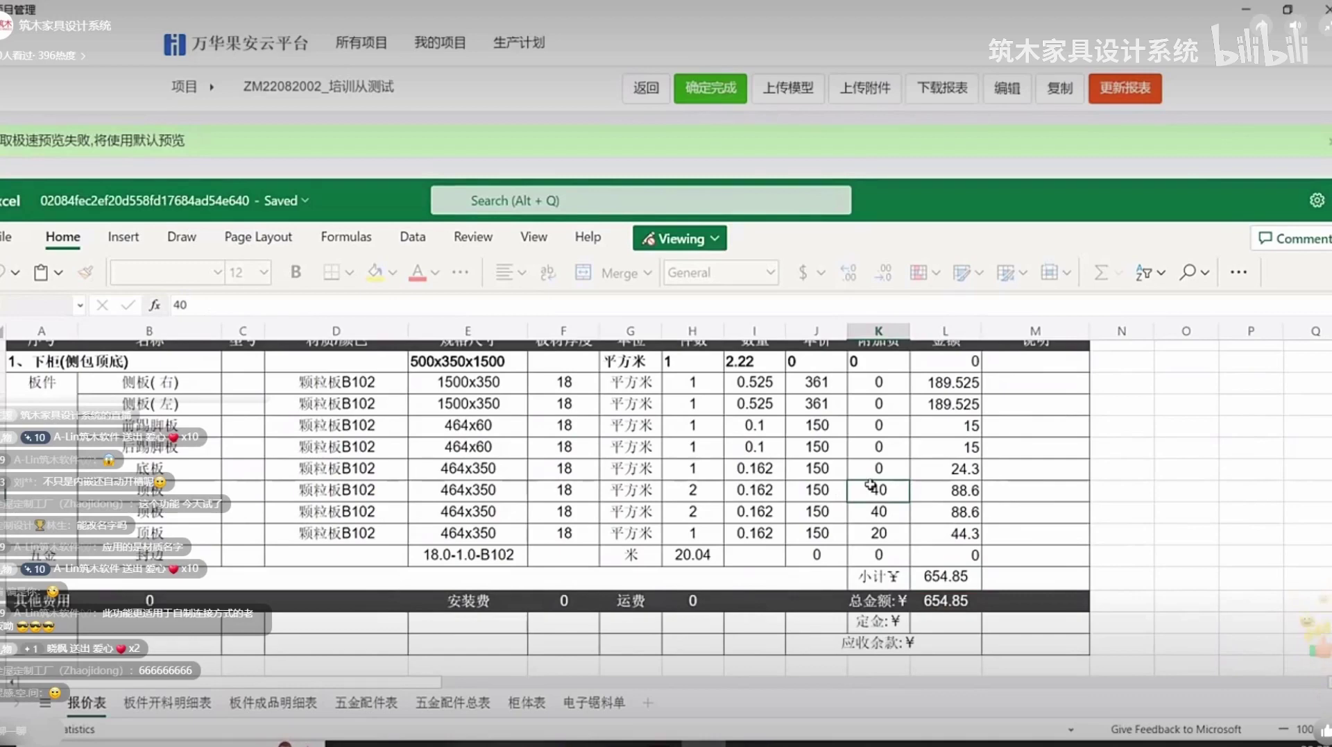
Close the quotation report and show the cabinets from the front with X-ray display turned off.
scroll(871, 484, "up", 4)
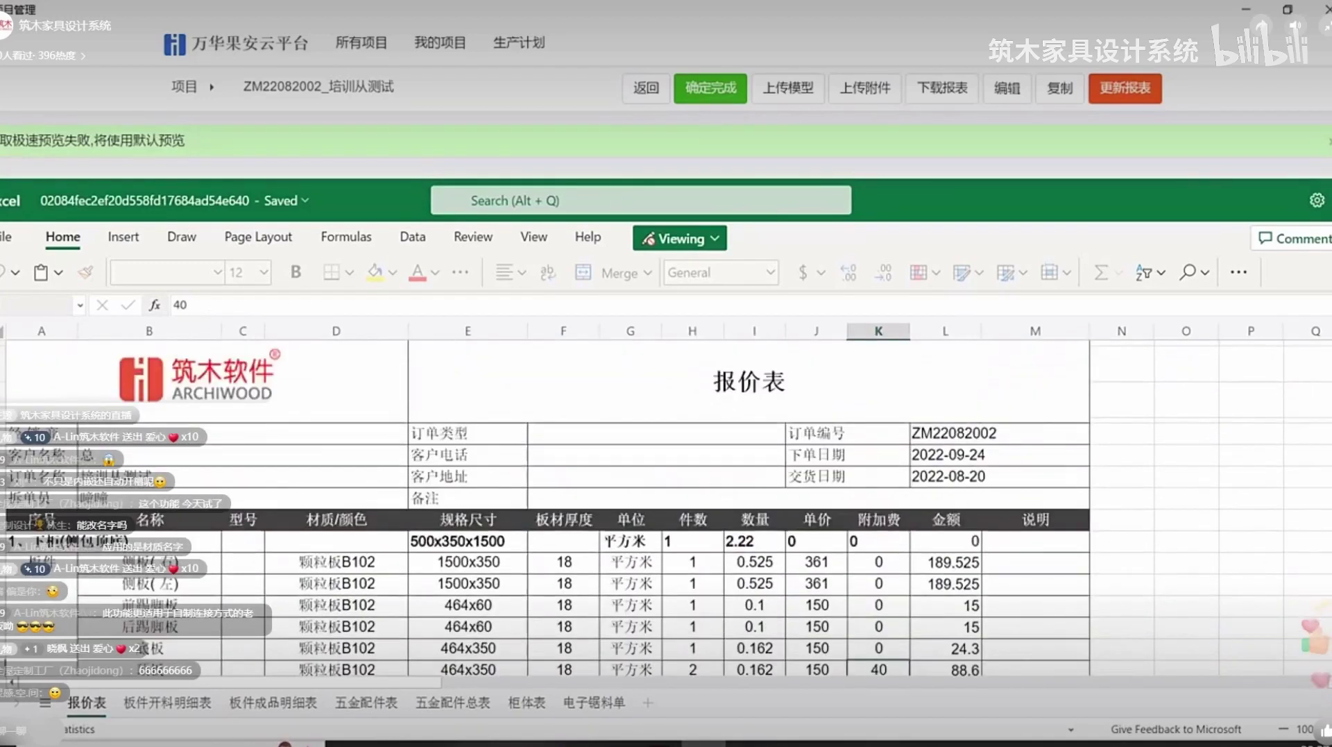
left_click(1326, 9)
scroll(599, 426, "down", 1)
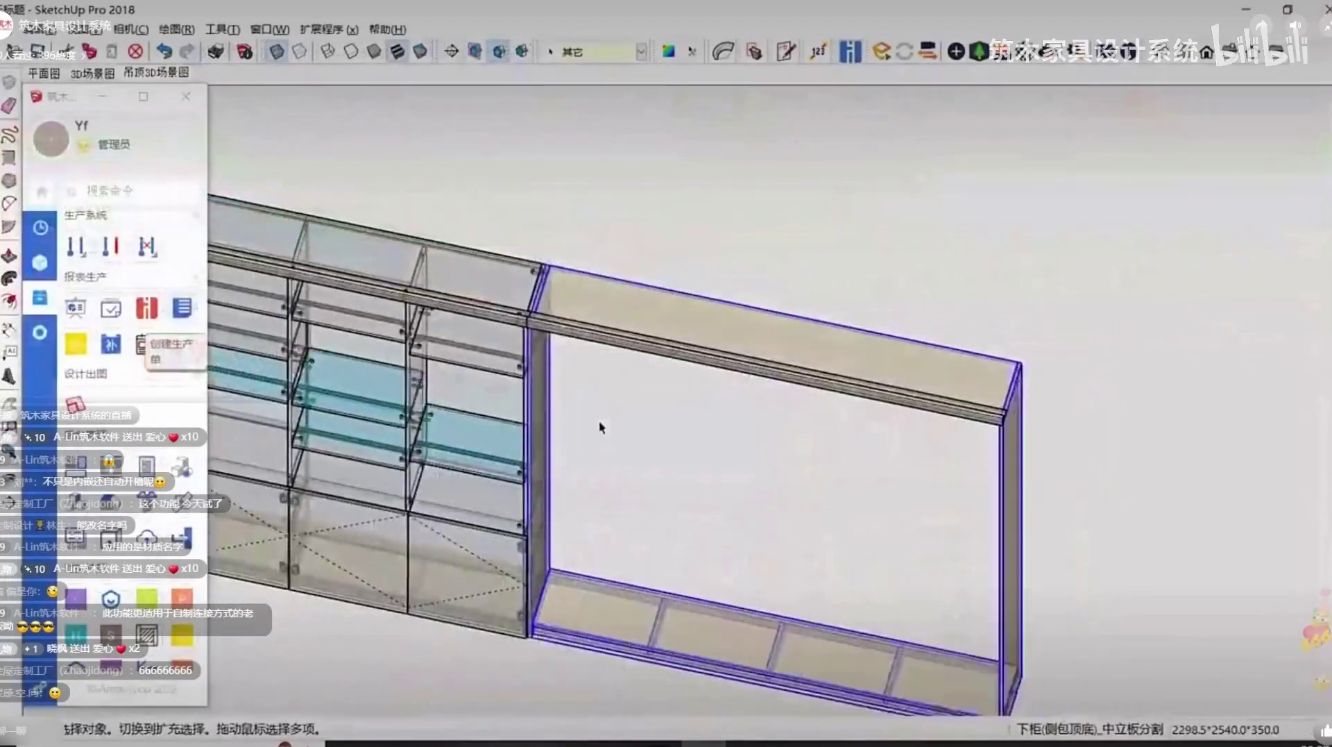
scroll(601, 422, "down", 1)
key("F3")
scroll(652, 416, "down", 2)
middle_click_drag(618, 397, 737, 377, "shift")
left_click(898, 414)
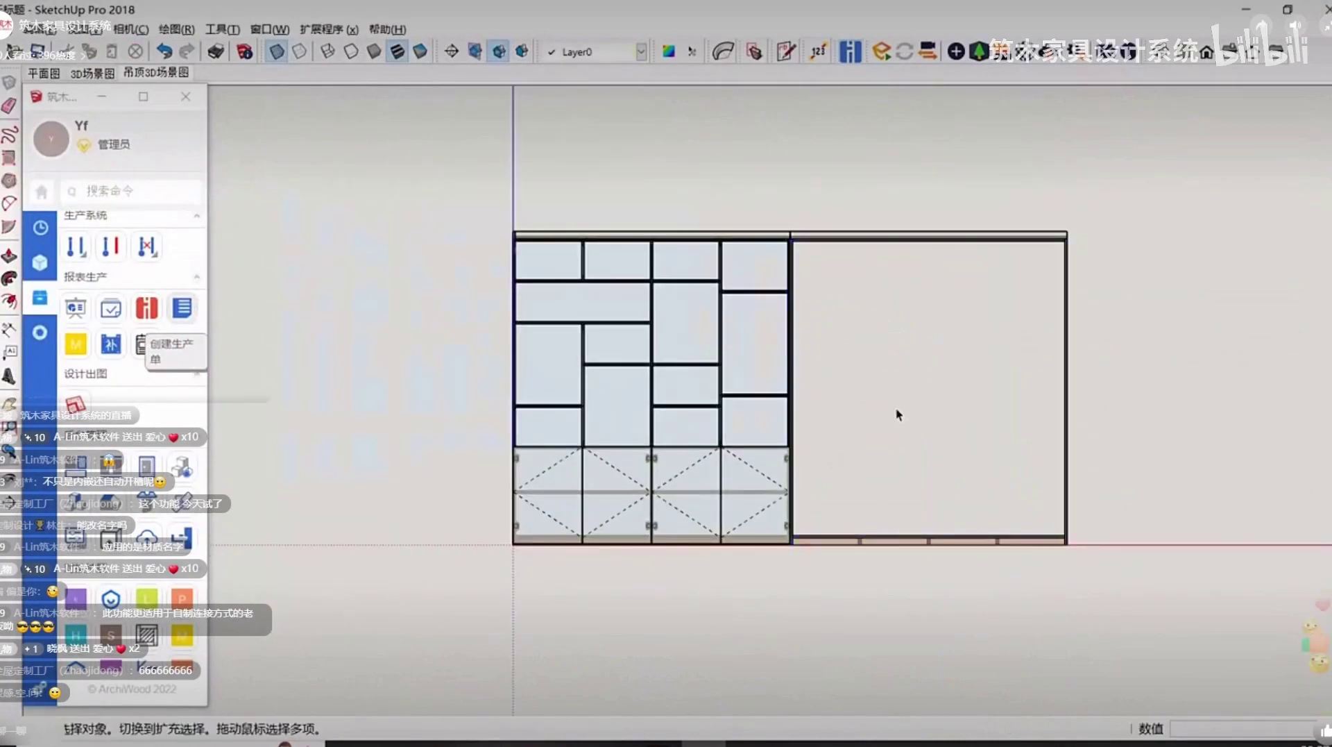
key("x")
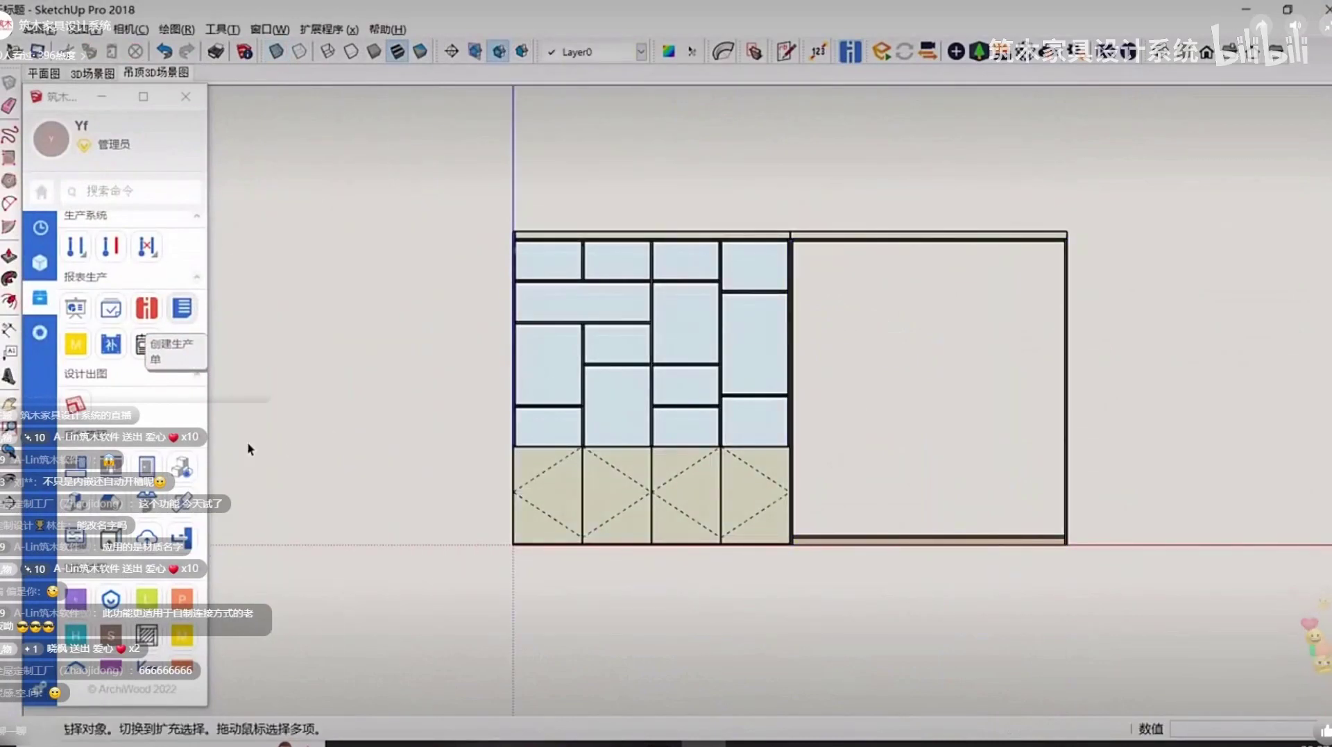
scroll(172, 428, "up", 4)
middle_click_drag(680, 380, 743, 570)
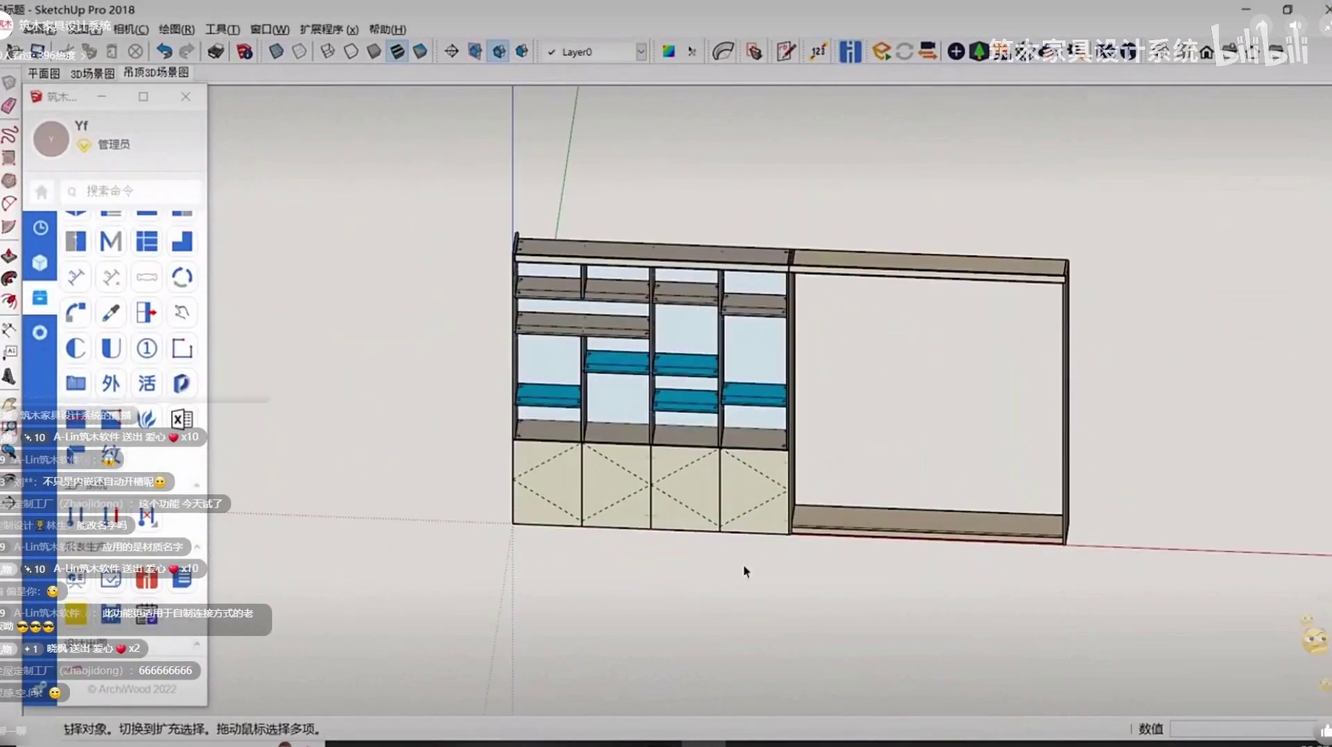
key("F3")
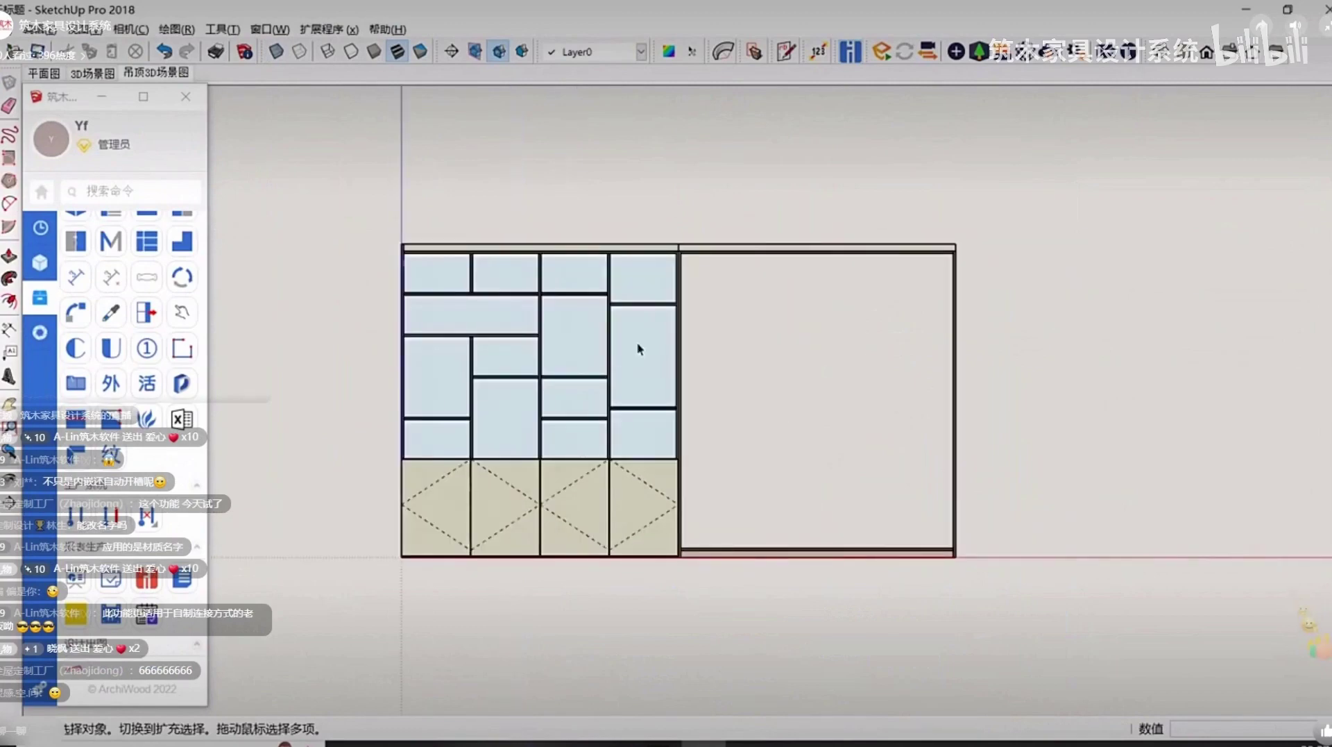
left_click(182, 348)
middle_click_drag(548, 423, 687, 576)
scroll(178, 284, "up", 3)
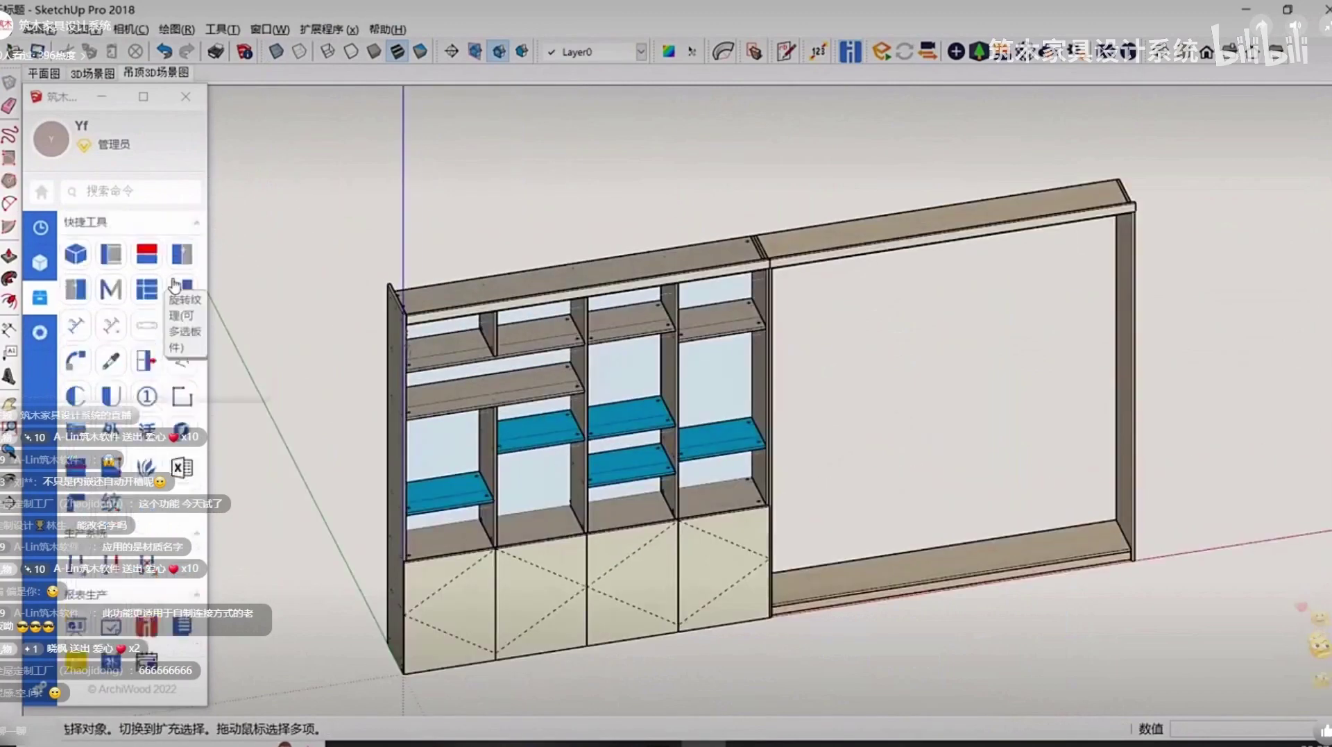
left_click(182, 279)
middle_click_drag(560, 507, 523, 463)
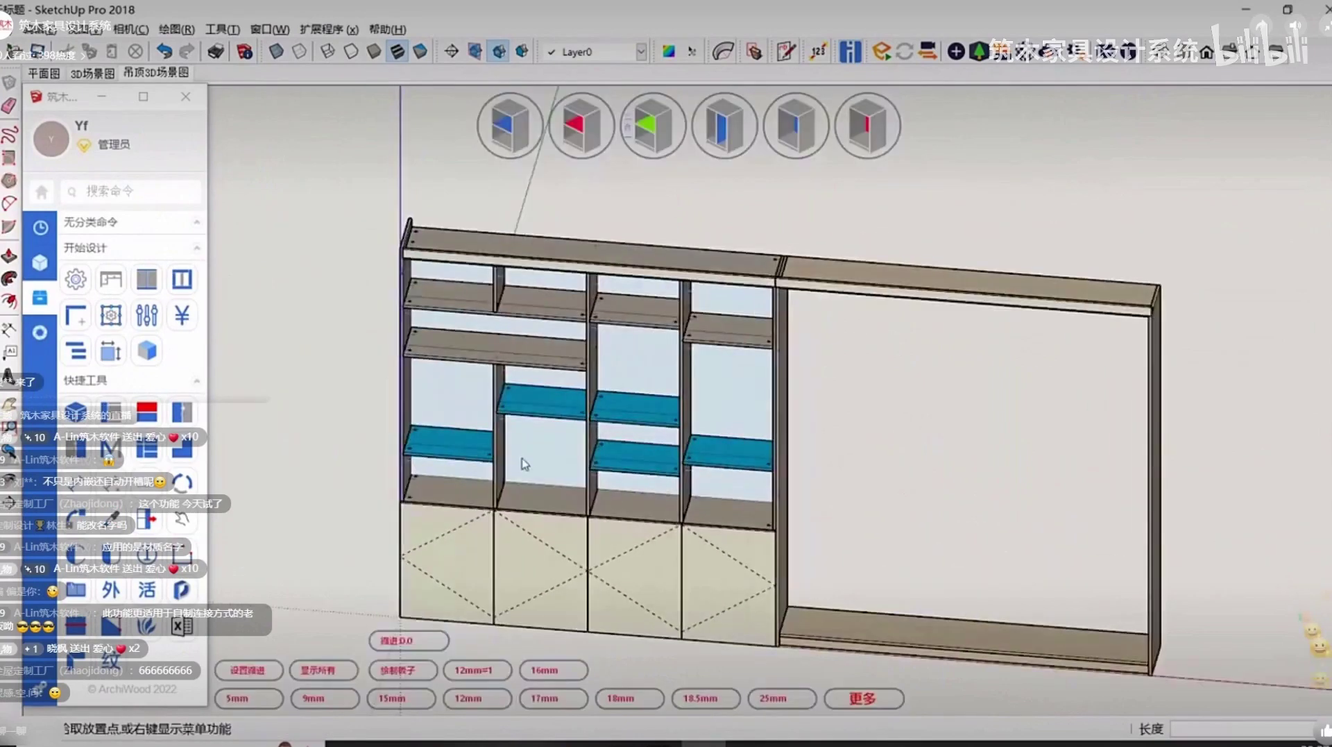
scroll(550, 453, "down", 2)
key("space")
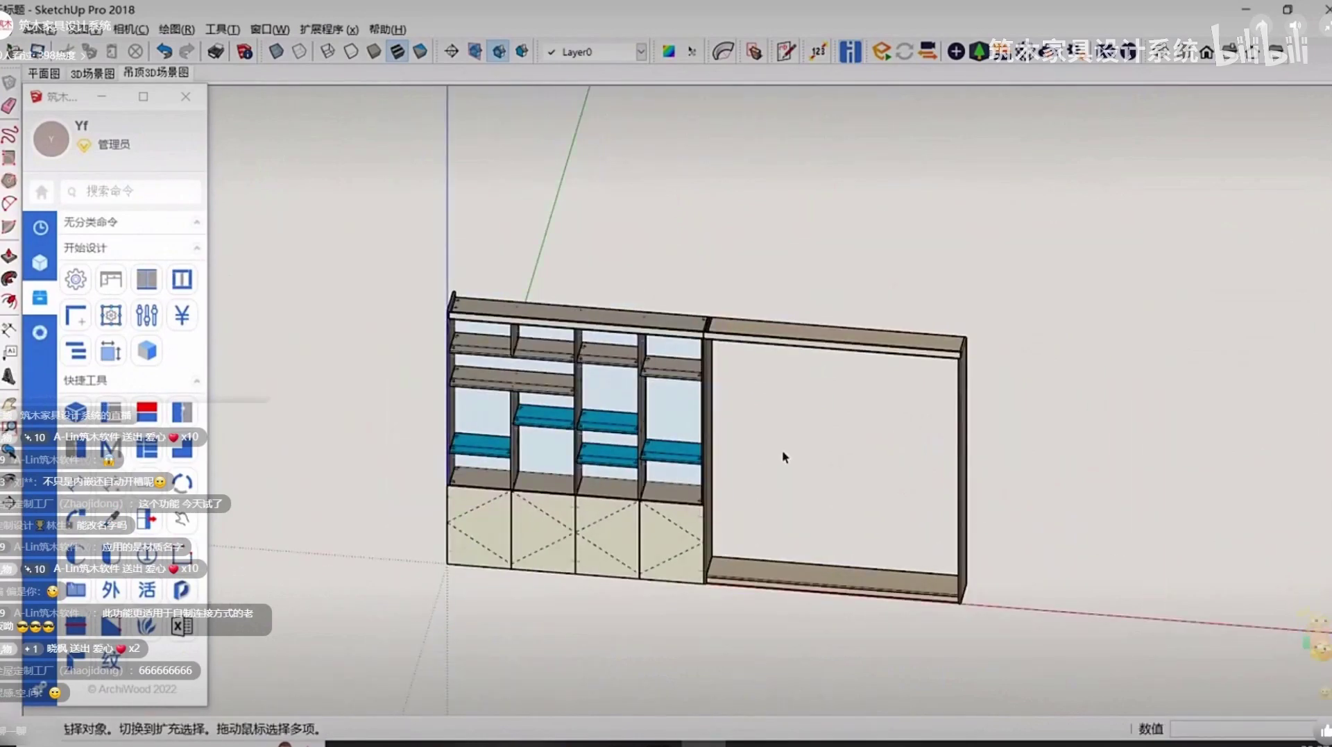
middle_click_drag(726, 482, 664, 360)
left_click(476, 585)
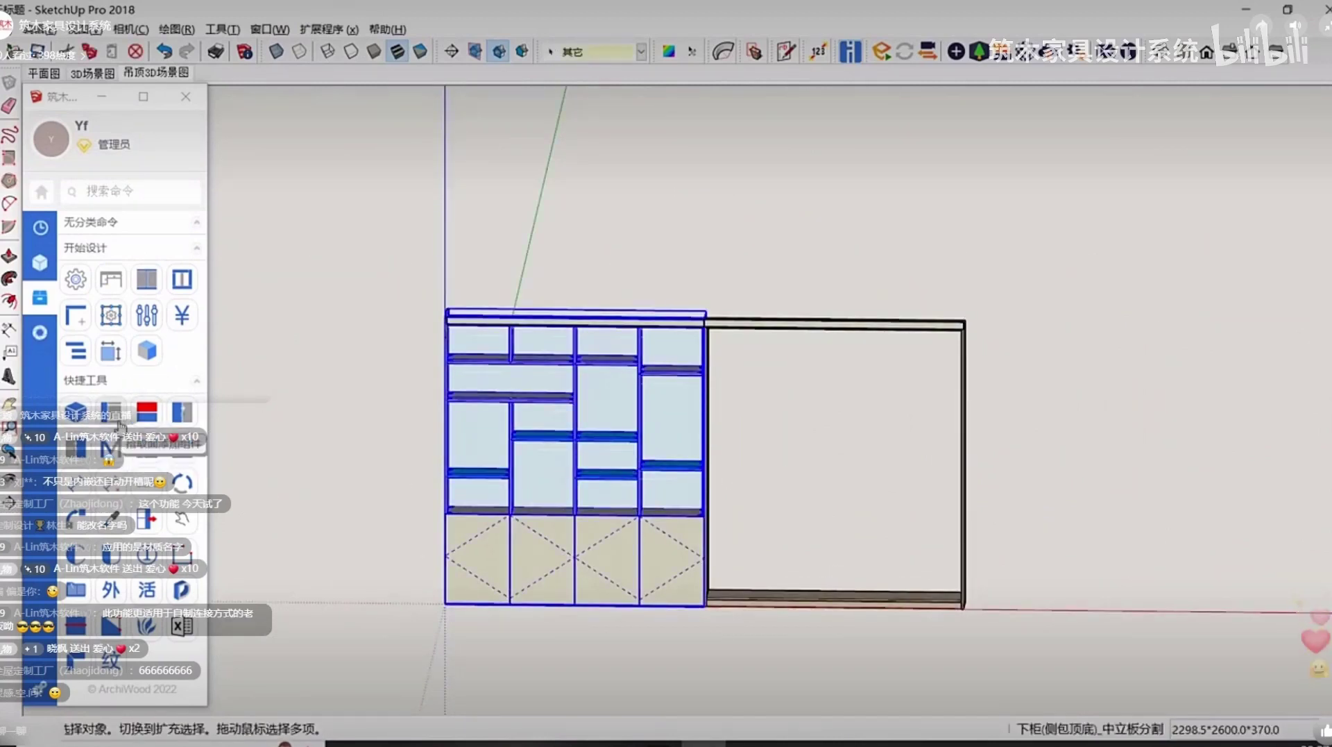
left_click(332, 433)
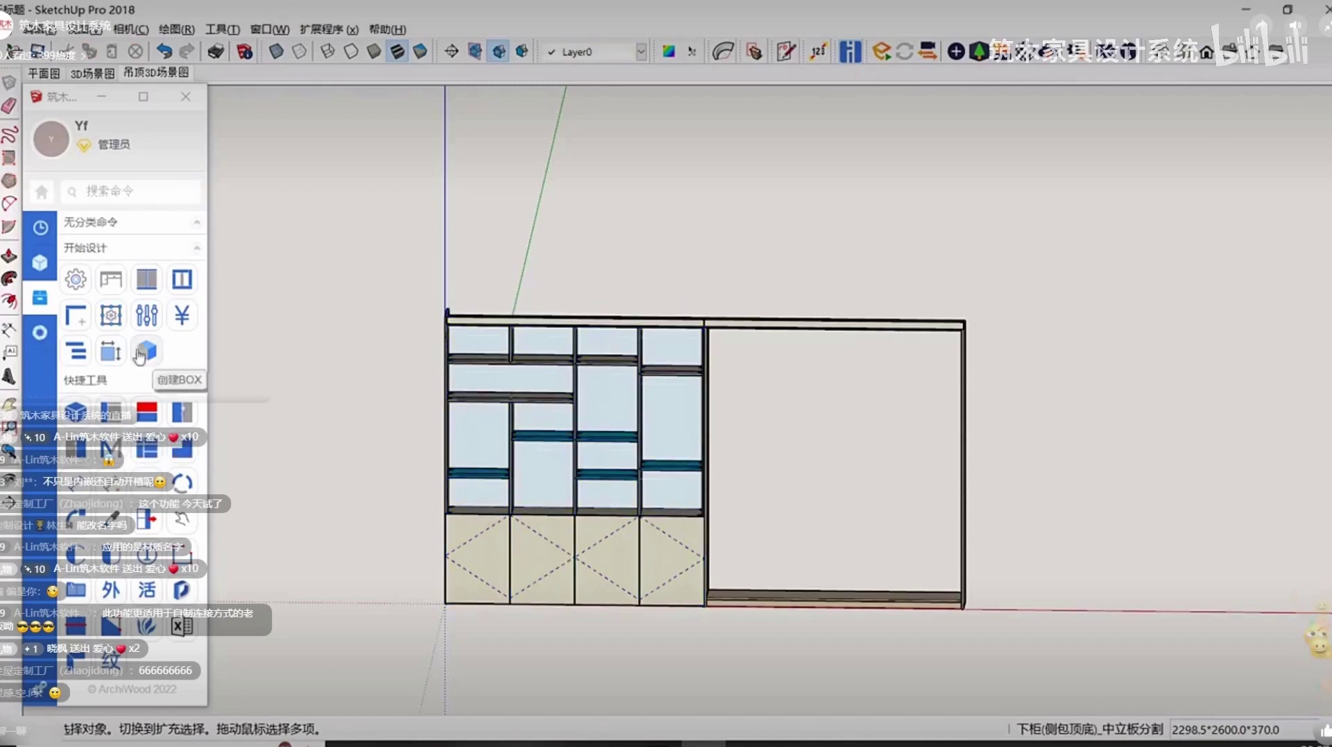
Draw the YG-001 hinged-door wardrobe (开门柜) from the library's 02衣柜 category beside the existing cabinets.
left_click(125, 286)
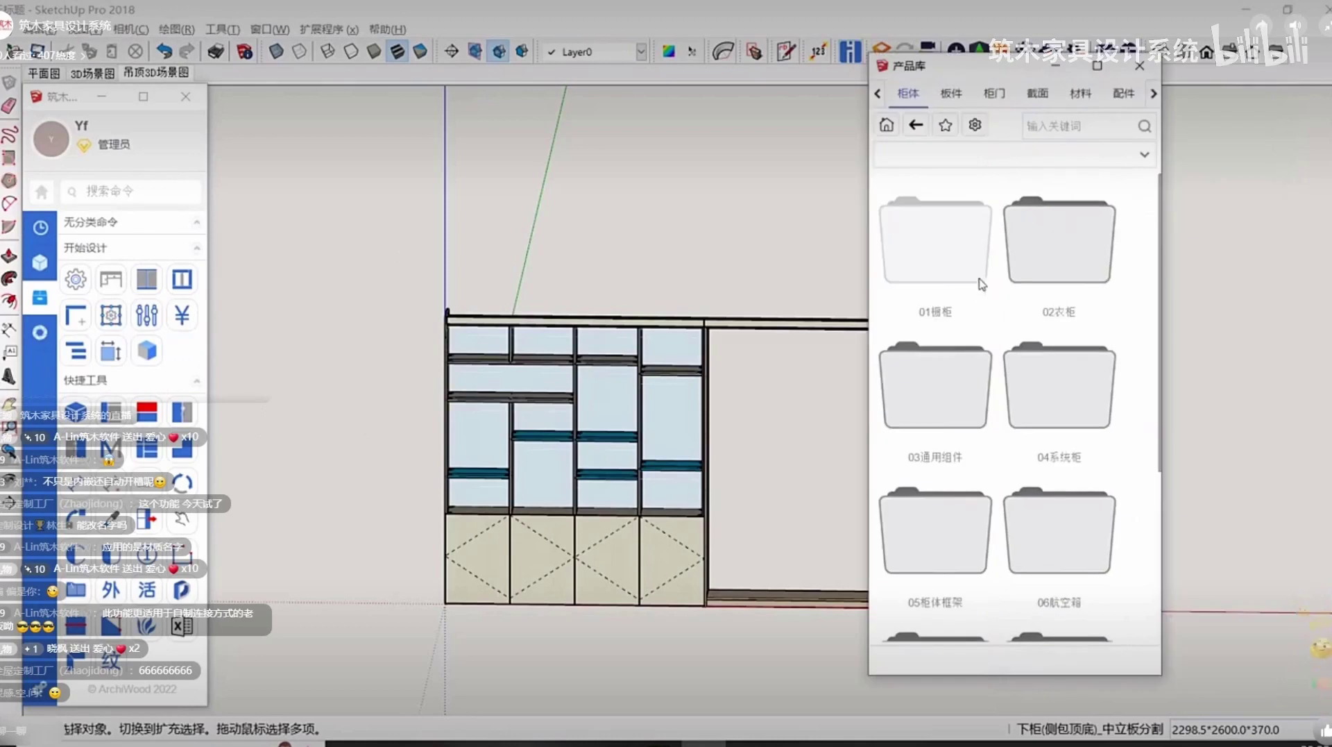
left_click(1055, 255)
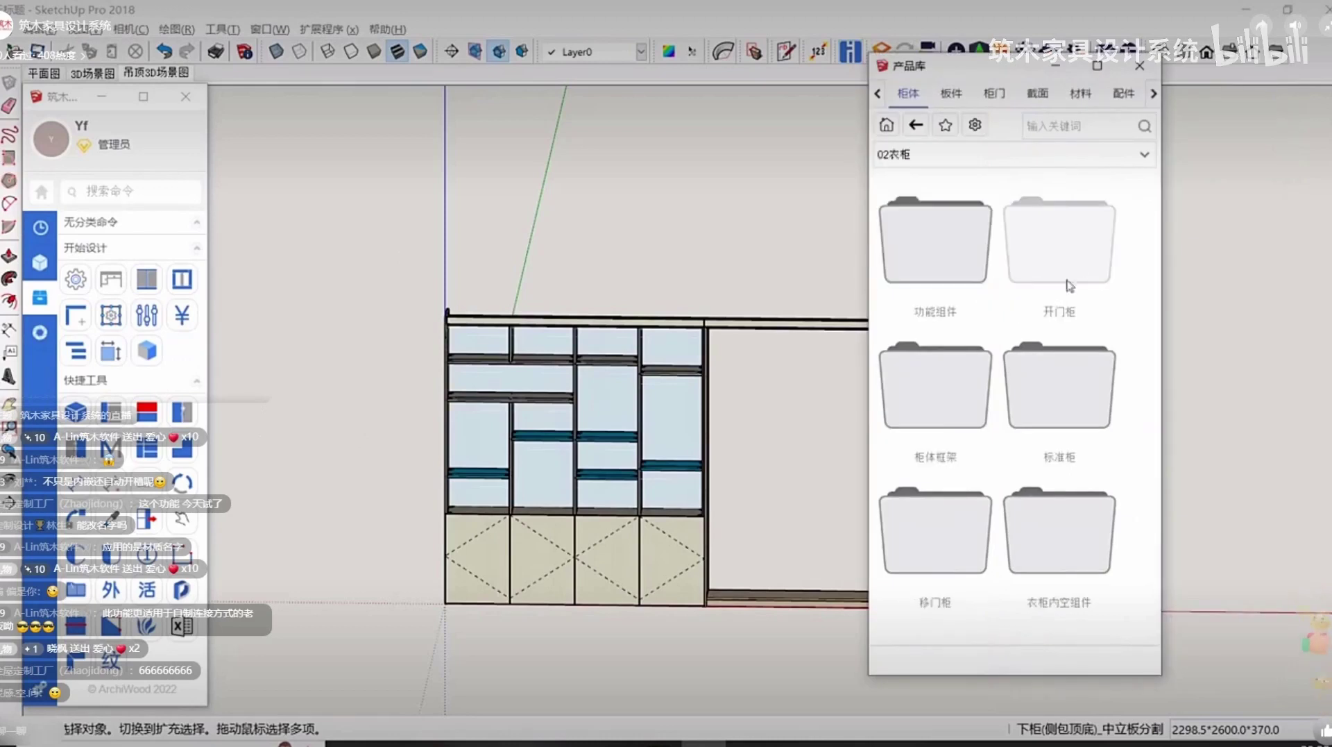
left_click(1076, 267)
left_click(935, 240)
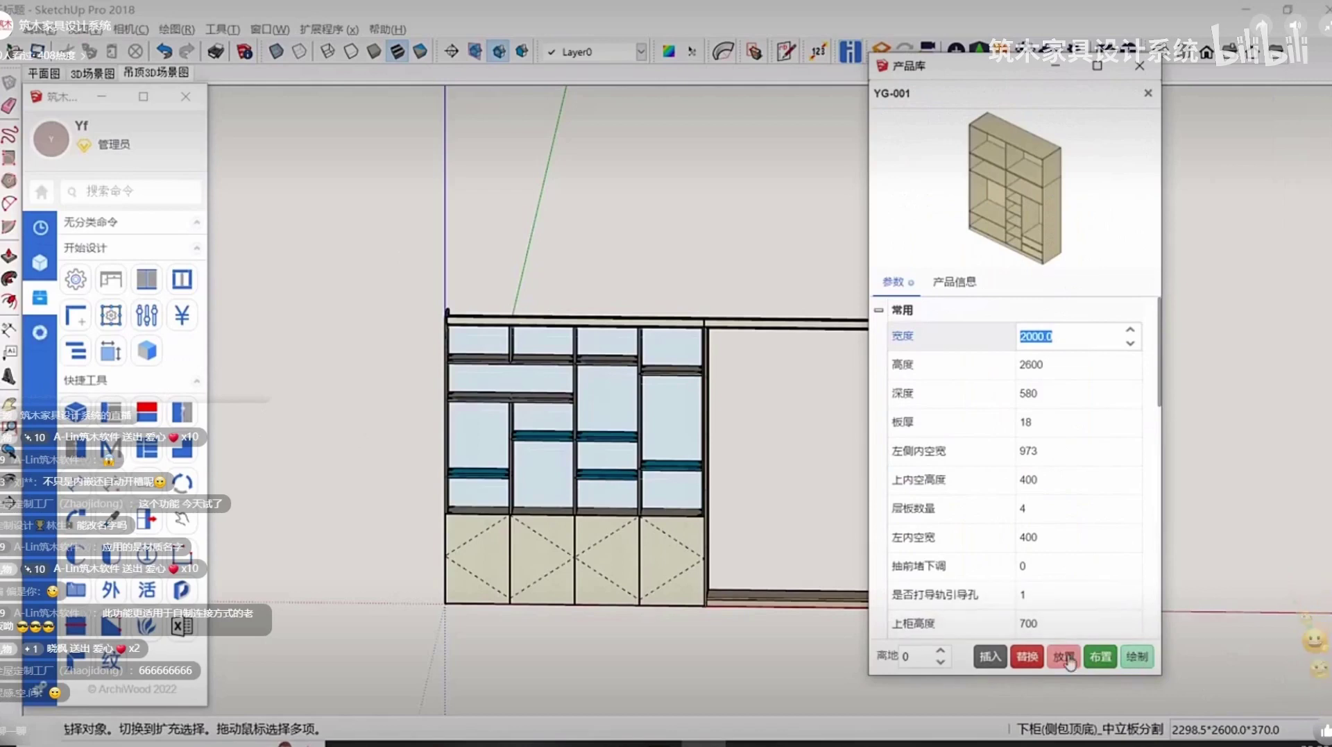
left_click(1109, 665)
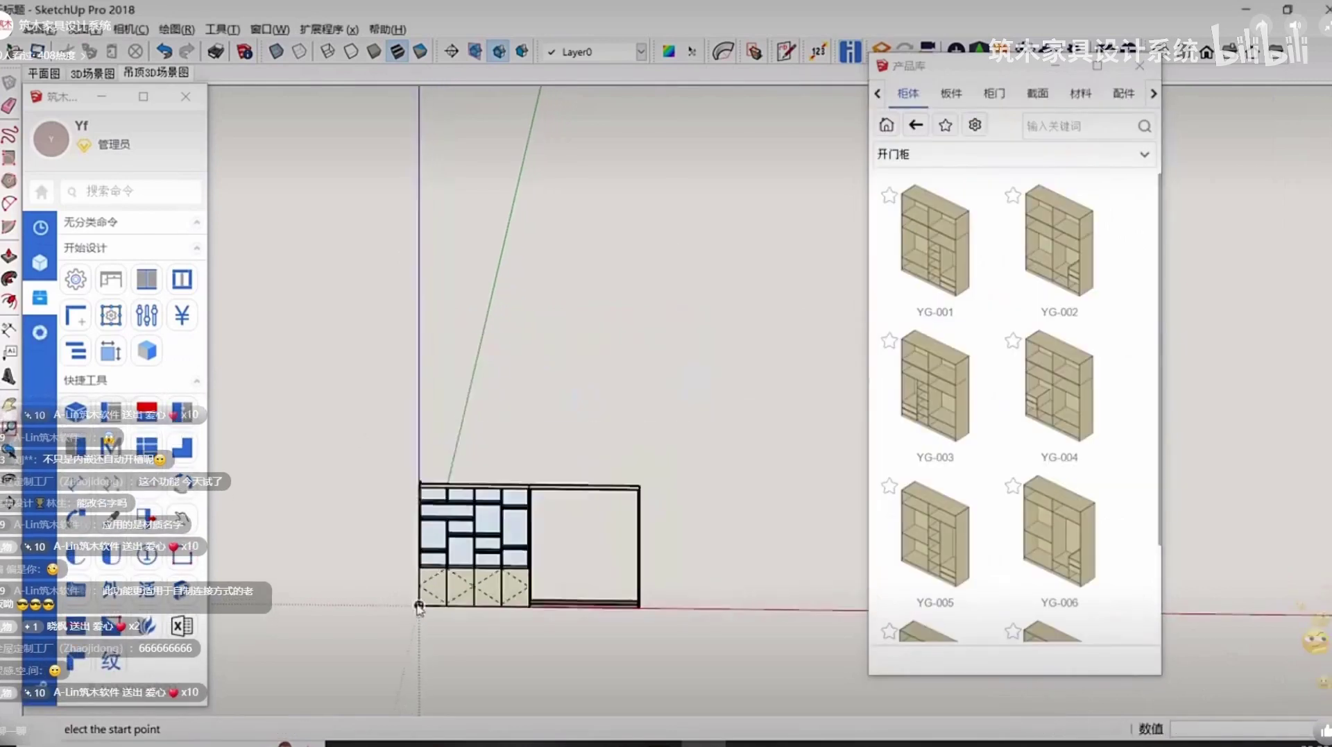
left_click(639, 607)
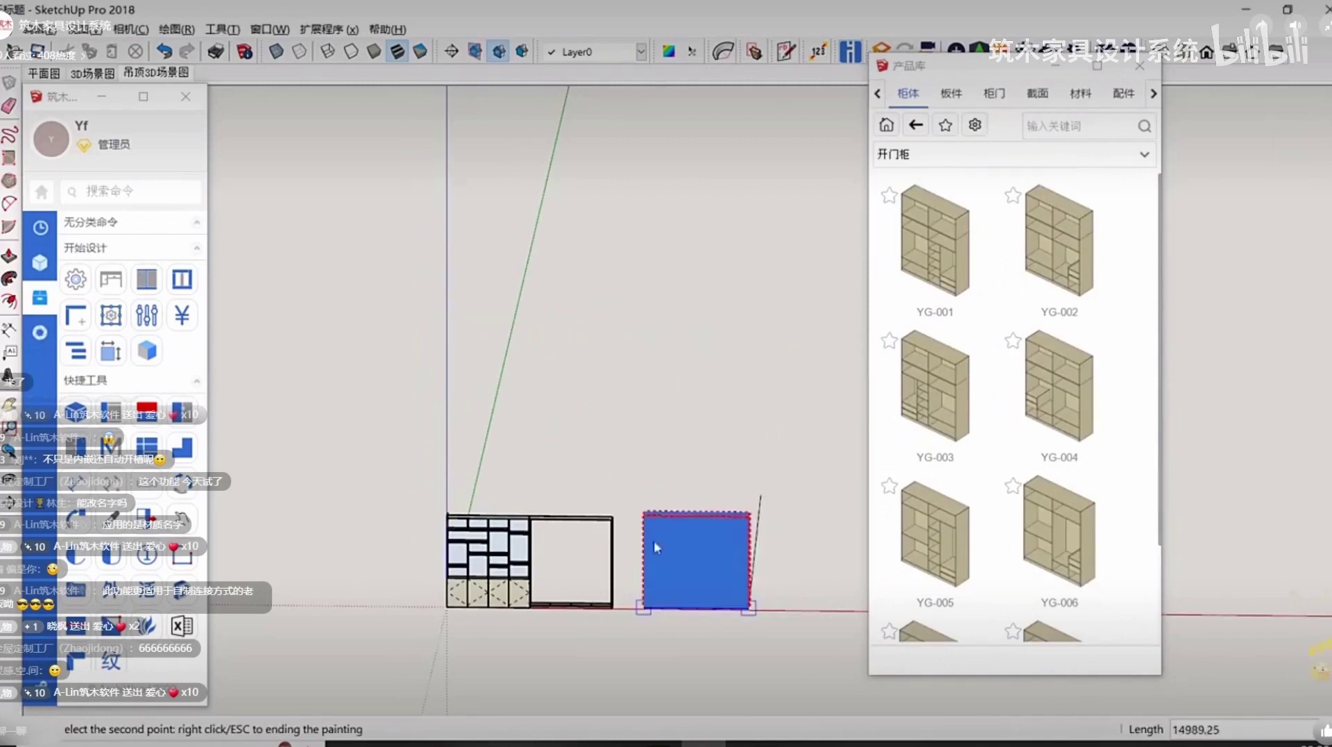
left_click(750, 435)
left_click(1040, 269)
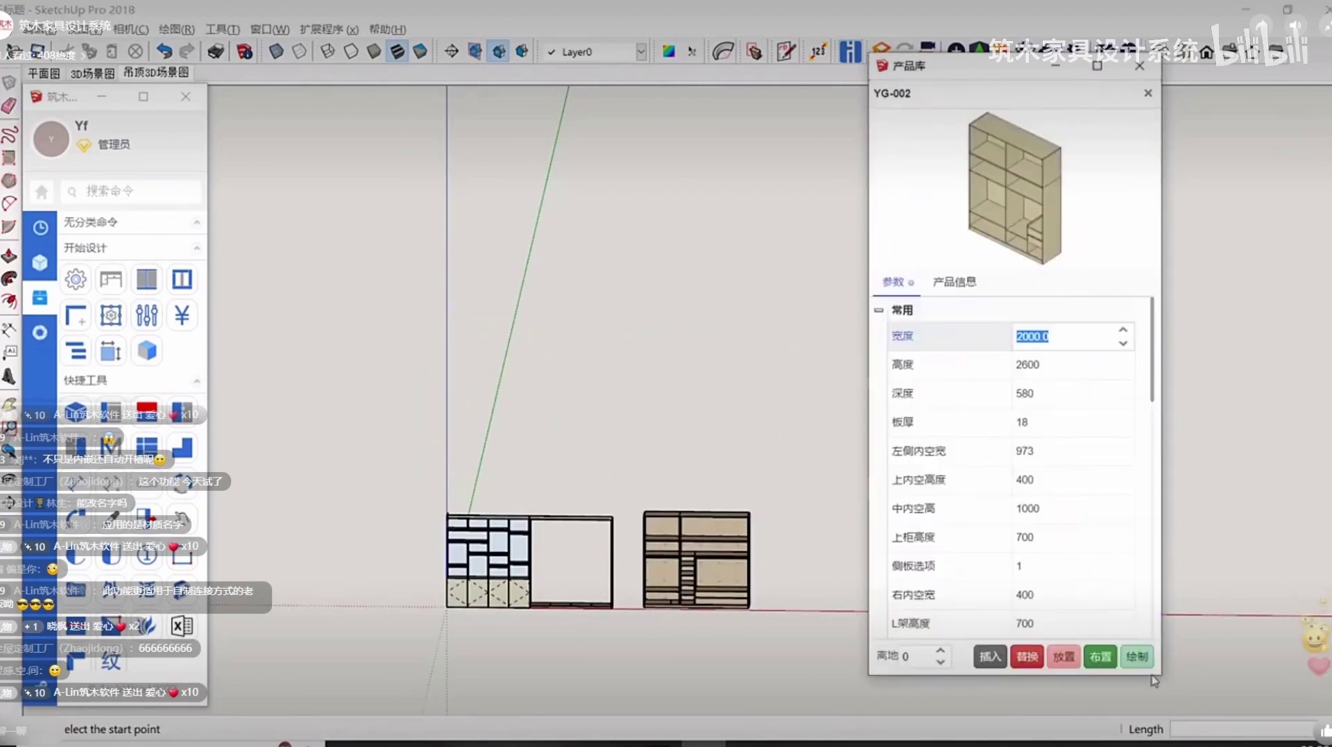
left_click(1148, 95)
left_click(1057, 243)
left_click(672, 421)
key("Escape")
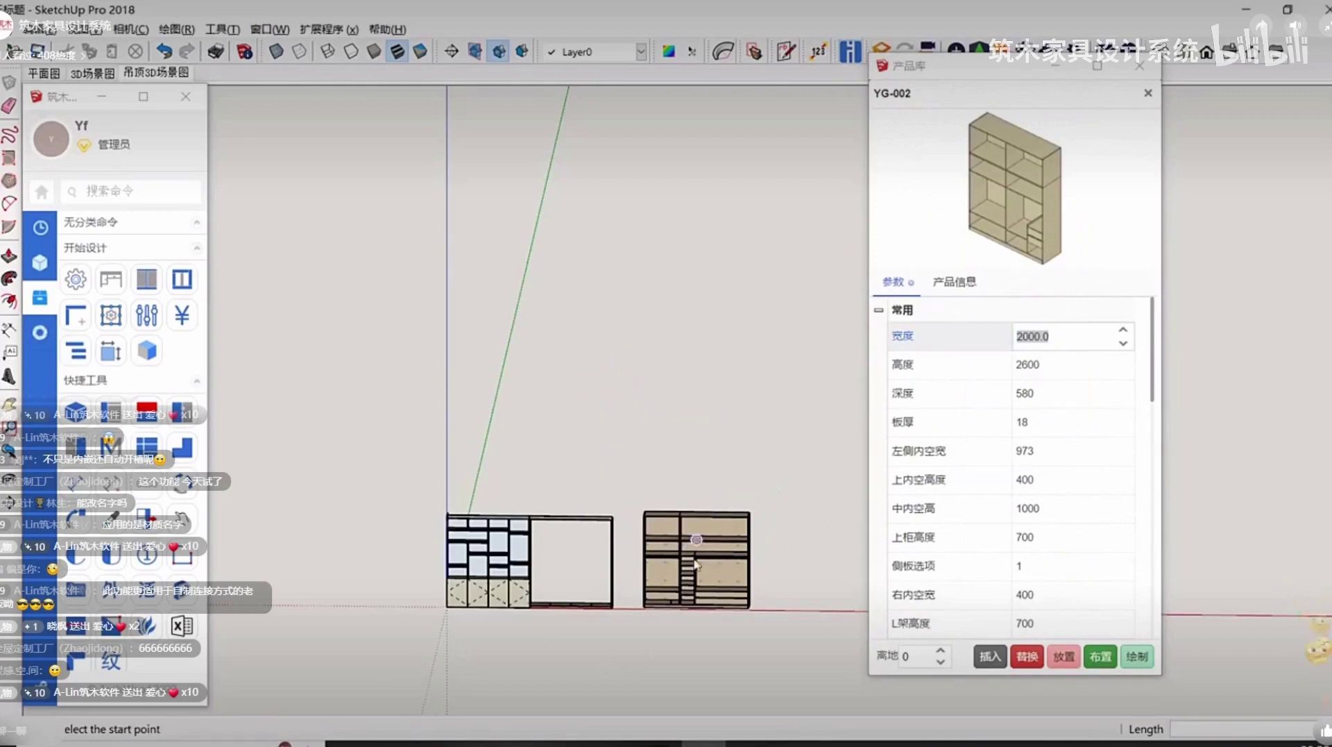
Delete the drawn YG-001 wardrobe and close the product library (产品库).
left_click(696, 563)
key("Delete")
scroll(513, 549, "up", 2)
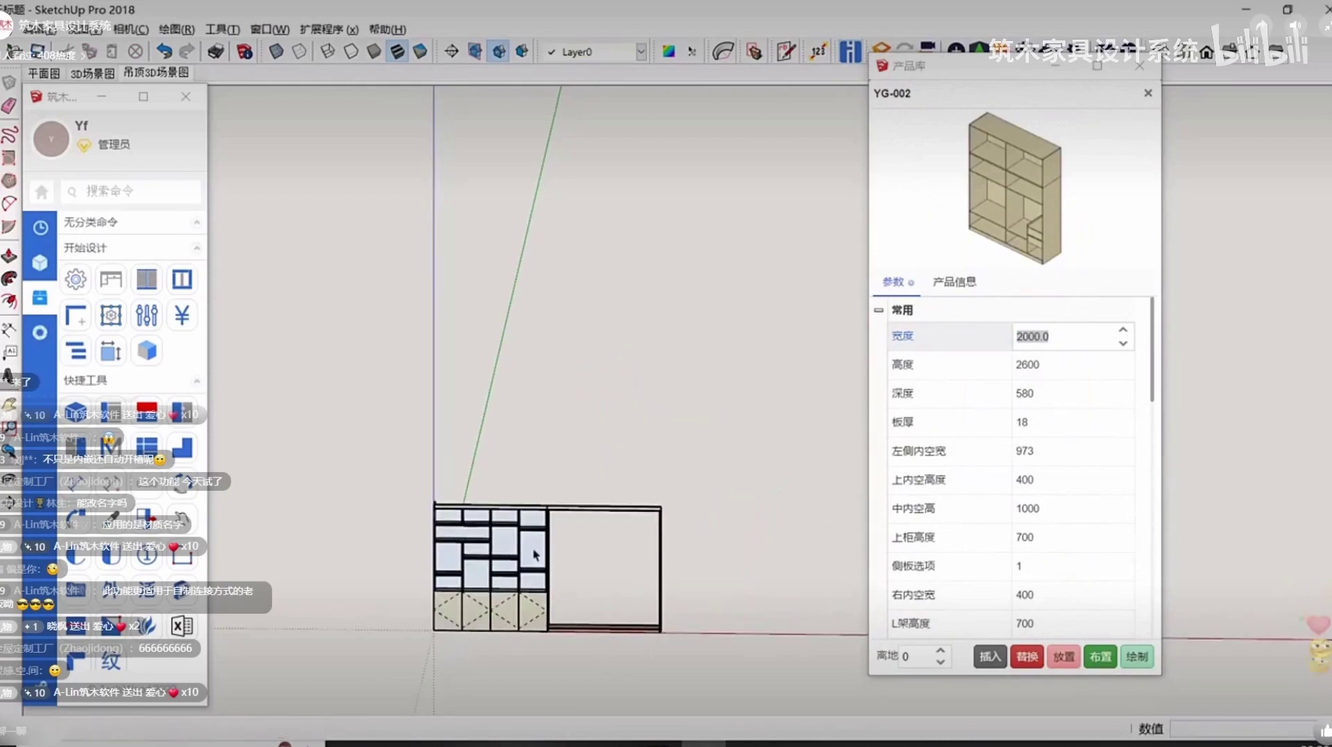
left_click(1148, 93)
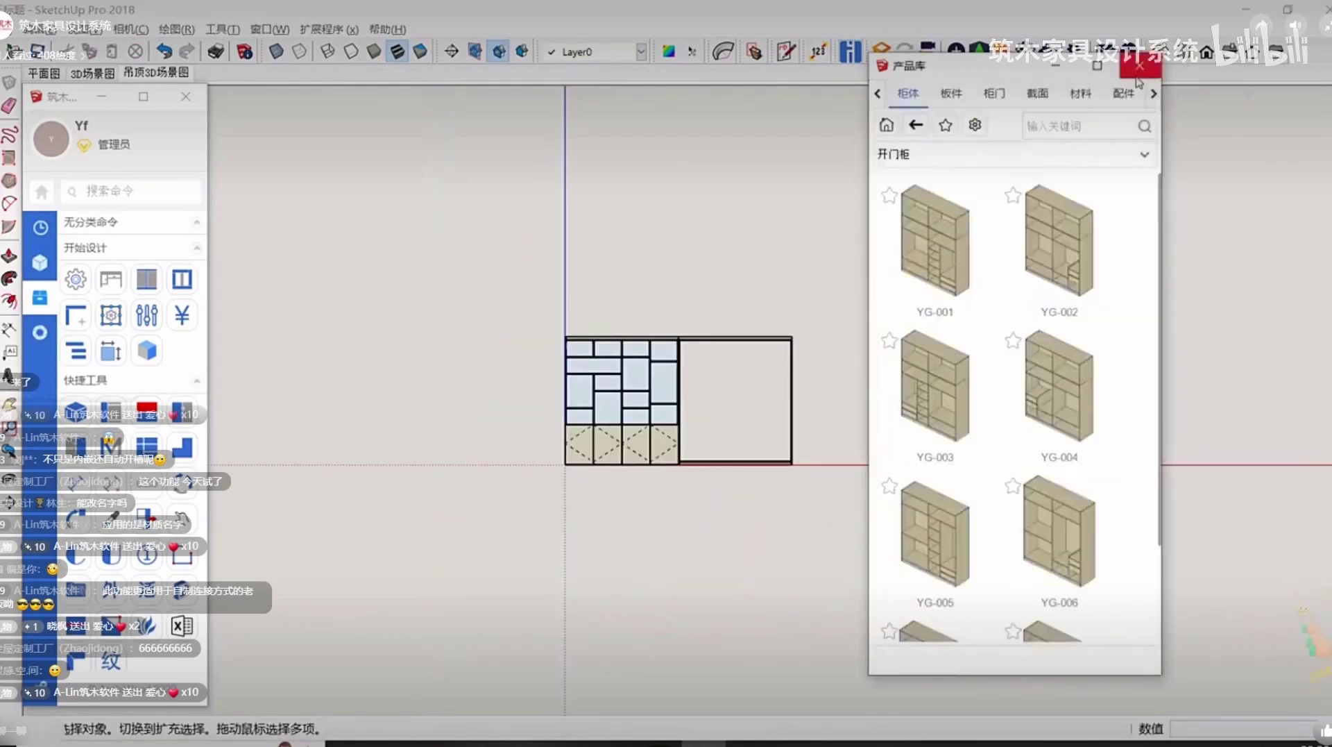
left_click(1138, 73)
scroll(648, 437, "up", 4)
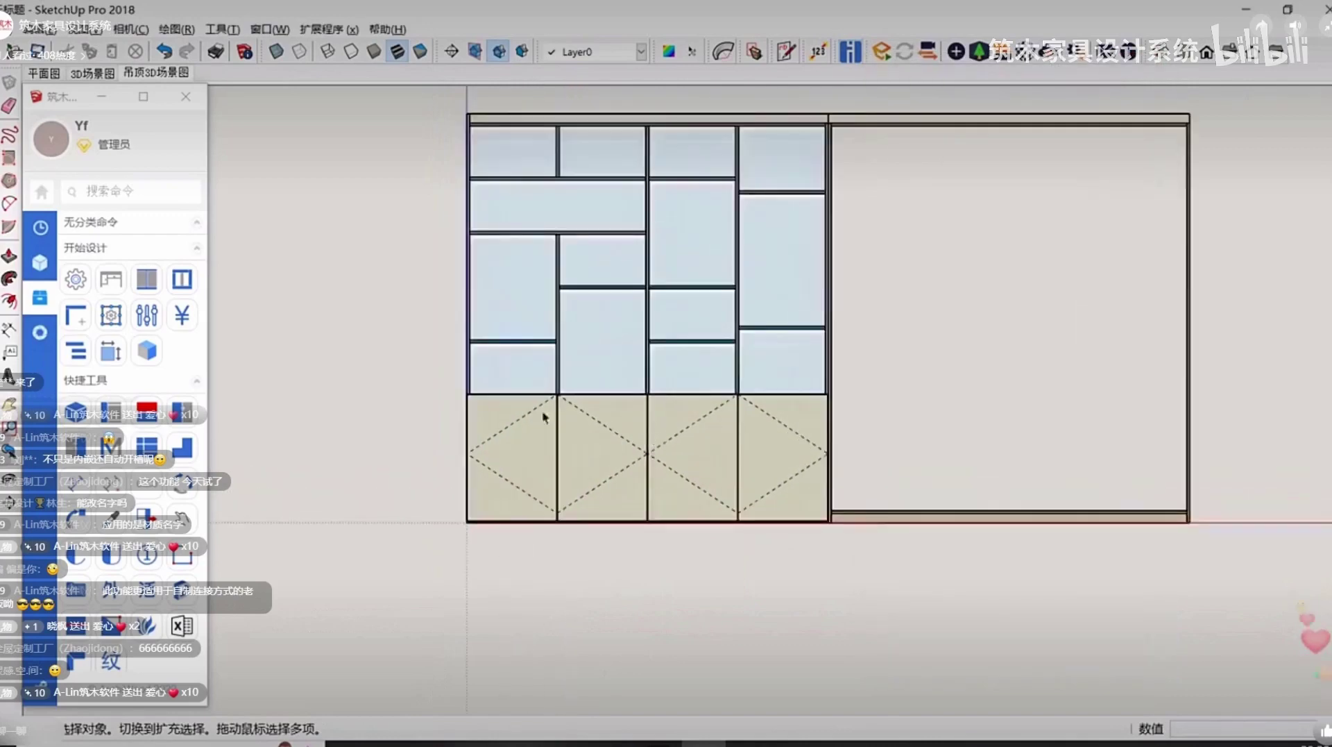
scroll(544, 416, "up", 8)
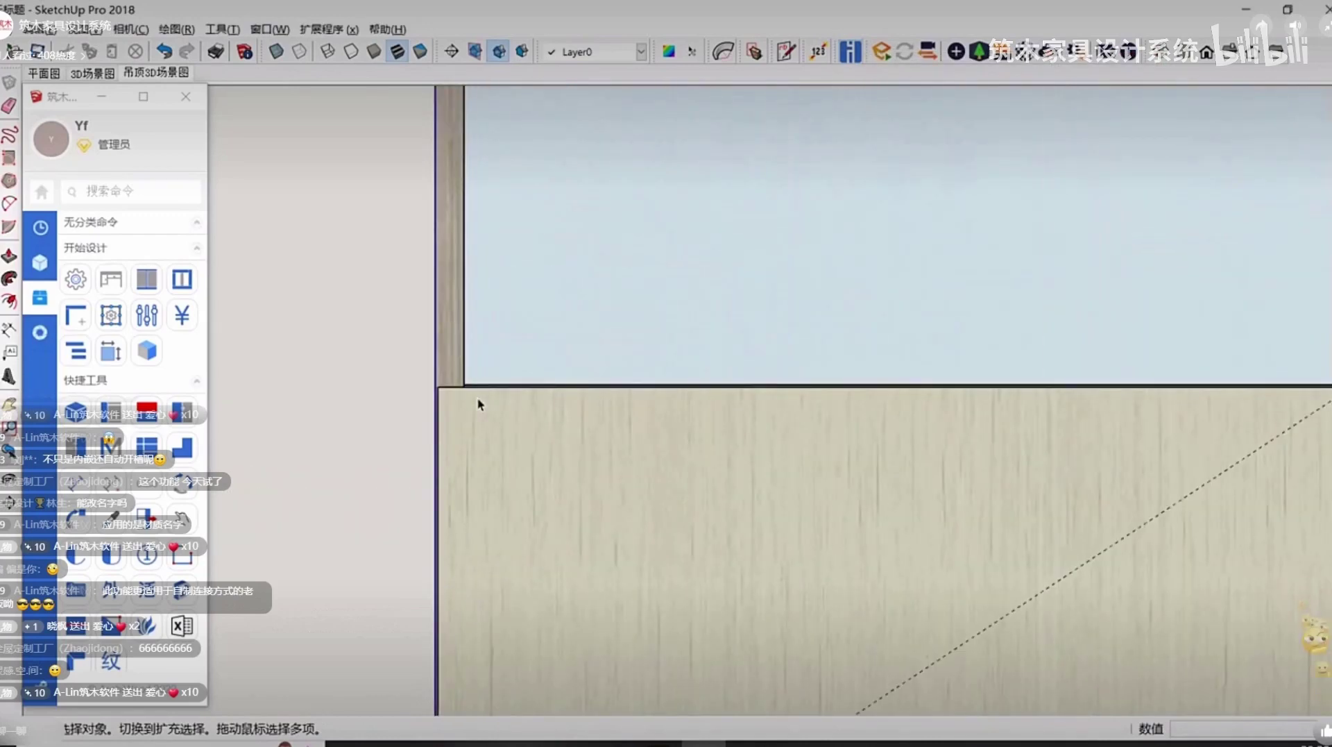
scroll(486, 401, "down", 1)
scroll(489, 469, "down", 6)
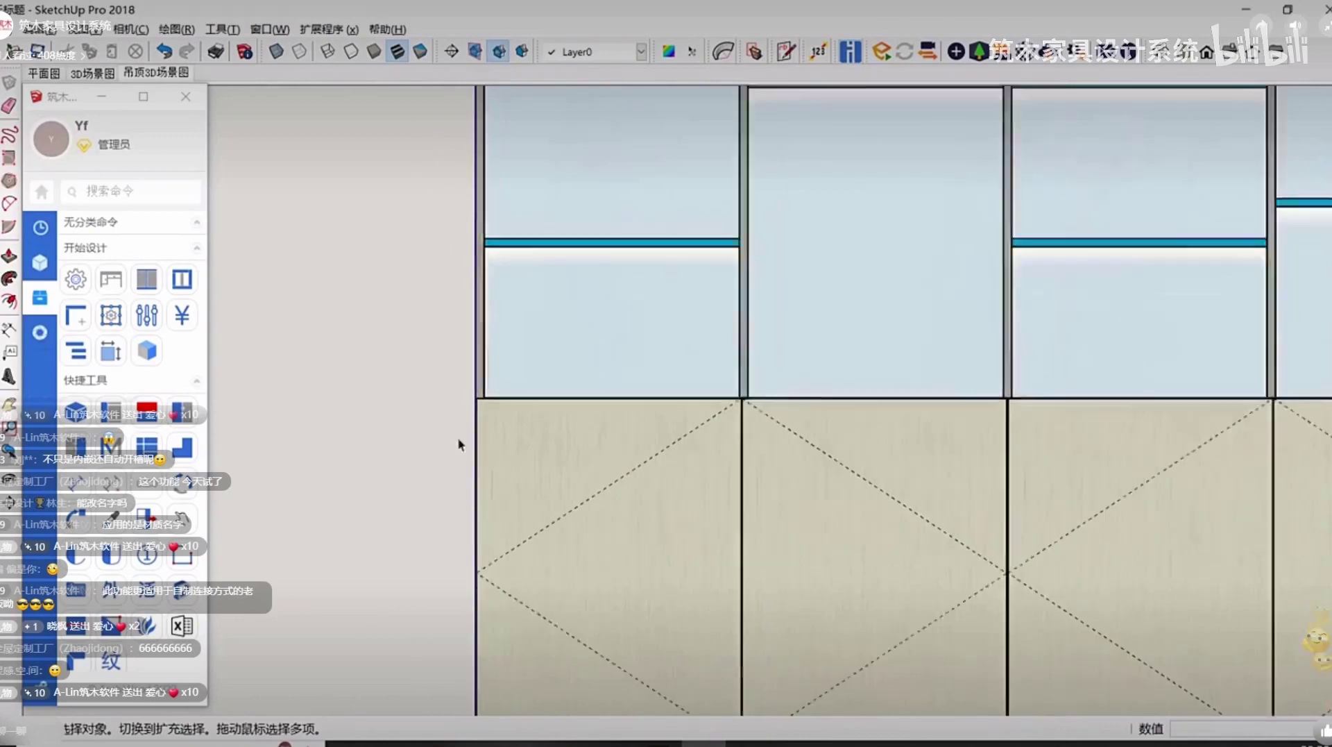